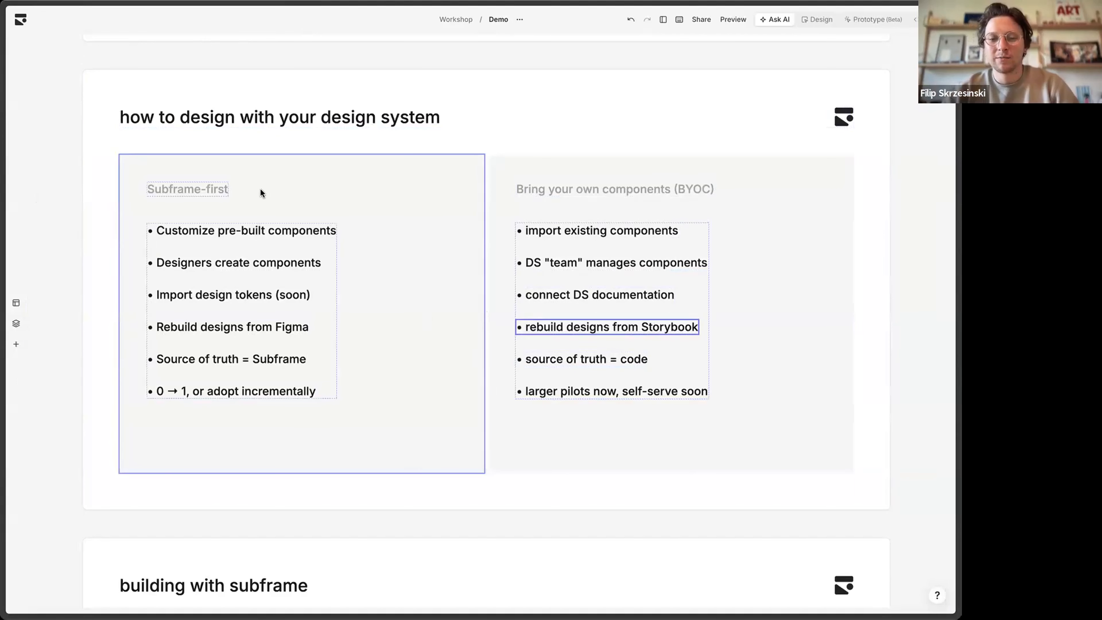
Step: Switch to the Polaris project in Subframe and browse its custom component library
{"action": "mouse_move", "coordinate": [2, 118]}
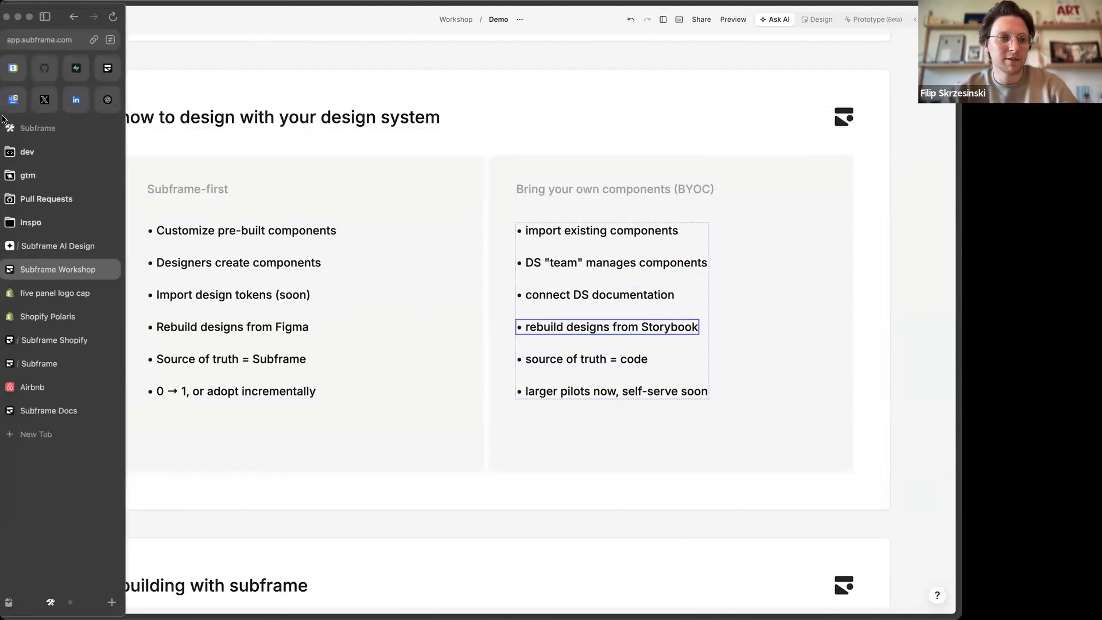
{"action": "left_click", "coordinate": [65, 340]}
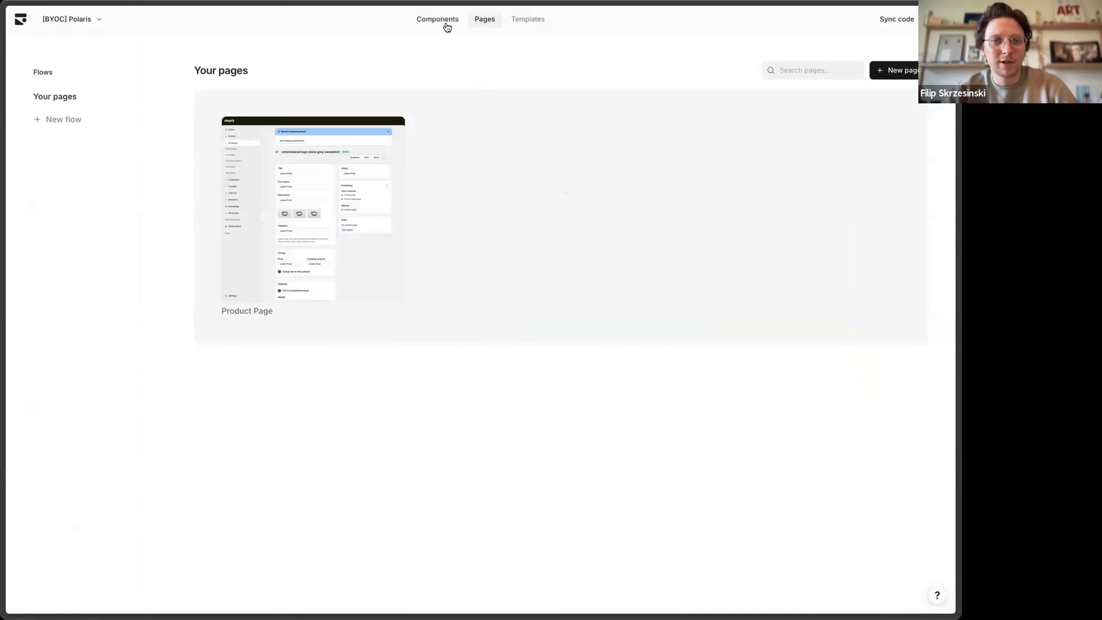
{"action": "left_click", "coordinate": [446, 25]}
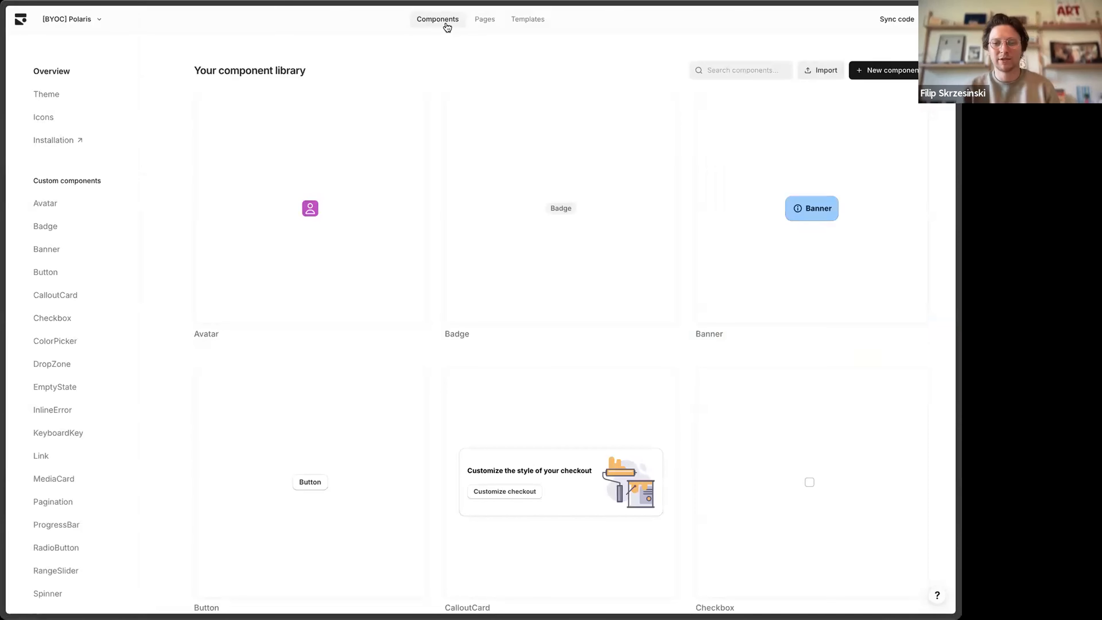
{"action": "scroll", "coordinate": [438, 177], "scroll_direction": "down", "scroll_amount": 4}
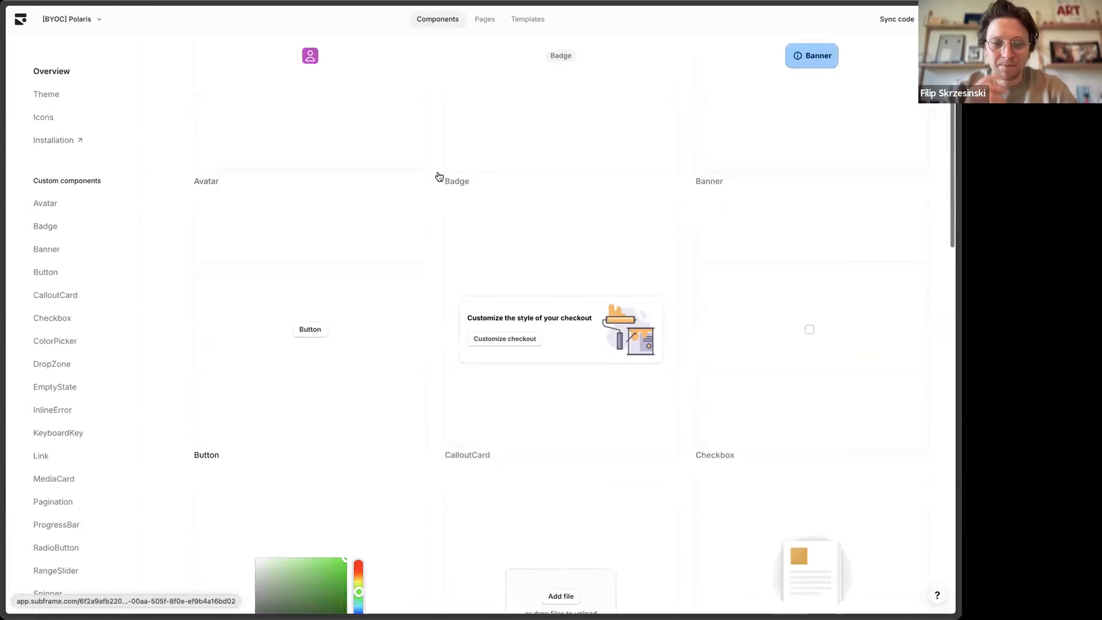
{"action": "scroll", "coordinate": [543, 328], "scroll_direction": "down", "scroll_amount": 12}
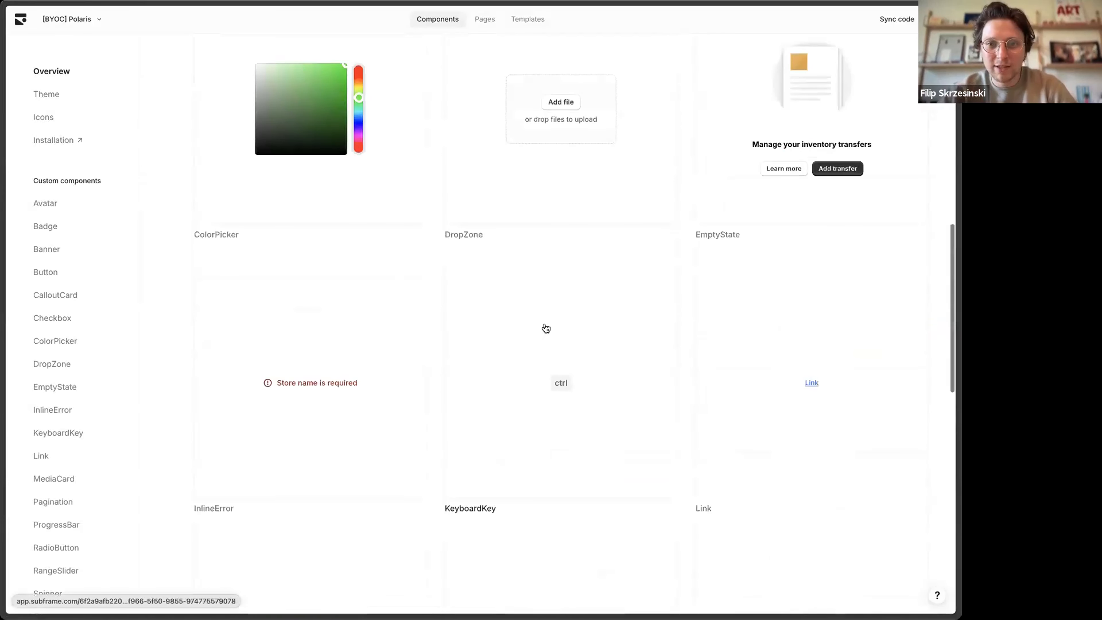
Step: Try an orange hue in the ColorPicker component's preview, and open the Banner component
{"action": "left_click", "coordinate": [355, 97]}
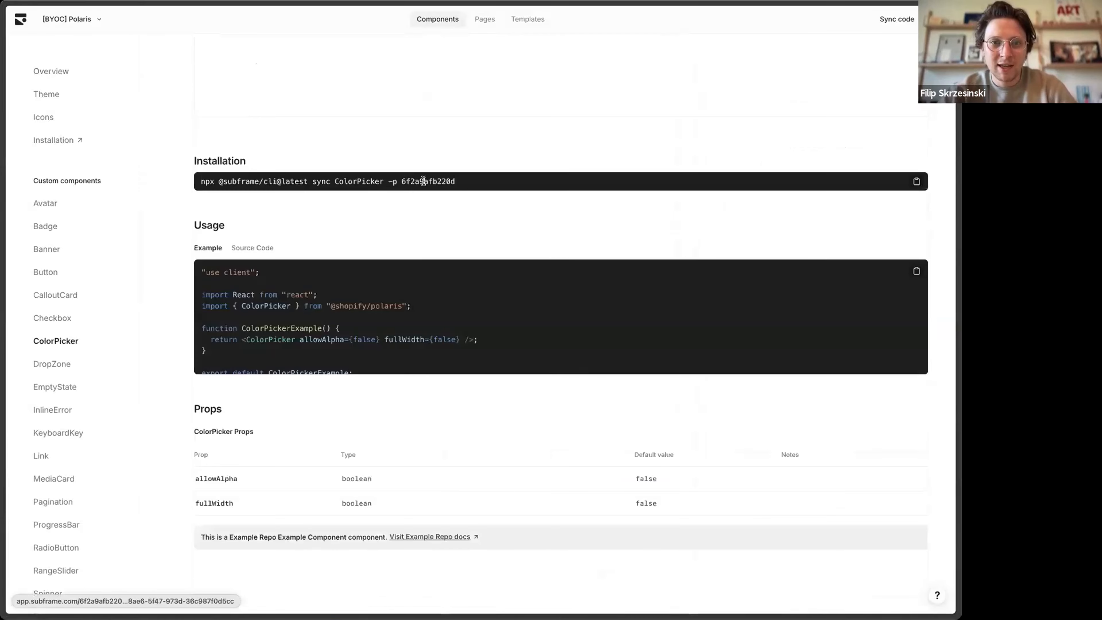
{"action": "left_click_drag", "start_coordinate": [606, 250], "coordinate": [607, 245]}
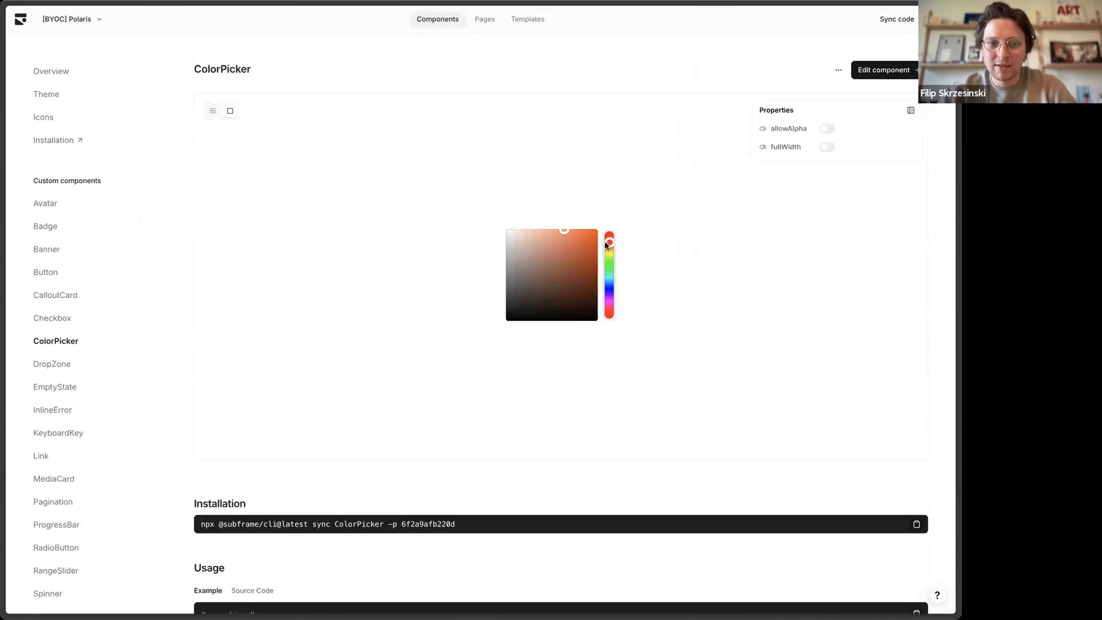
{"action": "left_click", "coordinate": [56, 249]}
Step: Switch to the Shopify Polaris documentation and examine the Button component's example code and props
{"action": "mouse_move", "coordinate": [1, 267]}
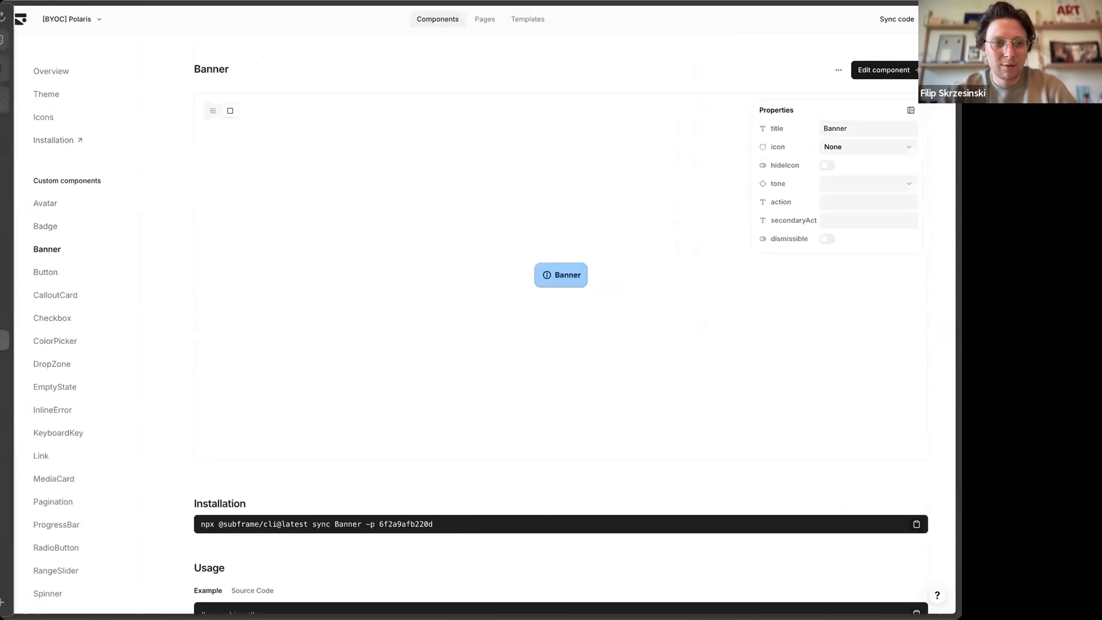
{"action": "left_click", "coordinate": [72, 322]}
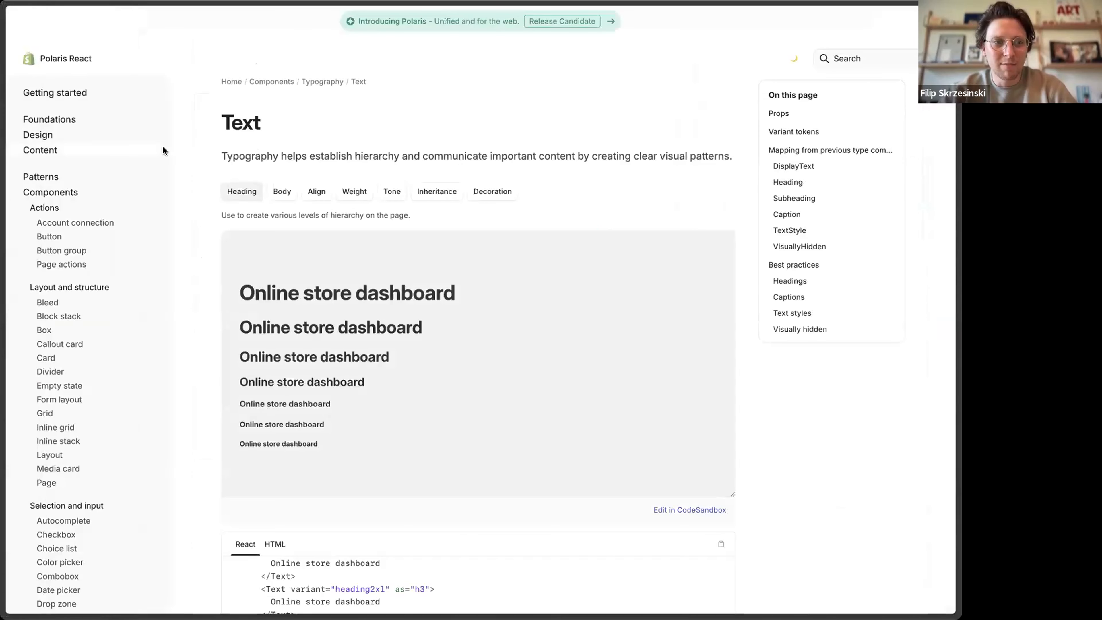
{"action": "left_click", "coordinate": [76, 237]}
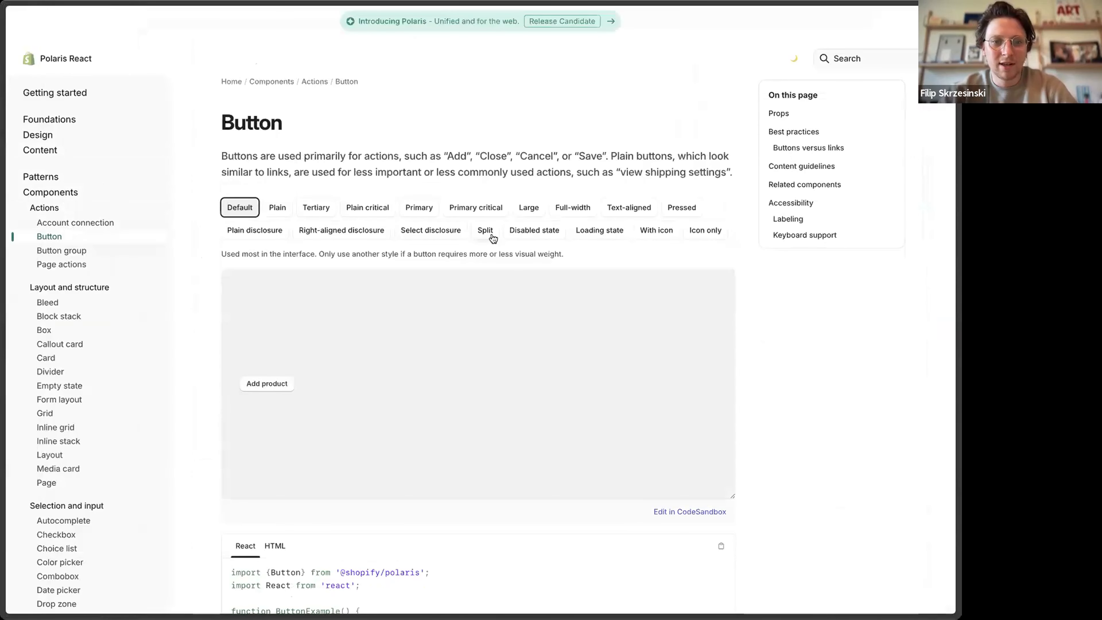
{"action": "scroll", "coordinate": [264, 204], "scroll_direction": "down", "scroll_amount": 1}
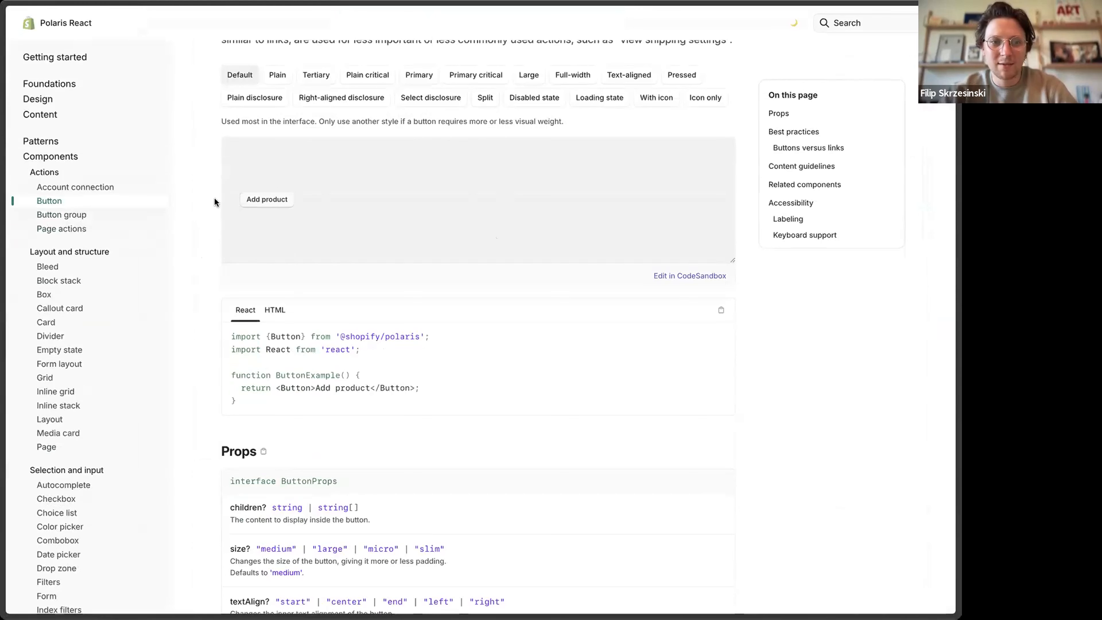
Step: Return to the Polaris project in Subframe and view the Button and MediaCard component pages with their properties
{"action": "mouse_move", "coordinate": [2, 204]}
{"action": "left_click", "coordinate": [62, 339]}
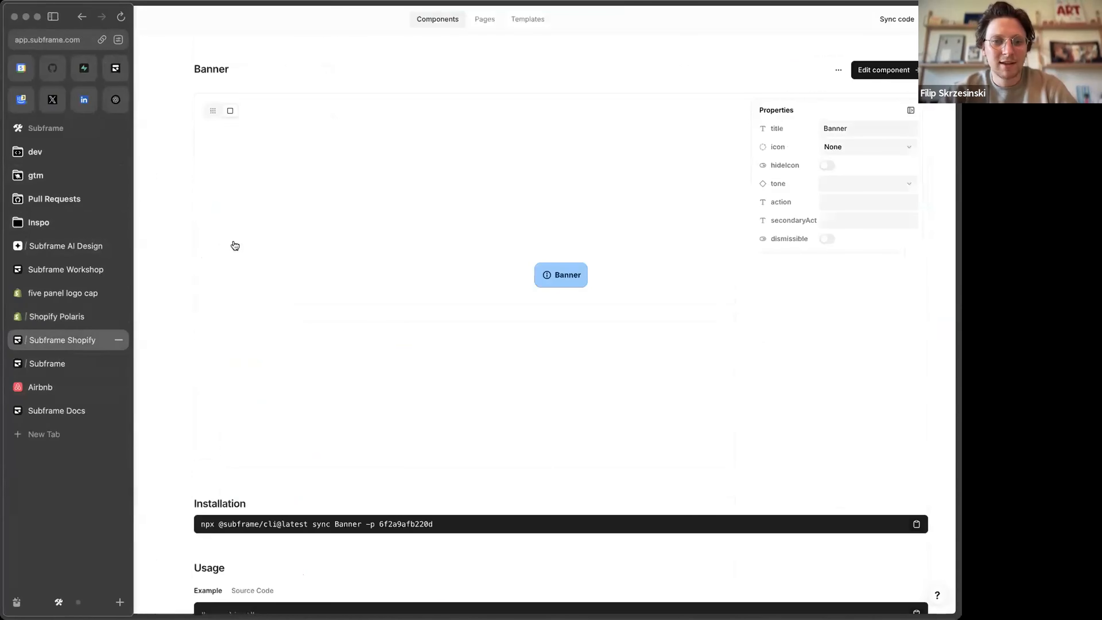
{"action": "left_click", "coordinate": [75, 272]}
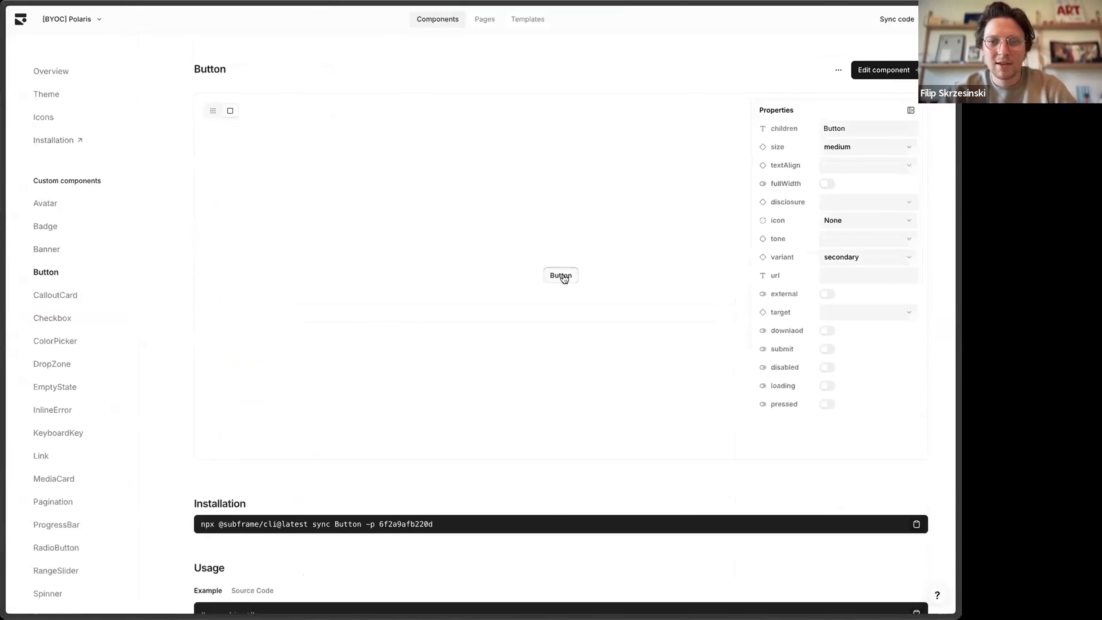
{"action": "left_click", "coordinate": [75, 434]}
{"action": "left_click", "coordinate": [66, 416]}
{"action": "scroll", "coordinate": [72, 452], "scroll_direction": "down", "scroll_amount": 2}
{"action": "left_click", "coordinate": [68, 410]}
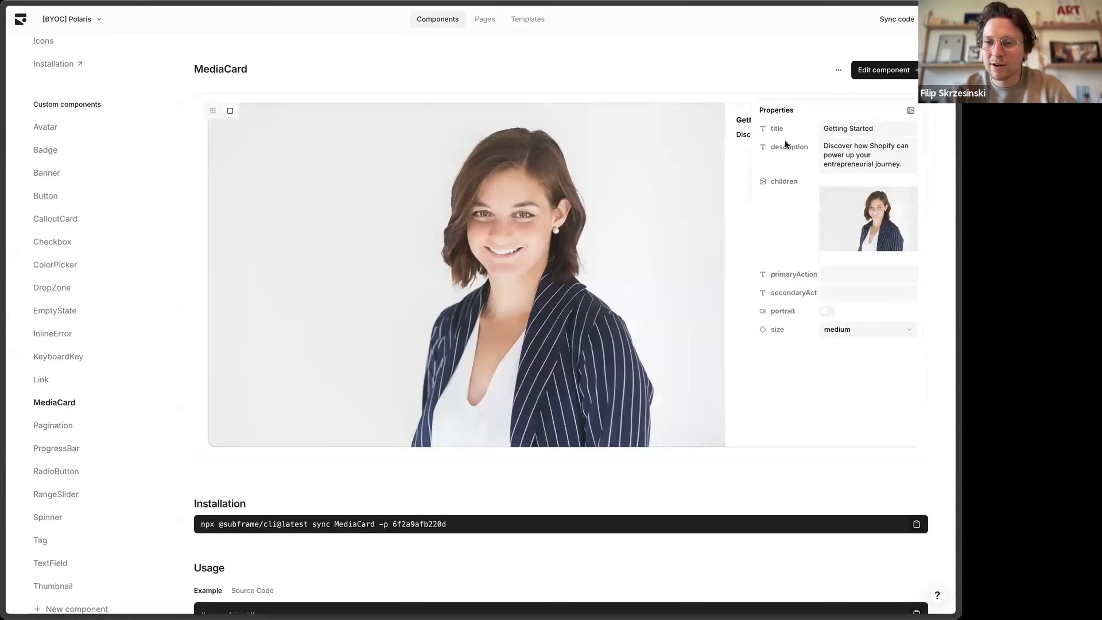
Step: Open the Product Page design and try another variant on the Duplicate button, ending on the secondary variant
{"action": "left_click", "coordinate": [485, 19]}
{"action": "left_click", "coordinate": [354, 225]}
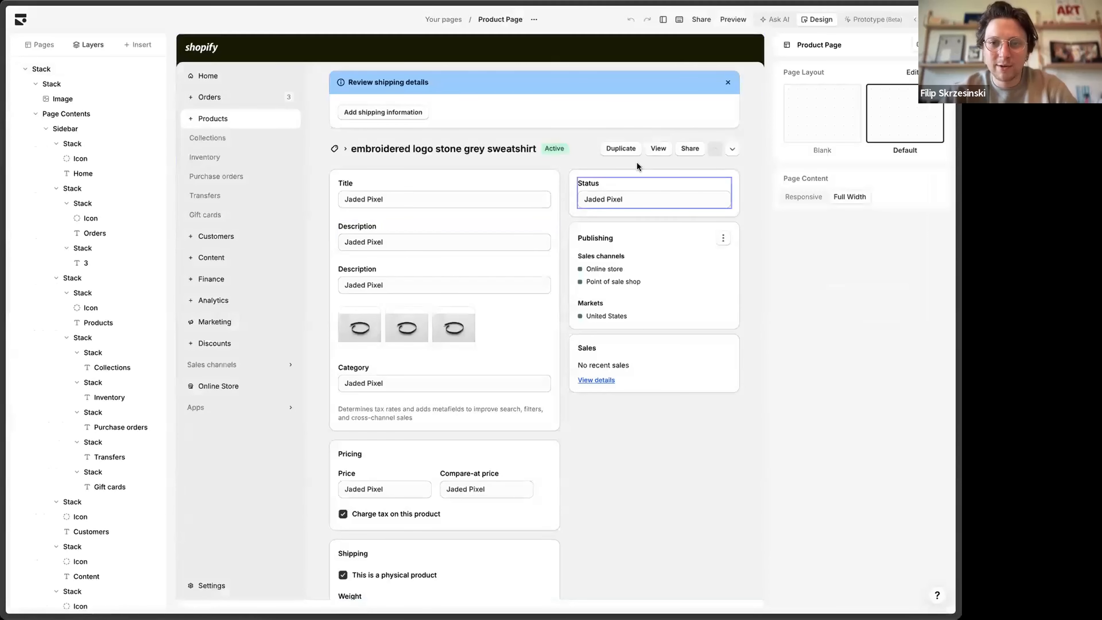
{"action": "left_click", "coordinate": [627, 149]}
{"action": "left_click", "coordinate": [626, 149]}
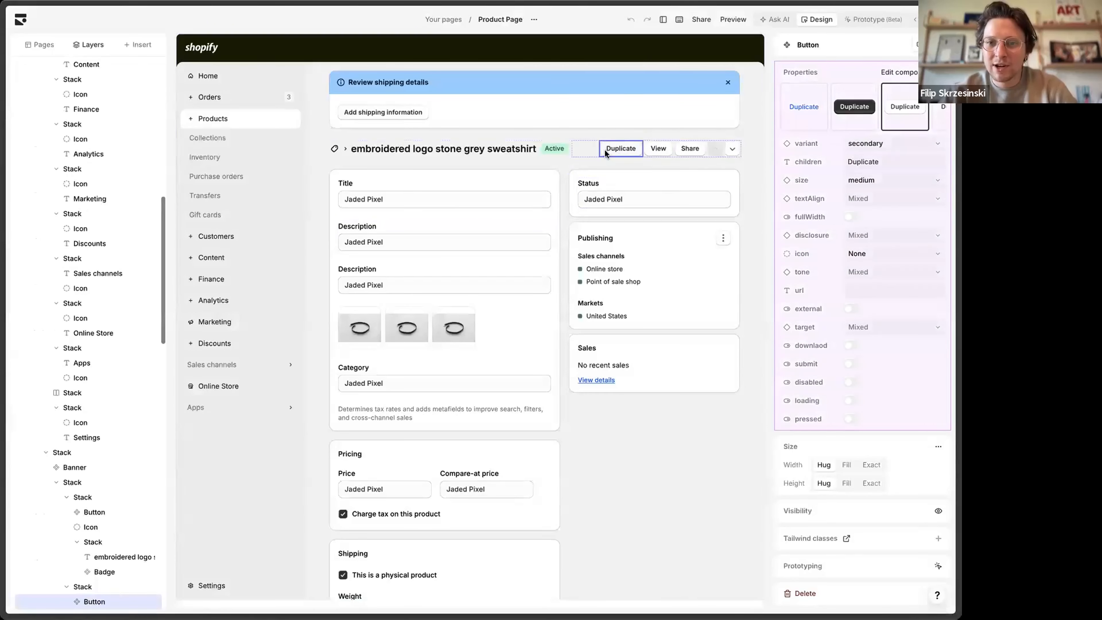
{"action": "left_click", "coordinate": [866, 102]}
{"action": "left_click", "coordinate": [905, 105]}
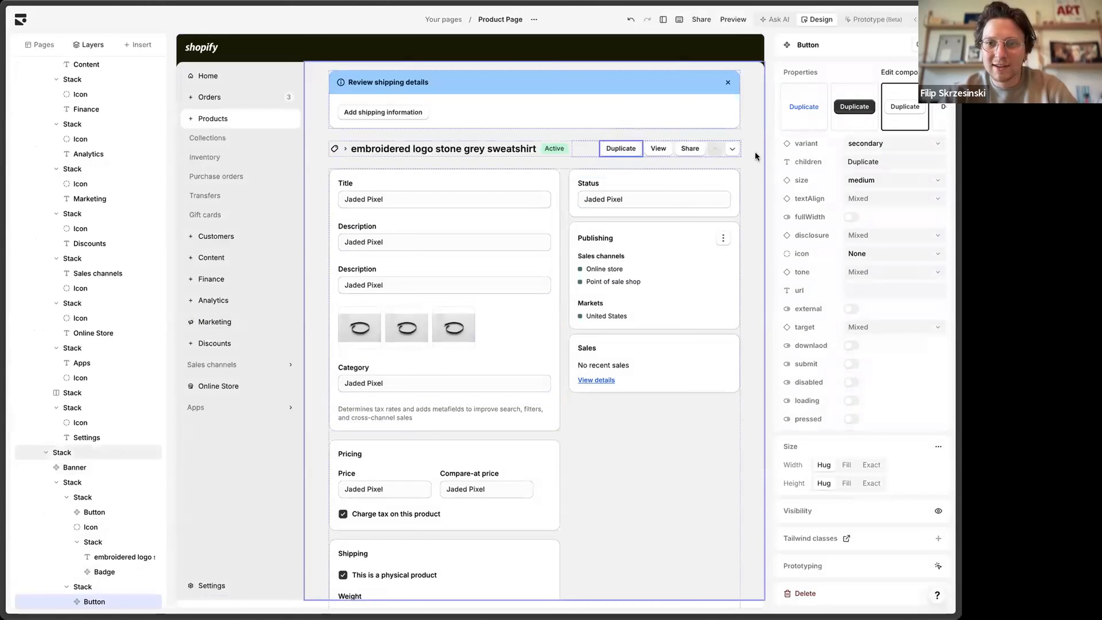
Step: Try moving the Active badge into the card above the Title field, and undo the move
{"action": "left_click", "coordinate": [718, 144]}
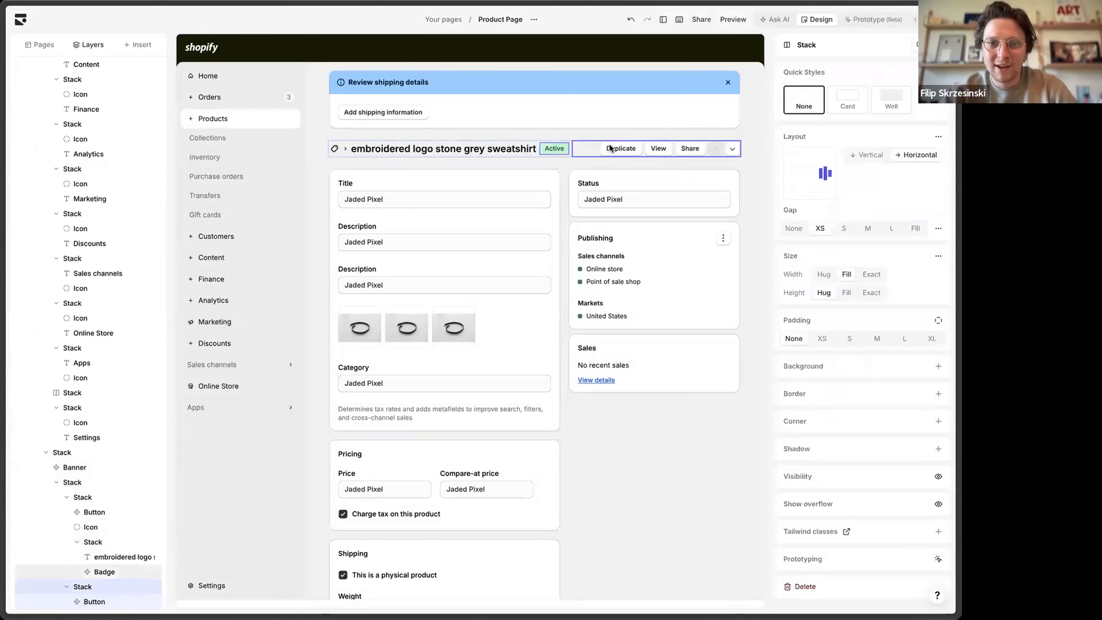
{"action": "left_click", "coordinate": [554, 148]}
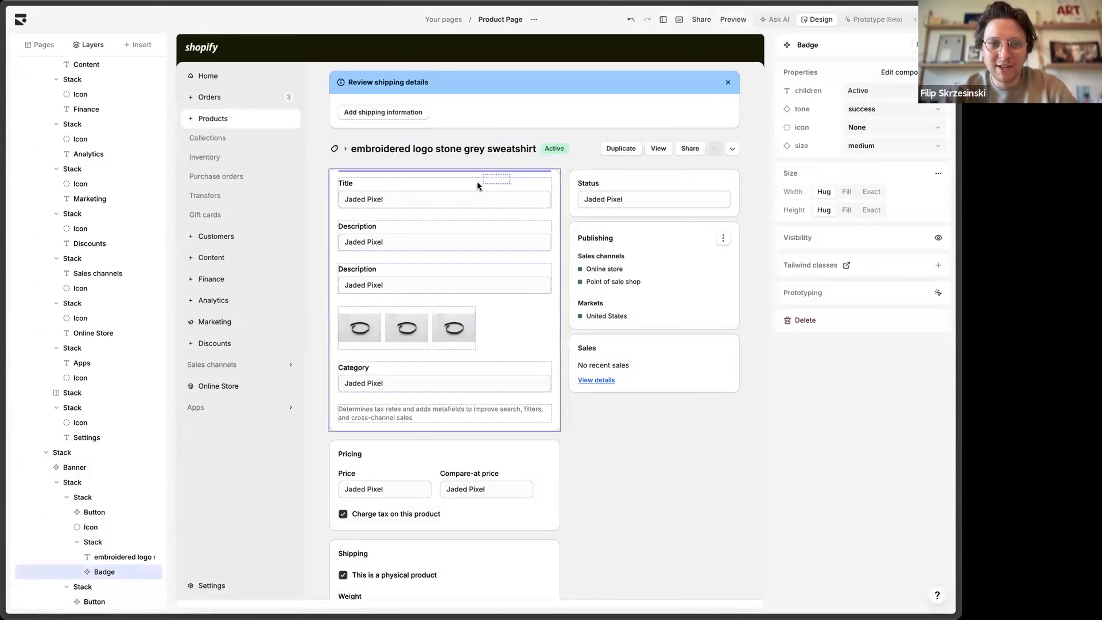
{"action": "left_click_drag", "start_coordinate": [477, 185], "coordinate": [479, 186]}
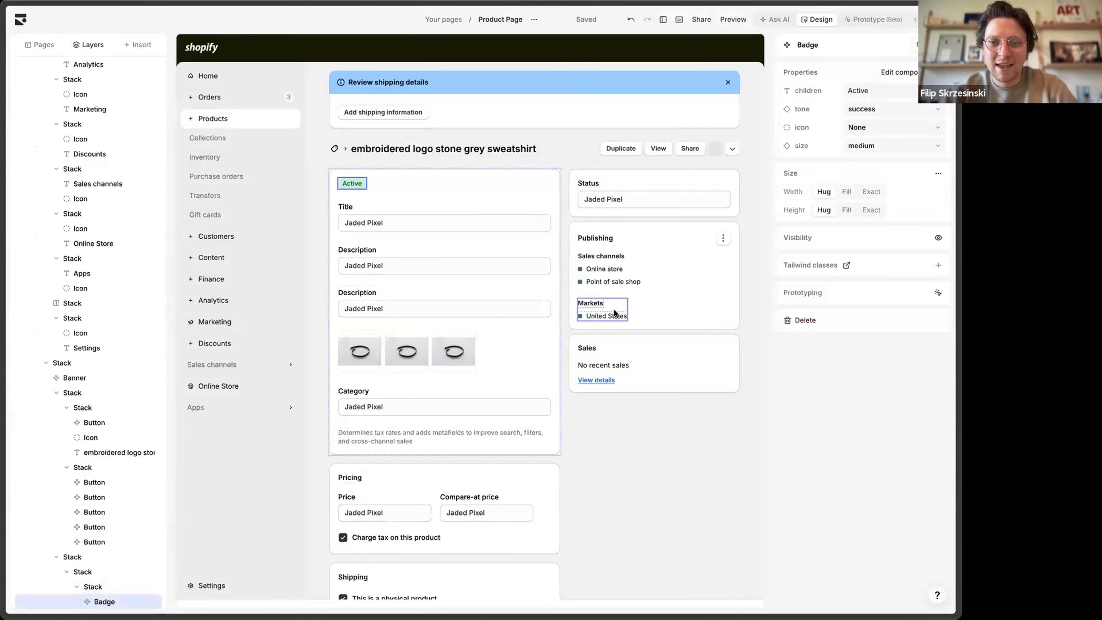
{"action": "key", "text": "ctrl+z"}
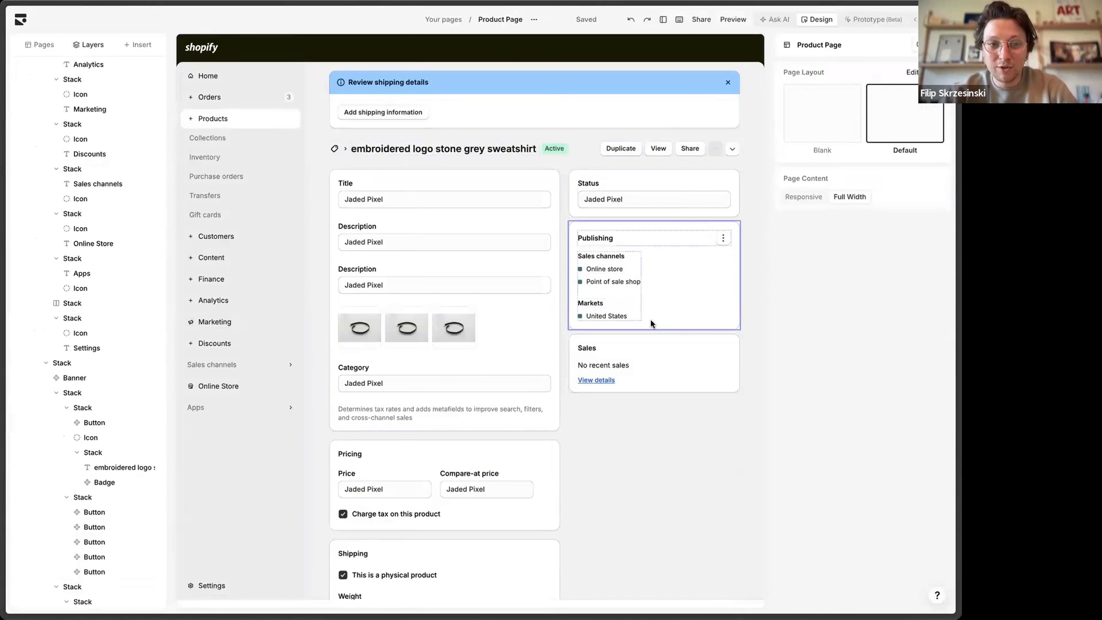
Step: Ask the AI to "design a detail page with a color picker and tags for different variants" based on the current page
{"action": "left_click", "coordinate": [773, 21]}
{"action": "left_click", "coordinate": [556, 288]}
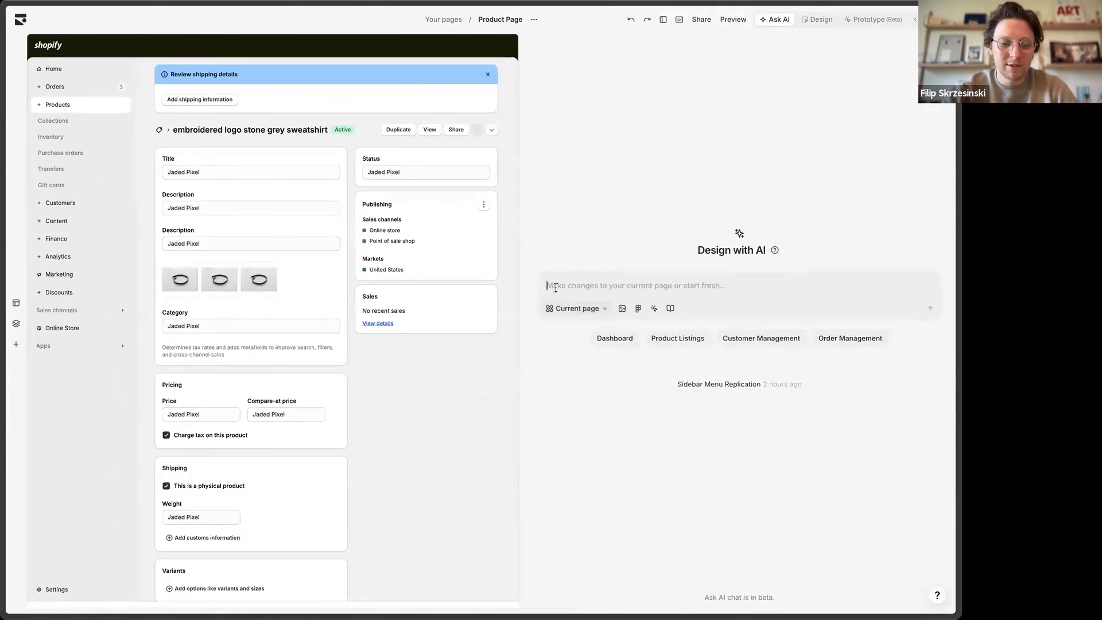
{"action": "type", "text": "d"}
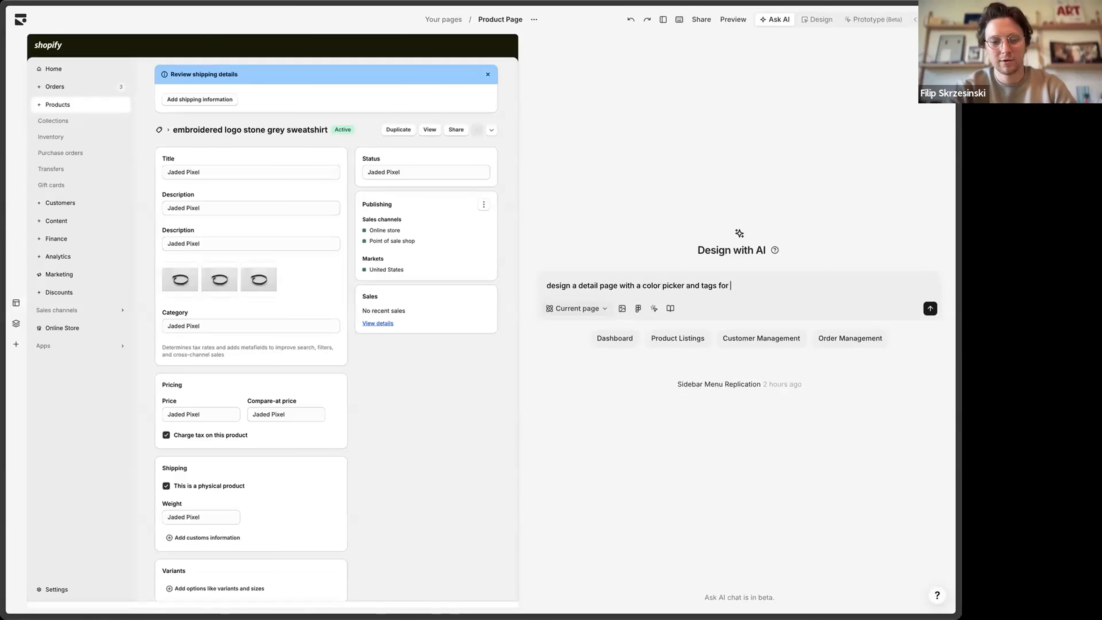
{"action": "type", "text": "ar"}
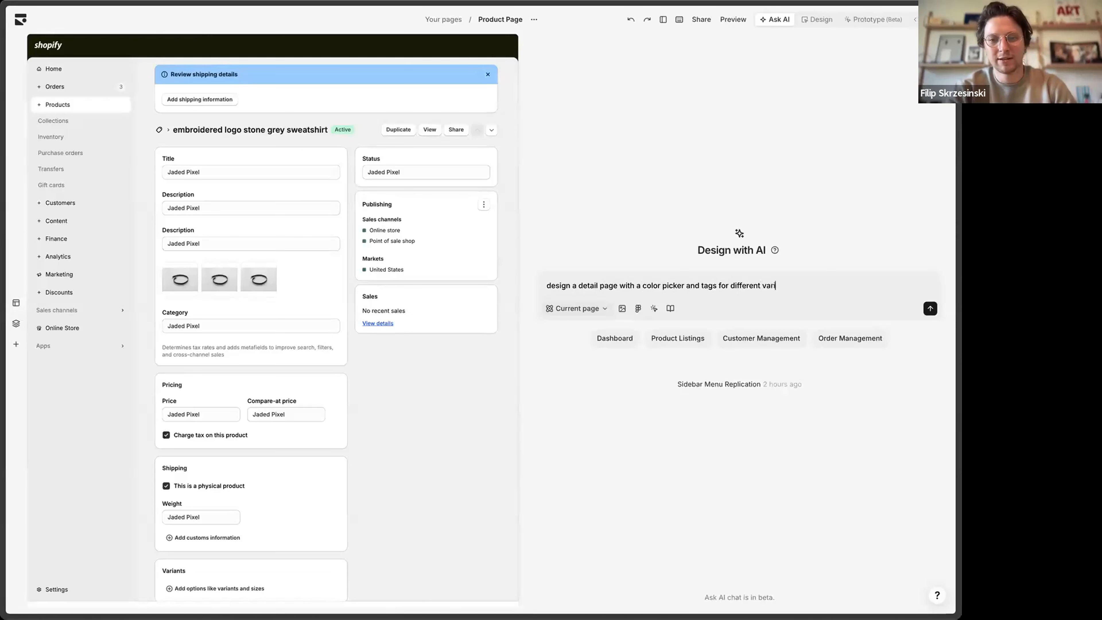
{"action": "type", "text": "iants"}
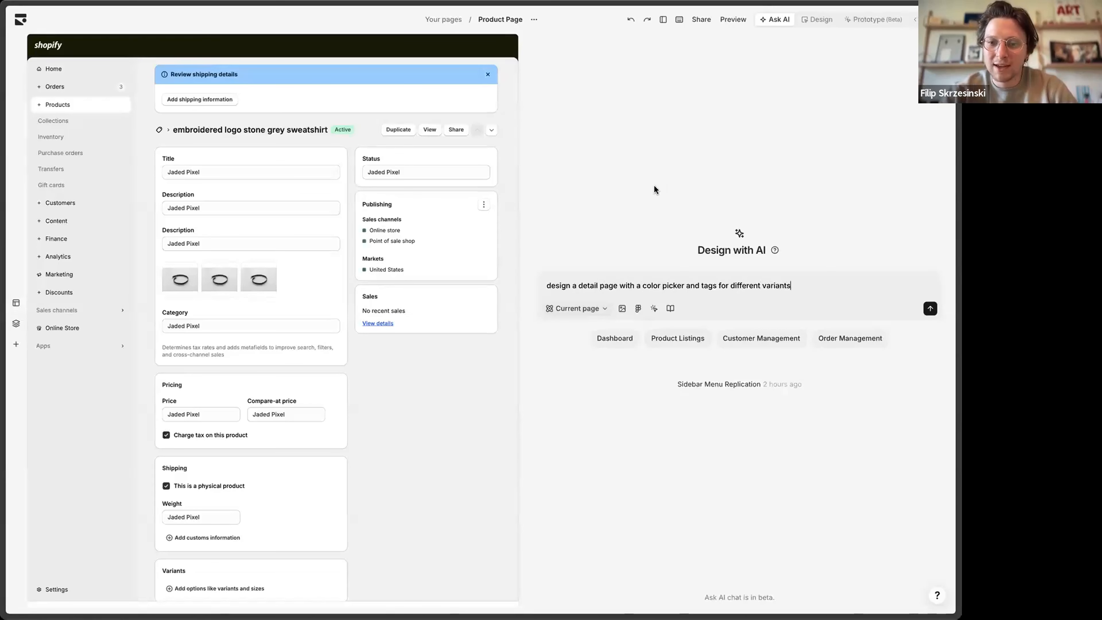
{"action": "left_click", "coordinate": [929, 309]}
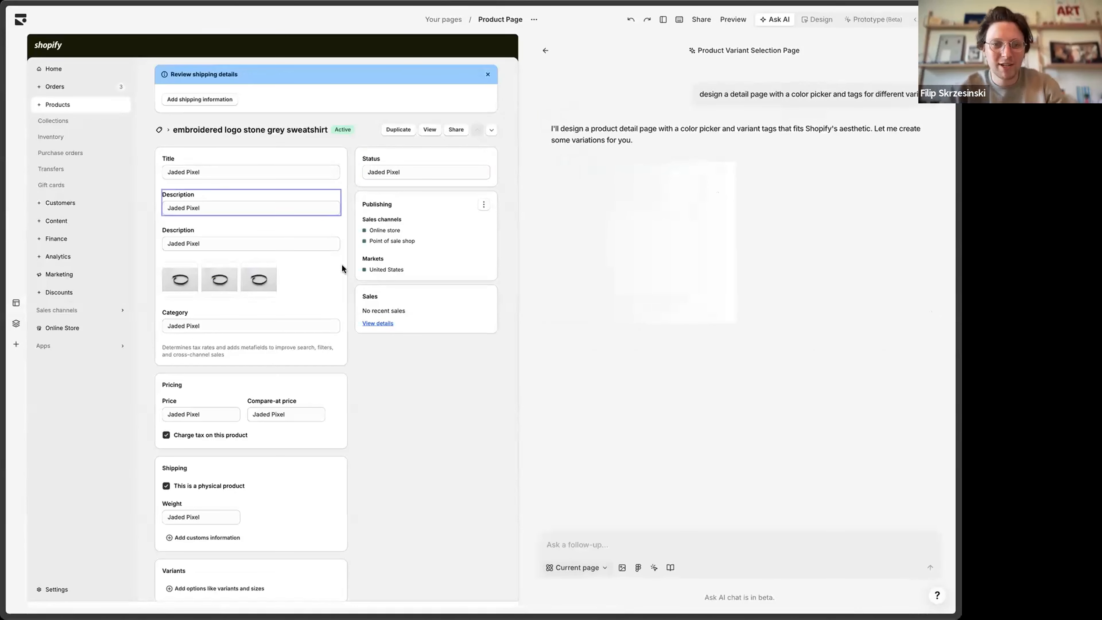
Step: Switch to the Shopify admin and examine the product page of the five panel logo cap
{"action": "mouse_move", "coordinate": [3, 313]}
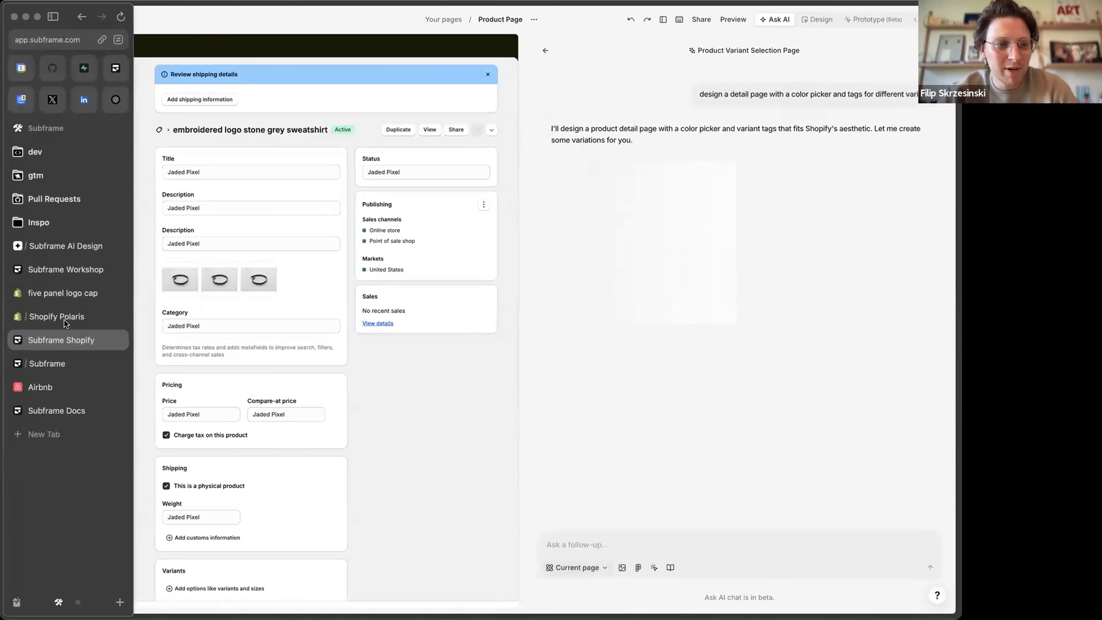
{"action": "left_click", "coordinate": [63, 292]}
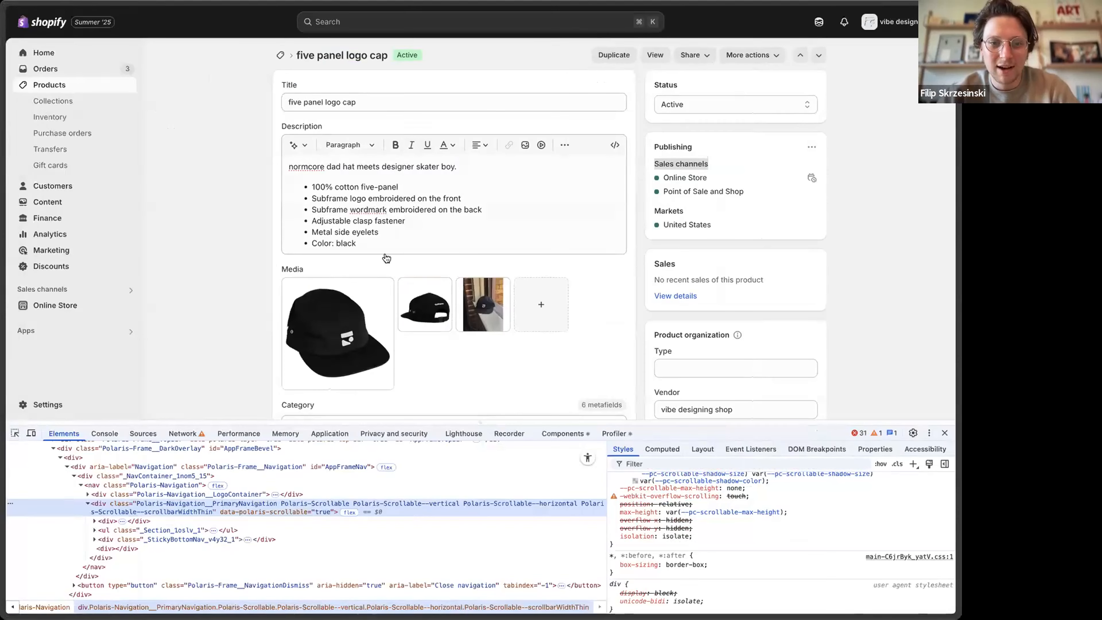
{"action": "scroll", "coordinate": [387, 258], "scroll_direction": "down", "scroll_amount": 15}
{"action": "scroll", "coordinate": [387, 258], "scroll_direction": "up", "scroll_amount": 15}
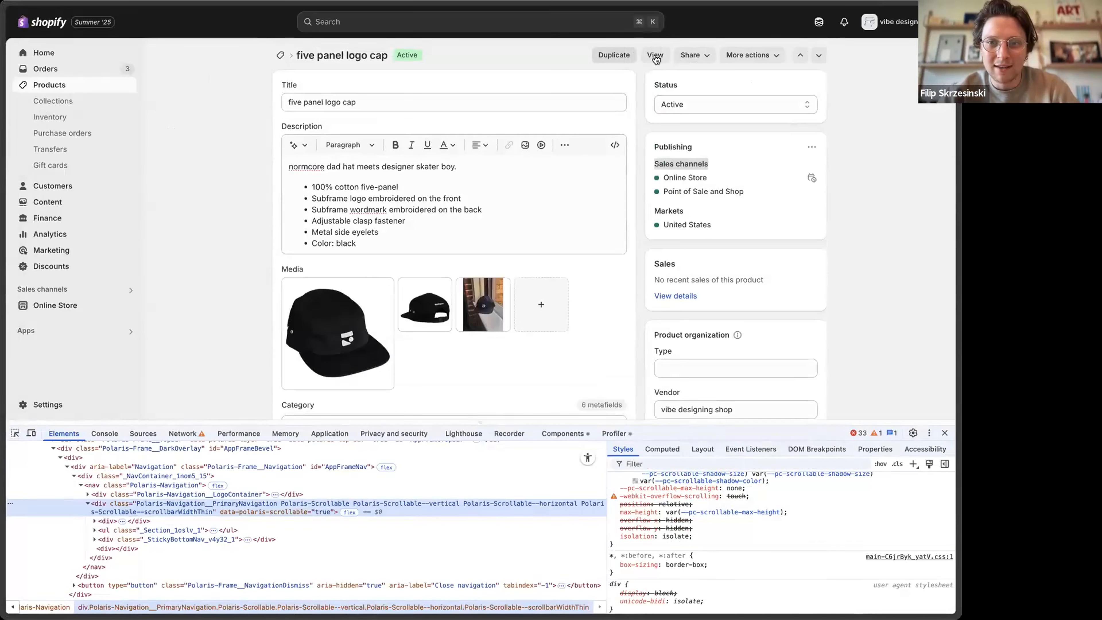
{"action": "mouse_move", "coordinate": [4, 299]}
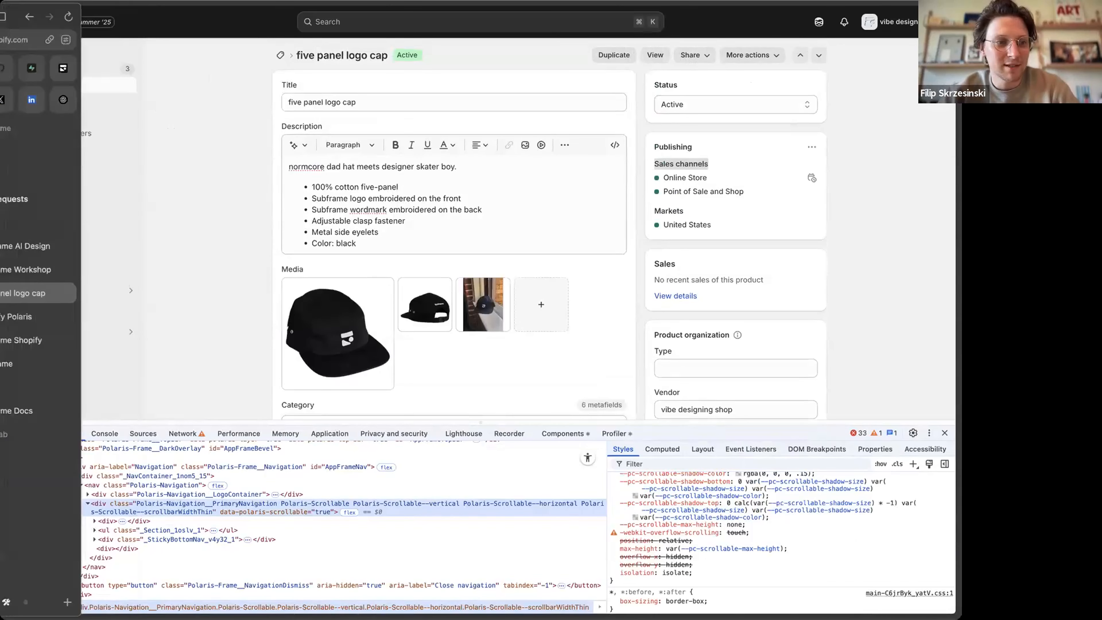
{"action": "left_click", "coordinate": [62, 322]}
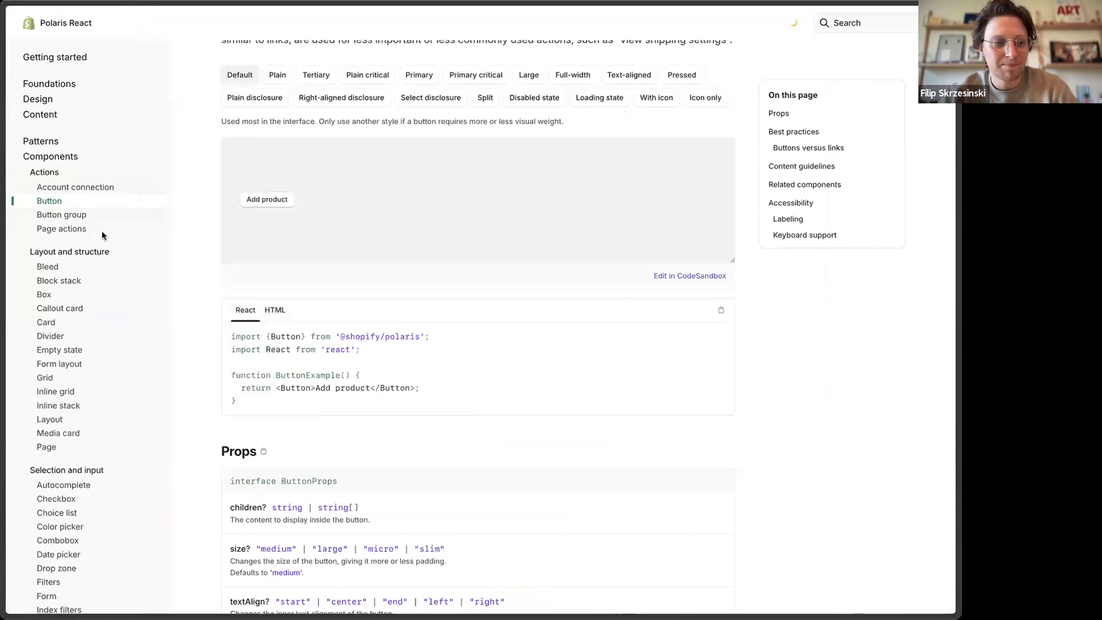
{"action": "mouse_move", "coordinate": [2, 304]}
{"action": "left_click", "coordinate": [61, 342]}
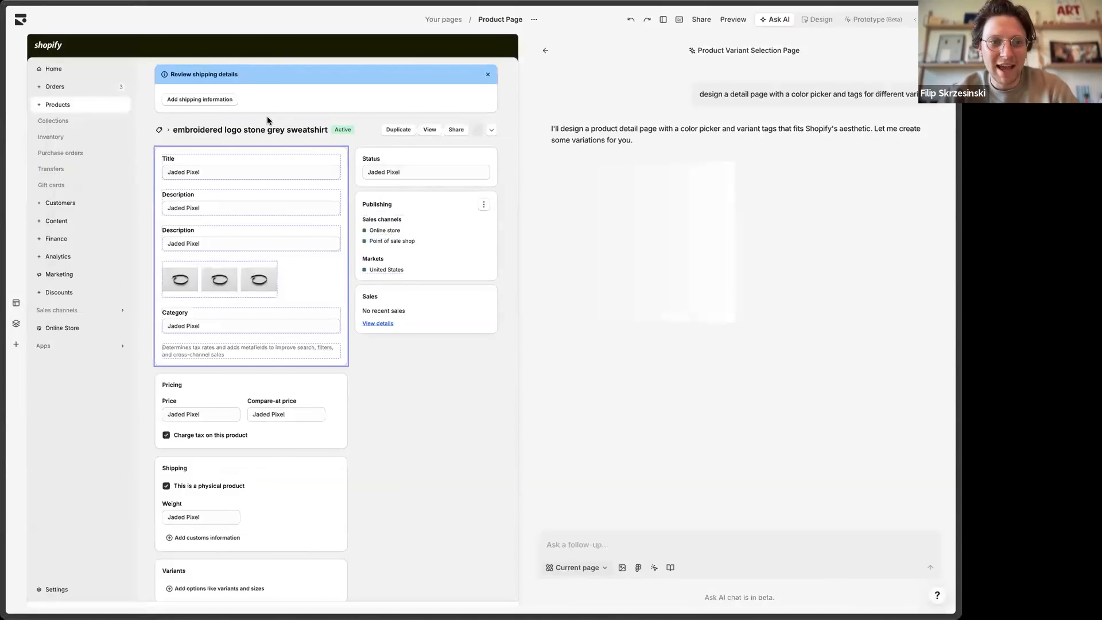
{"action": "left_click", "coordinate": [282, 168]}
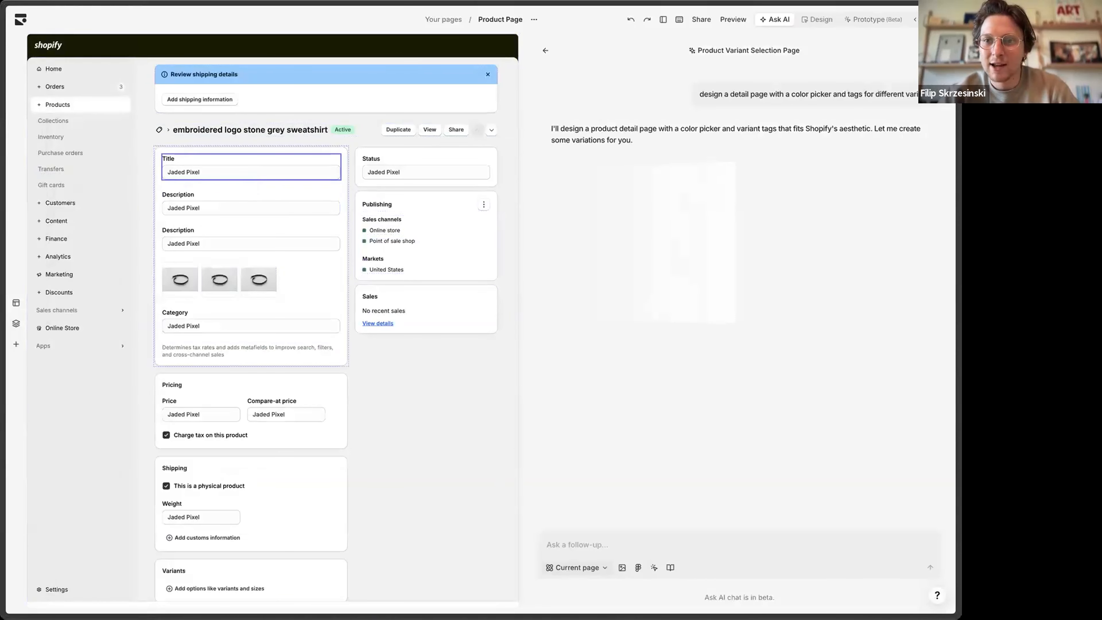
{"action": "left_click", "coordinate": [926, 19]}
{"action": "left_click", "coordinate": [585, 73]}
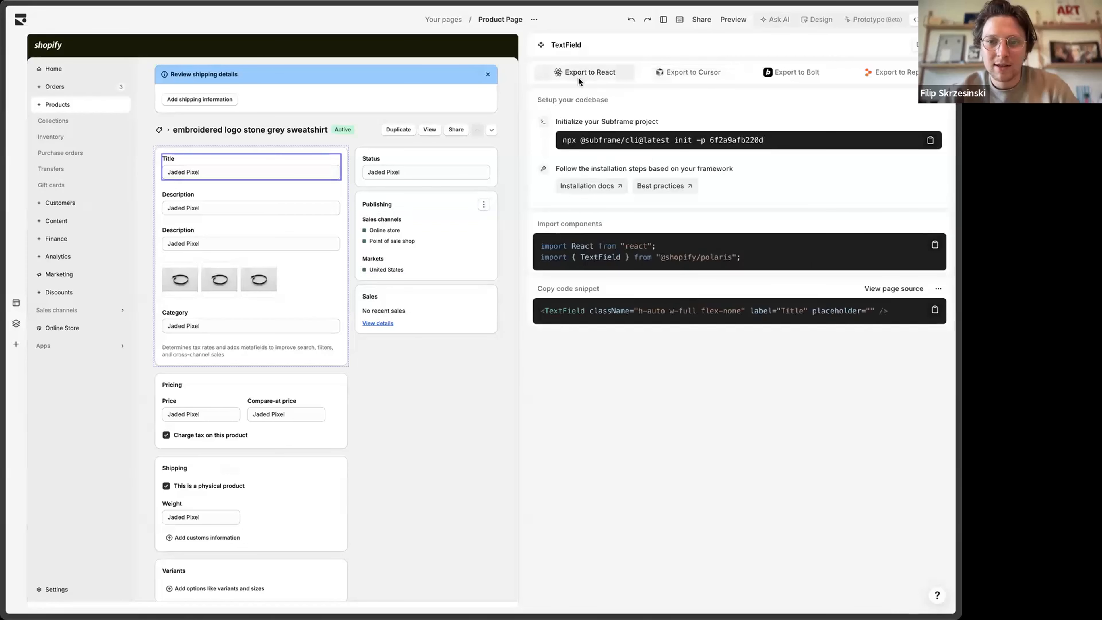
{"action": "left_click_drag", "start_coordinate": [657, 256], "coordinate": [742, 260]}
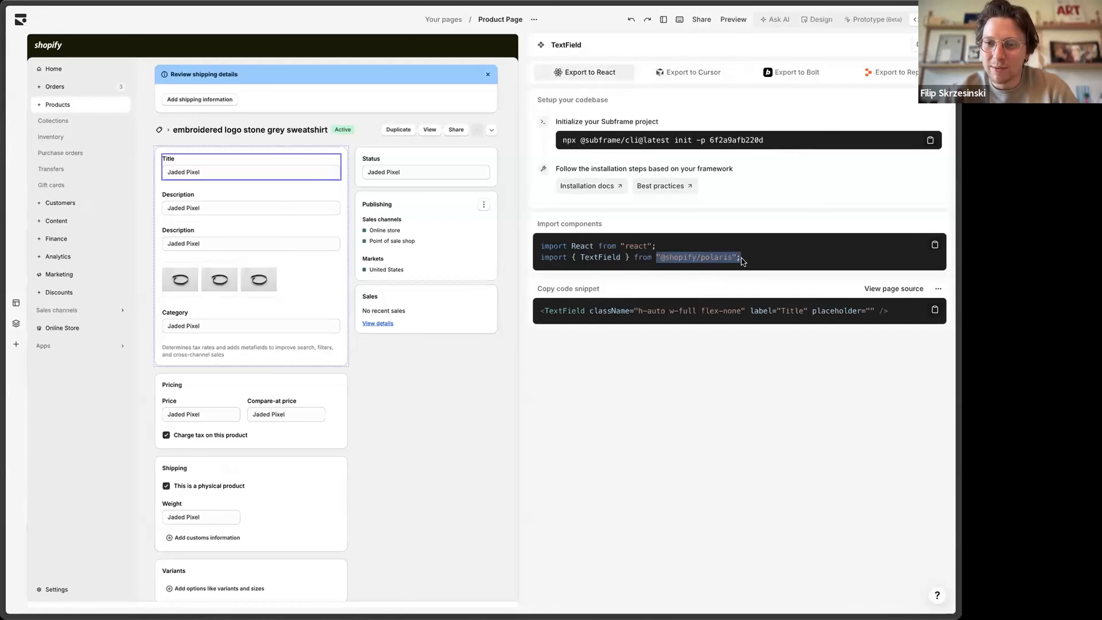
Step: Inspect the header button group's React export code, and save the AI-generated product variant design as a new page
{"action": "left_click", "coordinate": [383, 131]}
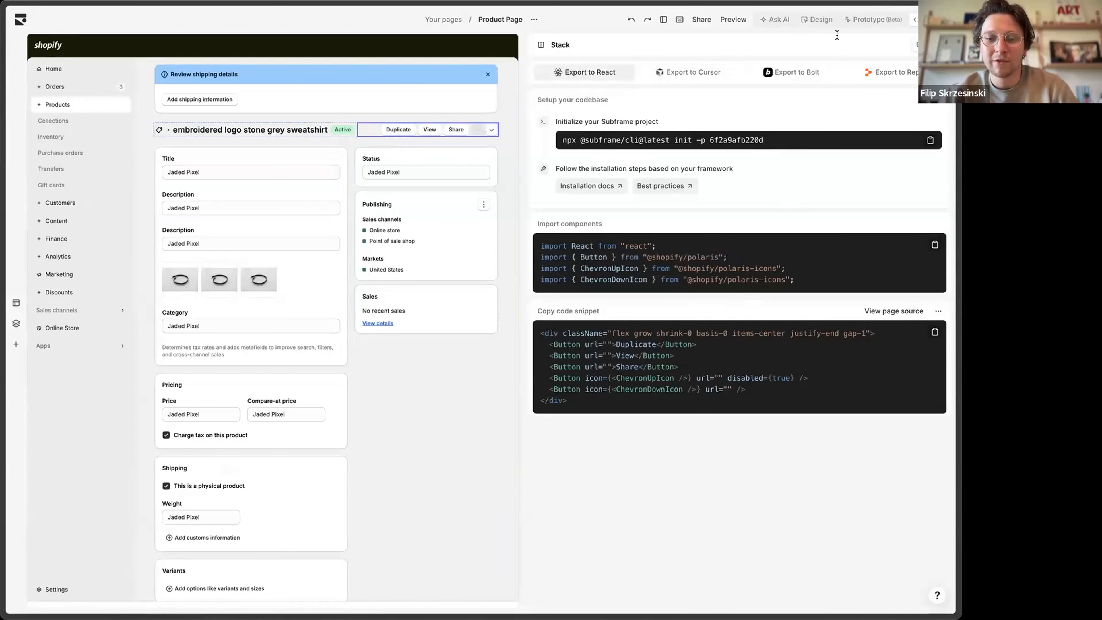
{"action": "left_click", "coordinate": [779, 19]}
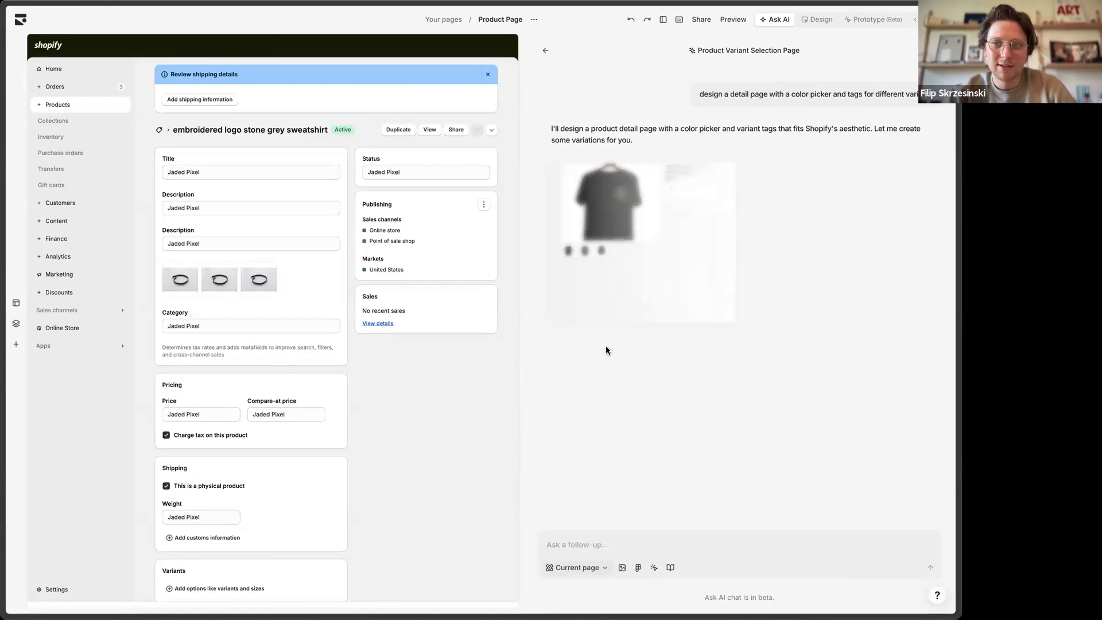
{"action": "left_click", "coordinate": [644, 276]}
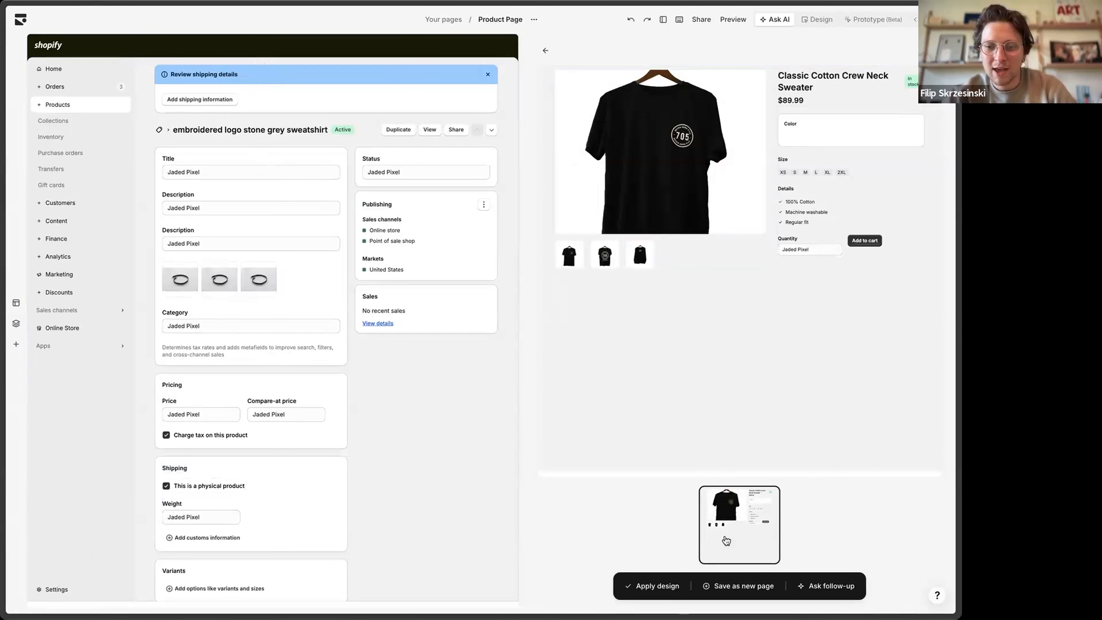
{"action": "left_click", "coordinate": [733, 587]}
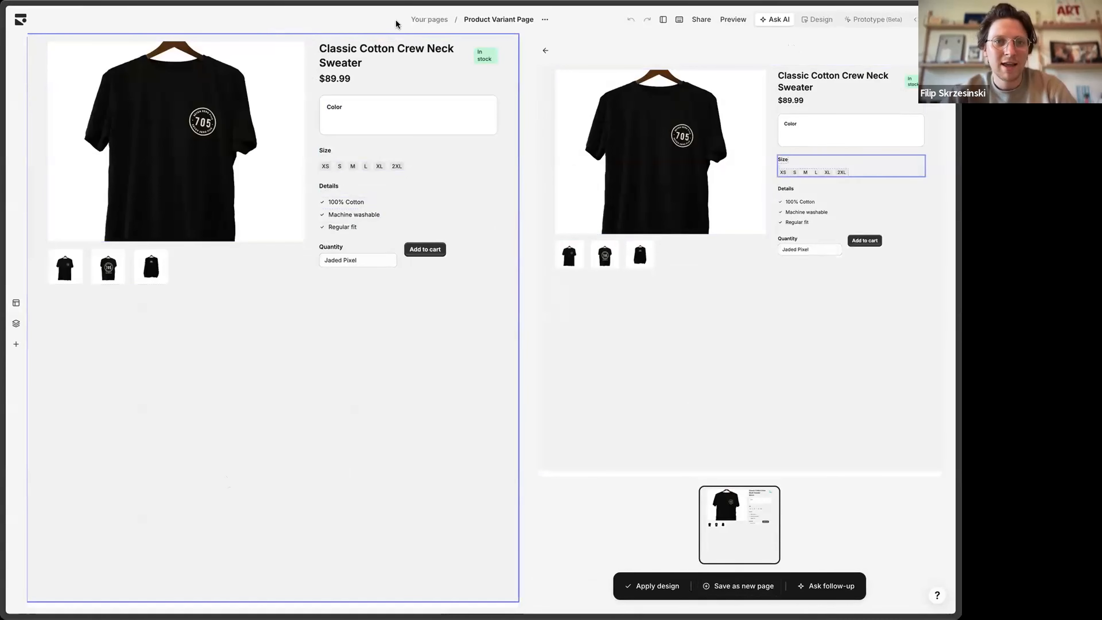
Step: Open the new page in Design mode and inspect the properties of the first thumbnail and the Add to cart button
{"action": "left_click", "coordinate": [823, 20]}
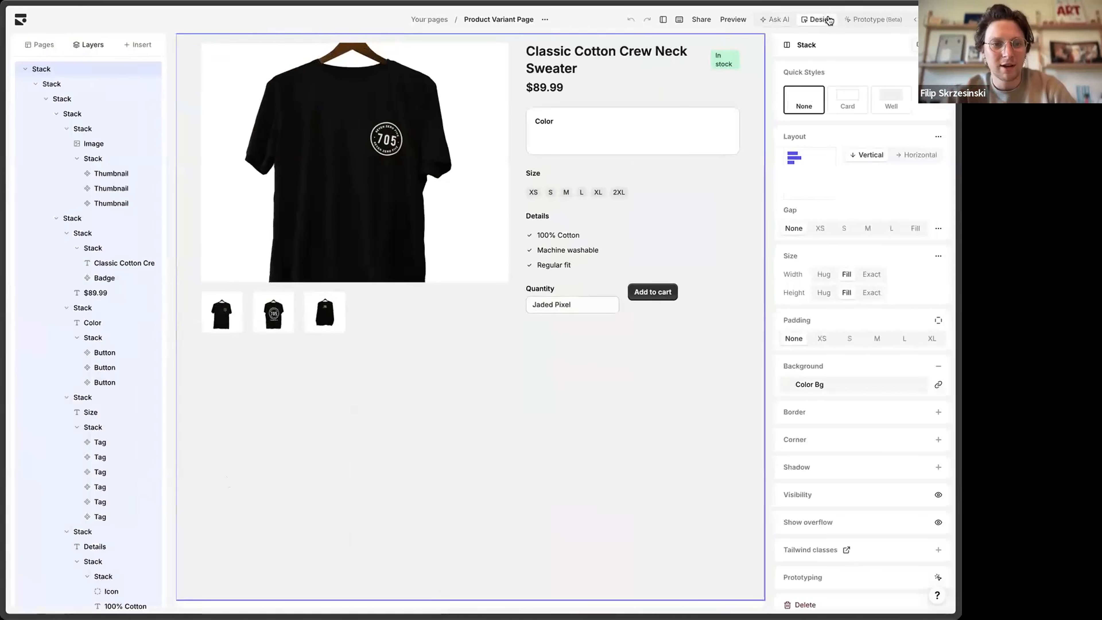
{"action": "left_click", "coordinate": [319, 313]}
{"action": "left_click", "coordinate": [111, 173]}
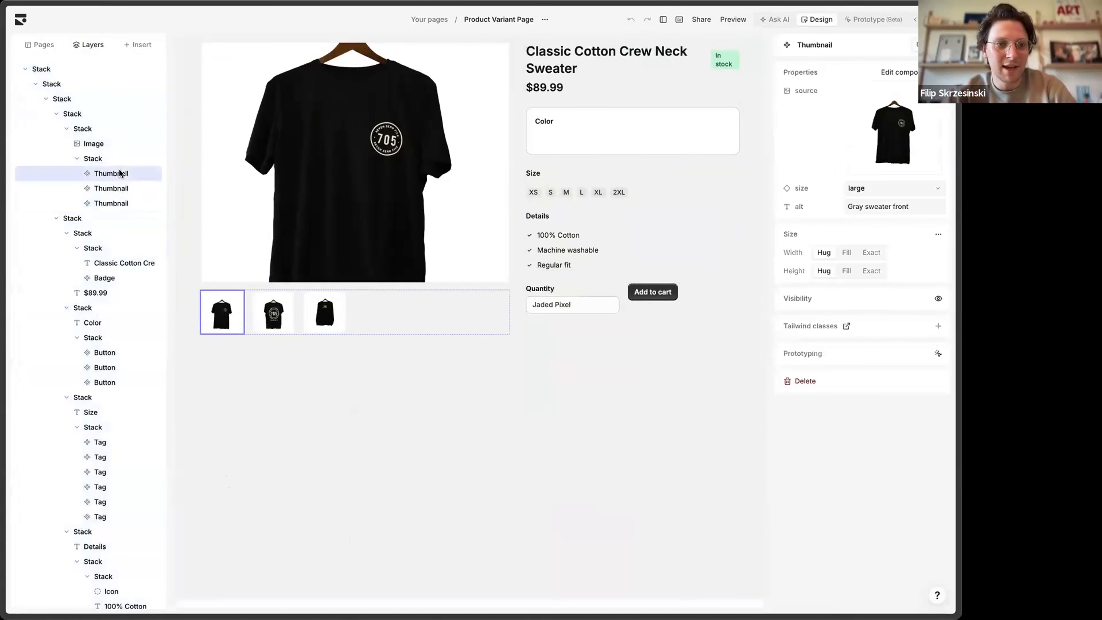
{"action": "left_click", "coordinate": [654, 293]}
{"action": "left_click", "coordinate": [619, 292]}
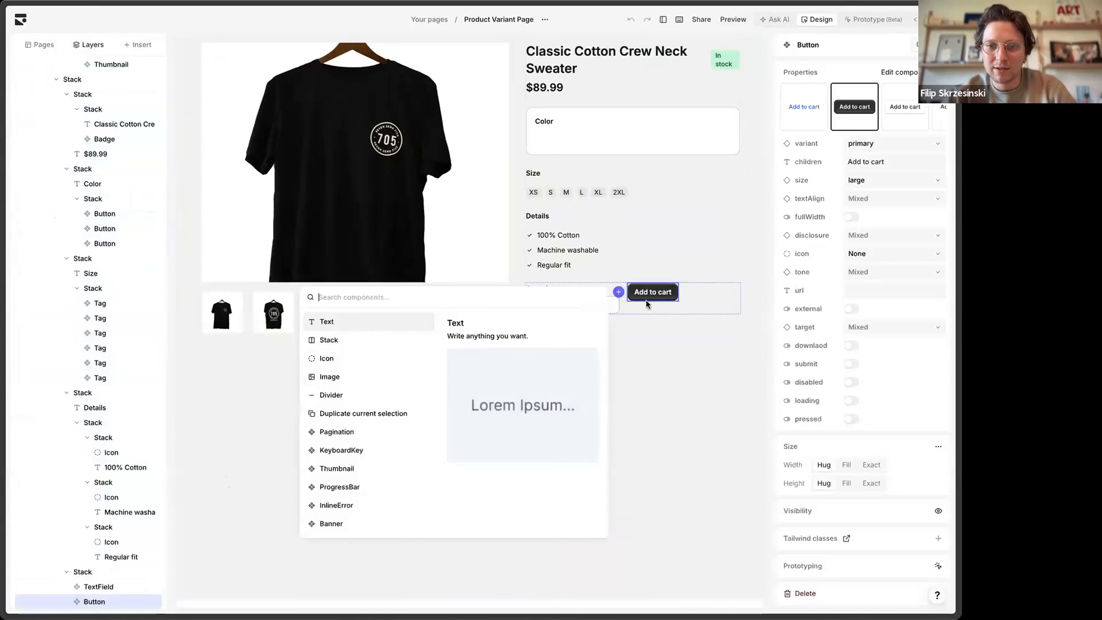
{"action": "left_click", "coordinate": [651, 311]}
Step: Clear the Quantity label of the text field beside the Add to cart button
{"action": "left_click", "coordinate": [574, 305]}
{"action": "left_click", "coordinate": [908, 93]}
{"action": "key", "text": "BackSpace"}
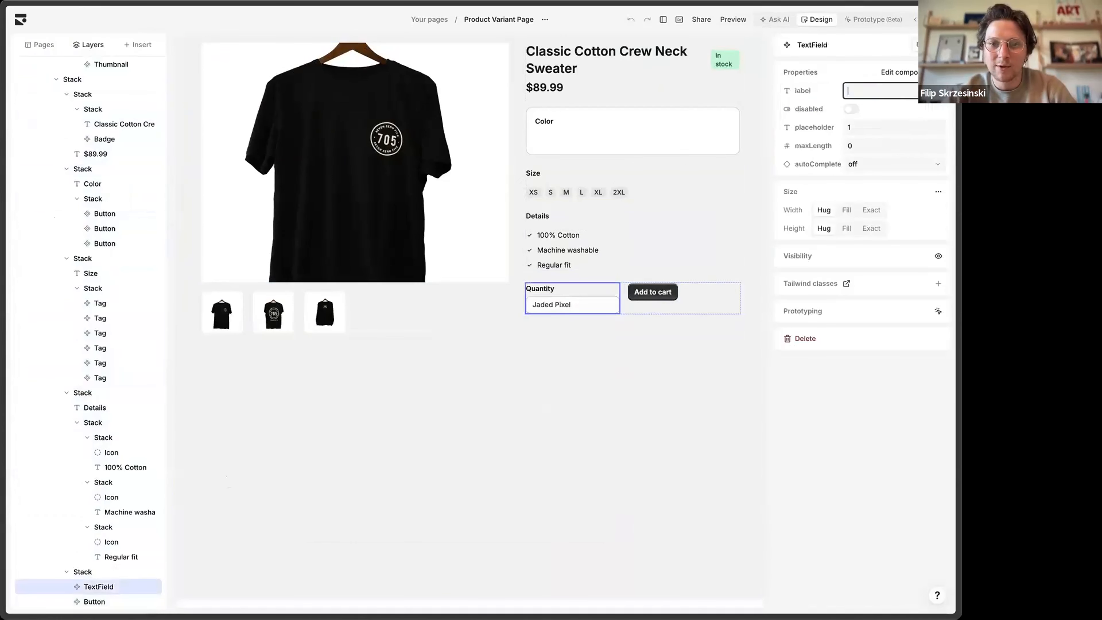
{"action": "key", "text": "Return"}
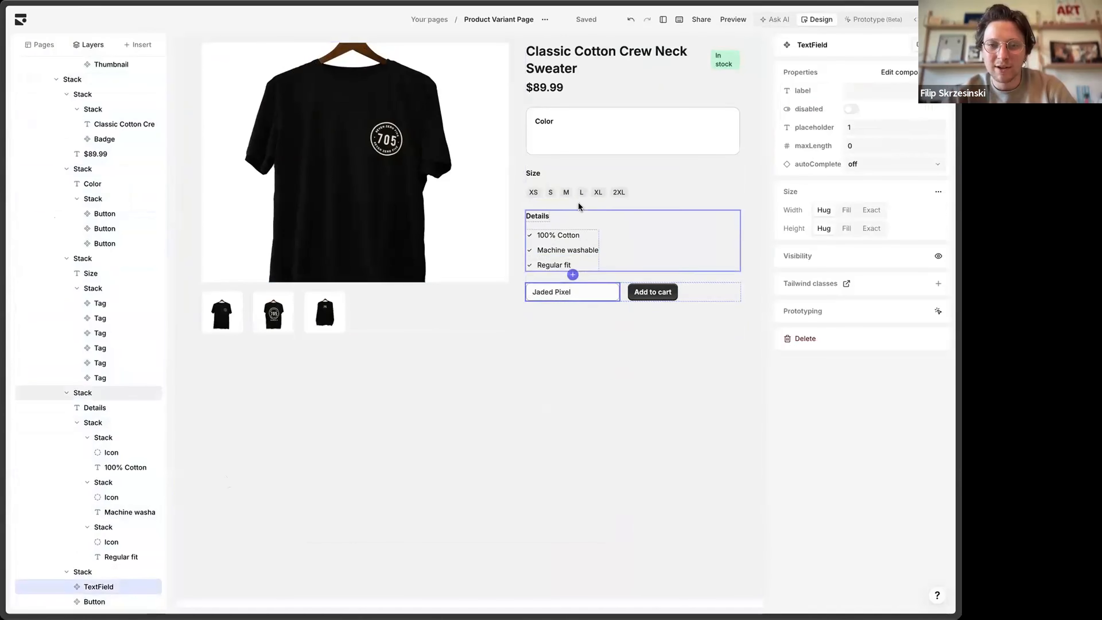
Step: Insert a ColorPicker component directly below the Color heading inside the Color card
{"action": "left_click", "coordinate": [605, 111]}
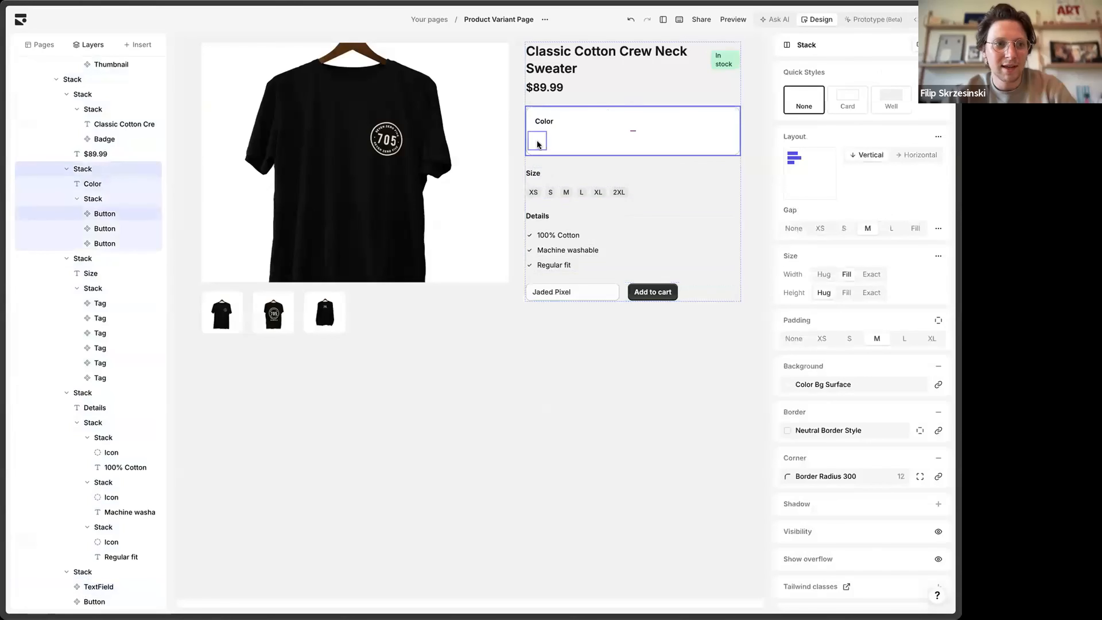
{"action": "left_click", "coordinate": [557, 145]}
{"action": "left_click", "coordinate": [583, 123]}
{"action": "left_click", "coordinate": [543, 121]}
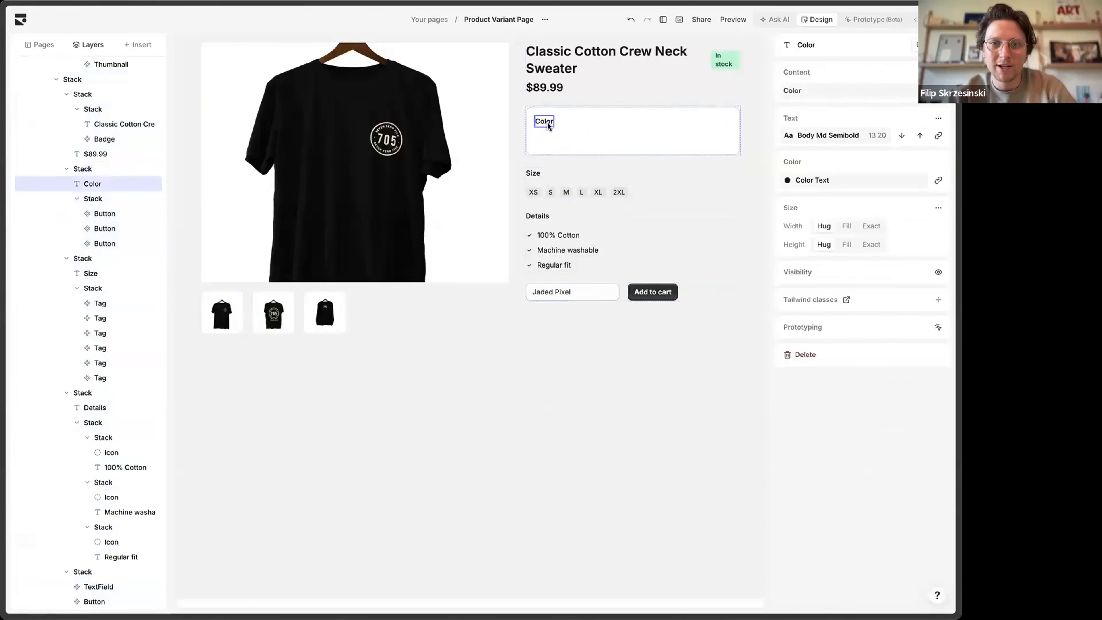
{"action": "left_click", "coordinate": [545, 136]}
{"action": "type", "text": "colo"}
{"action": "key", "text": "Return"}
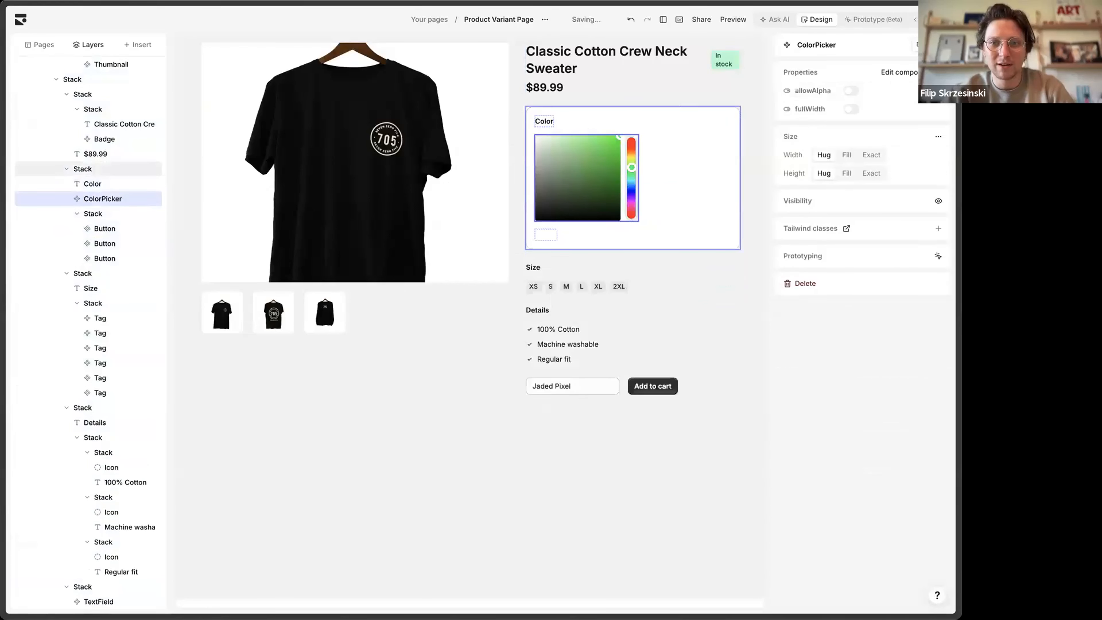
Step: Enable allowAlpha and fullWidth on the color picker with its width set to Fill, and delete the empty buttons below it
{"action": "left_click", "coordinate": [851, 90]}
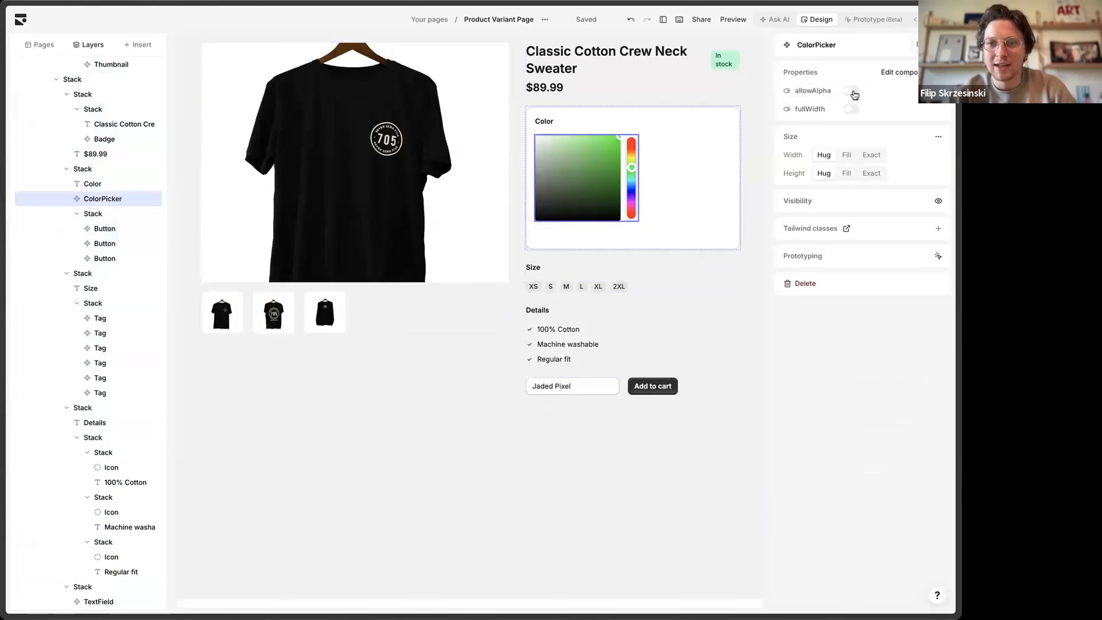
{"action": "left_click", "coordinate": [851, 110]}
{"action": "left_click", "coordinate": [850, 109]}
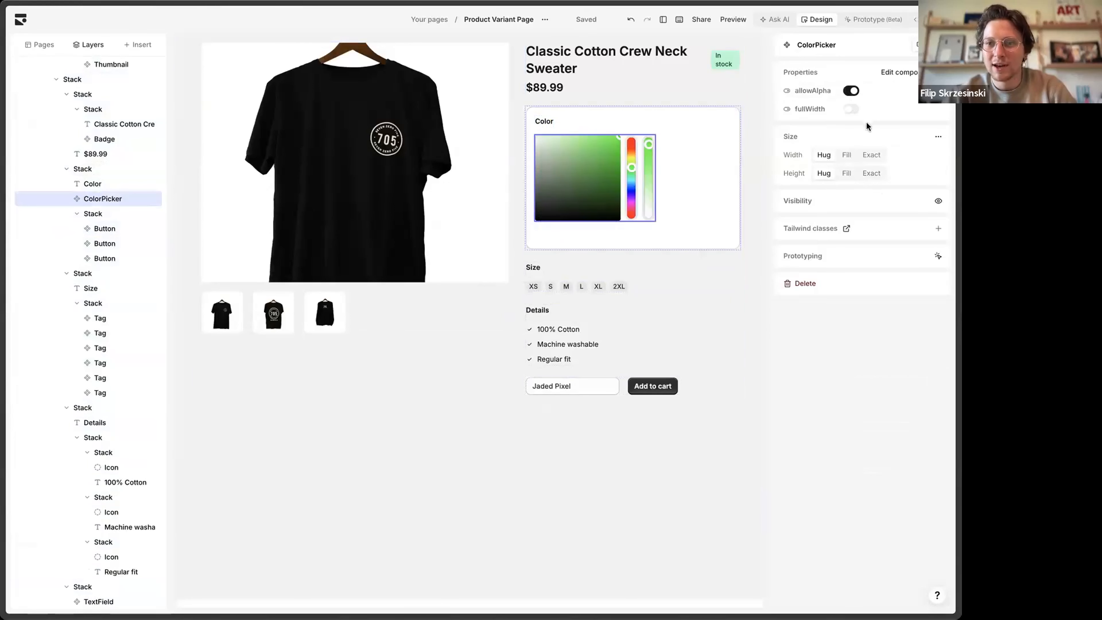
{"action": "left_click", "coordinate": [847, 155]}
{"action": "left_click", "coordinate": [850, 109]}
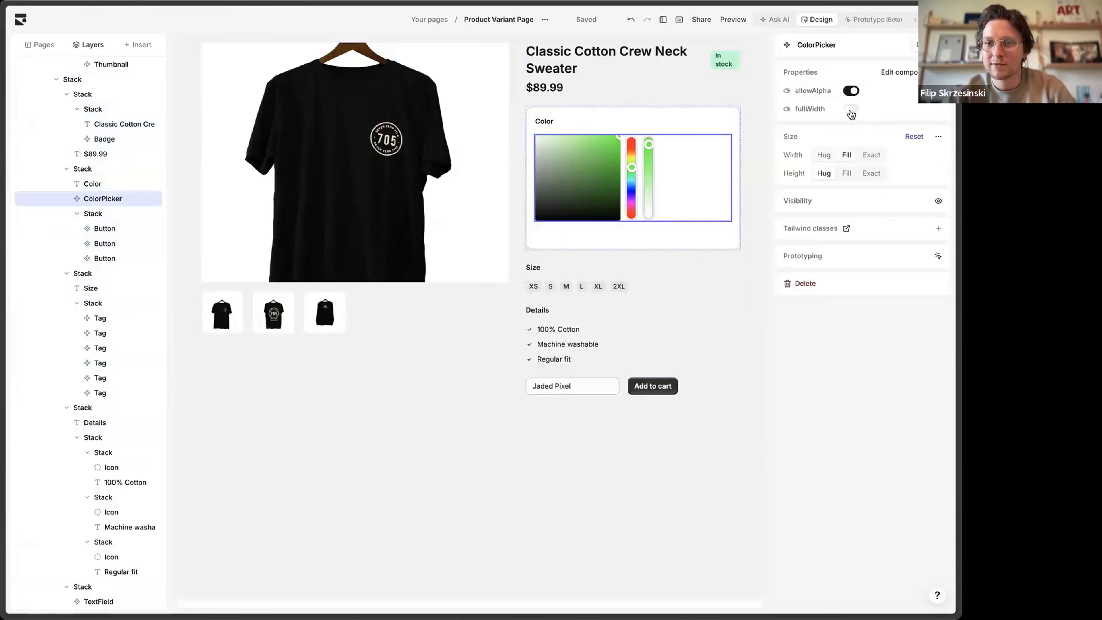
{"action": "left_click", "coordinate": [555, 236]}
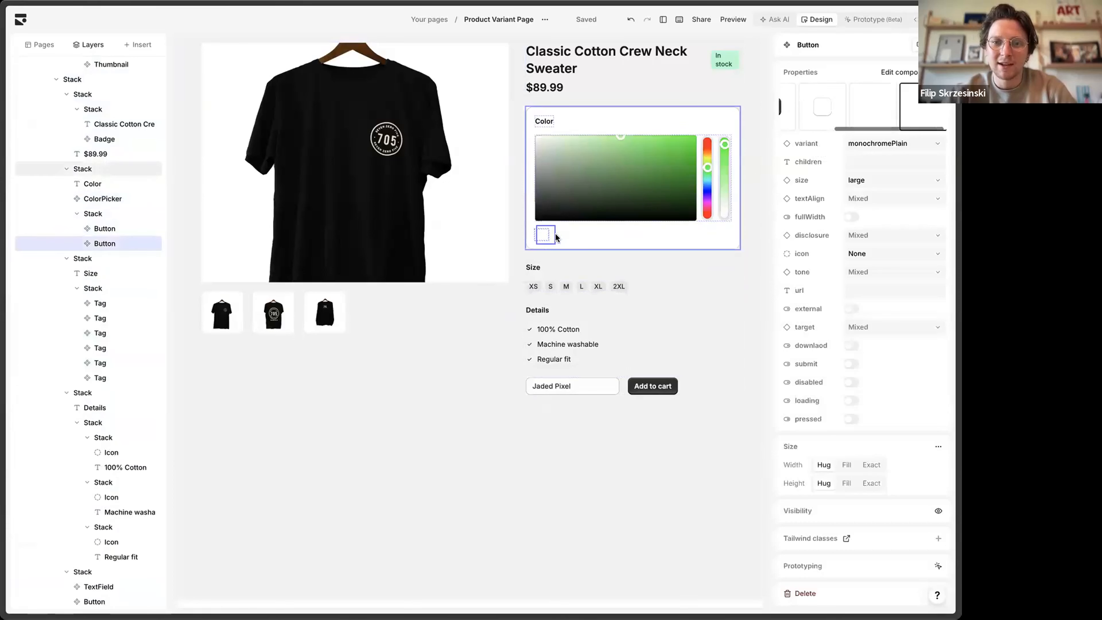
{"action": "key", "text": "Delete"}
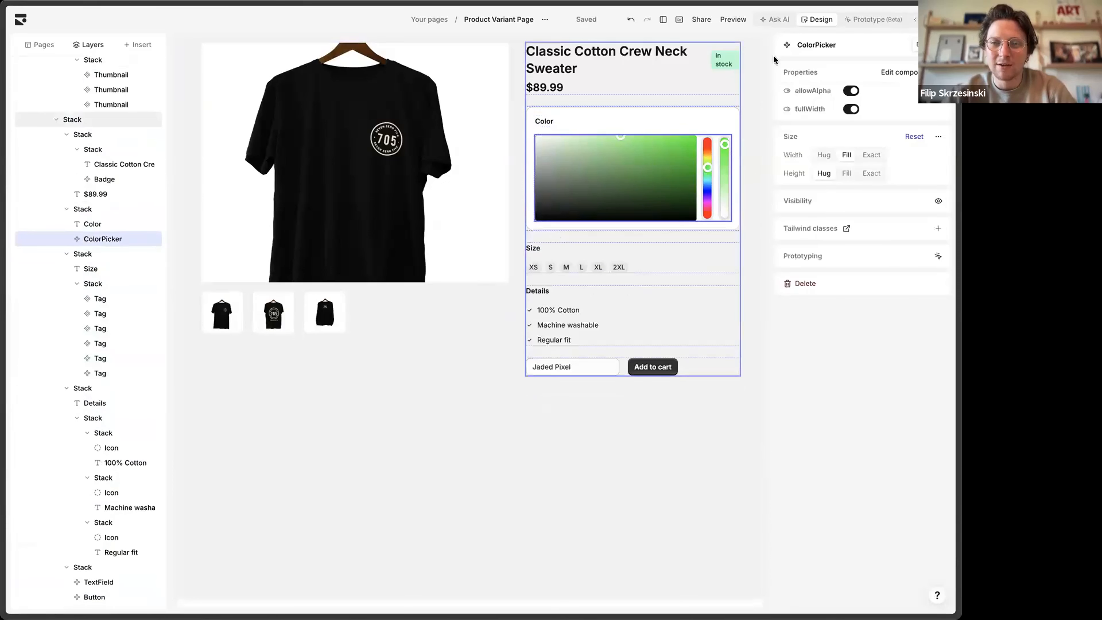
Step: Preview the Product Variant Page, try choosing another shade in the color picker, and return to the editor
{"action": "left_click", "coordinate": [733, 19]}
{"action": "left_click_drag", "start_coordinate": [454, 151], "coordinate": [559, 160]}
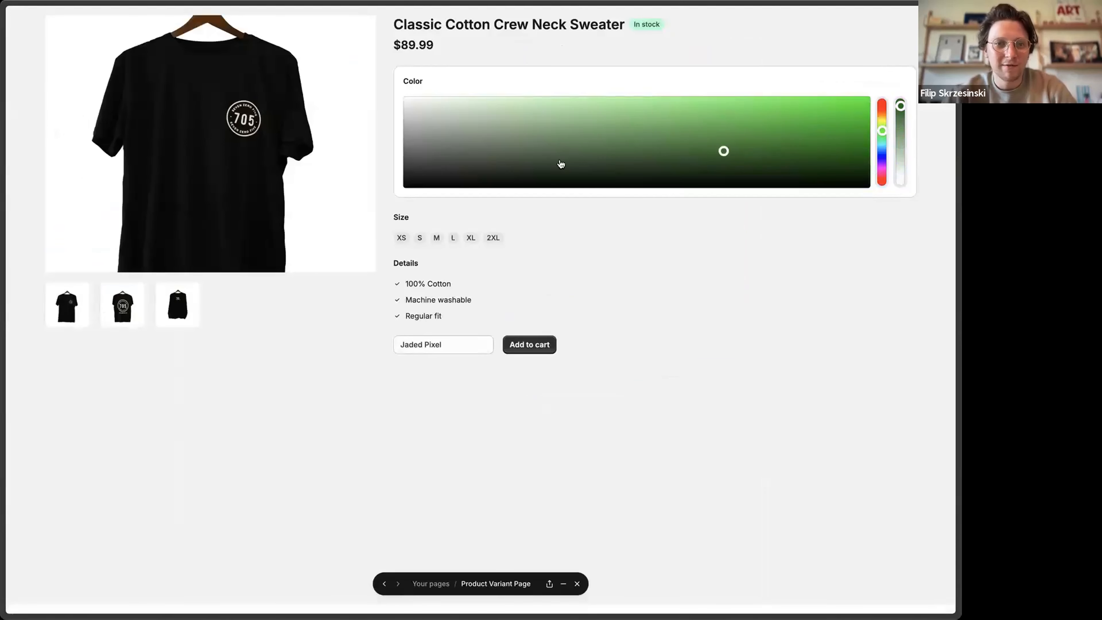
{"action": "key", "text": "Escape"}
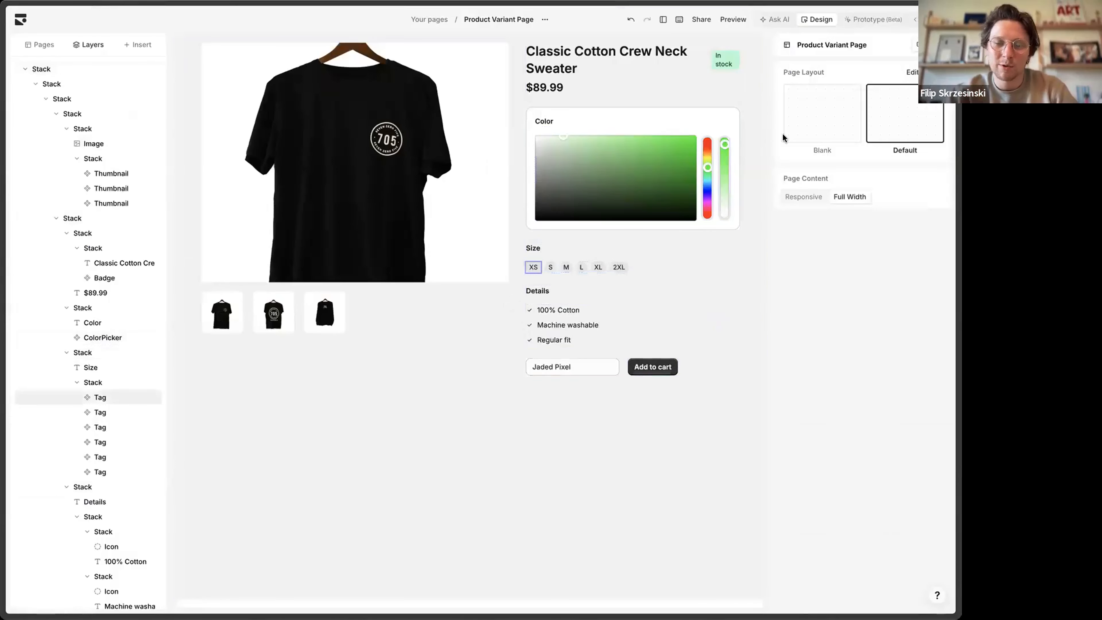
Step: Leave the page for the pages overview, switch to the Subframe Workshop tab and review the "how to design with your design system" slide
{"action": "left_click", "coordinate": [436, 24]}
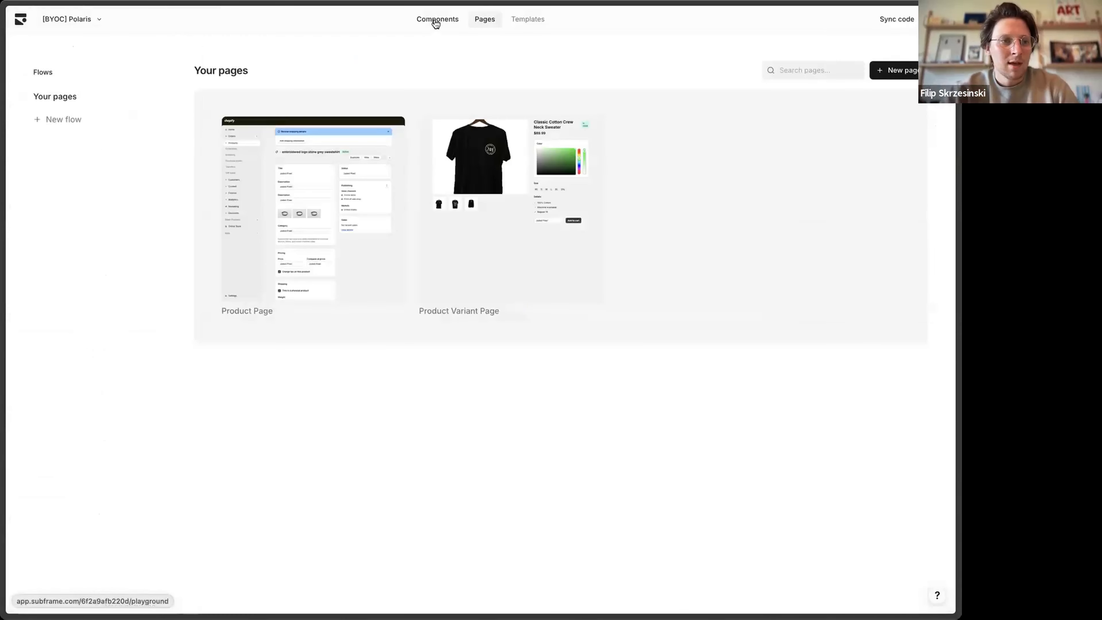
{"action": "mouse_move", "coordinate": [3, 196]}
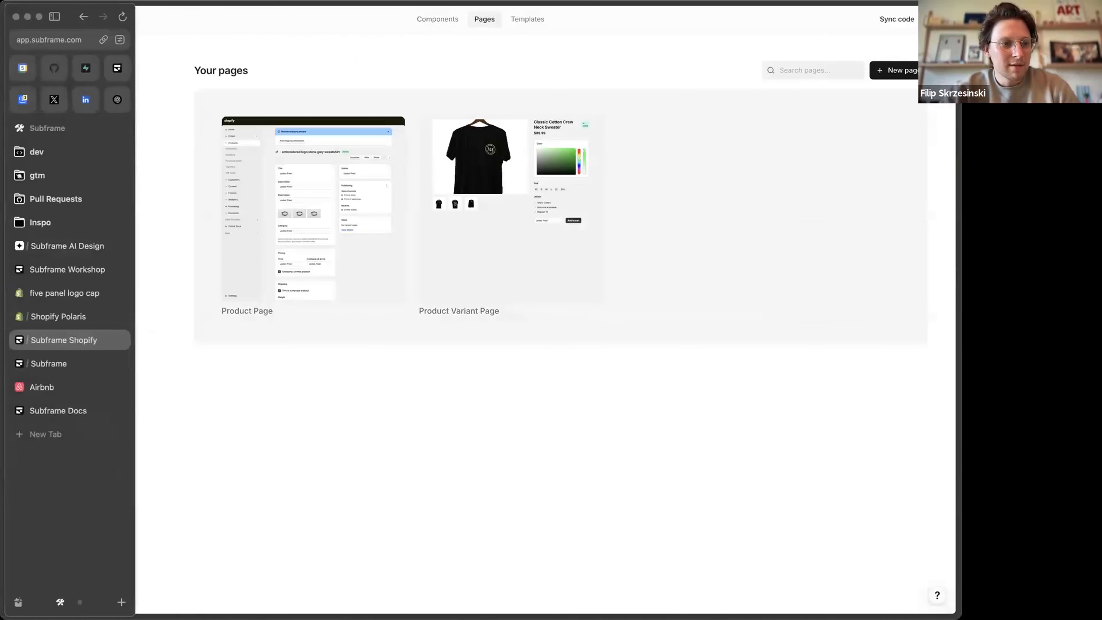
{"action": "left_click", "coordinate": [66, 270]}
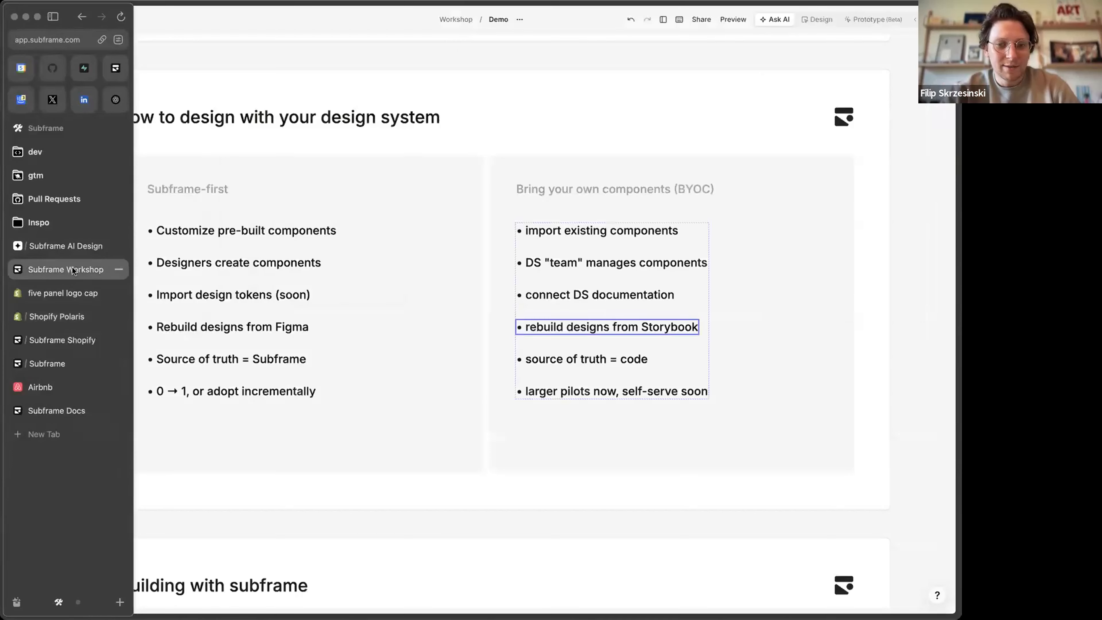
{"action": "left_click", "coordinate": [588, 260]}
{"action": "scroll", "coordinate": [588, 260], "scroll_direction": "down", "scroll_amount": 2}
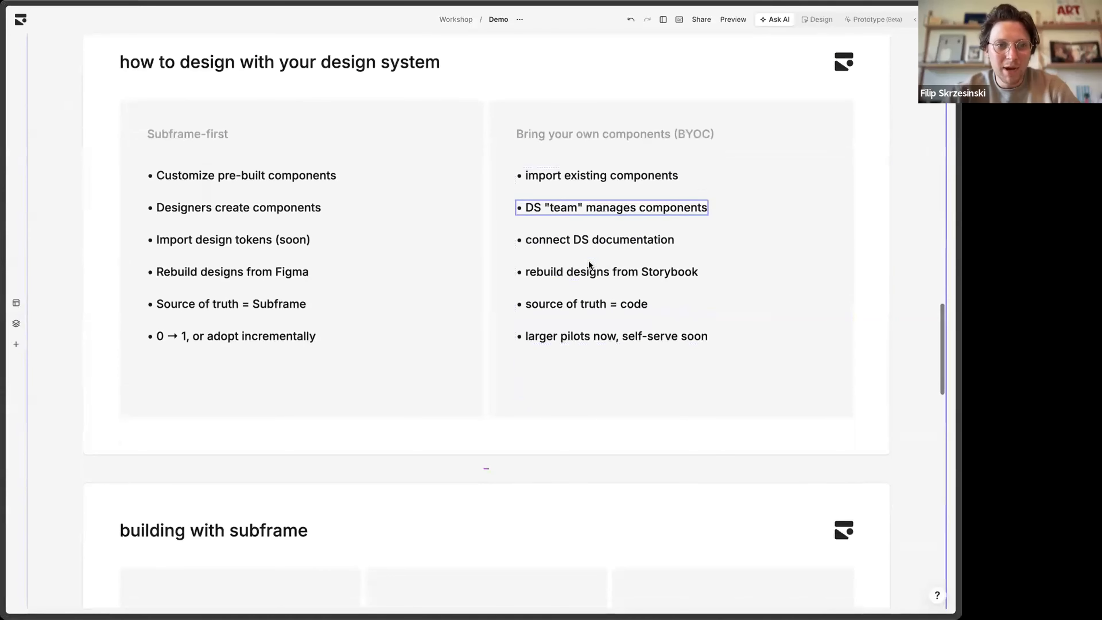
{"action": "left_click", "coordinate": [589, 260]}
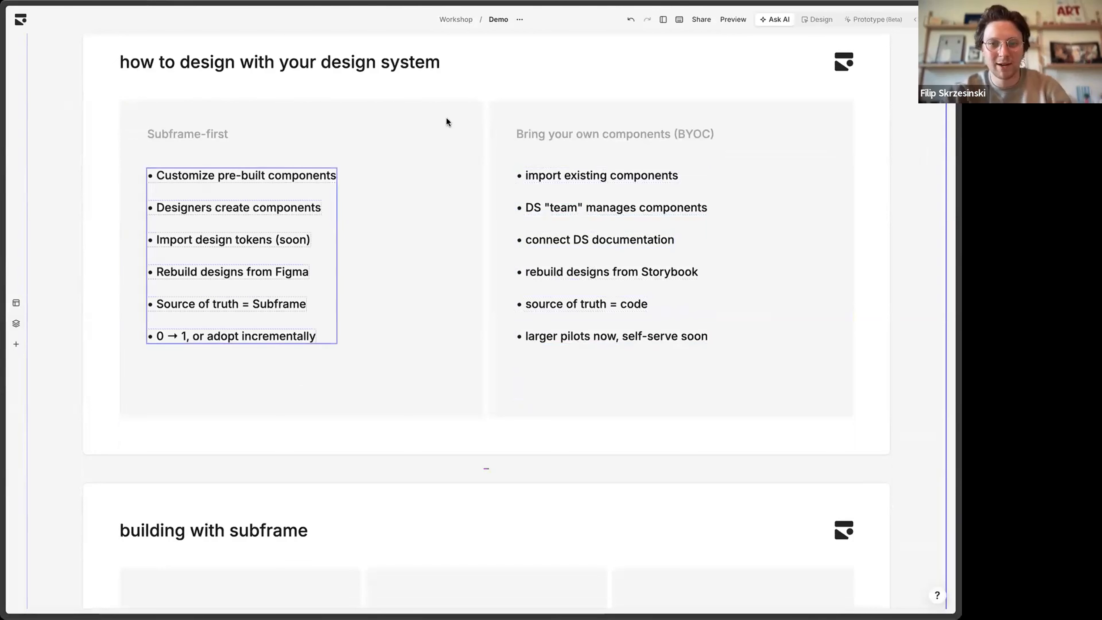
{"action": "left_click", "coordinate": [505, 123]}
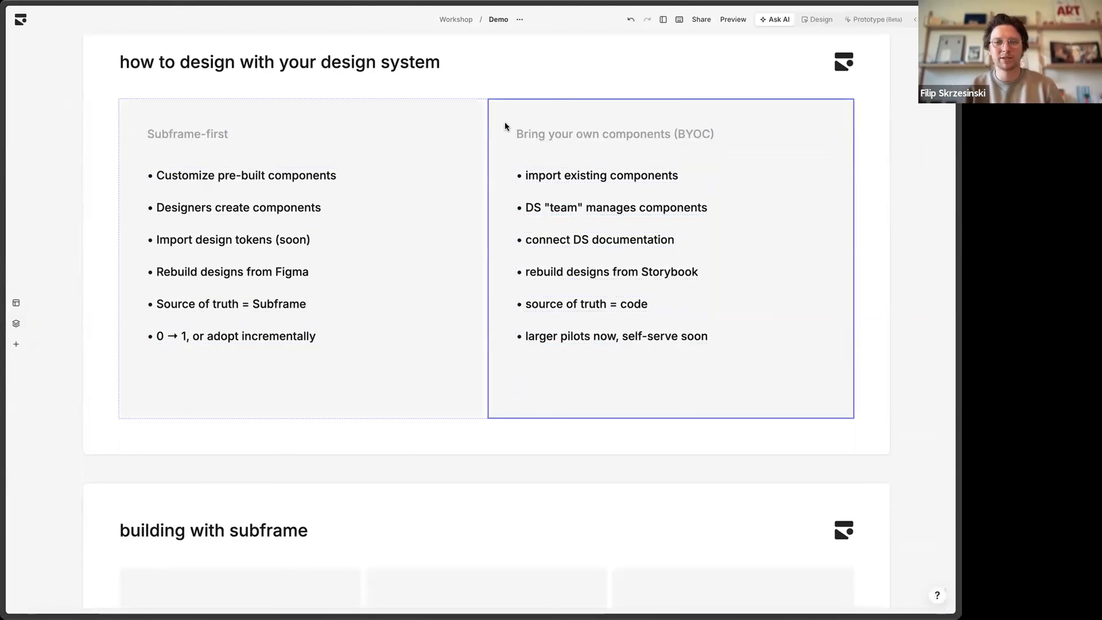
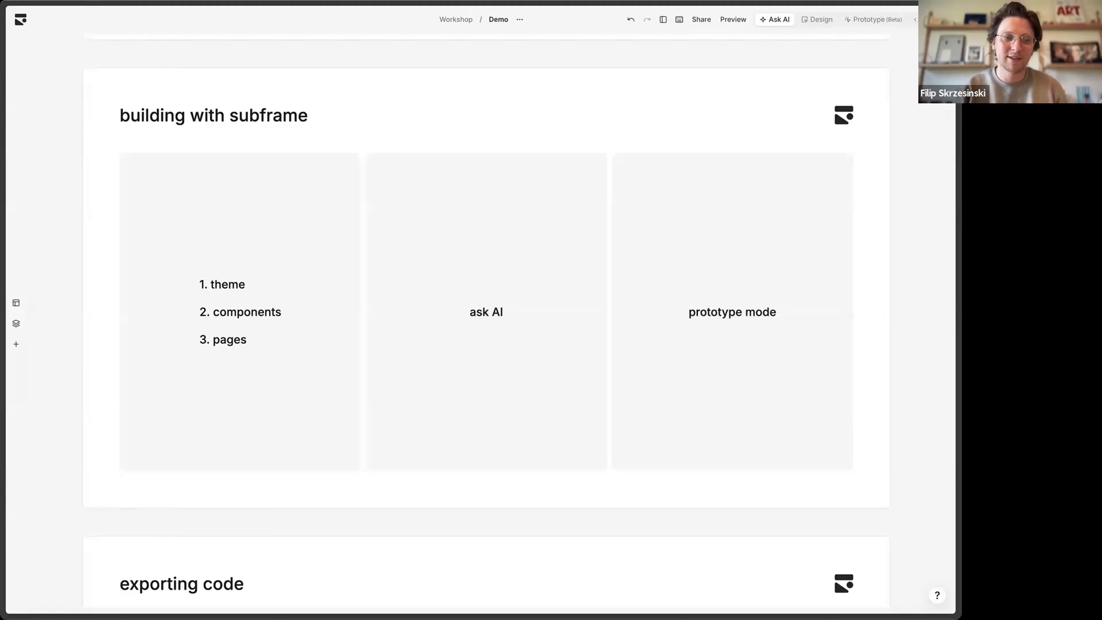
Step: Switch to the AI DS Workshop project in Subframe and examine the color tokens and palettes of its theme
{"action": "mouse_move", "coordinate": [5, 100]}
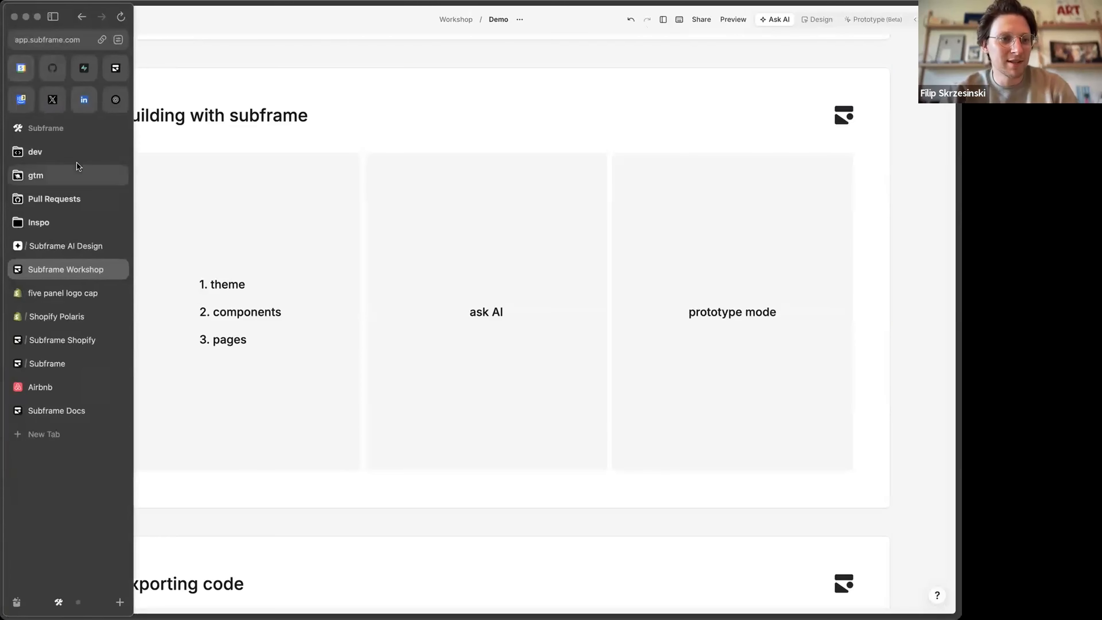
{"action": "left_click", "coordinate": [117, 76]}
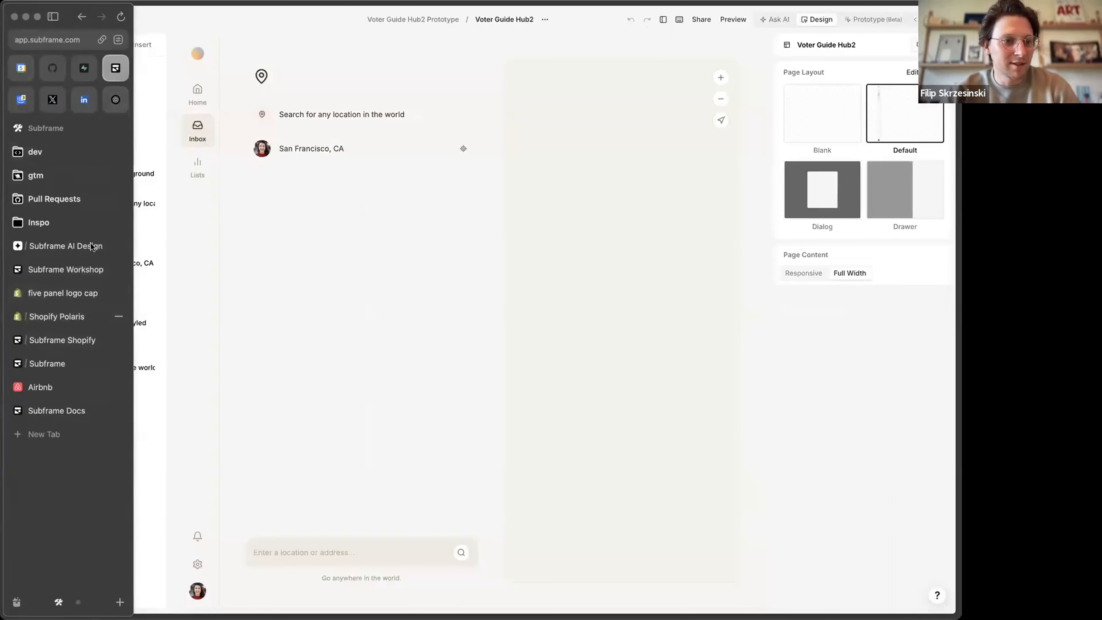
{"action": "left_click", "coordinate": [66, 364]}
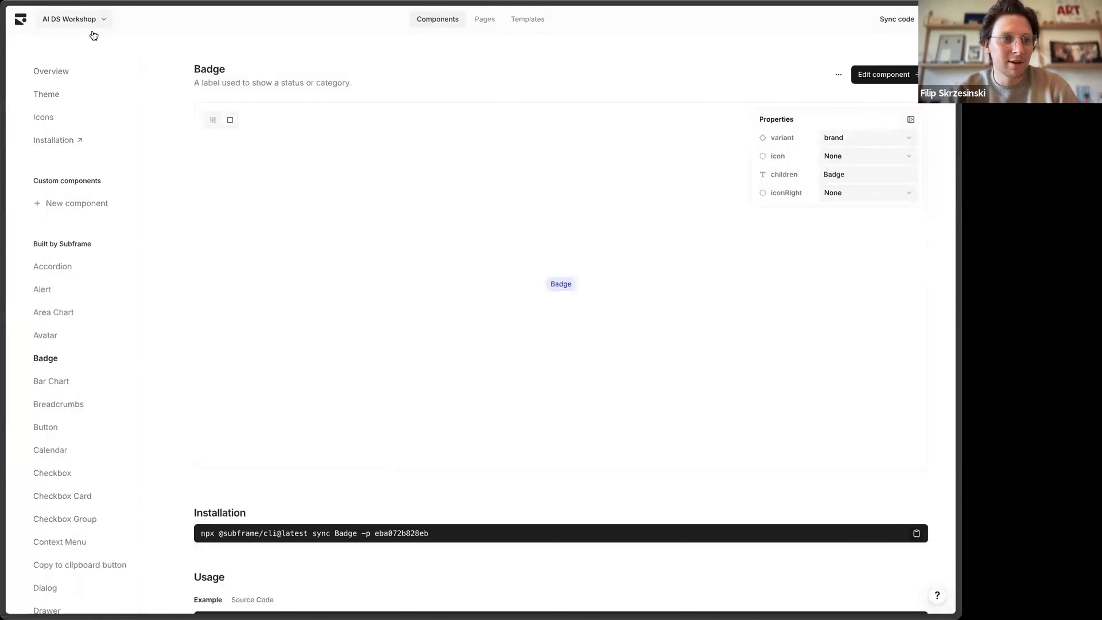
{"action": "left_click", "coordinate": [70, 99]}
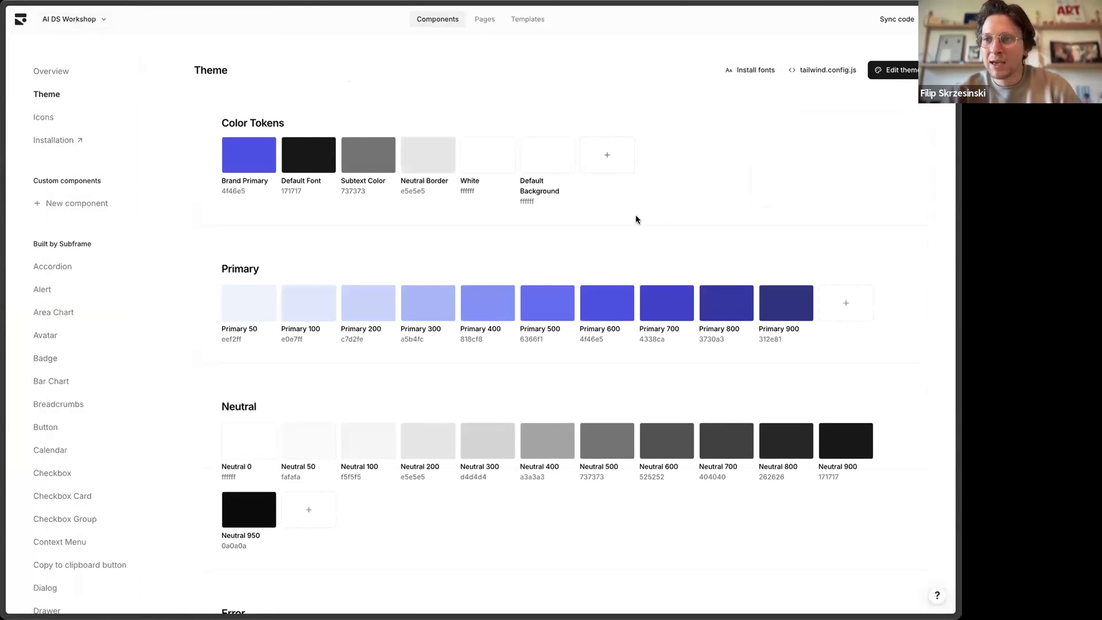
{"action": "scroll", "coordinate": [653, 267], "scroll_direction": "down", "scroll_amount": 3}
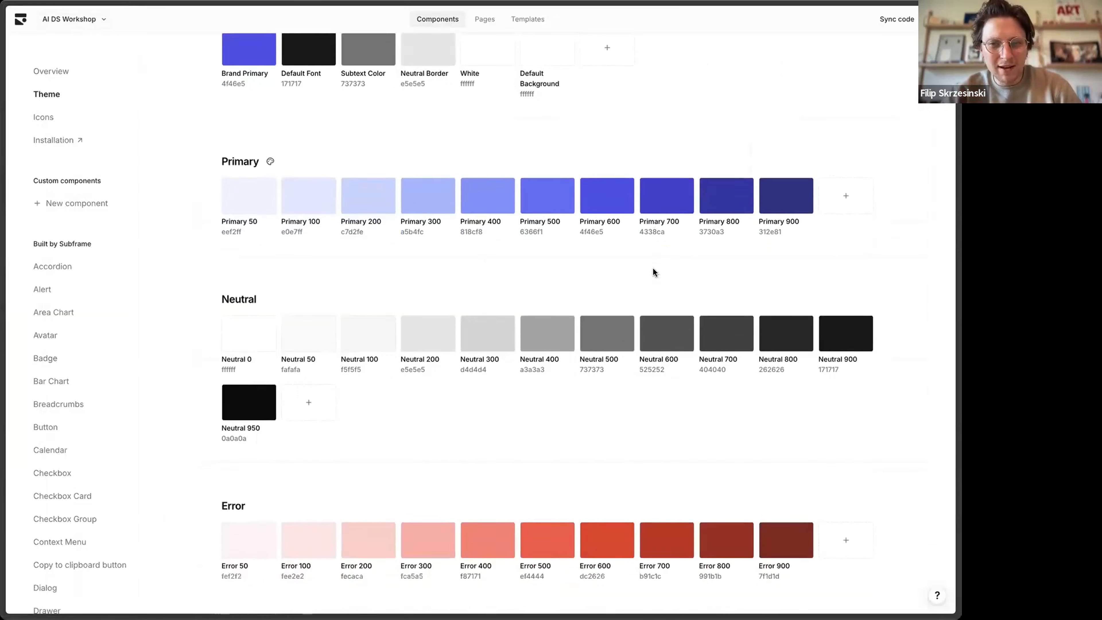
{"action": "scroll", "coordinate": [642, 243], "scroll_direction": "up", "scroll_amount": 3}
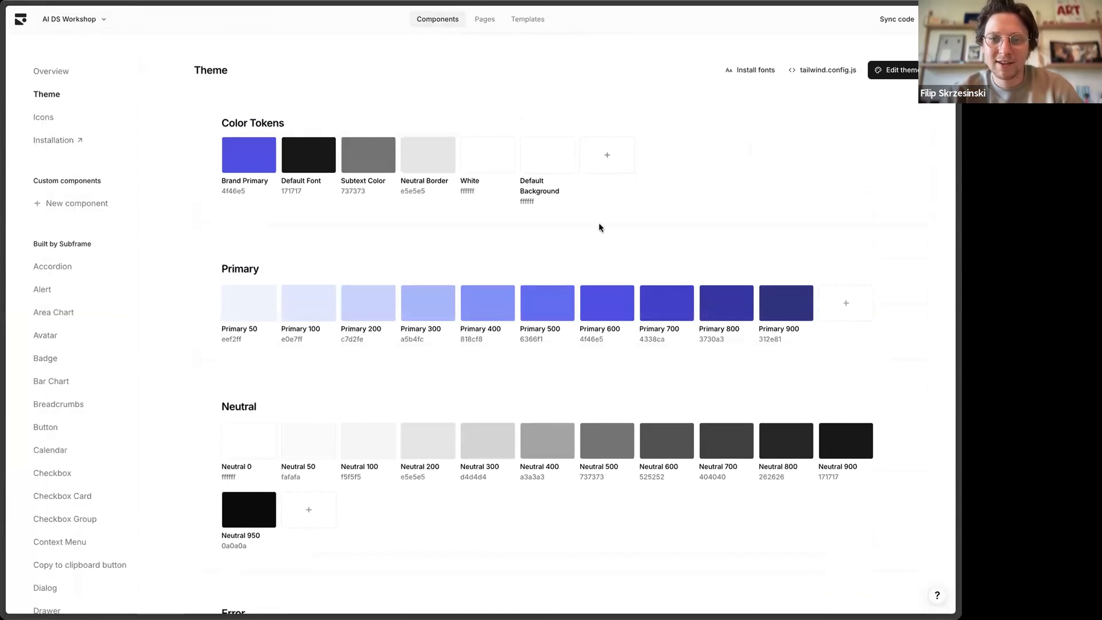
Step: Add a new custom color palette to the theme below the Success palette, keeping its default color
{"action": "scroll", "coordinate": [598, 226], "scroll_direction": "down", "scroll_amount": 6}
{"action": "scroll", "coordinate": [503, 243], "scroll_direction": "down", "scroll_amount": 11}
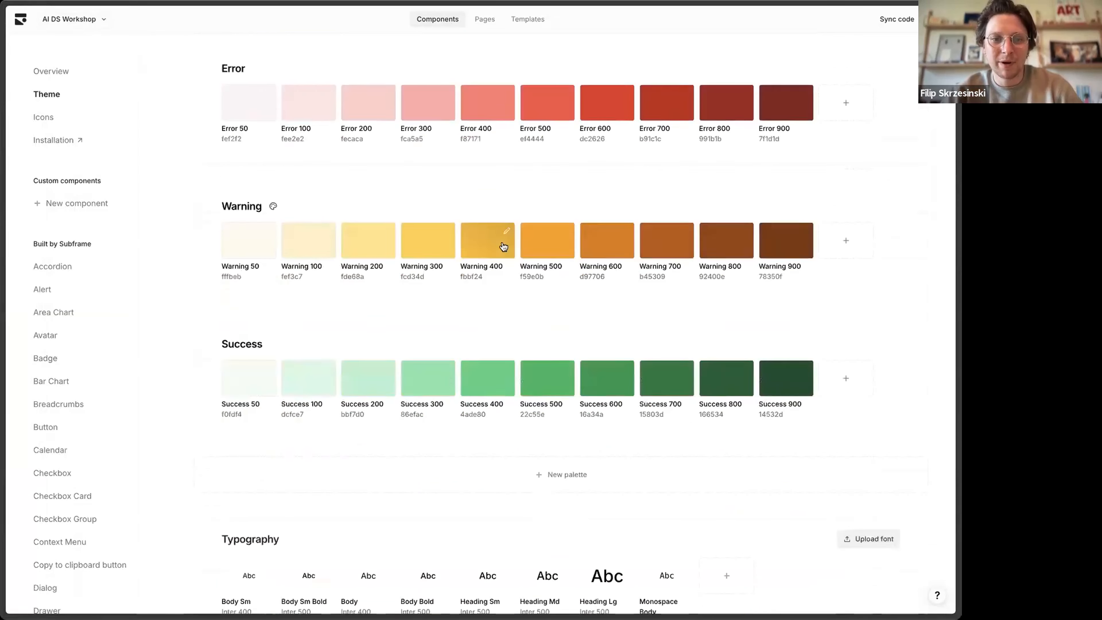
{"action": "left_click", "coordinate": [525, 270]}
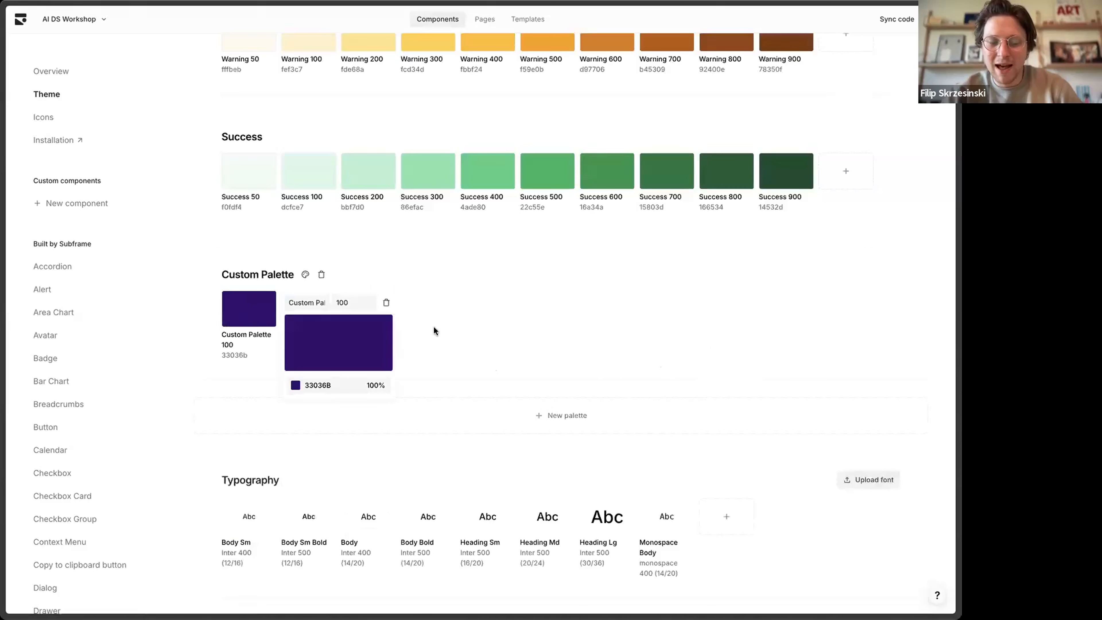
{"action": "left_click", "coordinate": [499, 332]}
{"action": "scroll", "coordinate": [500, 334], "scroll_direction": "down", "scroll_amount": 3}
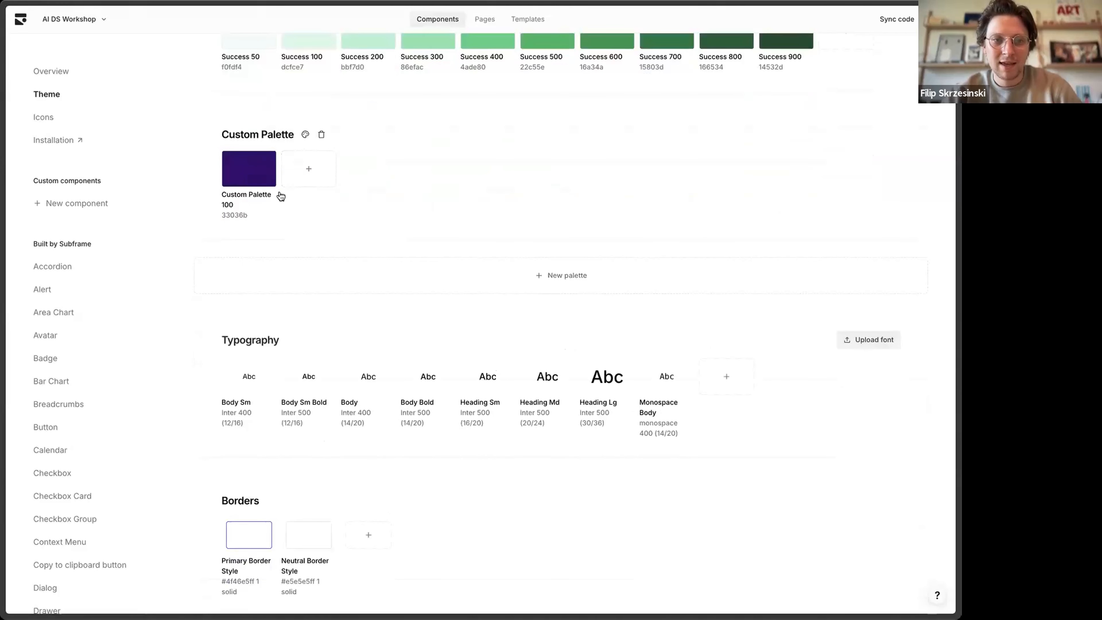
Step: Delete the custom color palette below the Success palette from the theme
{"action": "left_click", "coordinate": [321, 134]}
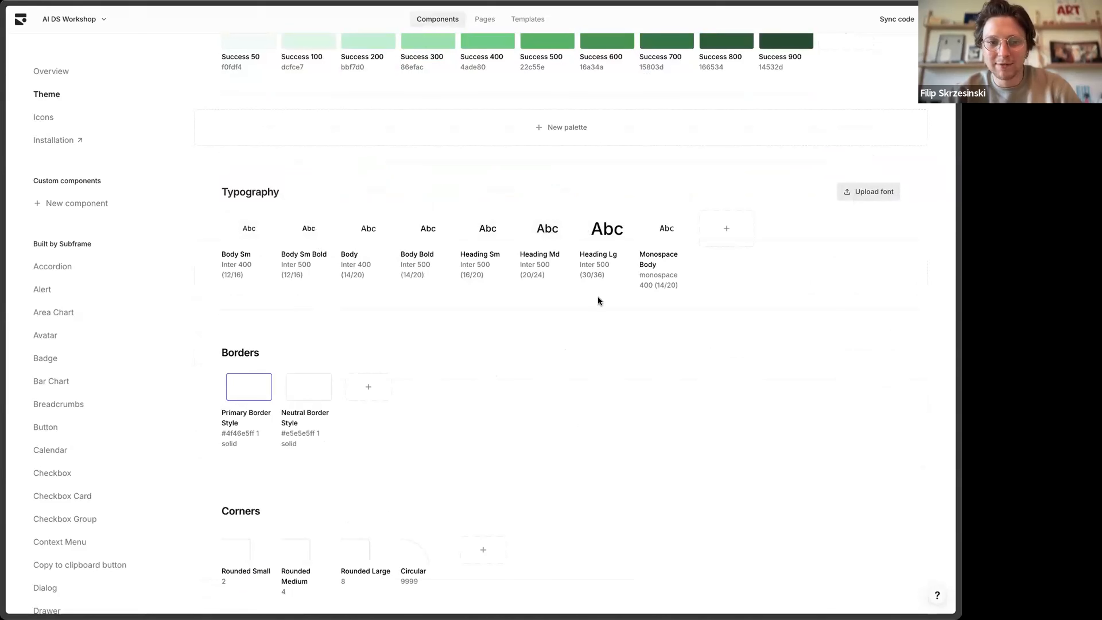
{"action": "scroll", "coordinate": [598, 300], "scroll_direction": "down", "scroll_amount": 5}
{"action": "scroll", "coordinate": [268, 345], "scroll_direction": "up", "scroll_amount": 15}
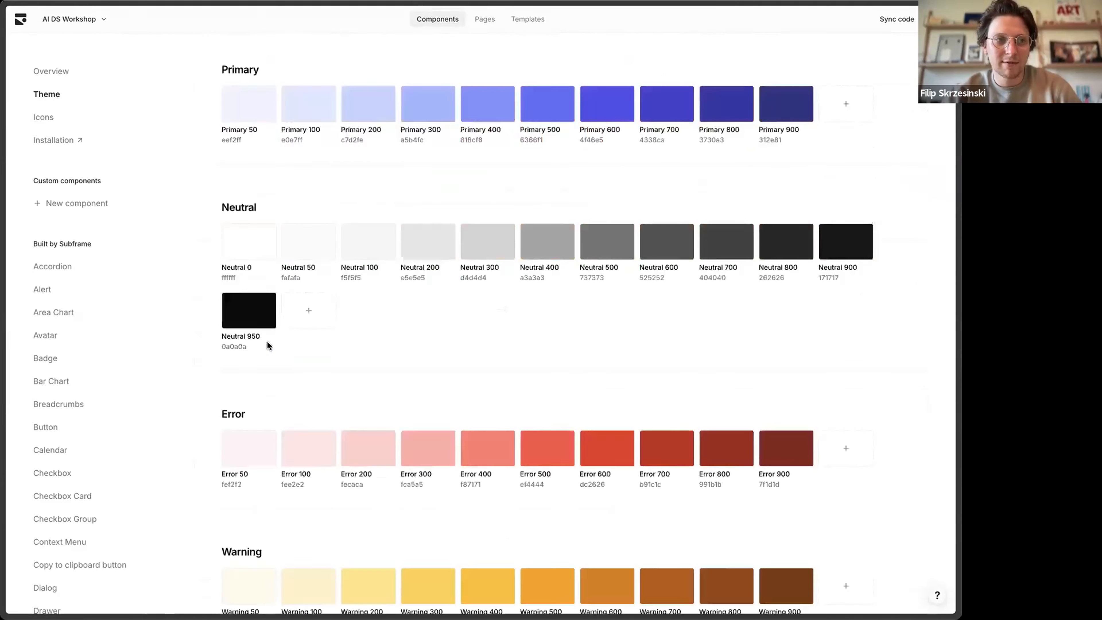
Step: Switch to the Subframe Workshop tab and review the three sections of the "building with subframe" slide
{"action": "mouse_move", "coordinate": [4, 152]}
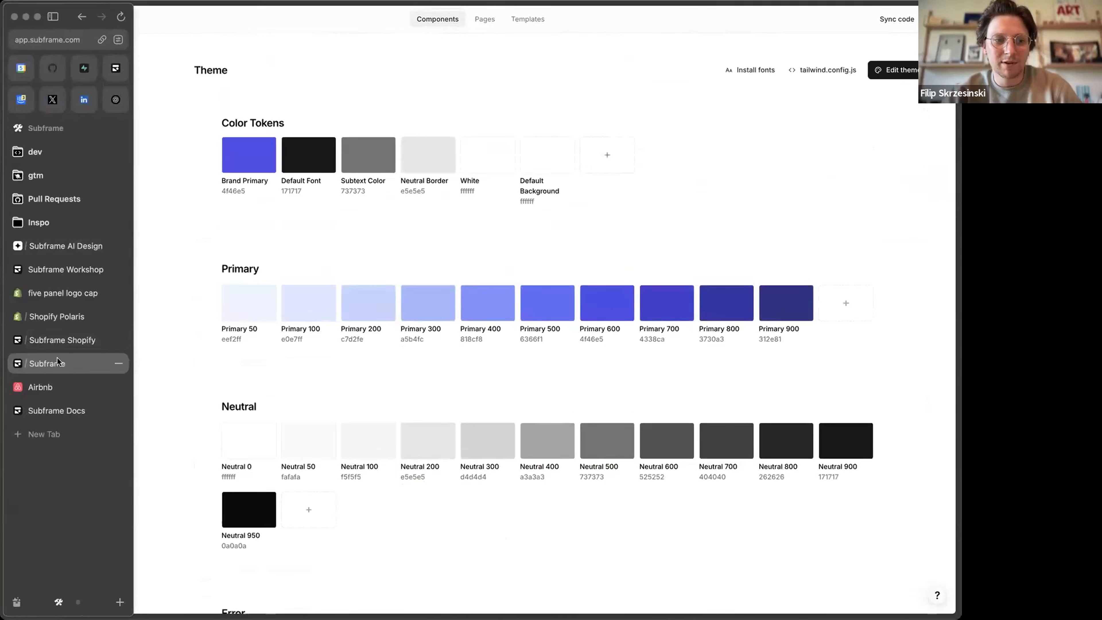
{"action": "left_click", "coordinate": [76, 271]}
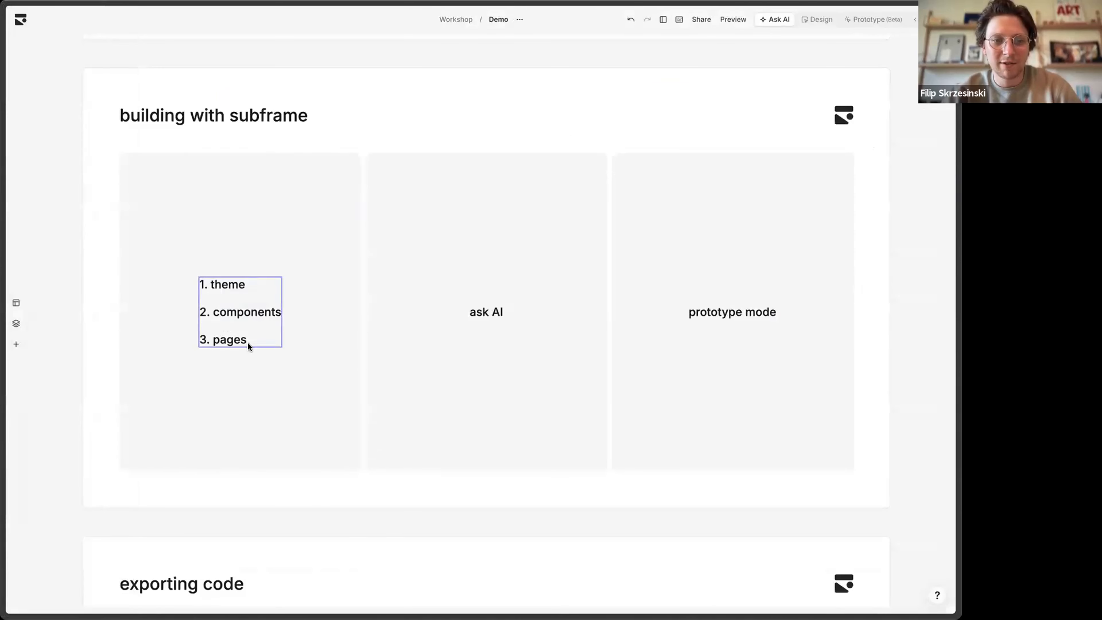
{"action": "left_click", "coordinate": [251, 313]}
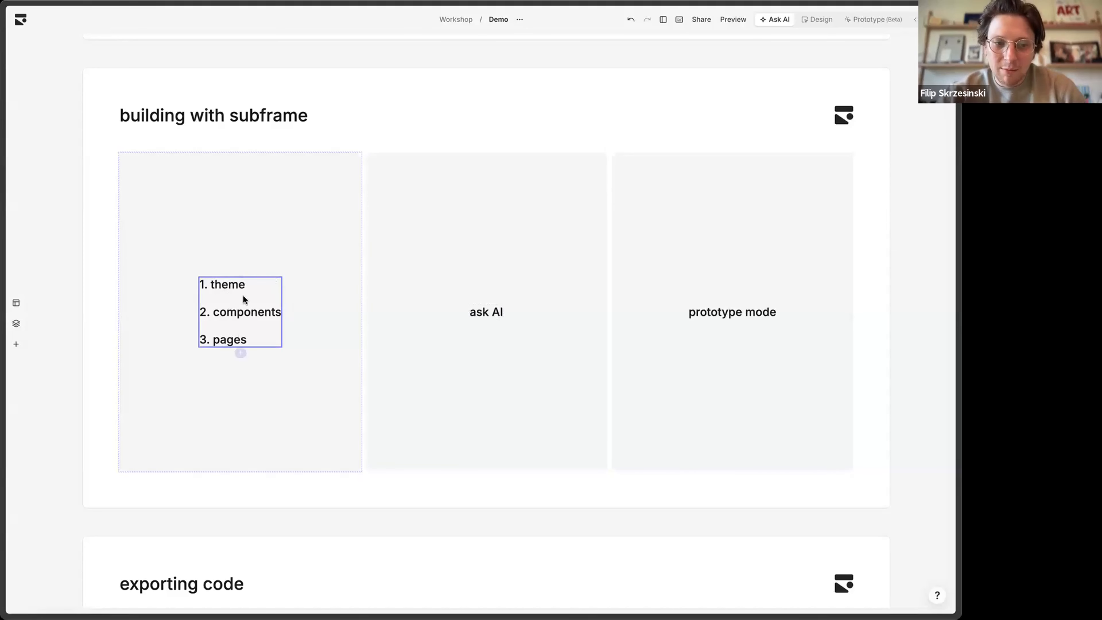
{"action": "left_click", "coordinate": [387, 221]}
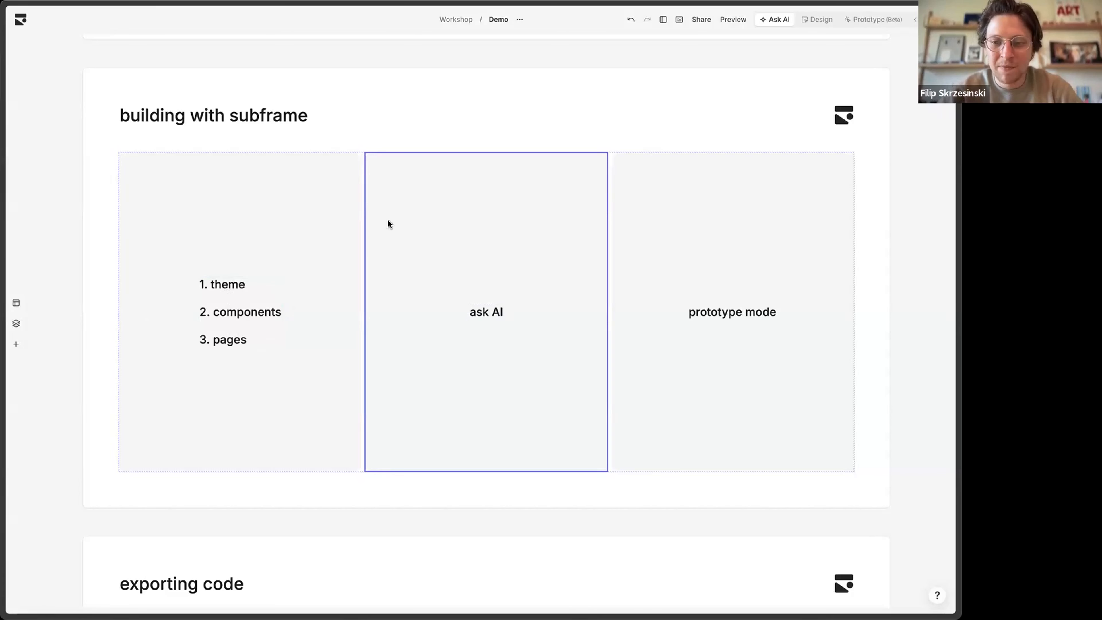
{"action": "left_click", "coordinate": [683, 299]}
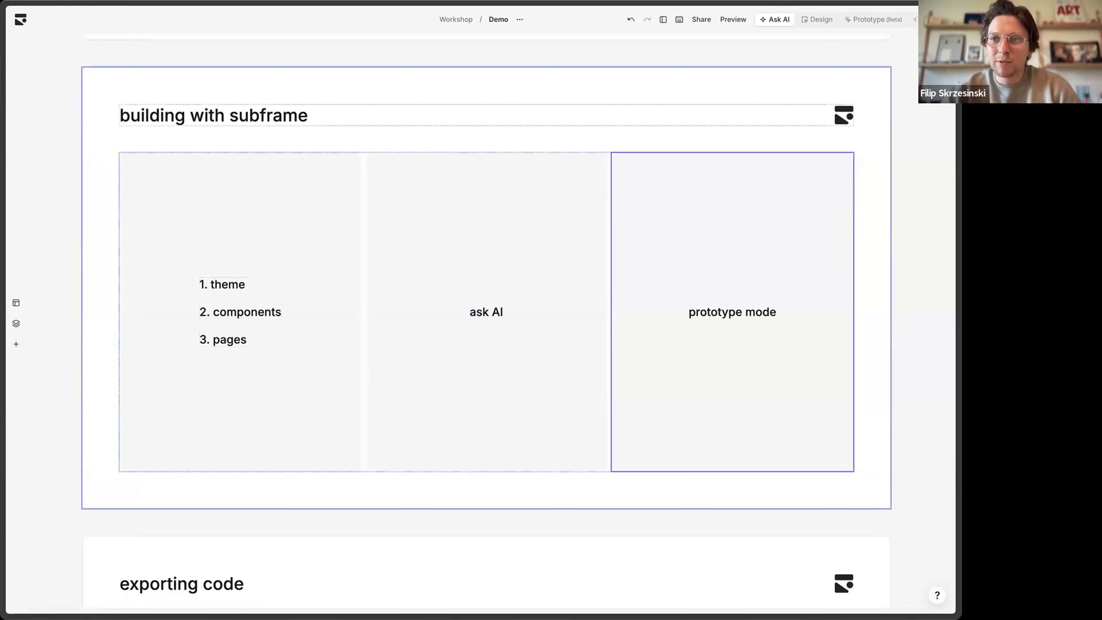
Step: Return to the AI DS Workshop project in Subframe and open the Test page from its pages overview
{"action": "mouse_move", "coordinate": [2, 165]}
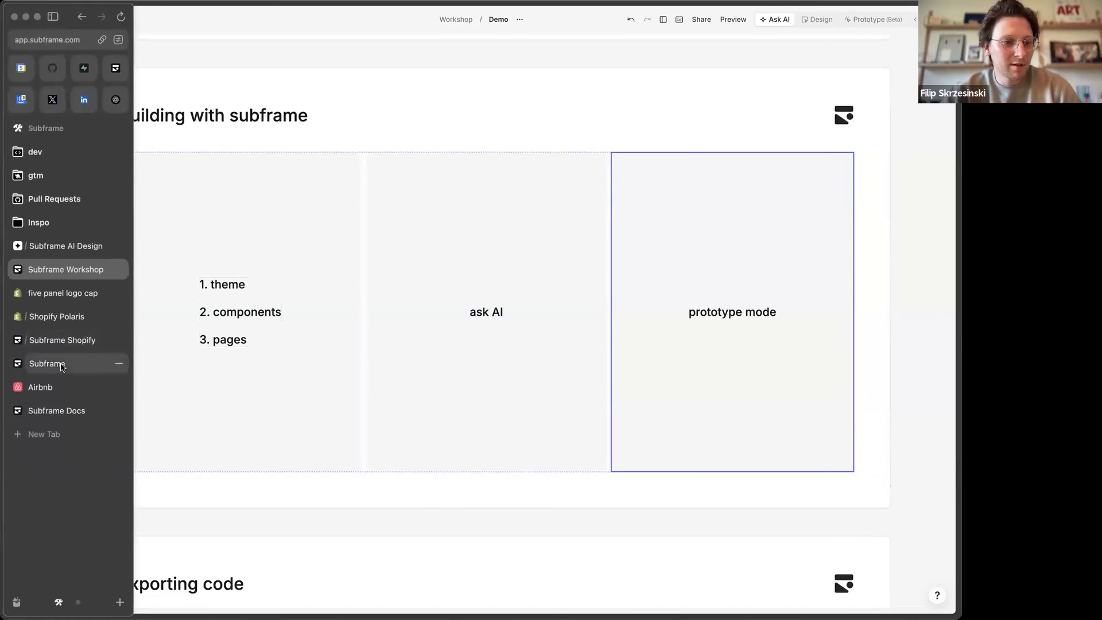
{"action": "left_click", "coordinate": [94, 372]}
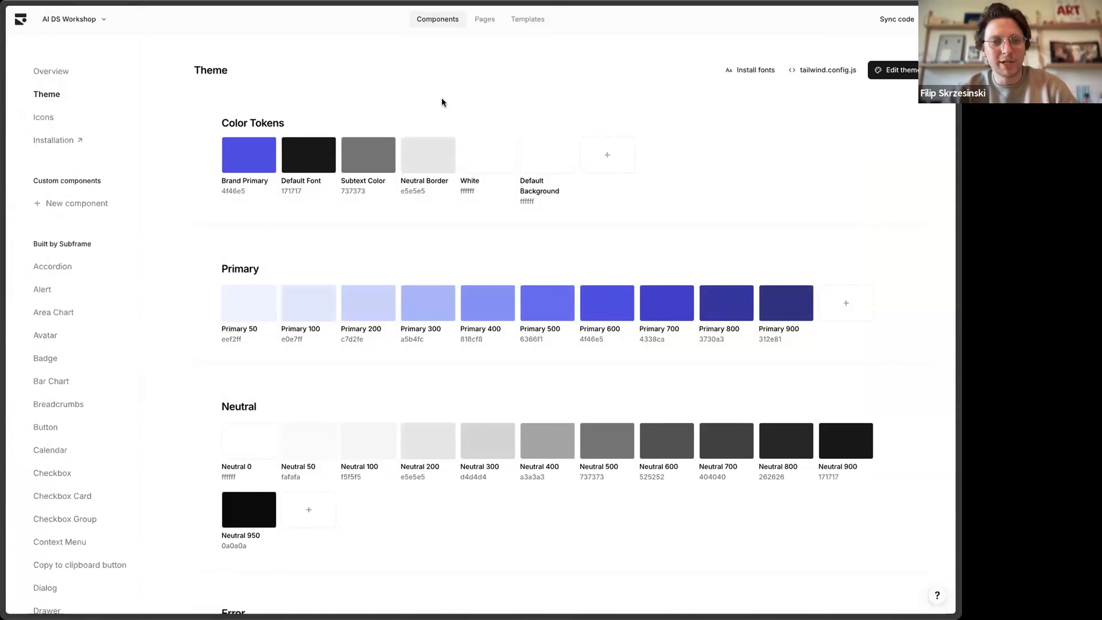
{"action": "left_click", "coordinate": [484, 26]}
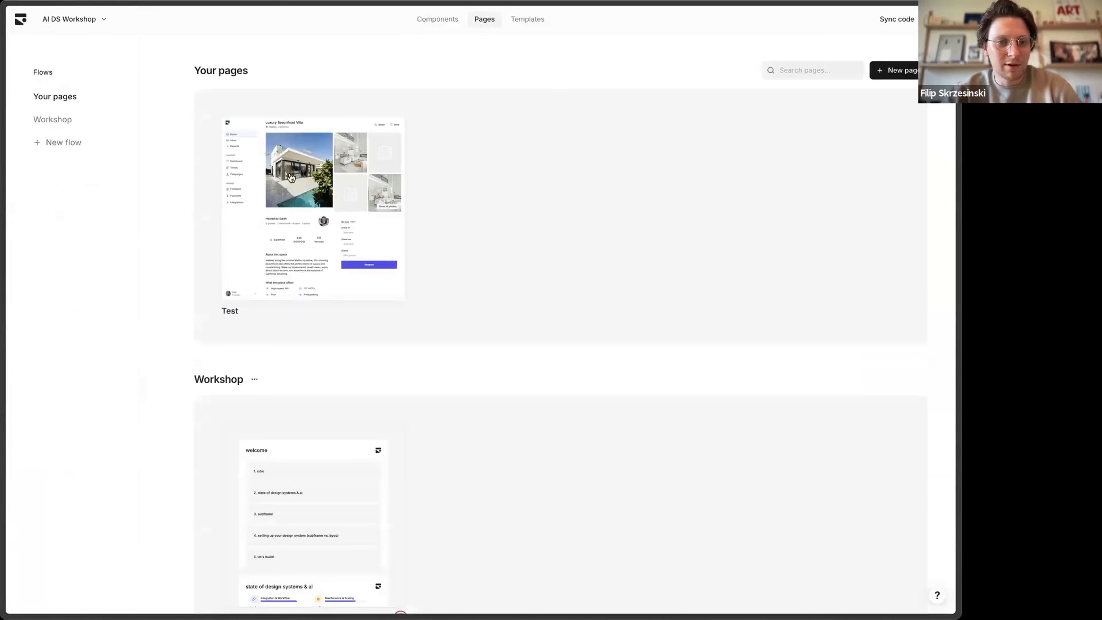
{"action": "left_click", "coordinate": [310, 218]}
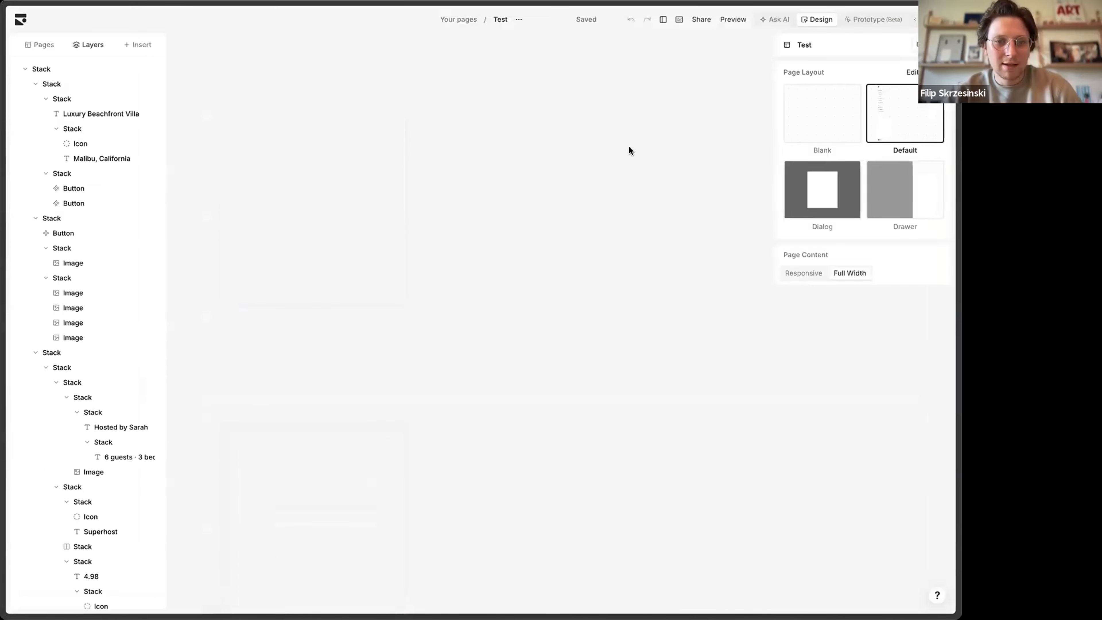
Step: Open the "Rental Property Details Page" AI conversation and review its property listing prompt and the generated design variations
{"action": "left_click", "coordinate": [778, 20]}
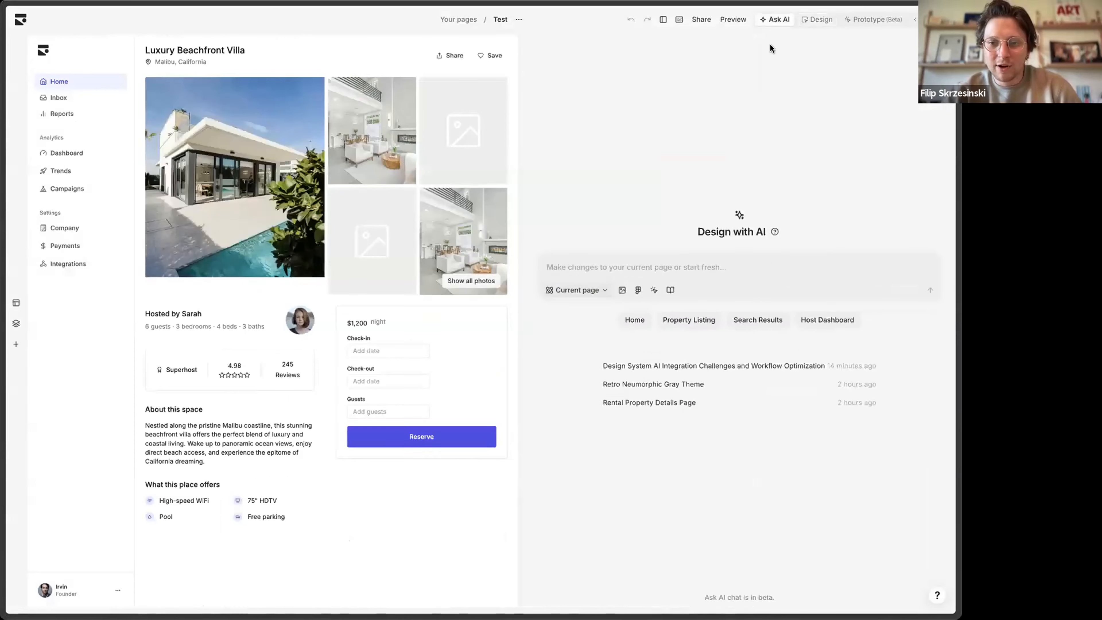
{"action": "left_click", "coordinate": [705, 401]}
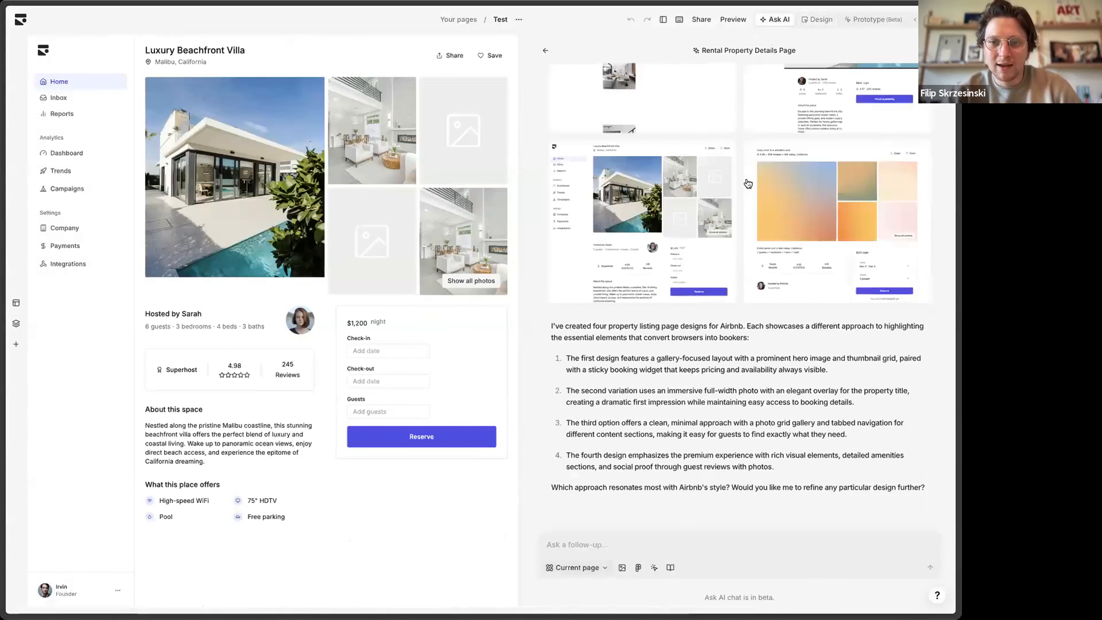
{"action": "scroll", "coordinate": [748, 184], "scroll_direction": "up", "scroll_amount": 5}
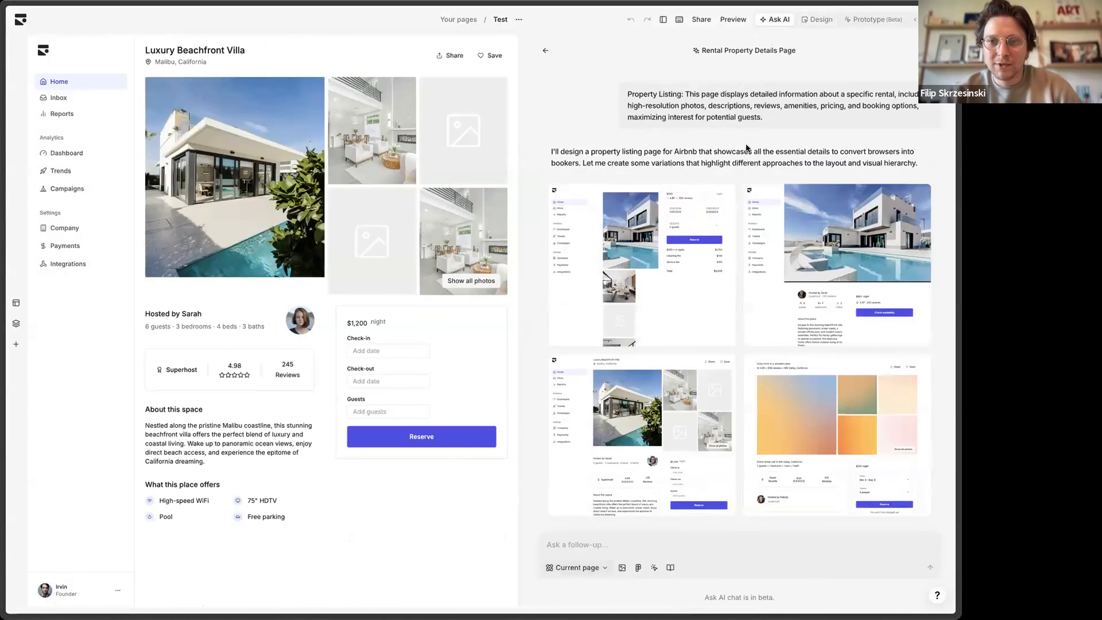
{"action": "triple_click", "coordinate": [740, 92]}
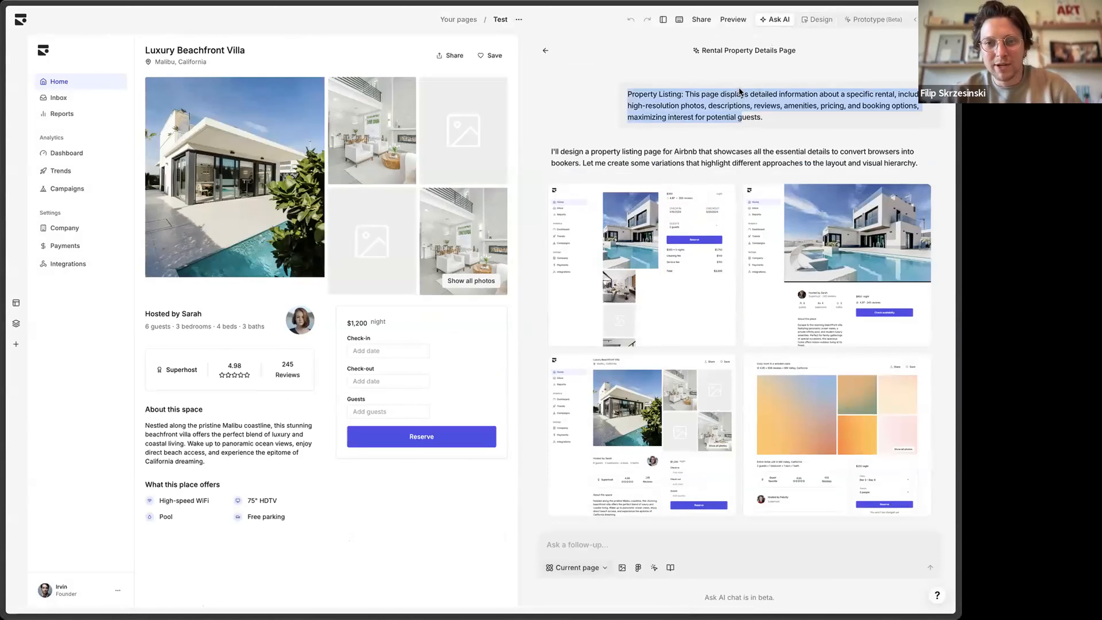
{"action": "left_click", "coordinate": [740, 91]}
{"action": "scroll", "coordinate": [714, 146], "scroll_direction": "down", "scroll_amount": 3}
{"action": "scroll", "coordinate": [714, 146], "scroll_direction": "up", "scroll_amount": 3}
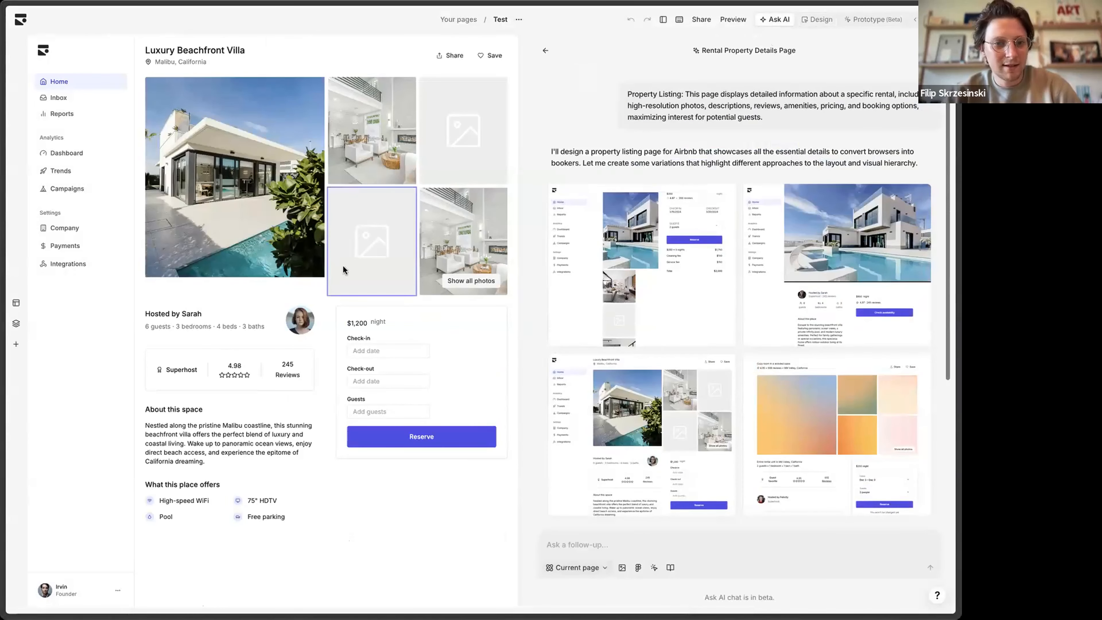
{"action": "scroll", "coordinate": [712, 305], "scroll_direction": "down", "scroll_amount": 4}
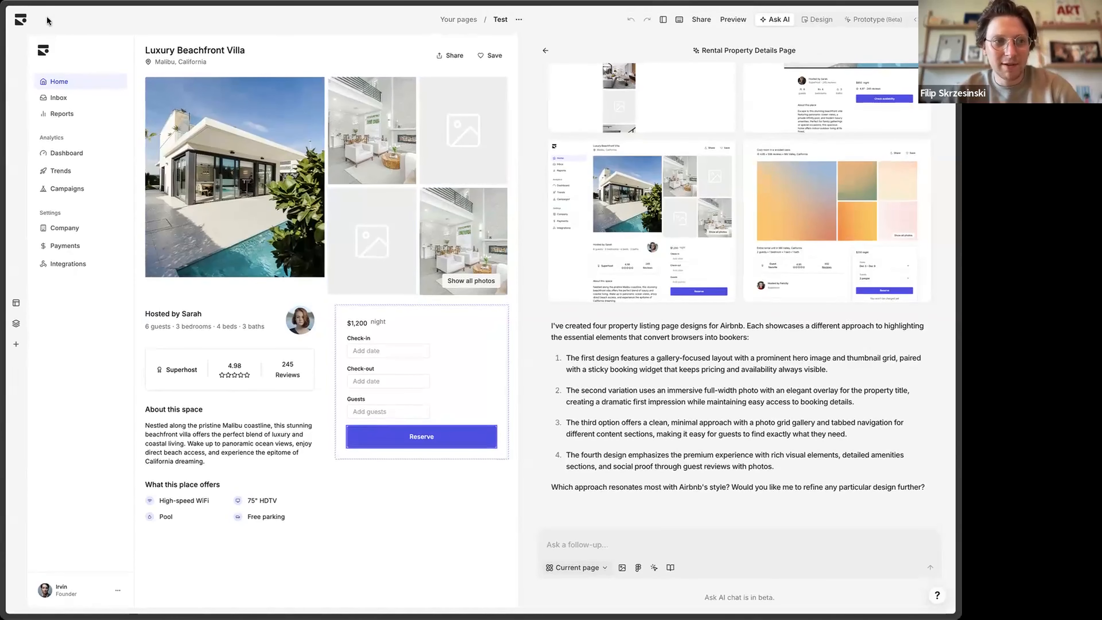
Step: Set the Test page's layout to Blank in the design view
{"action": "left_click", "coordinate": [806, 27]}
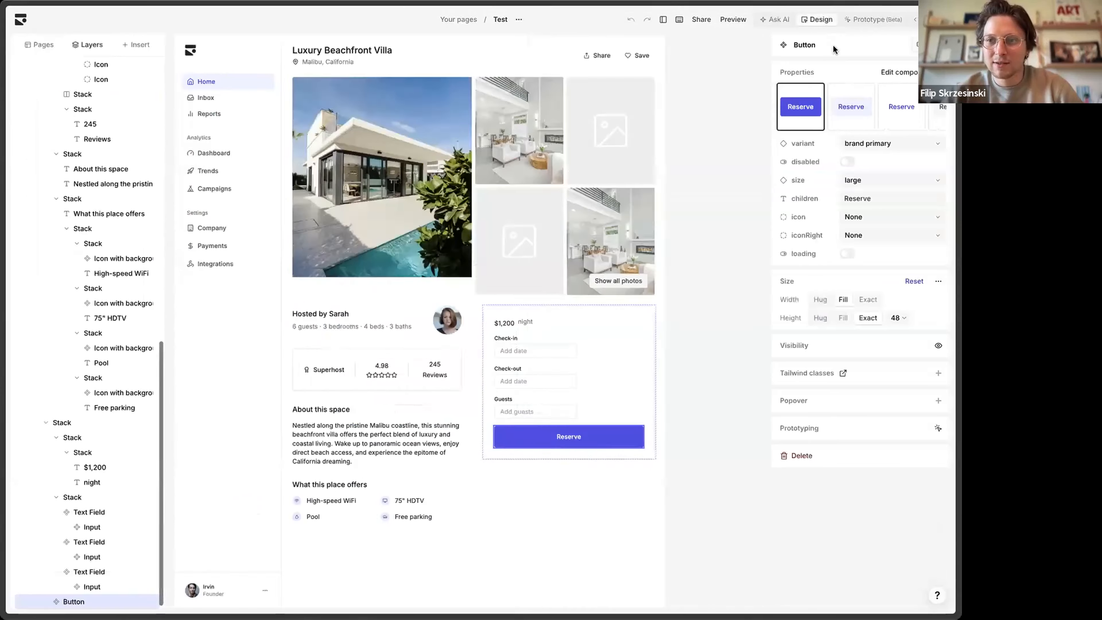
{"action": "left_click", "coordinate": [768, 69]}
{"action": "left_click", "coordinate": [795, 115]}
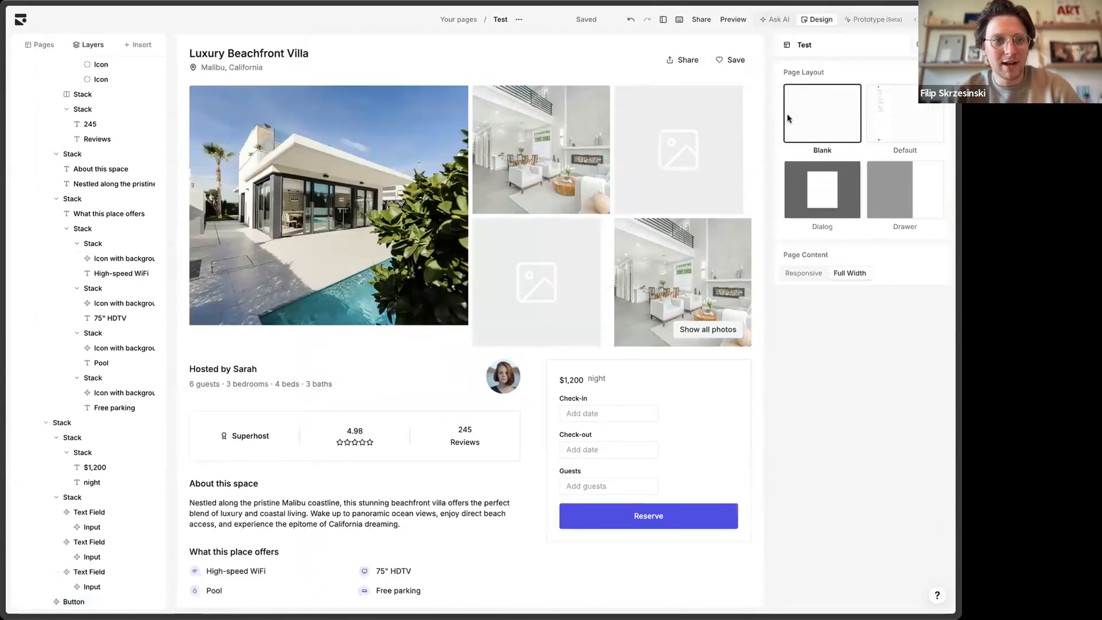
Step: Apply the fourth property listing variation from the AI conversation to the Test page and look over the whole page
{"action": "left_click", "coordinate": [777, 21]}
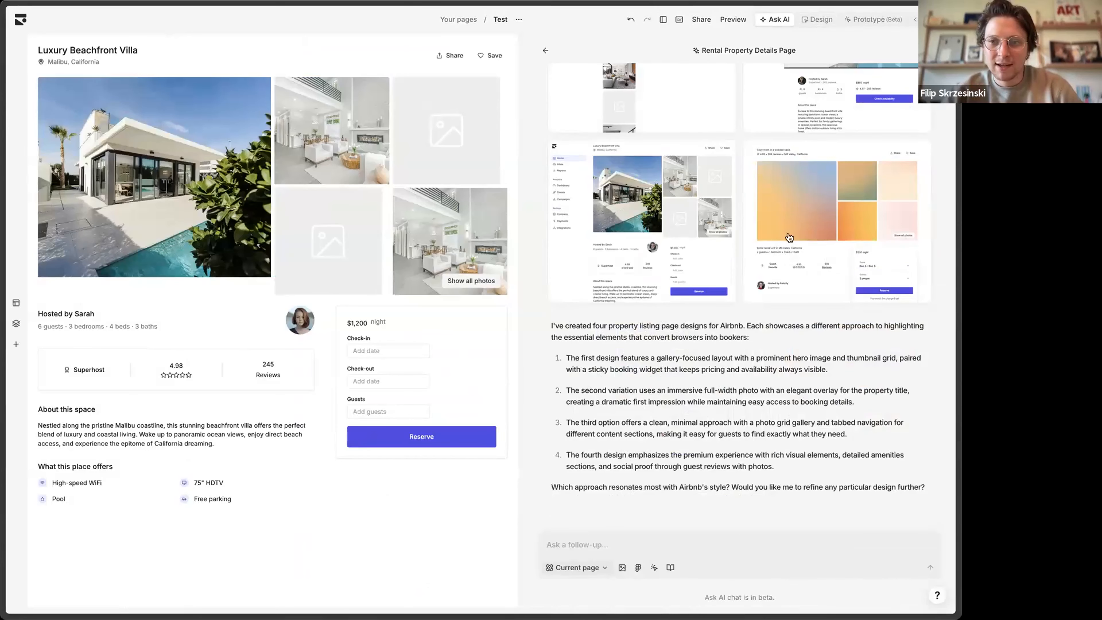
{"action": "left_click", "coordinate": [784, 289]}
{"action": "scroll", "coordinate": [684, 180], "scroll_direction": "down", "scroll_amount": 15}
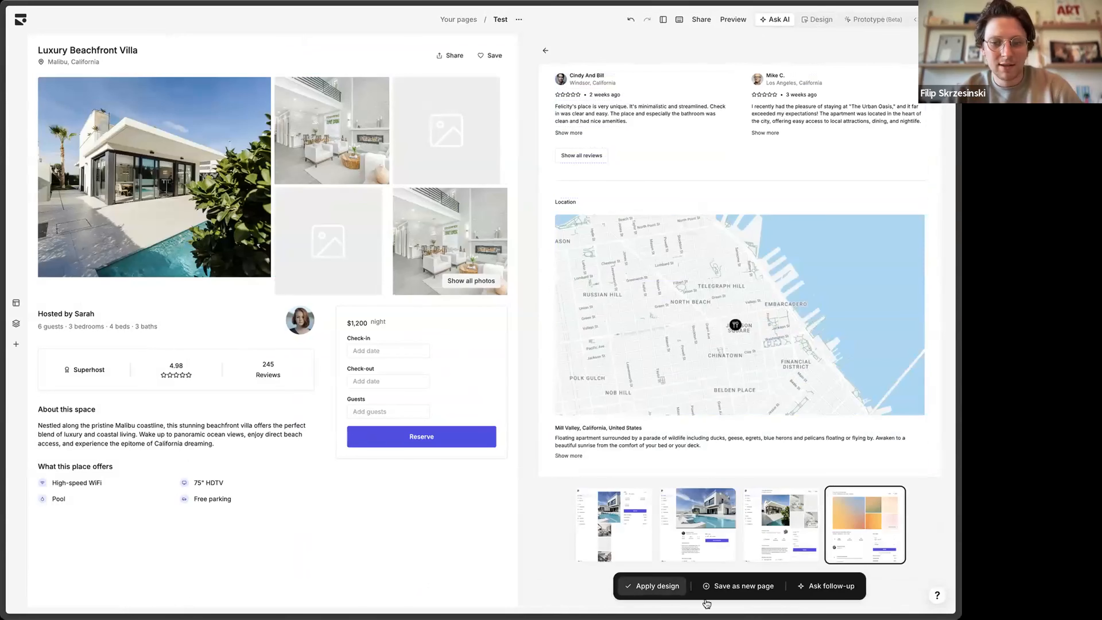
{"action": "left_click", "coordinate": [653, 586]}
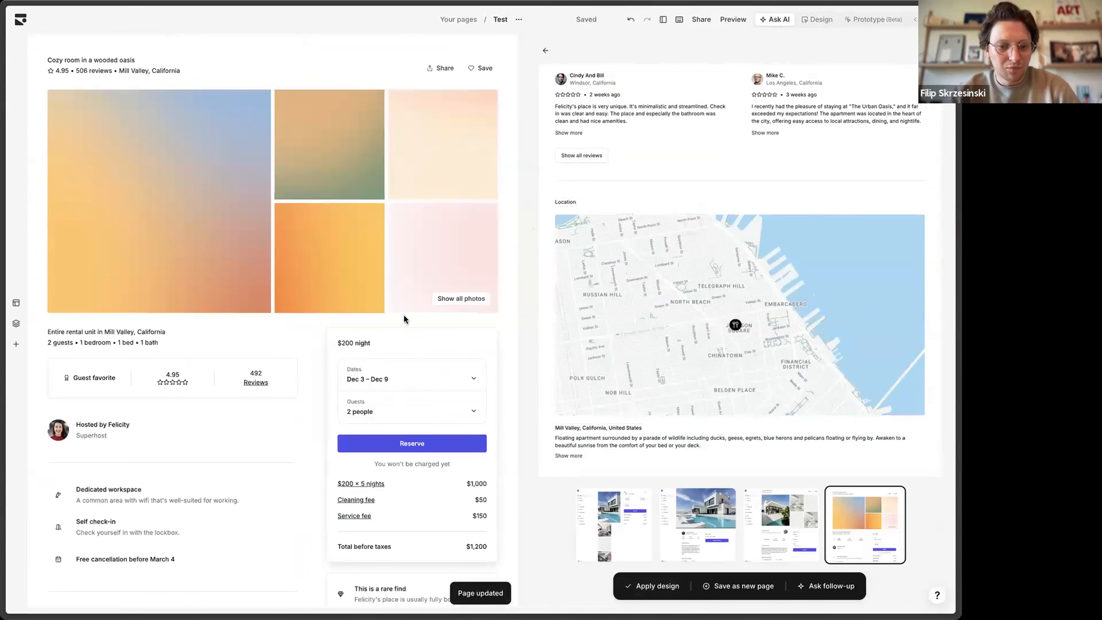
{"action": "scroll", "coordinate": [414, 298], "scroll_direction": "down", "scroll_amount": 15}
{"action": "scroll", "coordinate": [414, 298], "scroll_direction": "up", "scroll_amount": 15}
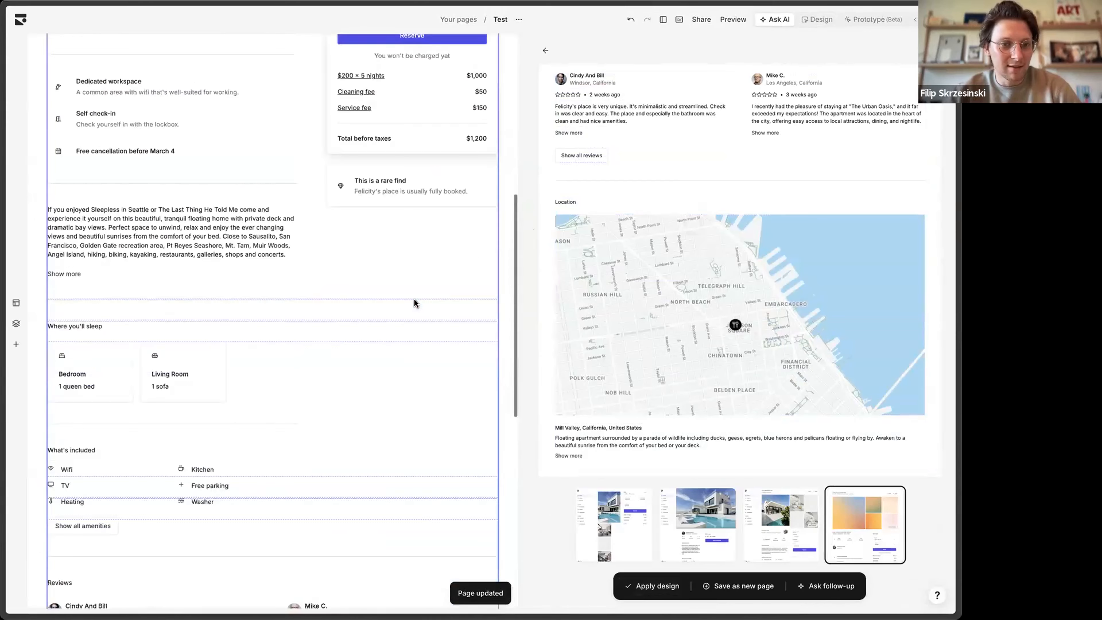
Step: Raise the text style of the "Cozy room in a wooded oasis" title to Heading Md
{"action": "left_click", "coordinate": [820, 20]}
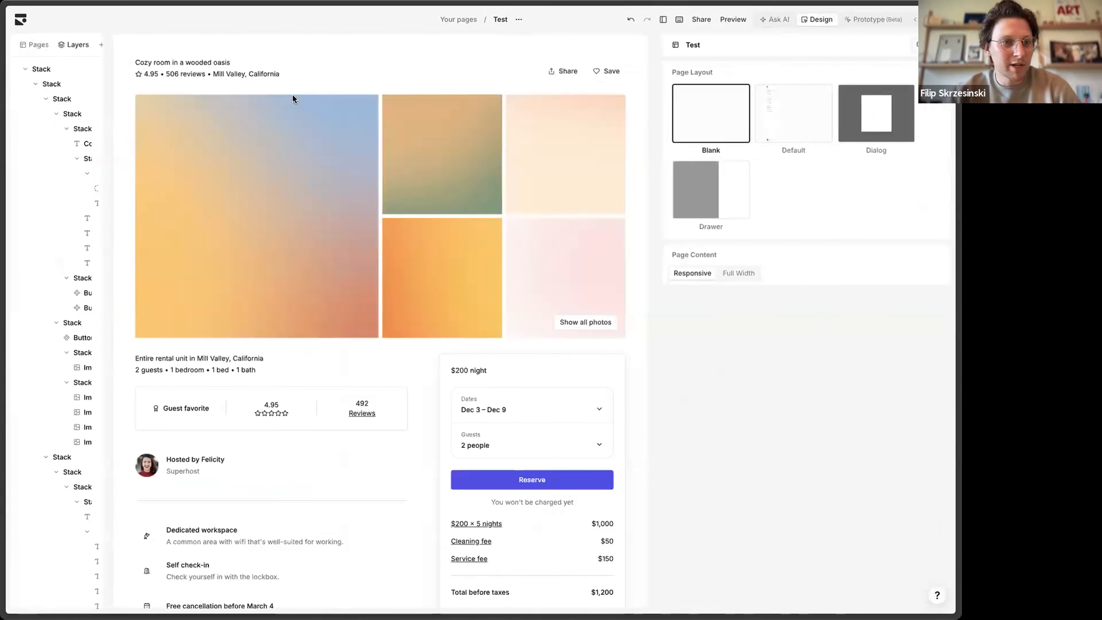
{"action": "left_click", "coordinate": [297, 63]}
{"action": "left_click", "coordinate": [298, 64]}
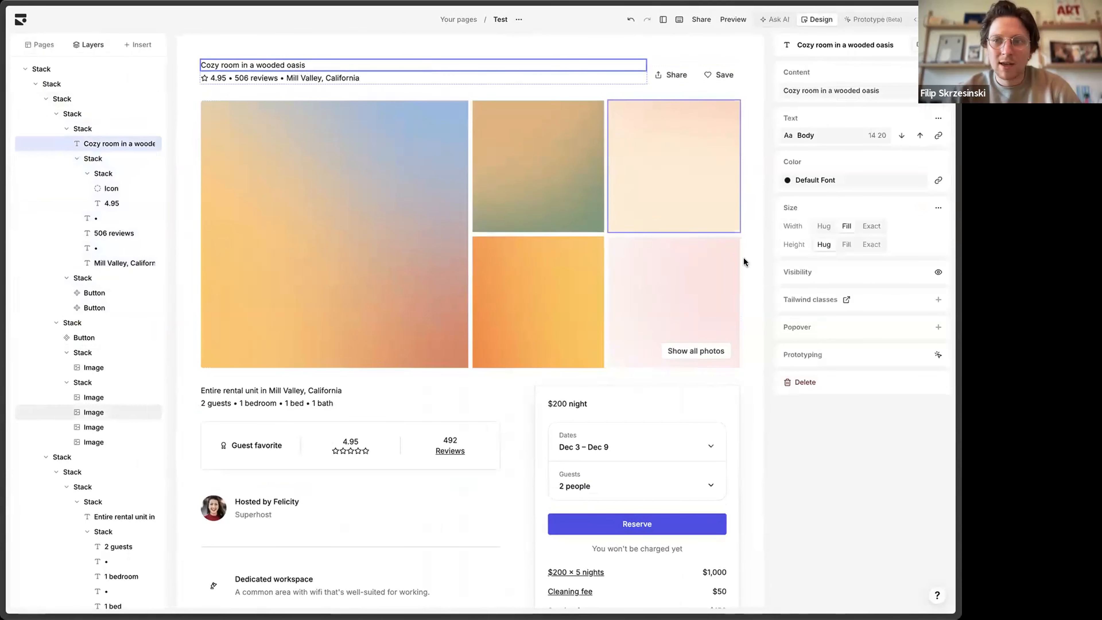
{"action": "left_click", "coordinate": [921, 136]}
{"action": "left_click", "coordinate": [921, 135]}
{"action": "left_click", "coordinate": [922, 136]}
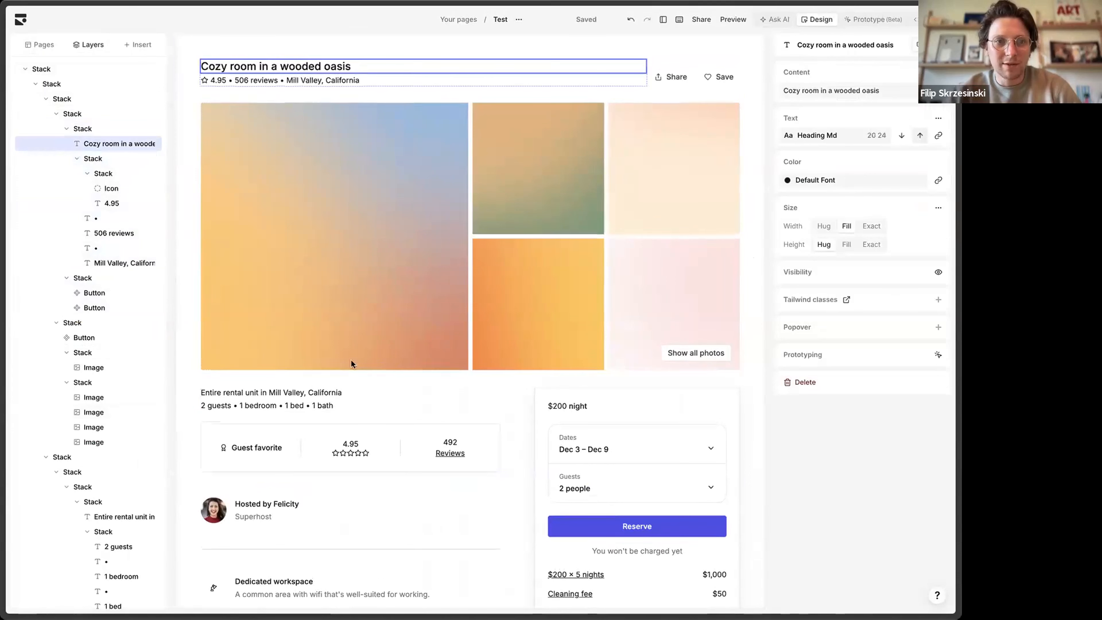
Step: Raise the "Entire rental unit in Mill Valley, California" text to the next larger style and look over the page
{"action": "left_click", "coordinate": [329, 391]}
{"action": "left_click", "coordinate": [330, 391]}
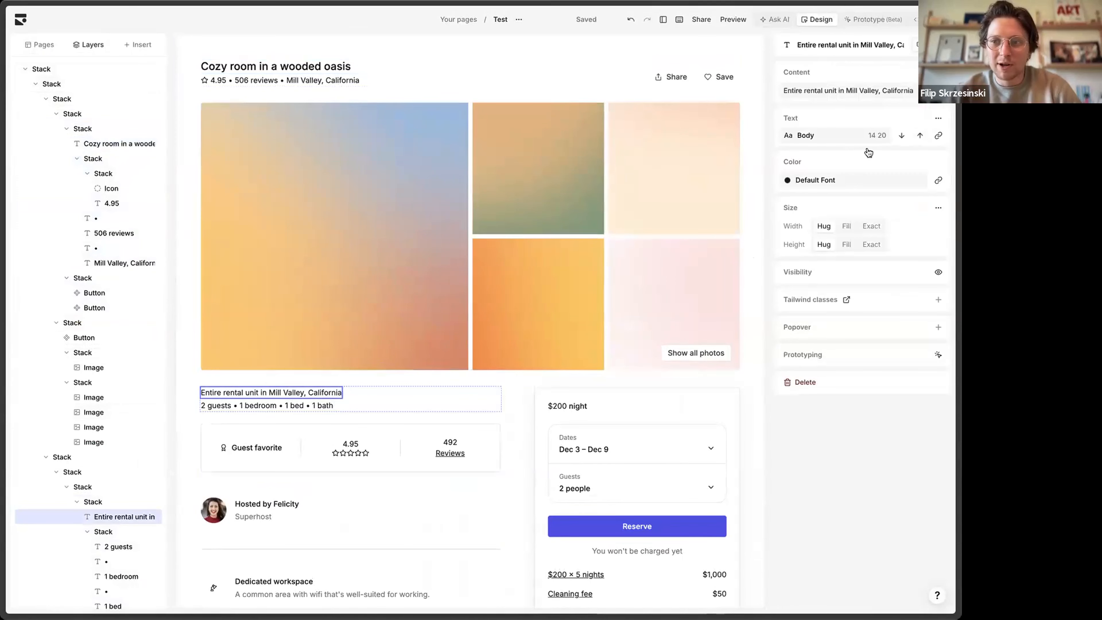
{"action": "left_click", "coordinate": [919, 136]}
{"action": "left_click", "coordinate": [769, 155]}
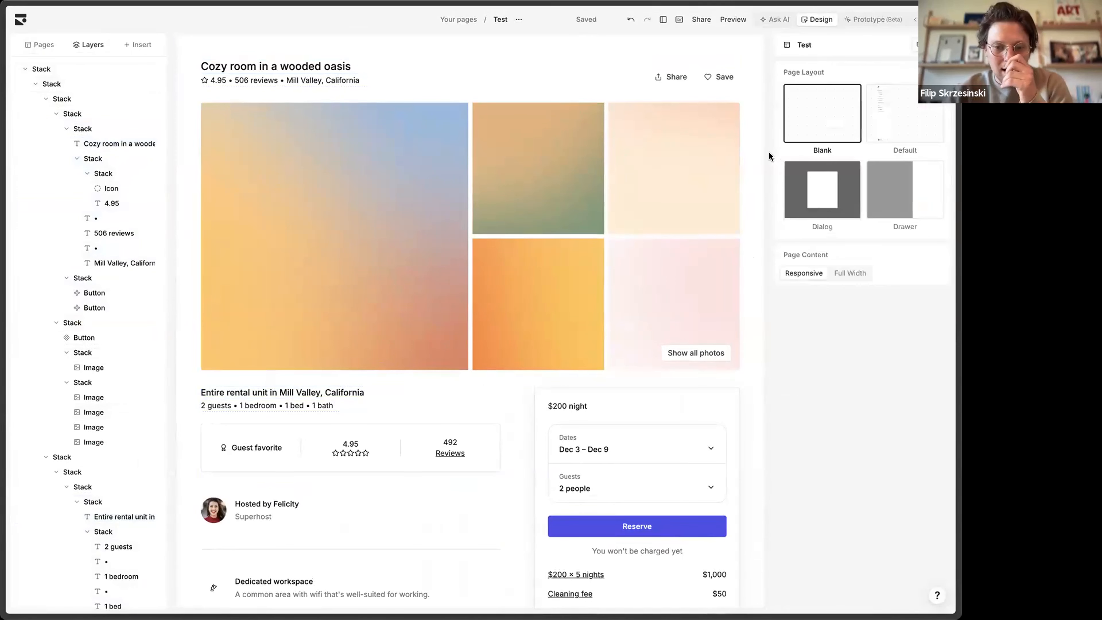
{"action": "scroll", "coordinate": [428, 309], "scroll_direction": "down", "scroll_amount": 6}
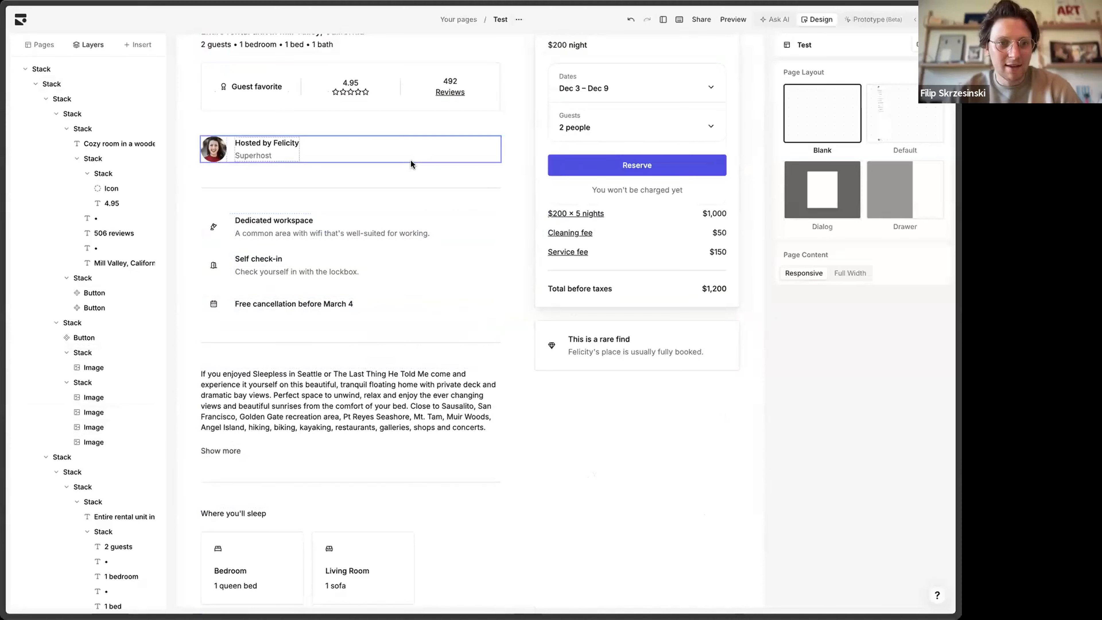
{"action": "scroll", "coordinate": [411, 160], "scroll_direction": "up", "scroll_amount": 6}
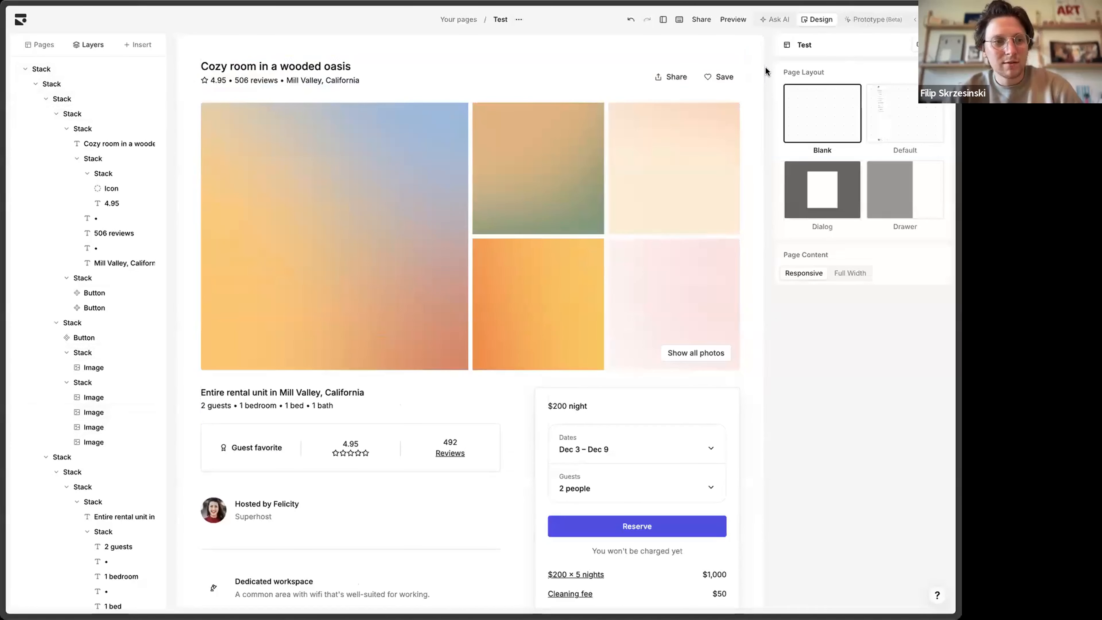
Step: In a new AI conversation, request a cool retro neumorphic theme with warm grays, soft gradients and subtle shadows, and this page updated with it
{"action": "left_click", "coordinate": [788, 20]}
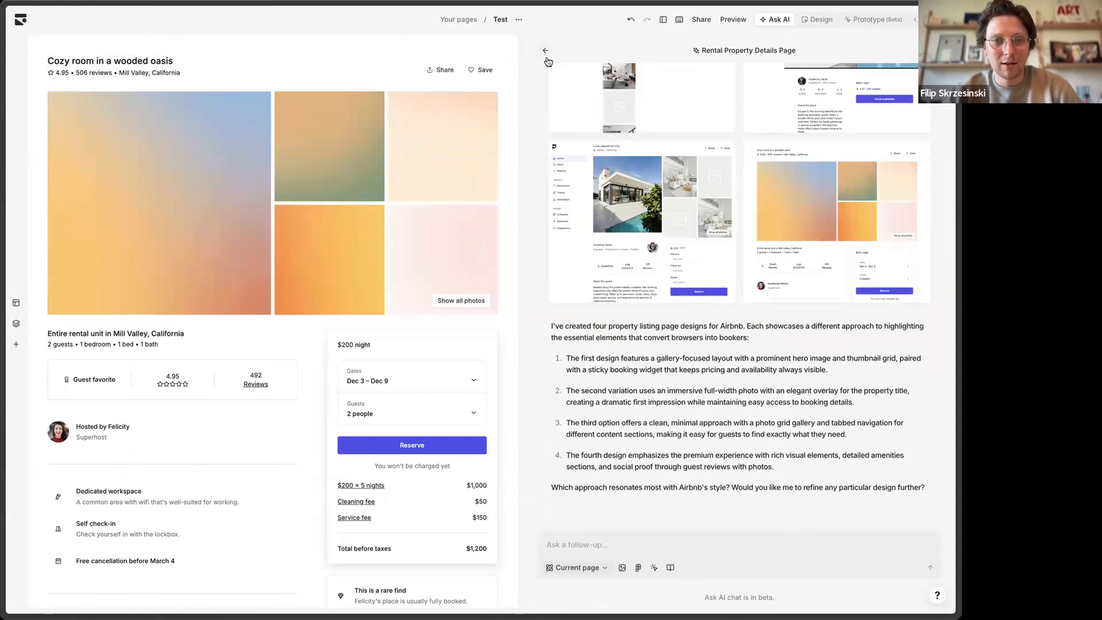
{"action": "left_click", "coordinate": [546, 46]}
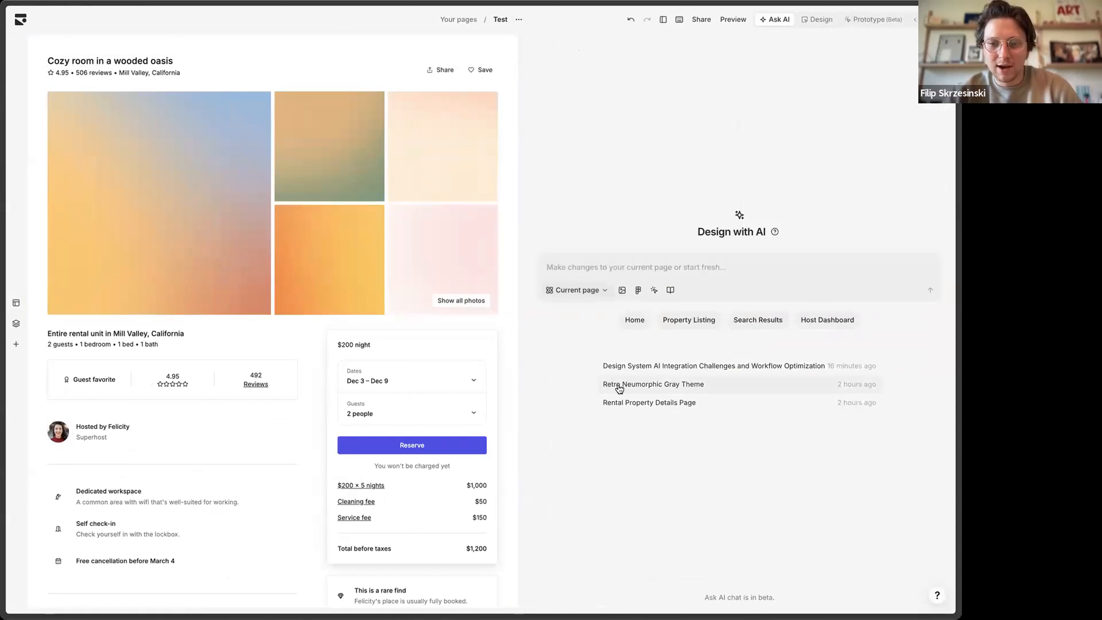
{"action": "mouse_move", "coordinate": [2, 222]}
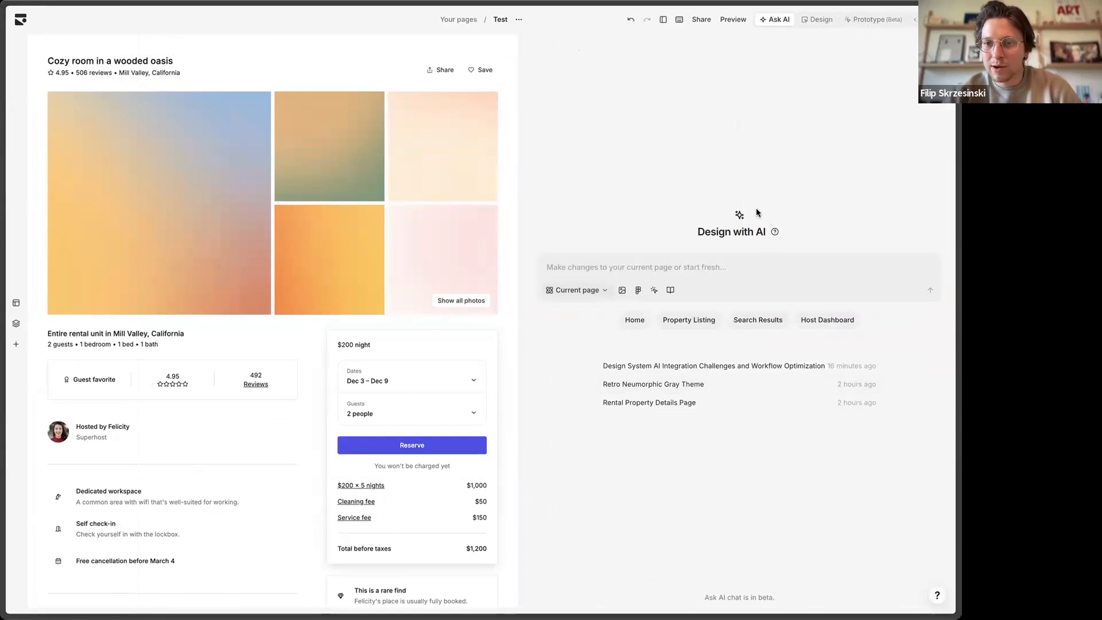
{"action": "left_click", "coordinate": [575, 260]}
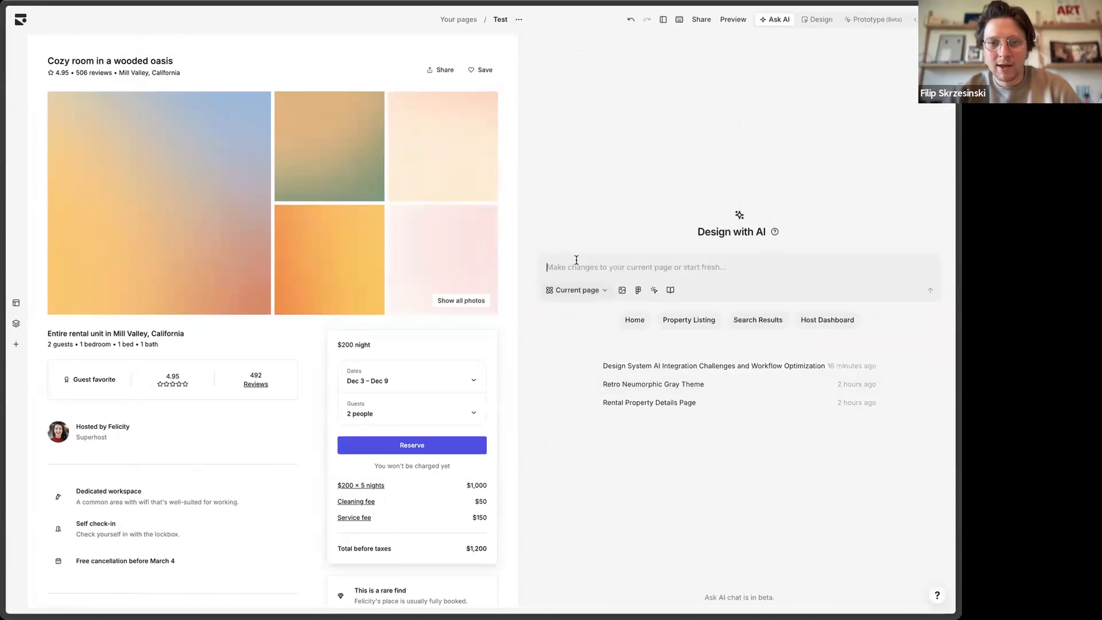
{"action": "type", "text": "create a cool retro neumorphic style theme with warm grays and soft gradients and subtle shadows. update this page with the new theme as well"}
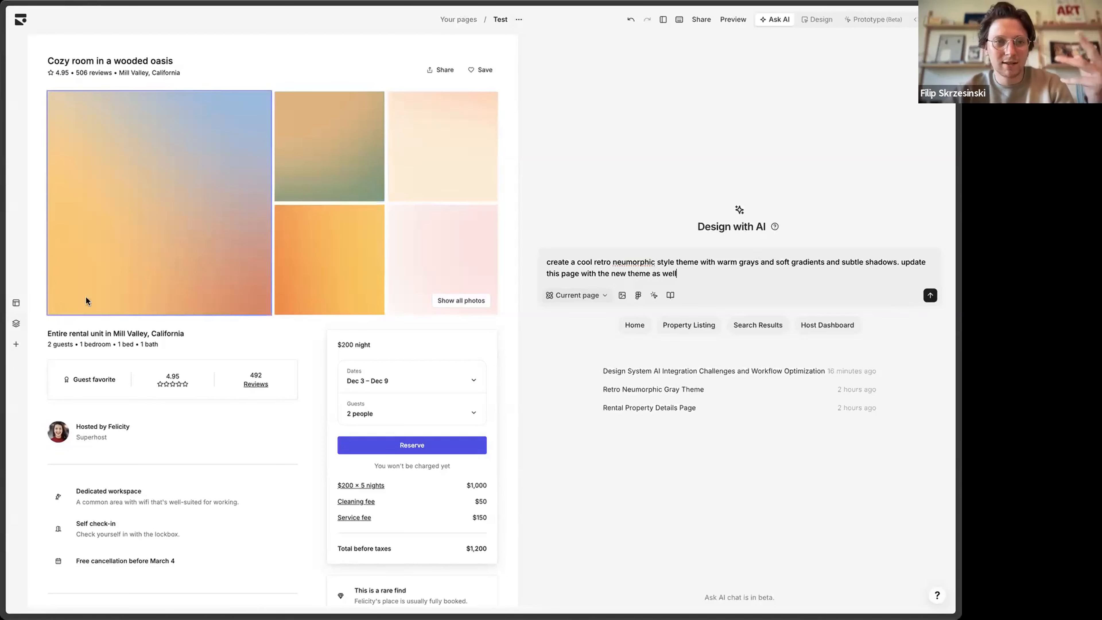
{"action": "left_click", "coordinate": [929, 296]}
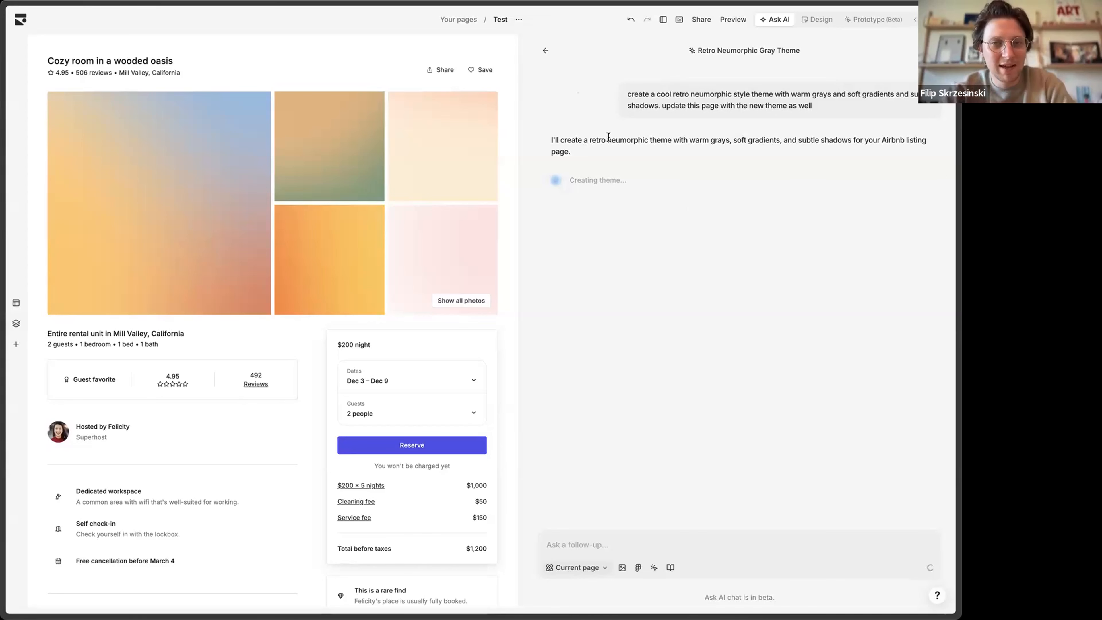
Step: Switch to a separate Subframe browser tab and open the AI DS Workshop project there
{"action": "mouse_move", "coordinate": [3, 261]}
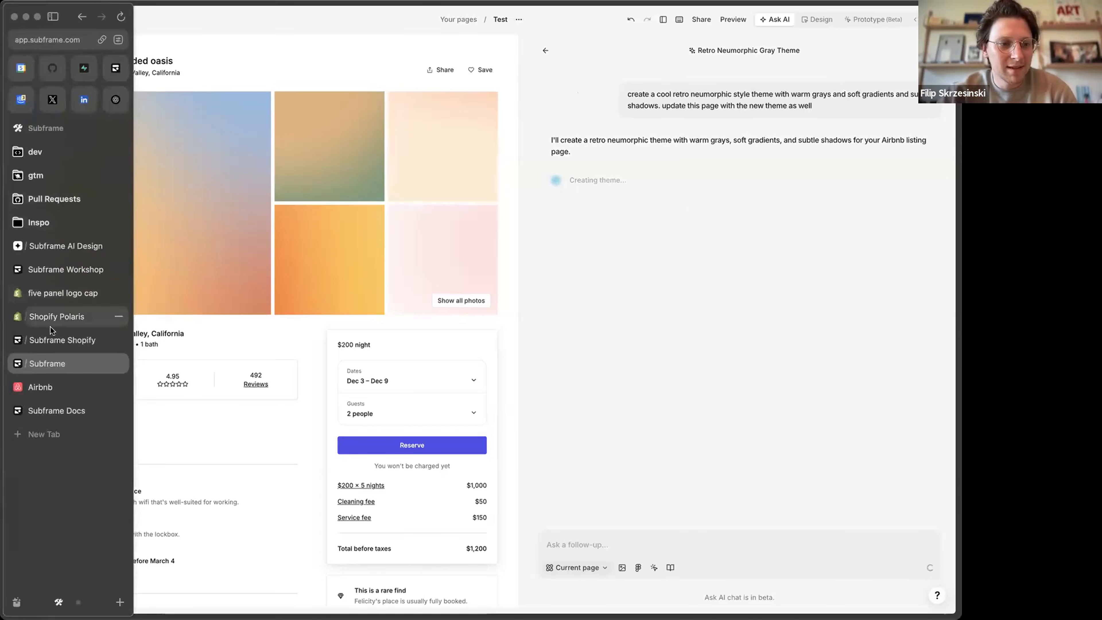
{"action": "left_click", "coordinate": [49, 342]}
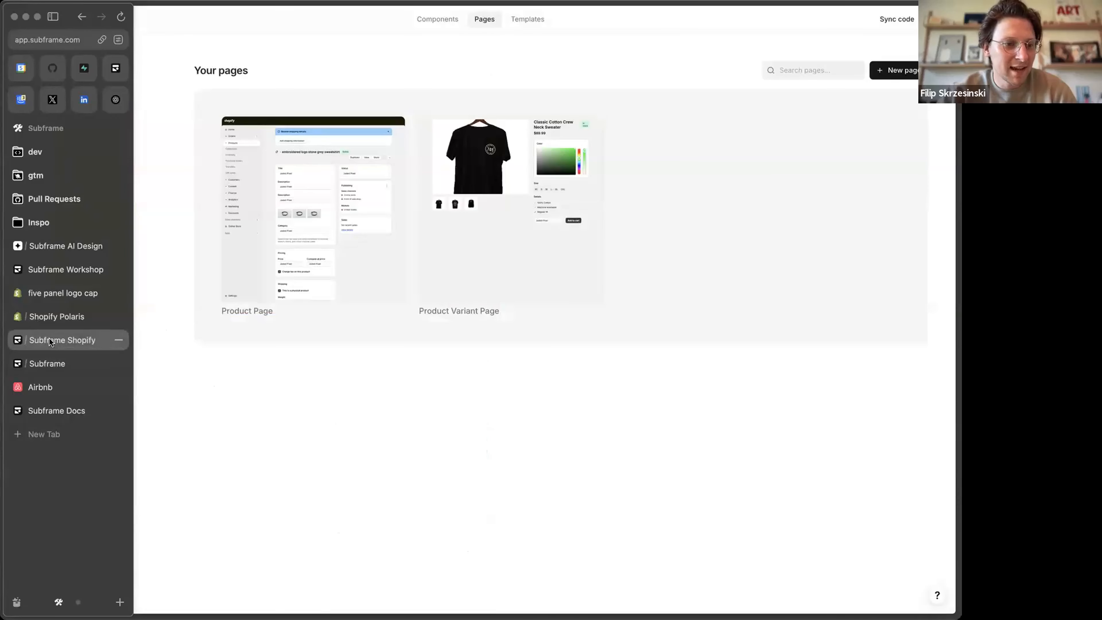
{"action": "left_click", "coordinate": [116, 70]}
{"action": "left_click", "coordinate": [31, 21]}
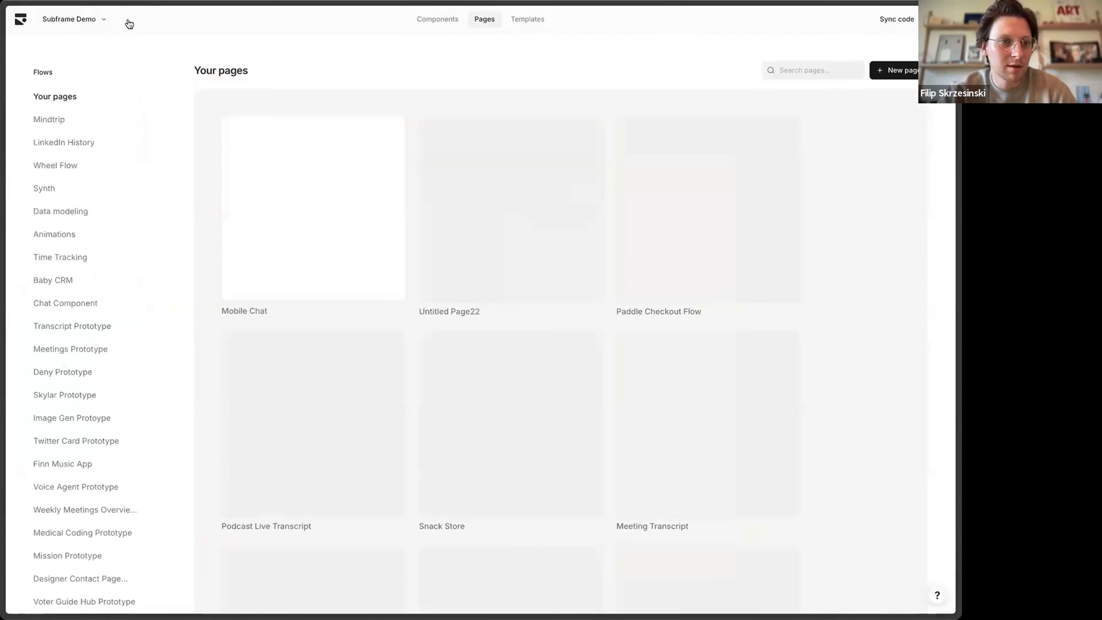
{"action": "left_click", "coordinate": [91, 19]}
{"action": "scroll", "coordinate": [87, 555], "scroll_direction": "down", "scroll_amount": 5}
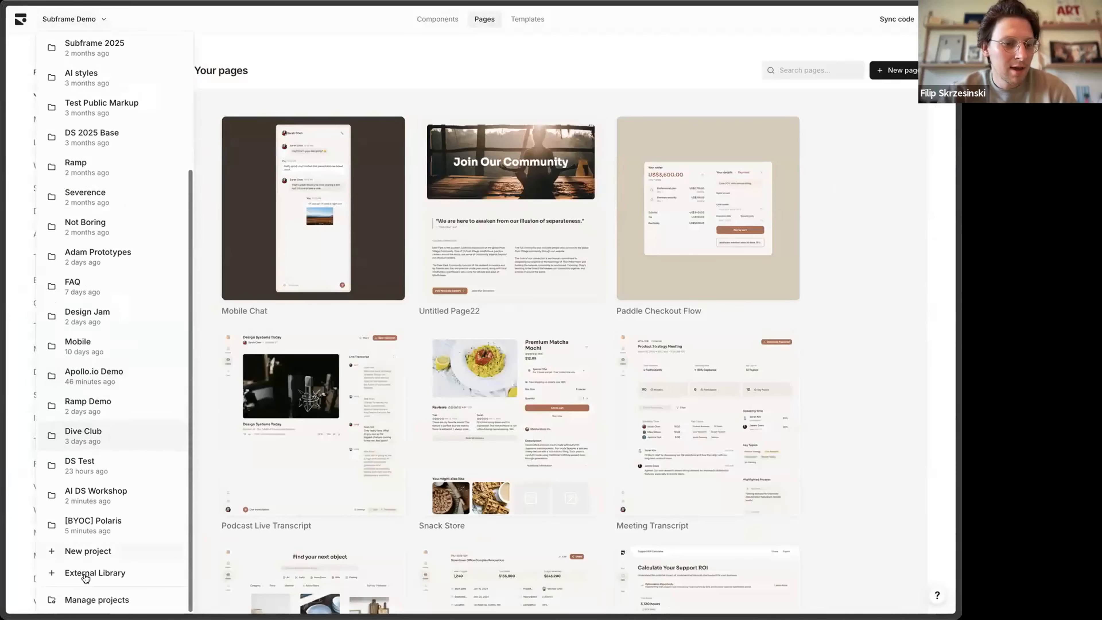
{"action": "left_click", "coordinate": [69, 495]}
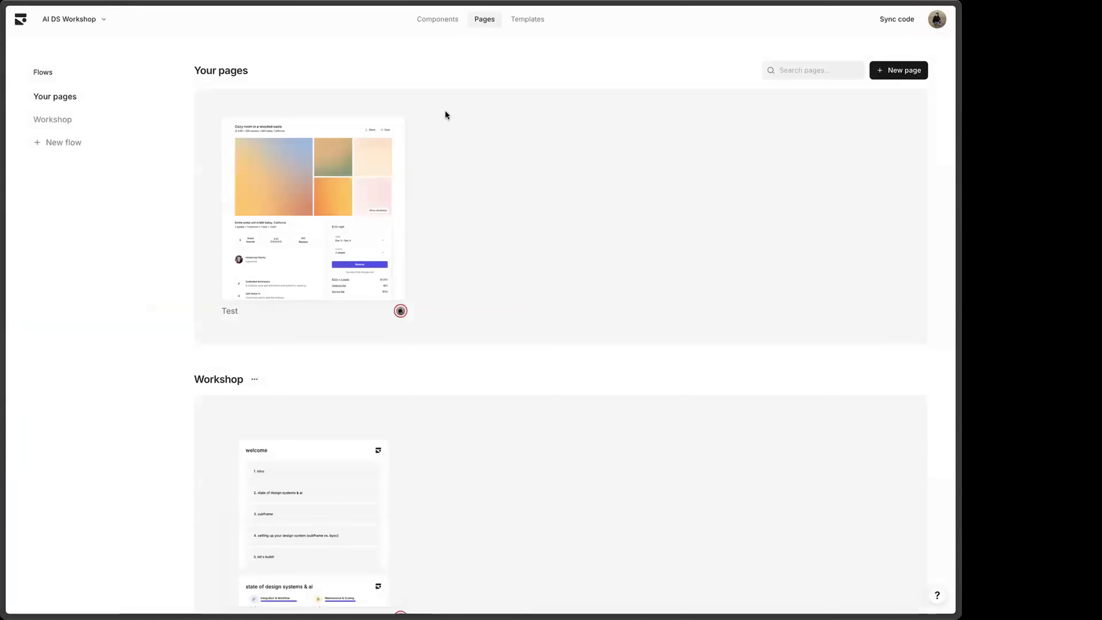
Step: Open the built-in Button component in its editor from the component library, look over its variants and states, and return to its library page
{"action": "left_click", "coordinate": [438, 22]}
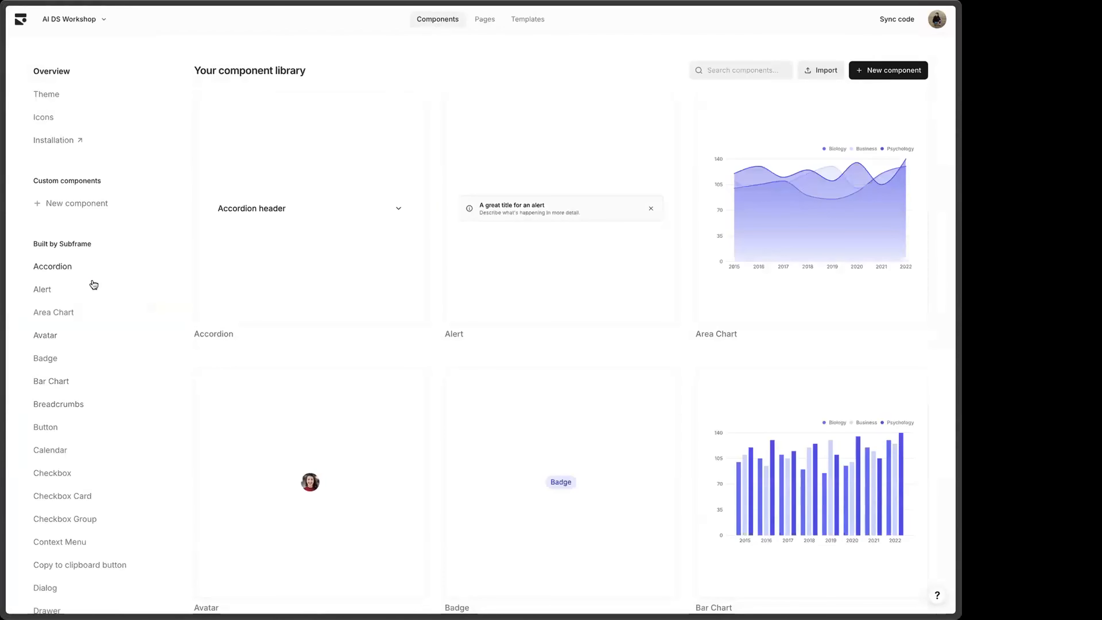
{"action": "left_click", "coordinate": [48, 426]}
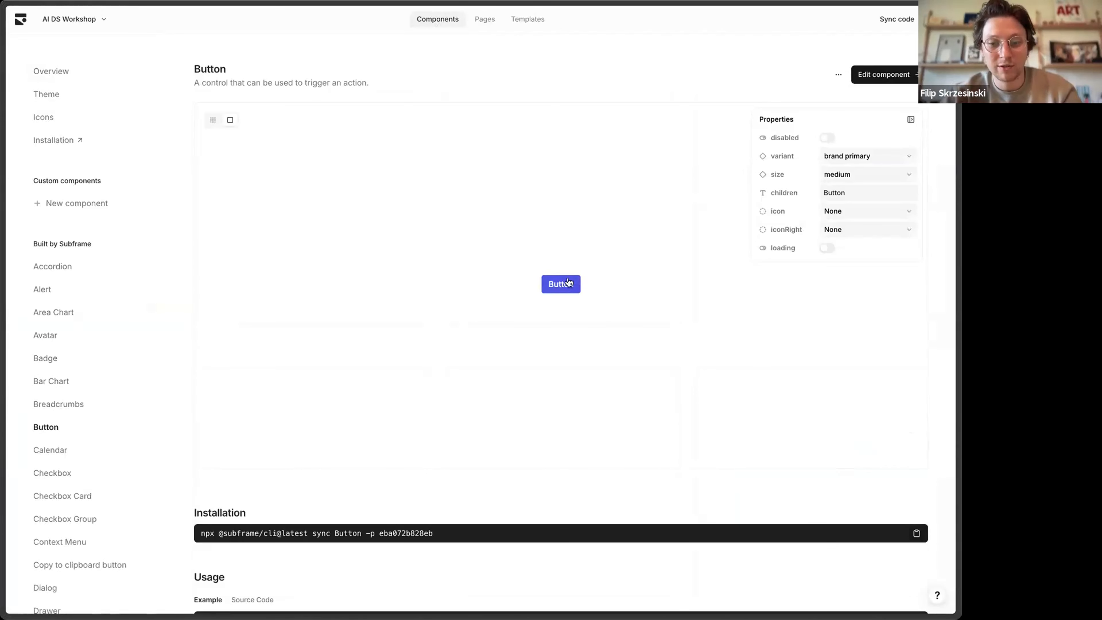
{"action": "left_click", "coordinate": [883, 74]}
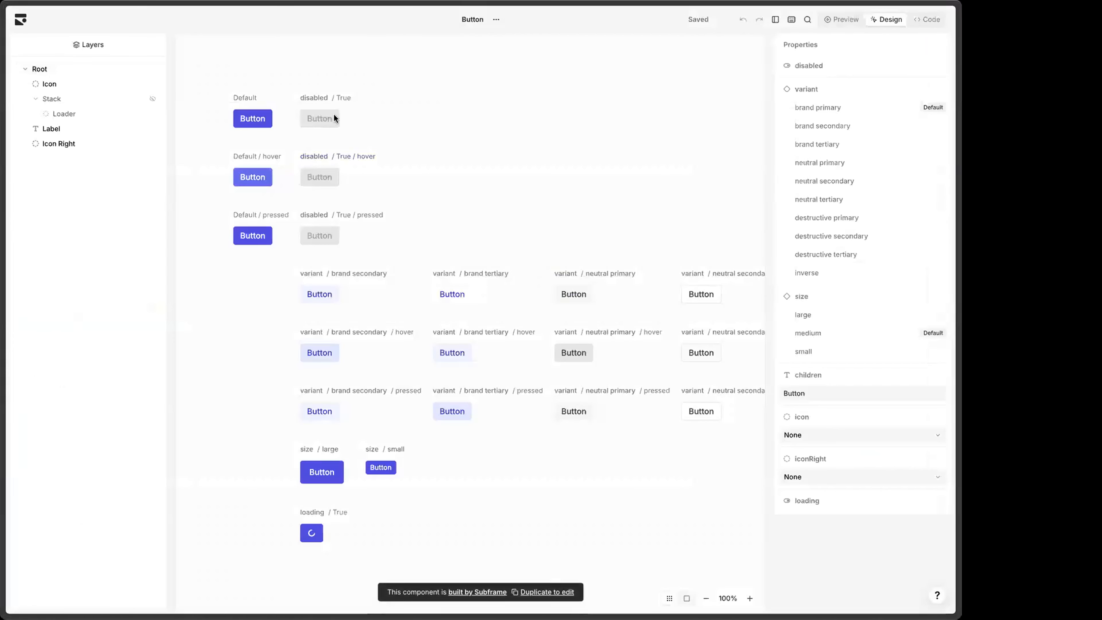
{"action": "left_click", "coordinate": [240, 97]}
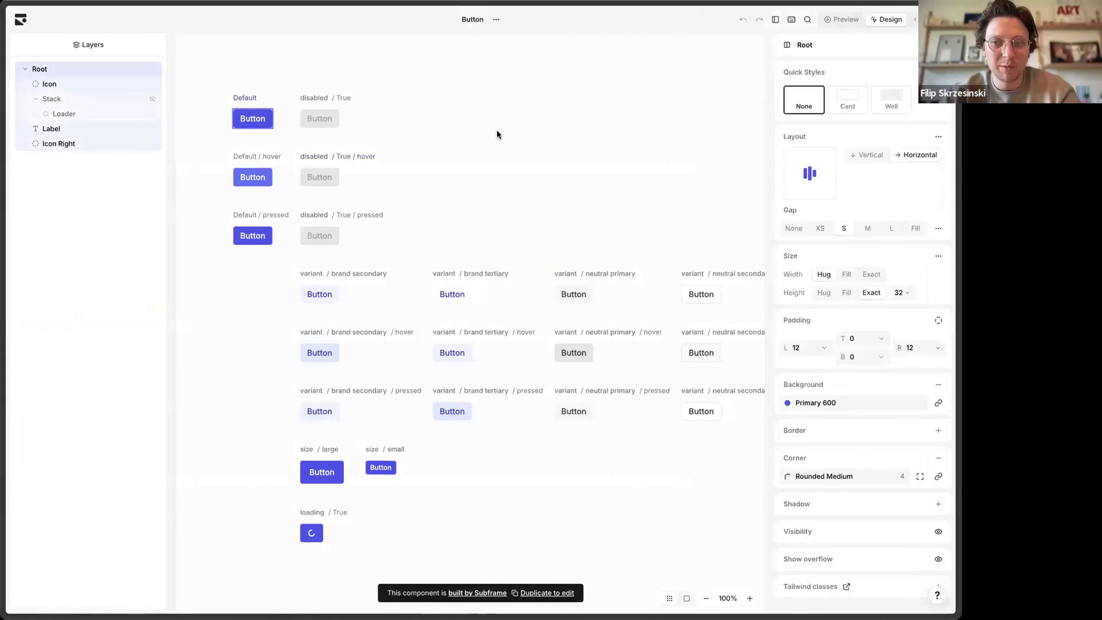
{"action": "scroll", "coordinate": [598, 270], "scroll_direction": "right", "scroll_amount": 5}
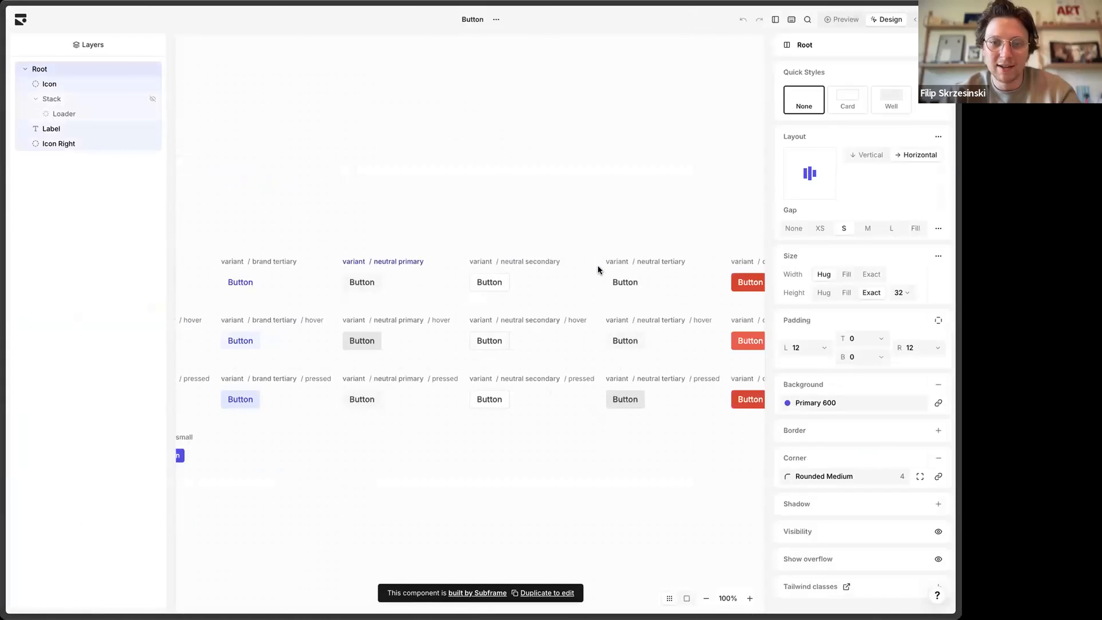
{"action": "scroll", "coordinate": [597, 271], "scroll_direction": "left", "scroll_amount": 6}
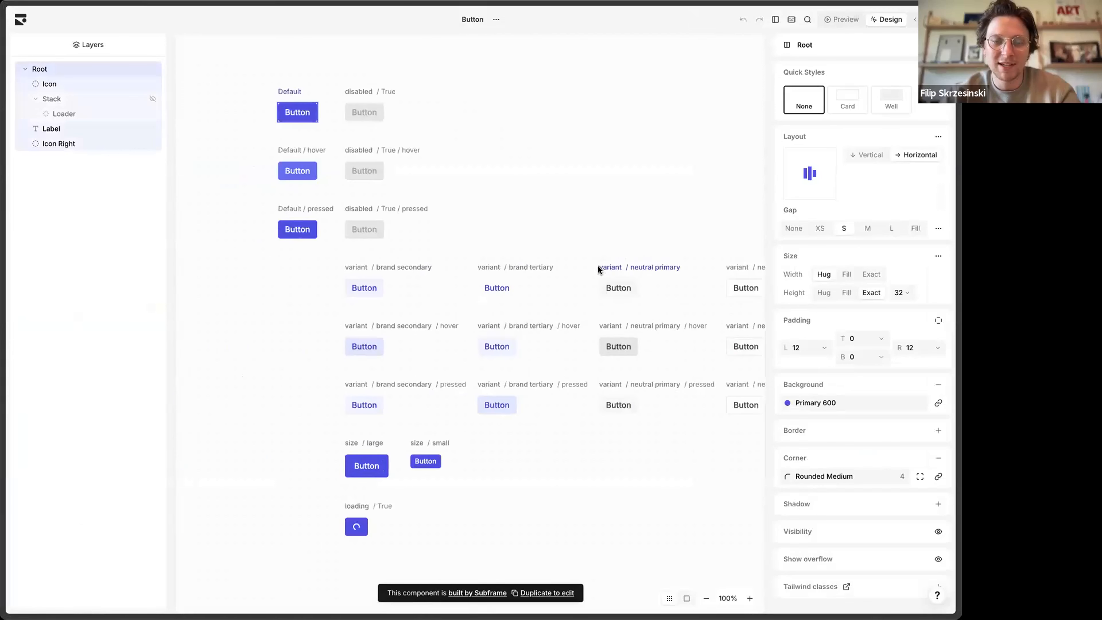
{"action": "left_click", "coordinate": [20, 22]}
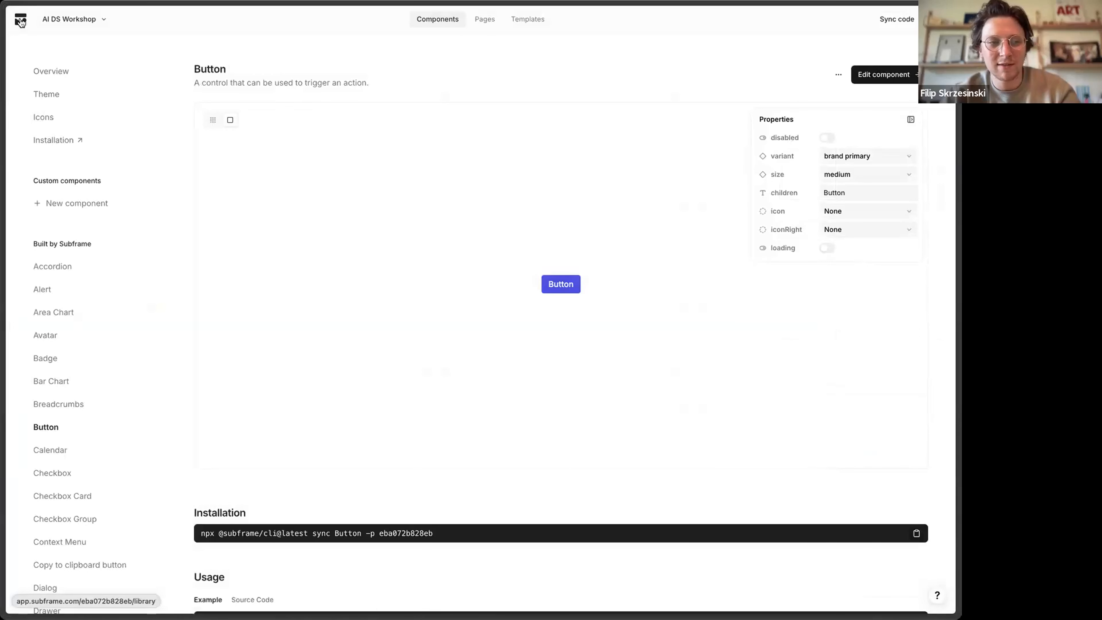
Step: Return to the Test page's AI conversation and examine the Retro Neumorphic Theme's colors, fonts, corners, shadows and interface samples
{"action": "mouse_move", "coordinate": [5, 40]}
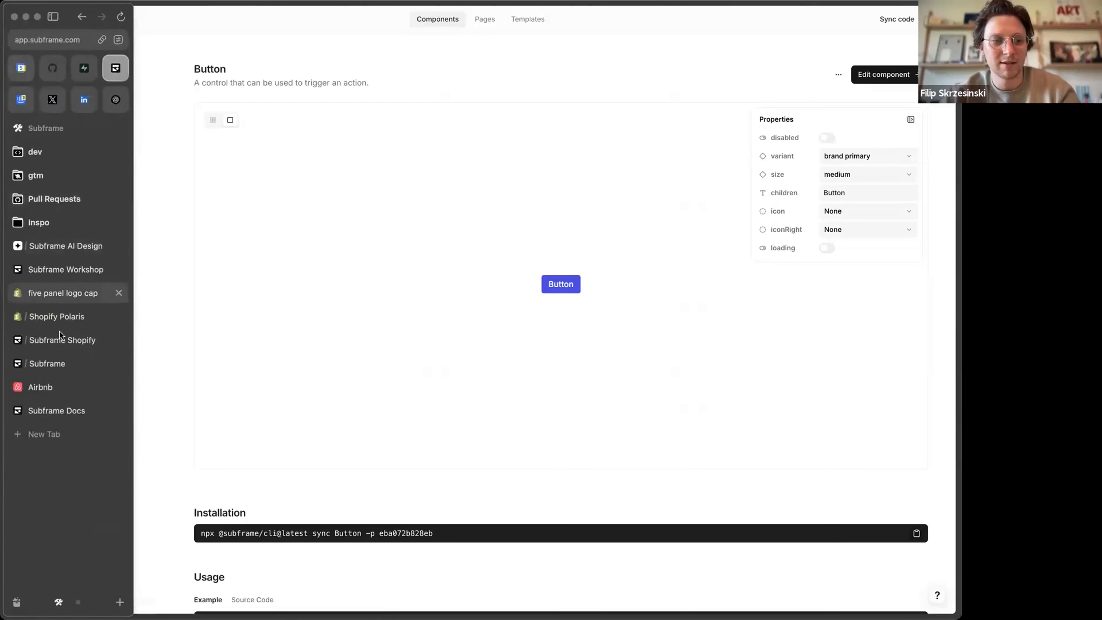
{"action": "left_click", "coordinate": [58, 358]}
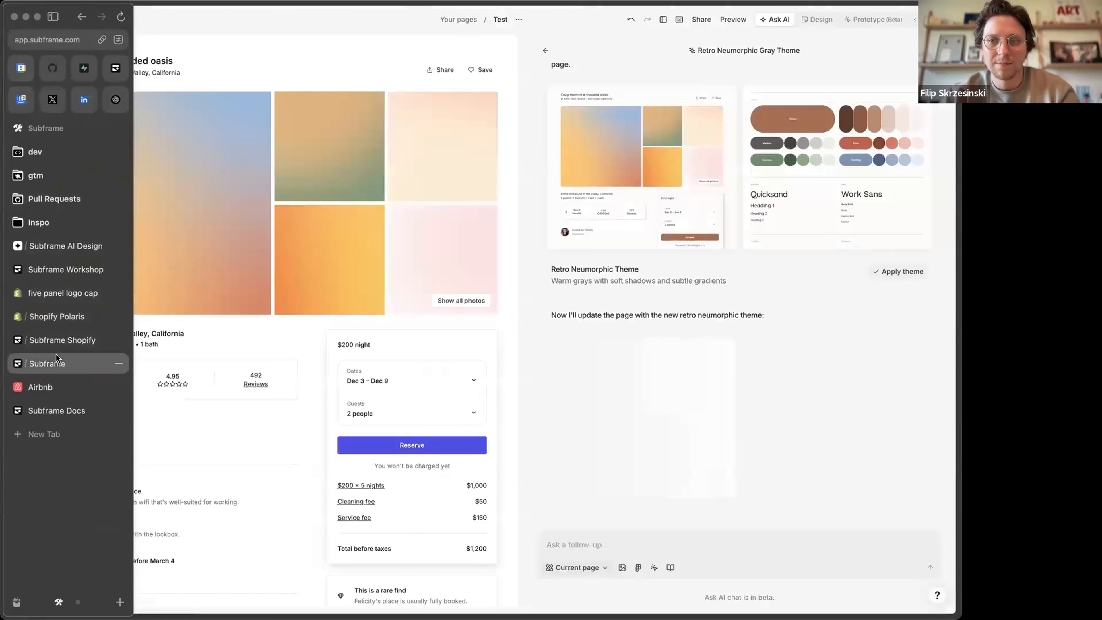
{"action": "scroll", "coordinate": [682, 188], "scroll_direction": "up", "scroll_amount": 3}
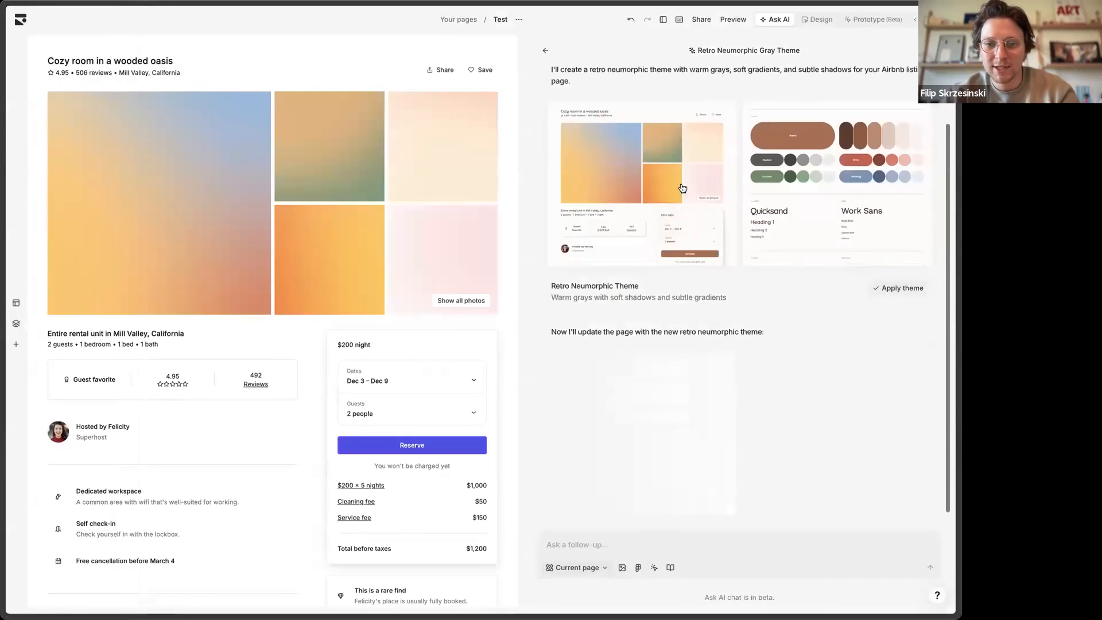
{"action": "scroll", "coordinate": [682, 188], "scroll_direction": "up", "scroll_amount": 3}
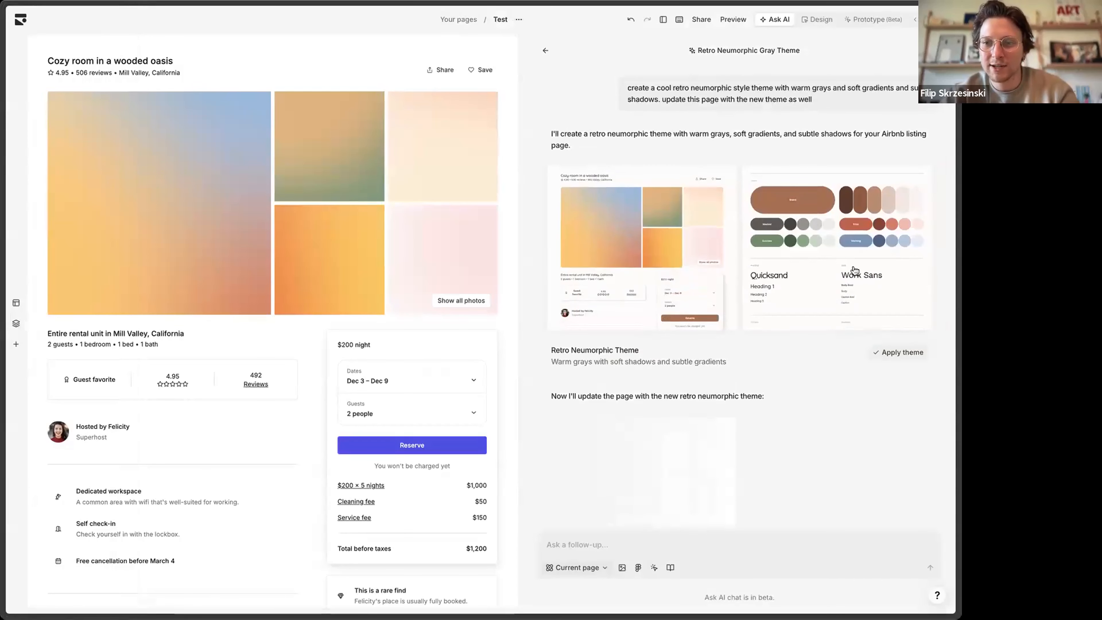
{"action": "left_click", "coordinate": [809, 211]}
{"action": "scroll", "coordinate": [637, 300], "scroll_direction": "down", "scroll_amount": 3}
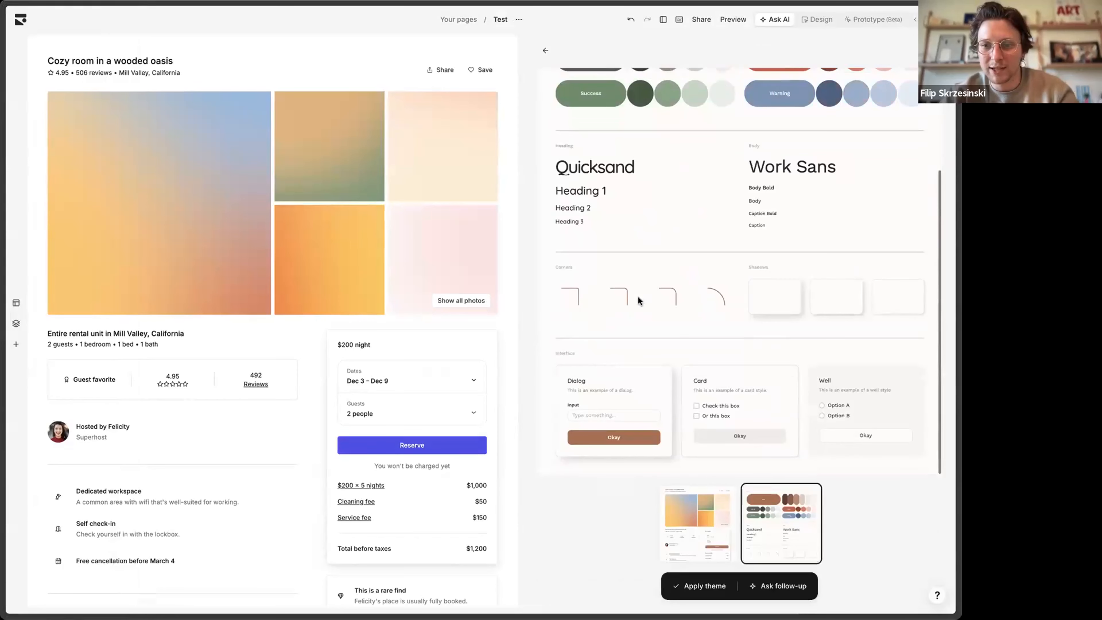
{"action": "scroll", "coordinate": [696, 226], "scroll_direction": "up", "scroll_amount": 3}
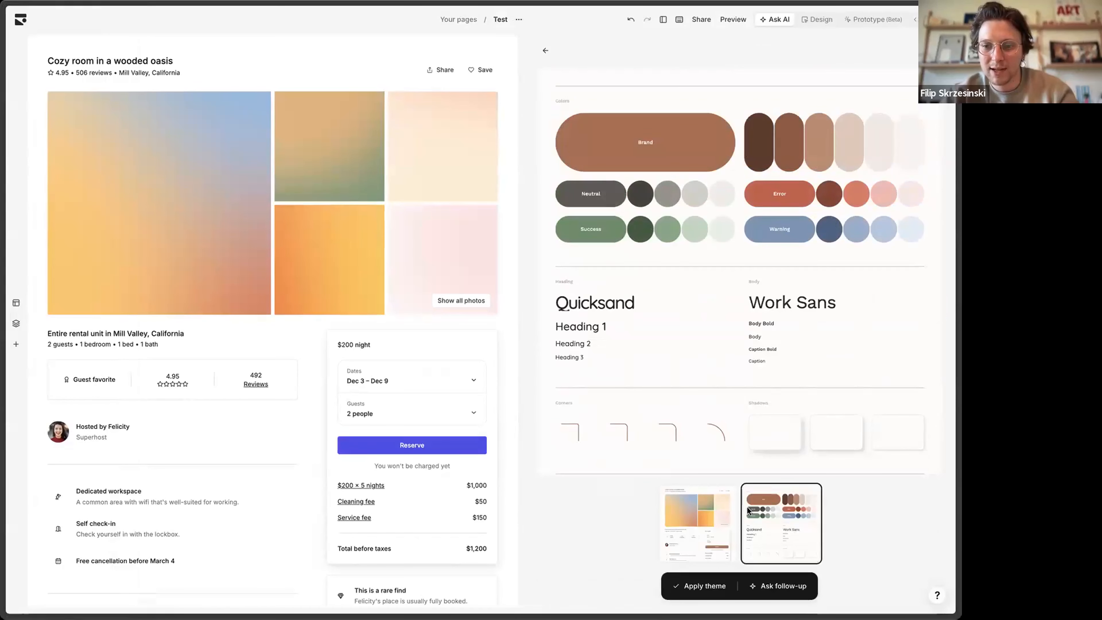
Step: Preview the Retro Neumorphic Theme on the full listing page and apply it to the project
{"action": "left_click", "coordinate": [707, 560]}
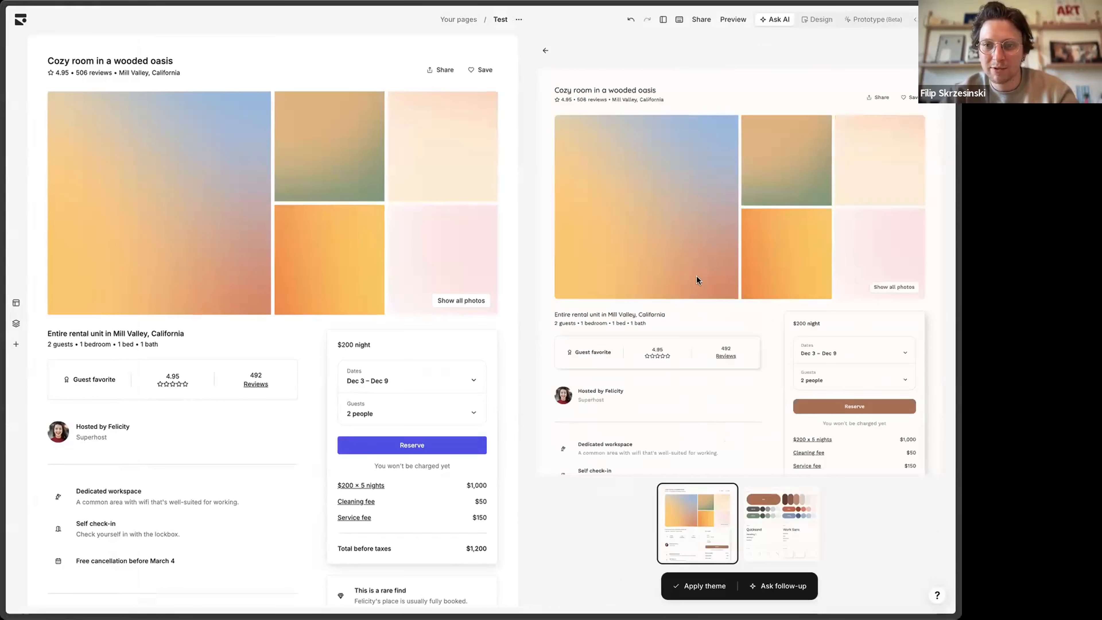
{"action": "scroll", "coordinate": [696, 274], "scroll_direction": "down", "scroll_amount": 10}
{"action": "scroll", "coordinate": [697, 275], "scroll_direction": "down", "scroll_amount": 5}
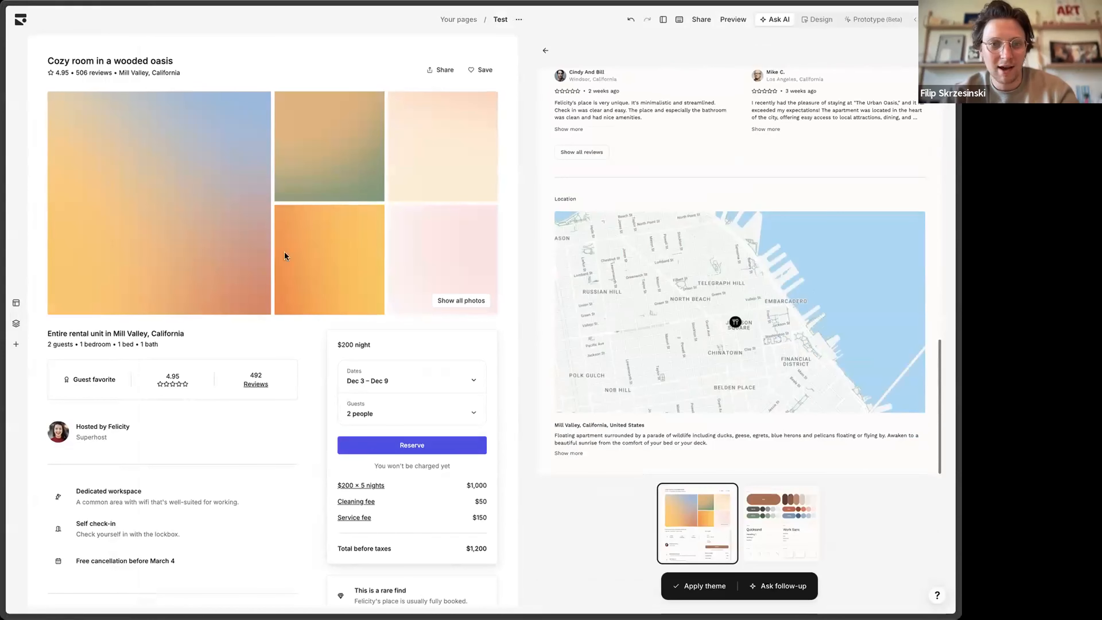
{"action": "scroll", "coordinate": [702, 157], "scroll_direction": "up", "scroll_amount": 15}
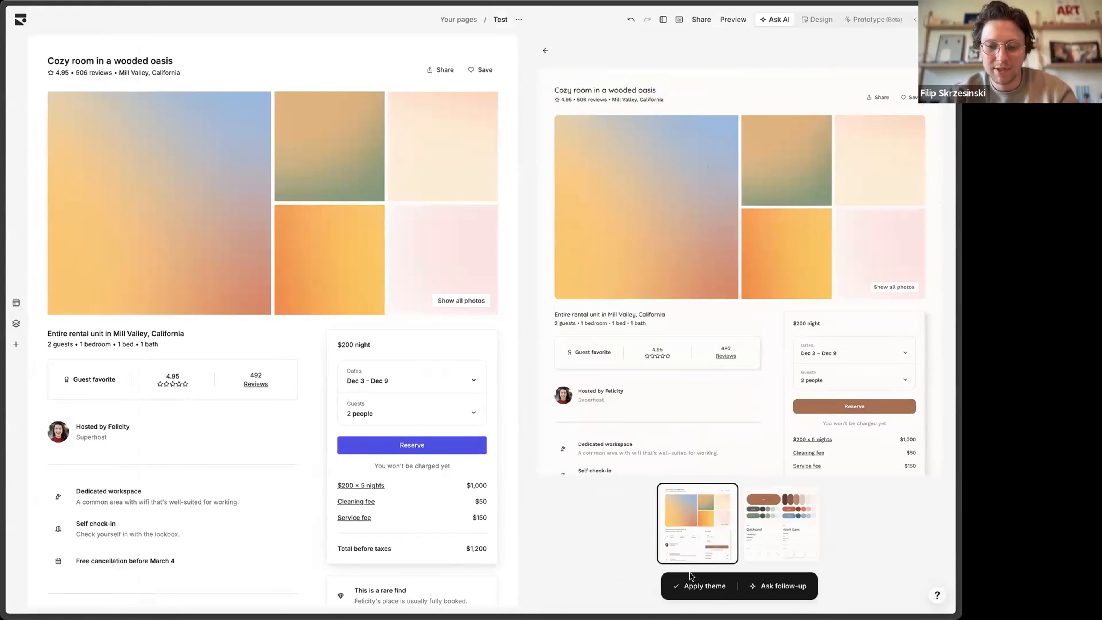
{"action": "left_click", "coordinate": [693, 591]}
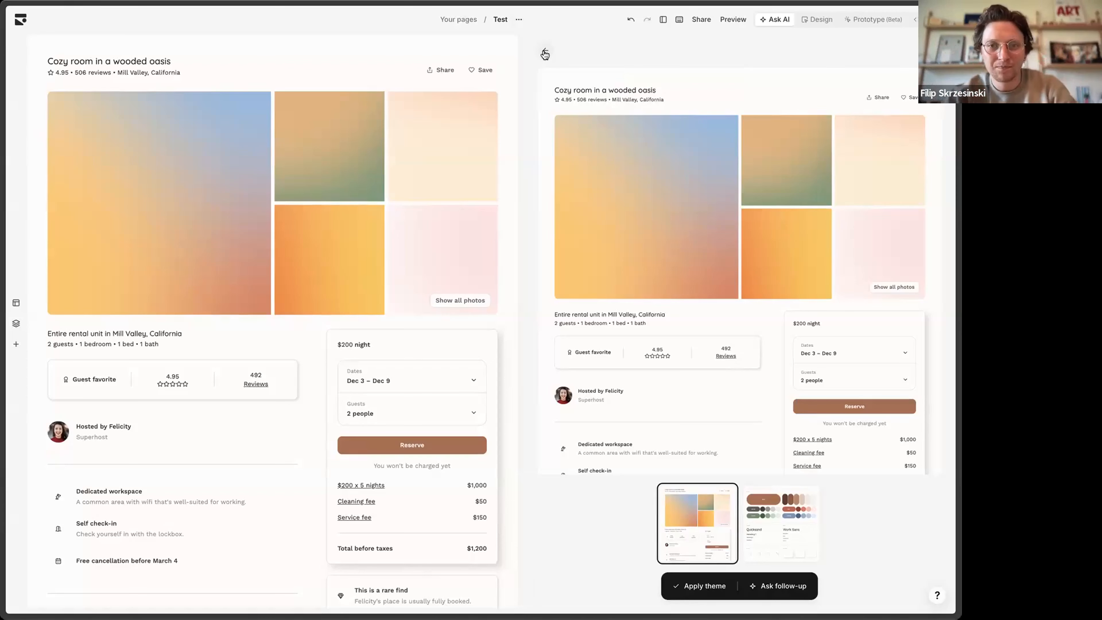
Step: Go back to the AI conversation and look over the re-themed Test page from the photos down to the location map
{"action": "left_click", "coordinate": [545, 54]}
{"action": "scroll", "coordinate": [650, 261], "scroll_direction": "down", "scroll_amount": 2}
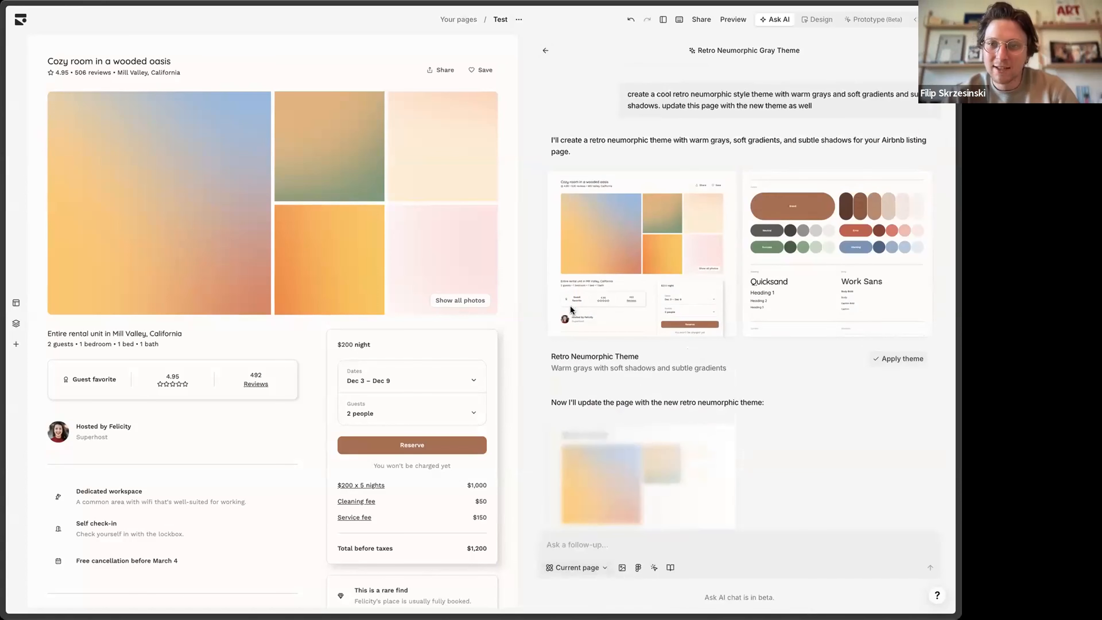
{"action": "scroll", "coordinate": [571, 305], "scroll_direction": "up", "scroll_amount": 2}
{"action": "scroll", "coordinate": [774, 147], "scroll_direction": "down", "scroll_amount": 2}
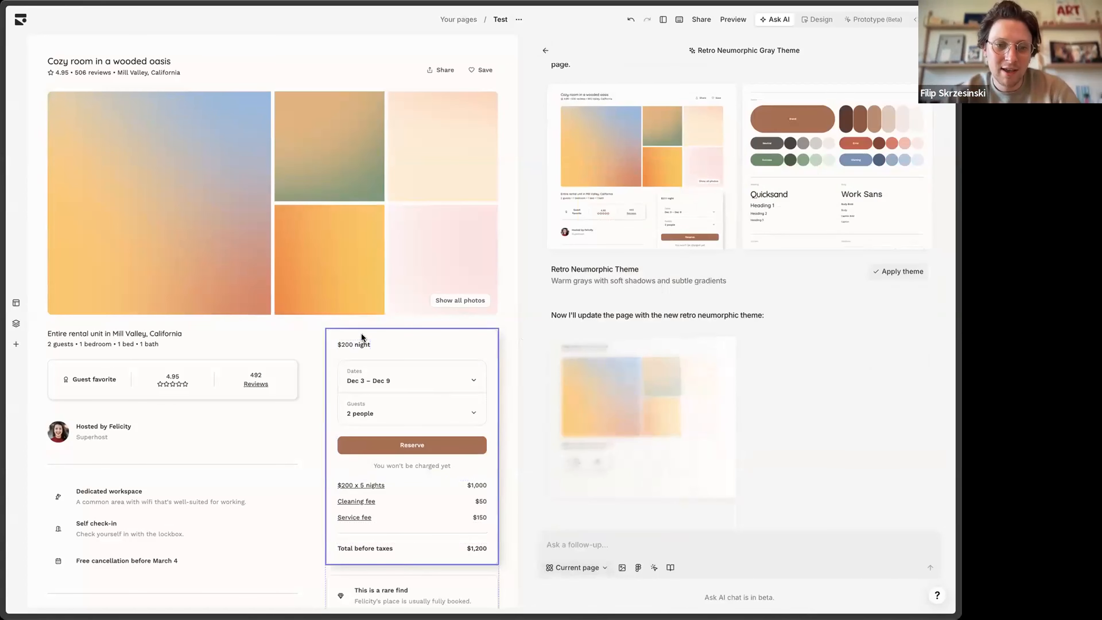
{"action": "scroll", "coordinate": [293, 374], "scroll_direction": "down", "scroll_amount": 1}
{"action": "scroll", "coordinate": [293, 374], "scroll_direction": "down", "scroll_amount": 8}
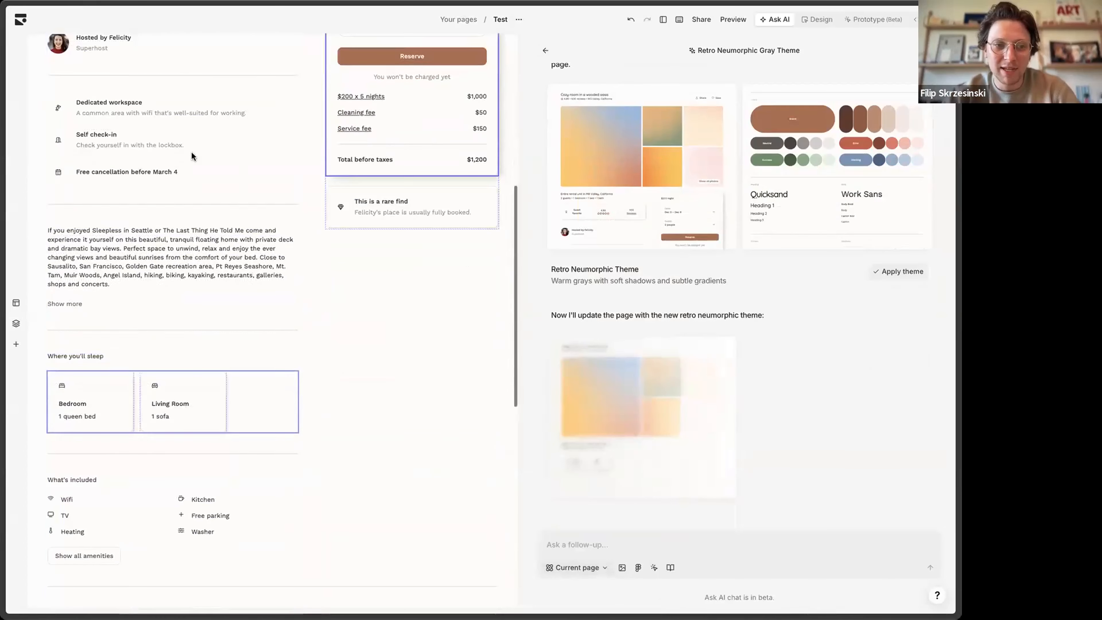
{"action": "scroll", "coordinate": [255, 395], "scroll_direction": "down", "scroll_amount": 4}
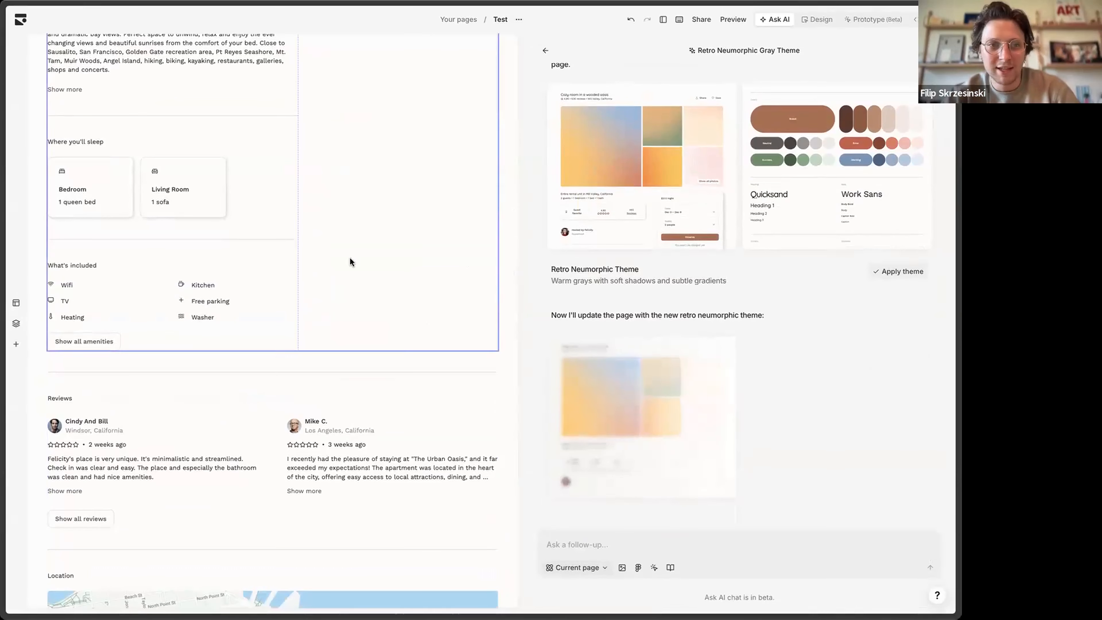
{"action": "scroll", "coordinate": [298, 341], "scroll_direction": "down", "scroll_amount": 10}
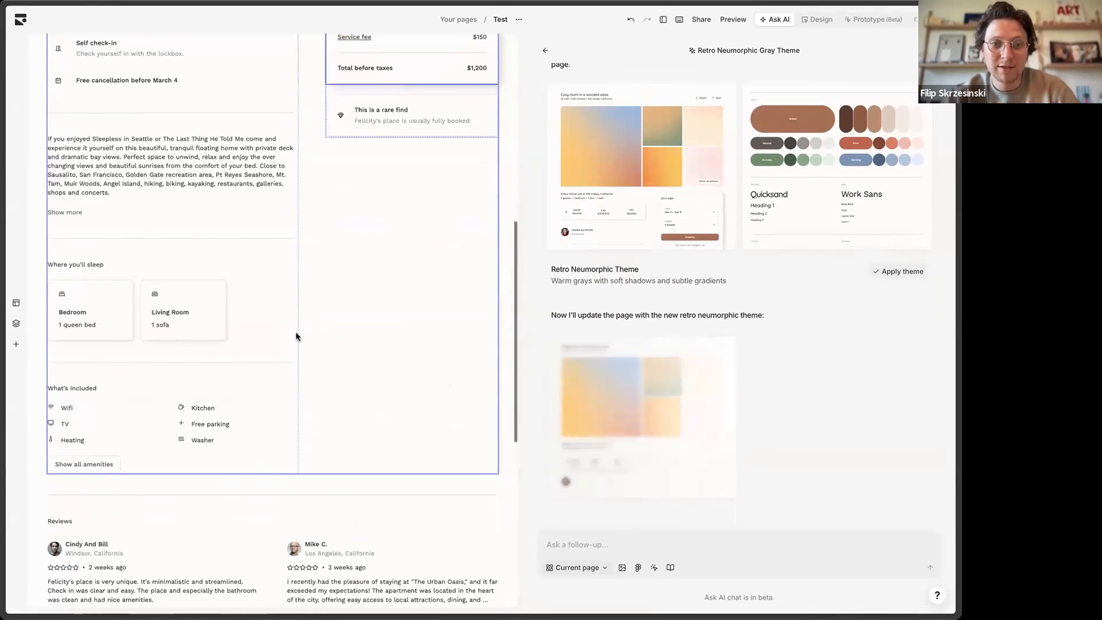
{"action": "scroll", "coordinate": [188, 347], "scroll_direction": "down", "scroll_amount": 3}
{"action": "scroll", "coordinate": [188, 351], "scroll_direction": "down", "scroll_amount": 5}
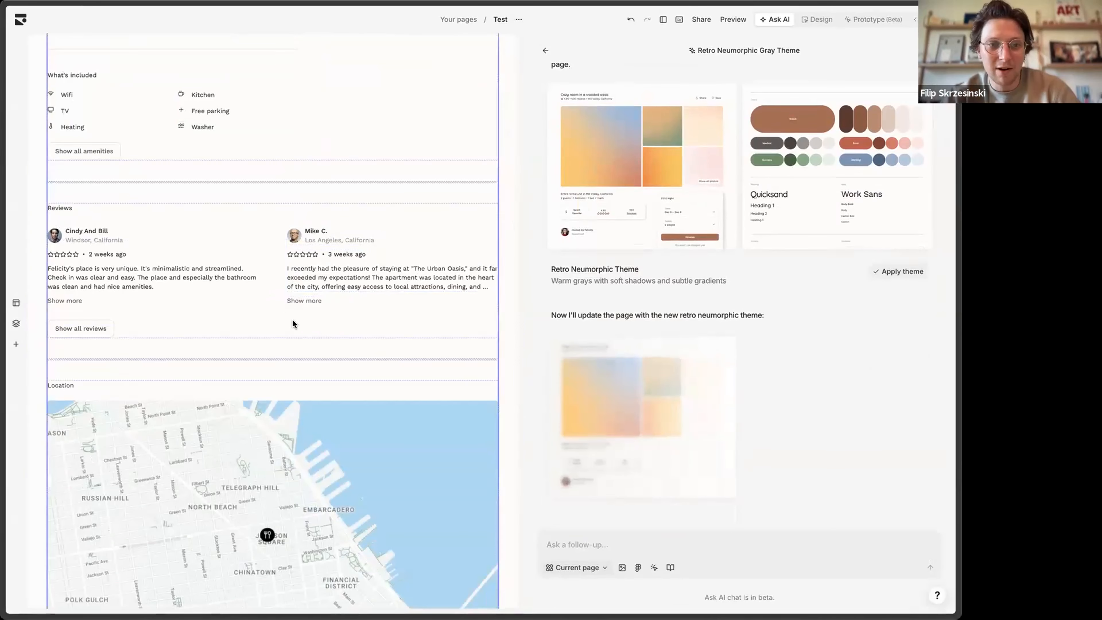
{"action": "scroll", "coordinate": [292, 318], "scroll_direction": "down", "scroll_amount": 3}
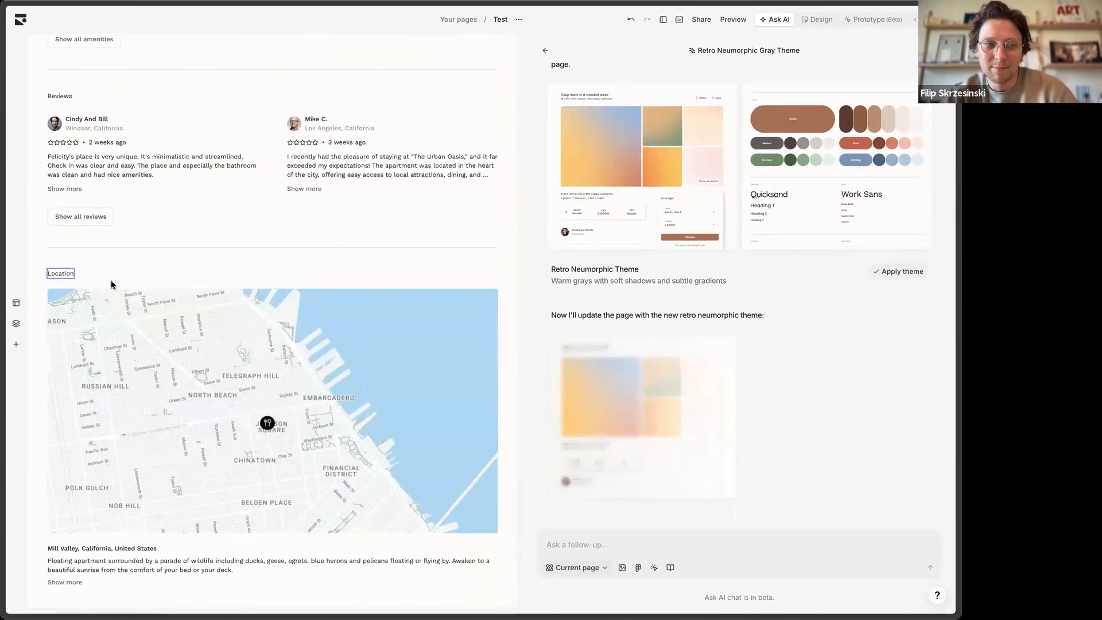
Step: Open the AI's retro neumorphic version of the page and look it over from the photos down to the amenities
{"action": "scroll", "coordinate": [334, 165], "scroll_direction": "up", "scroll_amount": 15}
{"action": "scroll", "coordinate": [334, 168], "scroll_direction": "up", "scroll_amount": 5}
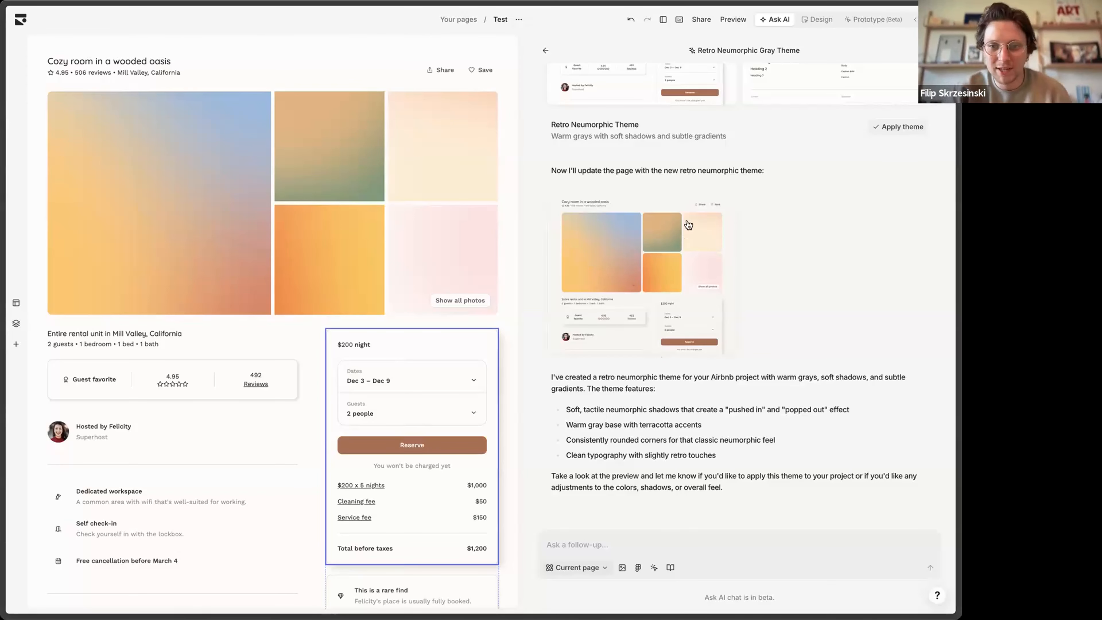
{"action": "scroll", "coordinate": [670, 286], "scroll_direction": "up", "scroll_amount": 1}
{"action": "left_click", "coordinate": [668, 283]}
{"action": "scroll", "coordinate": [824, 304], "scroll_direction": "down", "scroll_amount": 6}
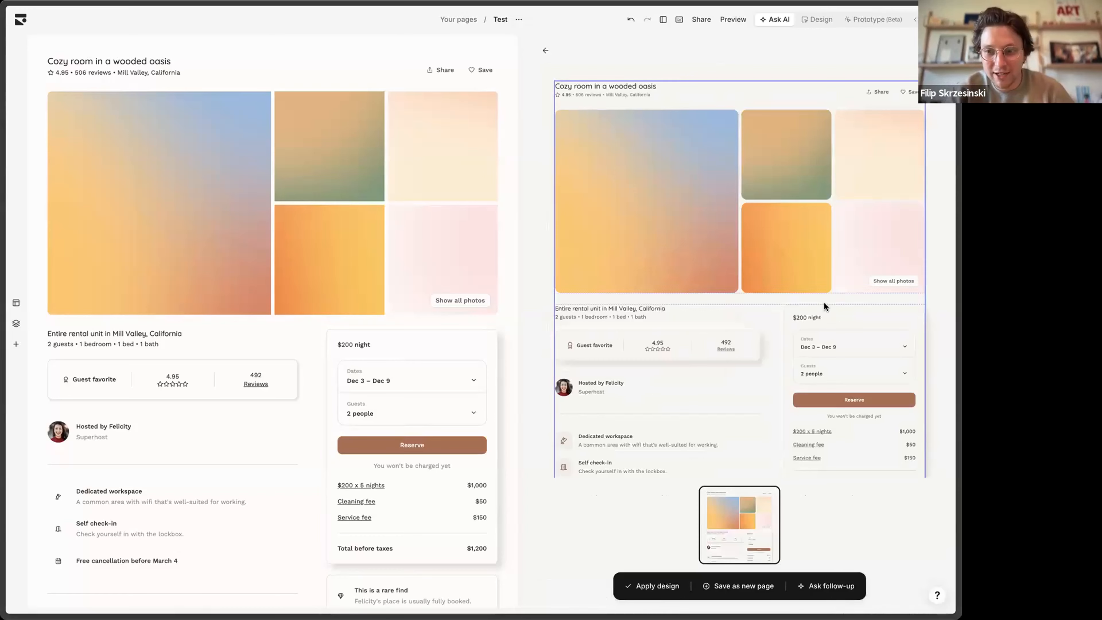
{"action": "scroll", "coordinate": [824, 301], "scroll_direction": "down", "scroll_amount": 3}
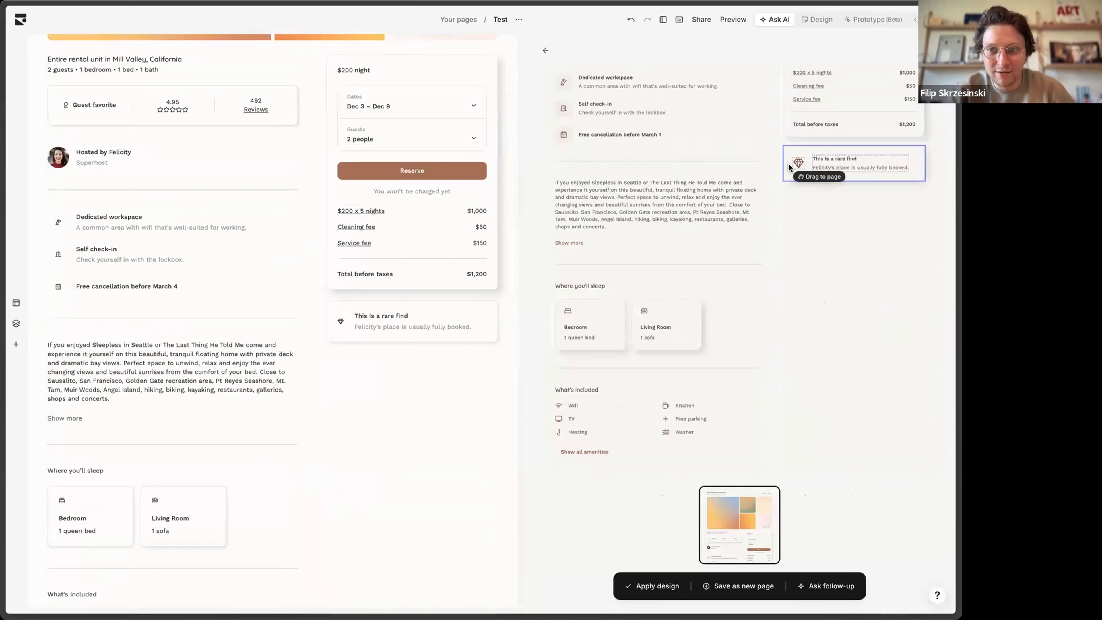
{"action": "scroll", "coordinate": [788, 162], "scroll_direction": "up", "scroll_amount": 1}
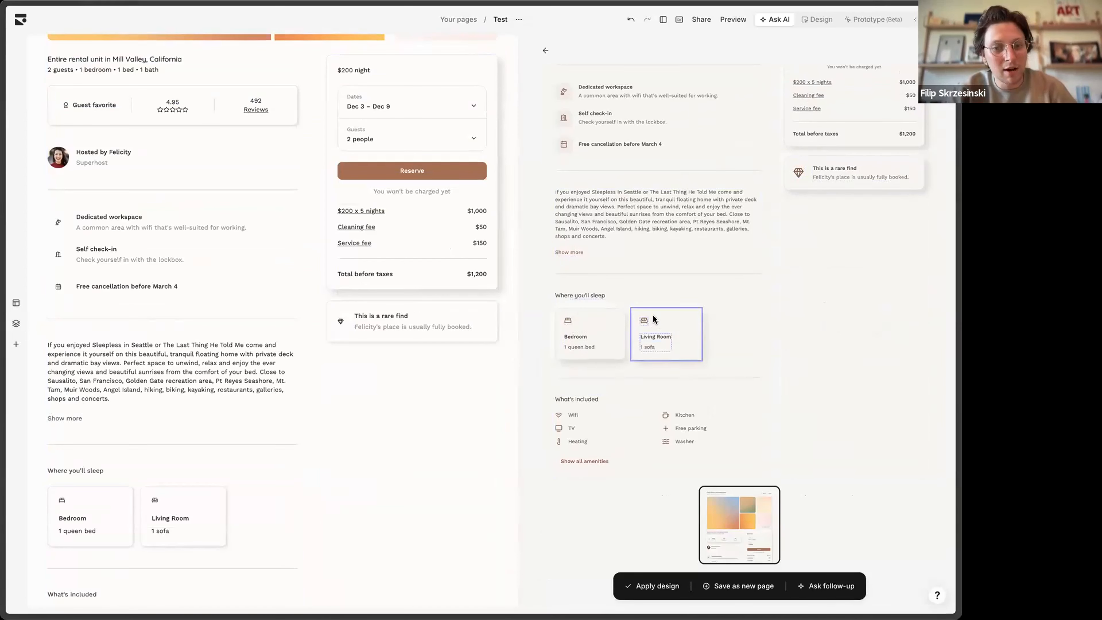
{"action": "scroll", "coordinate": [653, 314], "scroll_direction": "down", "scroll_amount": 1}
Step: Compare the redesign's photos and guest-favorite section with the current page, and apply the AI design to the page
{"action": "scroll", "coordinate": [669, 267], "scroll_direction": "up", "scroll_amount": 5}
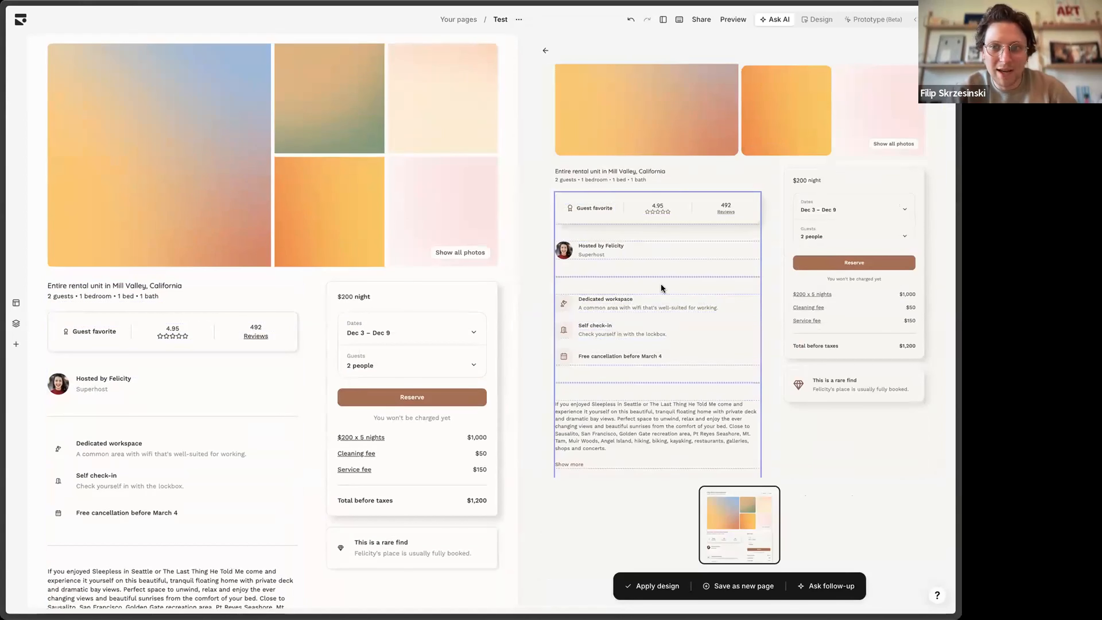
{"action": "scroll", "coordinate": [660, 284], "scroll_direction": "up", "scroll_amount": 3}
{"action": "scroll", "coordinate": [660, 284], "scroll_direction": "down", "scroll_amount": 2}
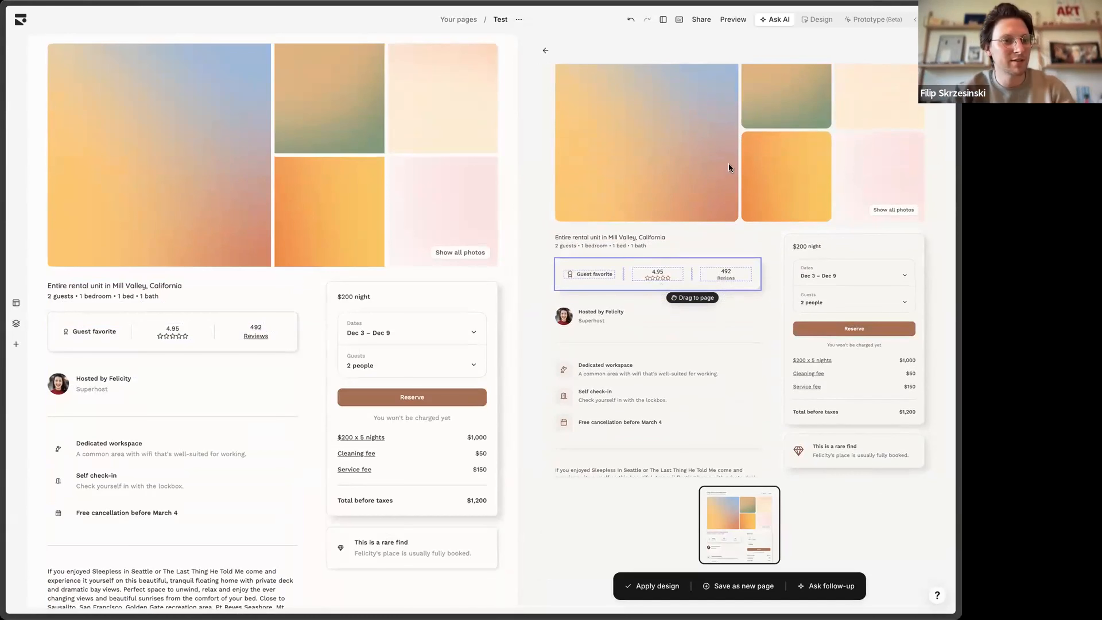
{"action": "scroll", "coordinate": [734, 369], "scroll_direction": "up", "scroll_amount": 2}
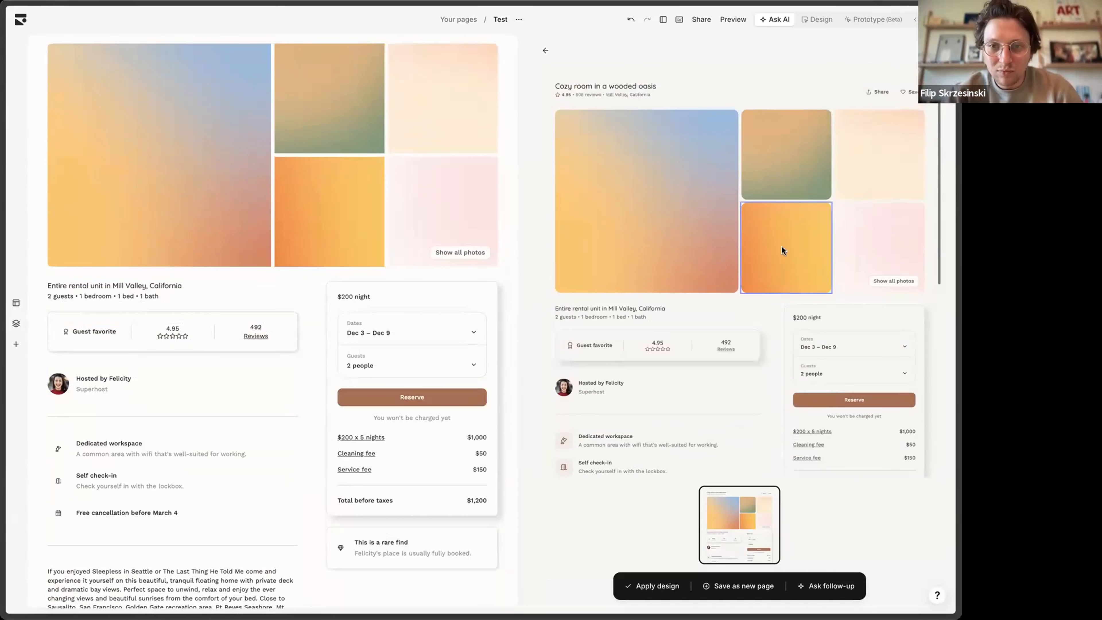
{"action": "left_click", "coordinate": [667, 590]}
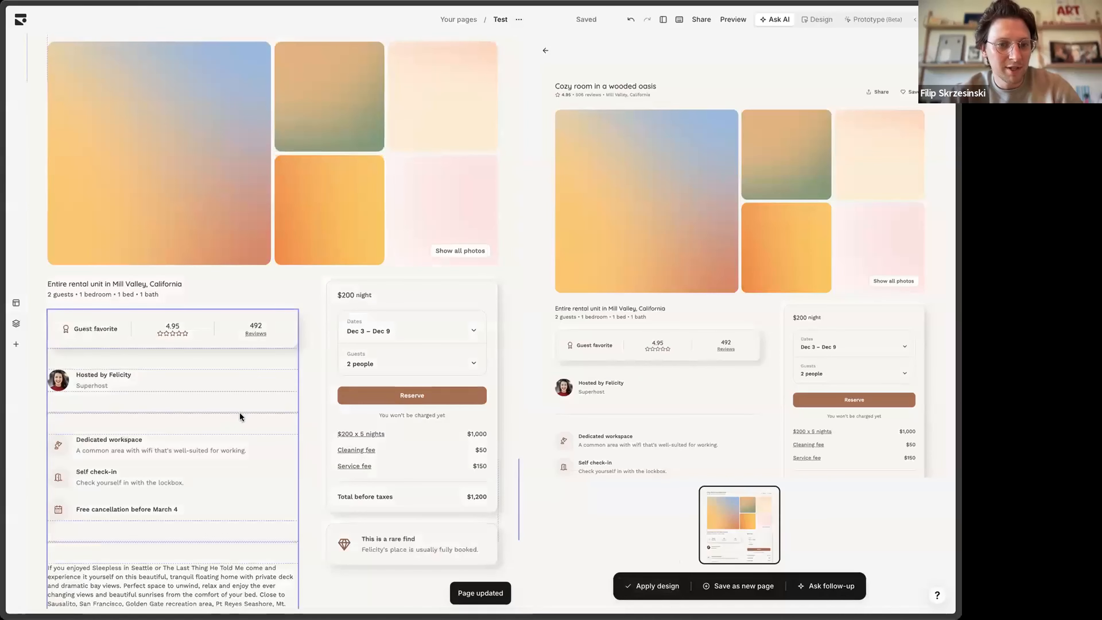
Step: Switch to design mode and inspect the style settings of the $200 night booking card, guest-favorite card, orange photo and surrounding stacks
{"action": "left_click", "coordinate": [817, 19]}
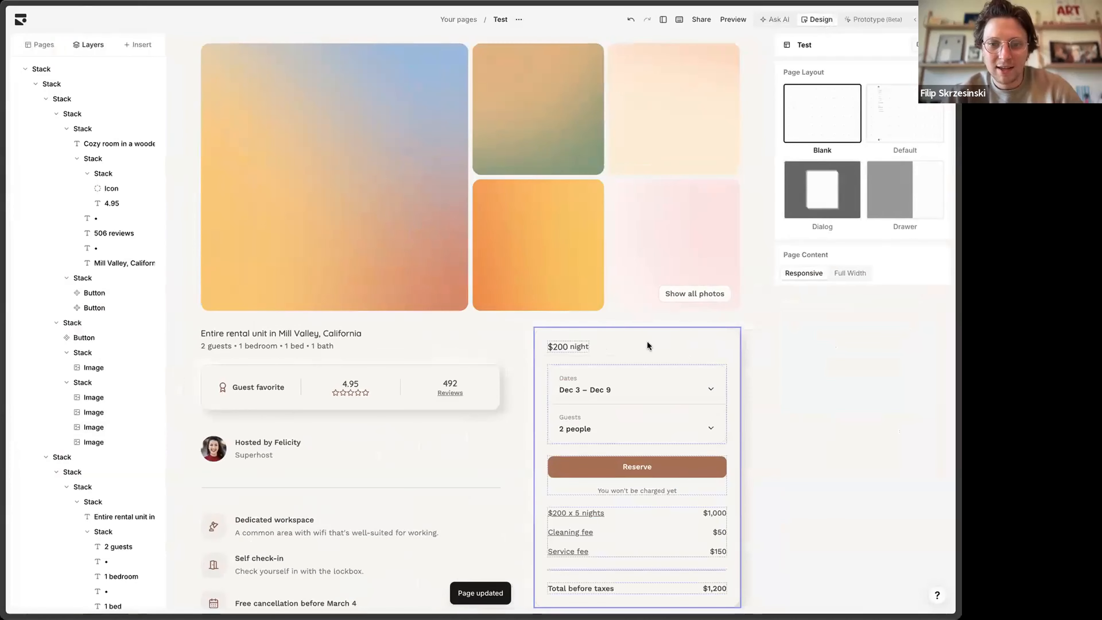
{"action": "left_click", "coordinate": [602, 331]}
{"action": "scroll", "coordinate": [879, 295], "scroll_direction": "down", "scroll_amount": 2}
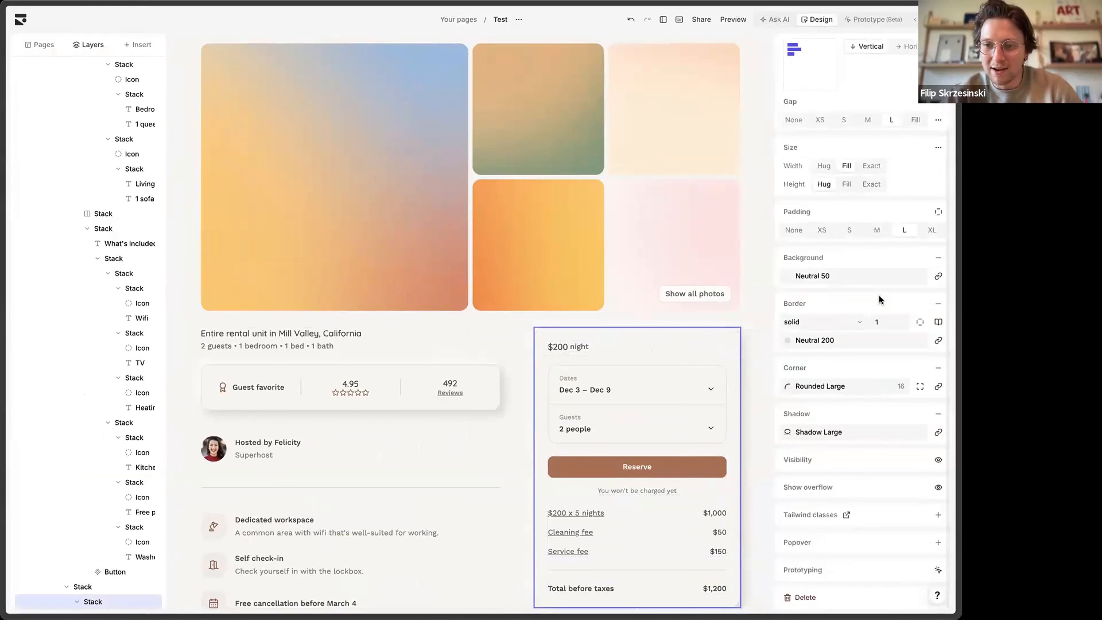
{"action": "left_click", "coordinate": [497, 375]}
{"action": "scroll", "coordinate": [820, 473], "scroll_direction": "down", "scroll_amount": 3}
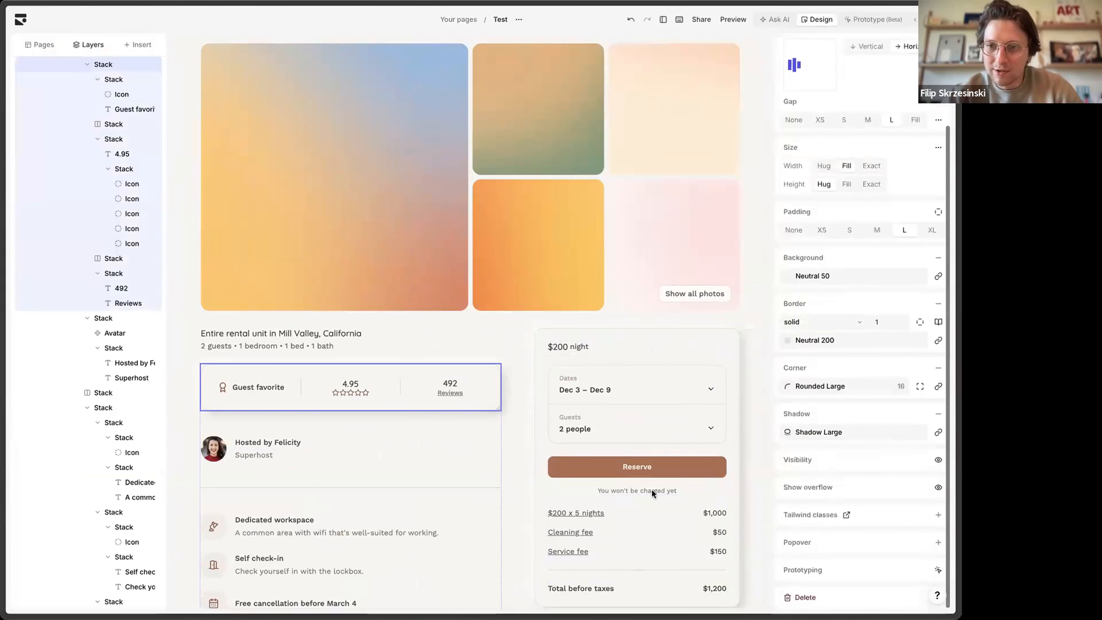
{"action": "left_click", "coordinate": [516, 288]}
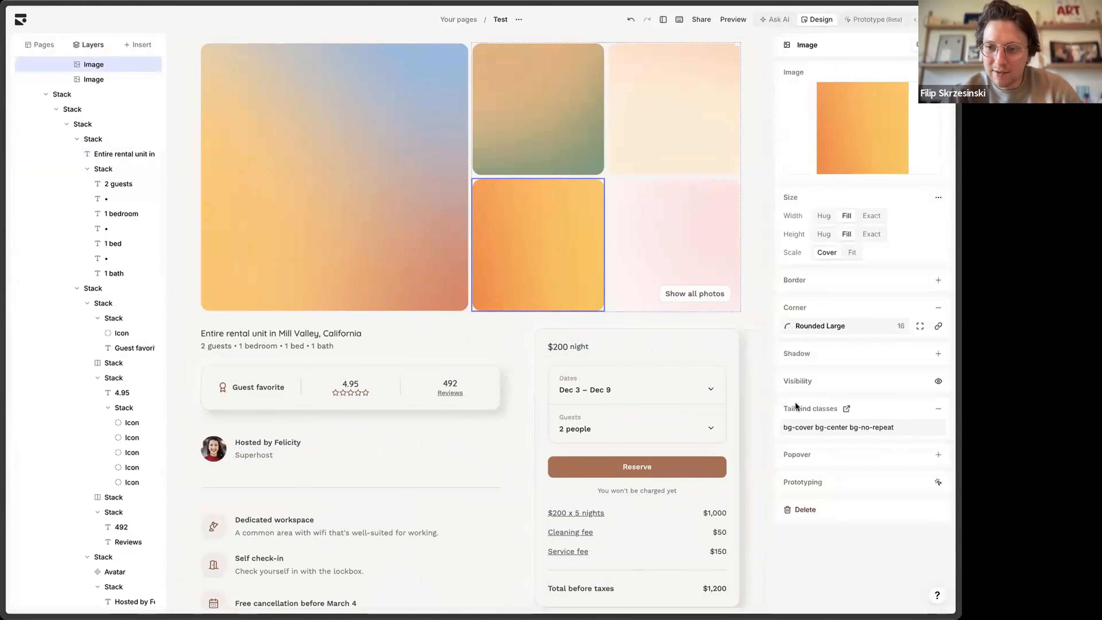
{"action": "left_click", "coordinate": [513, 434]}
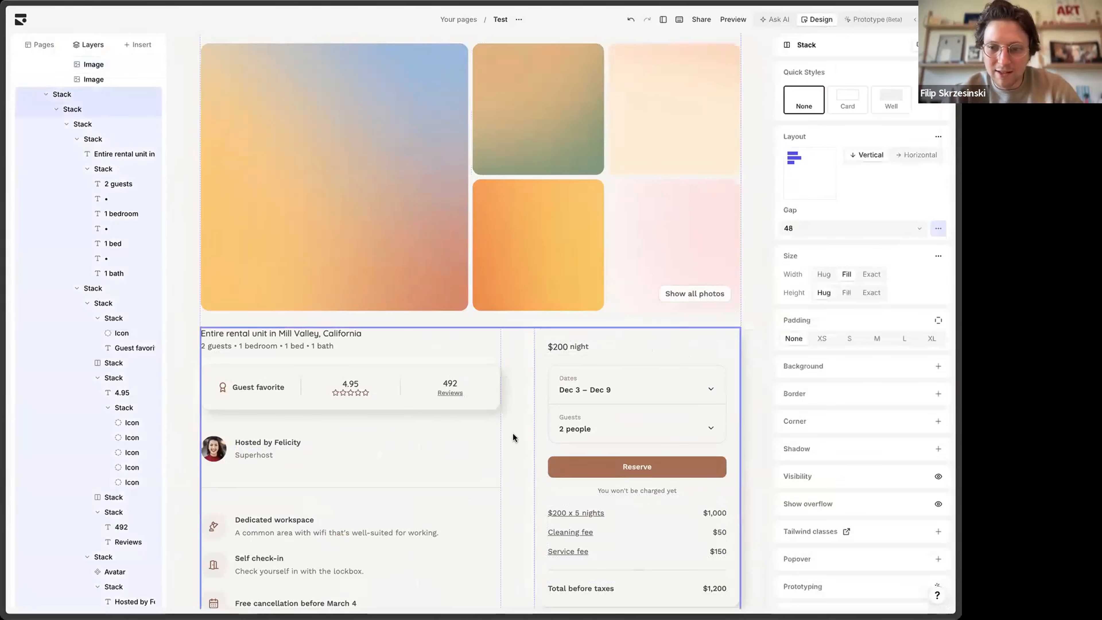
{"action": "left_click", "coordinate": [521, 322]}
Step: Inspect the styles of the "Where you'll sleep" heading, the gem icon and the "This is a rare find" card
{"action": "scroll", "coordinate": [525, 317], "scroll_direction": "down", "scroll_amount": 10}
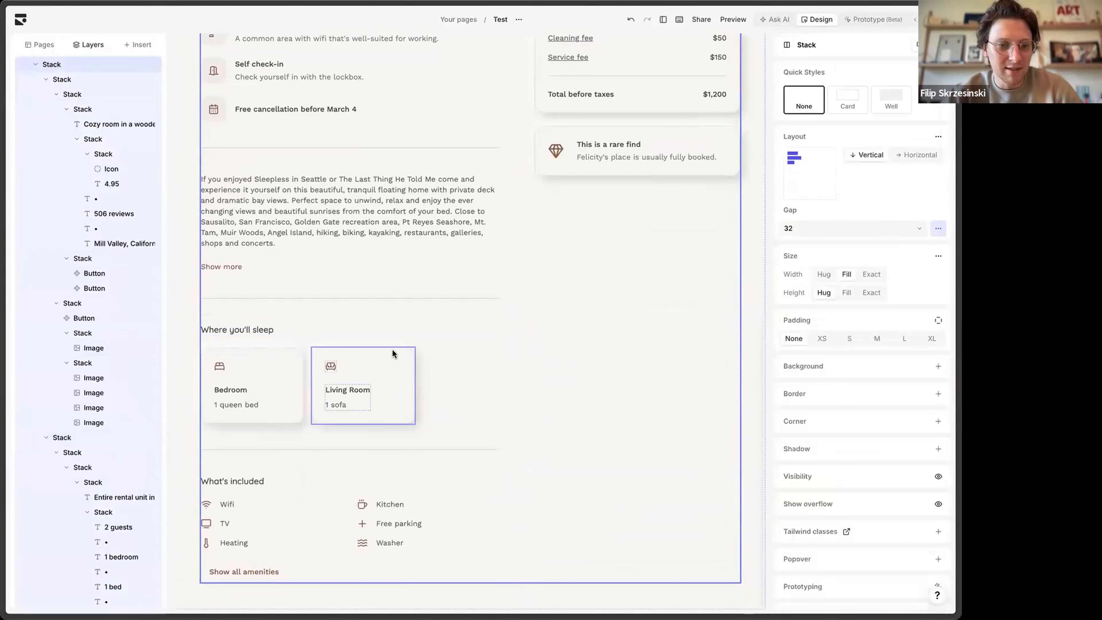
{"action": "double_click", "coordinate": [249, 330]}
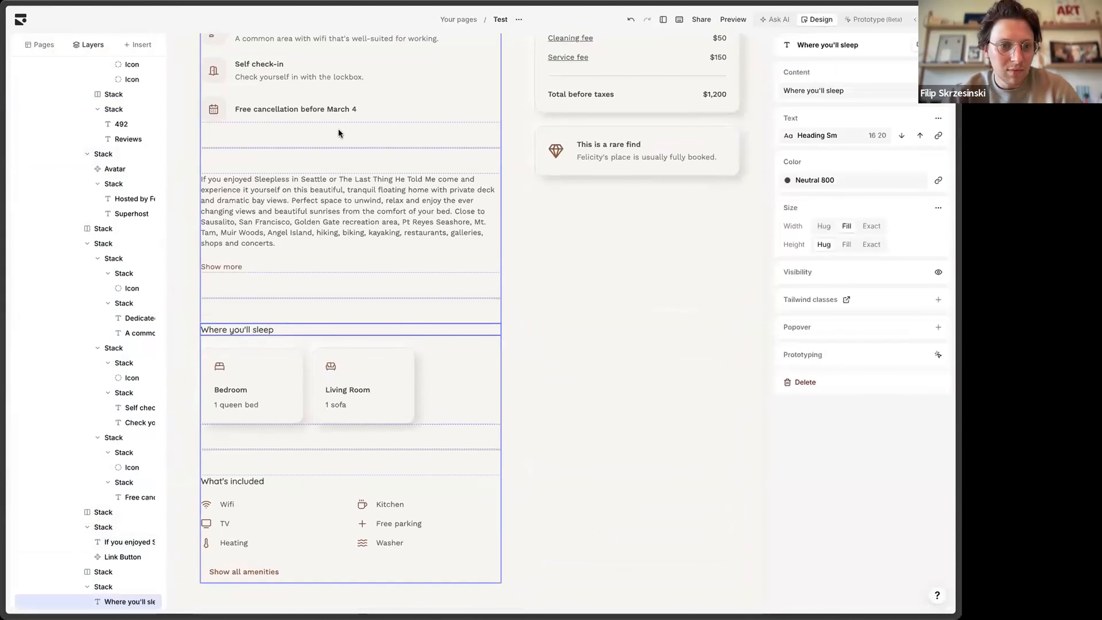
{"action": "left_click", "coordinate": [557, 158]}
{"action": "left_click", "coordinate": [557, 153]}
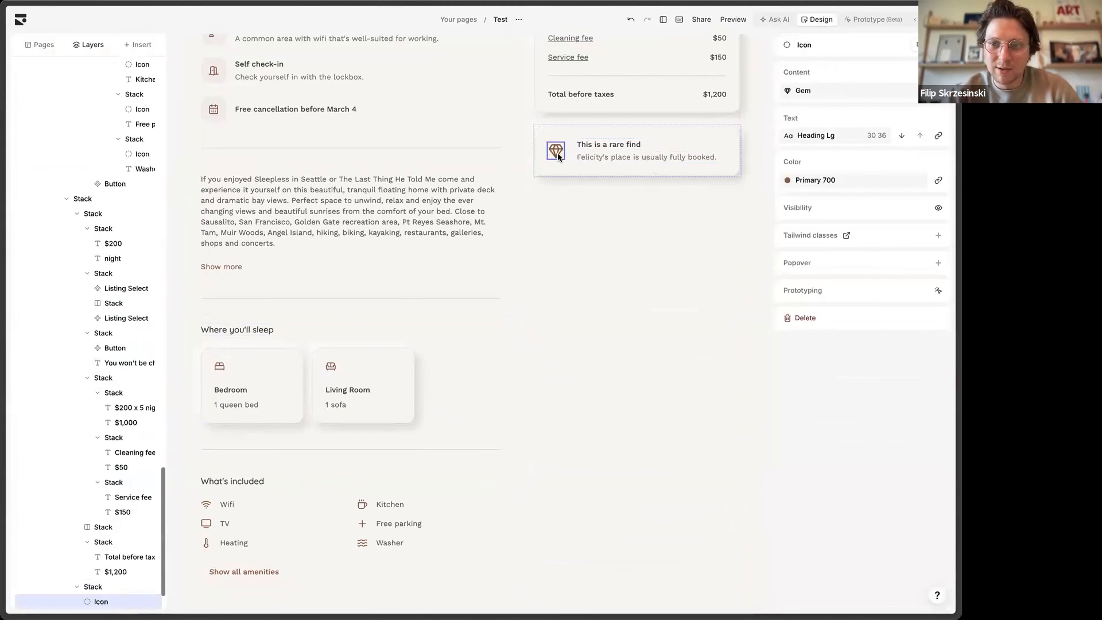
{"action": "left_click", "coordinate": [579, 133]}
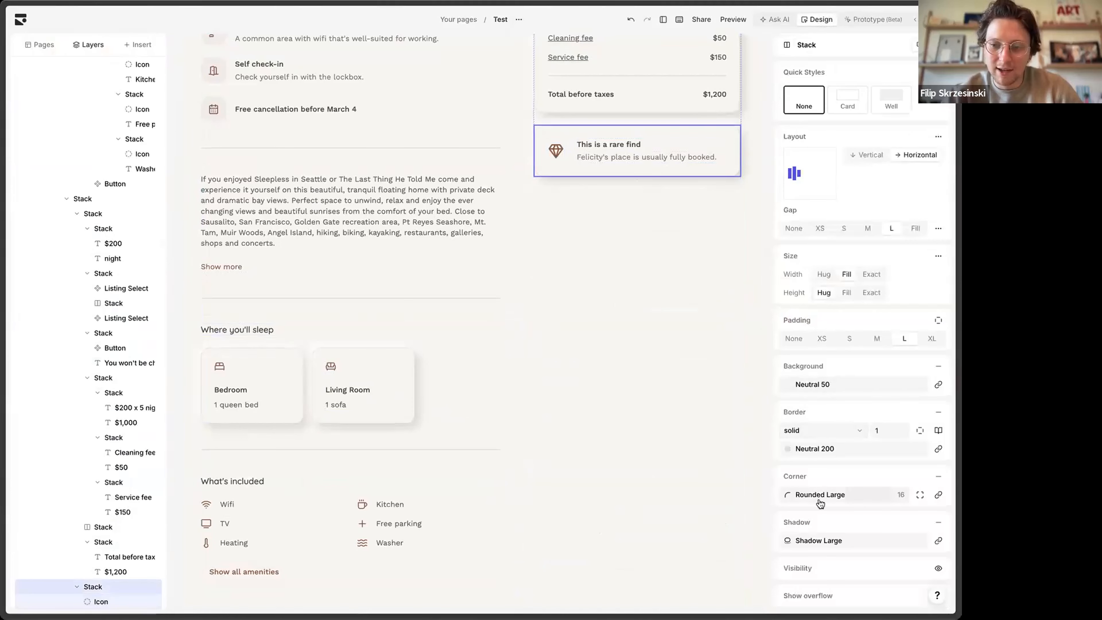
Step: Check the guest-favorite card's style settings again, clear the selection and look over the restyled page down to the amenities
{"action": "scroll", "coordinate": [690, 282], "scroll_direction": "up", "scroll_amount": 10}
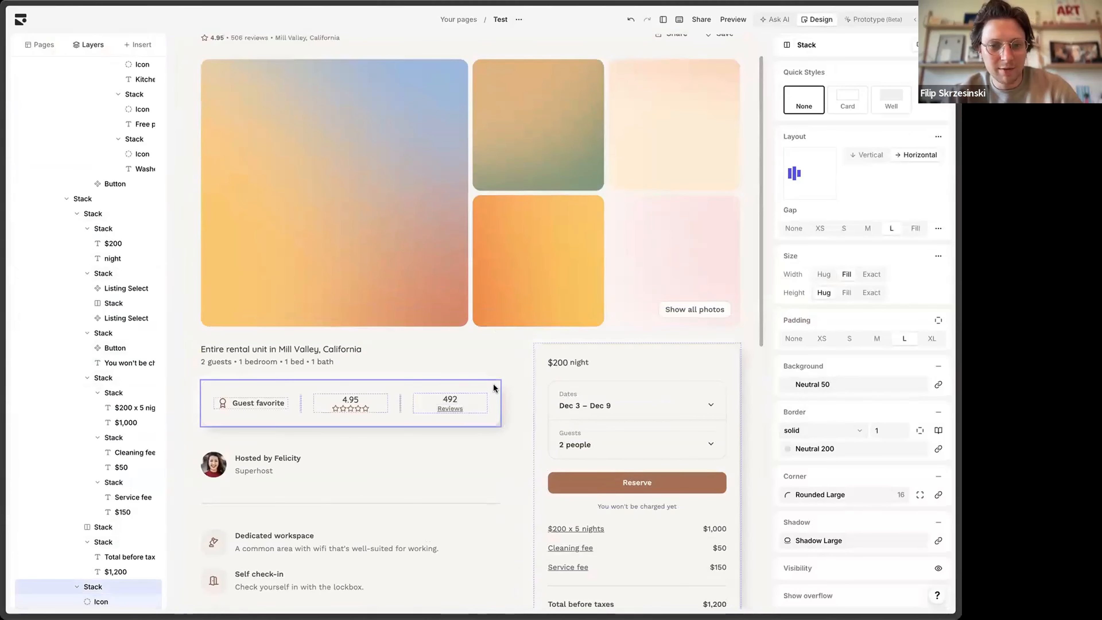
{"action": "left_click", "coordinate": [493, 383]}
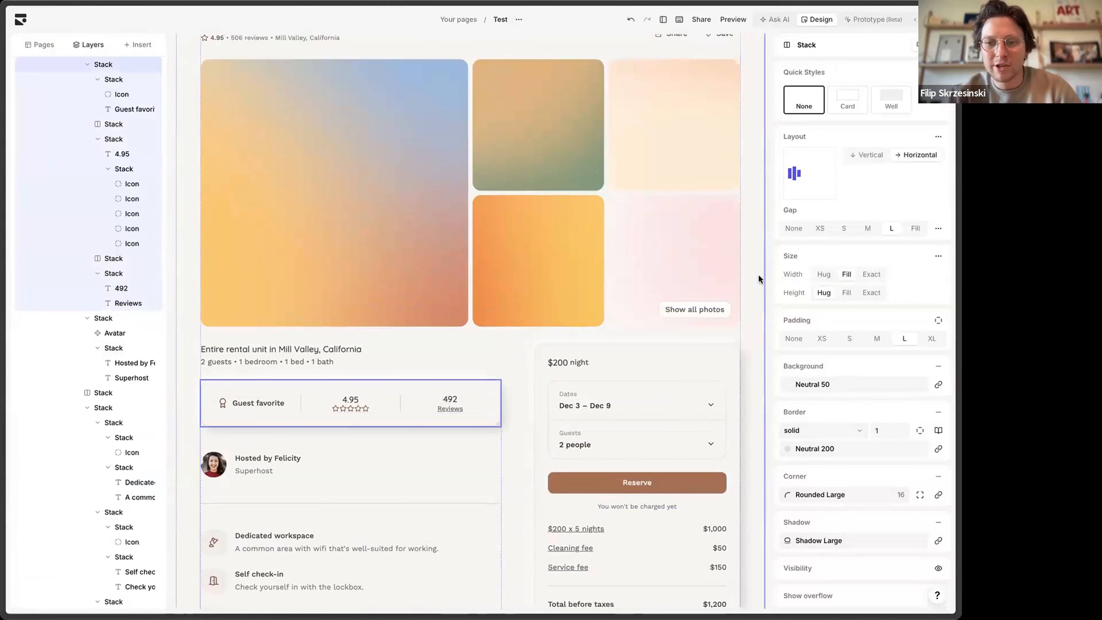
{"action": "left_click", "coordinate": [768, 277]}
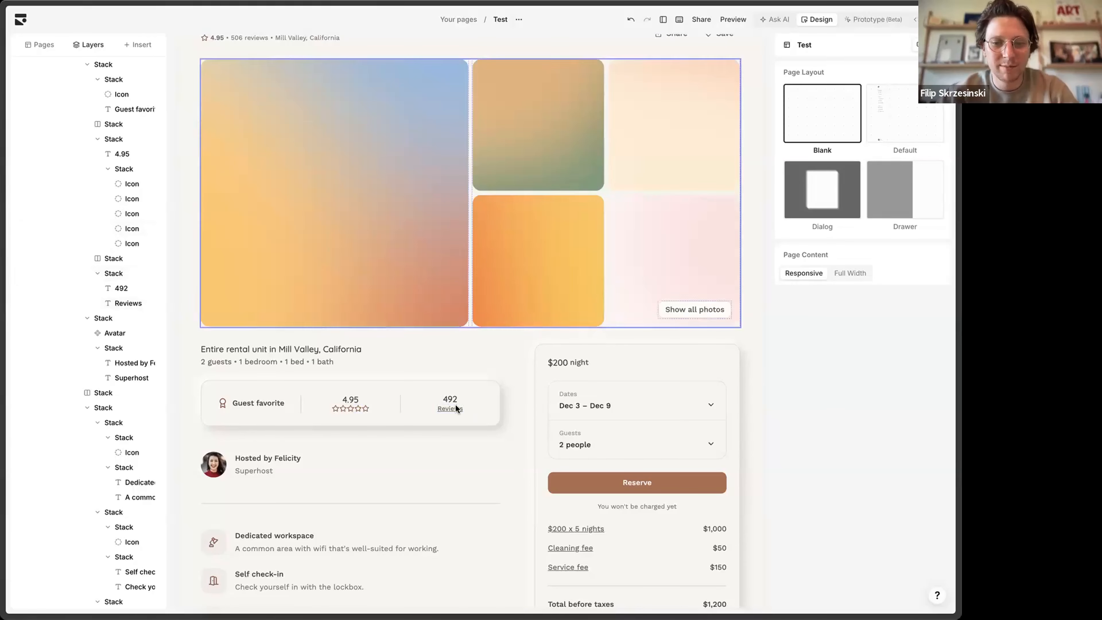
{"action": "scroll", "coordinate": [455, 409], "scroll_direction": "down", "scroll_amount": 10}
{"action": "scroll", "coordinate": [455, 408], "scroll_direction": "up", "scroll_amount": 3}
{"action": "scroll", "coordinate": [455, 405], "scroll_direction": "down", "scroll_amount": 3}
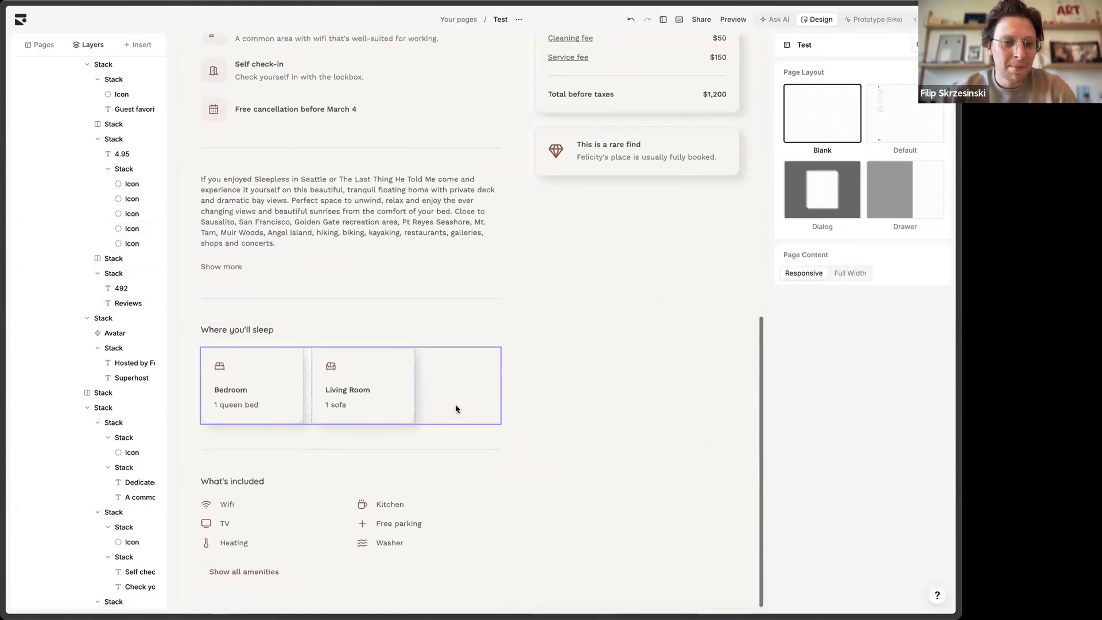
{"action": "scroll", "coordinate": [595, 212], "scroll_direction": "up", "scroll_amount": 12}
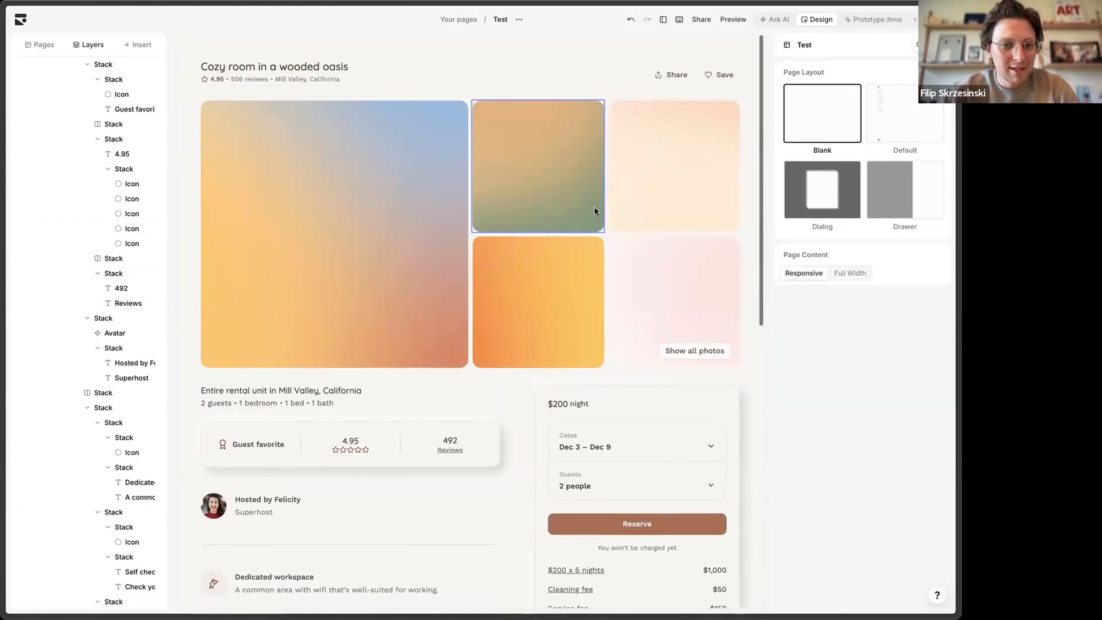
Step: Rename the Test page as Listings Page
{"action": "mouse_move", "coordinate": [2, 326]}
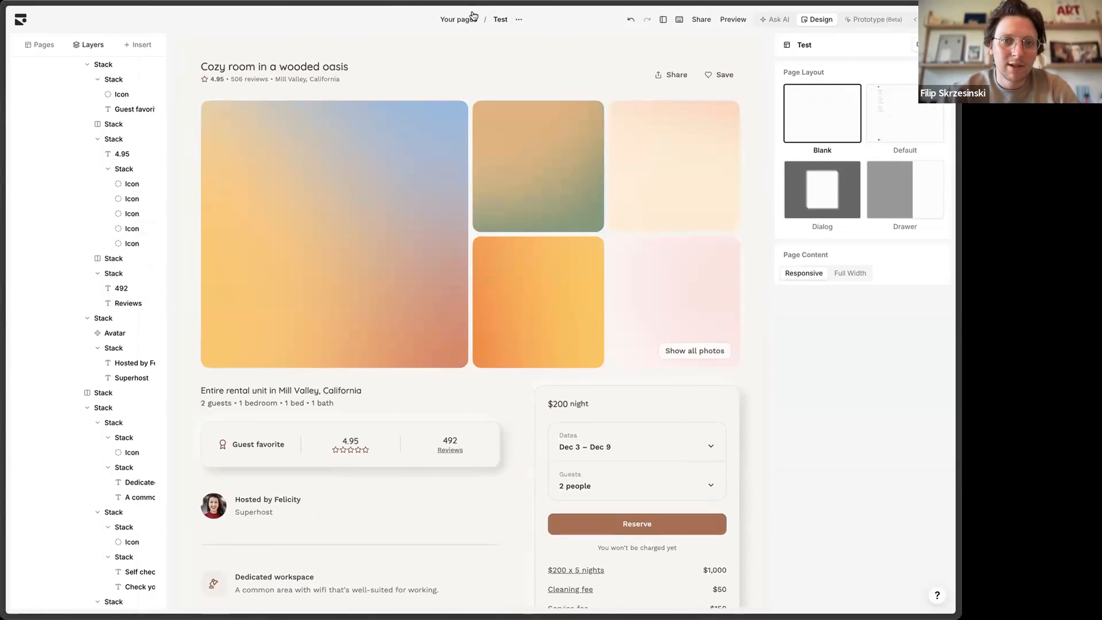
{"action": "double_click", "coordinate": [478, 26]}
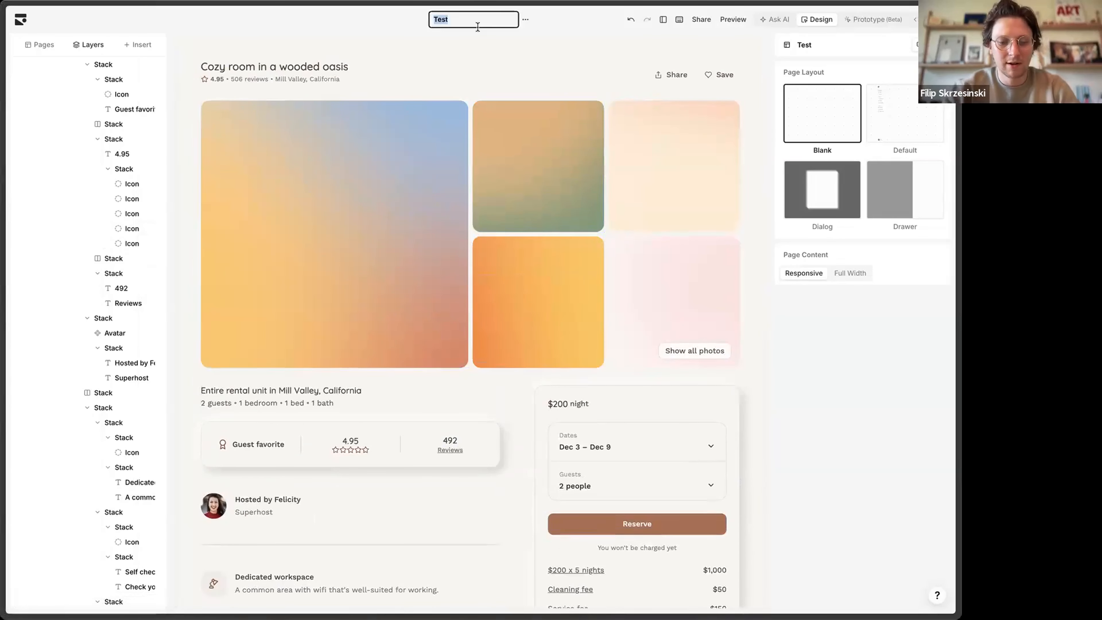
{"action": "type", "text": "Listing Pa"}
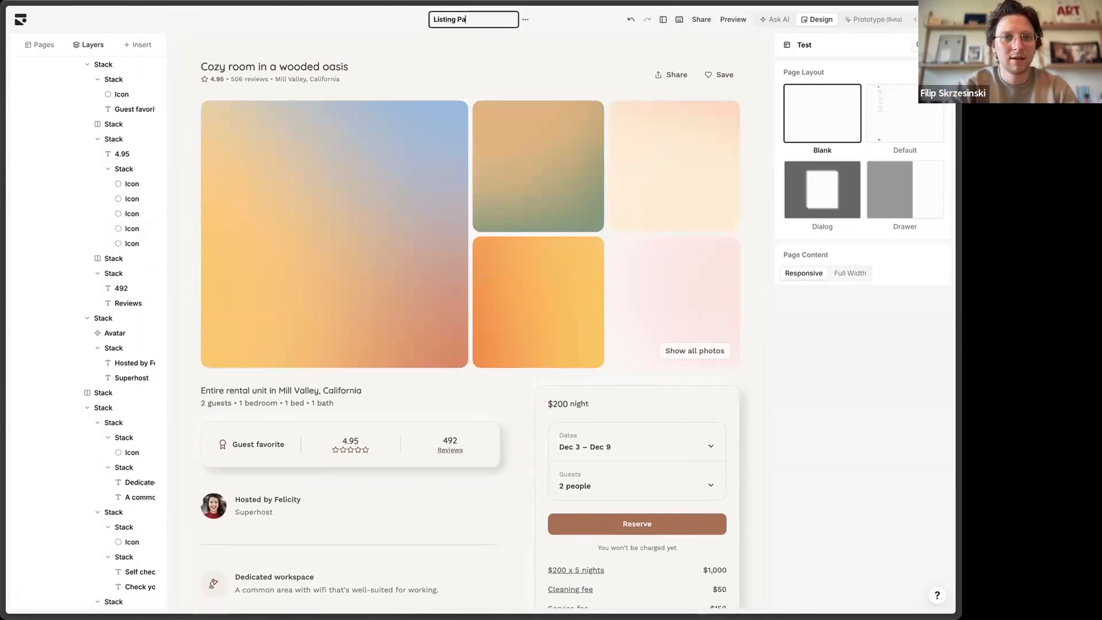
{"action": "type", "text": "ge"}
{"action": "key", "text": "Return"}
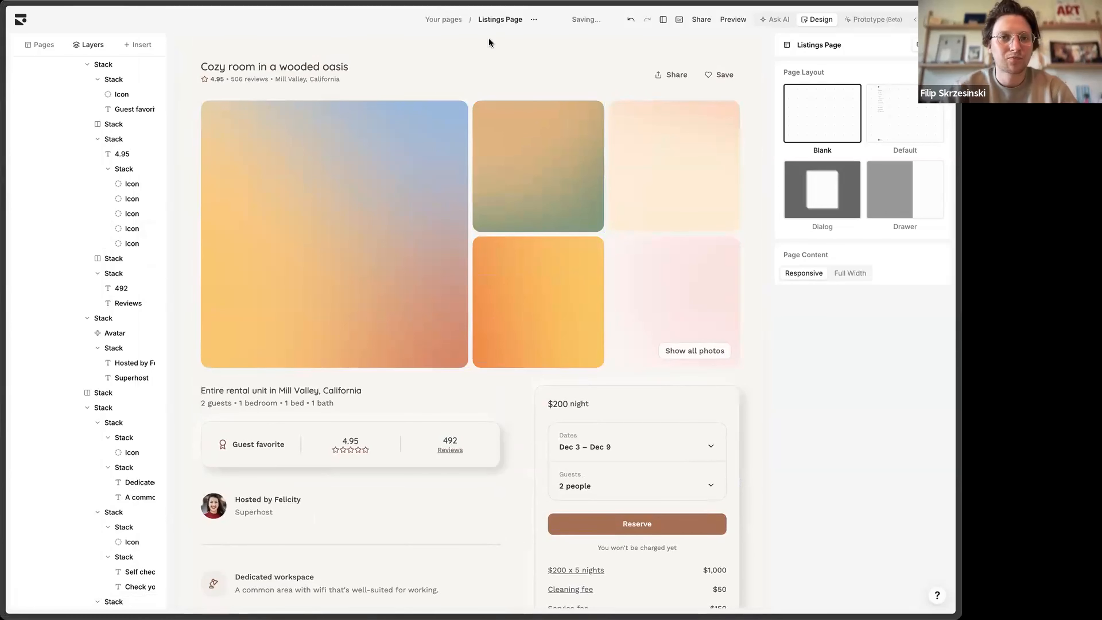
Step: Look over the project's pages overview, including the Workshop flow, and reopen Listings Page
{"action": "left_click", "coordinate": [442, 19]}
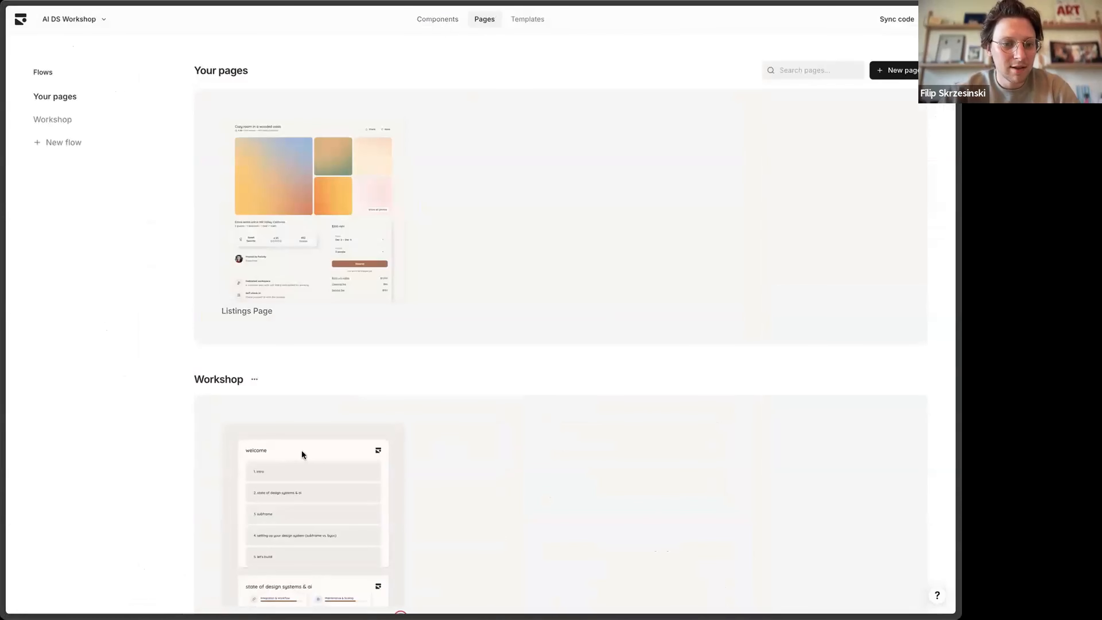
{"action": "scroll", "coordinate": [394, 261], "scroll_direction": "down", "scroll_amount": 2}
{"action": "scroll", "coordinate": [393, 261], "scroll_direction": "up", "scroll_amount": 2}
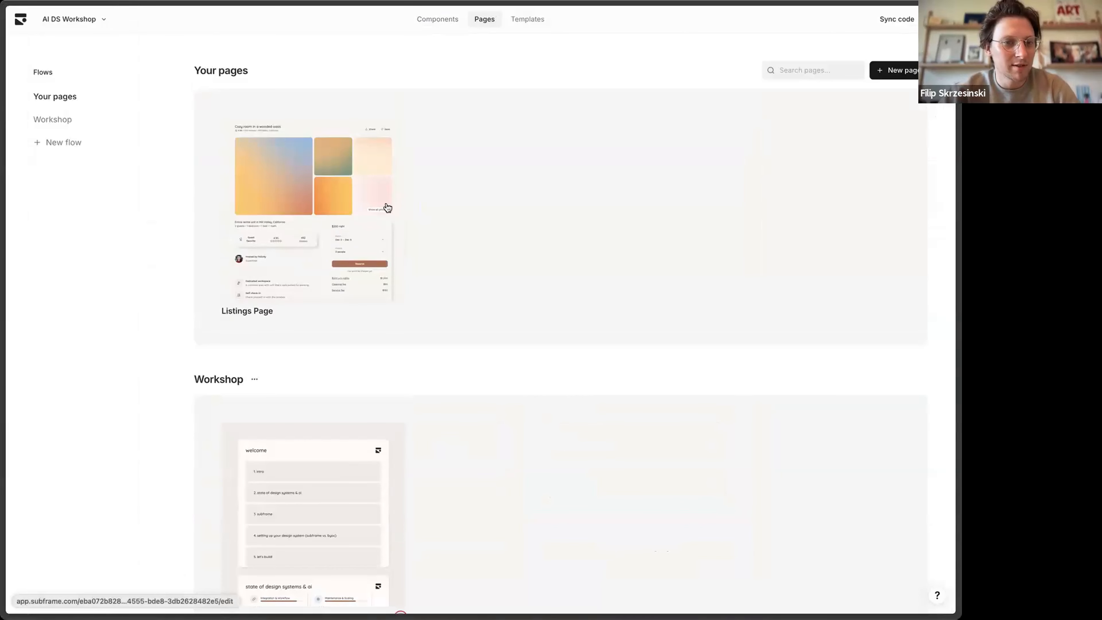
{"action": "left_click", "coordinate": [370, 215]}
Step: Start creating a component from the Bedroom card under "Where you'll sleep" and name it Property Card
{"action": "scroll", "coordinate": [539, 302], "scroll_direction": "down", "scroll_amount": 6}
{"action": "scroll", "coordinate": [540, 302], "scroll_direction": "down", "scroll_amount": 5}
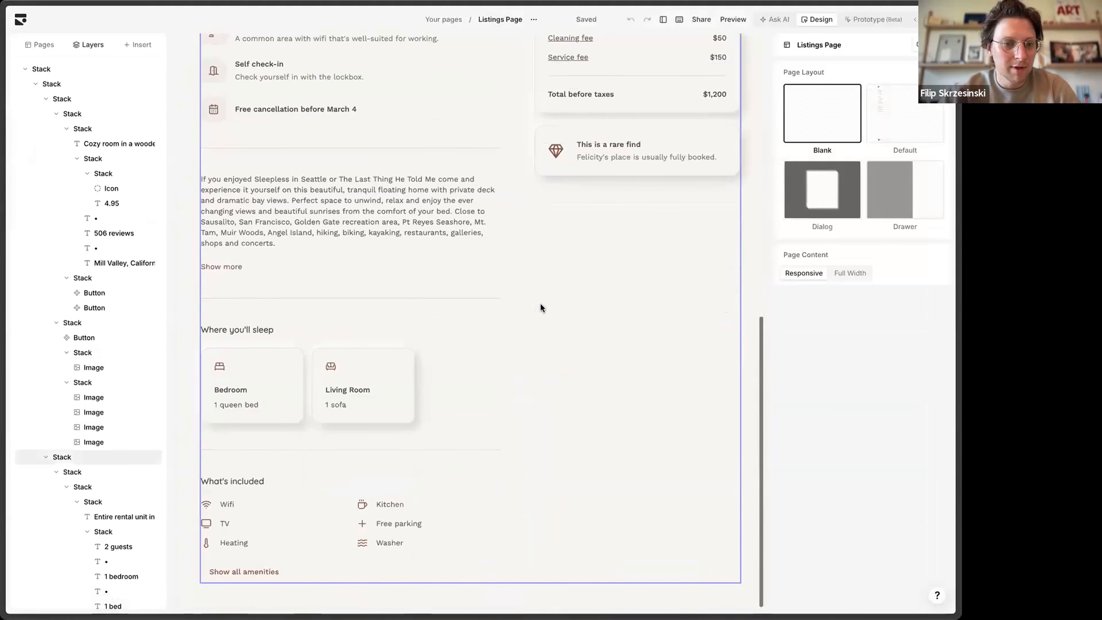
{"action": "left_click", "coordinate": [300, 351]}
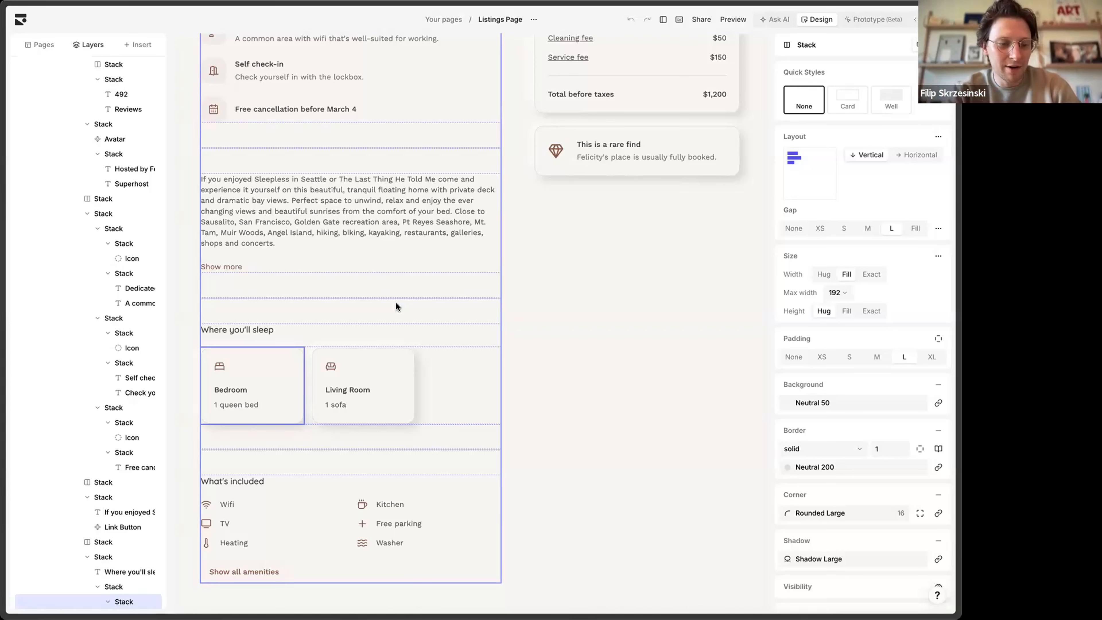
{"action": "right_click", "coordinate": [291, 354]}
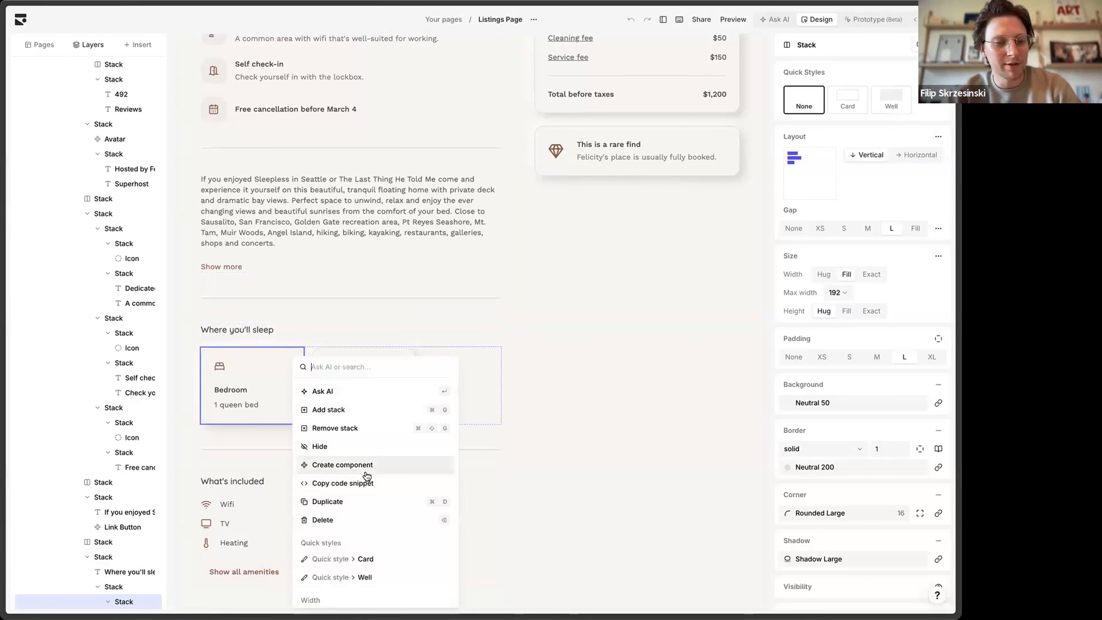
{"action": "left_click", "coordinate": [366, 467]}
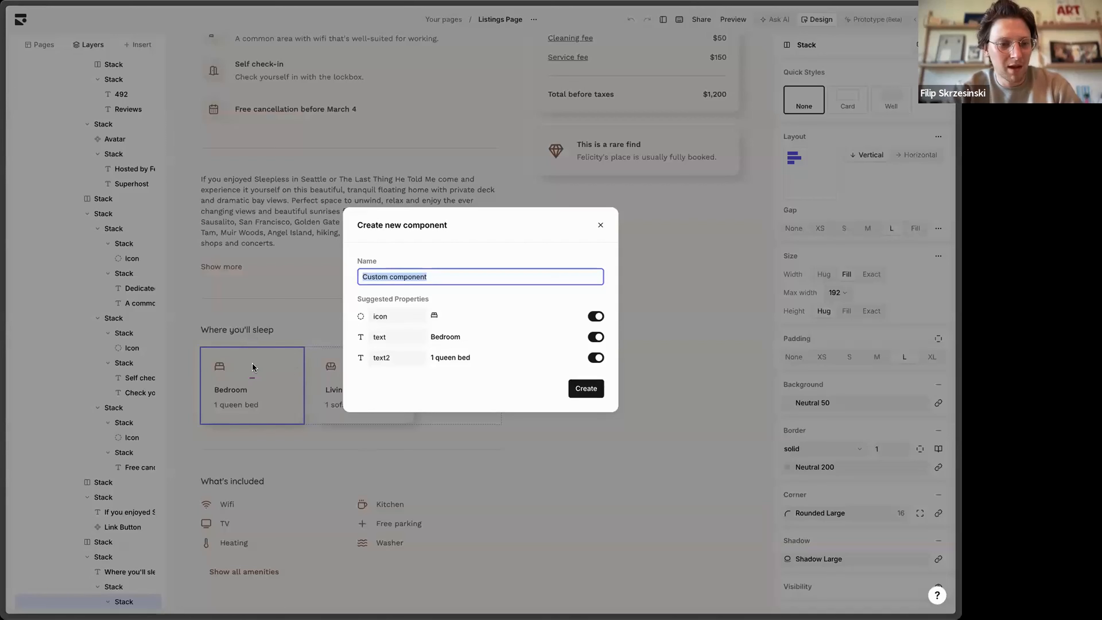
{"action": "type", "text": "P"}
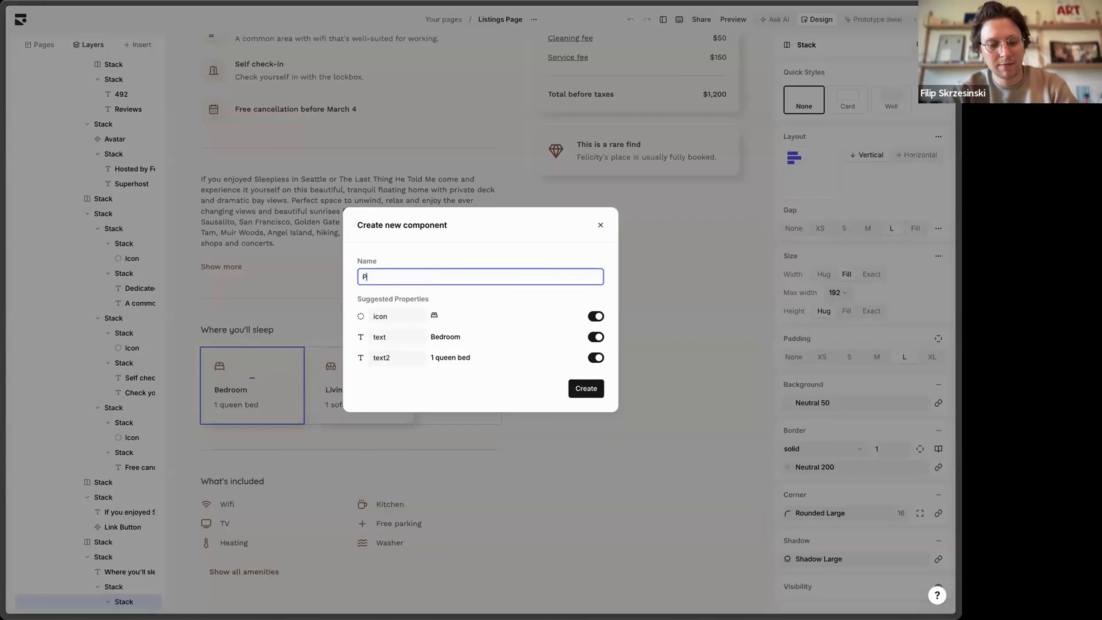
{"action": "type", "text": "roeerty "}
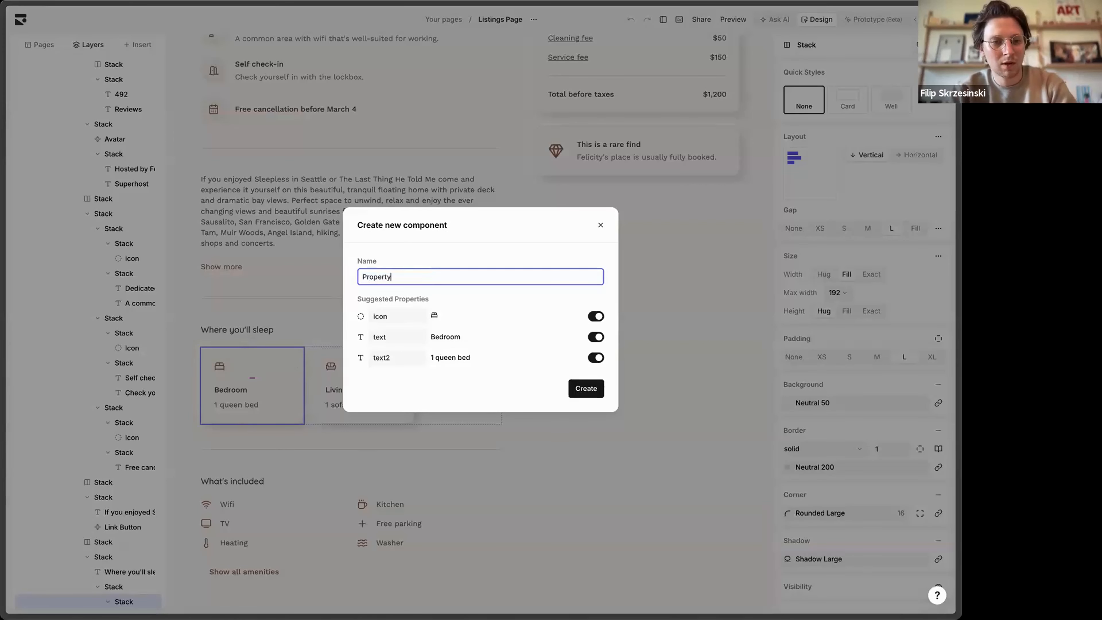
{"action": "type", "text": "Card"}
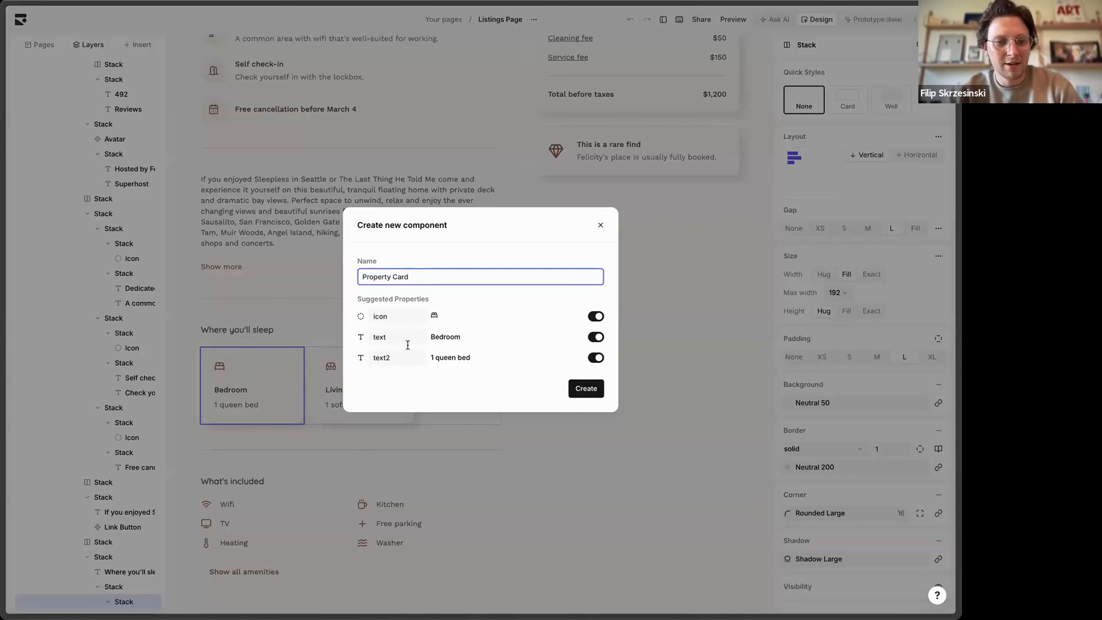
{"action": "left_click_drag", "start_coordinate": [410, 297], "coordinate": [534, 295]}
{"action": "left_click", "coordinate": [535, 295]}
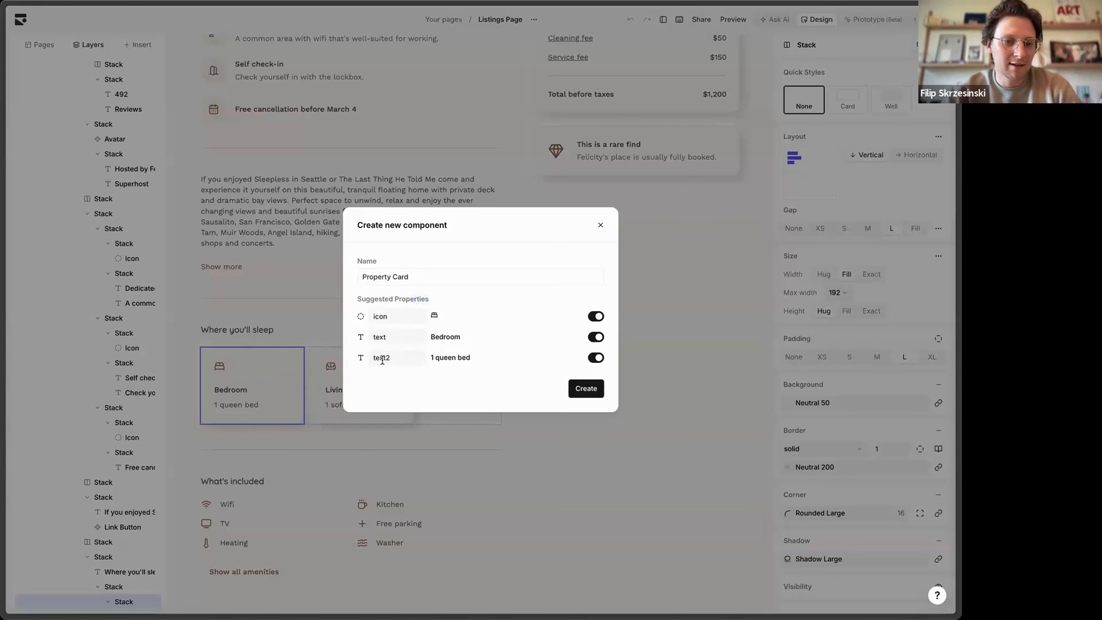
Step: Rename the suggested text properties as title and subtitle, then create the Property Card component
{"action": "left_click", "coordinate": [399, 337]}
{"action": "type", "text": "title"}
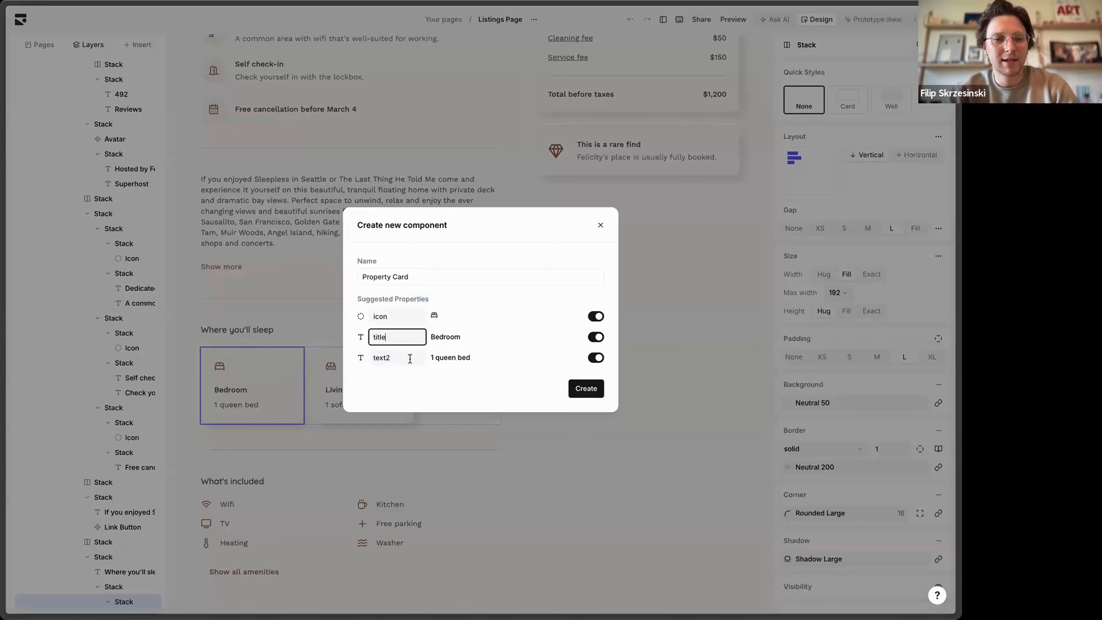
{"action": "left_click", "coordinate": [409, 358]}
{"action": "type", "text": "subtitle"}
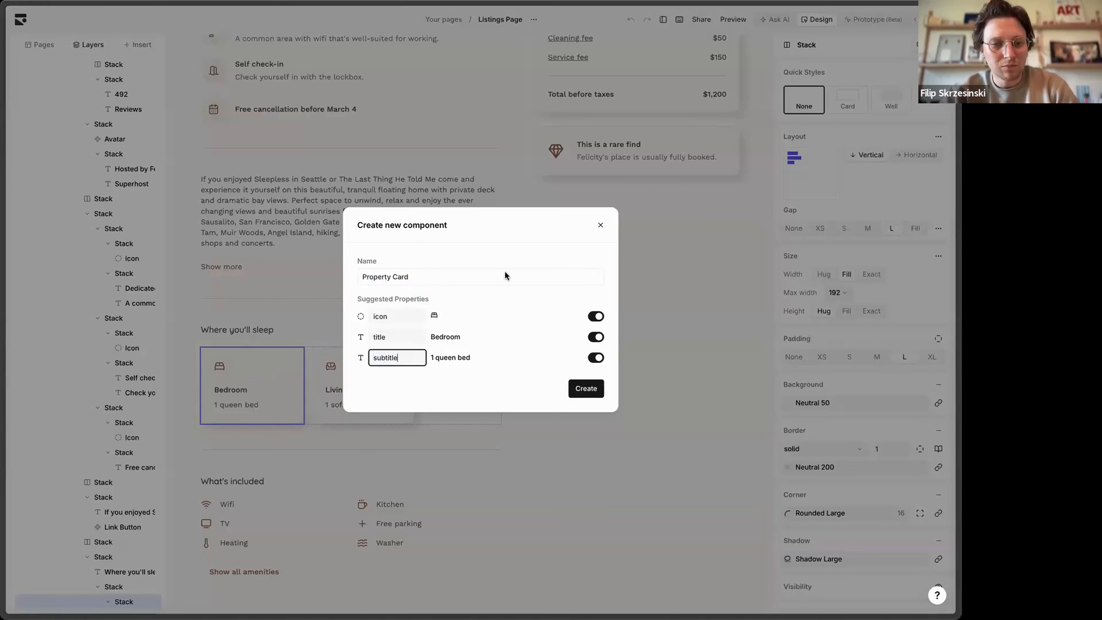
{"action": "left_click", "coordinate": [586, 391]}
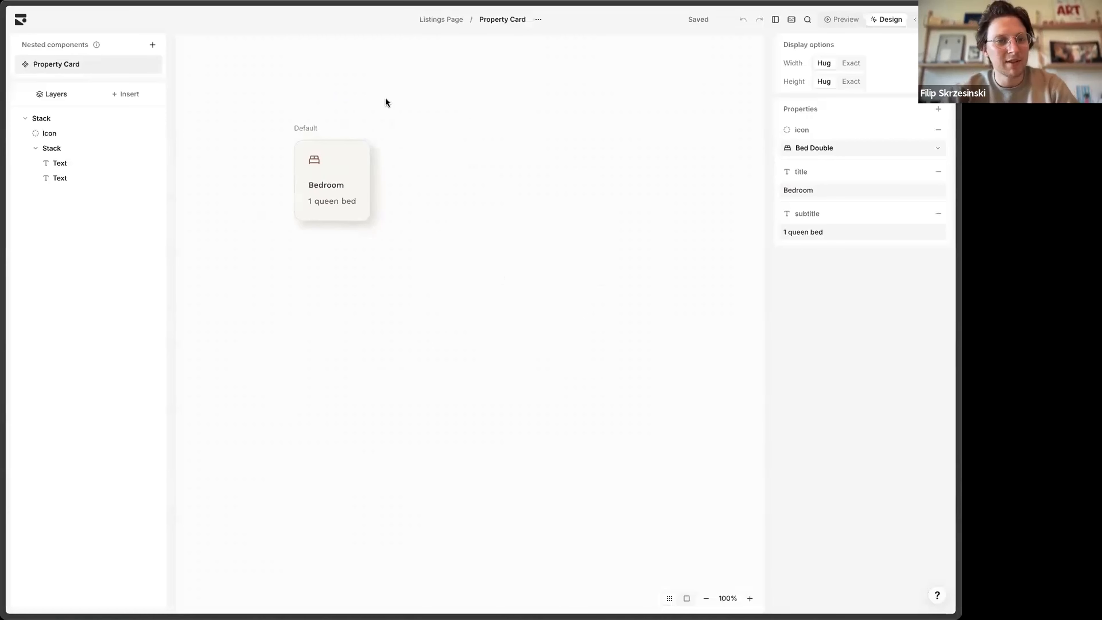
Step: Widen the component's display area to about 252 and look over the default card's style settings
{"action": "left_click", "coordinate": [329, 157]}
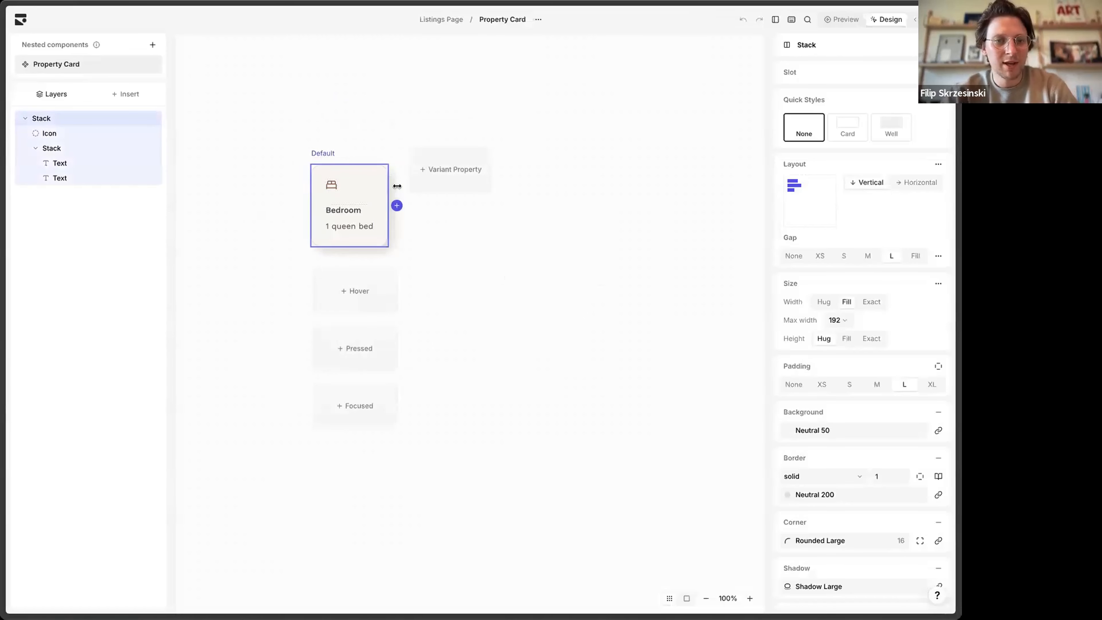
{"action": "left_click_drag", "start_coordinate": [397, 186], "coordinate": [478, 181]}
{"action": "left_click_drag", "start_coordinate": [467, 187], "coordinate": [463, 186]}
{"action": "left_click", "coordinate": [326, 153]}
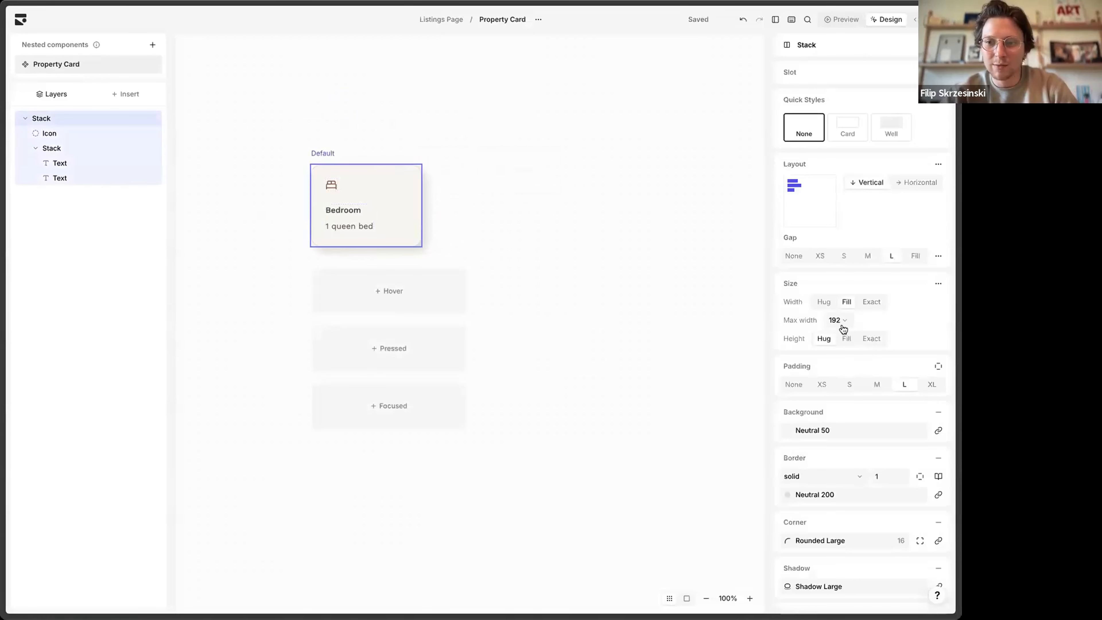
{"action": "scroll", "coordinate": [818, 456], "scroll_direction": "down", "scroll_amount": 3}
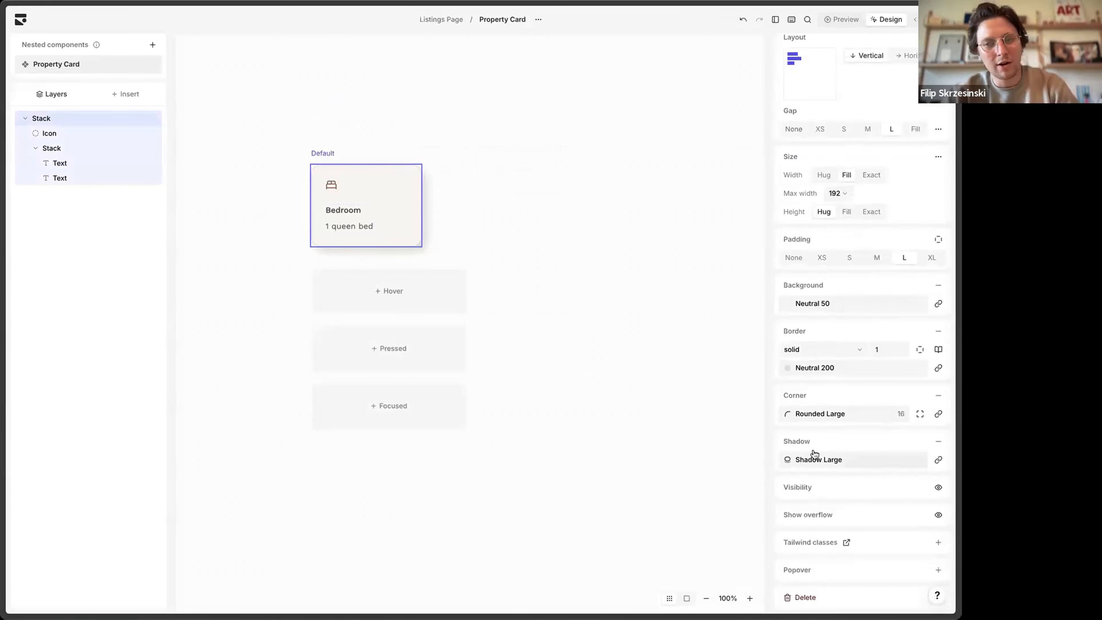
{"action": "scroll", "coordinate": [812, 454], "scroll_direction": "up", "scroll_amount": 3}
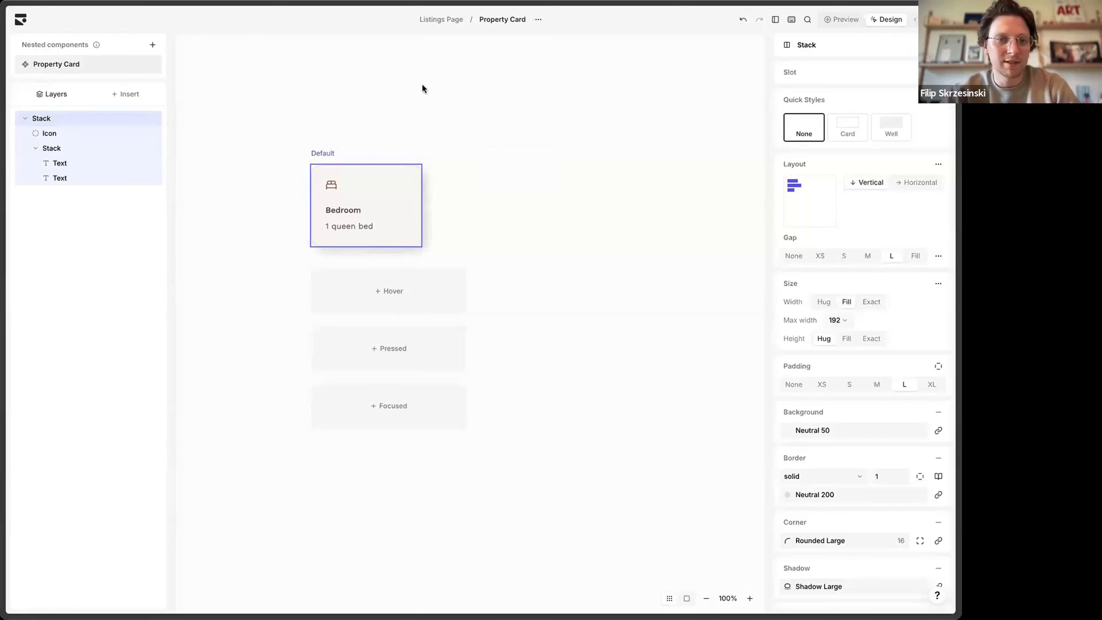
Step: Set the width of the stack holding the title and subtitle to Fill
{"action": "left_click", "coordinate": [517, 317]}
{"action": "left_click", "coordinate": [370, 210]}
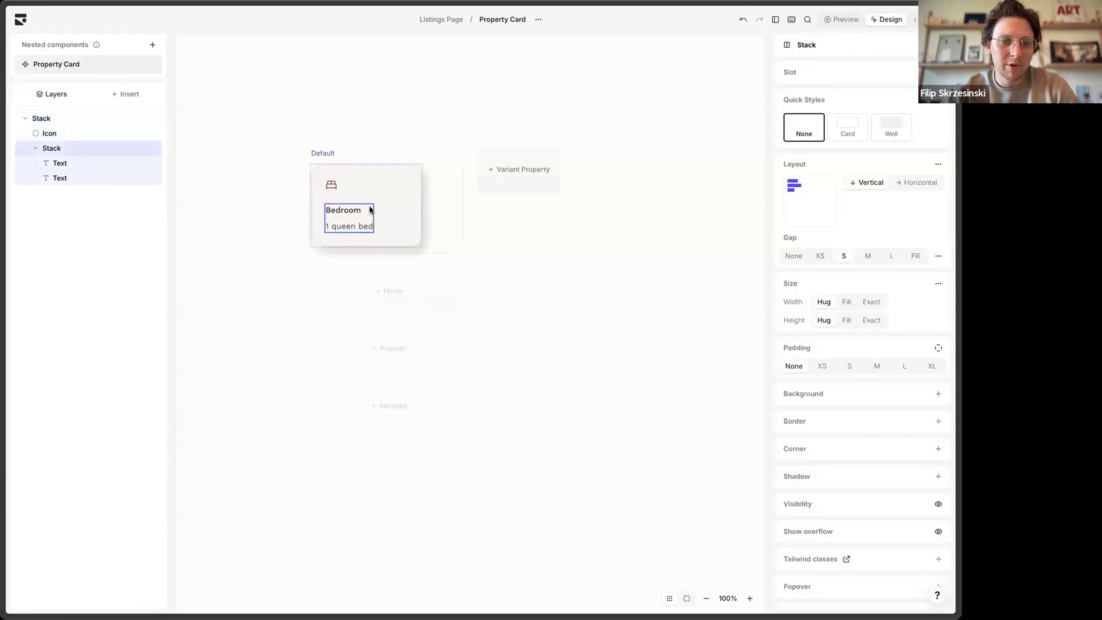
{"action": "left_click", "coordinate": [847, 302]}
{"action": "left_click", "coordinate": [524, 118]}
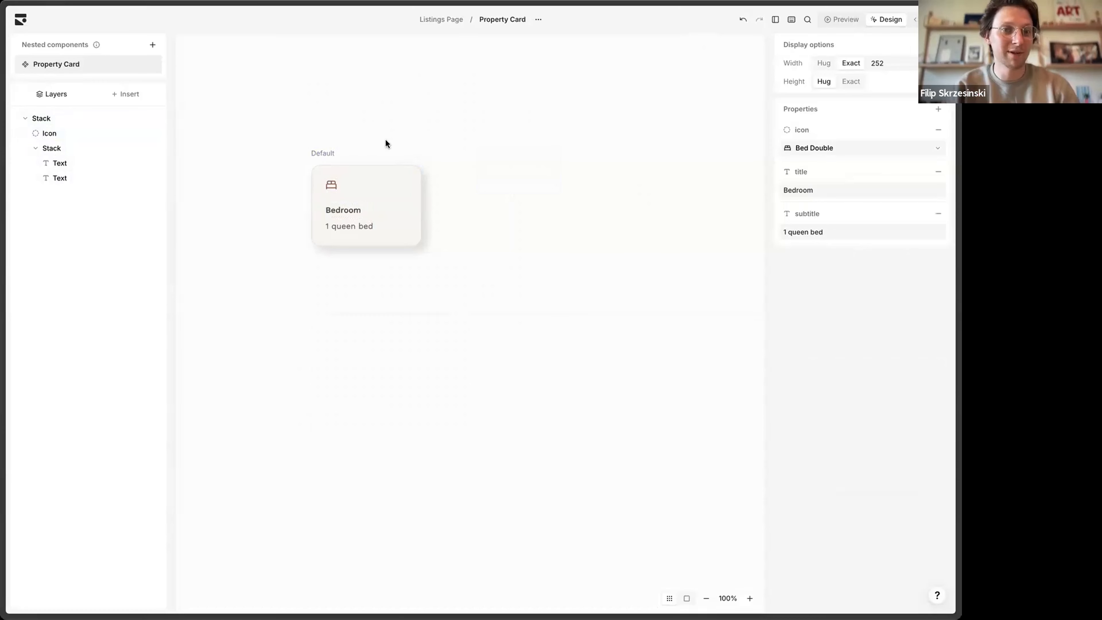
Step: Add a hover state to the default Property Card and set its background to Neutral 100
{"action": "left_click", "coordinate": [321, 153]}
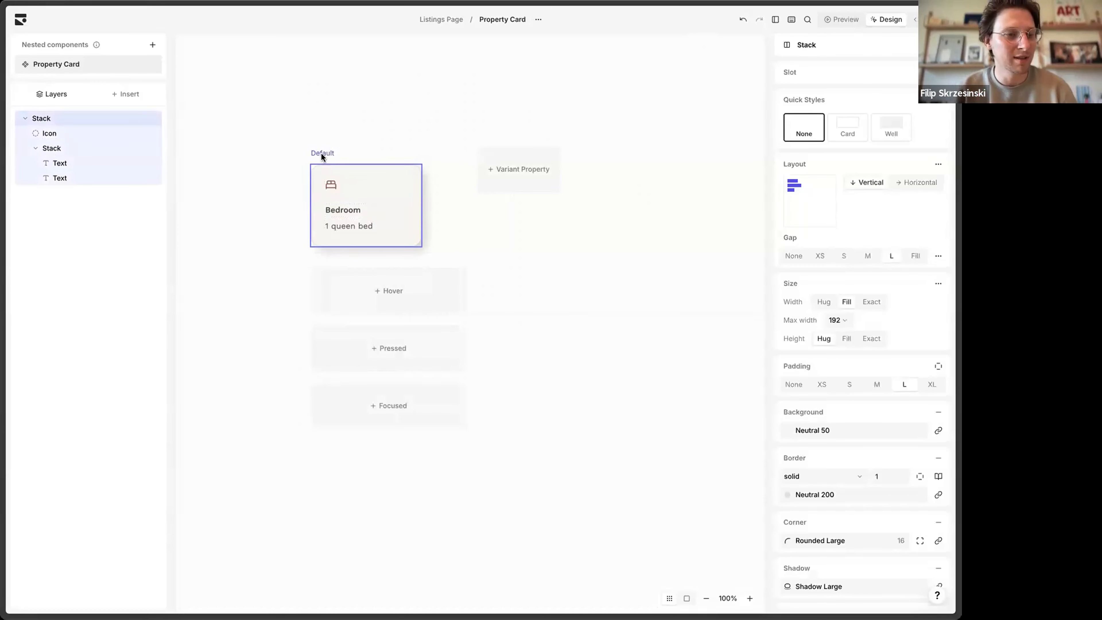
{"action": "left_click", "coordinate": [419, 282]}
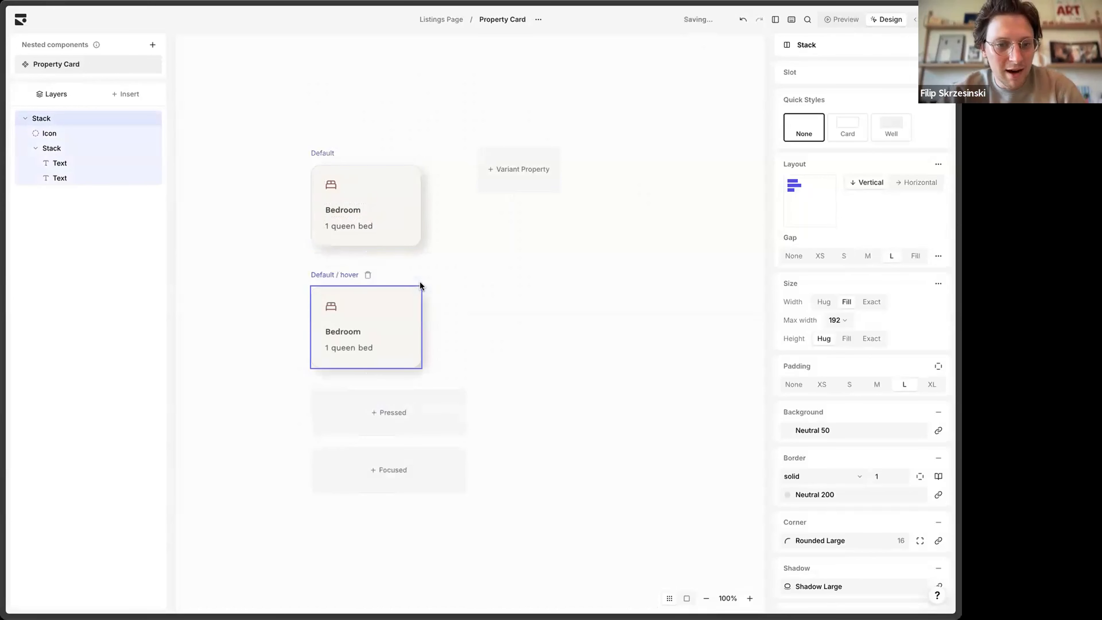
{"action": "left_click", "coordinate": [834, 430]}
{"action": "type", "text": "neu"}
{"action": "left_click", "coordinate": [835, 239]}
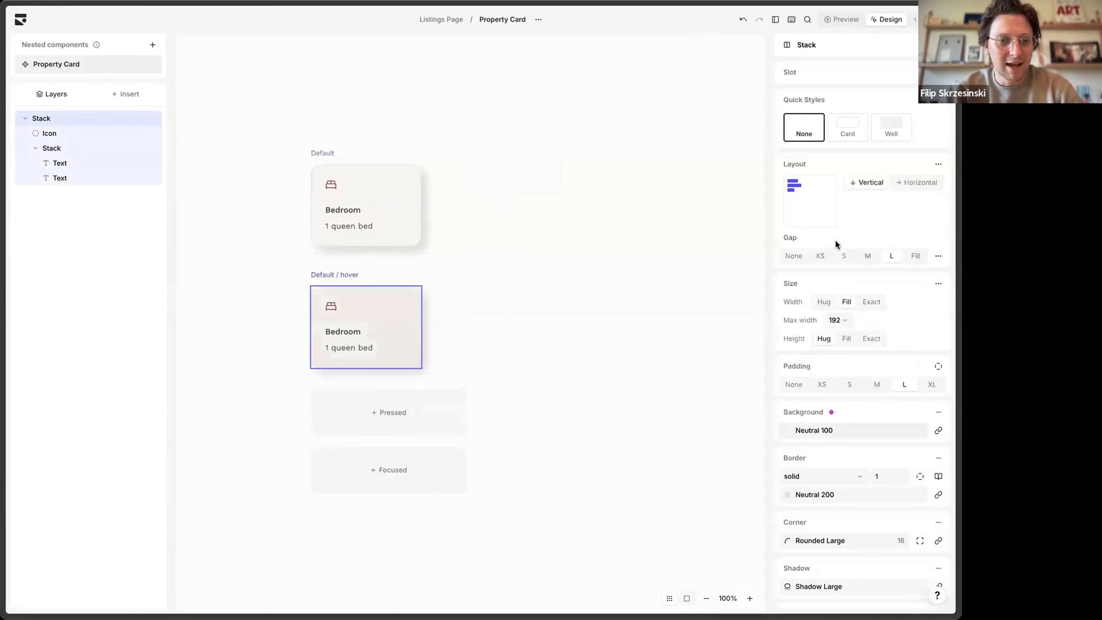
{"action": "left_click", "coordinate": [581, 344]}
Step: Give the hover state's card a smaller shadow and preview the hover effect of the component
{"action": "left_click", "coordinate": [376, 312]}
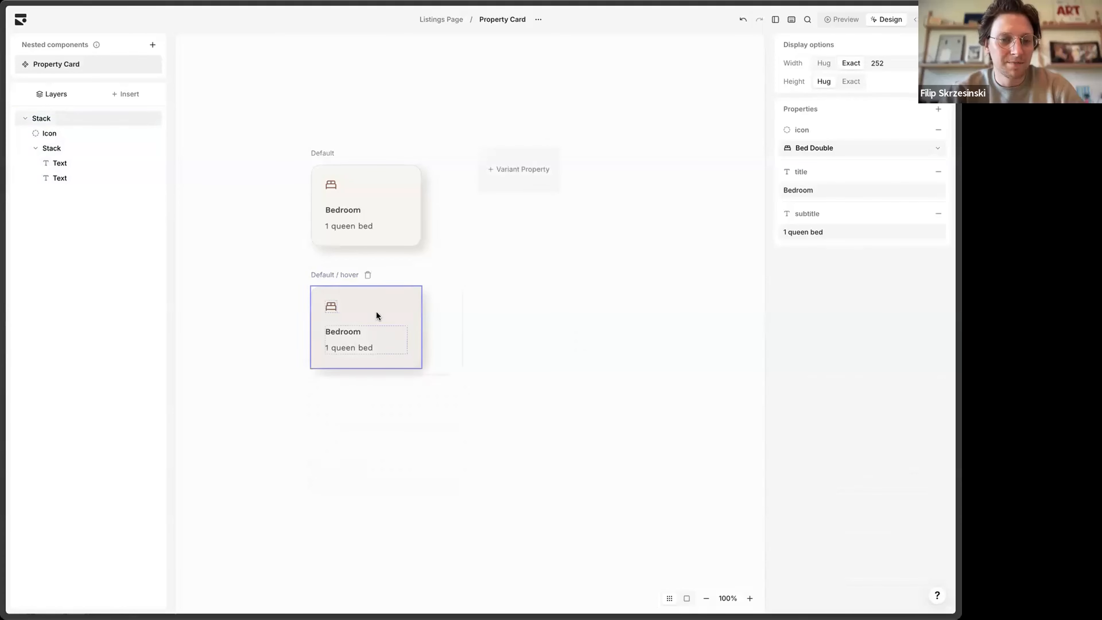
{"action": "left_click", "coordinate": [326, 277]}
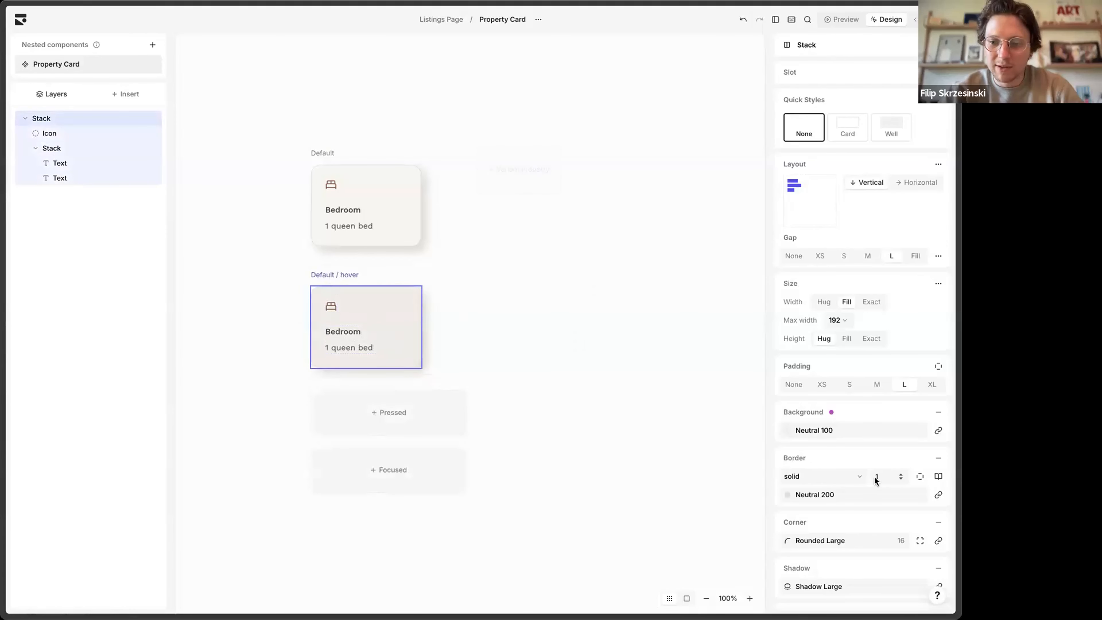
{"action": "left_click", "coordinate": [823, 580]}
{"action": "left_click", "coordinate": [843, 540]}
{"action": "left_click", "coordinate": [625, 310]}
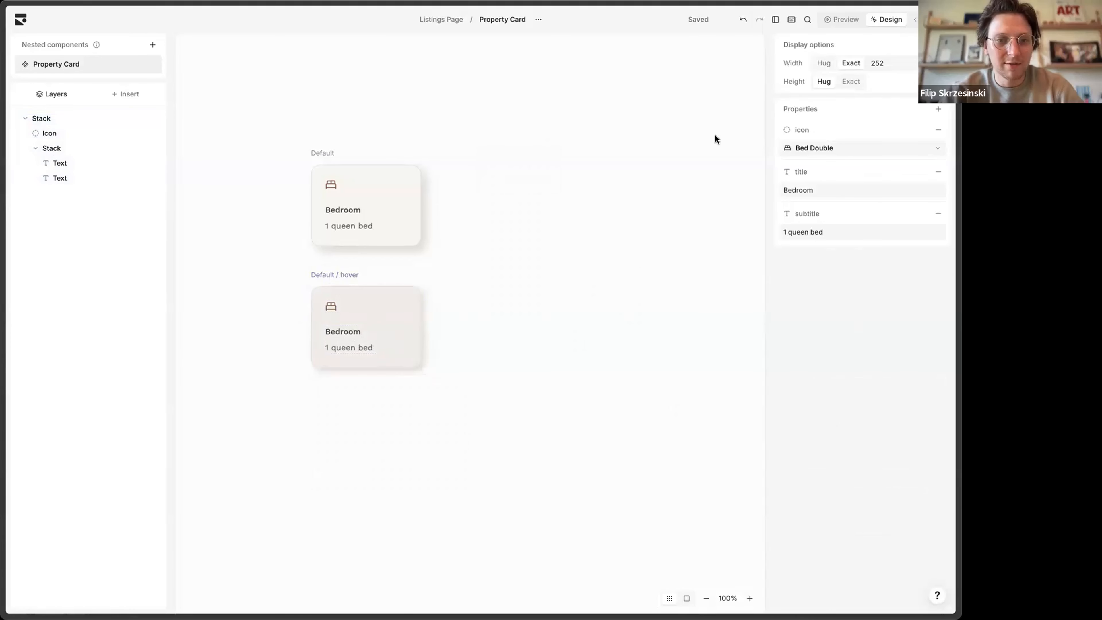
{"action": "left_click", "coordinate": [841, 21]}
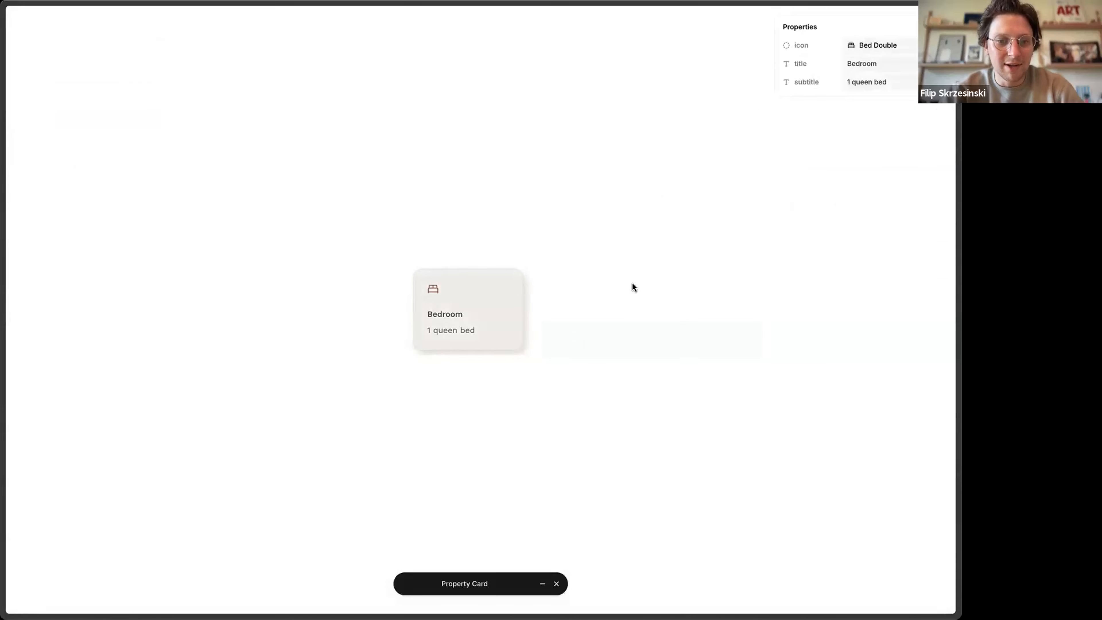
{"action": "key", "text": "Escape"}
Step: Add a Boolean variant property to the default Property Card and name it showBadge
{"action": "left_click", "coordinate": [254, 95]}
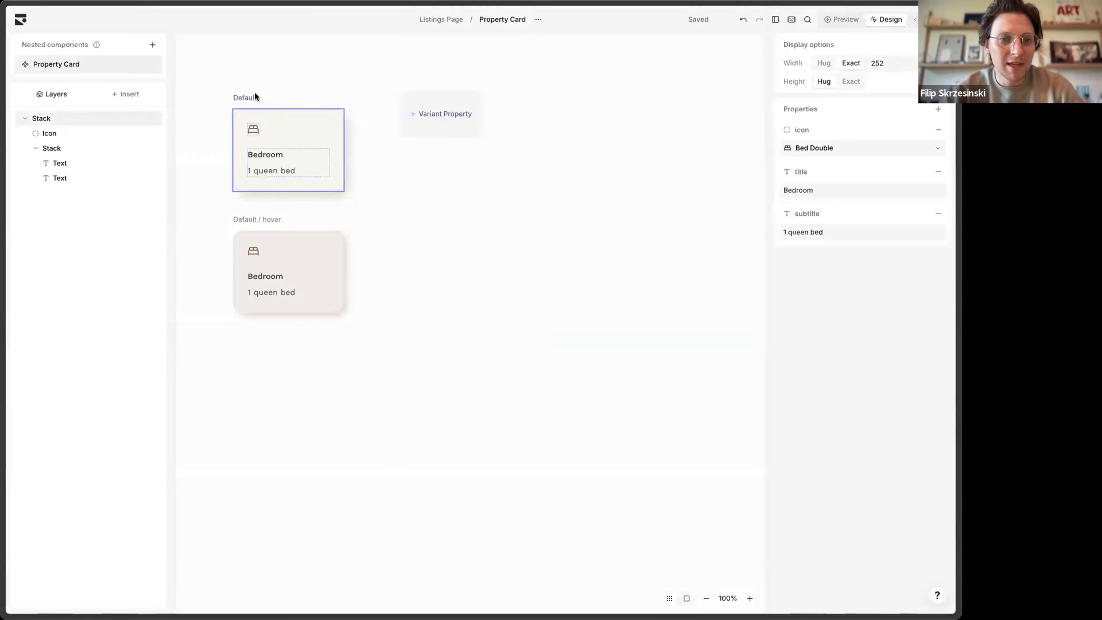
{"action": "left_click", "coordinate": [468, 101]}
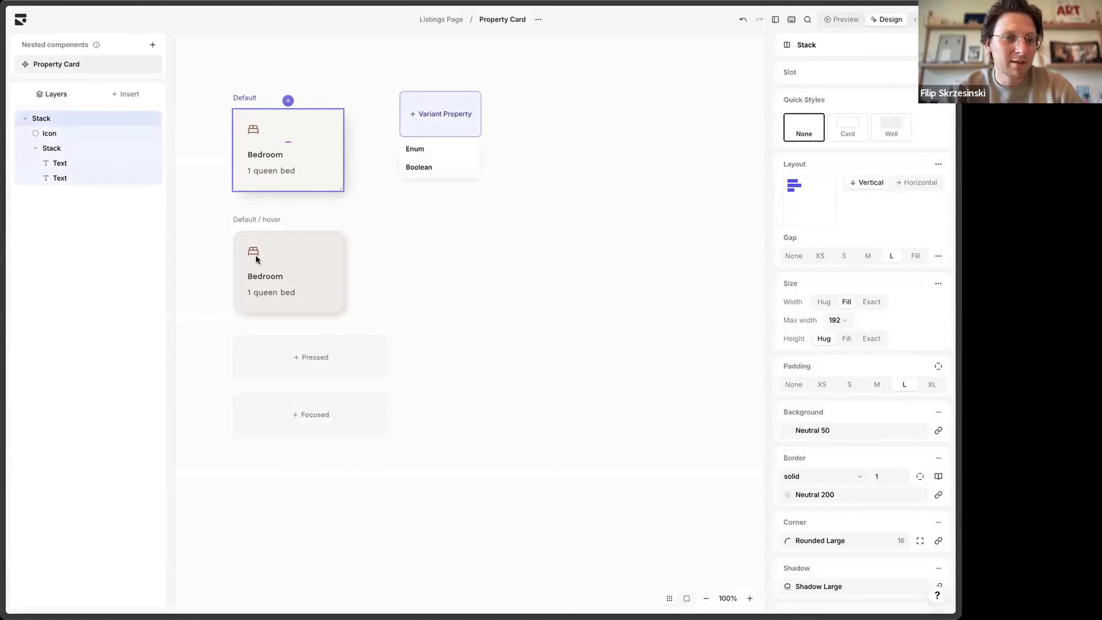
{"action": "left_click", "coordinate": [455, 173]}
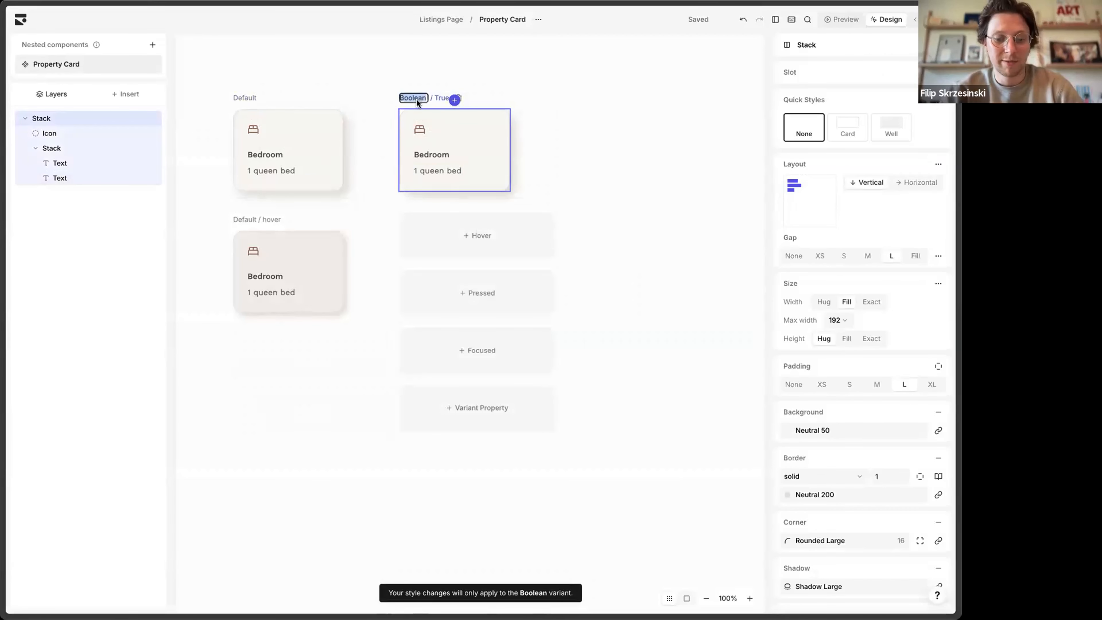
{"action": "type", "text": "showBadge"}
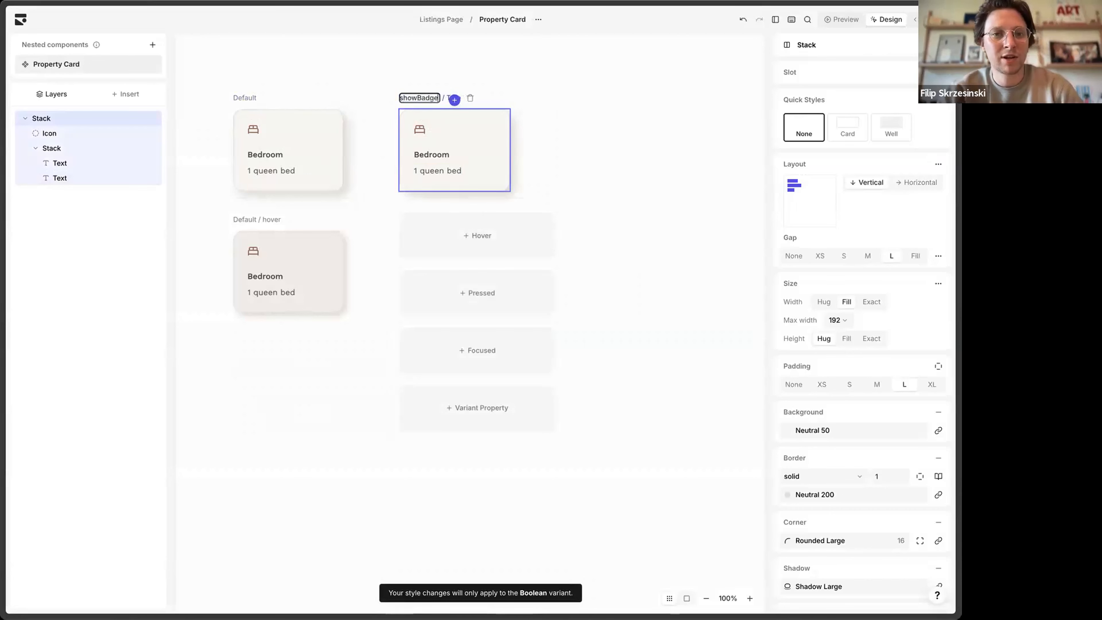
{"action": "key", "text": "Return"}
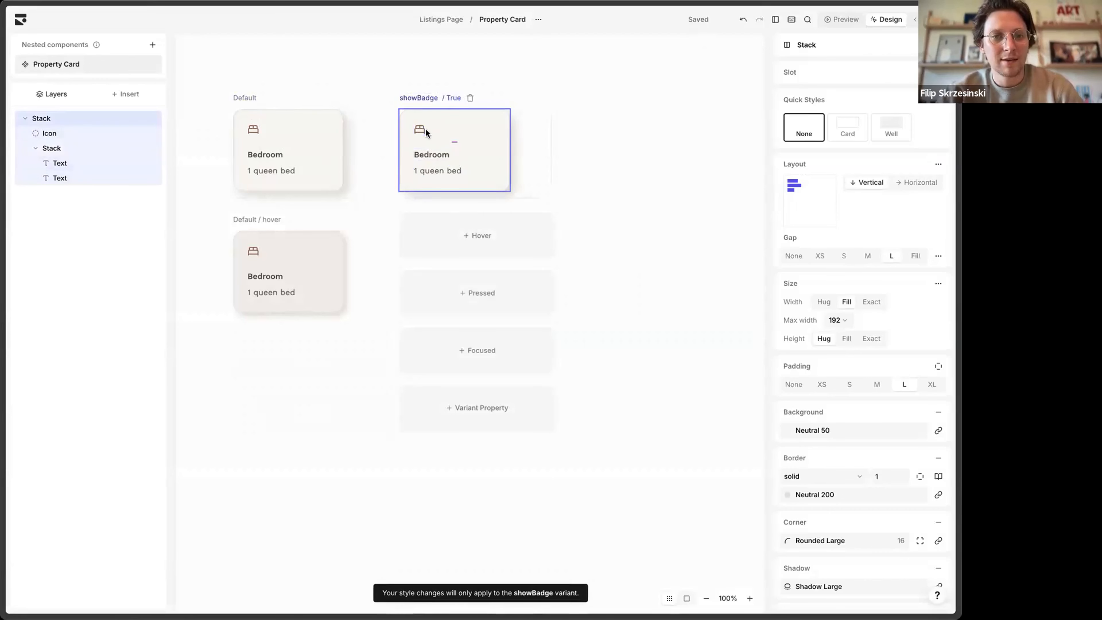
Step: Insert a Badge component beside the bed icon in the card
{"action": "left_click", "coordinate": [420, 129]}
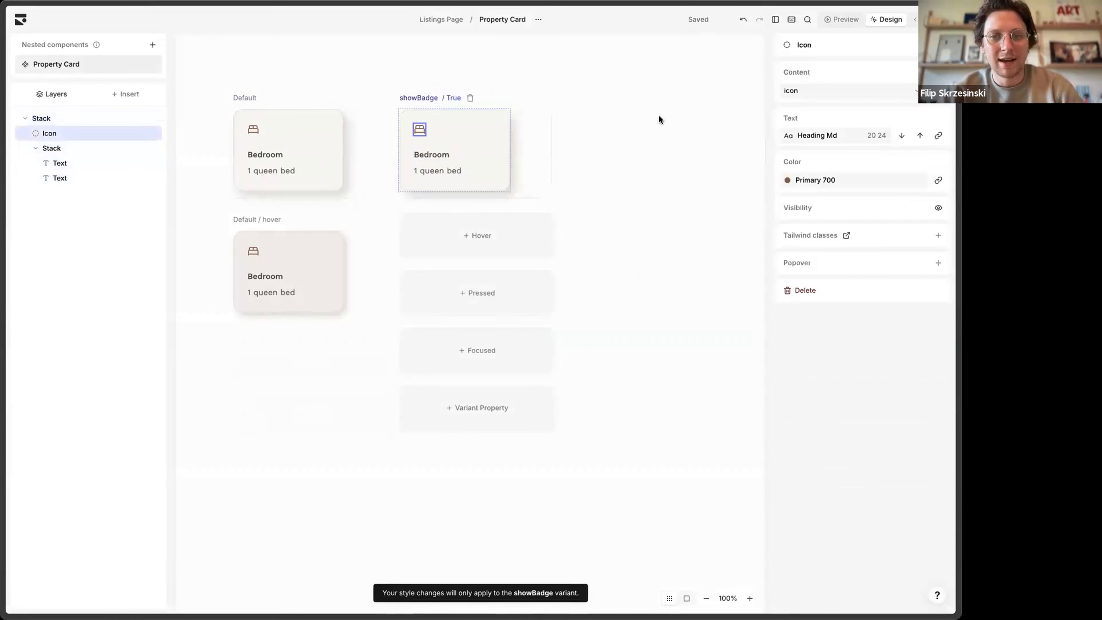
{"action": "left_click", "coordinate": [434, 130]}
{"action": "type", "text": "ba"}
{"action": "key", "text": "Return"}
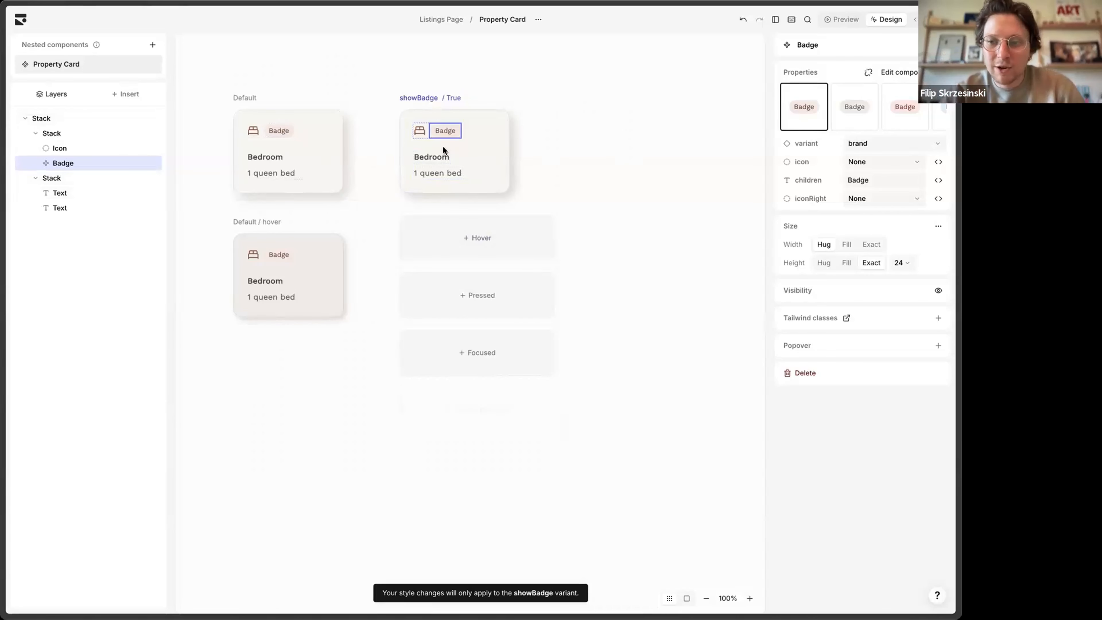
{"action": "left_click", "coordinate": [489, 95]}
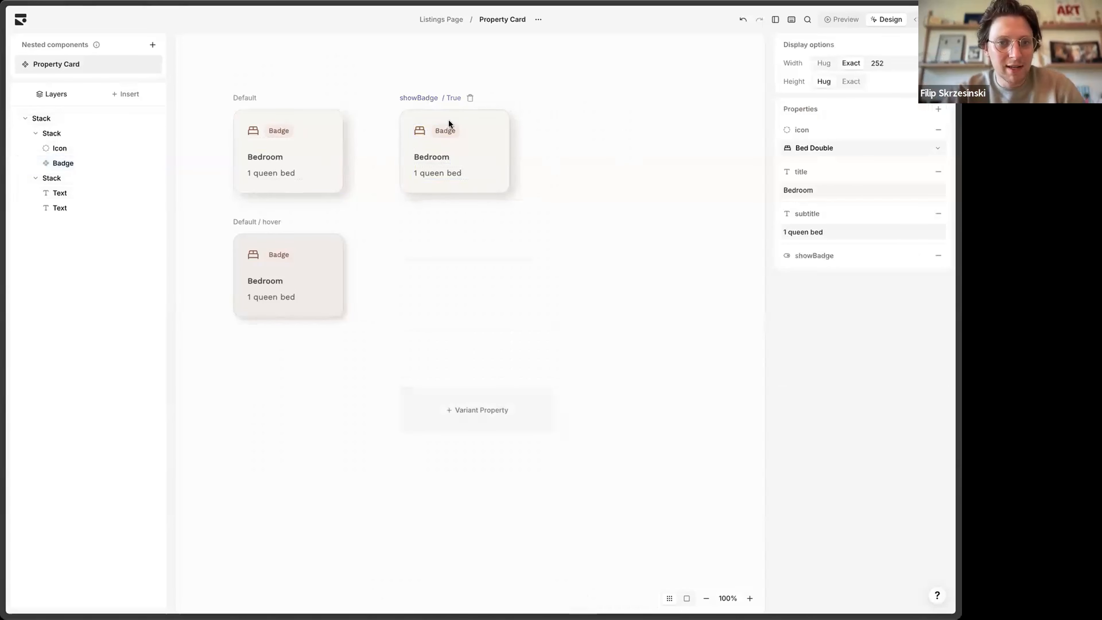
Step: Rename the showBadge variant property as hideBadge and select the badge in that variant
{"action": "left_click", "coordinate": [441, 133]}
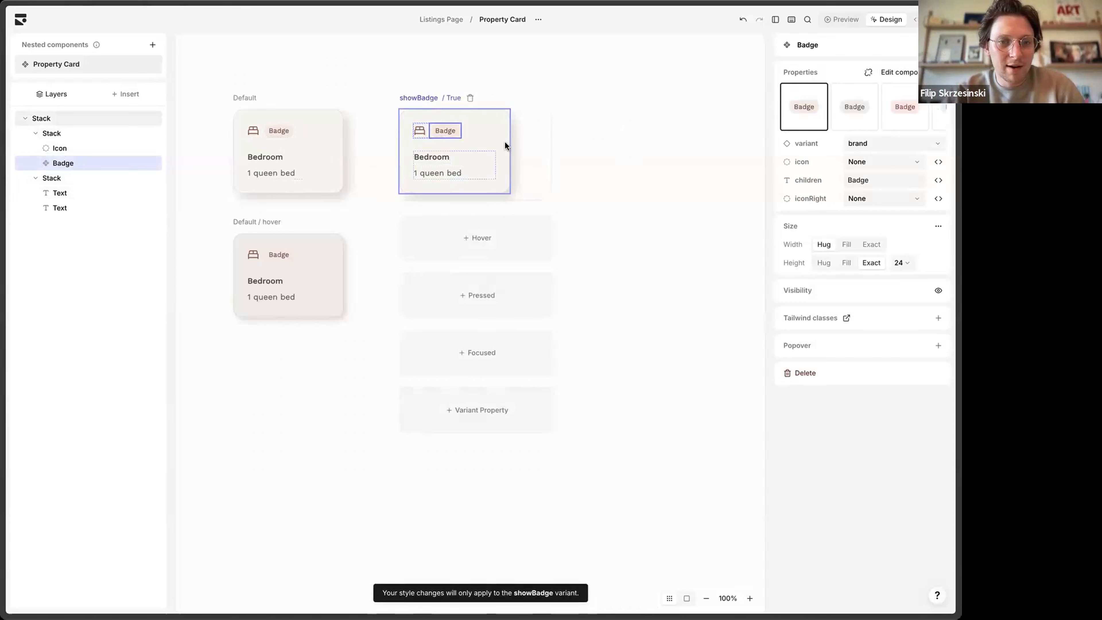
{"action": "double_click", "coordinate": [419, 95]}
{"action": "type", "text": "hide"}
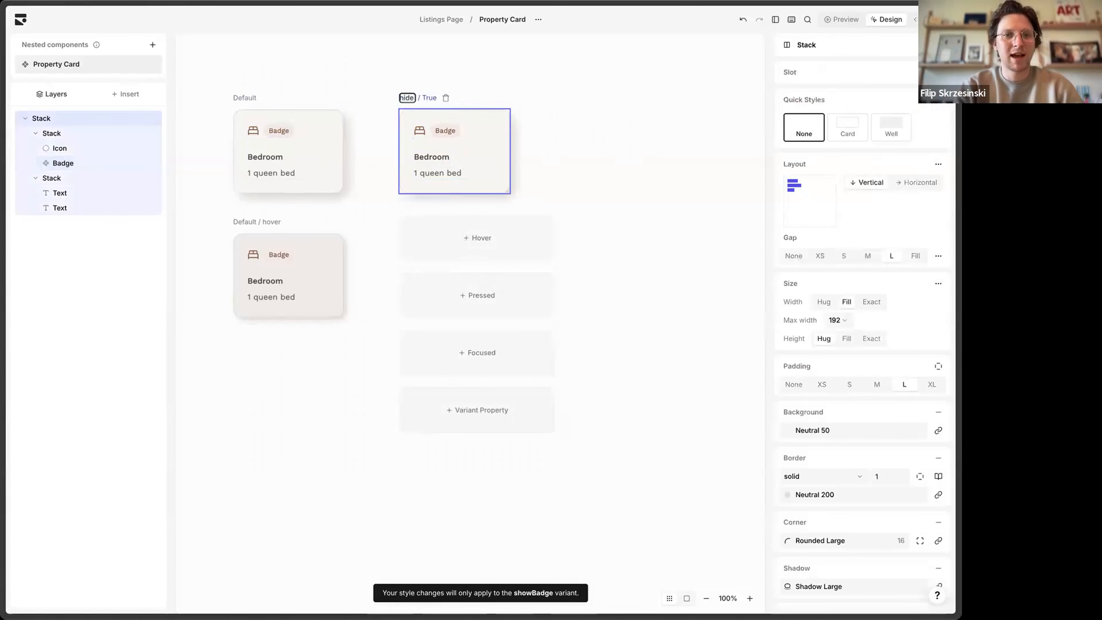
{"action": "type", "text": "Badge"}
{"action": "key", "text": "Return"}
{"action": "left_click", "coordinate": [445, 130]}
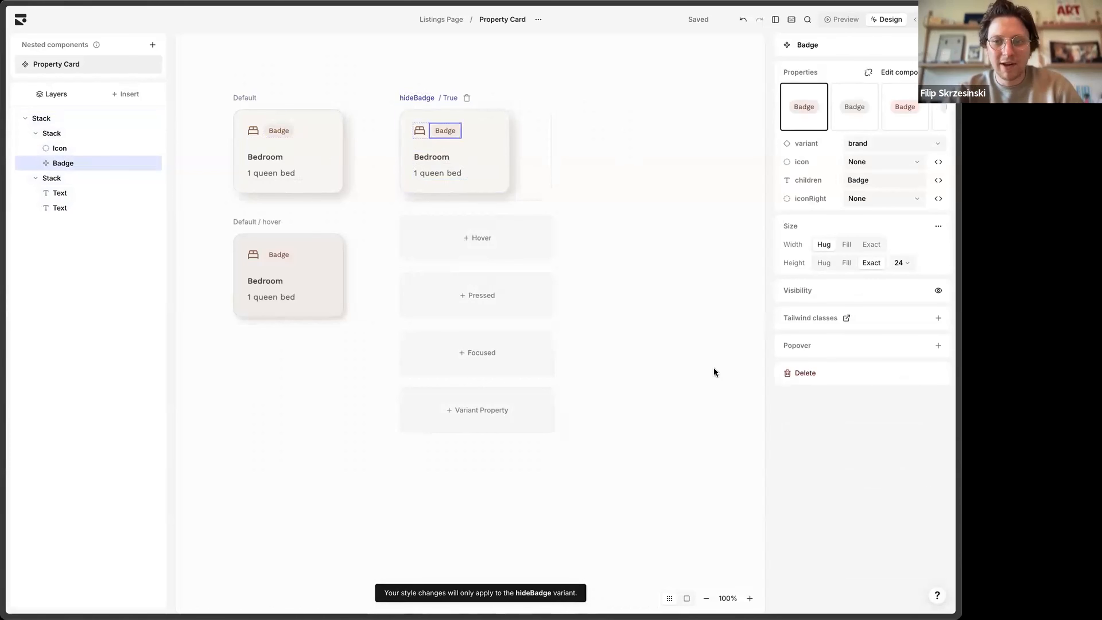
Step: Hide the badge in the hideBadge variant and add a hover state to that variant
{"action": "left_click", "coordinate": [861, 291]}
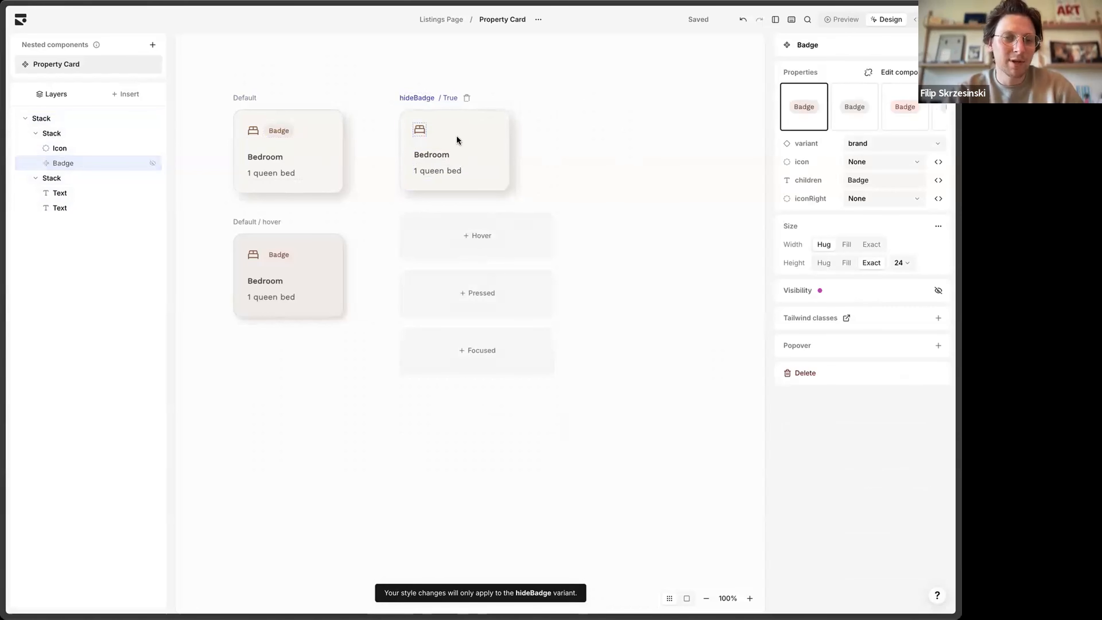
{"action": "left_click", "coordinate": [284, 131]}
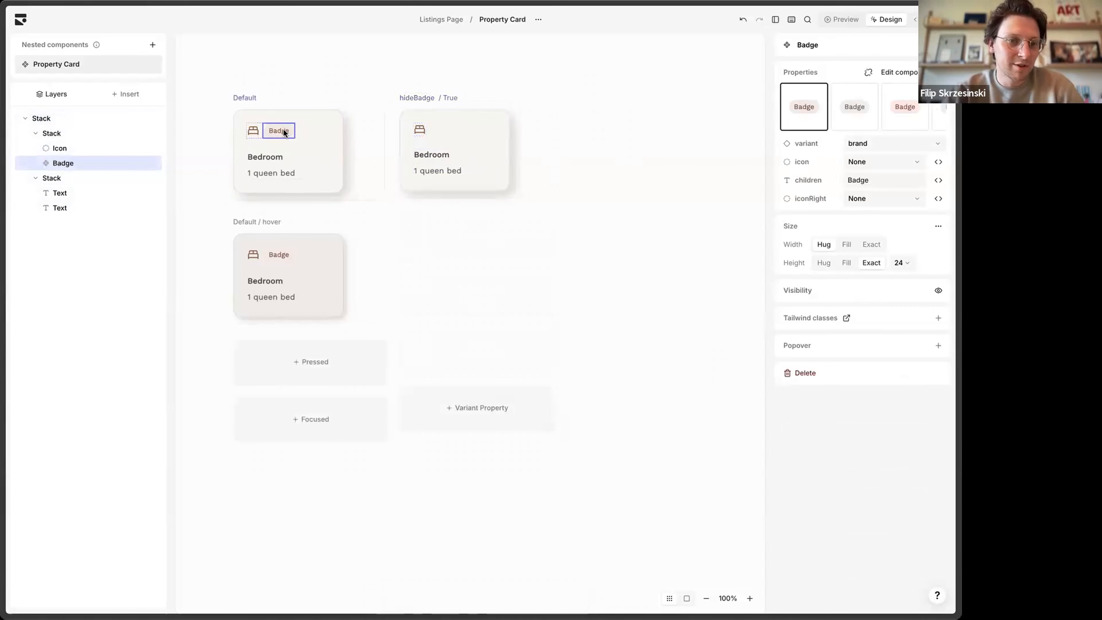
{"action": "left_click", "coordinate": [428, 184]}
{"action": "left_click", "coordinate": [450, 218]}
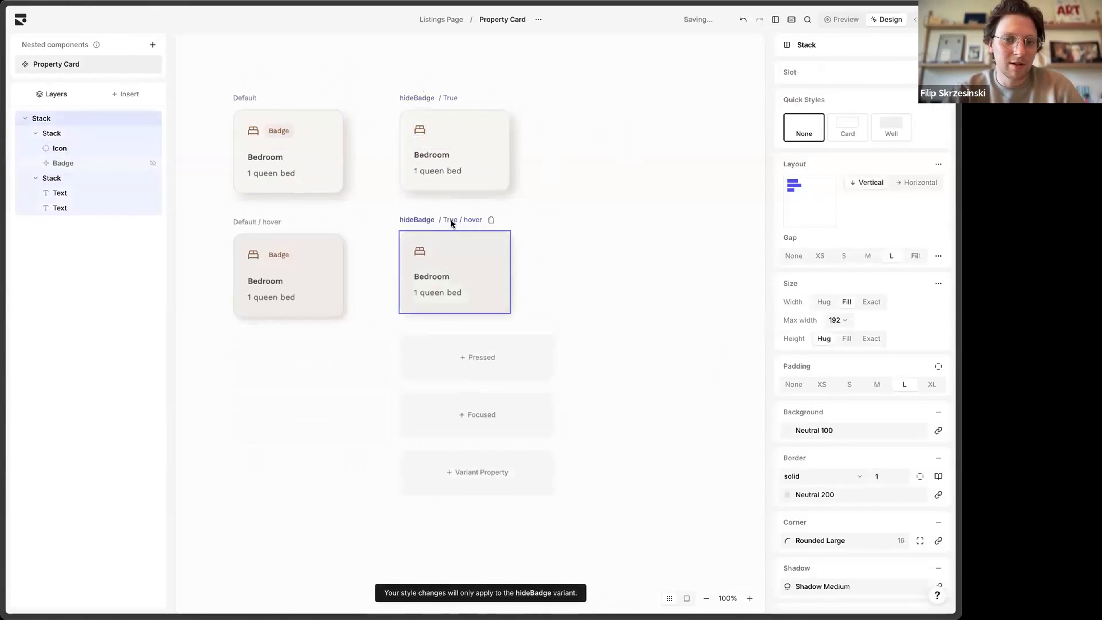
{"action": "left_click", "coordinate": [589, 245]}
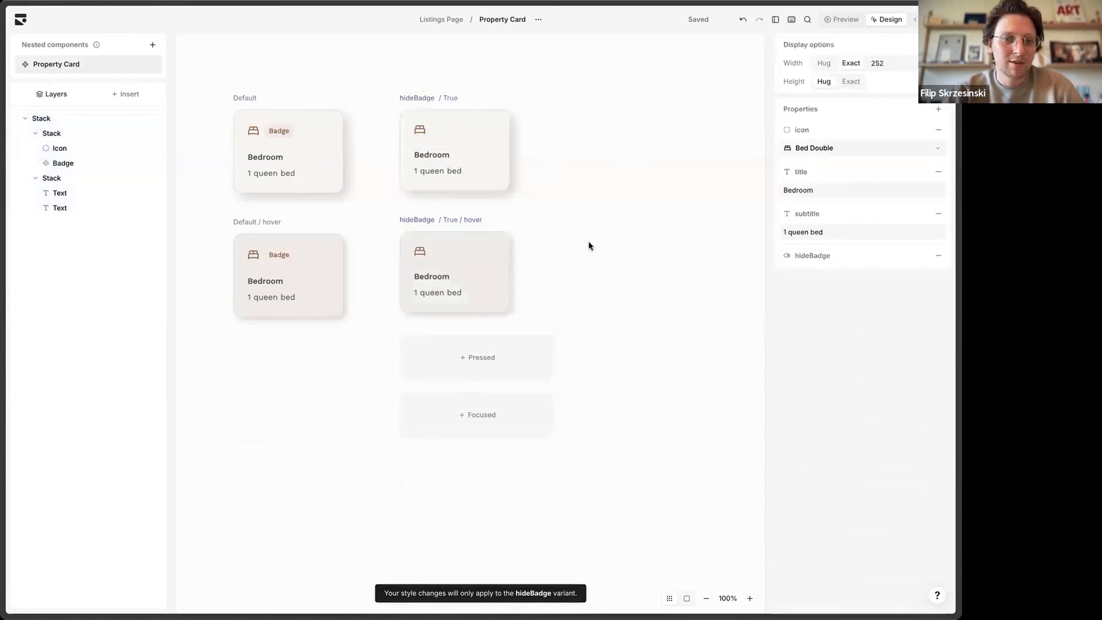
Step: Hide the badge in the default Property Card
{"action": "left_click", "coordinate": [426, 93]}
{"action": "left_click", "coordinate": [288, 133]}
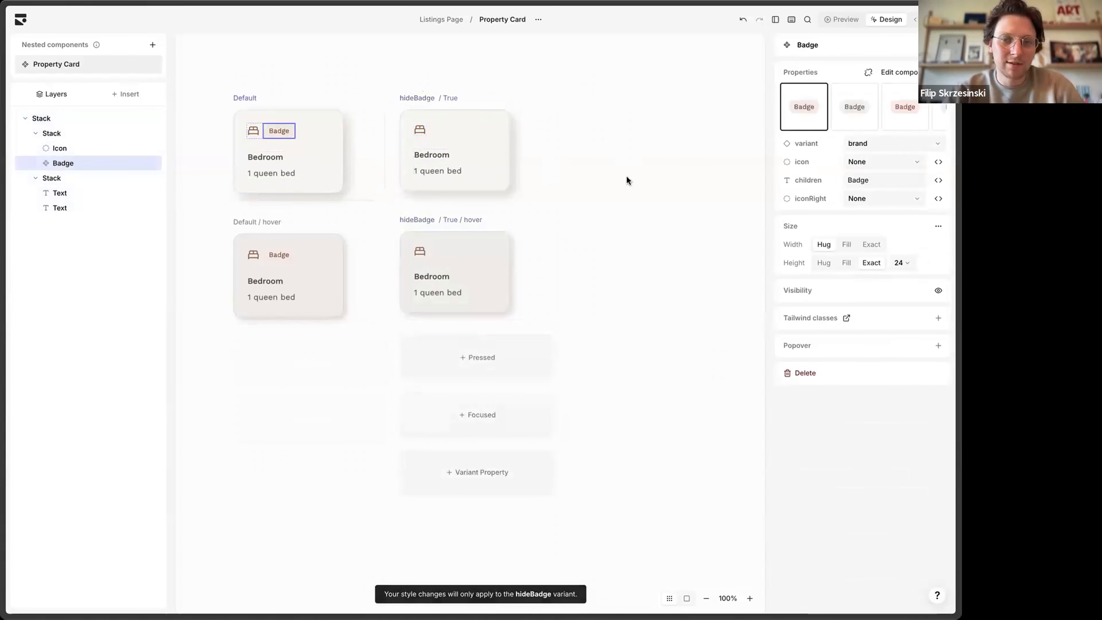
{"action": "left_click", "coordinate": [824, 290]}
Step: Make the badge visible in the hideBadge variant
{"action": "left_click", "coordinate": [419, 129]}
{"action": "left_click", "coordinate": [420, 129]}
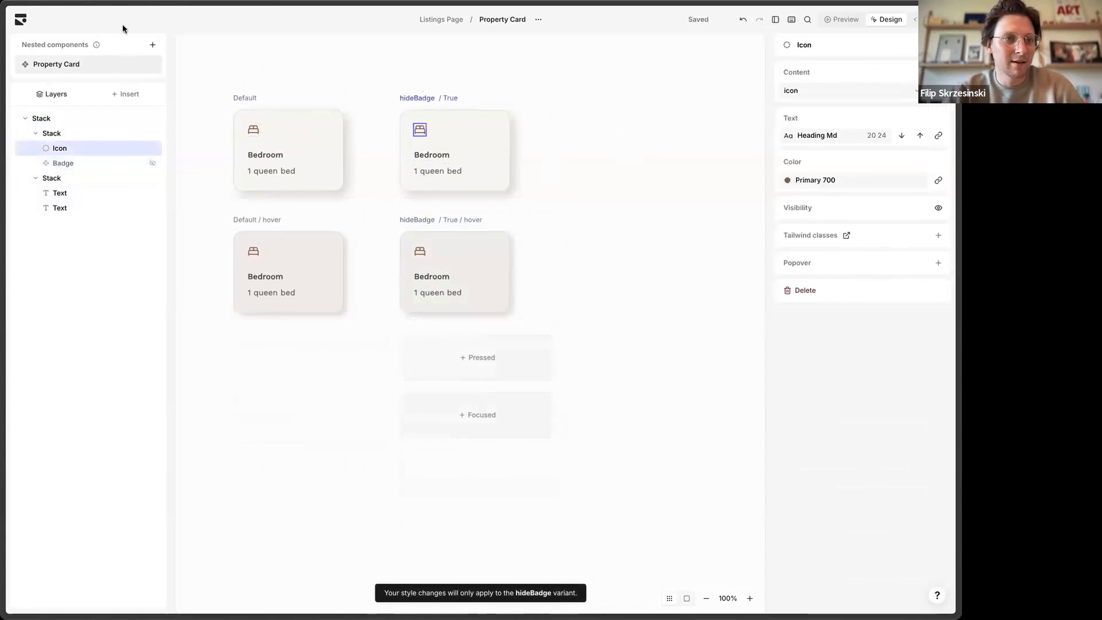
{"action": "left_click", "coordinate": [67, 163]}
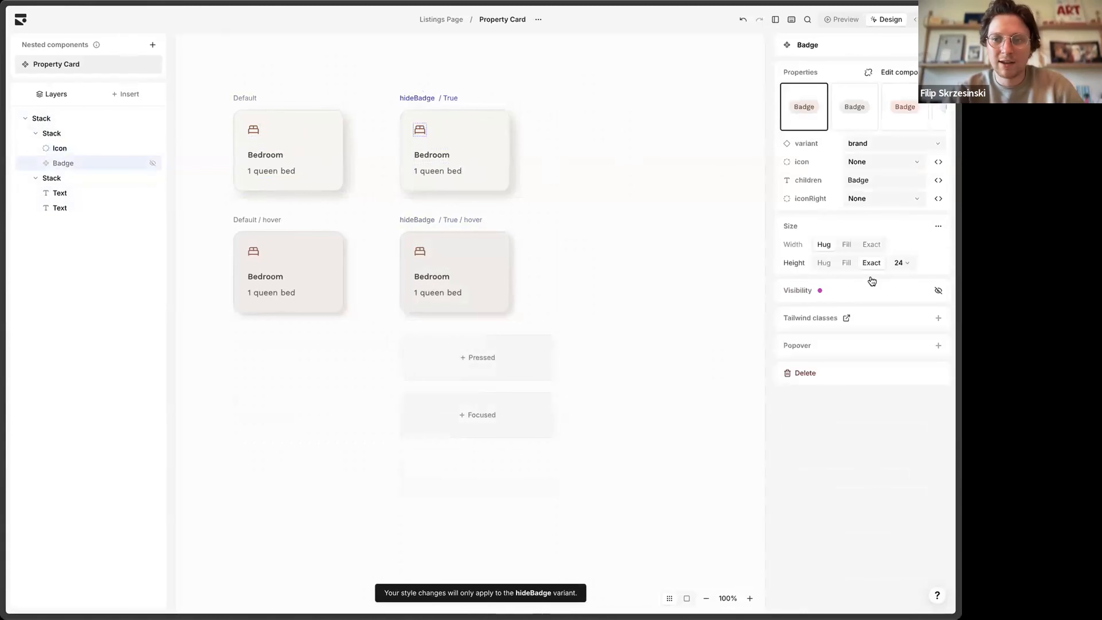
{"action": "left_click", "coordinate": [820, 291]}
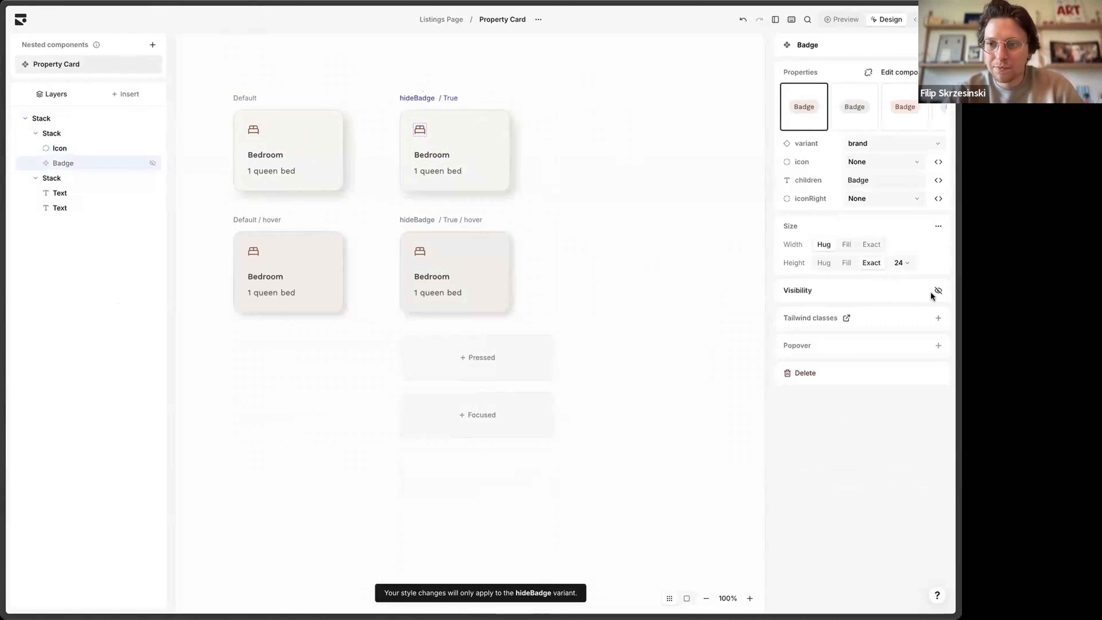
{"action": "left_click", "coordinate": [936, 291]}
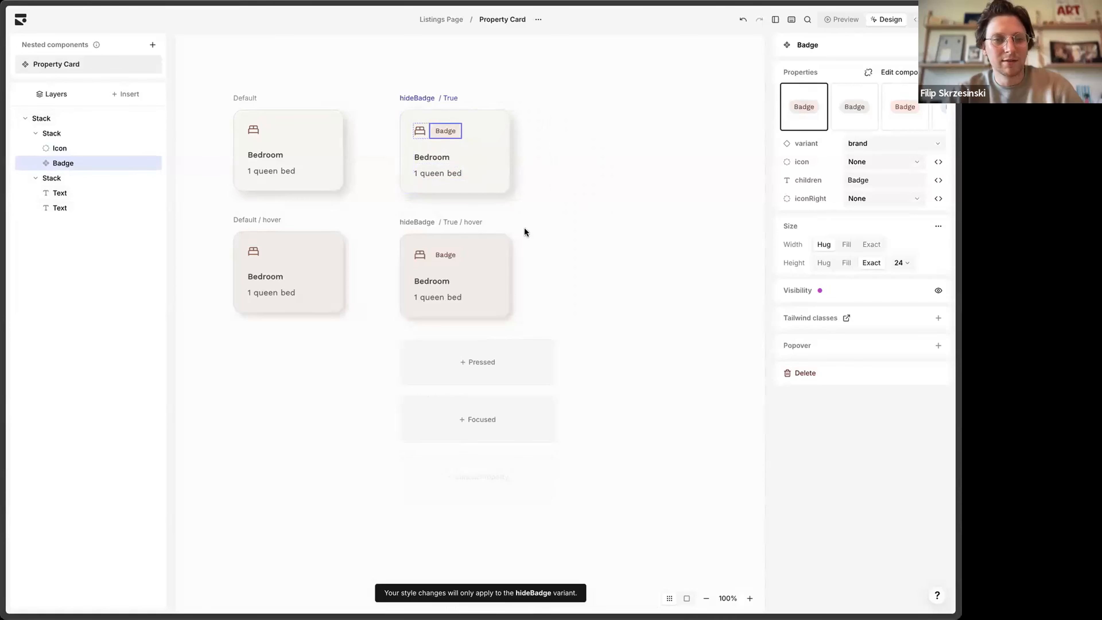
{"action": "left_click", "coordinate": [650, 186]}
Step: Change the badge text in the hideBadge variant to "New"
{"action": "double_click", "coordinate": [449, 129]}
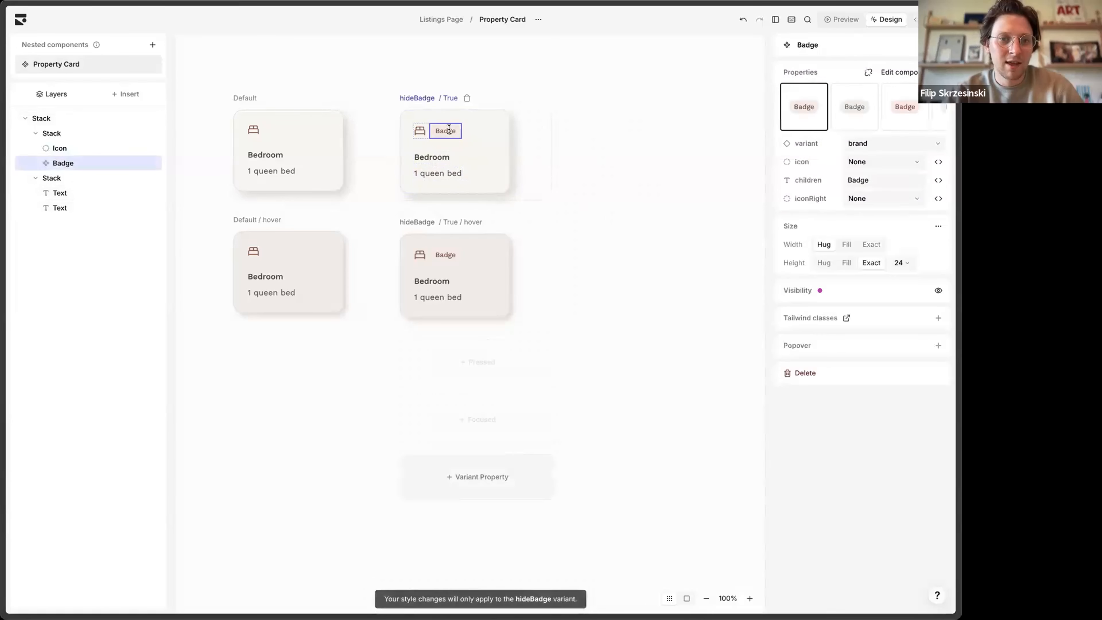
{"action": "type", "text": "New"}
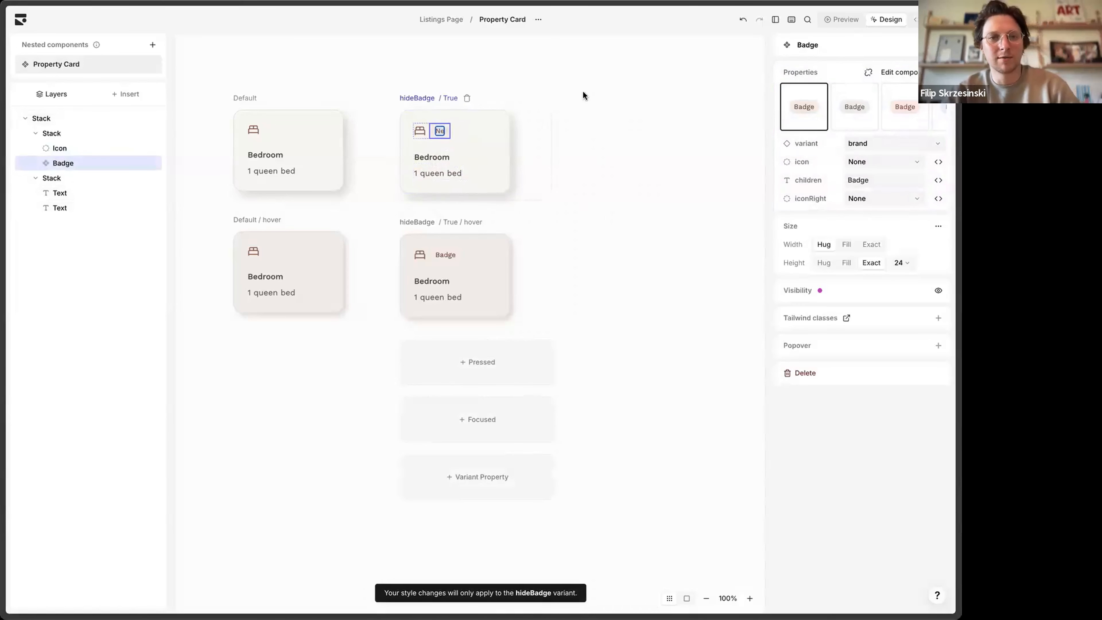
{"action": "left_click", "coordinate": [529, 143]}
Step: Rename the hideBadge variant property as newBadge
{"action": "left_click", "coordinate": [427, 97]}
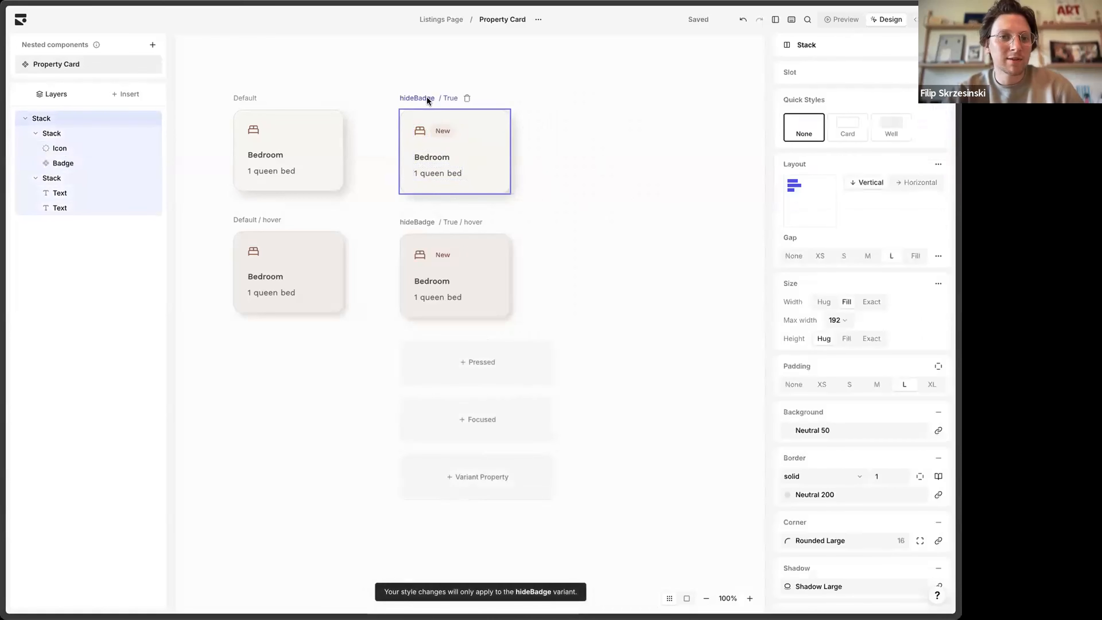
{"action": "double_click", "coordinate": [426, 96]}
{"action": "type", "text": "newBadge"}
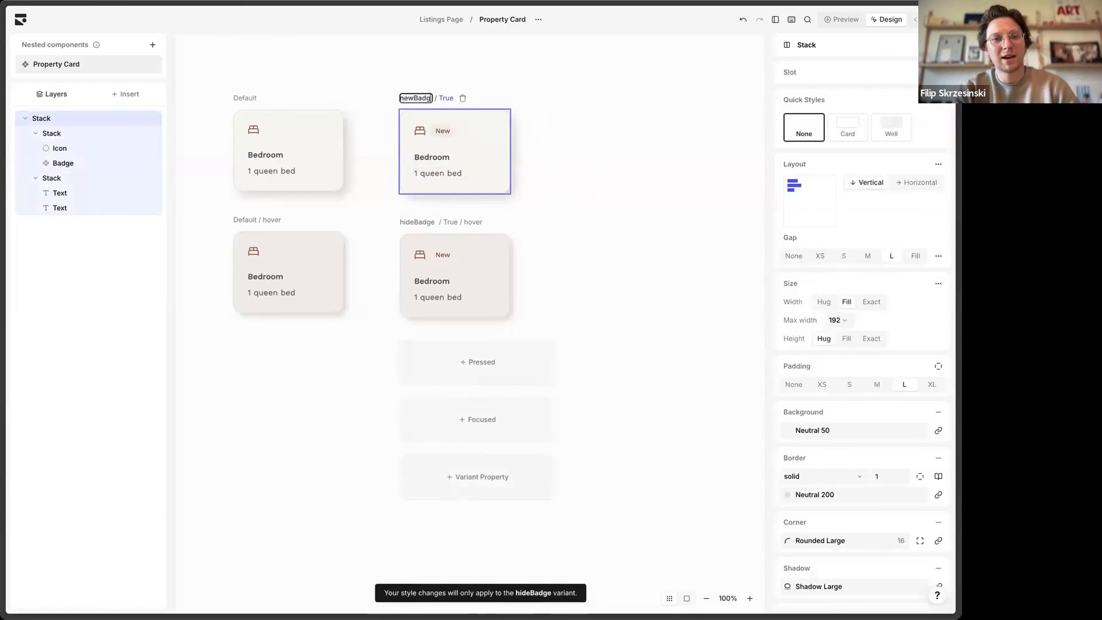
{"action": "key", "text": "Return"}
{"action": "left_click", "coordinate": [546, 98]}
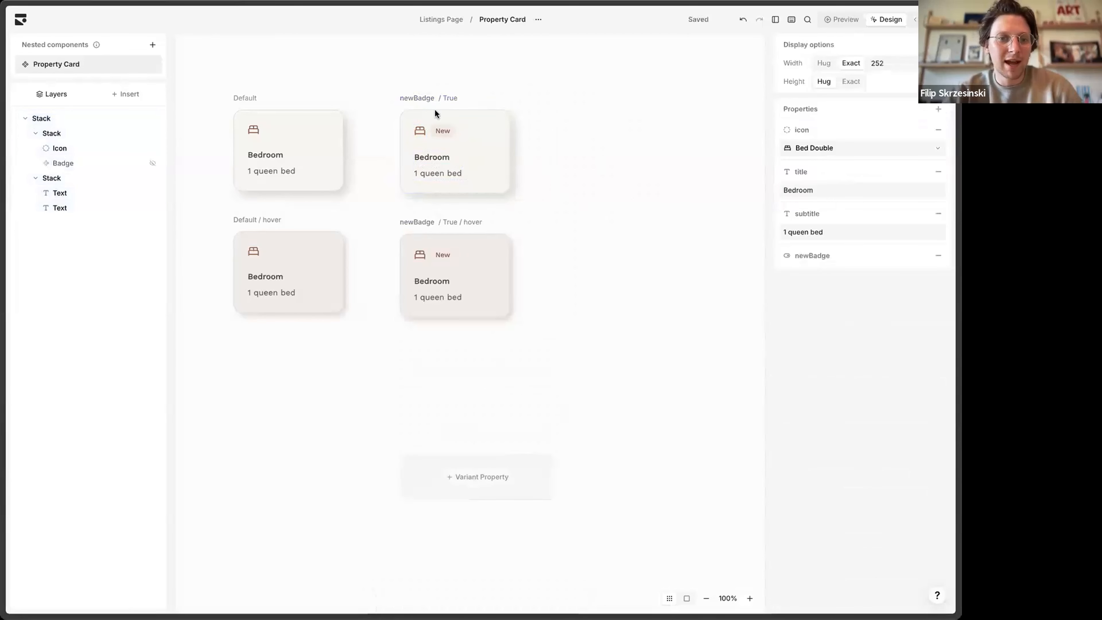
{"action": "double_click", "coordinate": [428, 98]}
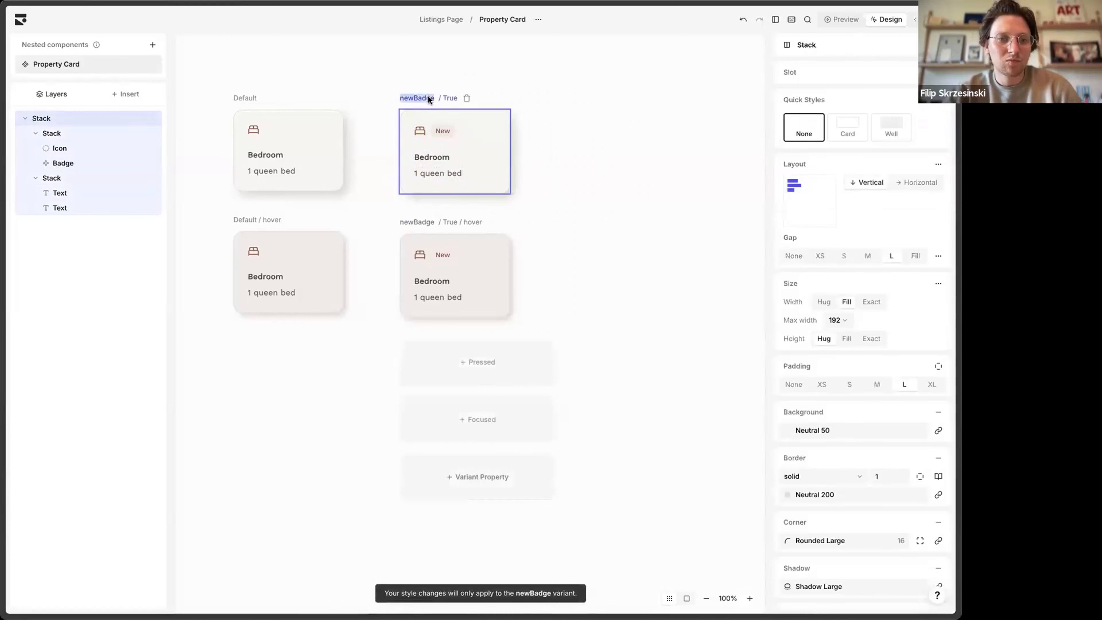
{"action": "left_click", "coordinate": [546, 78]}
{"action": "left_click", "coordinate": [425, 99]}
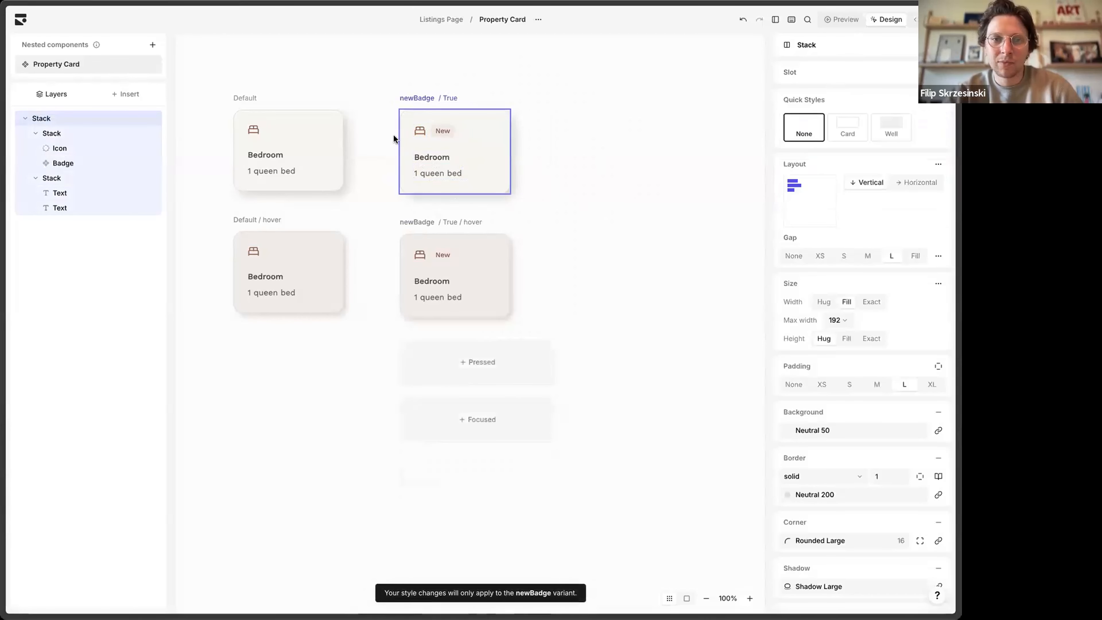
{"action": "left_click", "coordinate": [614, 122]}
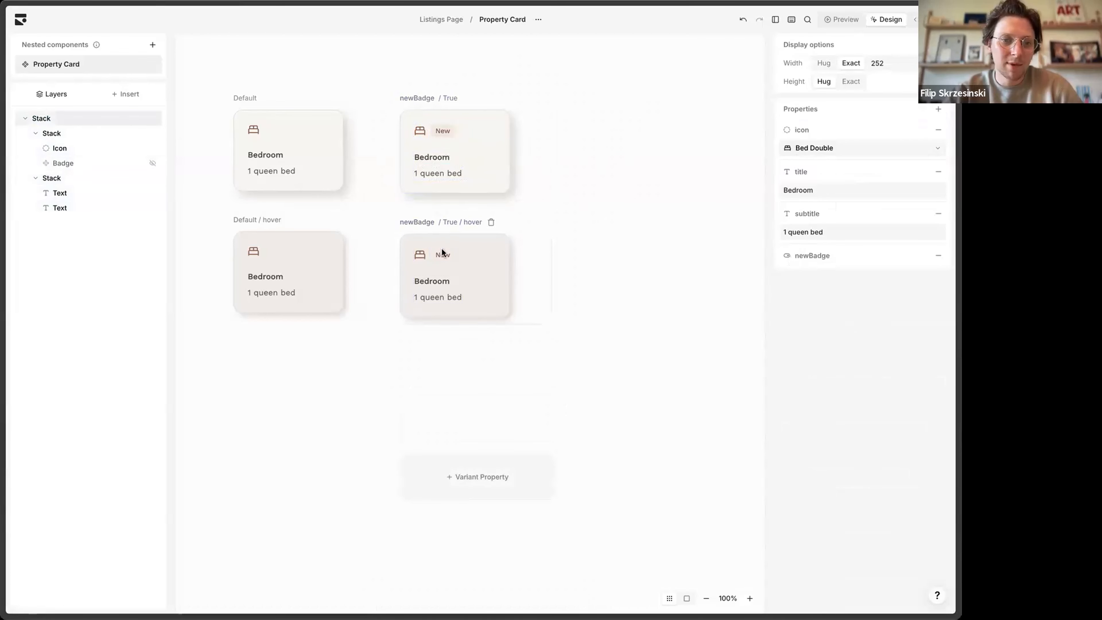
Step: Try the neutral badge style in the newBadge variant's hover card and switch back to brand
{"action": "left_click", "coordinate": [443, 259]}
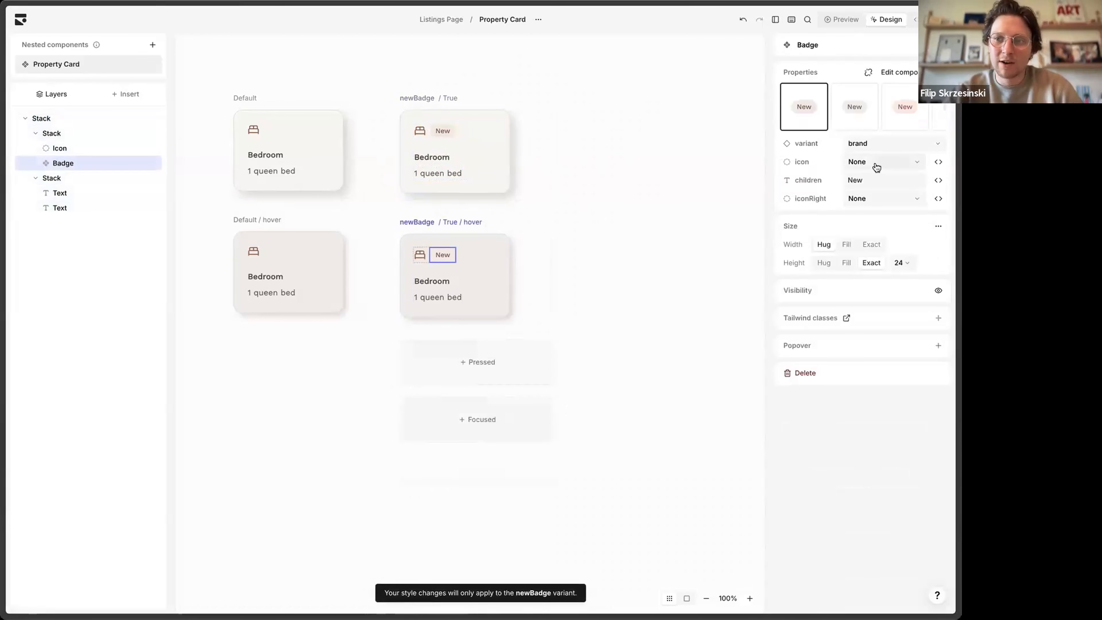
{"action": "left_click", "coordinate": [855, 110]}
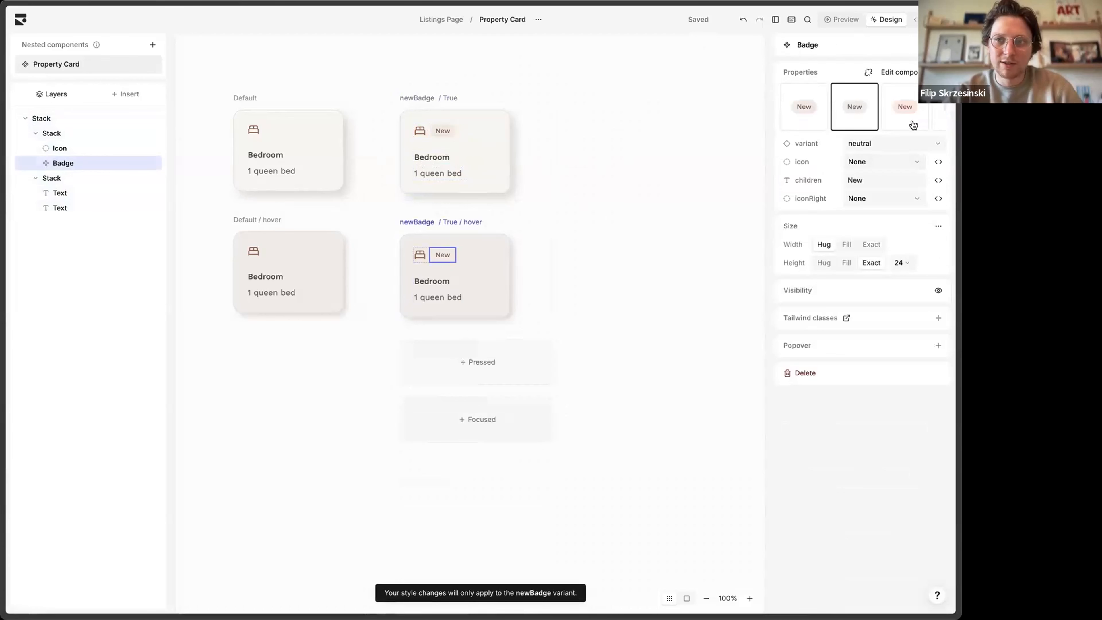
{"action": "left_click", "coordinate": [798, 116]}
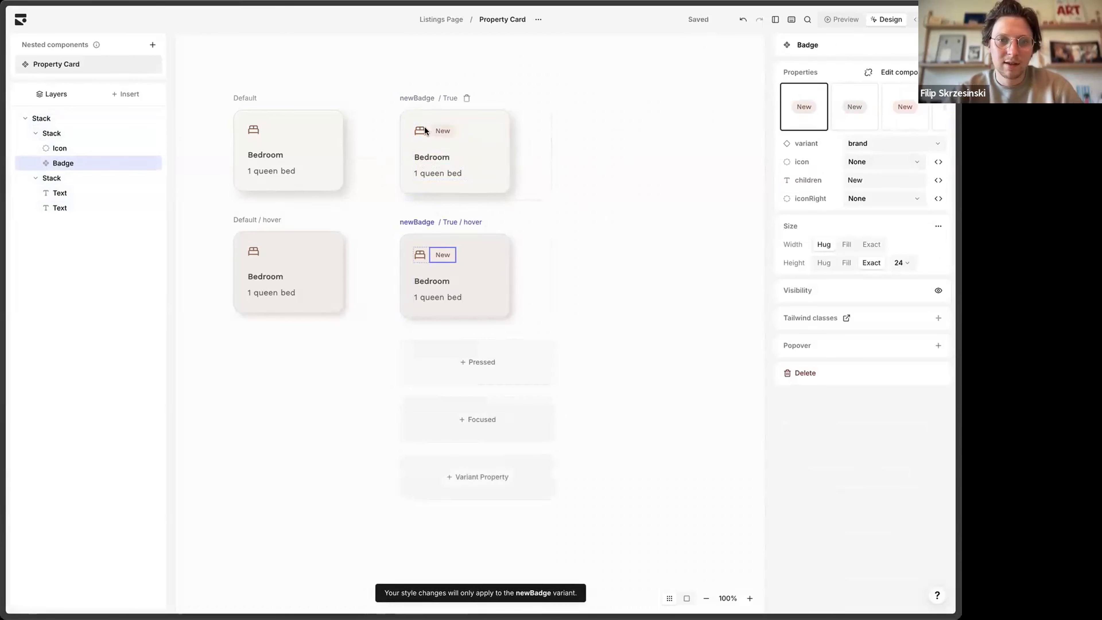
Step: Add an Enum variant property to the default Property Card
{"action": "left_click", "coordinate": [429, 97]}
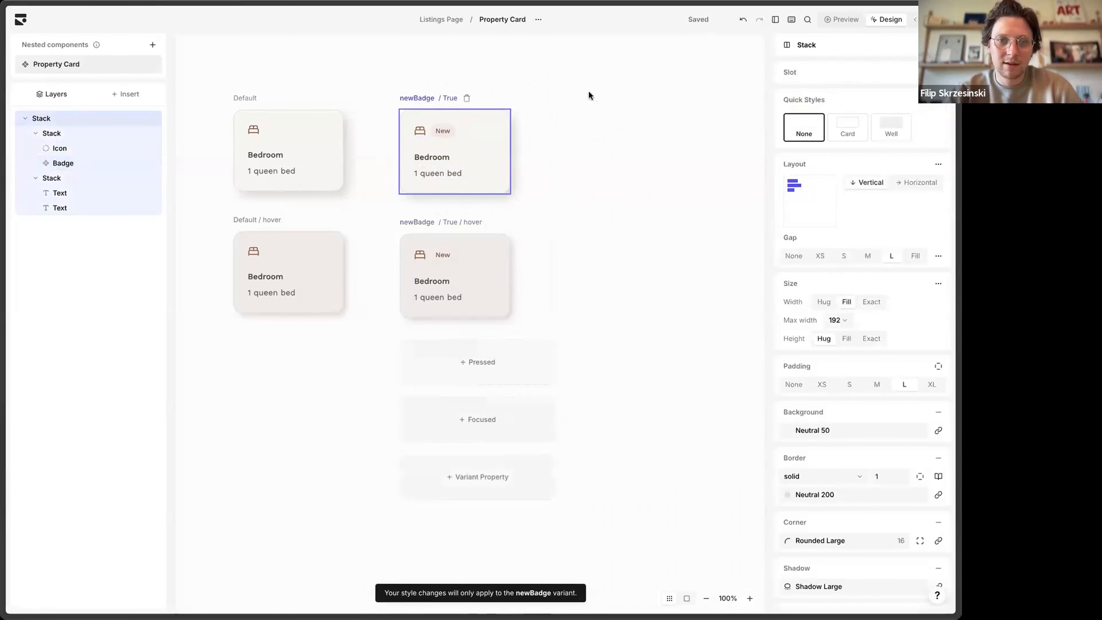
{"action": "left_click", "coordinate": [241, 100]}
{"action": "left_click", "coordinate": [479, 482]}
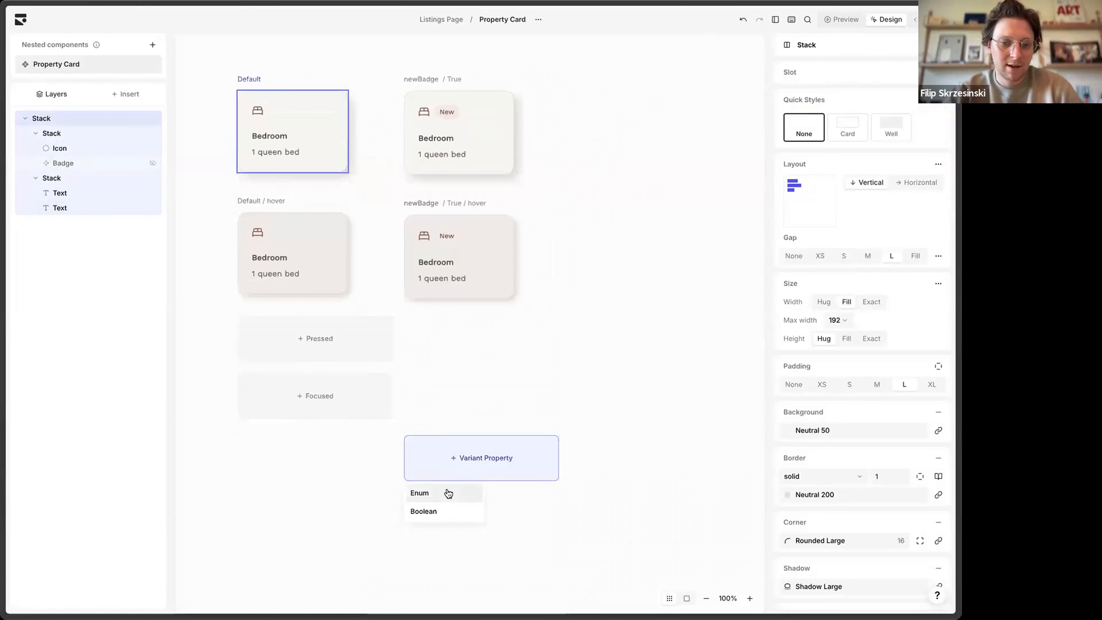
{"action": "left_click", "coordinate": [449, 492]}
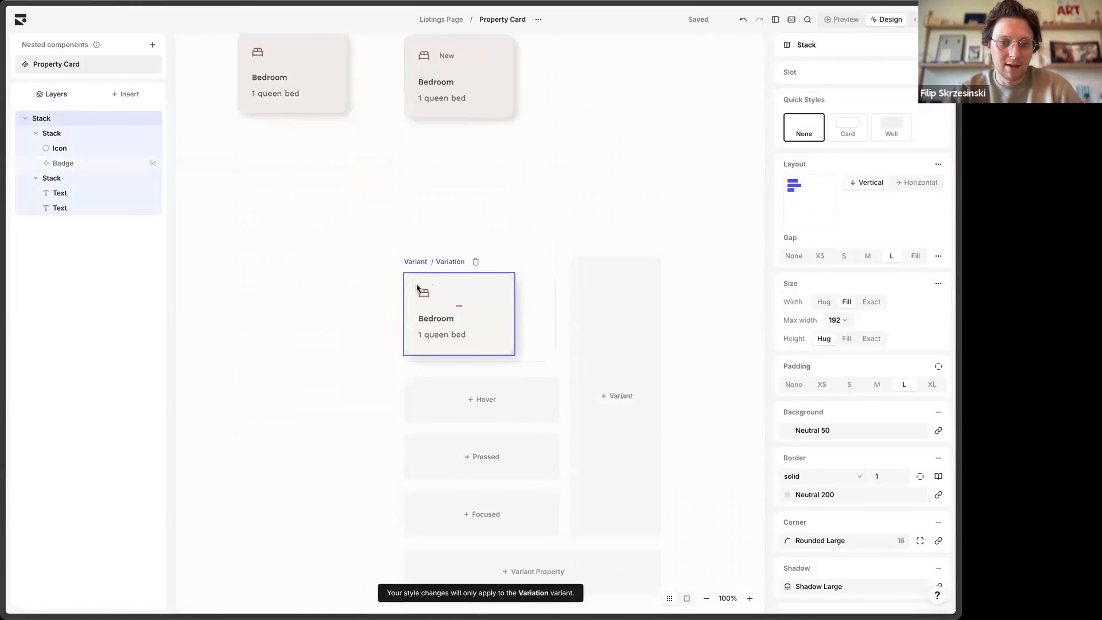
Step: Make the badge visible in the card of the new enum variation
{"action": "left_click", "coordinate": [425, 294]}
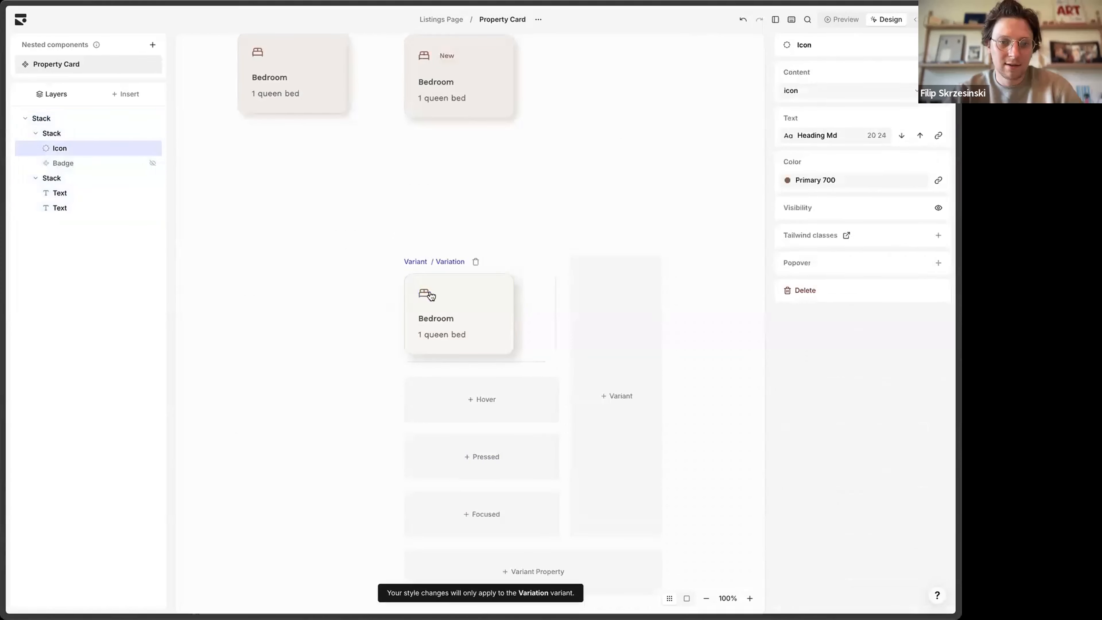
{"action": "left_click", "coordinate": [94, 163]}
{"action": "left_click", "coordinate": [938, 290]}
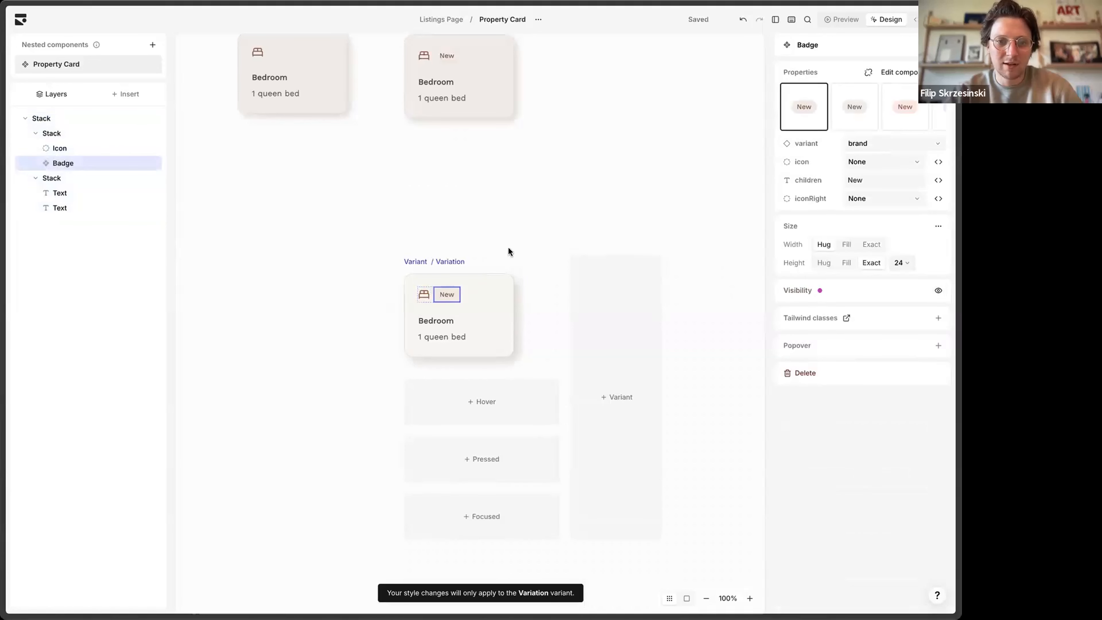
Step: Set the badge in the enum variation's card to the success style
{"action": "scroll", "coordinate": [875, 128], "scroll_direction": "right", "scroll_amount": 1}
{"action": "scroll", "coordinate": [875, 129], "scroll_direction": "right", "scroll_amount": 2}
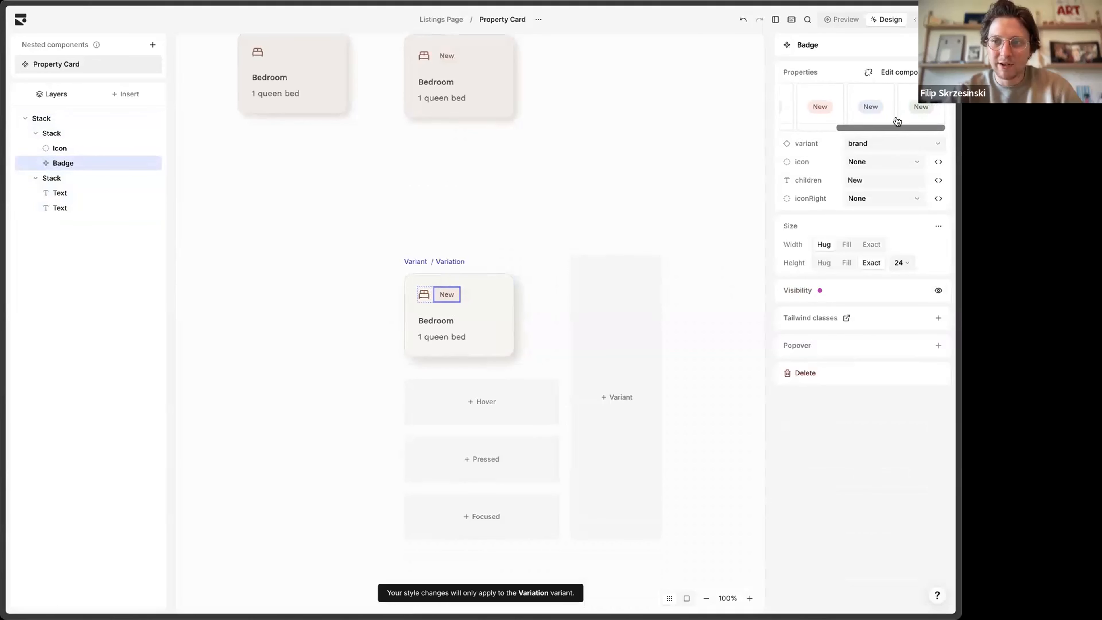
{"action": "left_click", "coordinate": [922, 109]}
{"action": "left_click", "coordinate": [557, 229]}
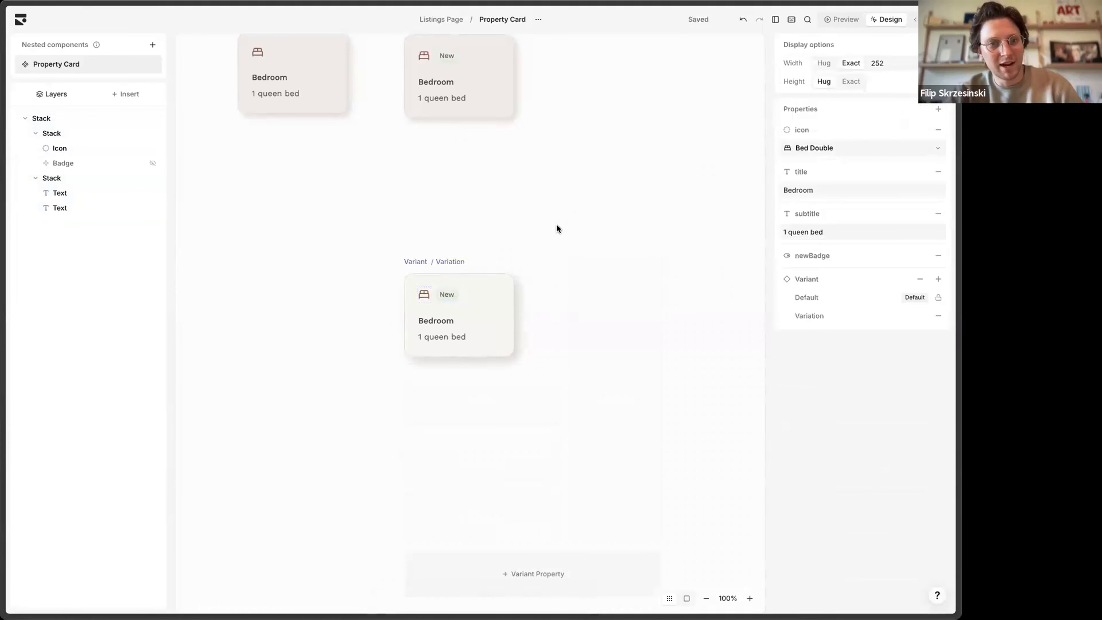
Step: Try the neutral style on the newBadge variant's badge and undo the recent badge style changes
{"action": "left_click", "coordinate": [456, 129]}
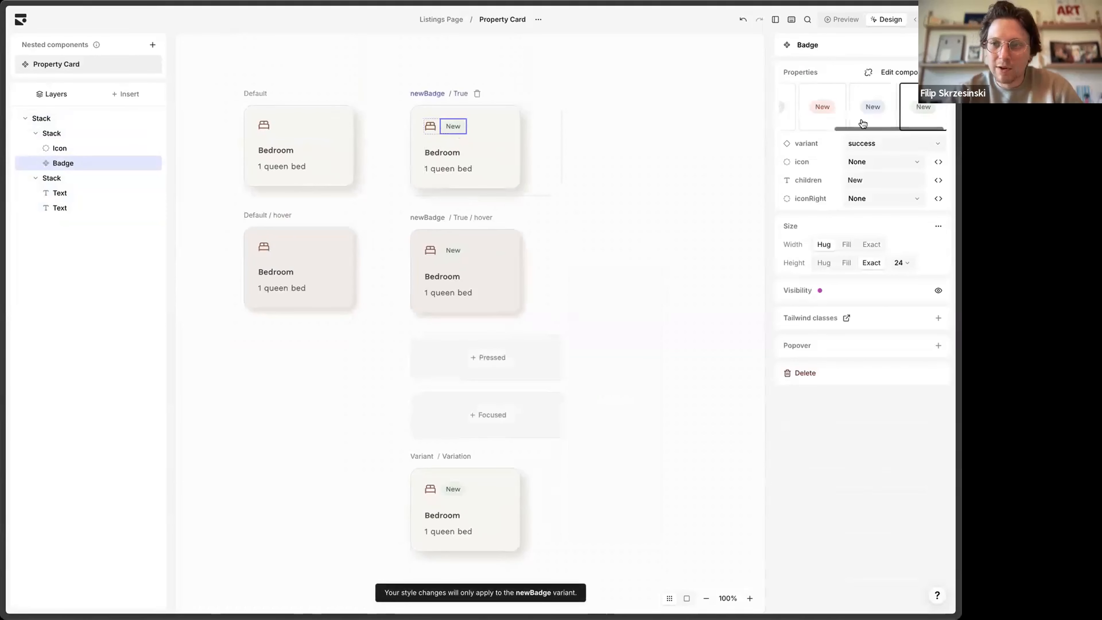
{"action": "left_click", "coordinate": [857, 110]}
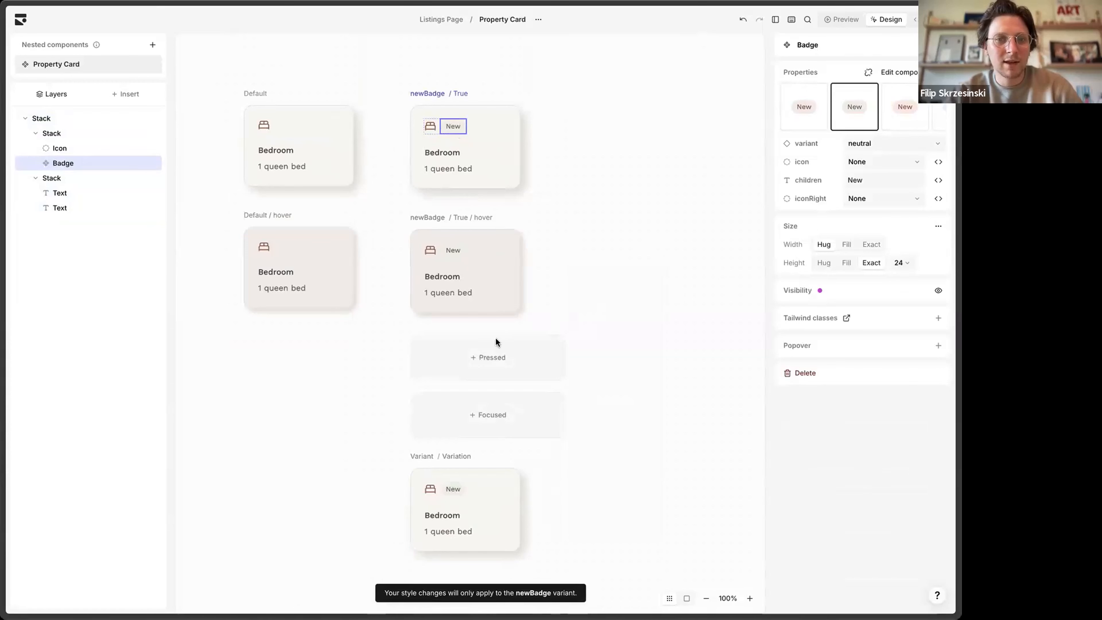
{"action": "left_click", "coordinate": [550, 310]}
{"action": "scroll", "coordinate": [549, 310], "scroll_direction": "down", "scroll_amount": 2}
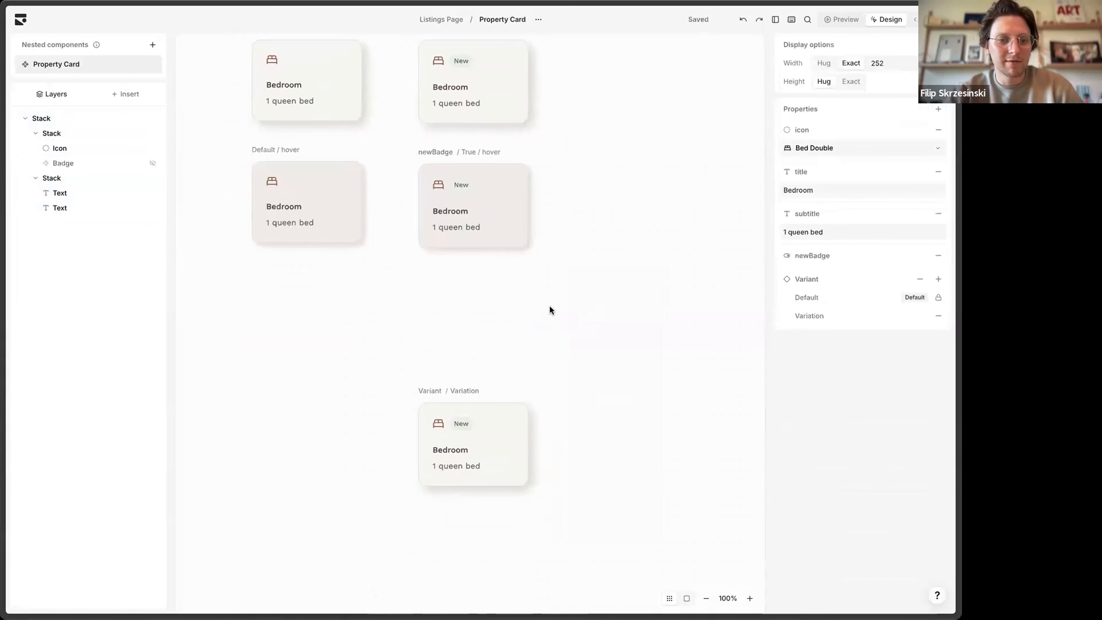
{"action": "scroll", "coordinate": [590, 278], "scroll_direction": "up", "scroll_amount": 2}
{"action": "scroll", "coordinate": [591, 278], "scroll_direction": "left", "scroll_amount": 1}
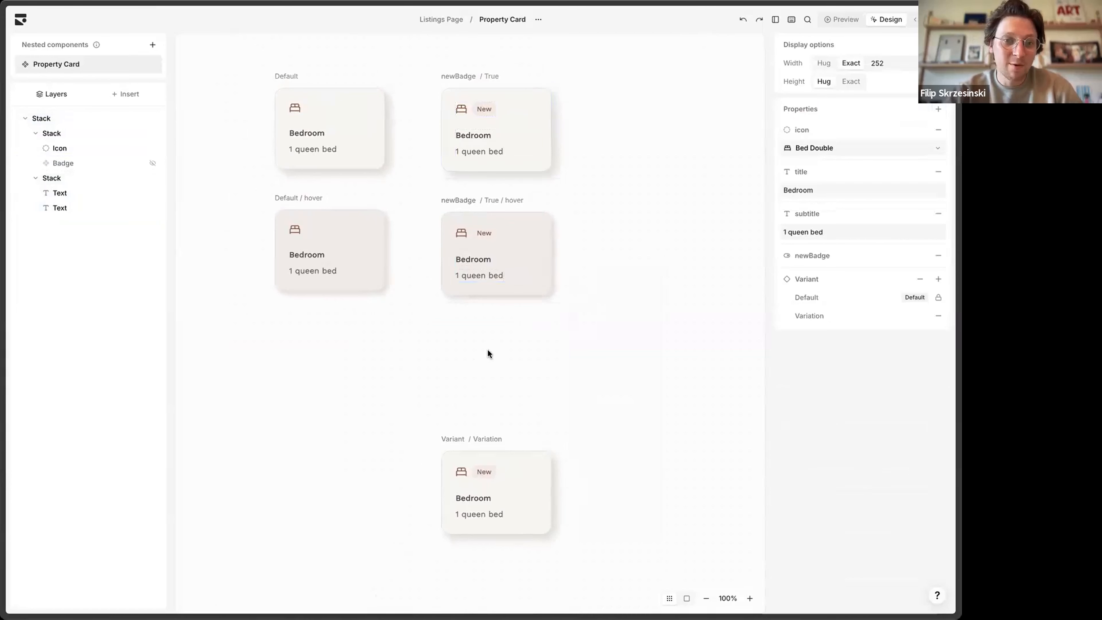
Step: Set the badge in the newBadge variant's hover card to the error style
{"action": "left_click", "coordinate": [488, 253]}
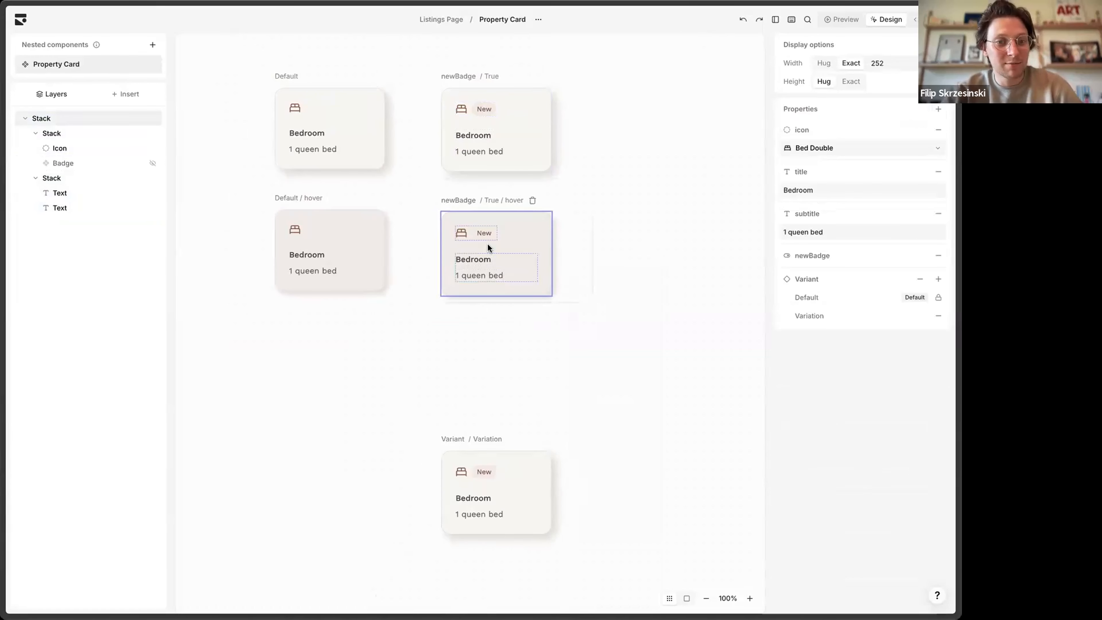
{"action": "left_click", "coordinate": [460, 342]}
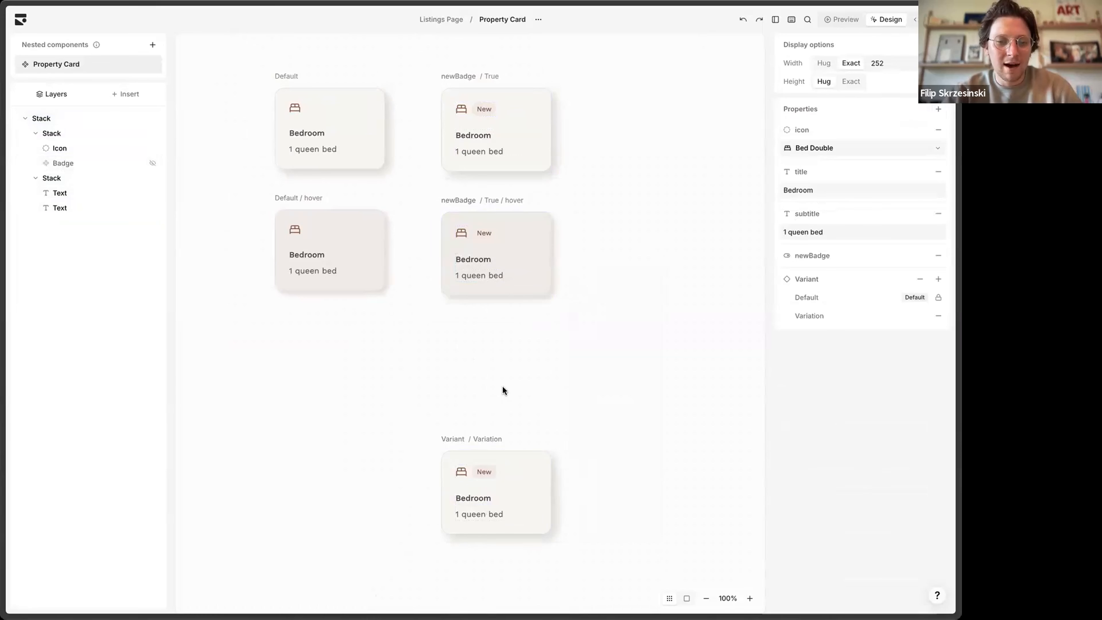
{"action": "left_click", "coordinate": [493, 234]}
{"action": "left_click", "coordinate": [493, 234]}
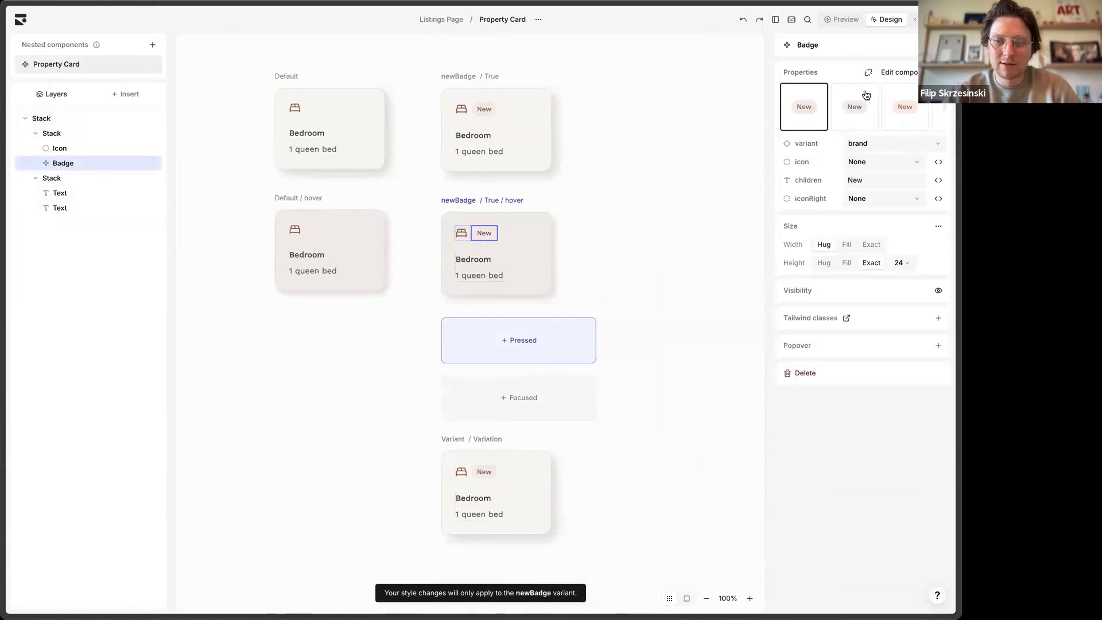
{"action": "left_click", "coordinate": [881, 108]}
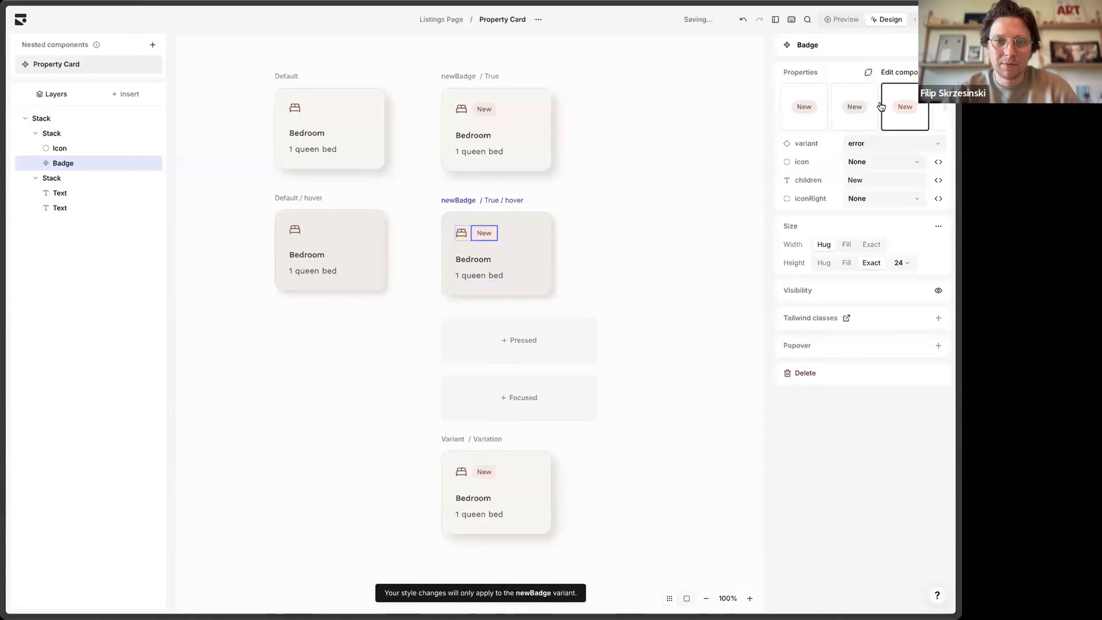
Step: Return the badge in the newBadge hover card to the brand style and delete the enum property's Variation variant
{"action": "left_click", "coordinate": [805, 108]}
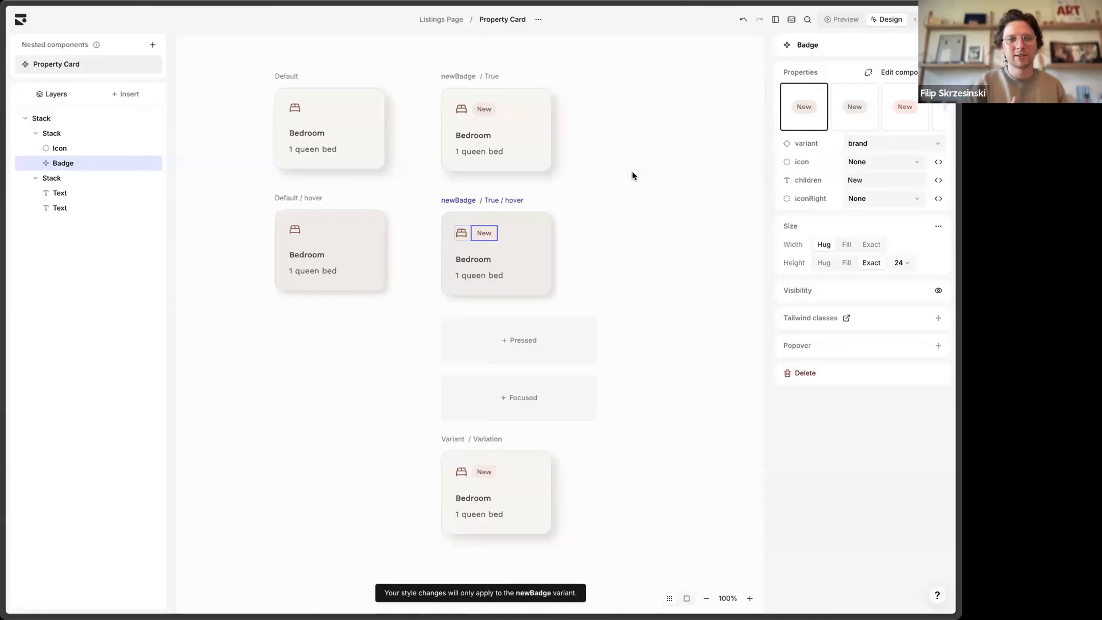
{"action": "left_click", "coordinate": [511, 440]}
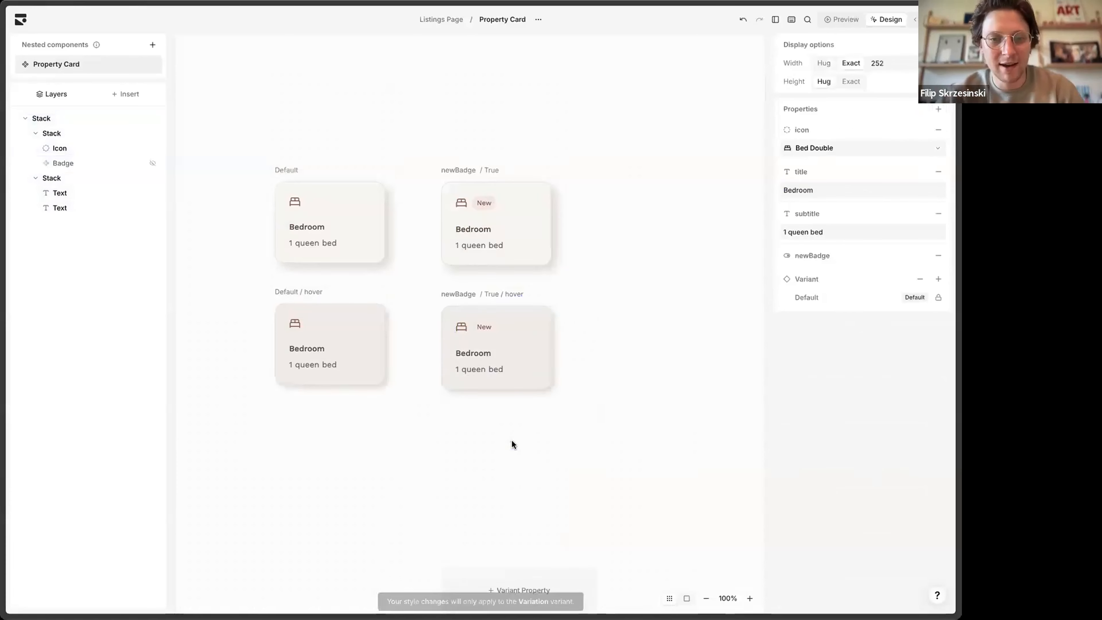
Step: Examine the Property Card component's generated source code, including its hover classes and badge visibility logic
{"action": "left_click", "coordinate": [926, 19]}
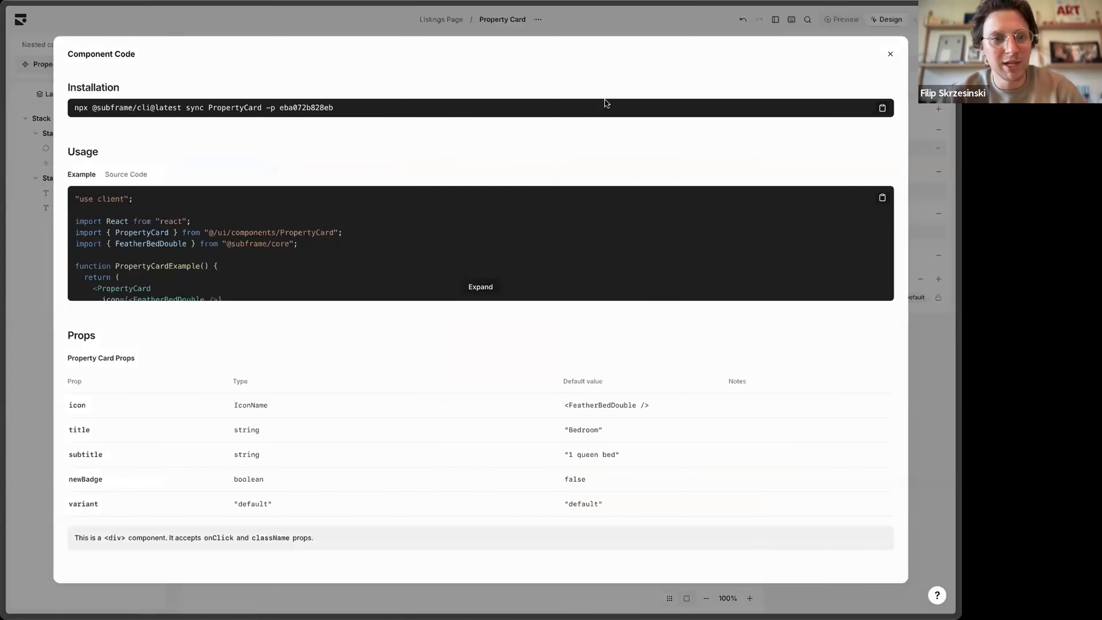
{"action": "left_click", "coordinate": [110, 176]}
{"action": "scroll", "coordinate": [269, 293], "scroll_direction": "down", "scroll_amount": 15}
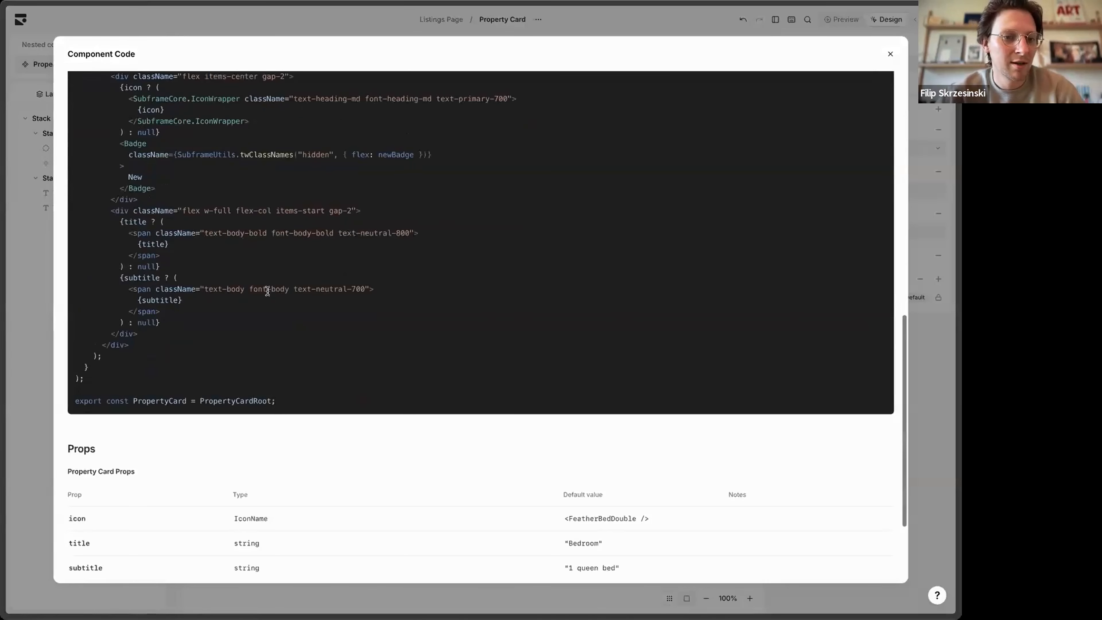
{"action": "scroll", "coordinate": [331, 217], "scroll_direction": "up", "scroll_amount": 5}
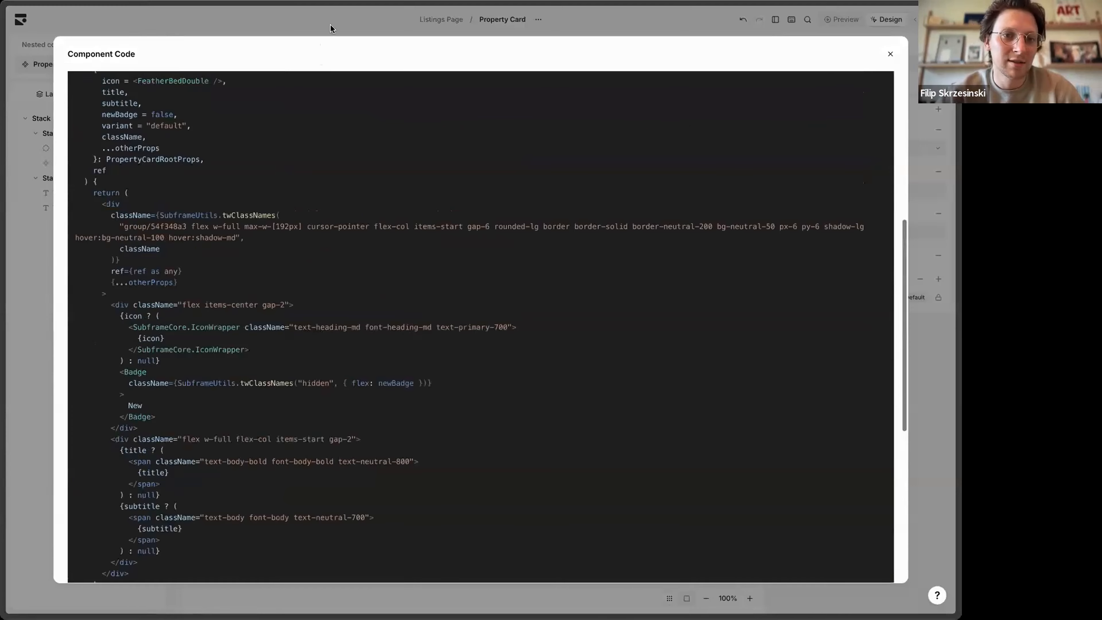
{"action": "left_click", "coordinate": [334, 24]}
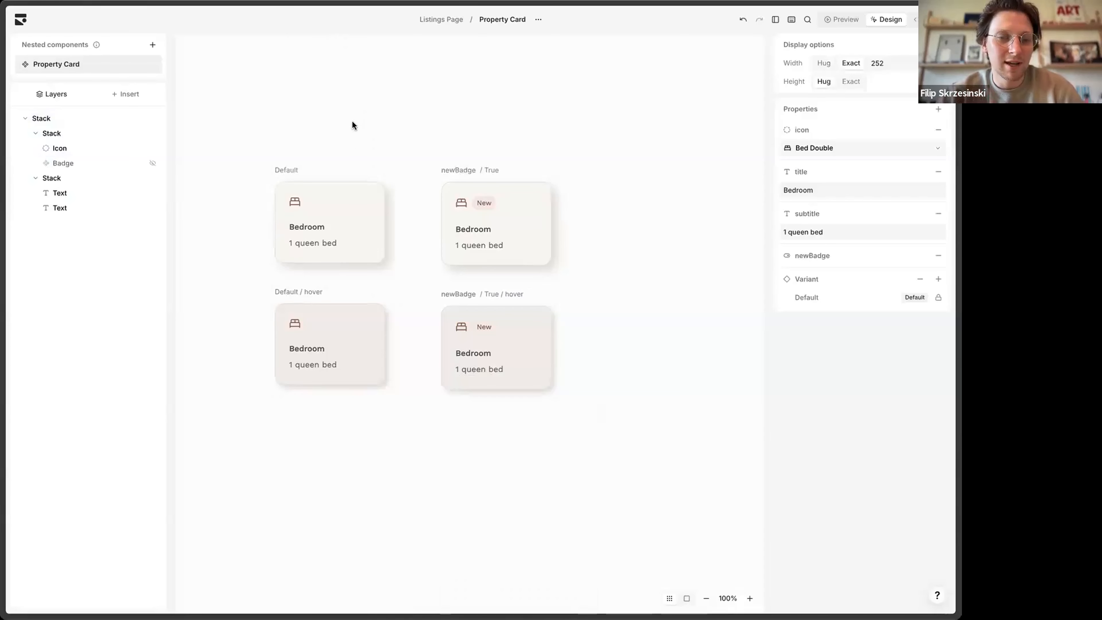
Step: Insert an empty Stack below the title and subtitle stack in the default Property Card
{"action": "left_click", "coordinate": [351, 240]}
{"action": "left_click", "coordinate": [330, 258]}
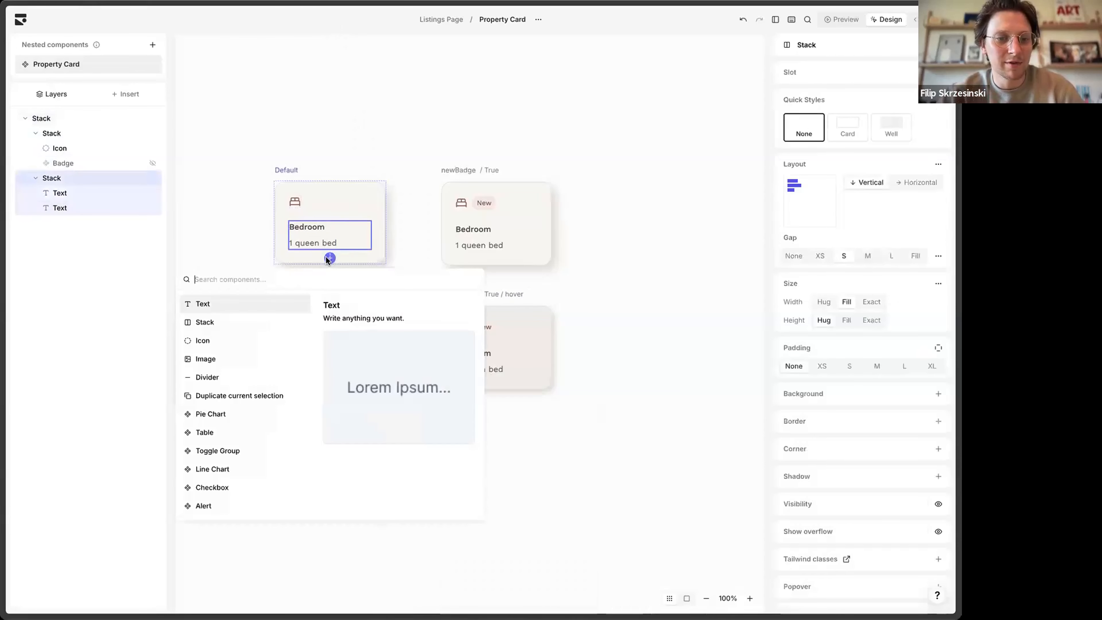
{"action": "left_click", "coordinate": [329, 259]}
{"action": "left_click", "coordinate": [330, 259]}
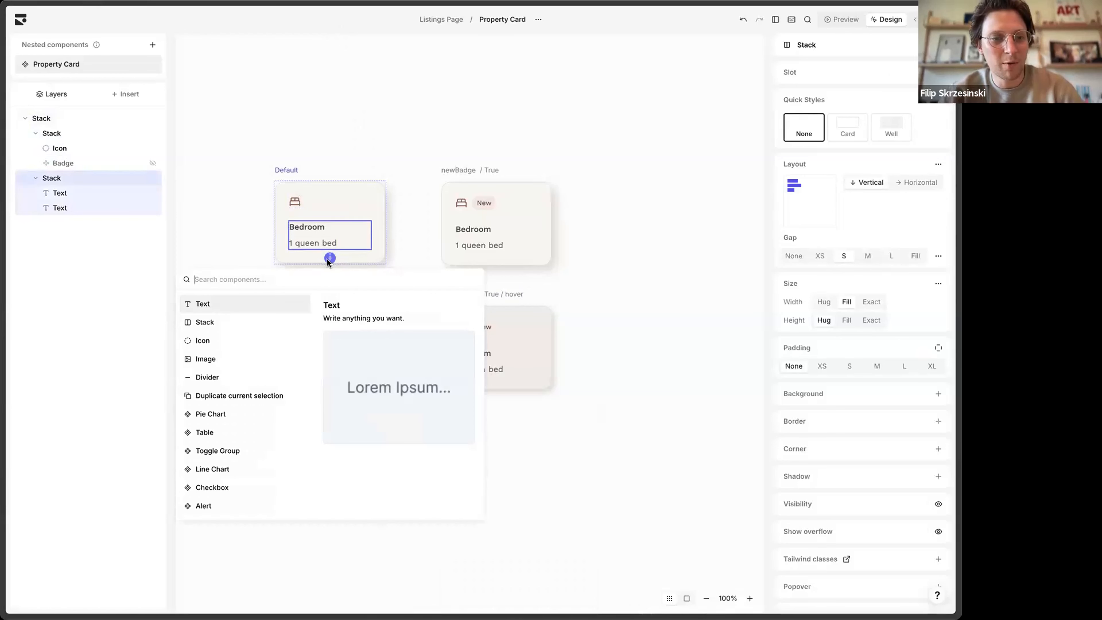
{"action": "key", "text": "Down"}
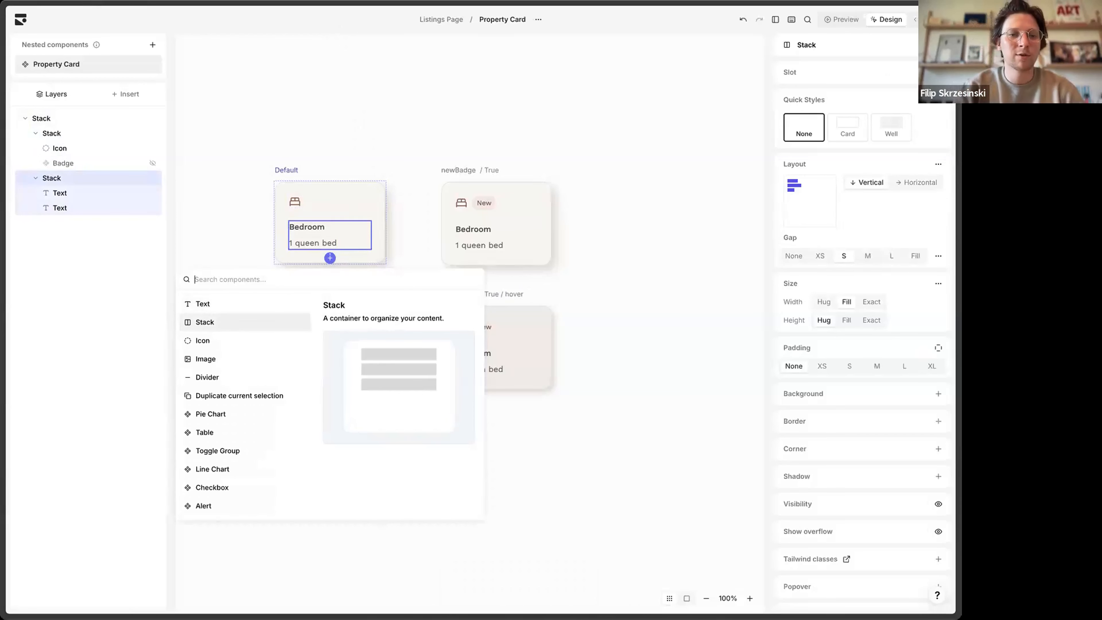
{"action": "key", "text": "Return"}
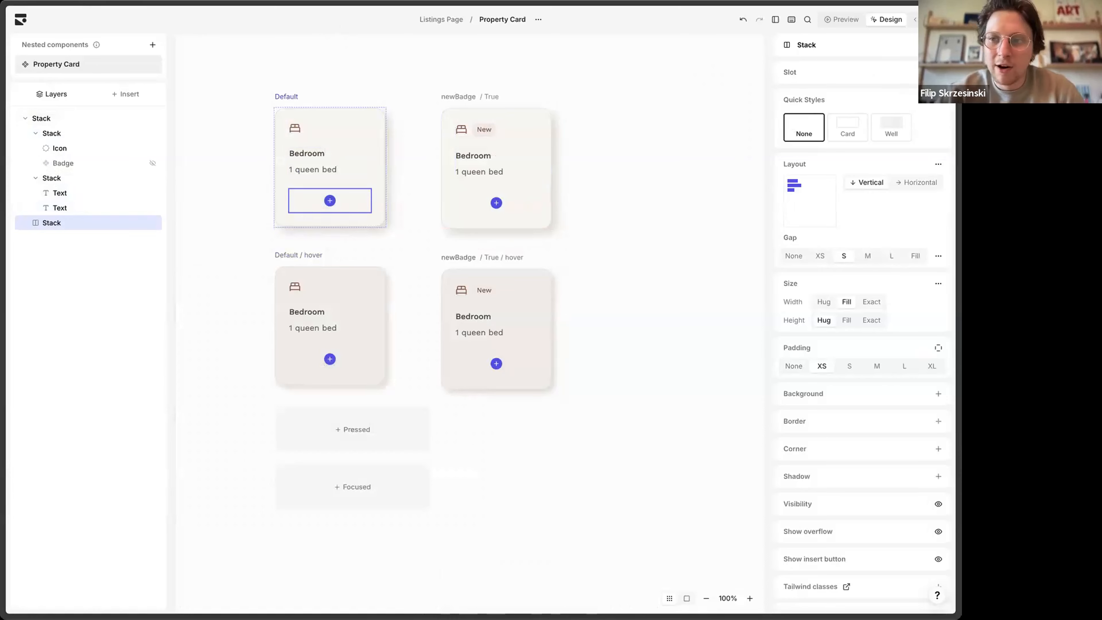
Step: Turn the new stack into a slot named children and set its padding to None
{"action": "left_click", "coordinate": [790, 72]}
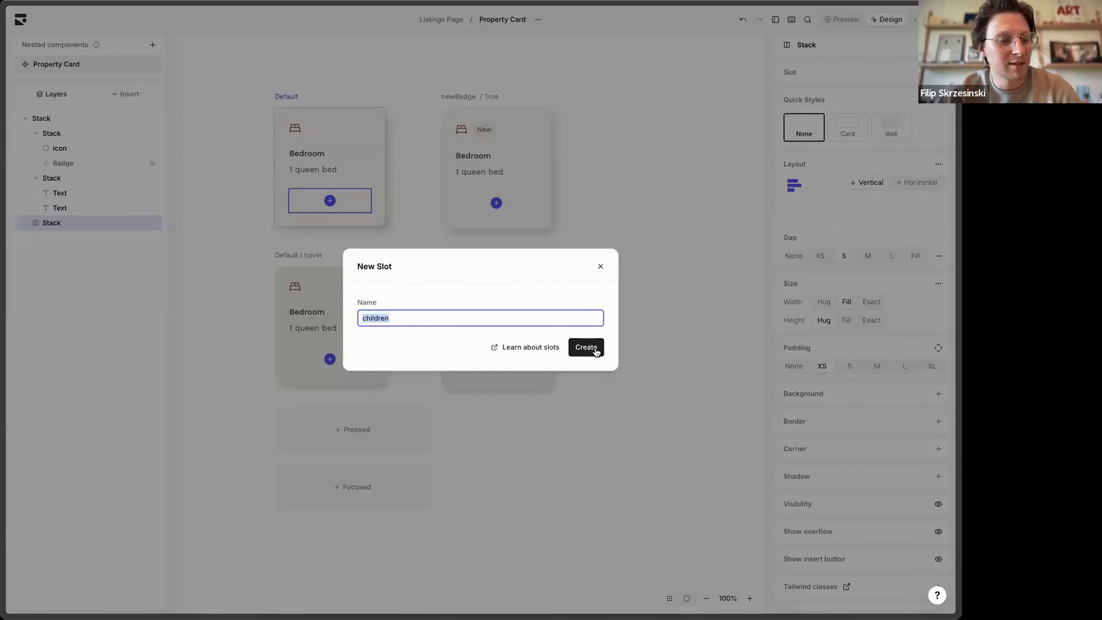
{"action": "left_click", "coordinate": [586, 348]}
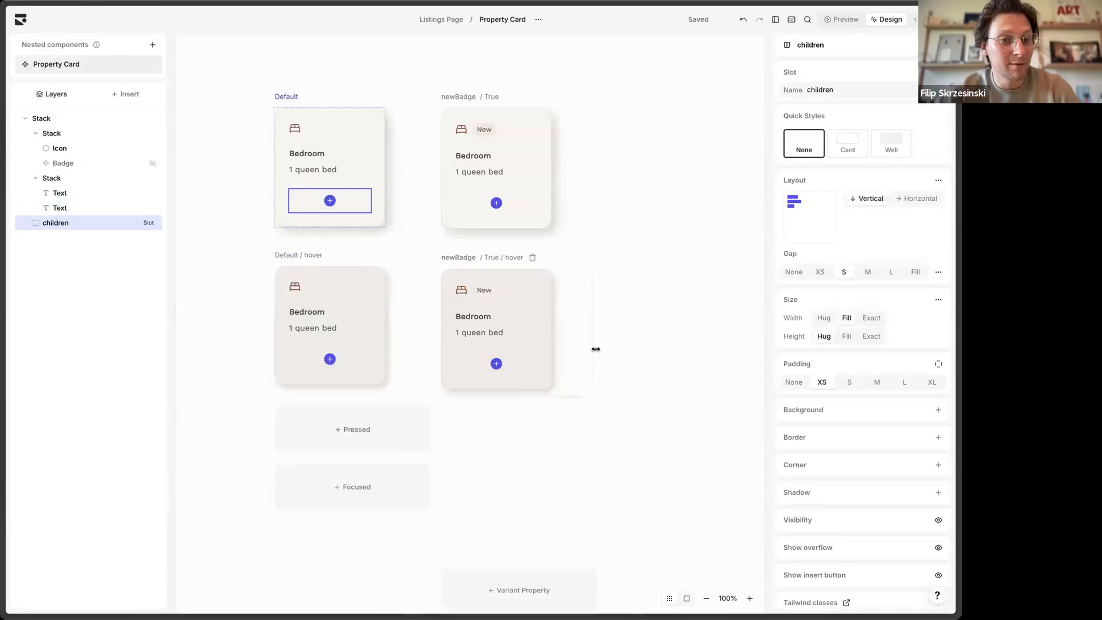
{"action": "left_click", "coordinate": [793, 382]}
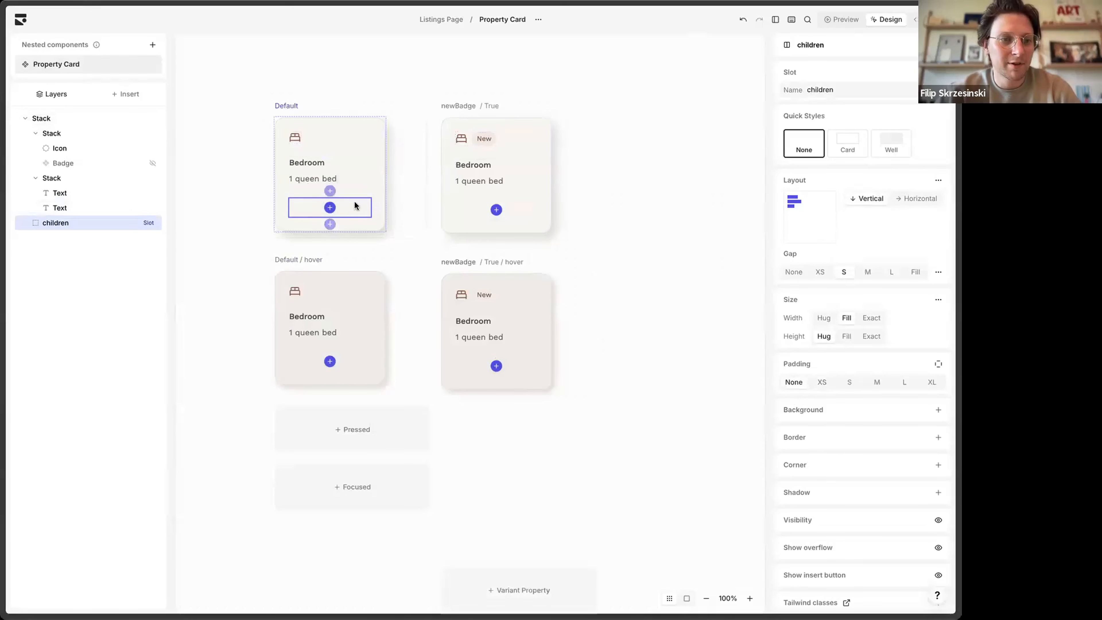
Step: Insert a Button component into the children slot of the default card
{"action": "left_click", "coordinate": [331, 208]}
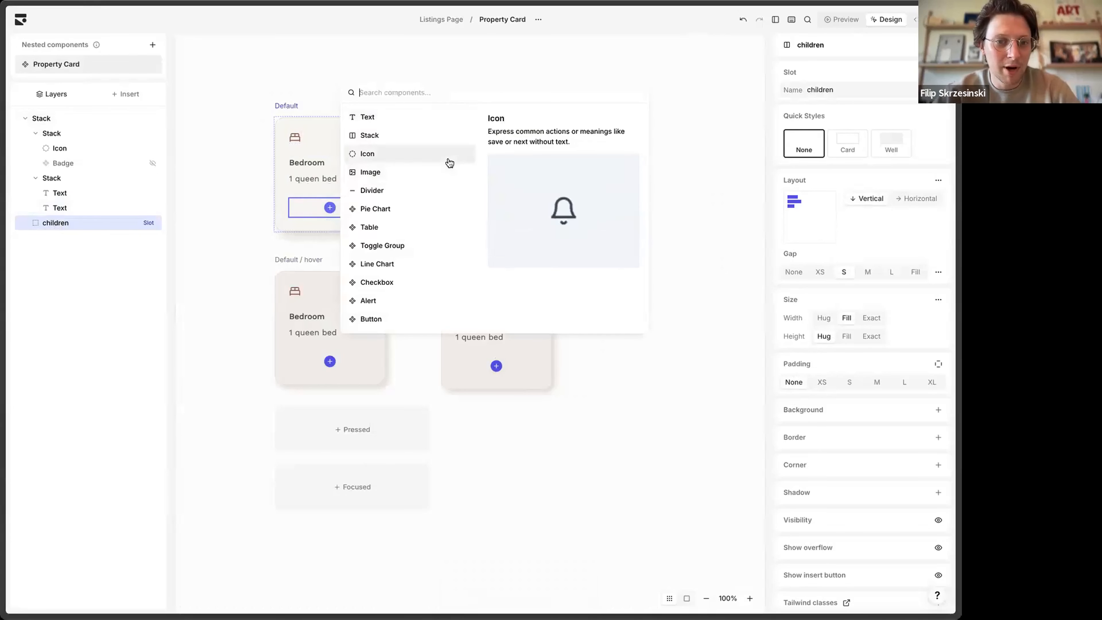
{"action": "scroll", "coordinate": [401, 250], "scroll_direction": "down", "scroll_amount": 2}
{"action": "left_click", "coordinate": [398, 253]}
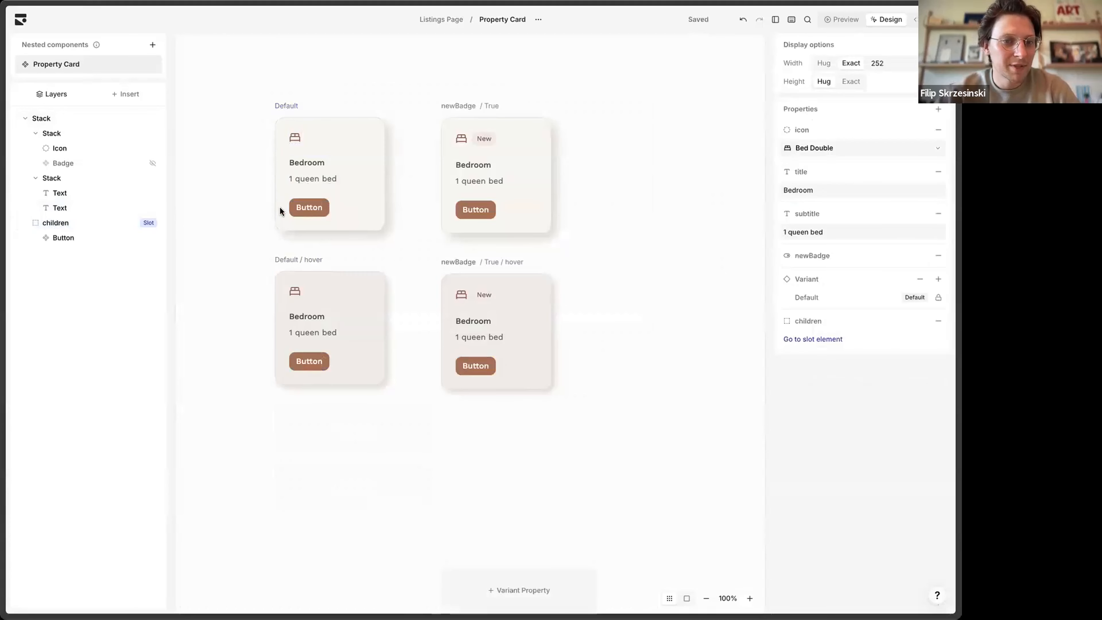
Step: Set the slot button's variant to brand tertiary, trying brand secondary first
{"action": "left_click", "coordinate": [302, 204]}
{"action": "left_click", "coordinate": [309, 207]}
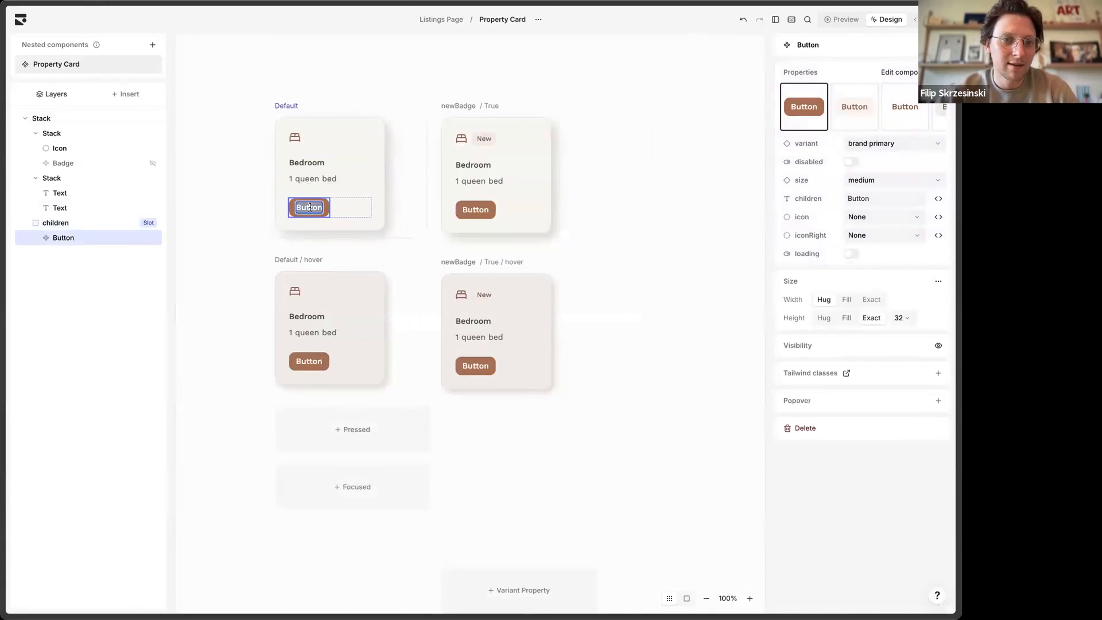
{"action": "double_click", "coordinate": [309, 208]}
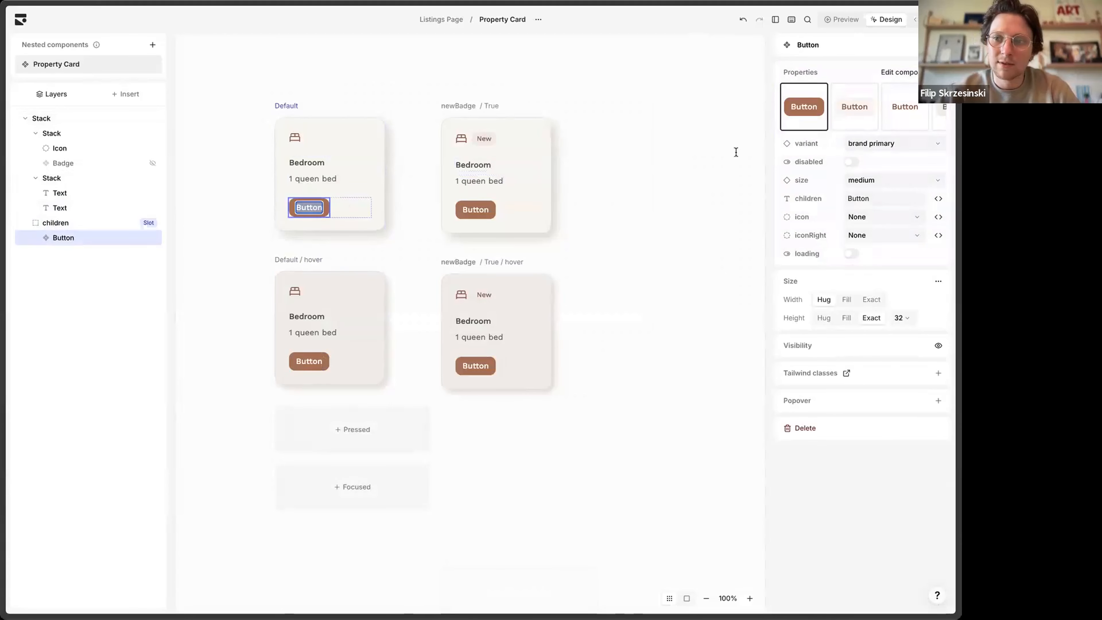
{"action": "left_click", "coordinate": [857, 106]}
{"action": "left_click", "coordinate": [903, 100]}
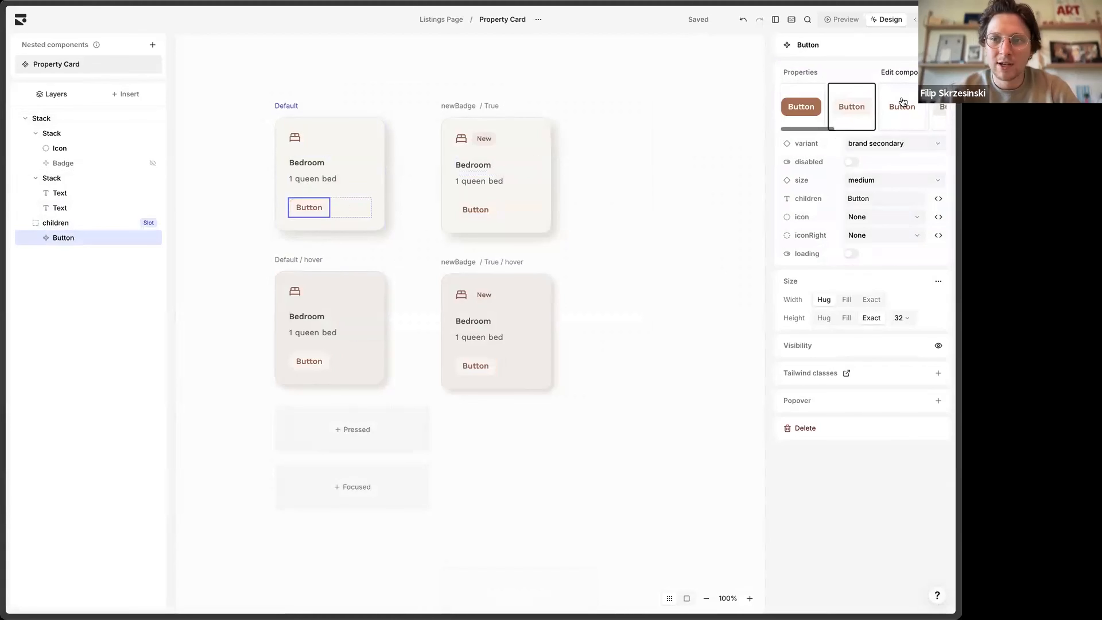
Step: Change the slot button's label to "Learn more"
{"action": "double_click", "coordinate": [315, 207]}
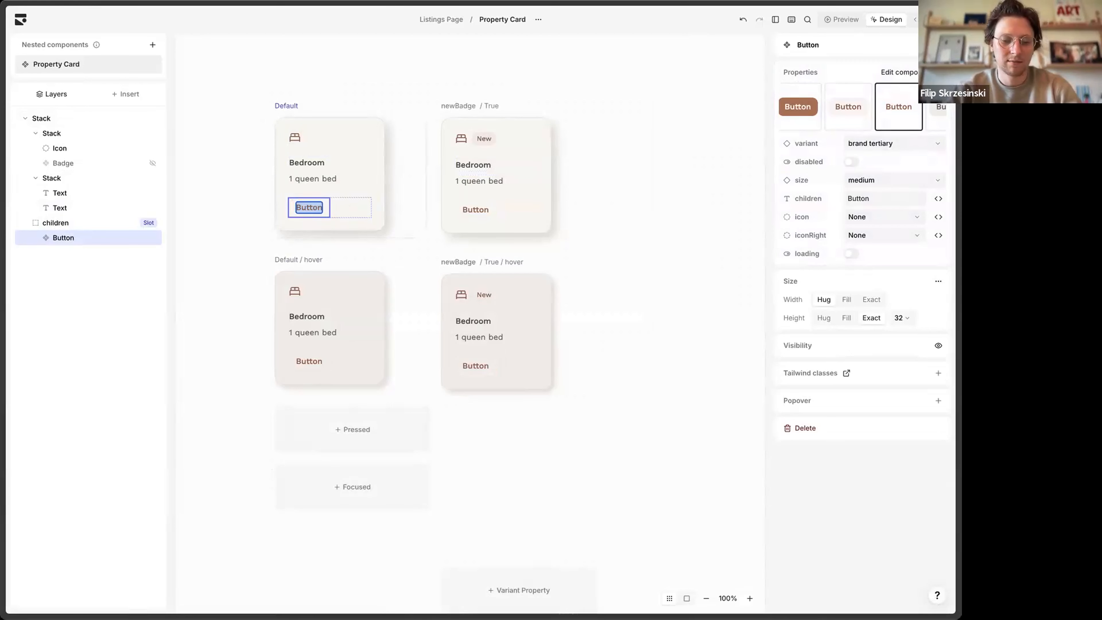
{"action": "type", "text": "Learn mor"}
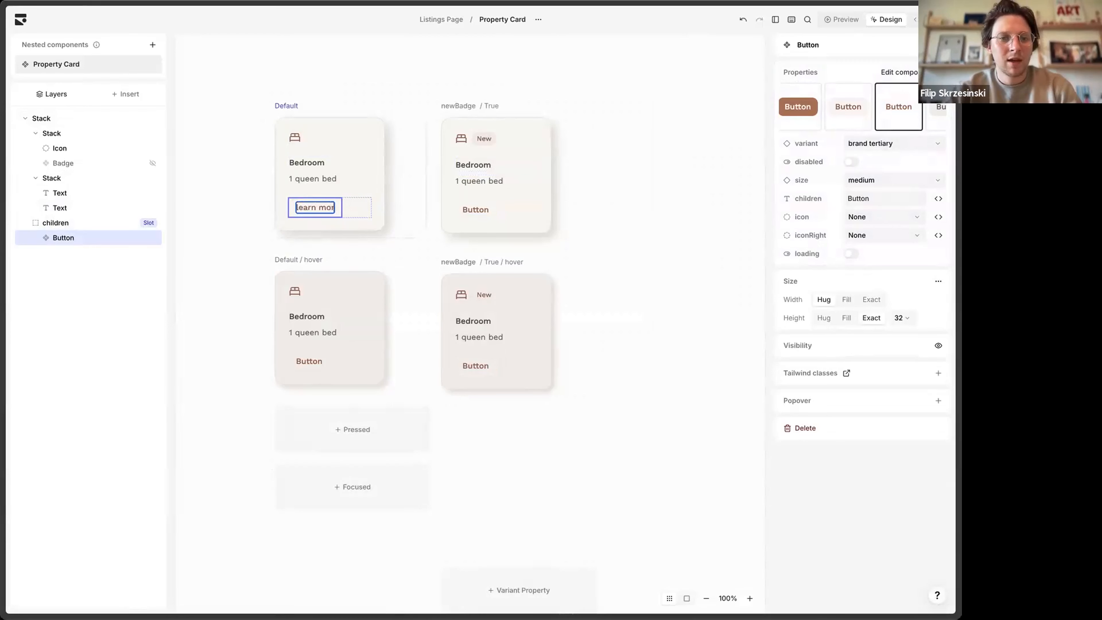
{"action": "type", "text": "e"}
{"action": "left_click", "coordinate": [565, 182]}
{"action": "left_click", "coordinate": [321, 206]}
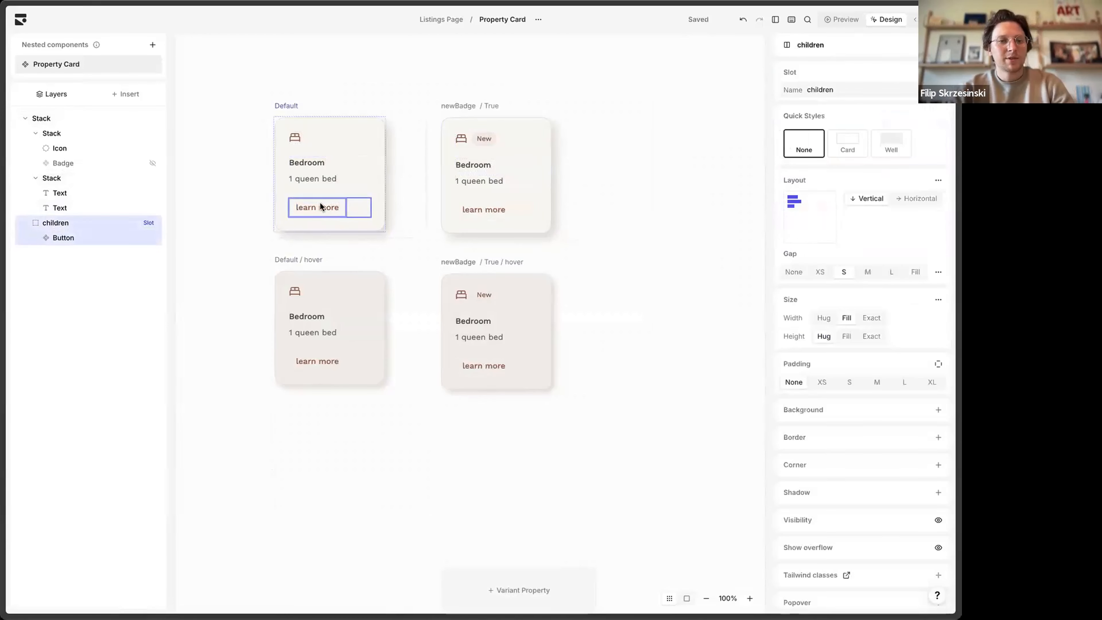
{"action": "left_click", "coordinate": [321, 206]}
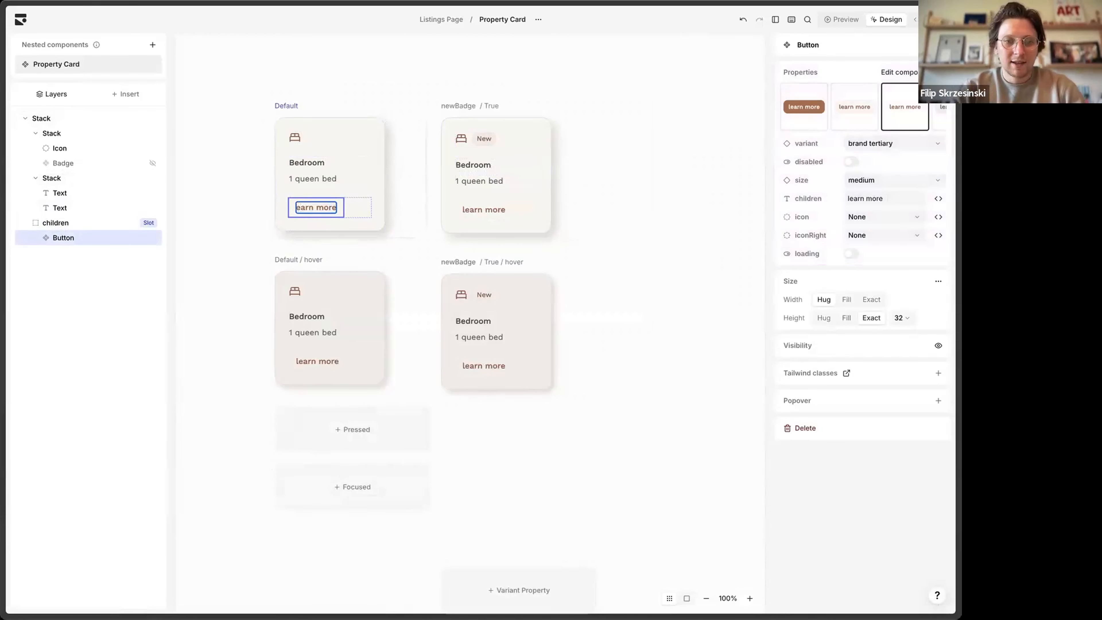
{"action": "left_click", "coordinate": [659, 87]}
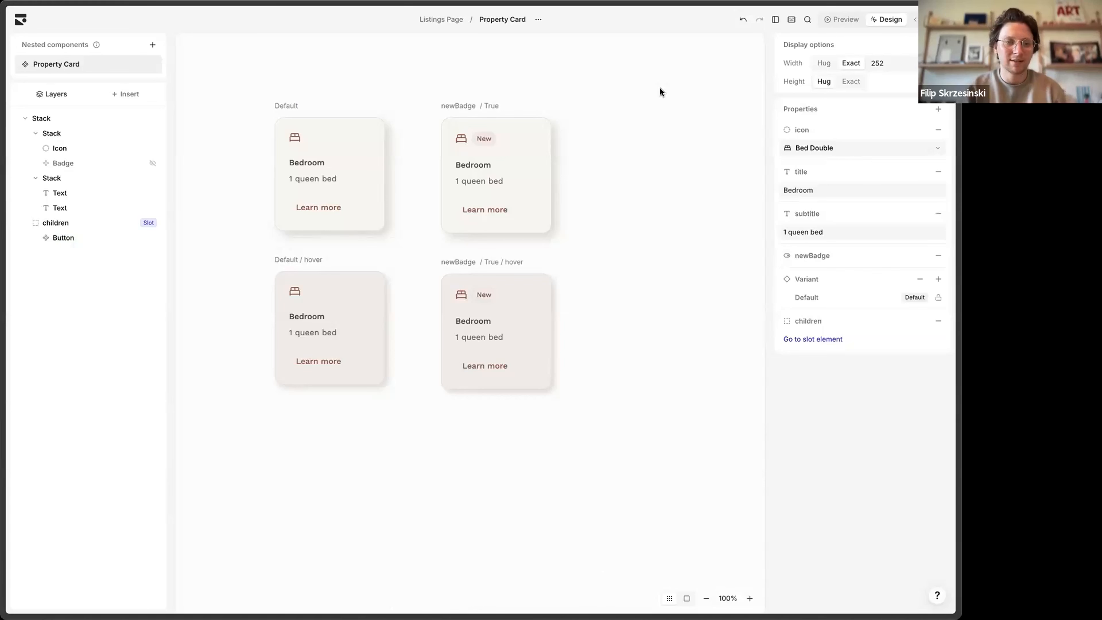
Step: Go to the Listings Page and switch the Bedroom Property Card's newBadge property on and back off
{"action": "left_click", "coordinate": [319, 208]}
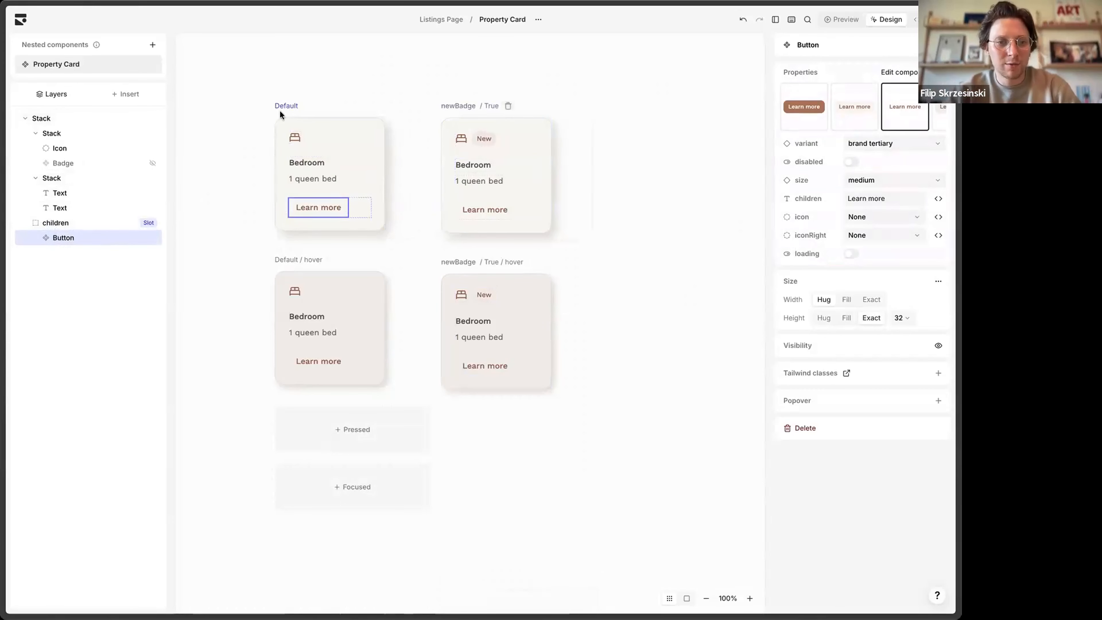
{"action": "left_click", "coordinate": [438, 19]}
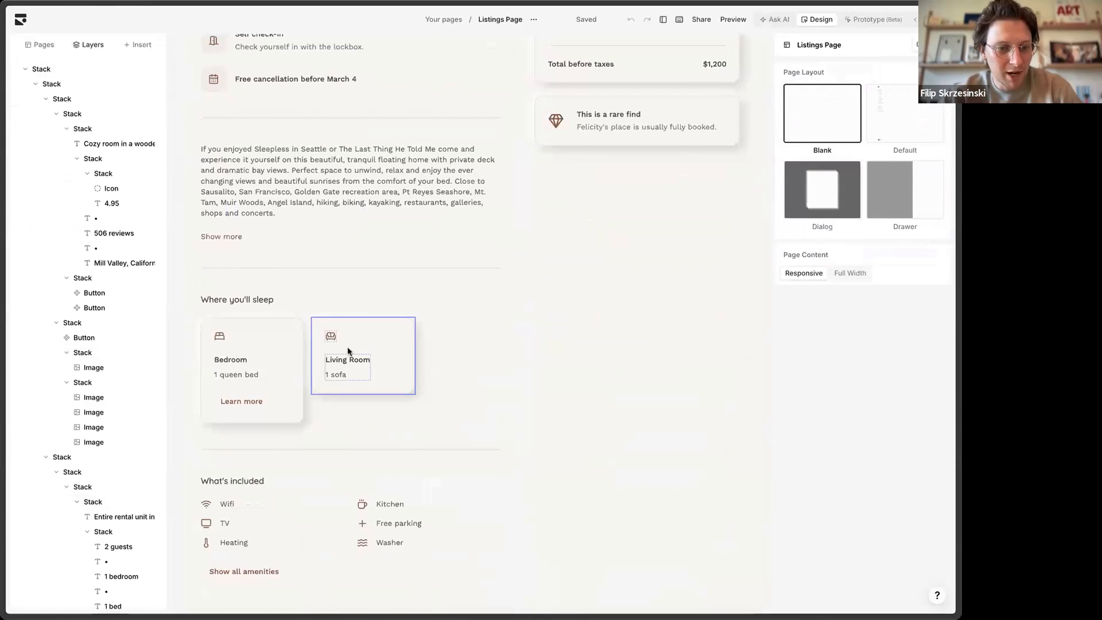
{"action": "left_click", "coordinate": [301, 328]}
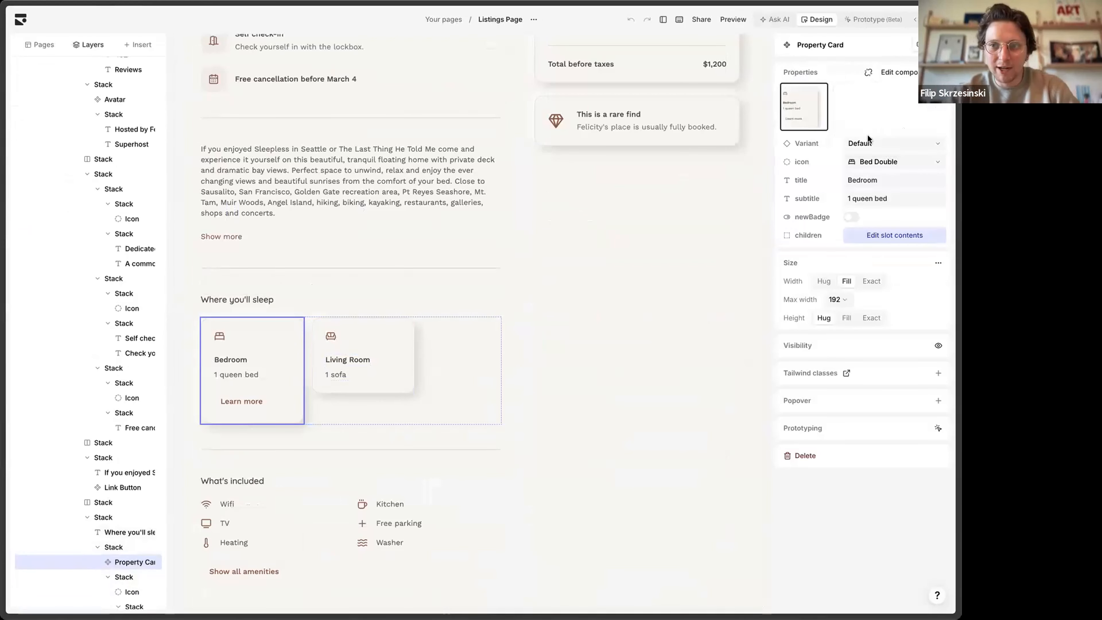
{"action": "left_click", "coordinate": [852, 217]}
{"action": "left_click", "coordinate": [851, 217]}
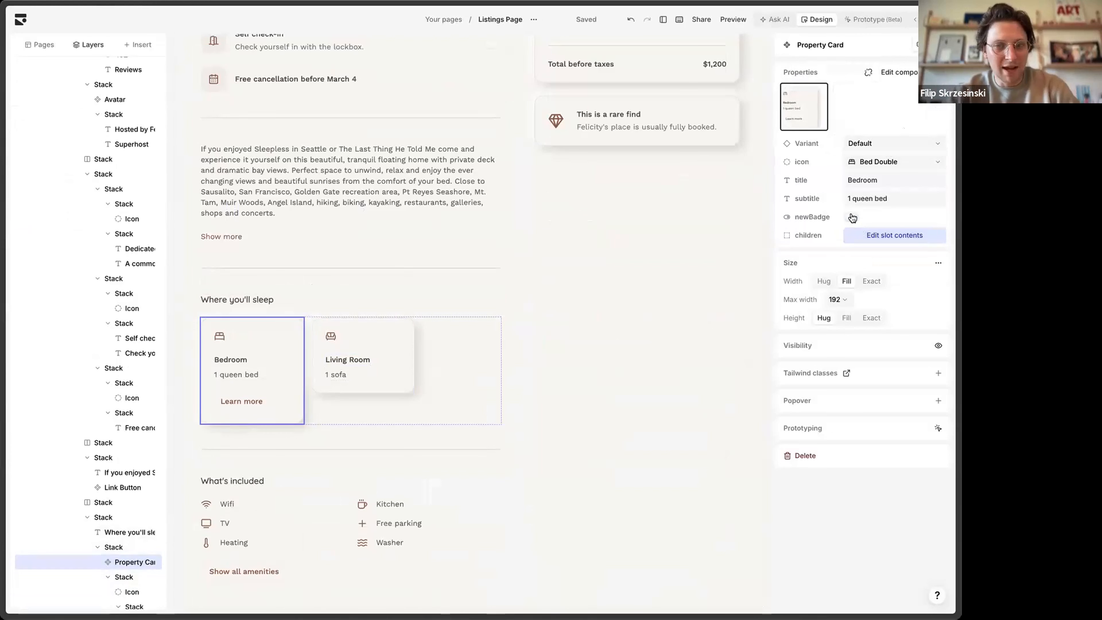
Step: Set the Bedroom card's subtitle to "asfasfd" and its icon to Activity
{"action": "left_click", "coordinate": [880, 197]}
{"action": "type", "text": "asfasfd"}
{"action": "key", "text": "Return"}
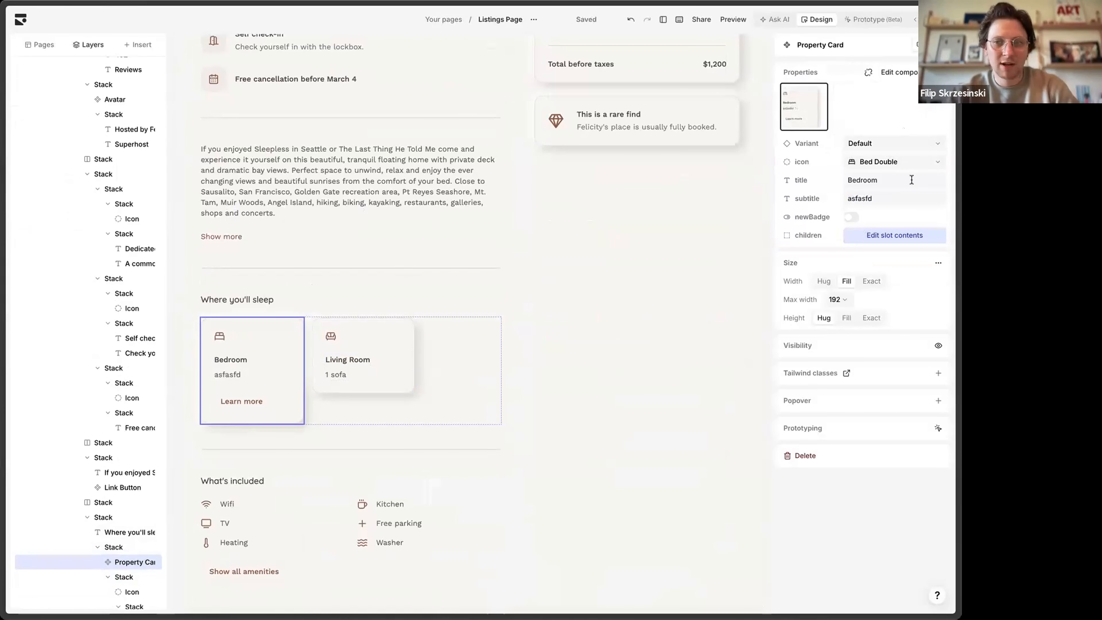
{"action": "left_click", "coordinate": [889, 172]}
{"action": "left_click", "coordinate": [863, 244]}
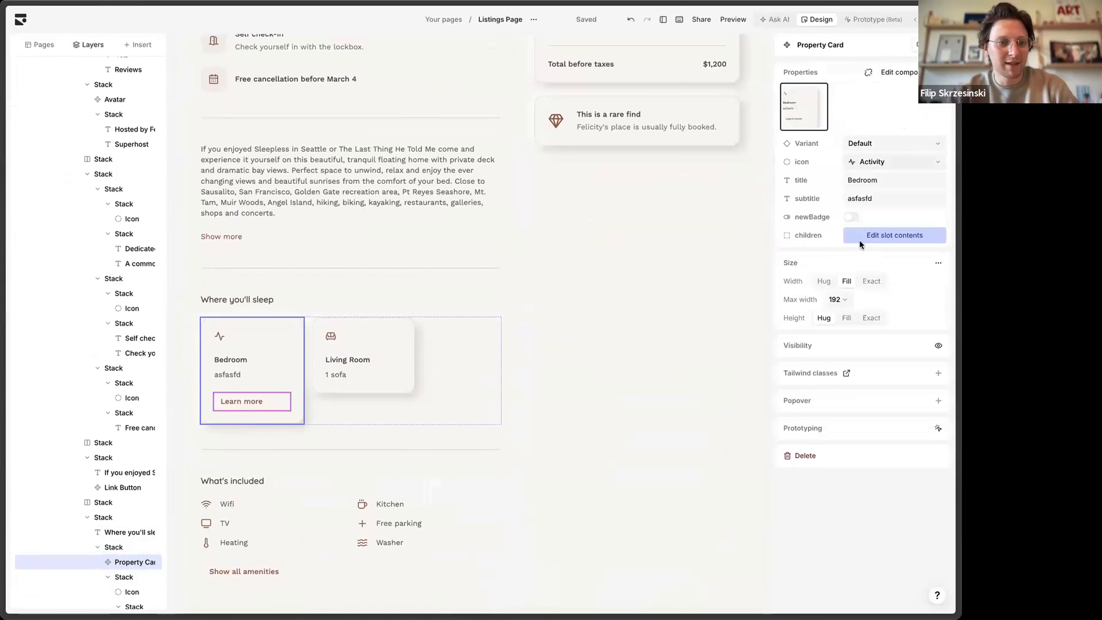
Step: Delete the Learn more button from the Bedroom card's slot and undo the deletion
{"action": "left_click", "coordinate": [245, 397]}
{"action": "left_click", "coordinate": [292, 398]}
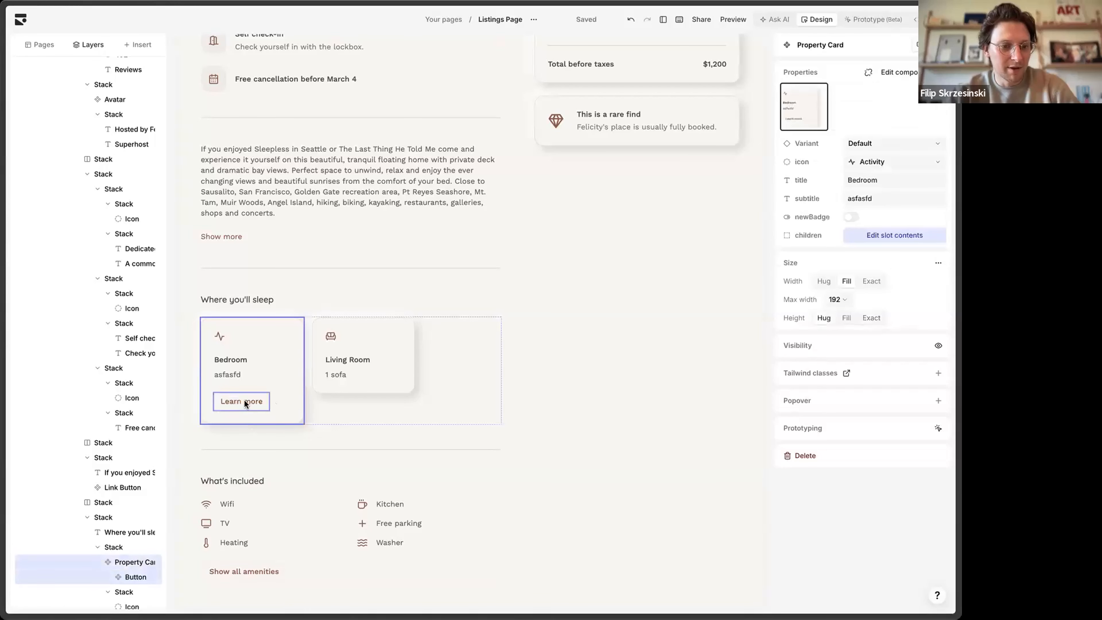
{"action": "left_click", "coordinate": [245, 400]}
{"action": "key", "text": "Delete"}
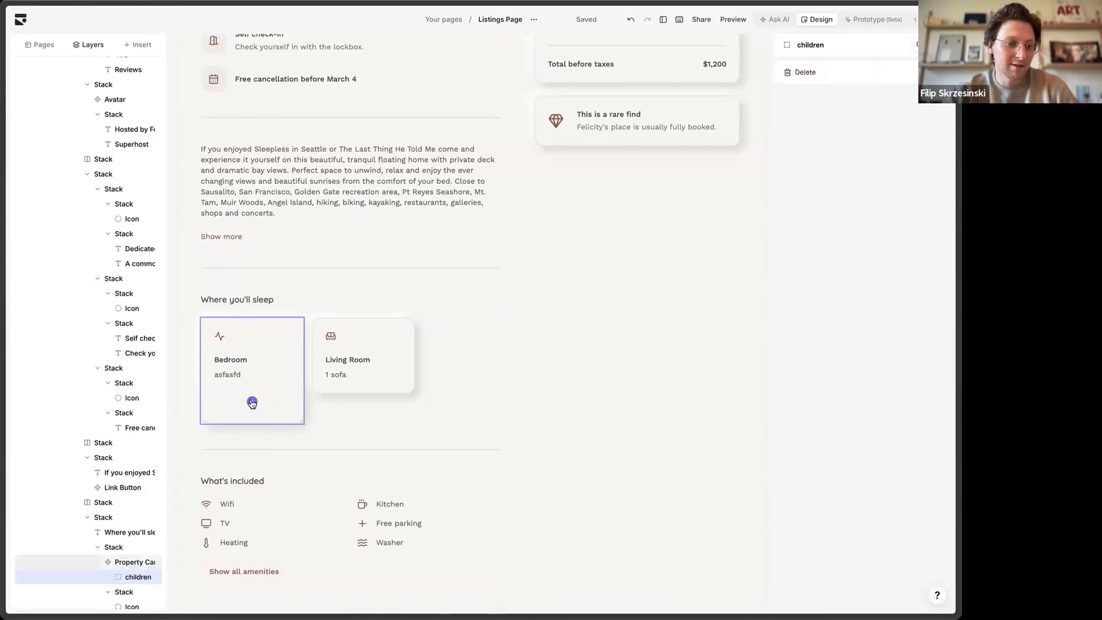
{"action": "left_click", "coordinate": [388, 302]}
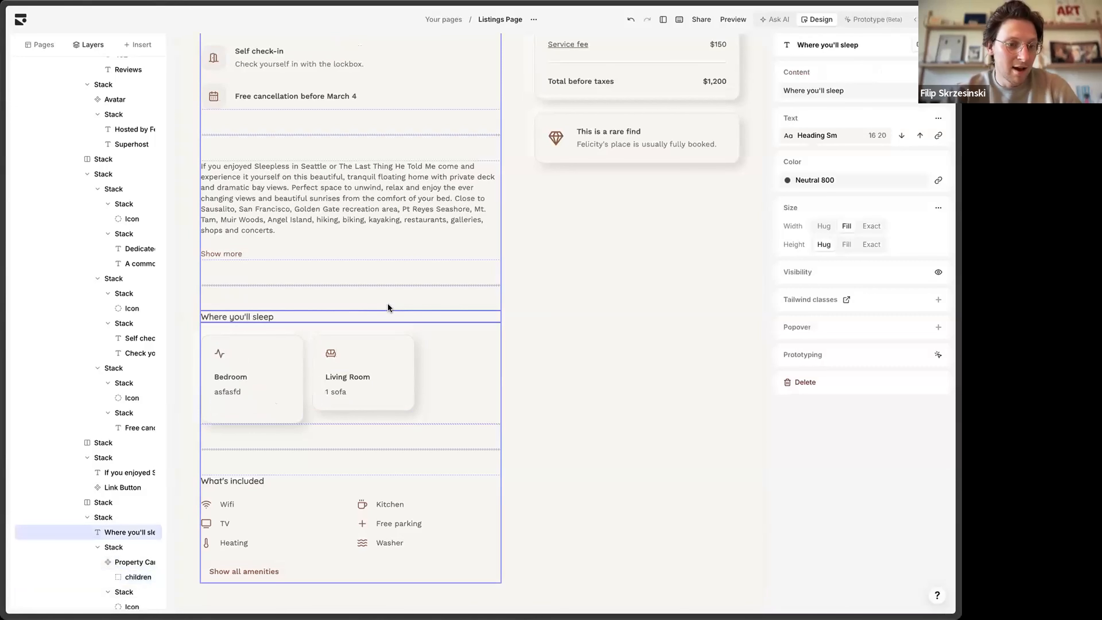
{"action": "key", "text": "ctrl+z"}
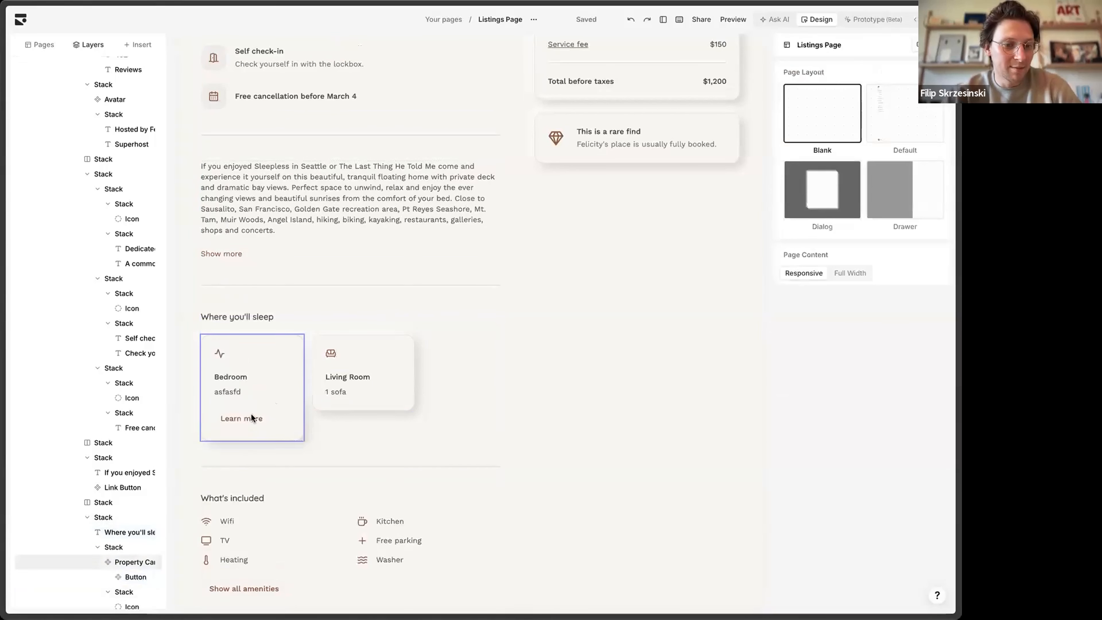
Step: Insert a second Button beside the Learn more button in the Bedroom card's slot
{"action": "left_click", "coordinate": [250, 413]}
{"action": "left_click", "coordinate": [251, 414]}
{"action": "left_click", "coordinate": [278, 418]}
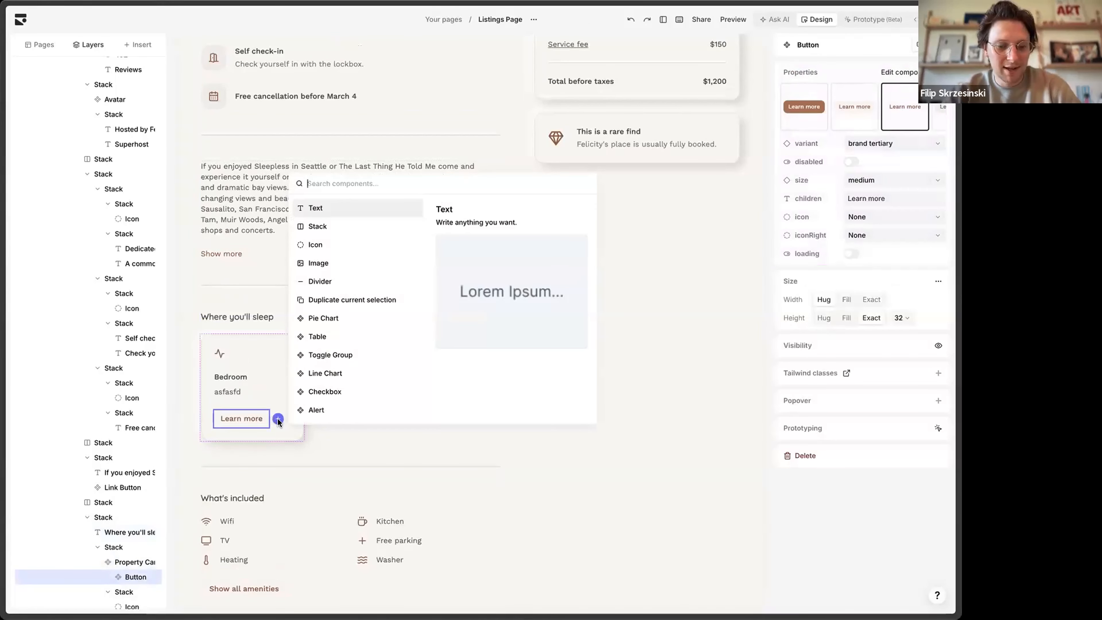
{"action": "type", "text": "but"}
{"action": "key", "text": "Return"}
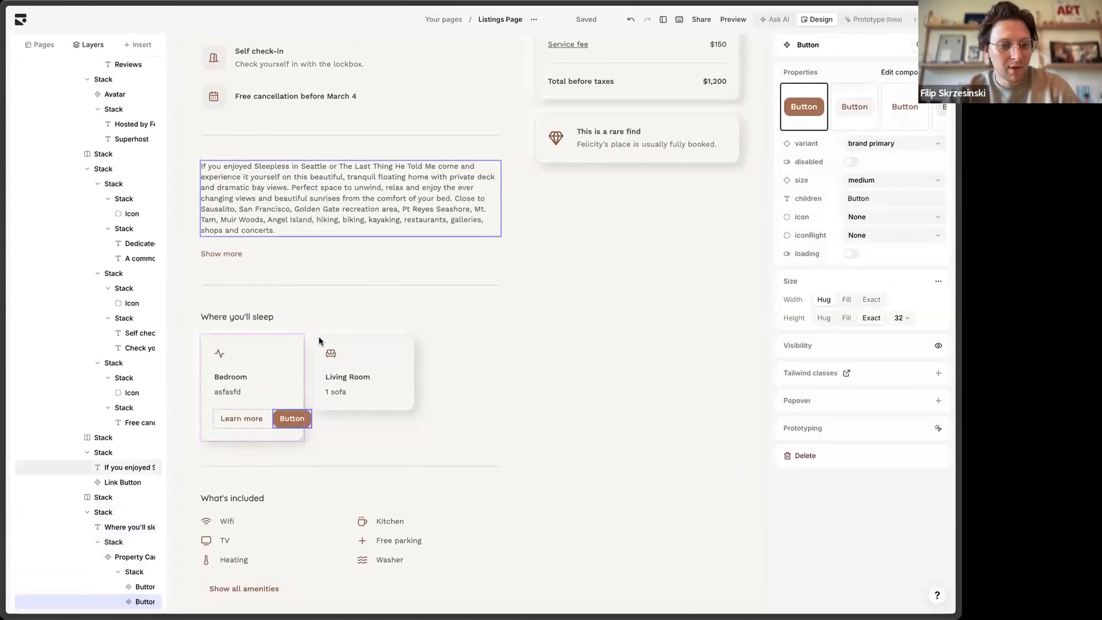
Step: Set the stack in the Bedroom card's slot to fill the width and wrap its buttons
{"action": "left_click", "coordinate": [266, 412]}
{"action": "left_click", "coordinate": [267, 414]}
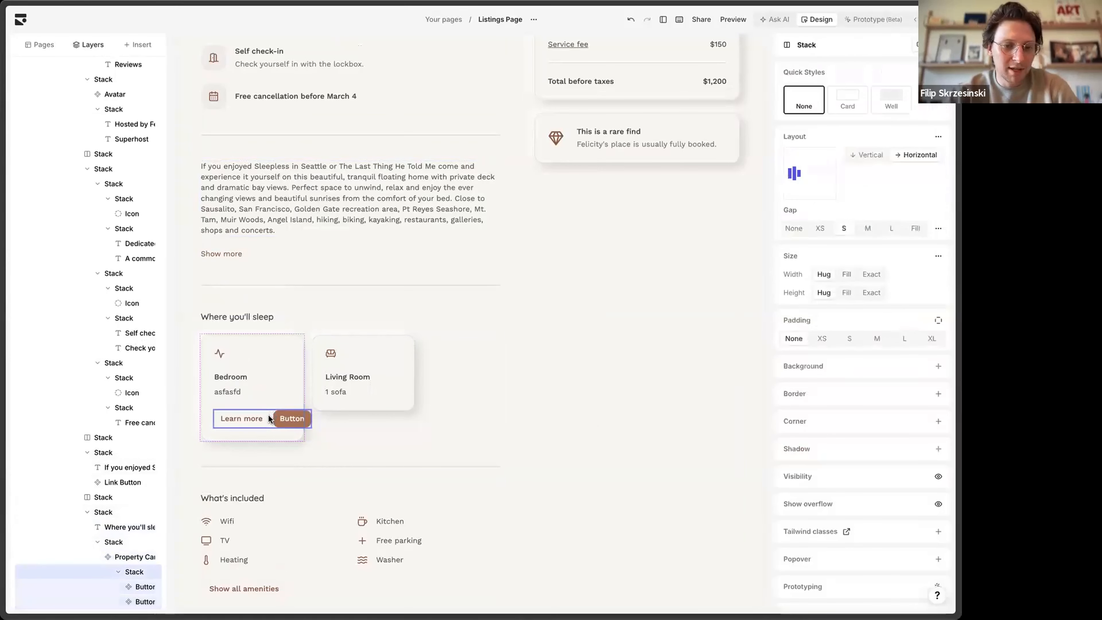
{"action": "left_click", "coordinate": [847, 274]}
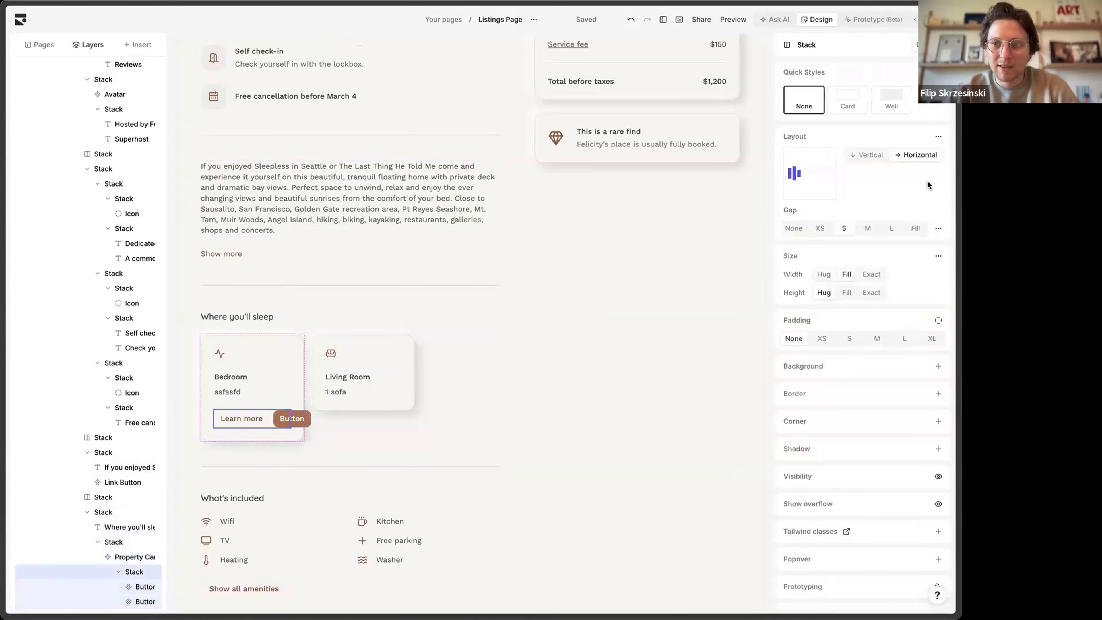
{"action": "left_click", "coordinate": [938, 138]}
{"action": "left_click", "coordinate": [923, 163]}
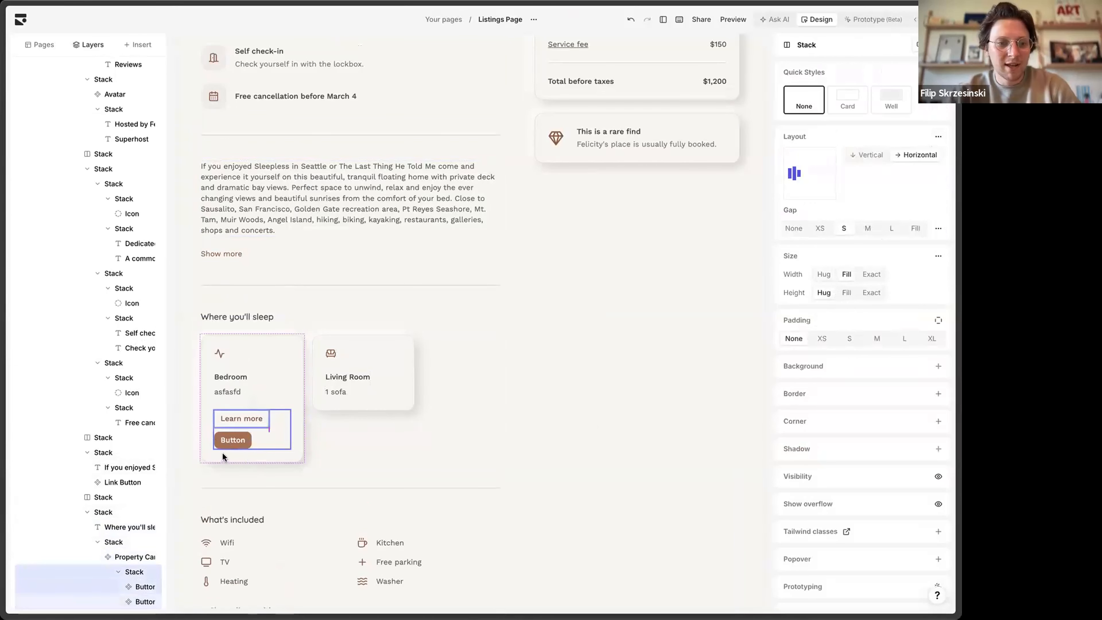
Step: Set the widths of the Learn more button and the second Button in the Bedroom card to Fill
{"action": "left_click", "coordinate": [256, 425]}
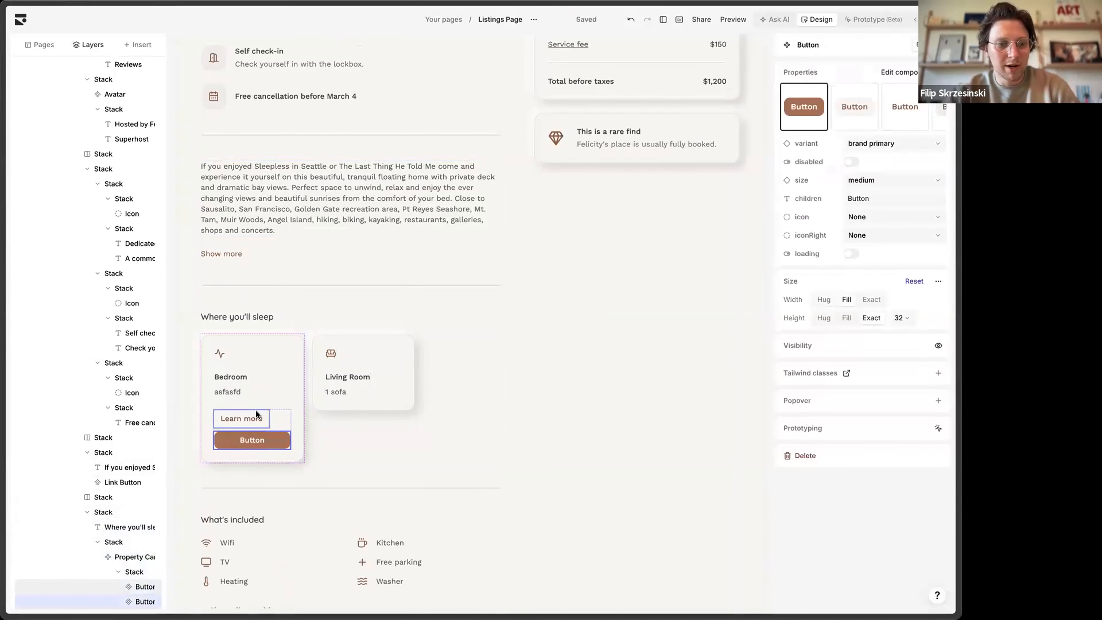
{"action": "left_click", "coordinate": [846, 299]}
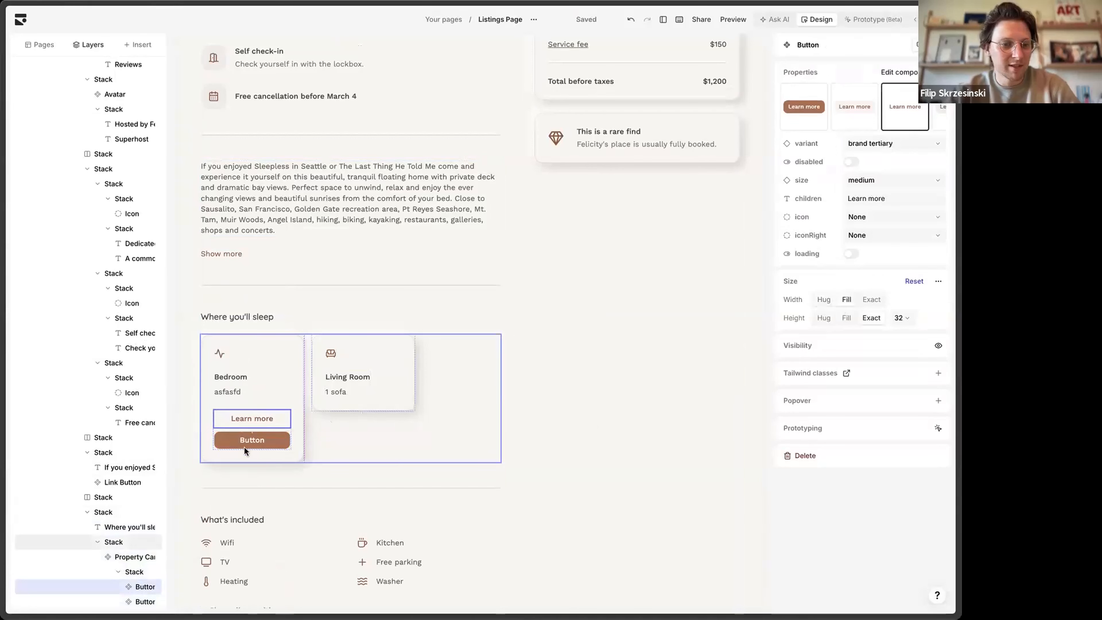
{"action": "double_click", "coordinate": [254, 441]}
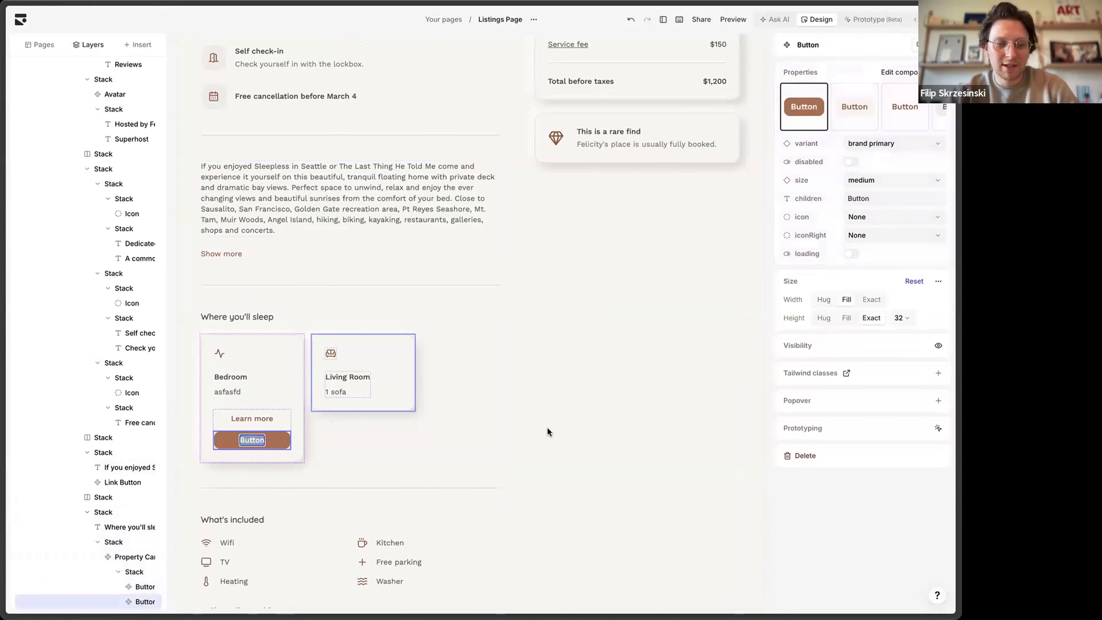
{"action": "scroll", "coordinate": [554, 440], "scroll_direction": "down", "scroll_amount": 2}
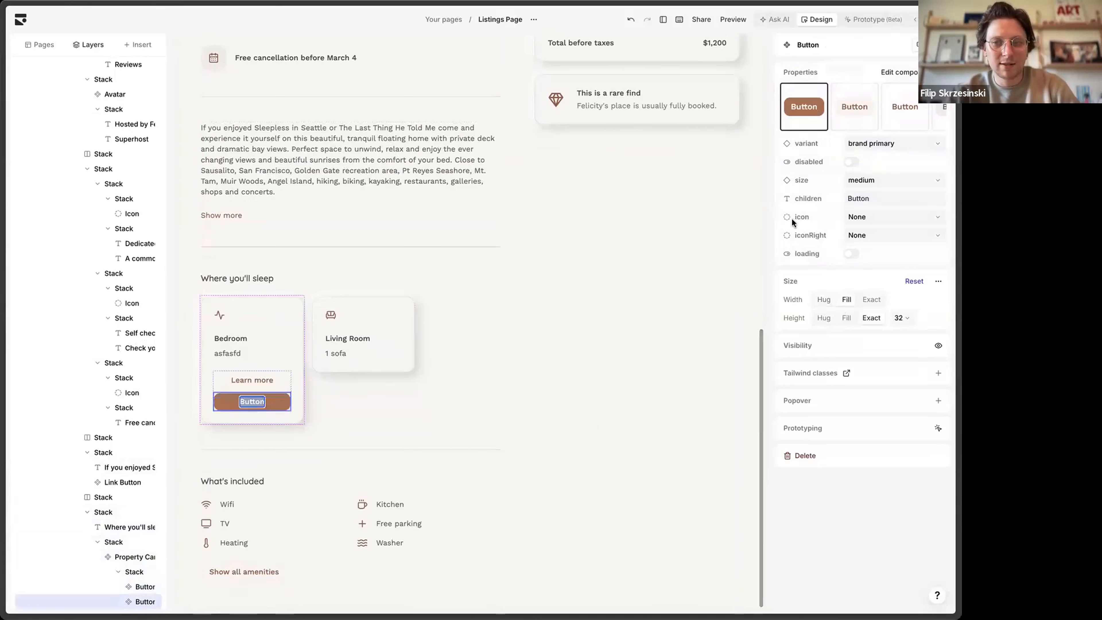
{"action": "left_click", "coordinate": [769, 197]}
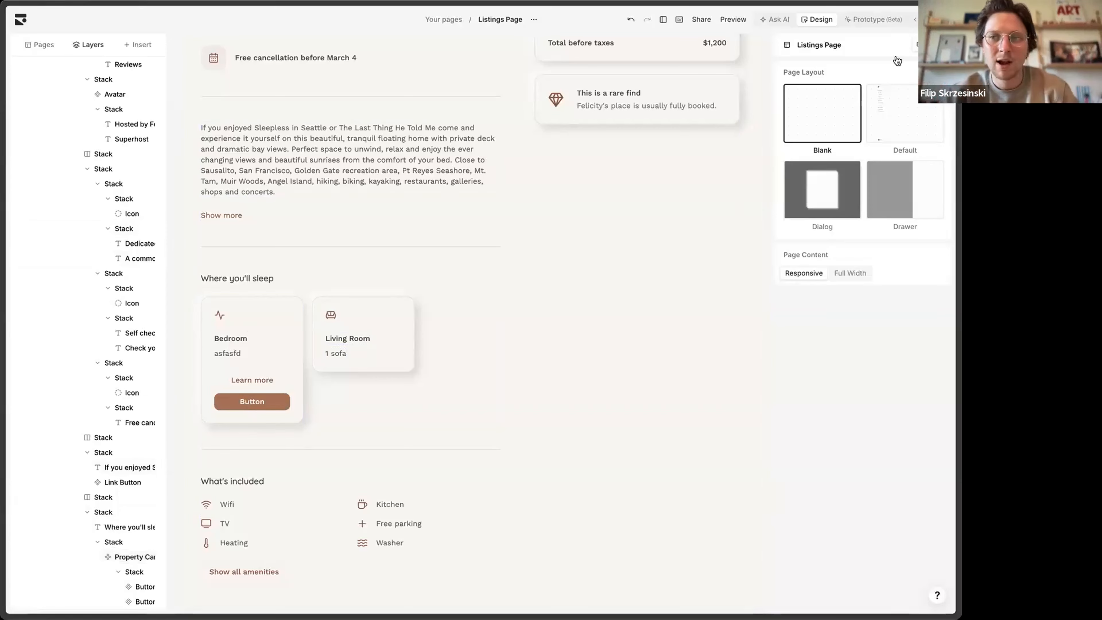
Step: Show the page's React export code and examine the snippet for the Bedroom Property Card
{"action": "left_click", "coordinate": [925, 20]}
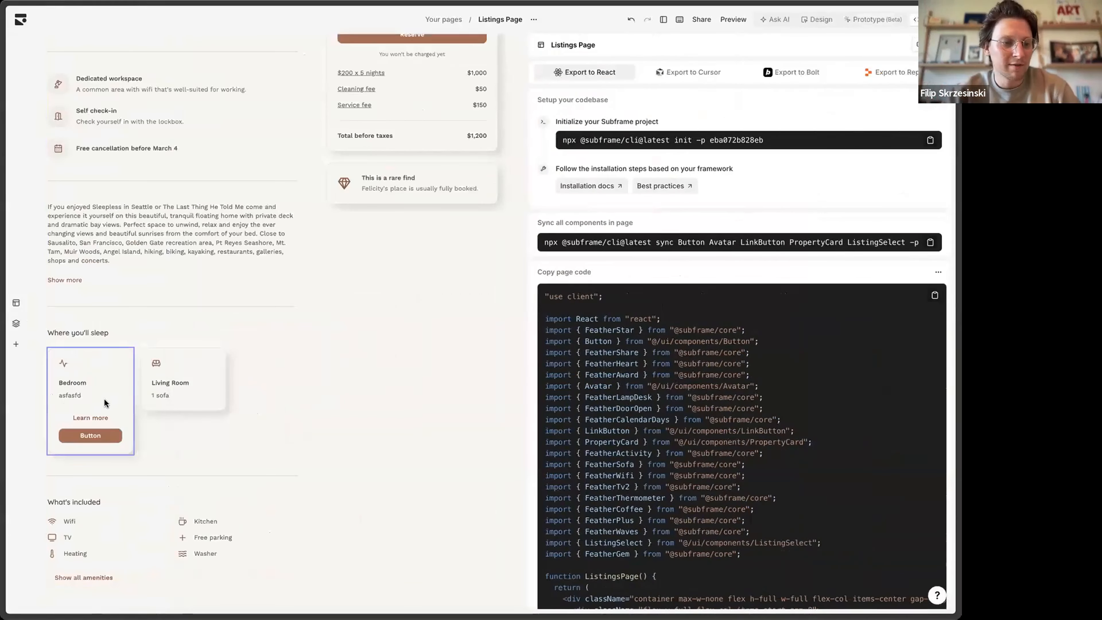
{"action": "left_click", "coordinate": [96, 405]}
{"action": "left_click_drag", "start_coordinate": [555, 391], "coordinate": [611, 533]}
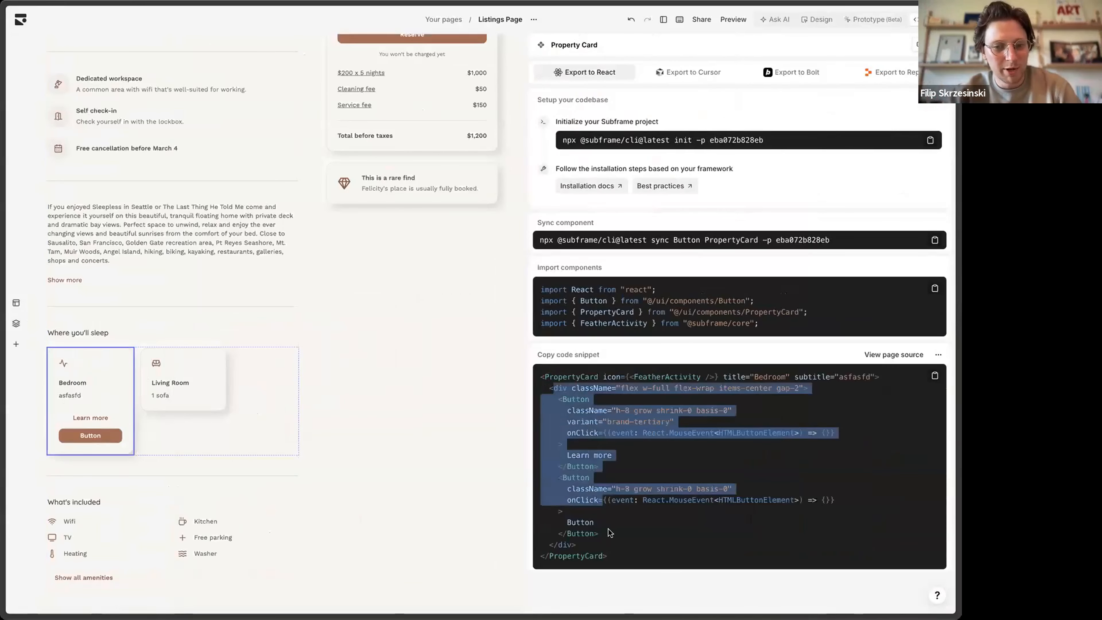
{"action": "left_click", "coordinate": [611, 533]}
{"action": "left_click_drag", "start_coordinate": [541, 380], "coordinate": [639, 601]}
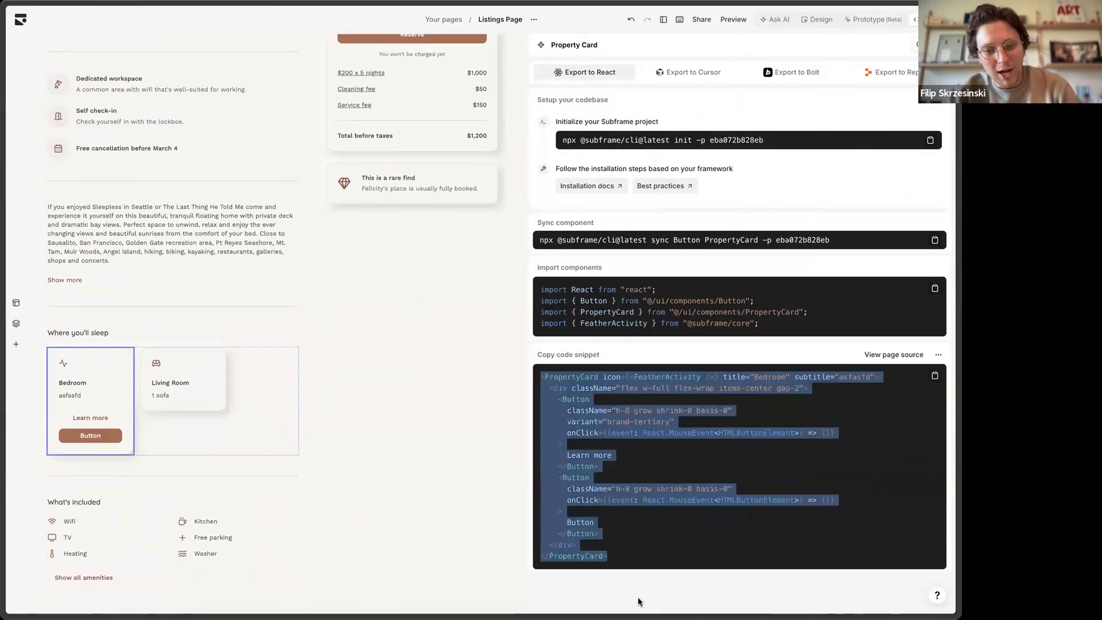
{"action": "left_click", "coordinate": [651, 540]}
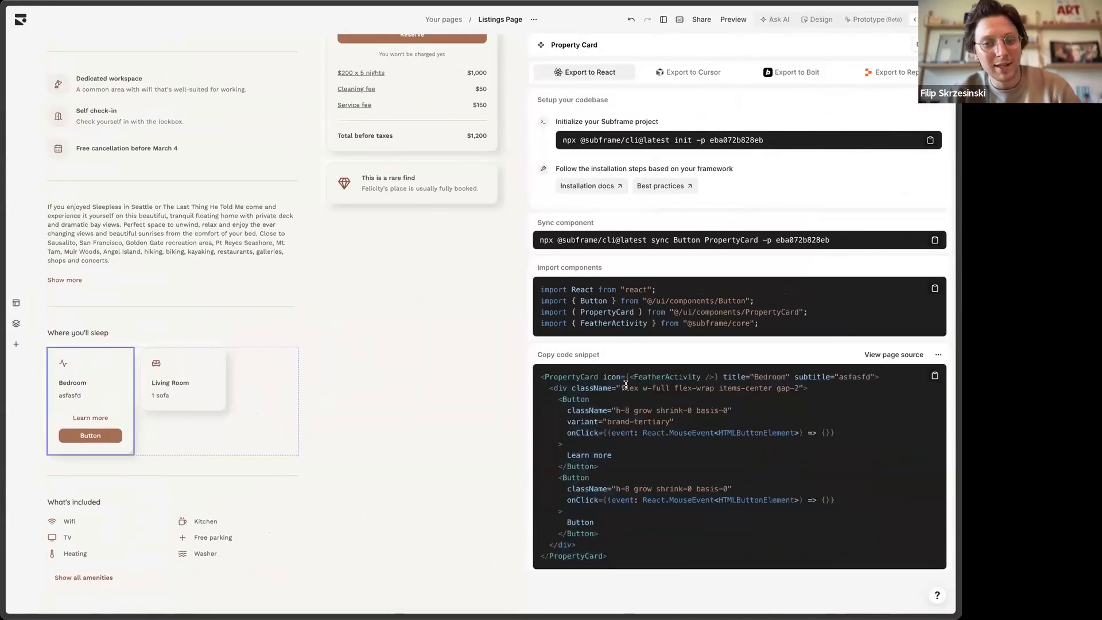
Step: Examine the PropertyCard's icon, title and subtitle props, its nested children, and the Learn more button's onClick handler in the code snippet
{"action": "left_click_drag", "start_coordinate": [604, 375], "coordinate": [884, 378]}
{"action": "left_click", "coordinate": [776, 394]}
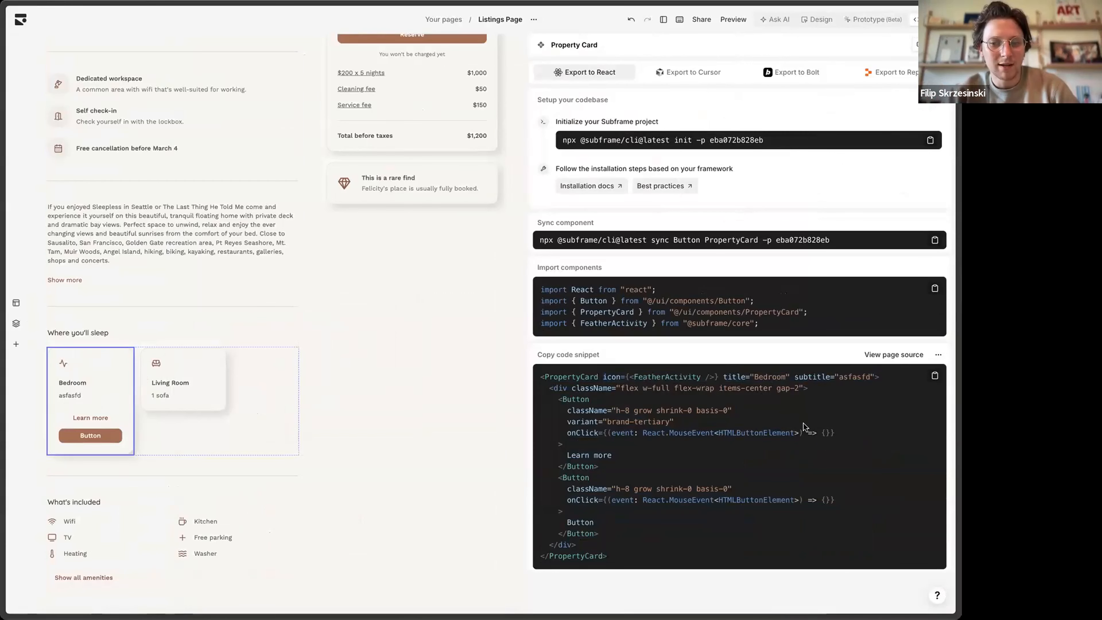
{"action": "left_click_drag", "start_coordinate": [551, 388], "coordinate": [636, 548]}
{"action": "left_click", "coordinate": [611, 441]}
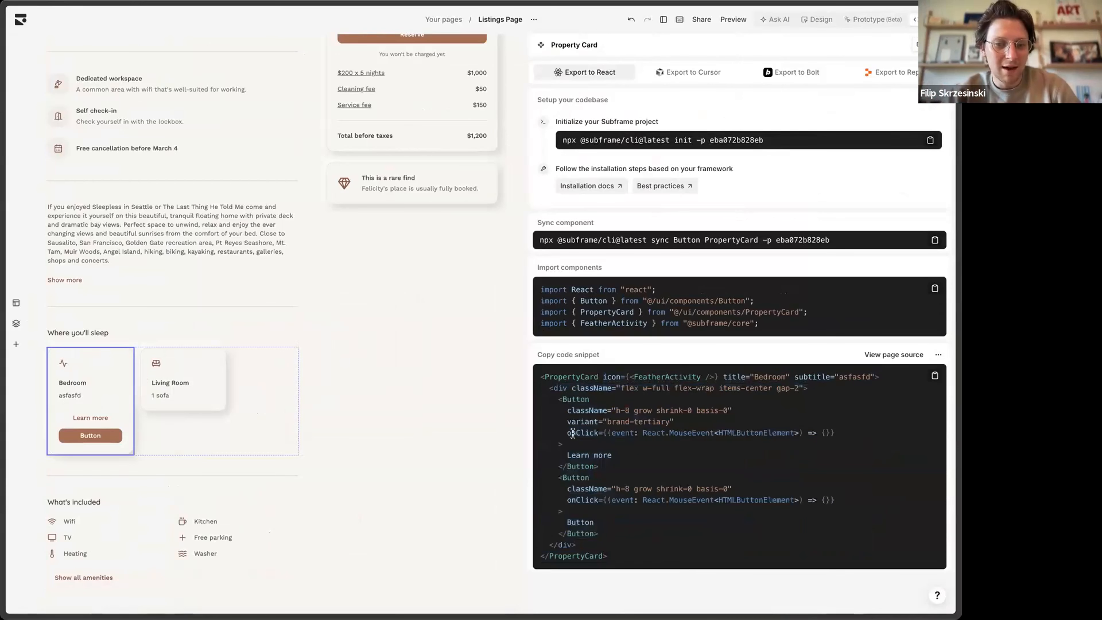
{"action": "left_click_drag", "start_coordinate": [571, 433], "coordinate": [835, 433]}
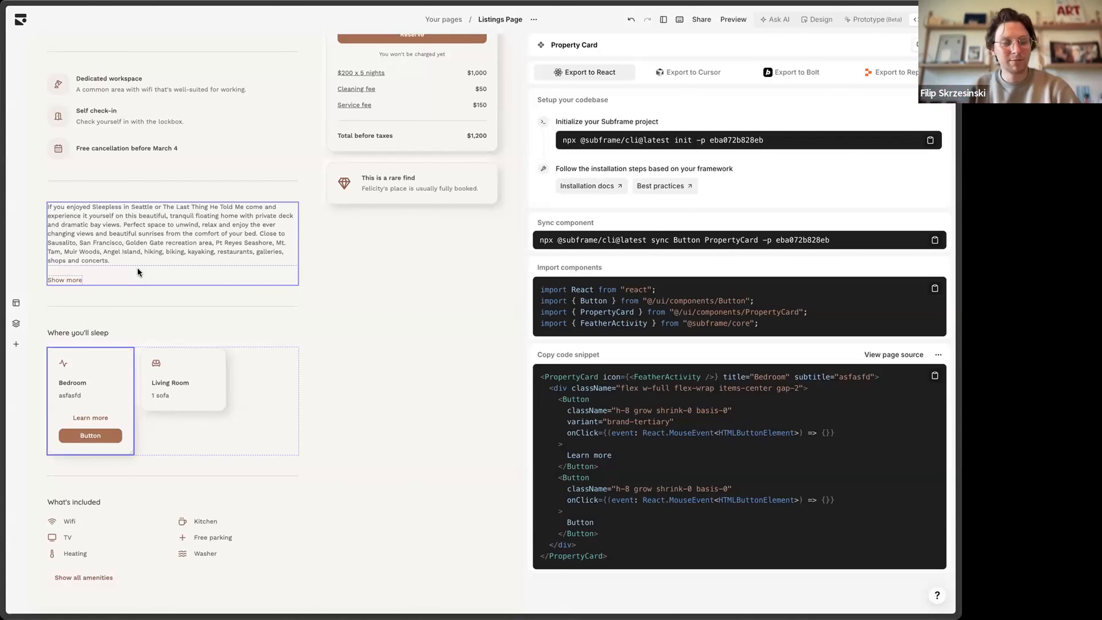
Step: Return to Design mode and compare the Living Room stack with the Bedroom Property Card instance
{"action": "left_click", "coordinate": [815, 20]}
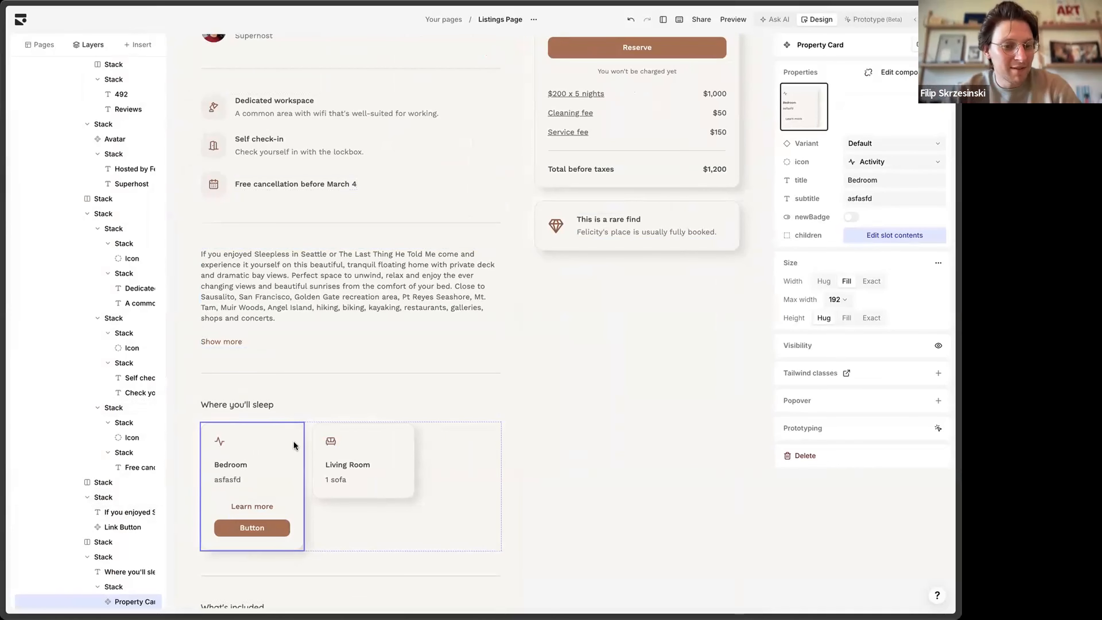
{"action": "left_click", "coordinate": [361, 441]}
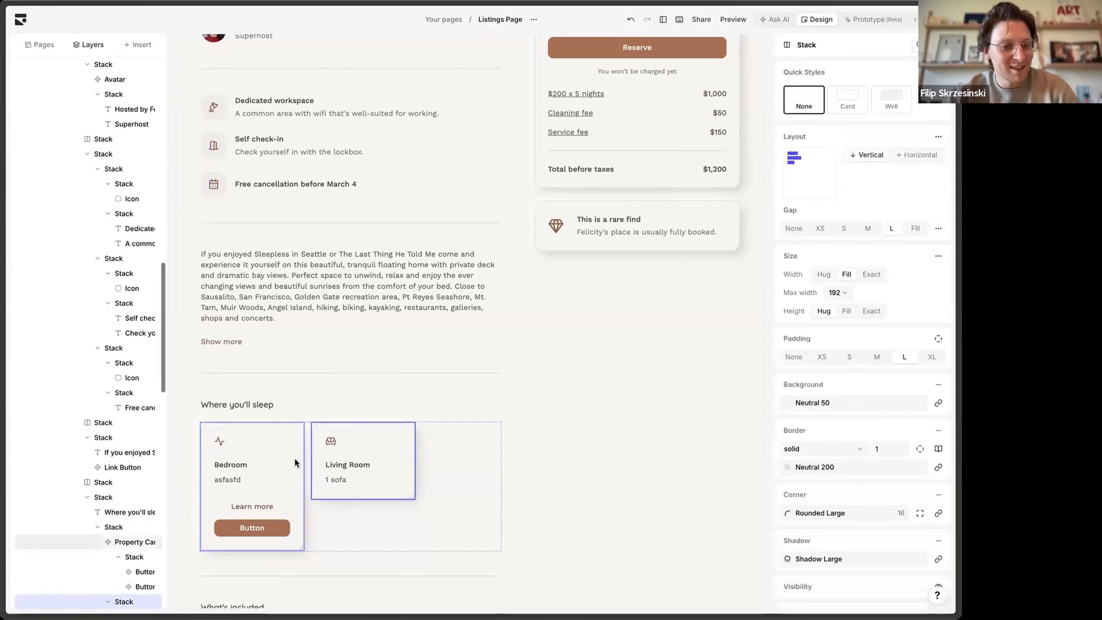
{"action": "left_click", "coordinate": [295, 463]}
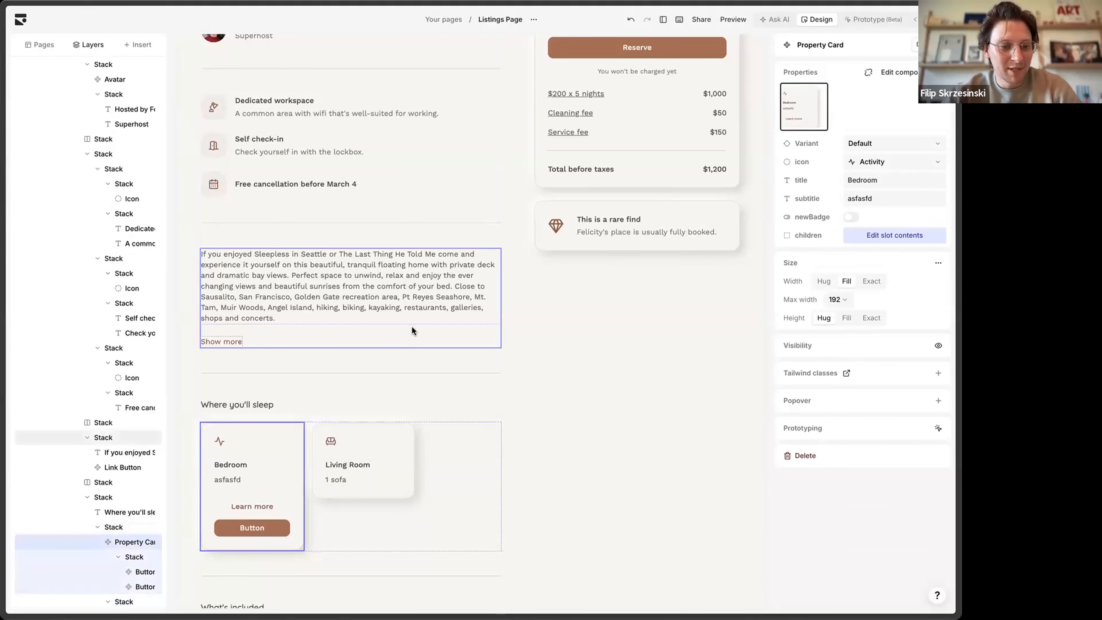
{"action": "scroll", "coordinate": [413, 330], "scroll_direction": "up", "scroll_amount": 10}
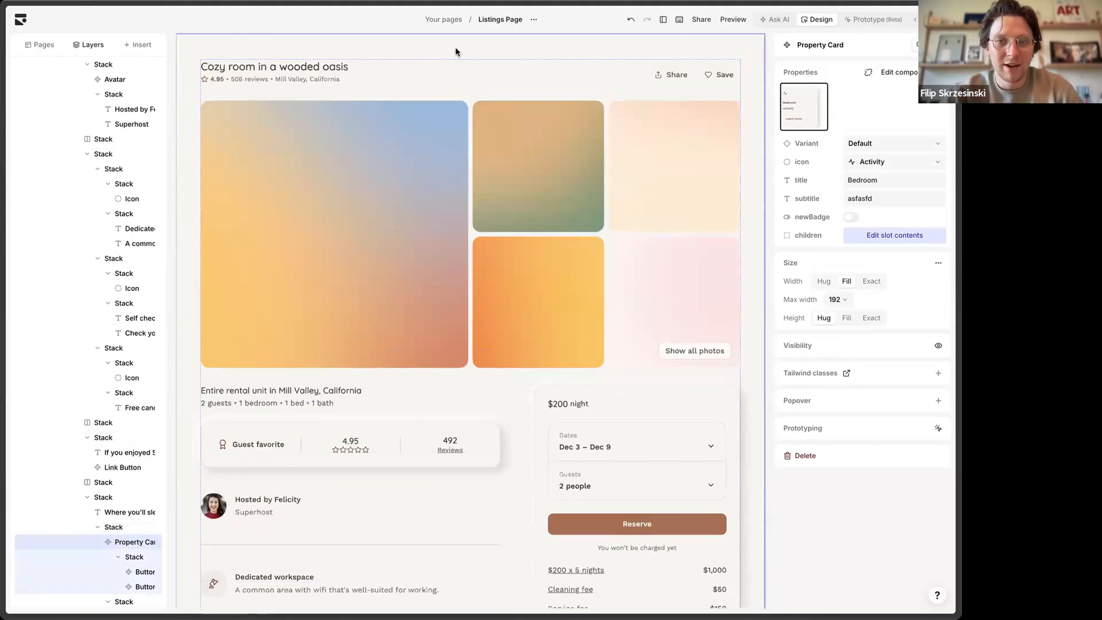
Step: Leave the Listings Page and look through the project's component library
{"action": "left_click", "coordinate": [448, 21]}
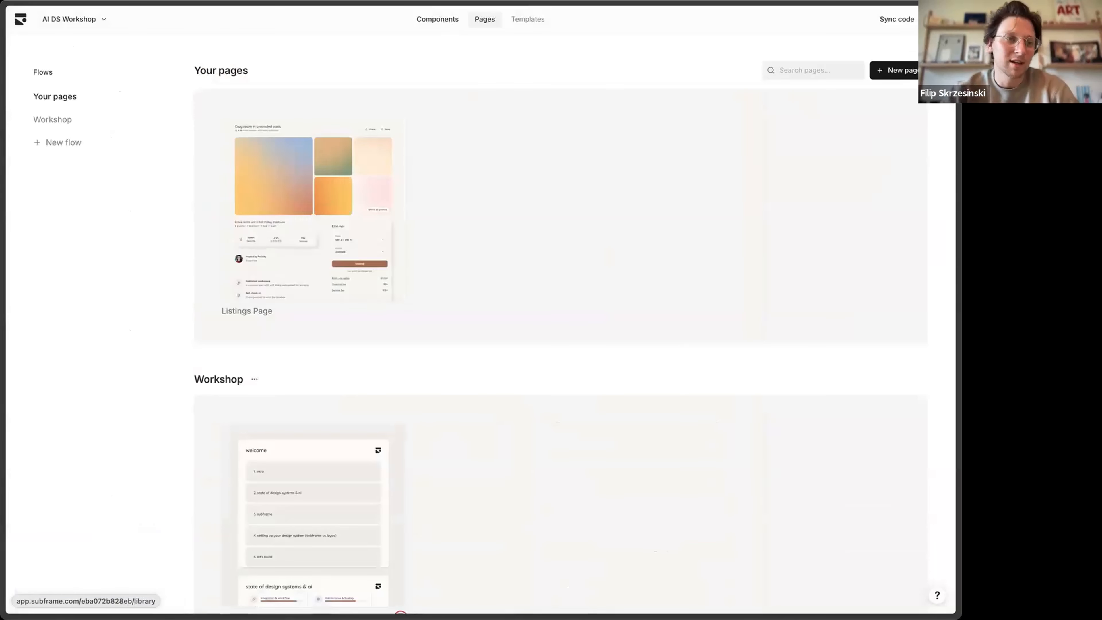
{"action": "left_click", "coordinate": [427, 19]}
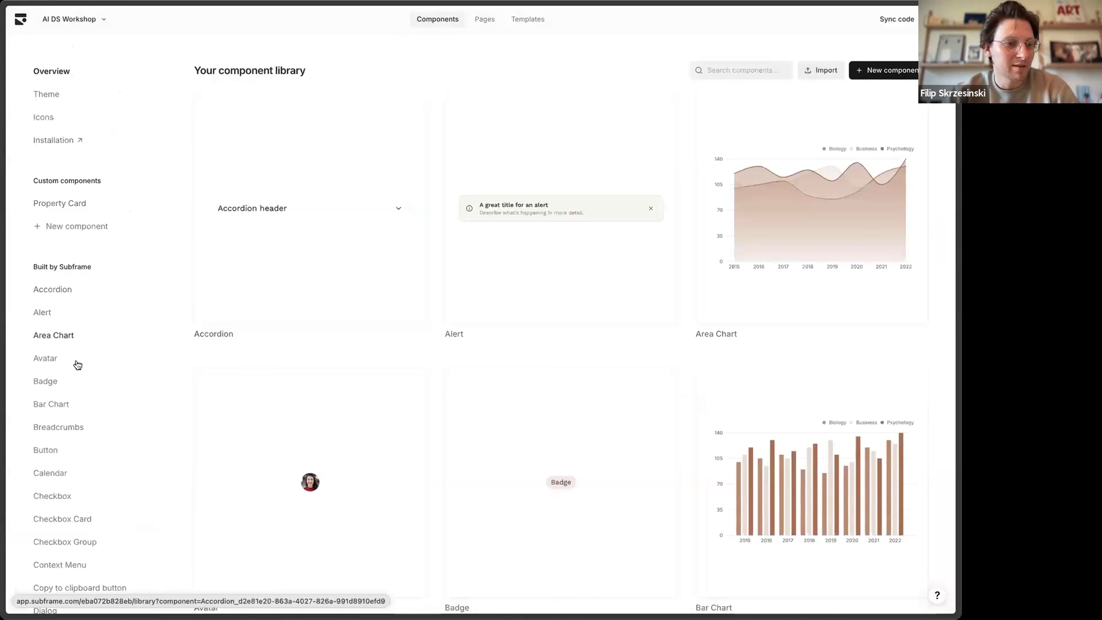
{"action": "scroll", "coordinate": [74, 369], "scroll_direction": "down", "scroll_amount": 2}
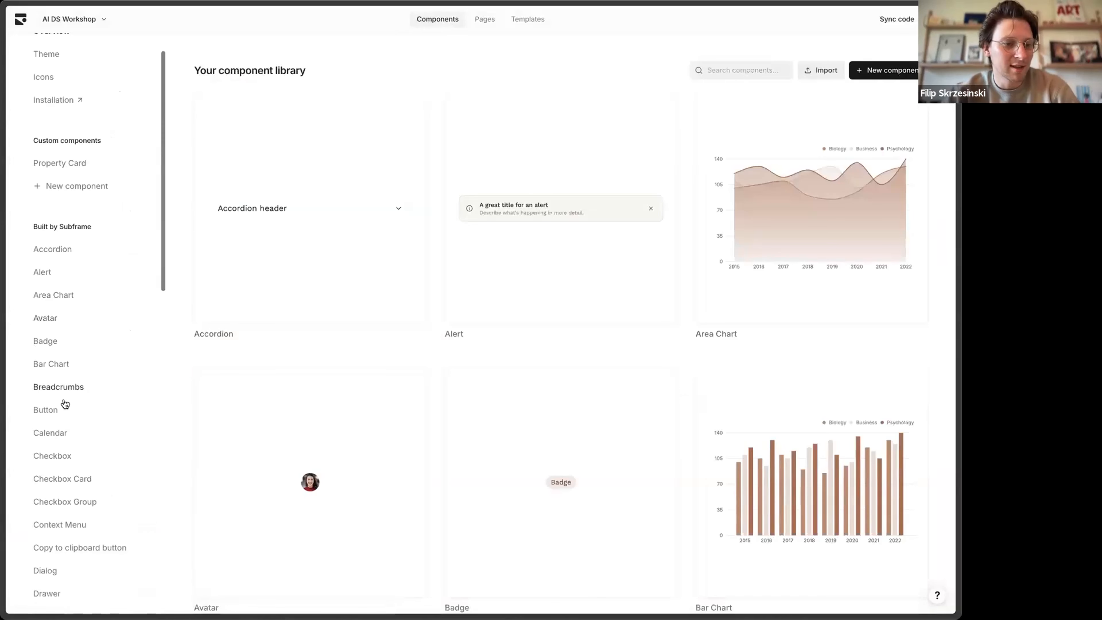
Step: Open the Demo page in the Workshop flow and look through its slides, including the design-system section
{"action": "left_click", "coordinate": [484, 25]}
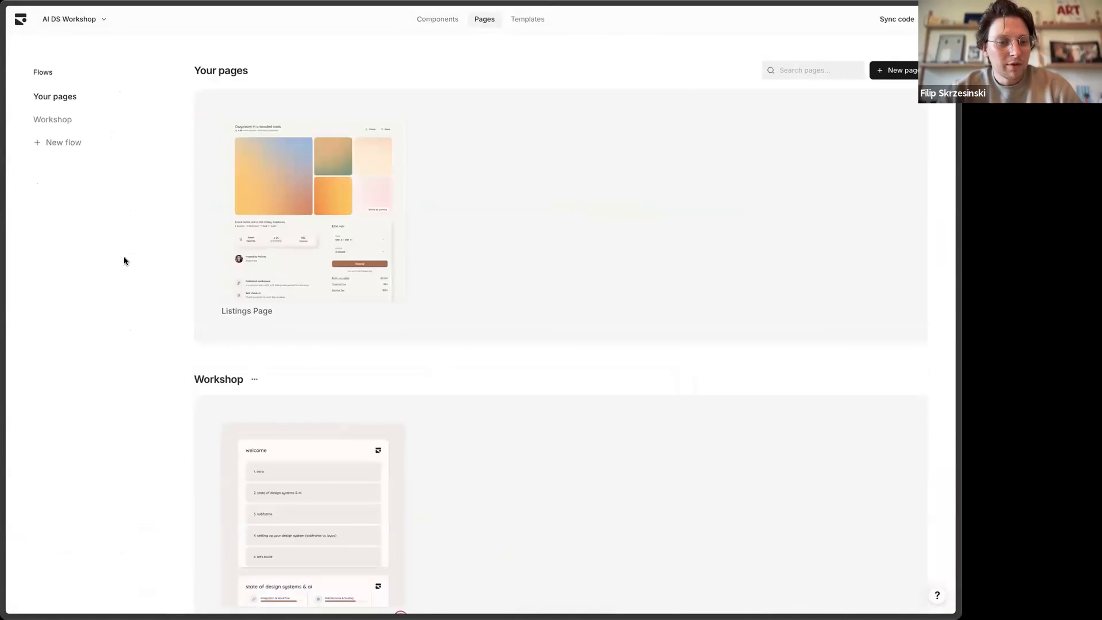
{"action": "scroll", "coordinate": [364, 347], "scroll_direction": "down", "scroll_amount": 2}
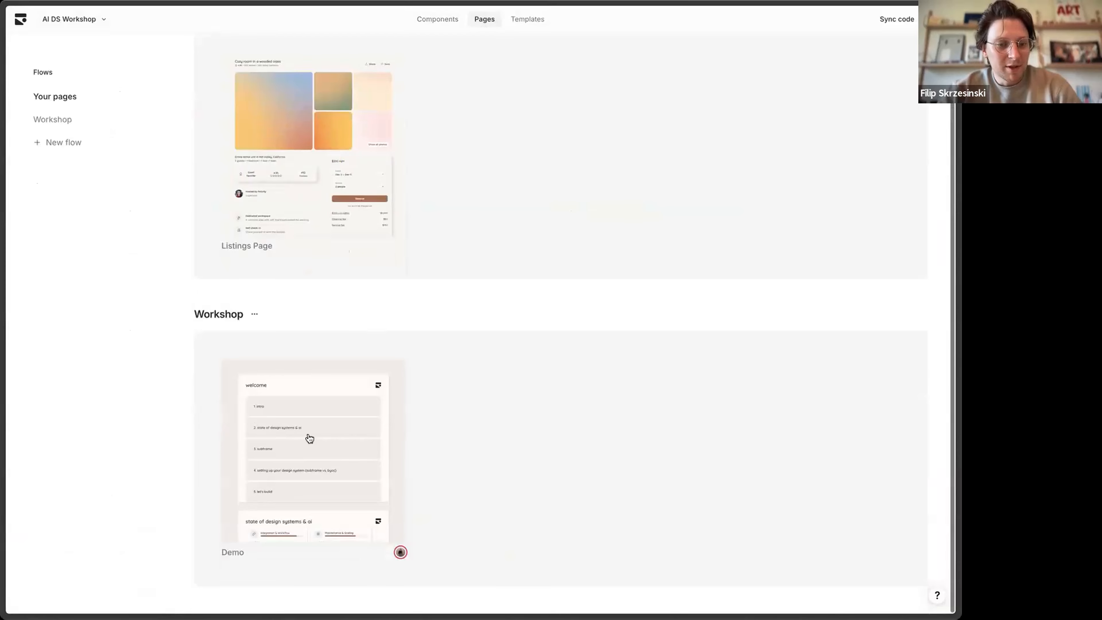
{"action": "left_click", "coordinate": [346, 385]}
{"action": "scroll", "coordinate": [469, 297], "scroll_direction": "down", "scroll_amount": 10}
{"action": "scroll", "coordinate": [469, 298], "scroll_direction": "down", "scroll_amount": 15}
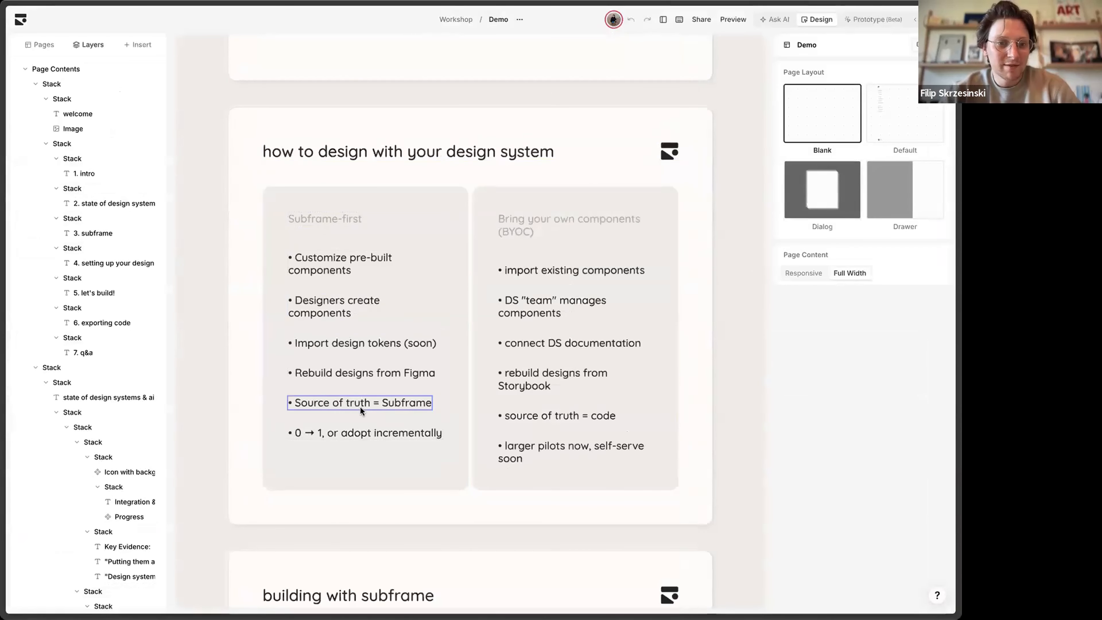
{"action": "scroll", "coordinate": [360, 407], "scroll_direction": "down", "scroll_amount": 10}
{"action": "scroll", "coordinate": [432, 250], "scroll_direction": "down", "scroll_amount": 5}
{"action": "scroll", "coordinate": [432, 250], "scroll_direction": "up", "scroll_amount": 20}
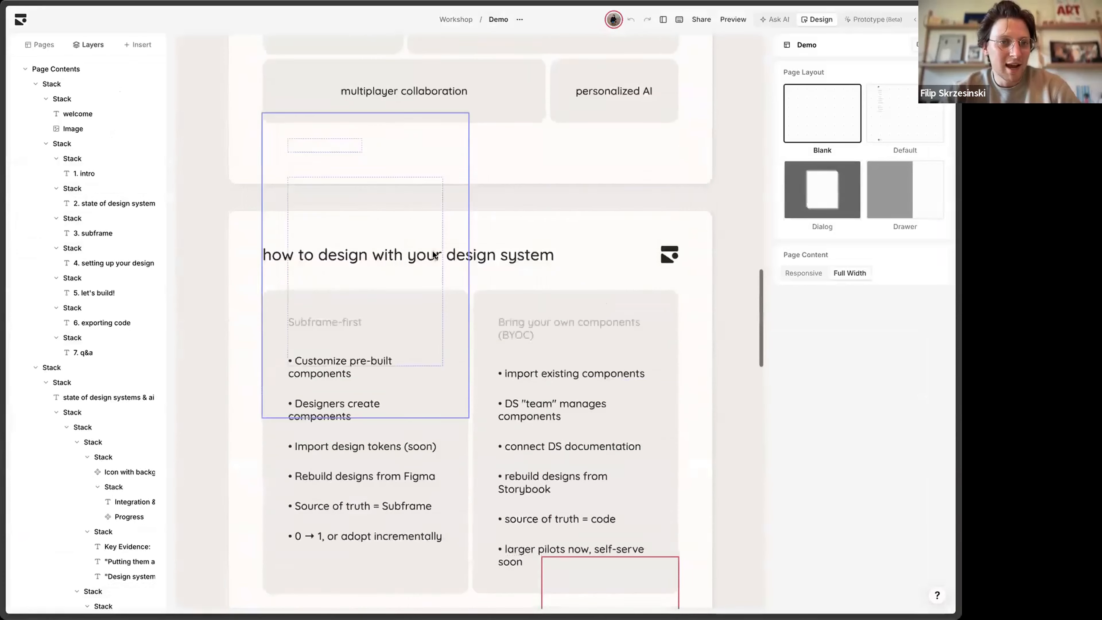
Step: Reopen the Listings Page and review its layout and the Bedroom Property Card's properties
{"action": "left_click", "coordinate": [20, 19]}
{"action": "left_click", "coordinate": [317, 151]}
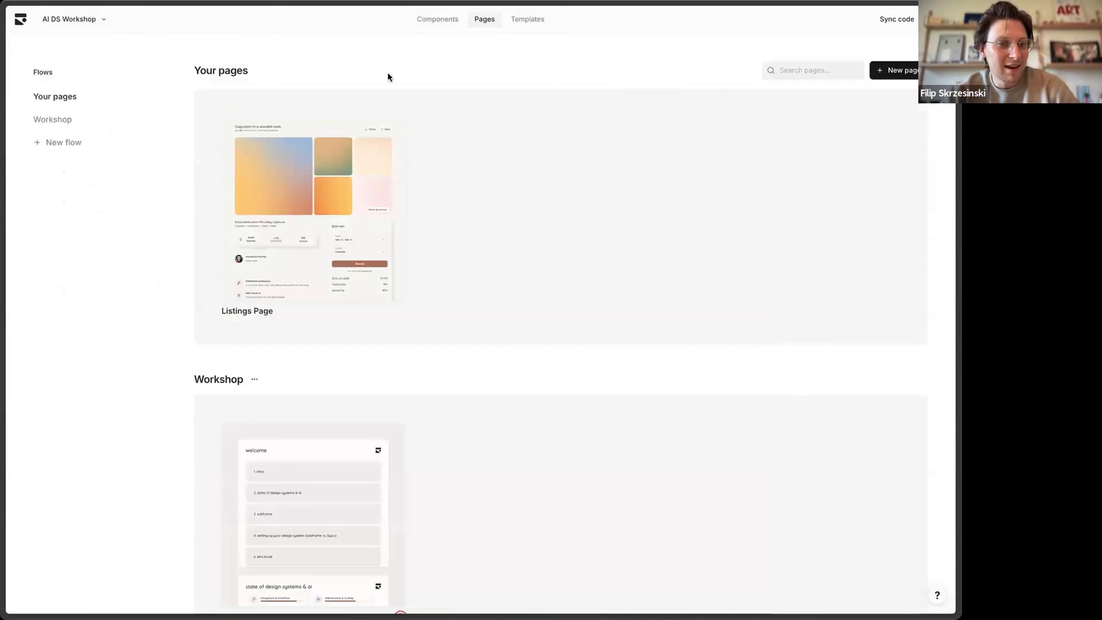
{"action": "scroll", "coordinate": [443, 324], "scroll_direction": "down", "scroll_amount": 10}
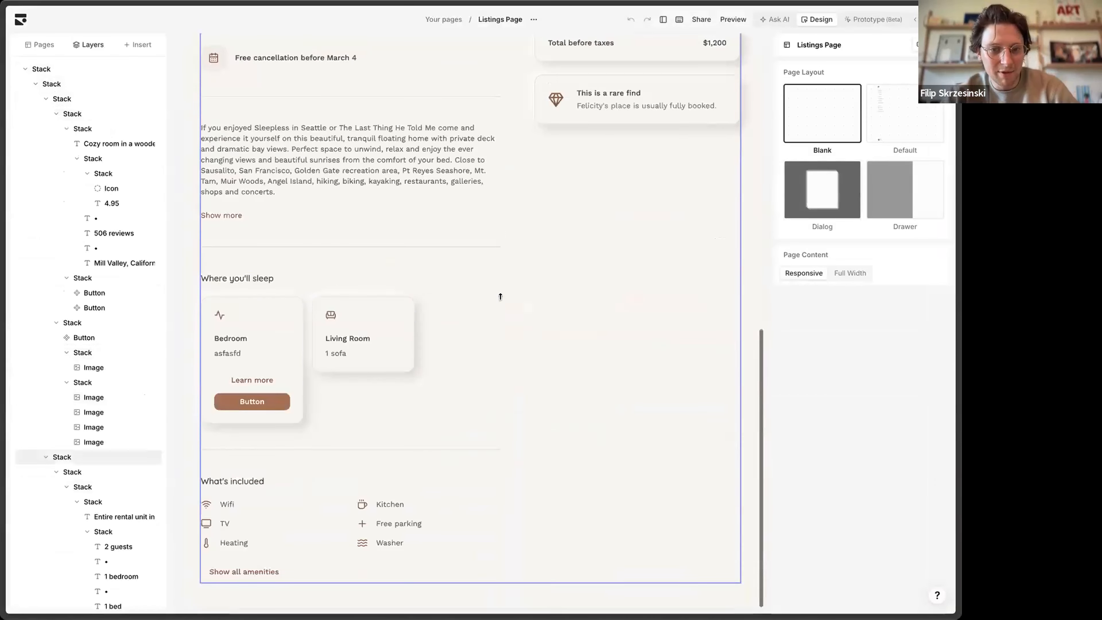
{"action": "scroll", "coordinate": [453, 149], "scroll_direction": "up", "scroll_amount": 10}
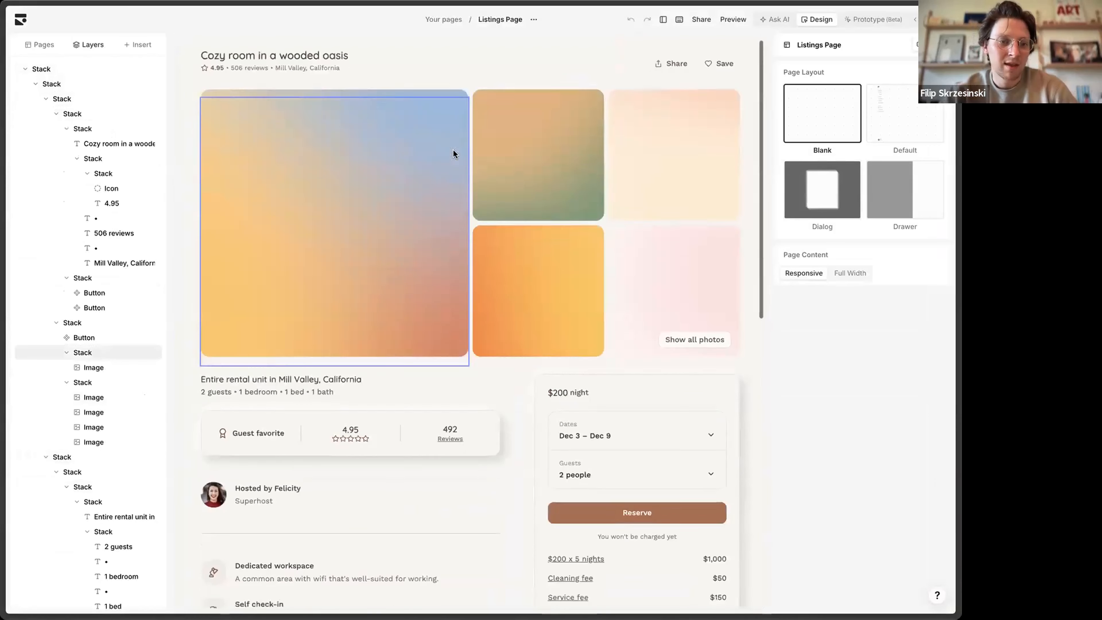
{"action": "scroll", "coordinate": [452, 152], "scroll_direction": "down", "scroll_amount": 10}
{"action": "left_click", "coordinate": [284, 311]}
{"action": "scroll", "coordinate": [419, 213], "scroll_direction": "up", "scroll_amount": 10}
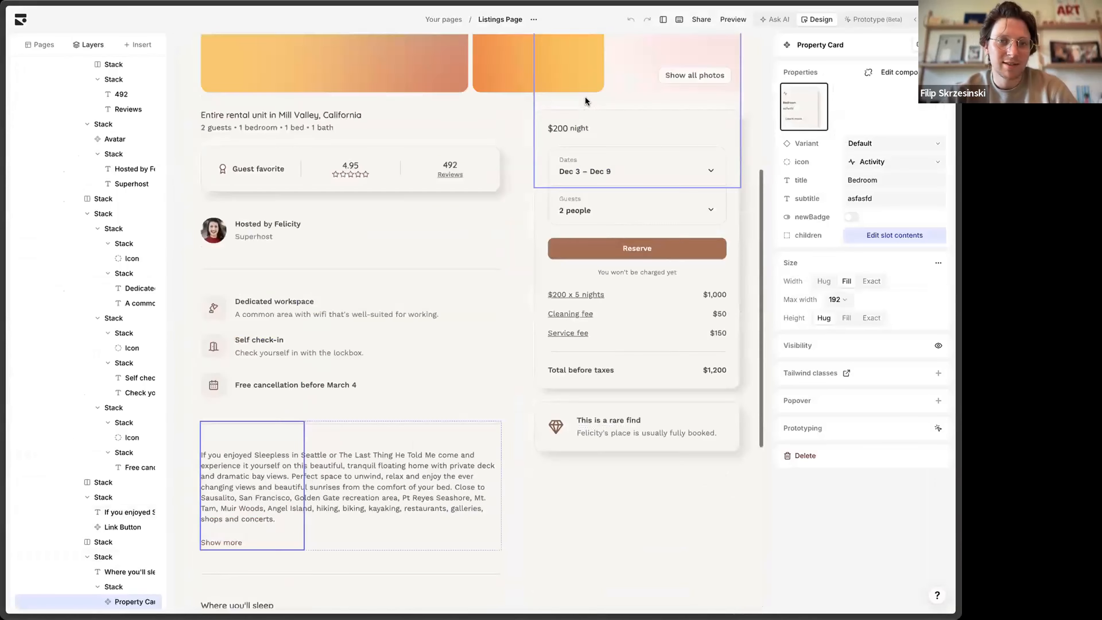
{"action": "left_click", "coordinate": [767, 51]}
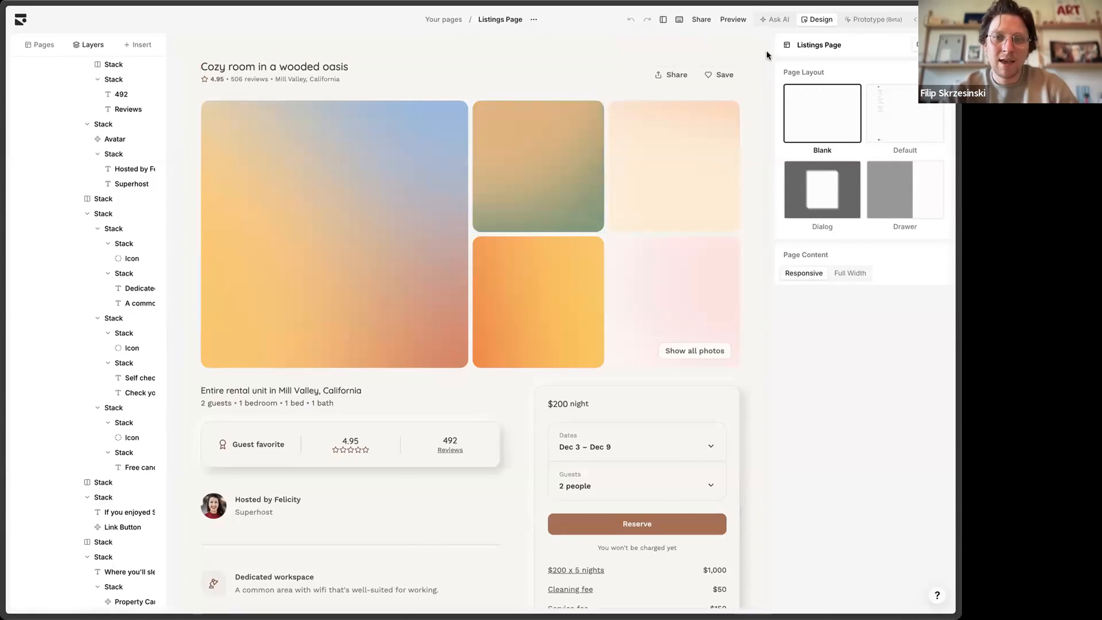
Step: Open Ask AI for the Listings Page and check which designs can be remixed, keeping the current page as context
{"action": "left_click", "coordinate": [776, 21]}
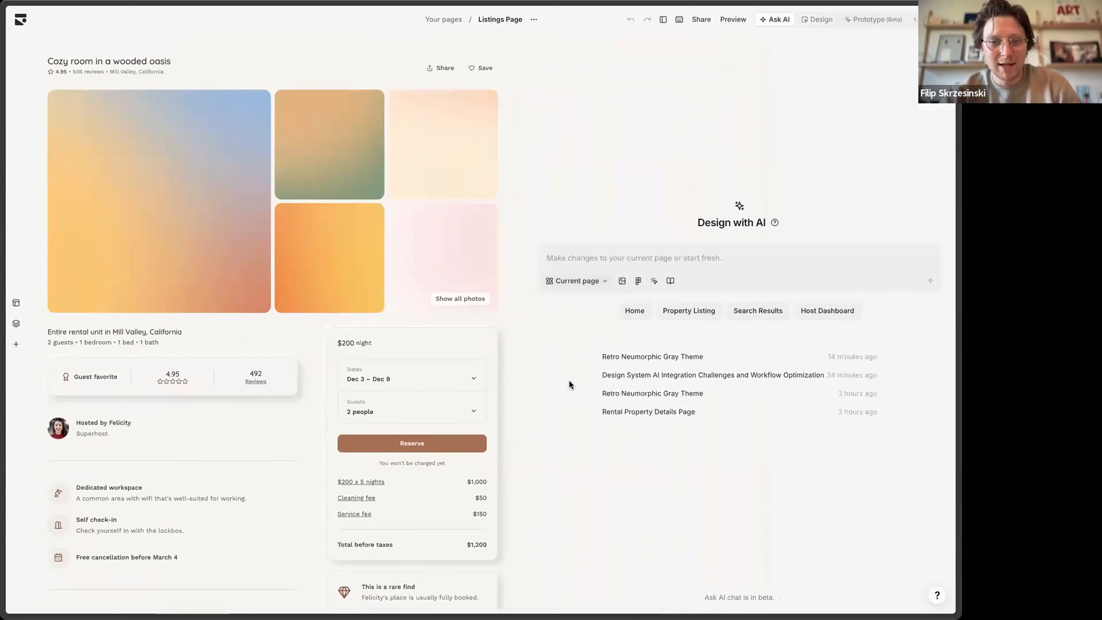
{"action": "left_click", "coordinate": [573, 280]}
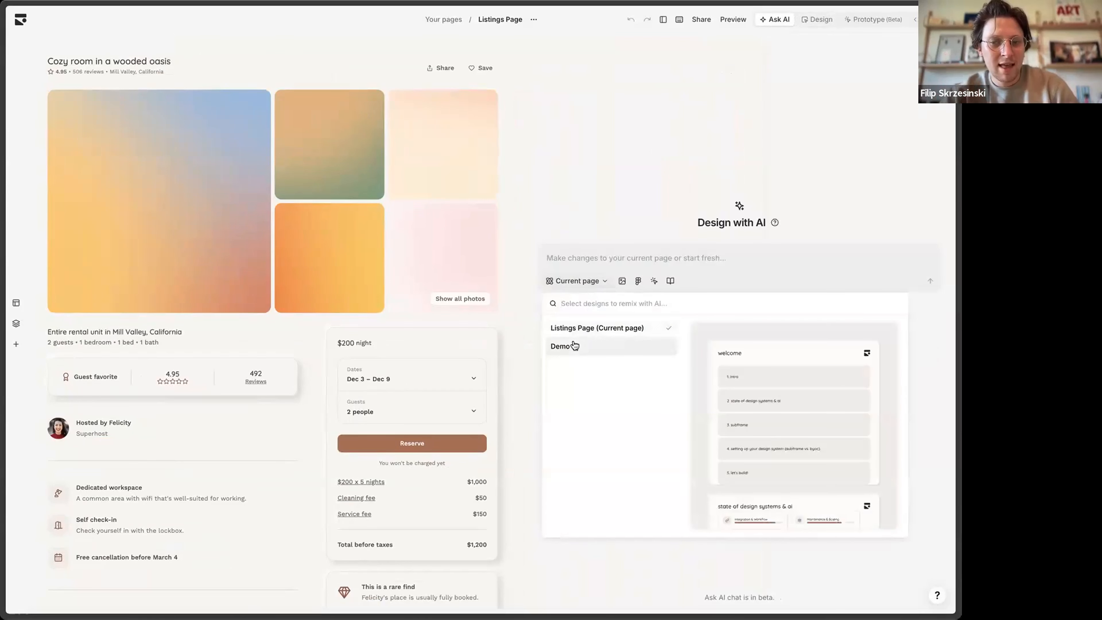
{"action": "left_click", "coordinate": [619, 240]}
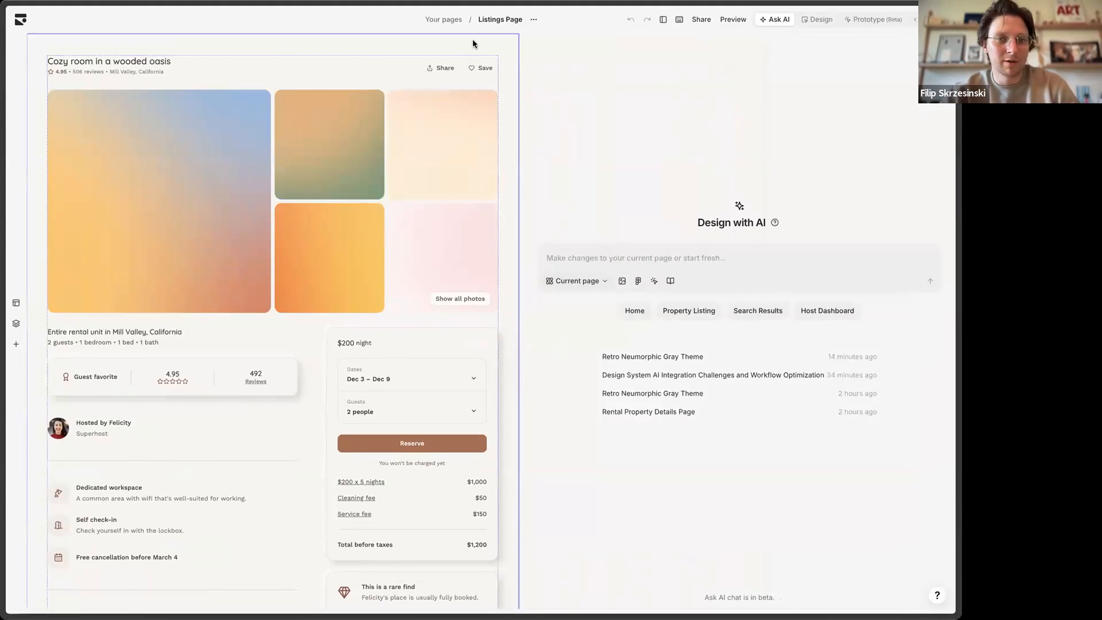
Step: Begin the AI design prompt with "based on the styles in this page,"
{"action": "left_click", "coordinate": [563, 260]}
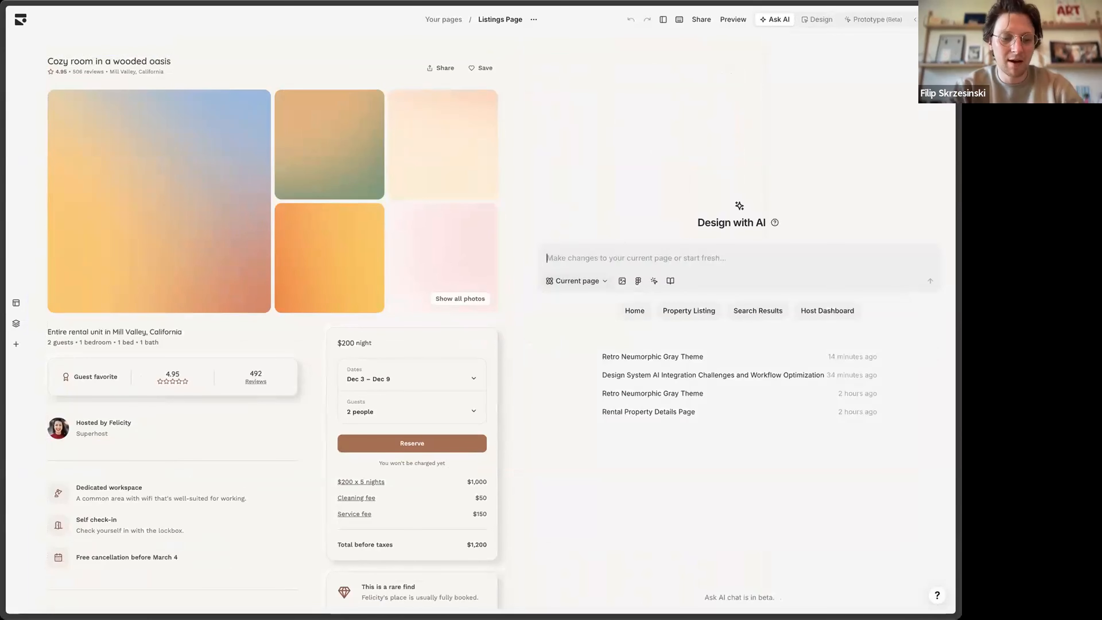
{"action": "type", "text": "based on the sry"}
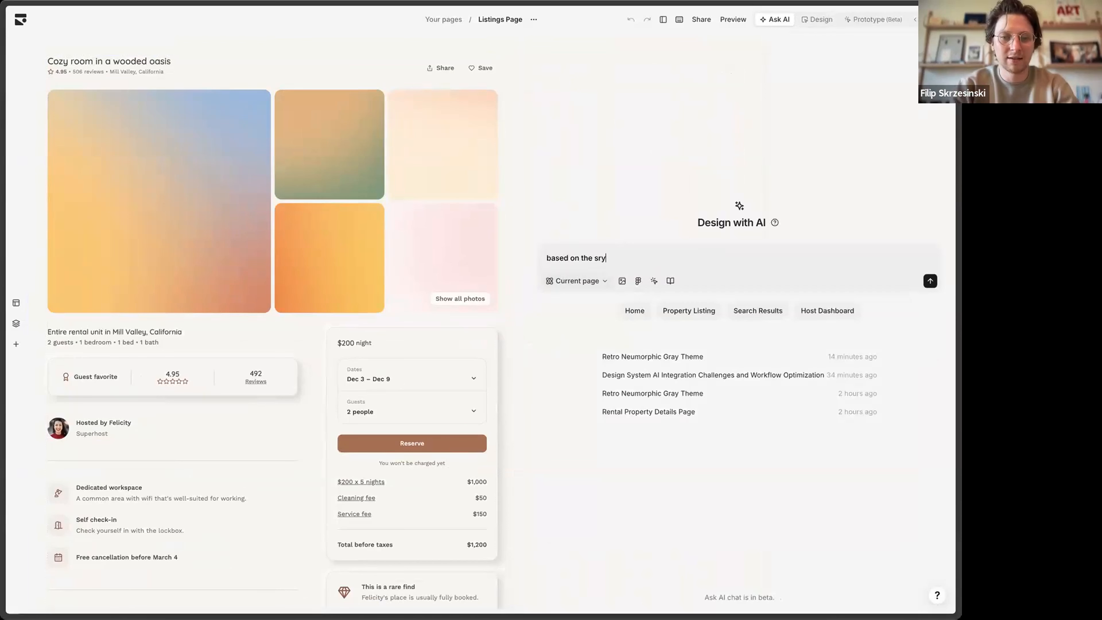
{"action": "key", "text": "BackSpace"}
{"action": "key", "text": "BackSpace"}
{"action": "type", "text": "tyles"}
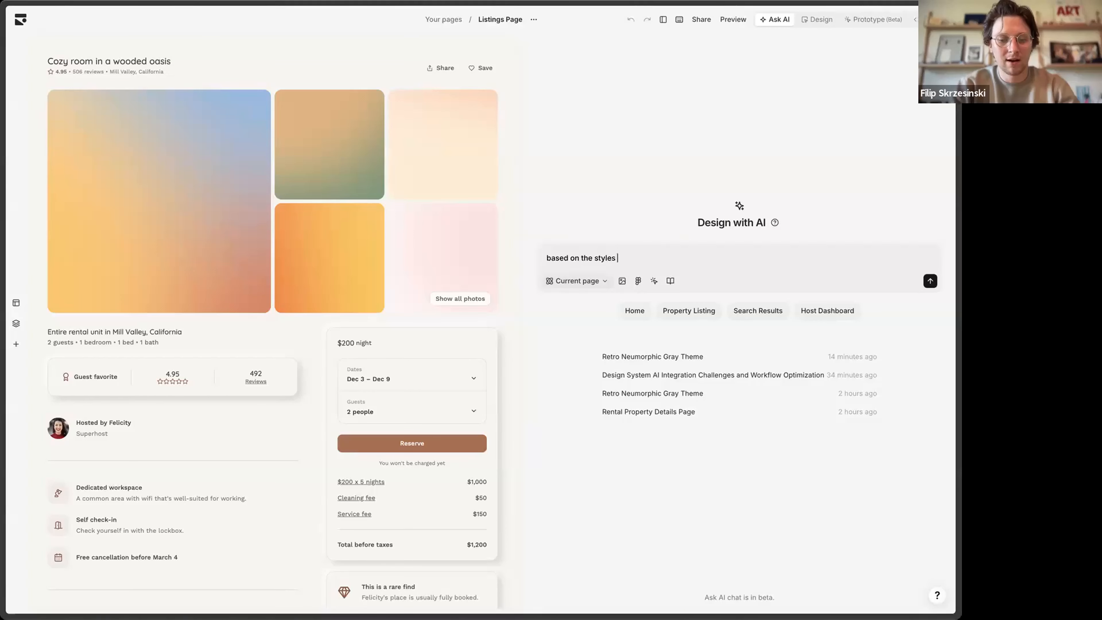
{"action": "type", "text": " of this pa"}
{"action": "key", "text": "alt+BackSpace"}
{"action": "key", "text": "alt+BackSpace"}
{"action": "key", "text": "alt+BackSpace"}
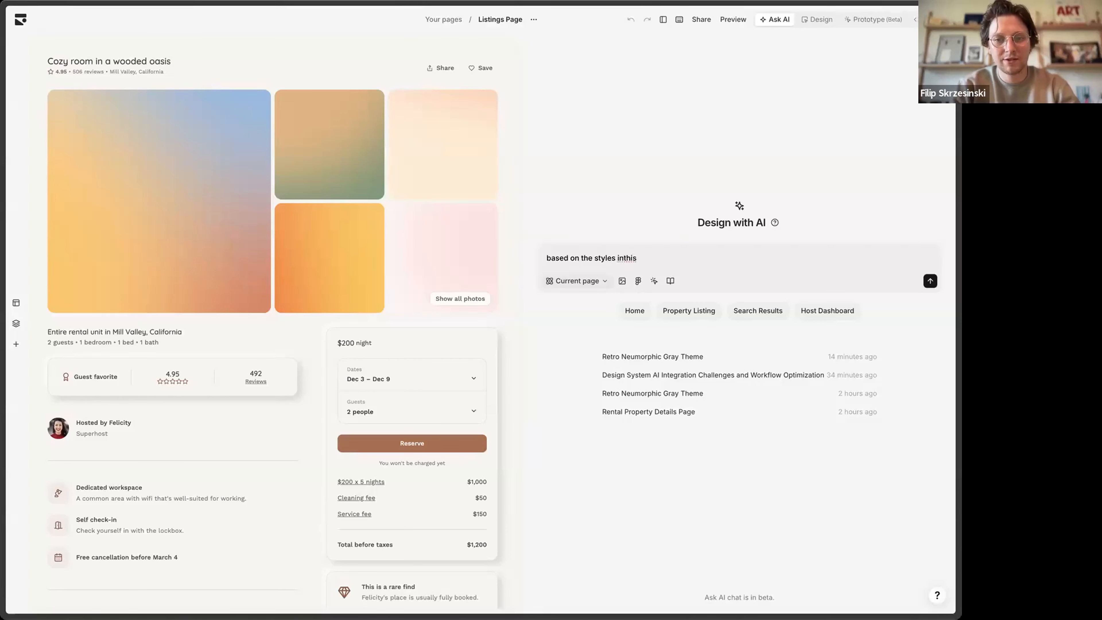
{"action": "type", "text": "in this page, "}
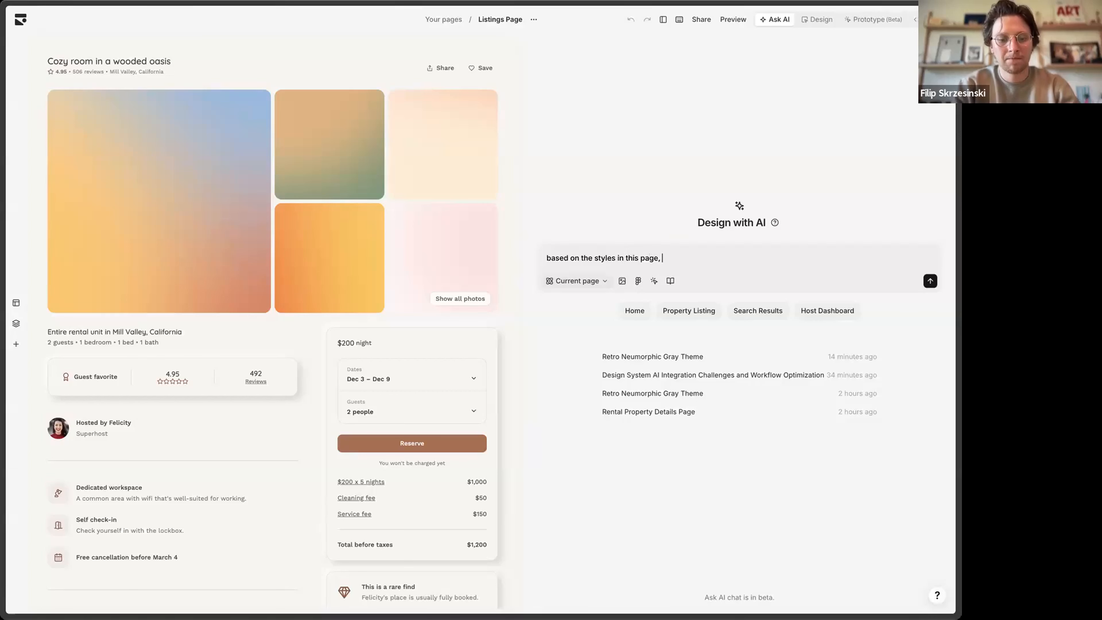
Step: Continue the prompt with "create a new page that has a 2 column layout." and start the sentence about the left column
{"action": "type", "text": "create a new page"}
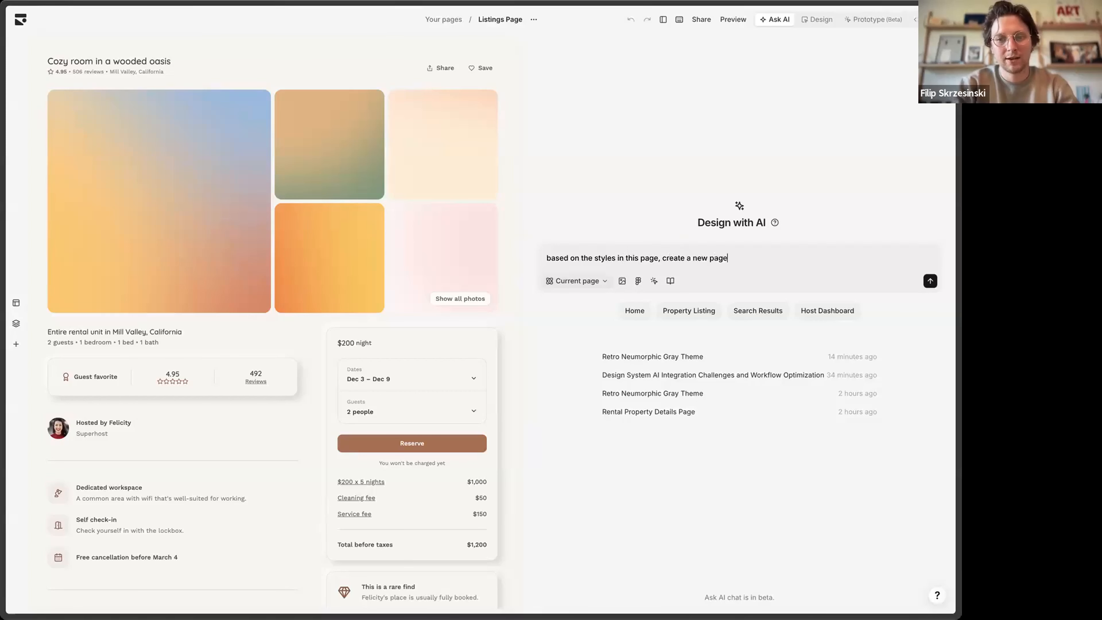
{"action": "type", "text": " that "}
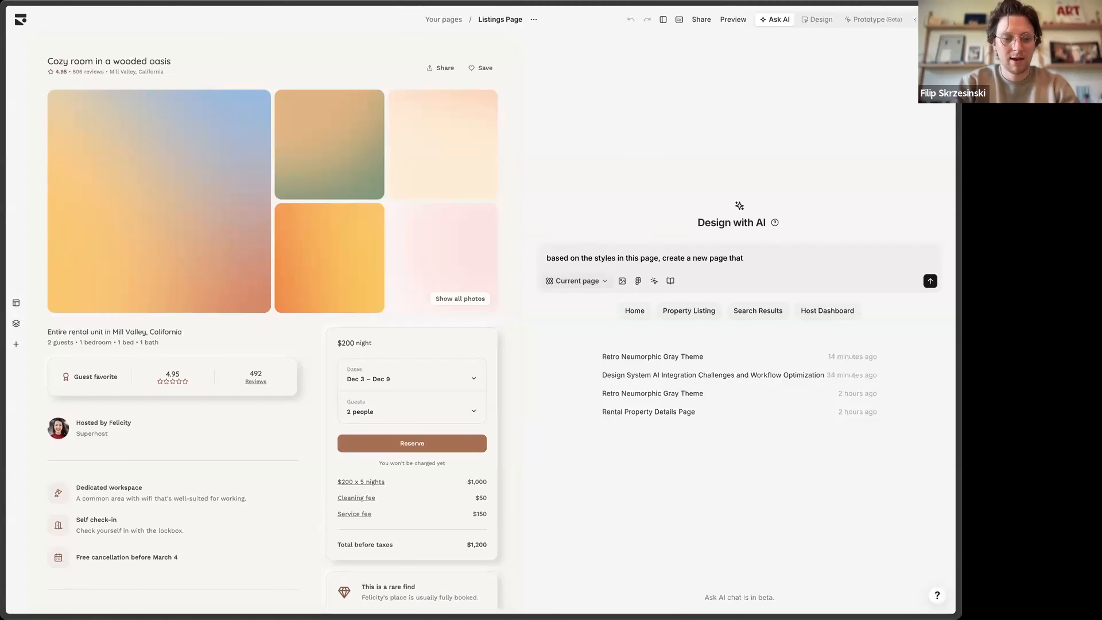
{"action": "type", "text": "has a "}
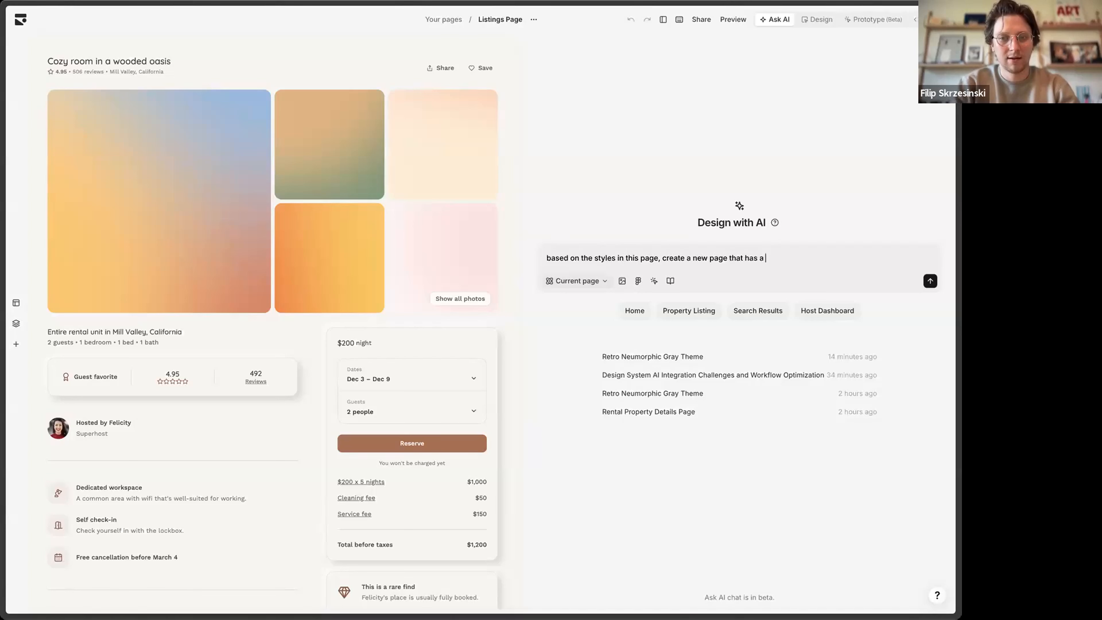
{"action": "type", "text": "2 column "}
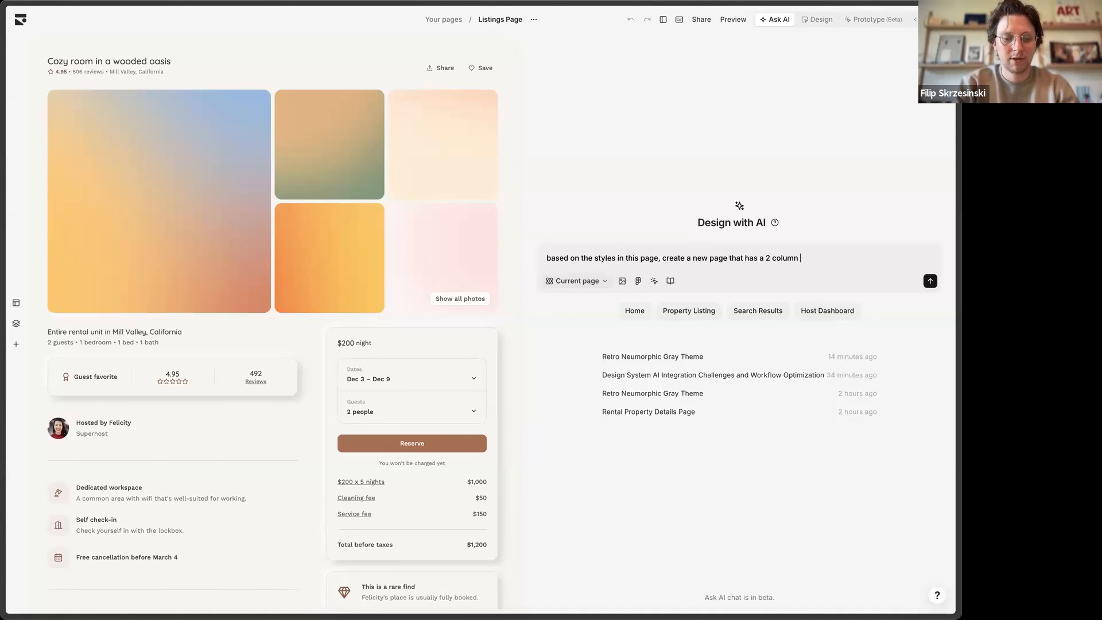
{"action": "type", "text": "layout. the left co"}
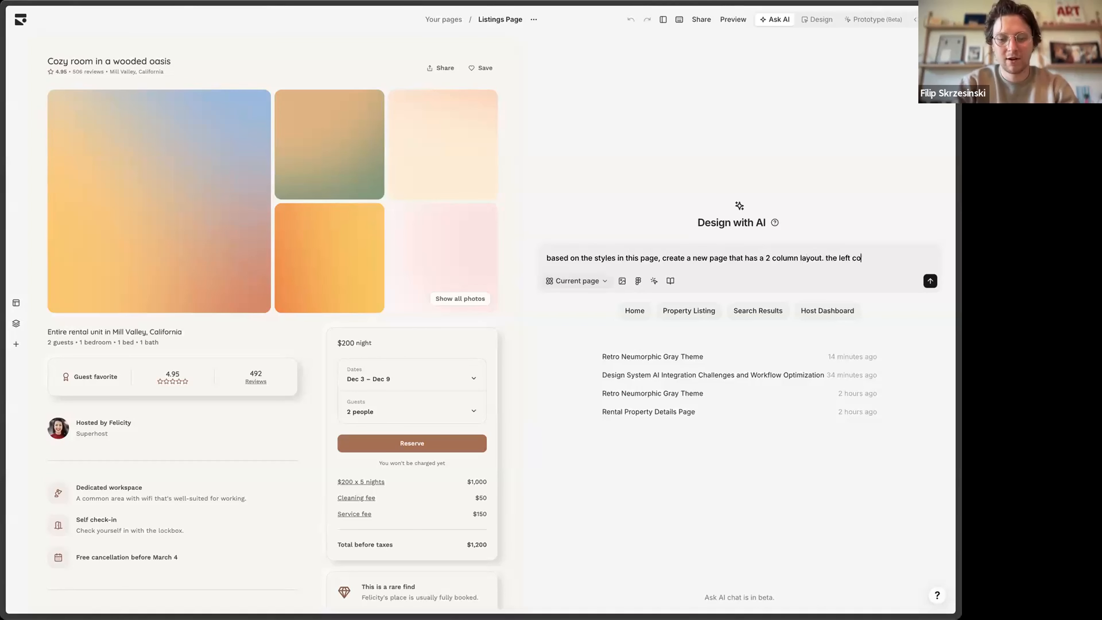
Step: Specify in the prompt that the left column should be "a chat messaging interface for being able to look up places via a chat bot"
{"action": "type", "text": "lumn should be a"}
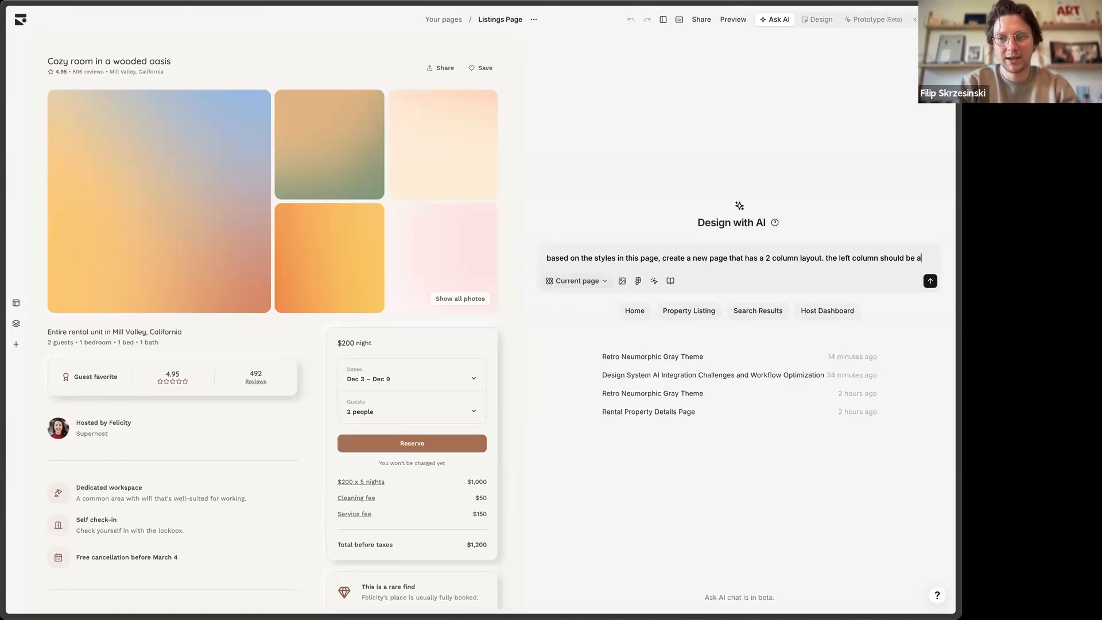
{"action": "type", "text": " chat "}
{"action": "type", "text": "m"}
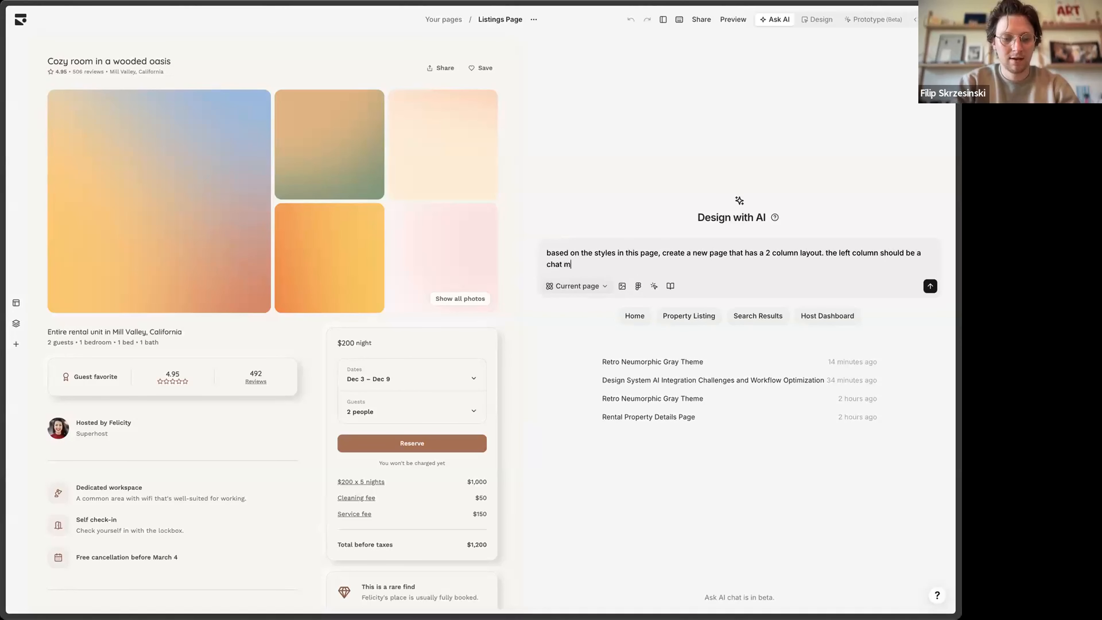
{"action": "type", "text": "essaging interfa"}
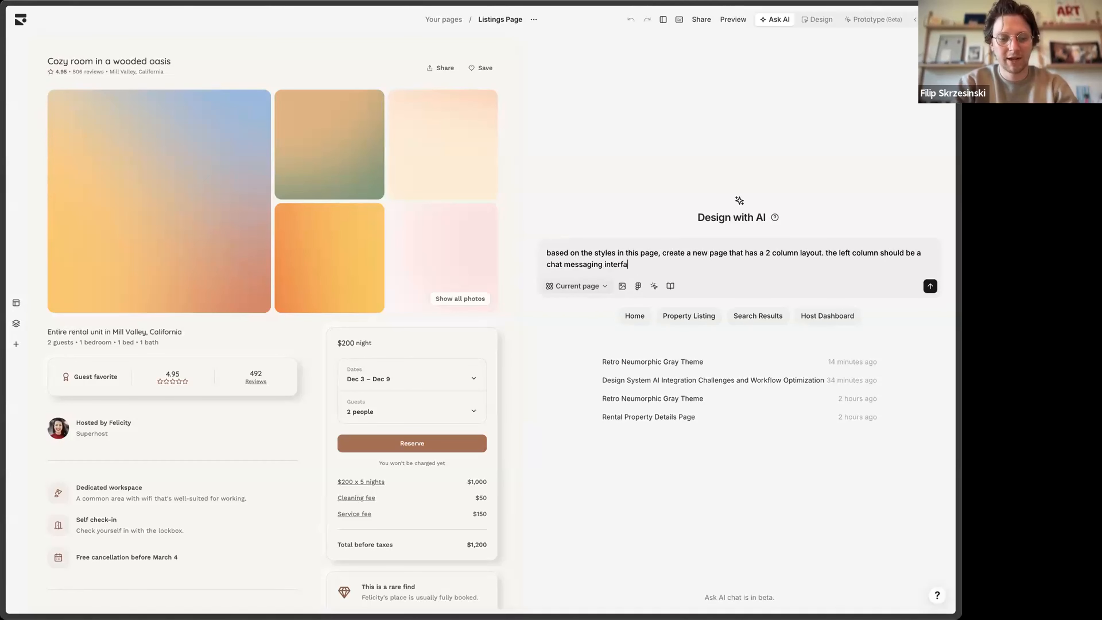
{"action": "type", "text": "ce for being able to look up "}
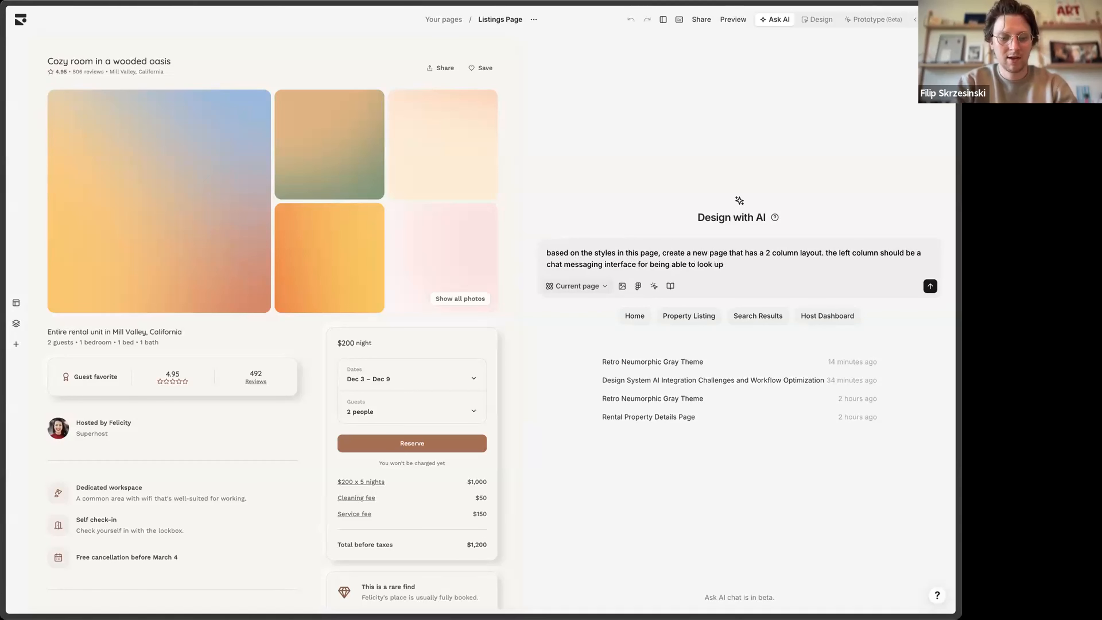
{"action": "type", "text": "places"}
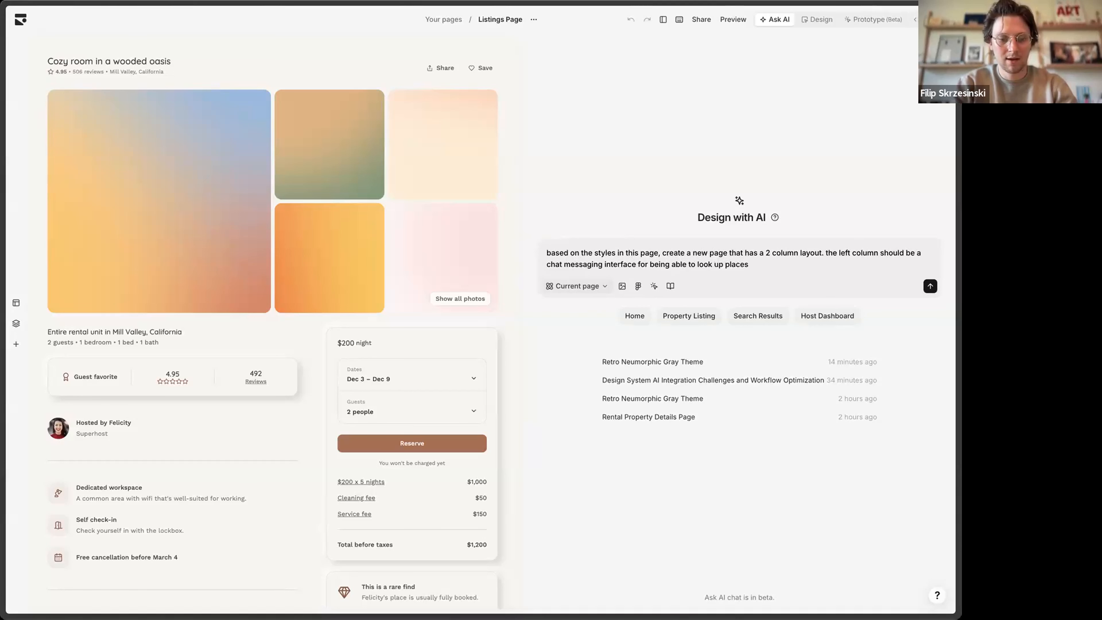
{"action": "type", "text": " via a chat"}
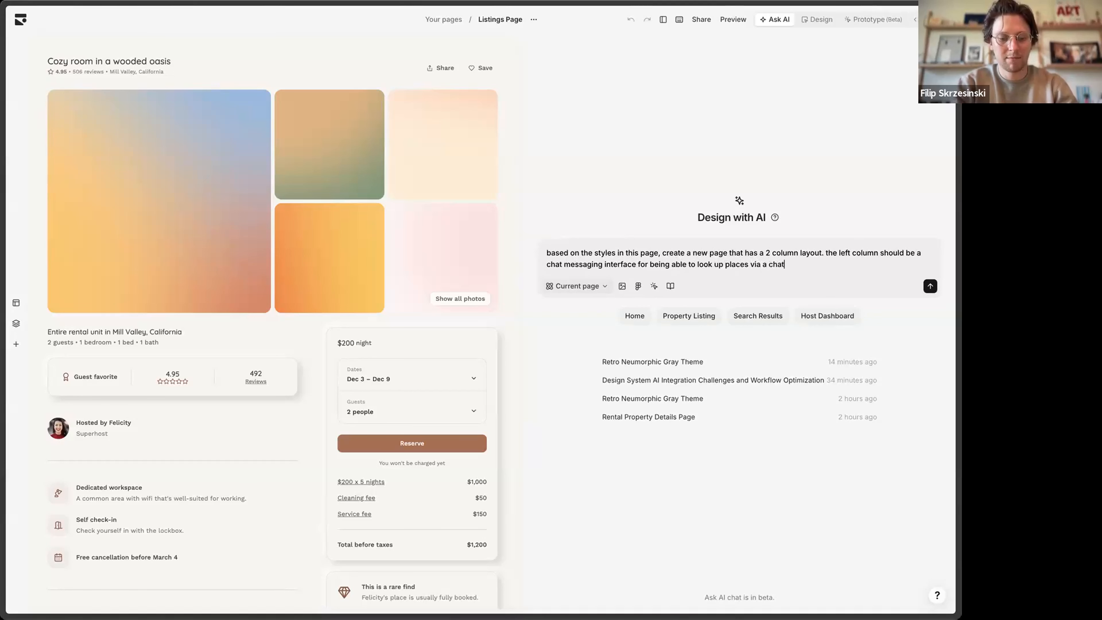
{"action": "type", "text": " bot and the right "}
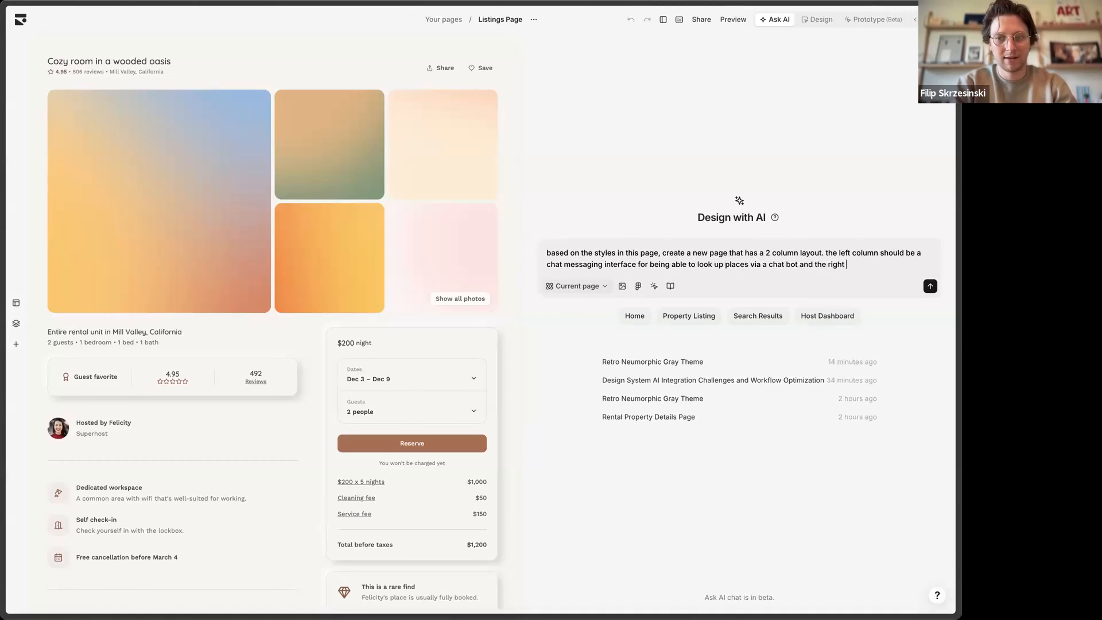
Step: Describe the right side in the prompt as "a large map area that will show an"
{"action": "type", "text": "side is a la"}
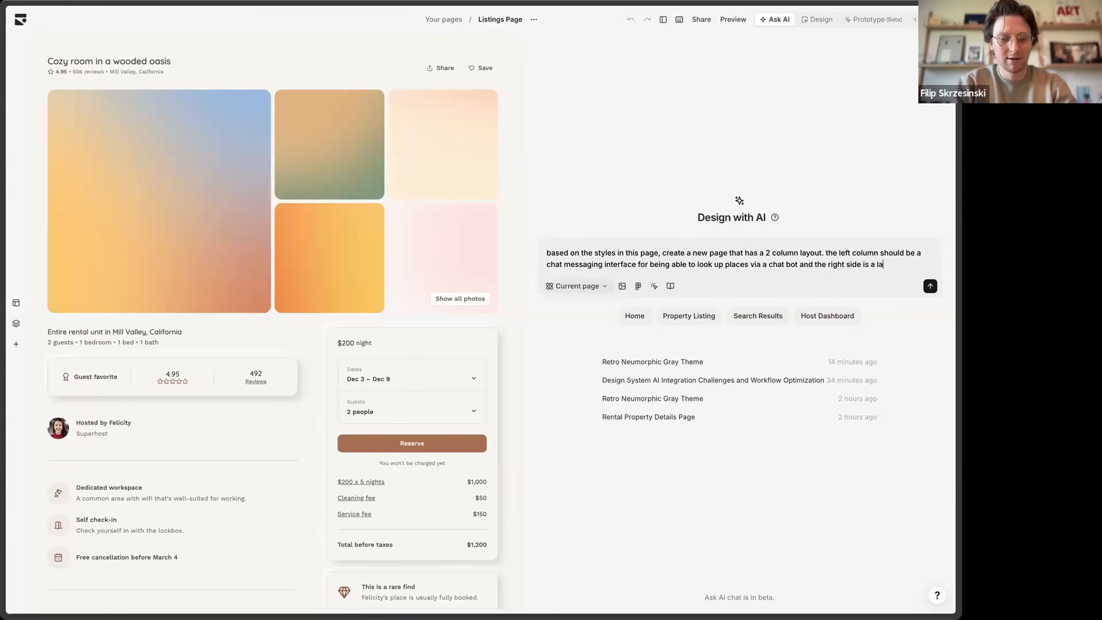
{"action": "type", "text": "rge map area"}
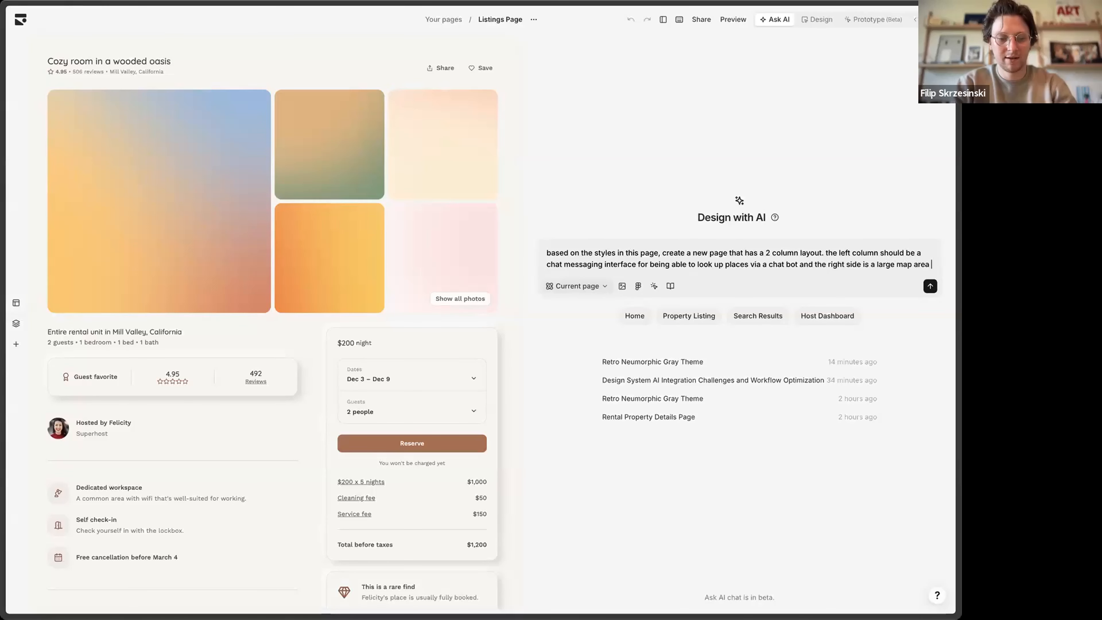
{"action": "type", "text": " that will "}
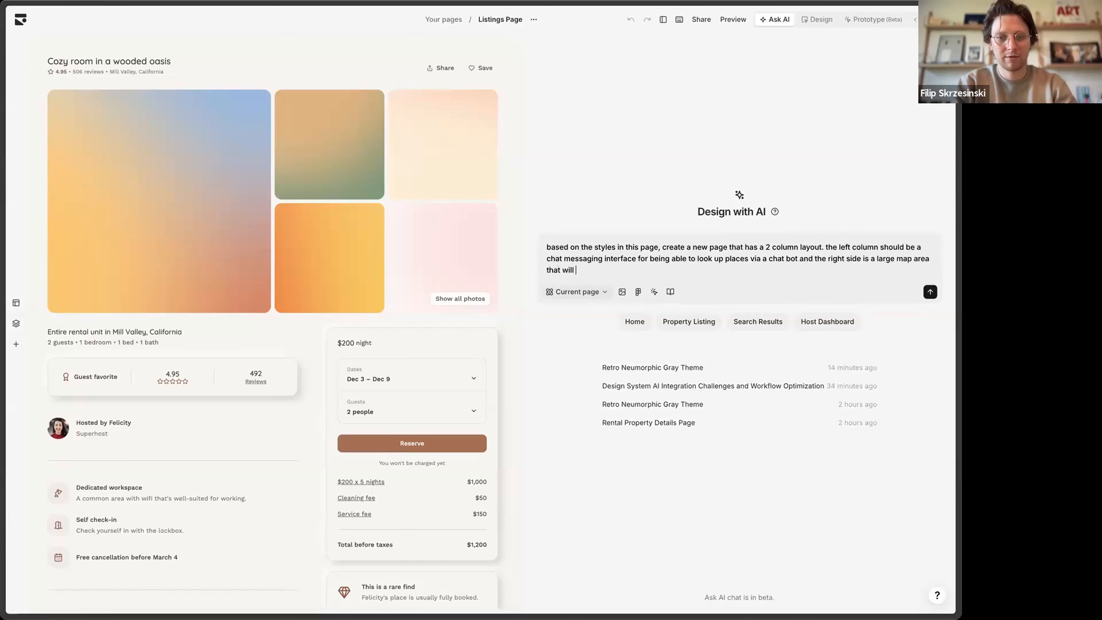
{"action": "type", "text": "show an "}
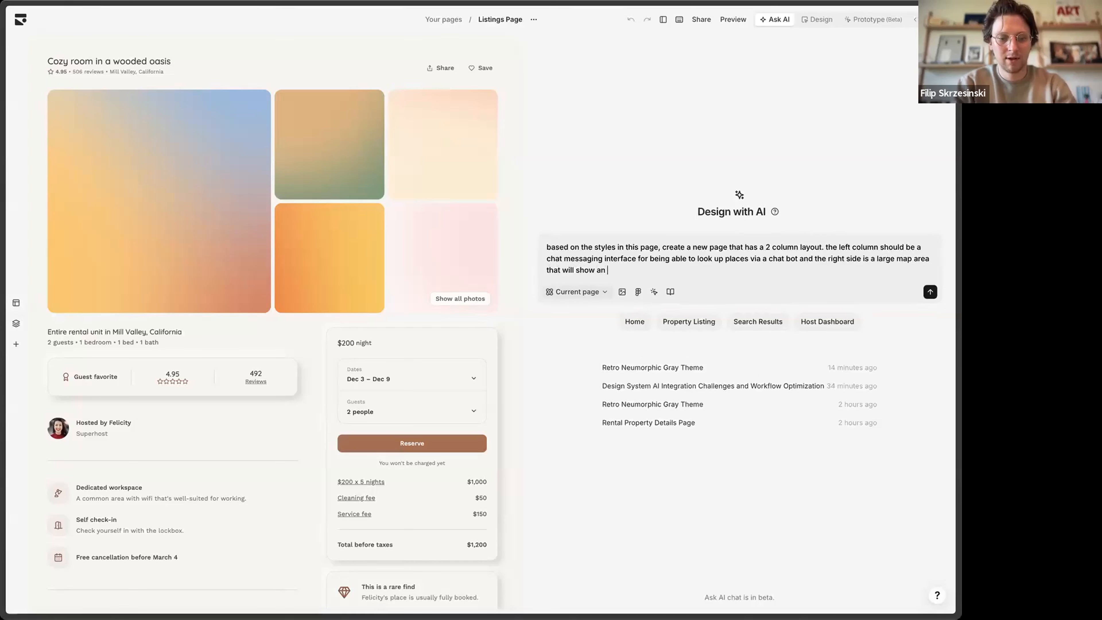
Step: Complete the AI prompt so the chat bot will show small cards for each place and the map area will show an interactive map
{"action": "type", "text": "interactive map."}
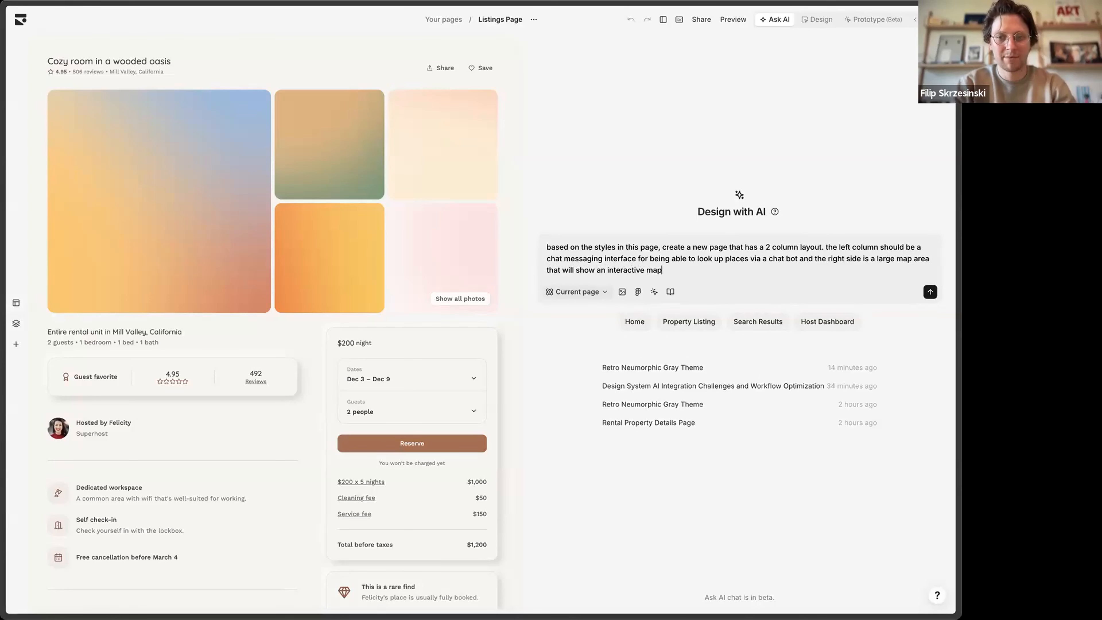
{"action": "left_click", "coordinate": [796, 259]}
{"action": "type", "text": "which will "}
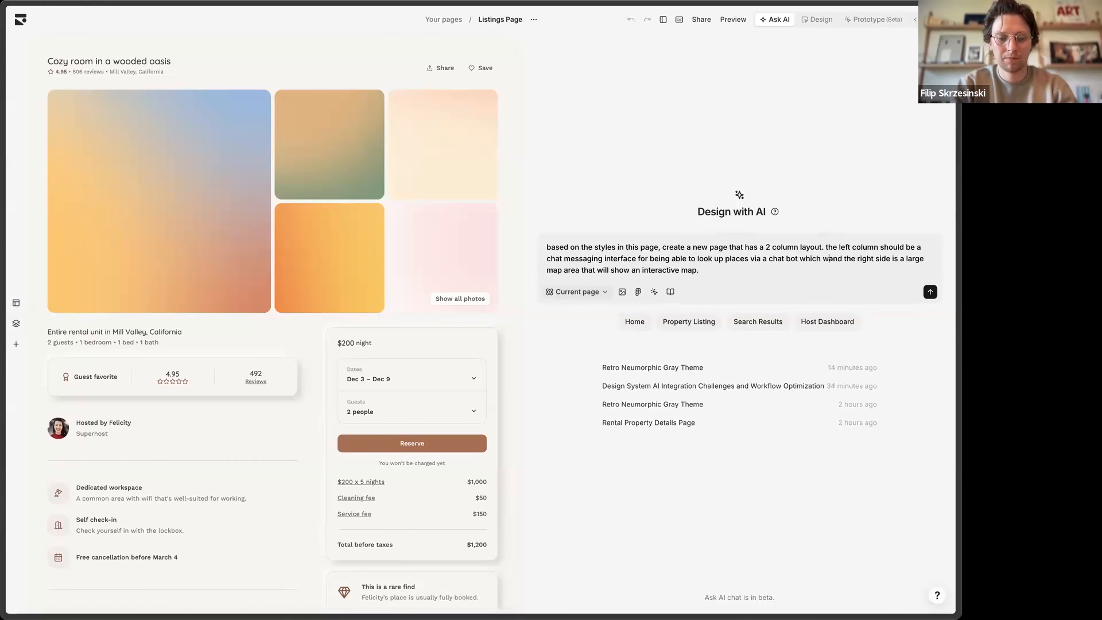
{"action": "type", "text": "show cards "}
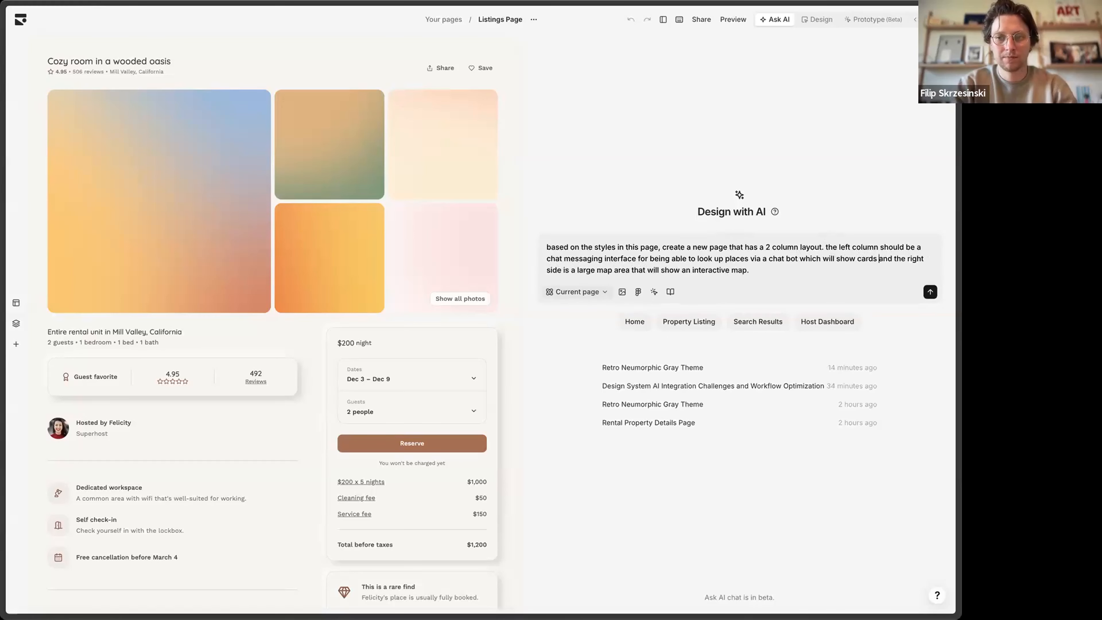
{"action": "type", "text": "for each place"}
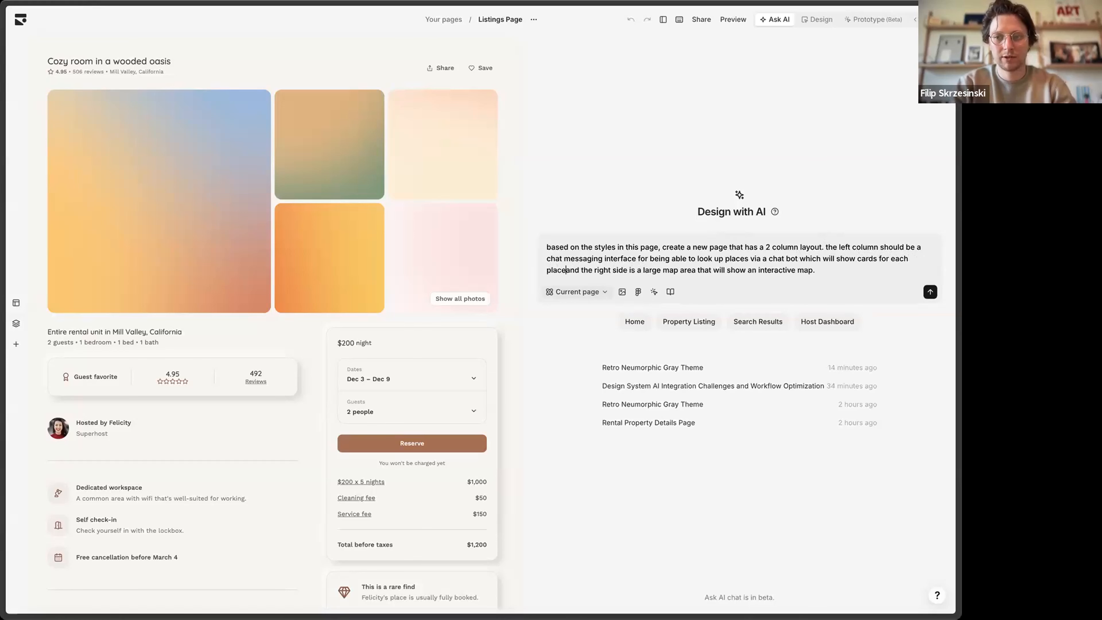
{"action": "left_click", "coordinate": [858, 260]}
{"action": "type", "text": "small"}
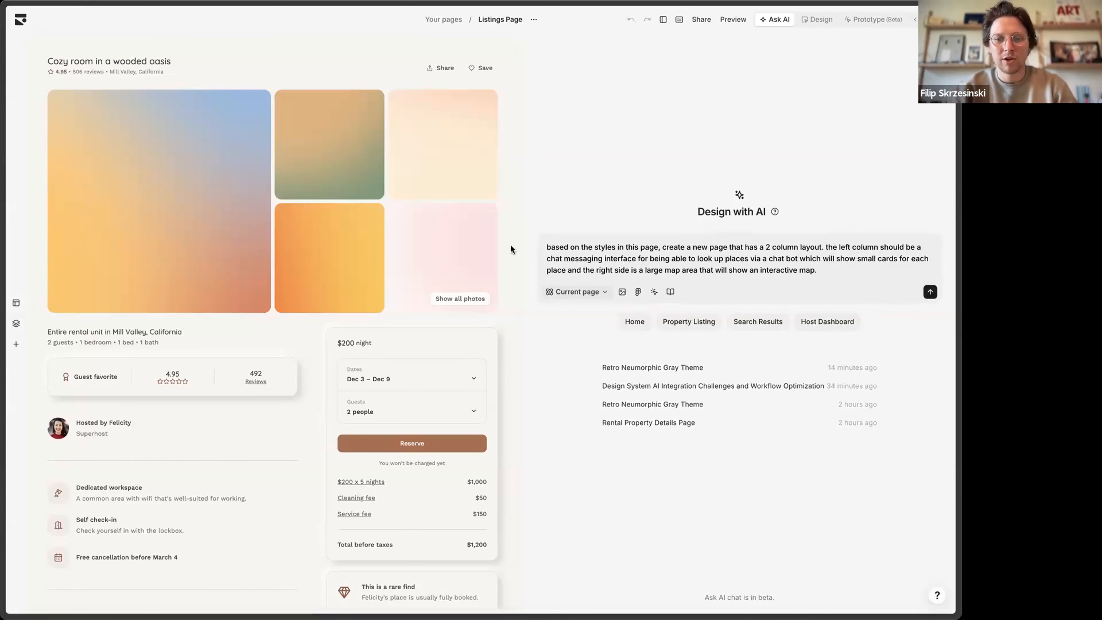
Step: Reword the prompt's opening to "based on the design of the current page" and submit it
{"action": "triple_click", "coordinate": [654, 247]}
{"action": "left_click", "coordinate": [607, 246]}
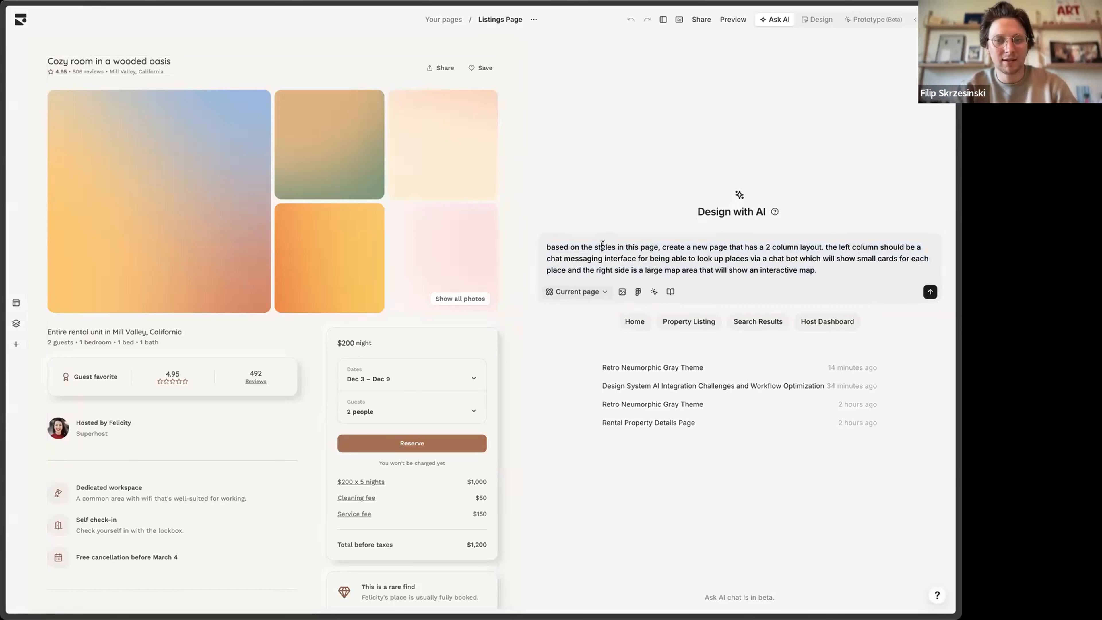
{"action": "double_click", "coordinate": [604, 247]}
{"action": "type", "text": "design"}
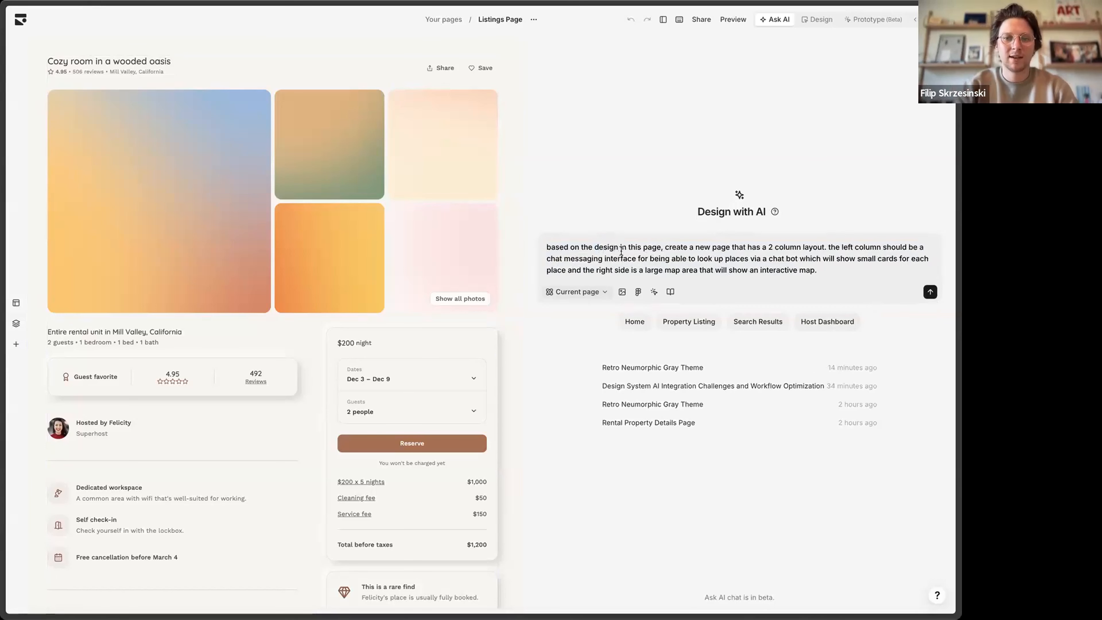
{"action": "double_click", "coordinate": [621, 247]}
{"action": "type", "text": "of"}
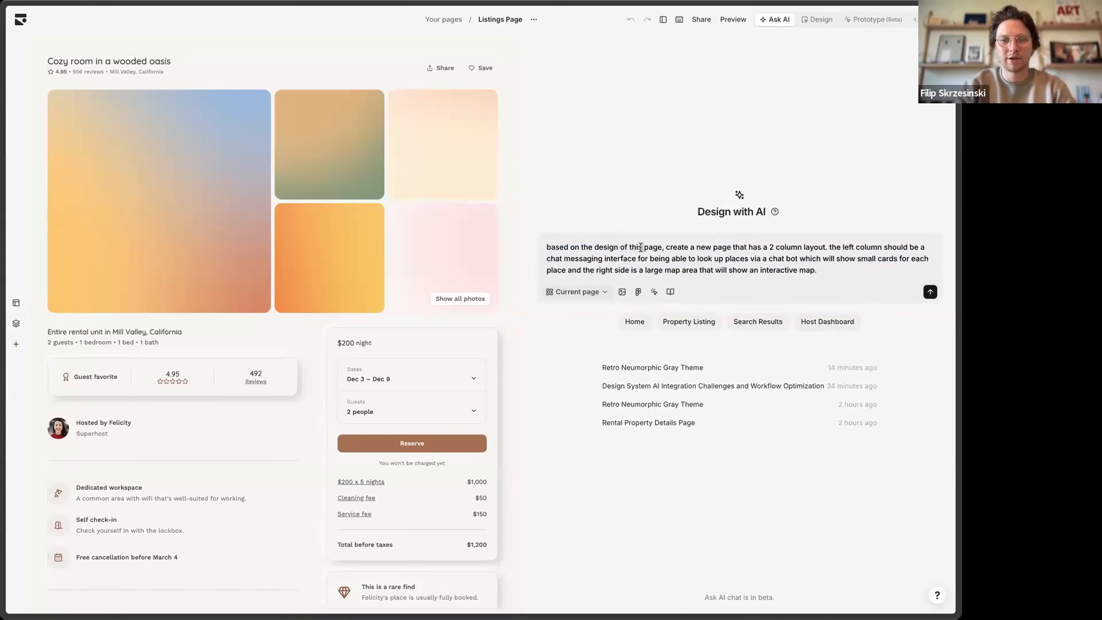
{"action": "double_click", "coordinate": [634, 248]}
{"action": "type", "text": "the current"}
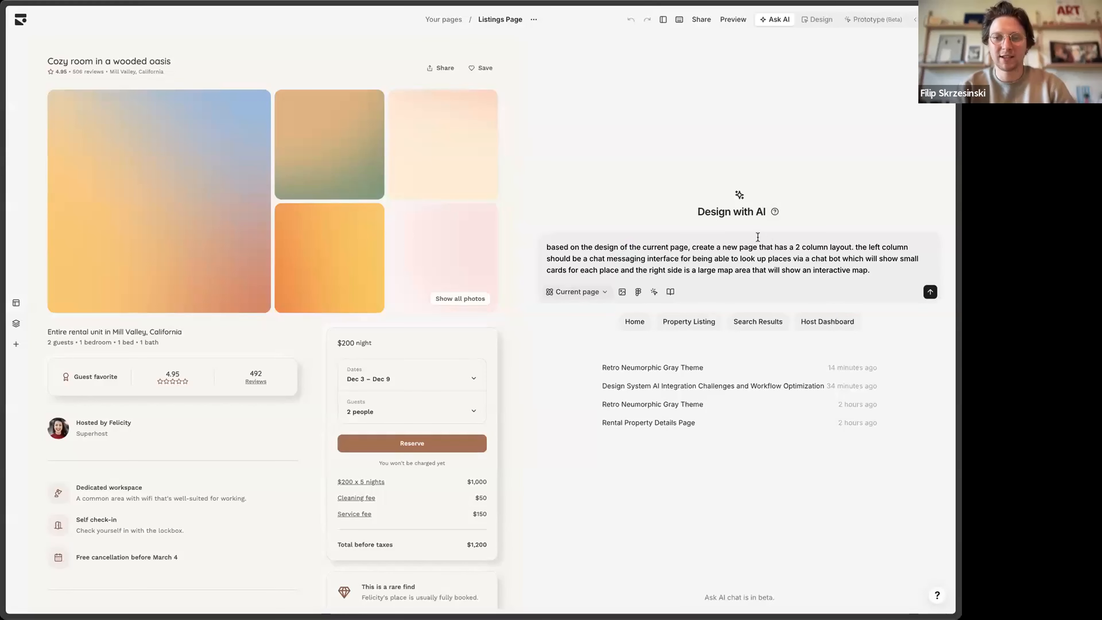
{"action": "left_click", "coordinate": [929, 291]}
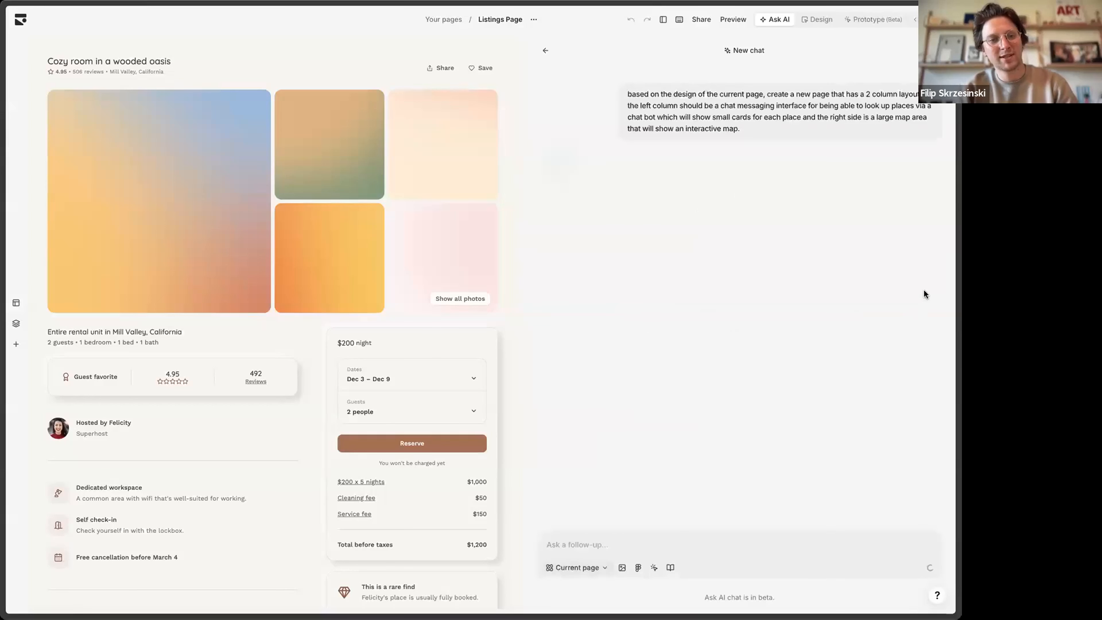
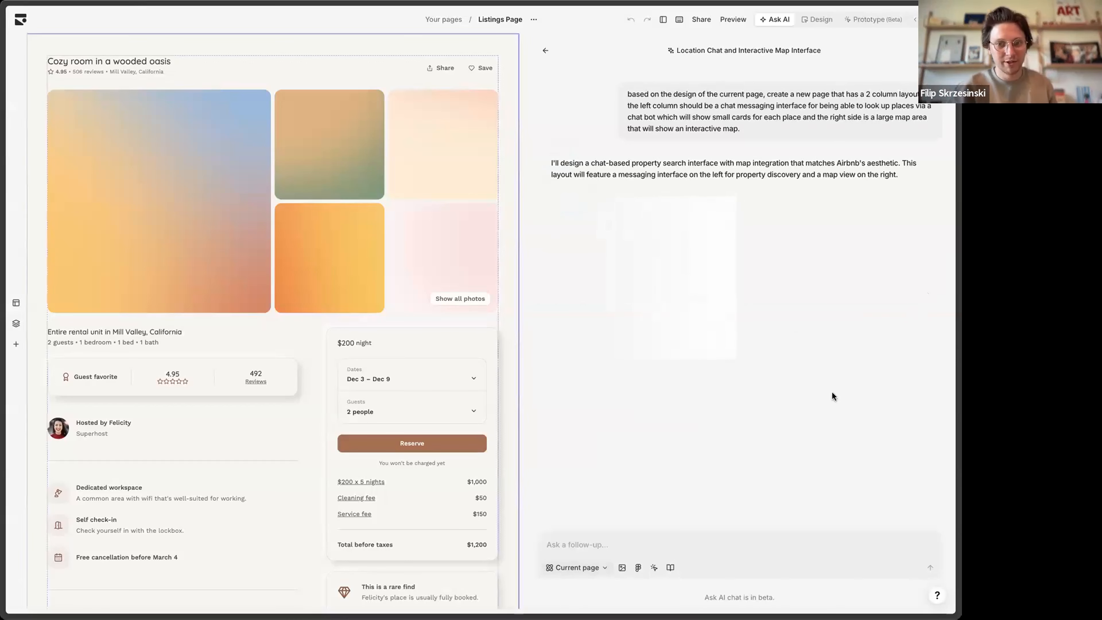
Step: Inspect the Personalize AI description and switch to the Shopify Polaris docs to read the Button usage guidance
{"action": "left_click", "coordinate": [670, 568]}
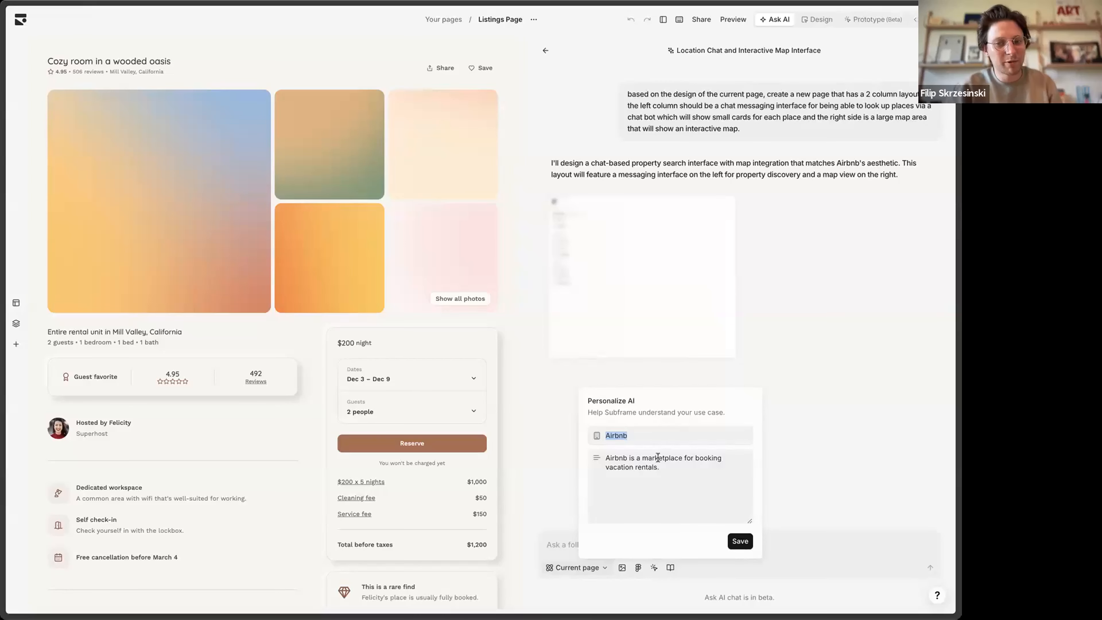
{"action": "left_click", "coordinate": [676, 468]}
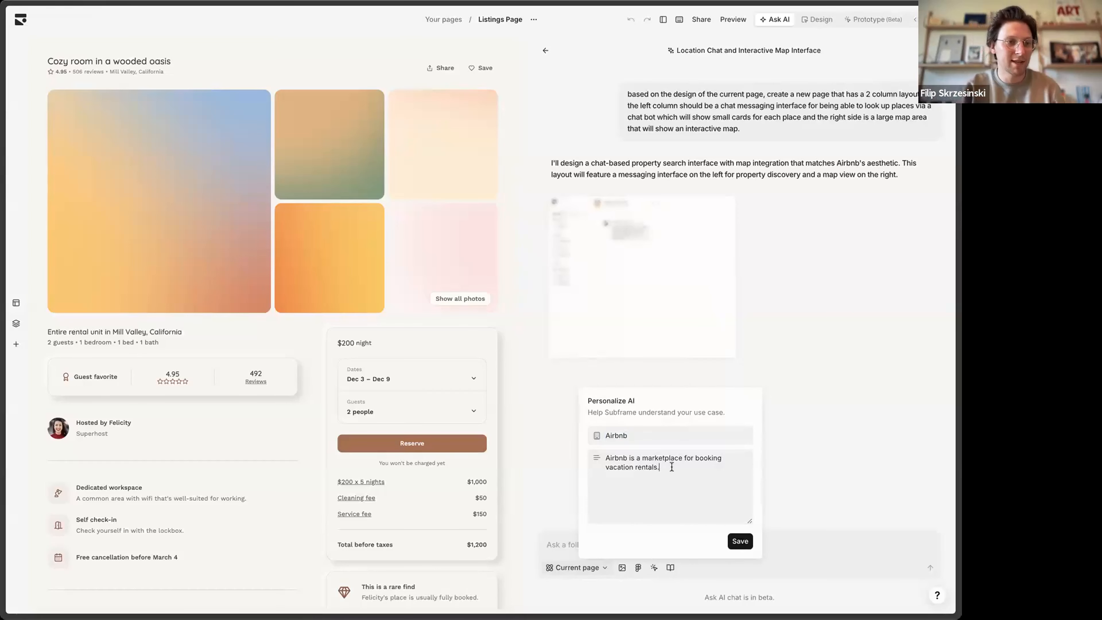
{"action": "mouse_move", "coordinate": [6, 225]}
{"action": "left_click", "coordinate": [61, 316]}
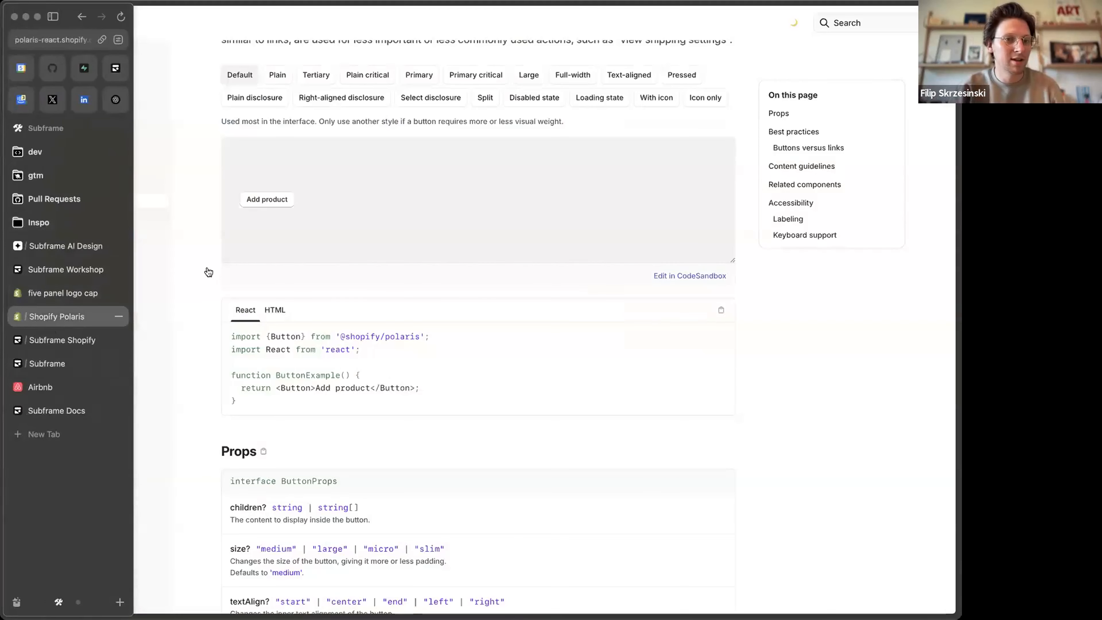
{"action": "scroll", "coordinate": [229, 155], "scroll_direction": "up", "scroll_amount": 5}
{"action": "left_click_drag", "start_coordinate": [259, 155], "coordinate": [356, 170]}
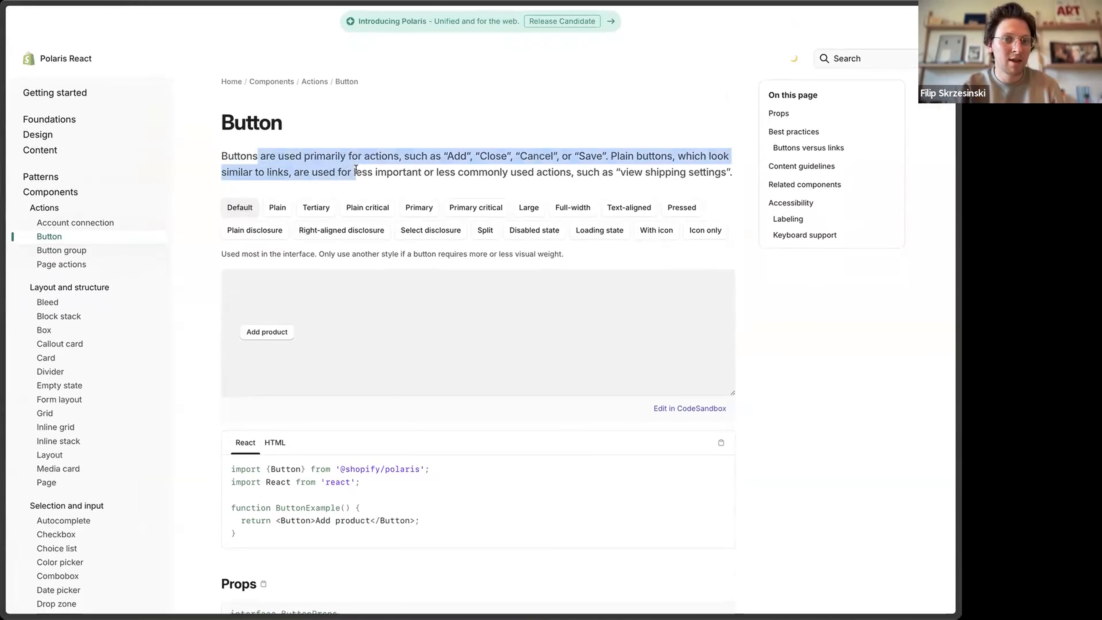
{"action": "left_click", "coordinate": [355, 170]}
Step: Switch back to Subframe, dismiss the AI personalization dialog, and save the generated chat-and-map design as a new page
{"action": "mouse_move", "coordinate": [4, 367]}
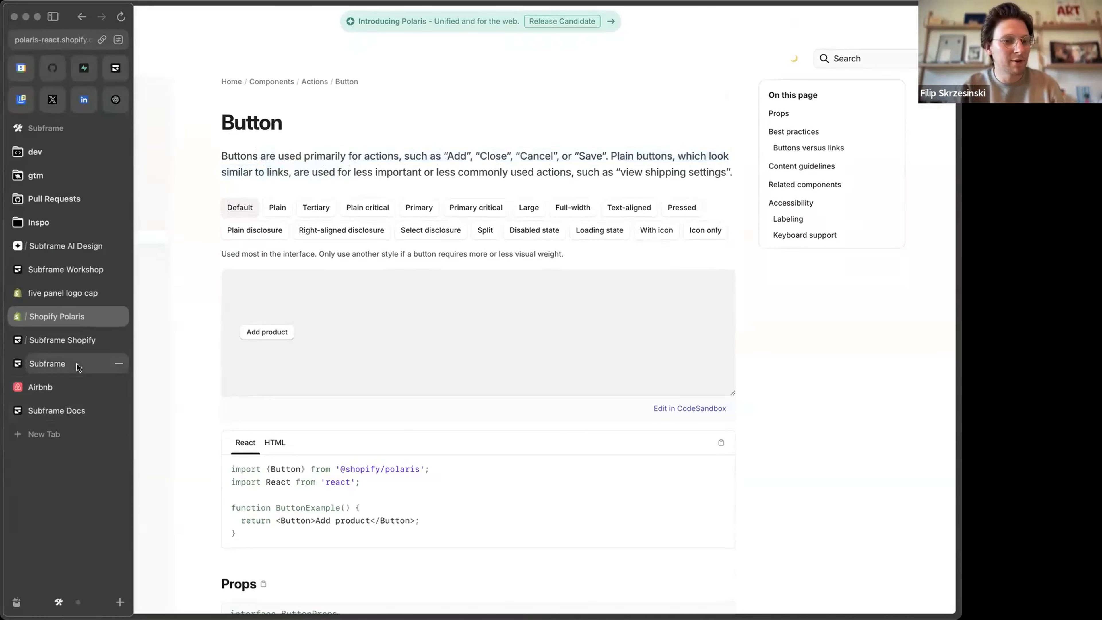
{"action": "left_click", "coordinate": [61, 364]}
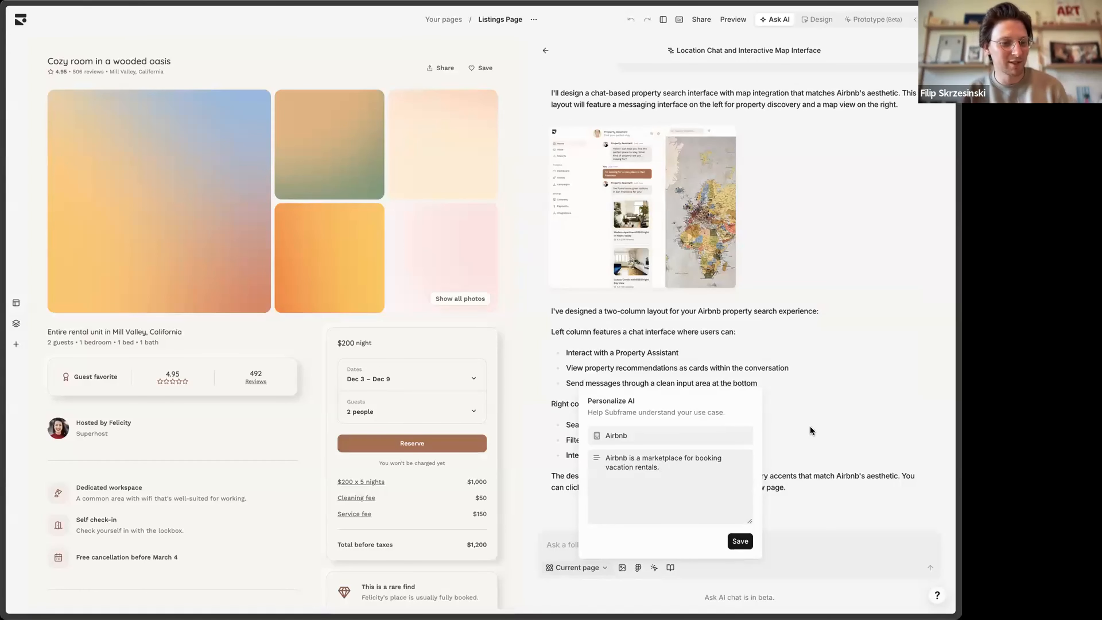
{"action": "left_click", "coordinate": [739, 350]}
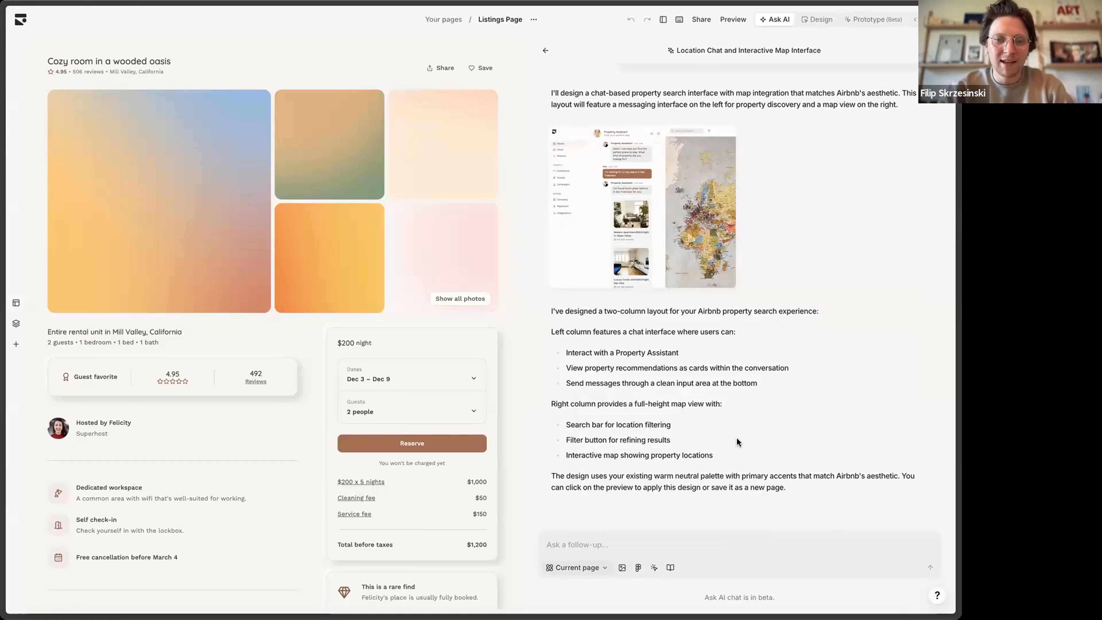
{"action": "left_click", "coordinate": [628, 211]}
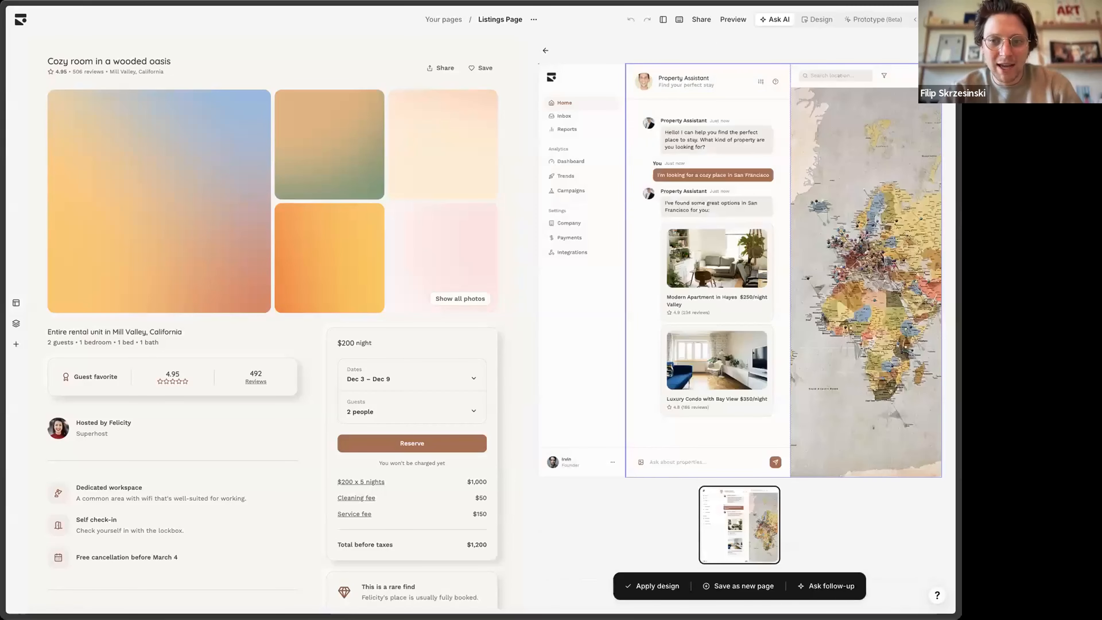
{"action": "left_click", "coordinate": [744, 587]}
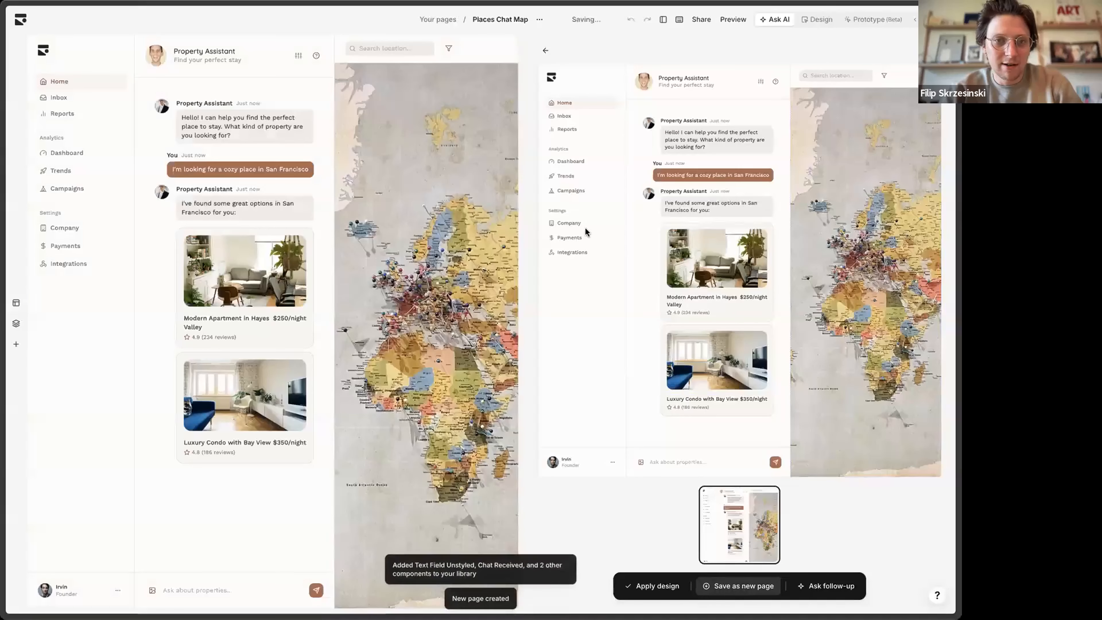
{"action": "left_click", "coordinate": [545, 50]}
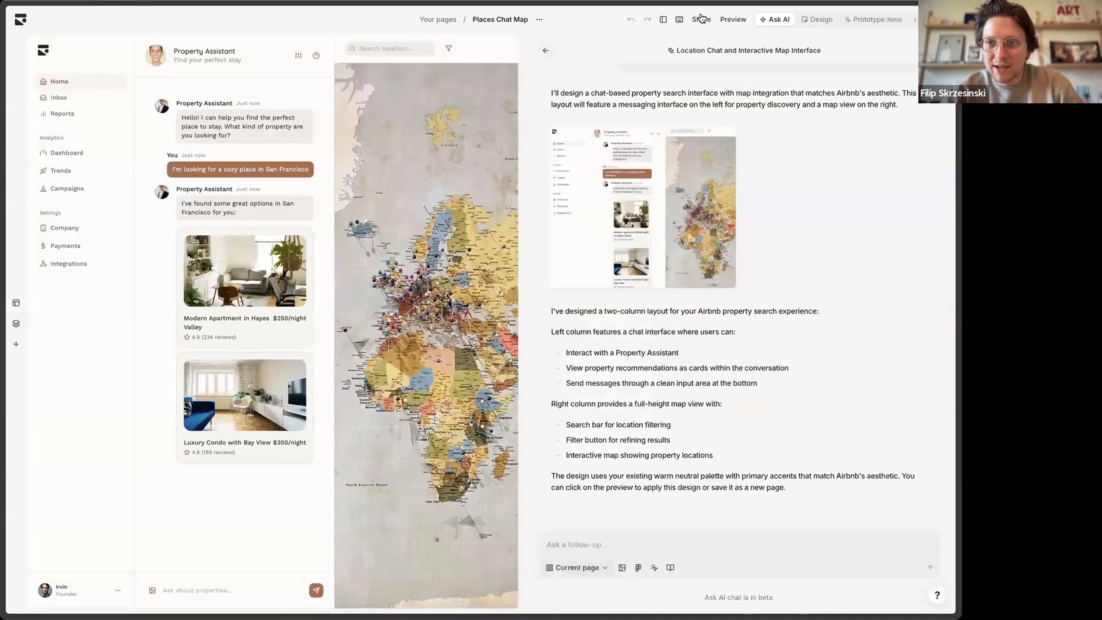
Step: Leave the finished AI chat and set the Places Chat Map page's layout to Blank in design mode
{"action": "left_click", "coordinate": [546, 51]}
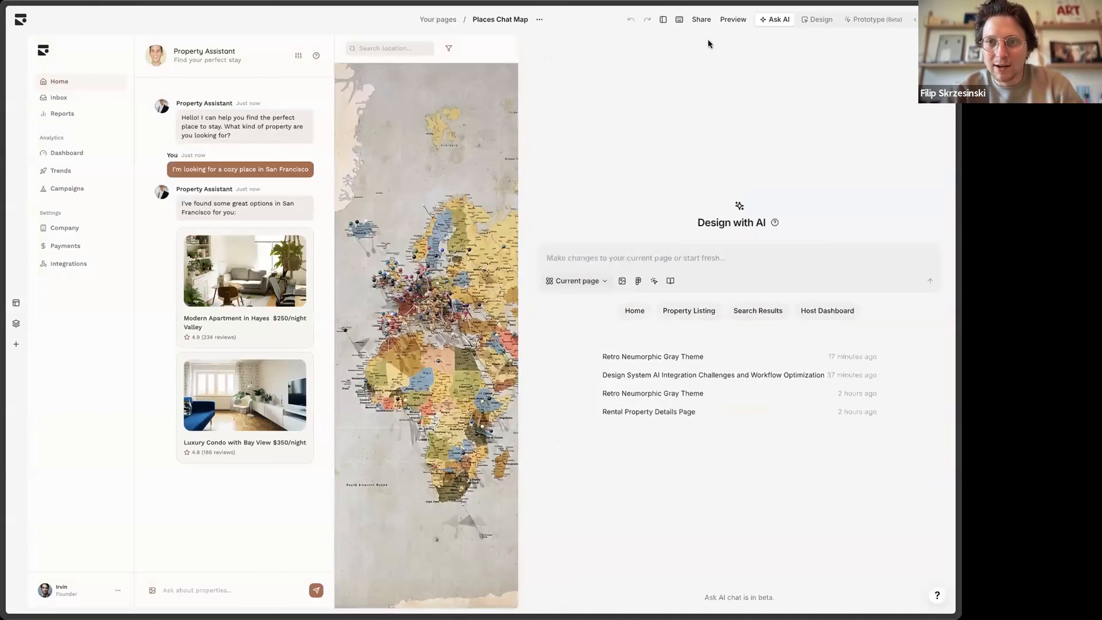
{"action": "left_click", "coordinate": [818, 20]}
{"action": "left_click", "coordinate": [831, 105]}
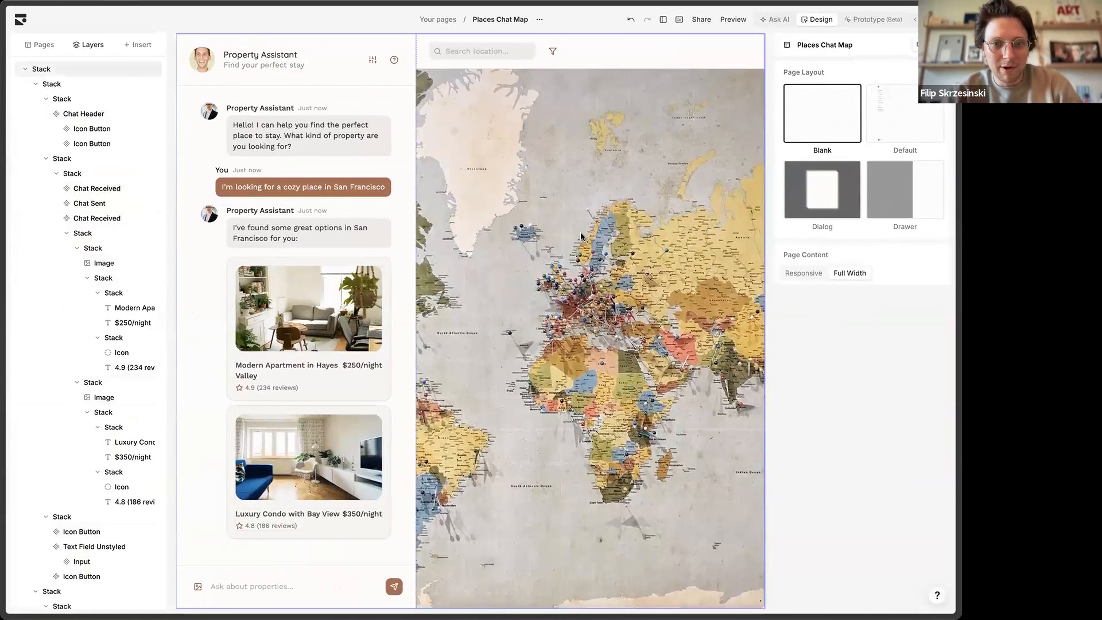
Step: Return to Ask AI and add Listings Page to the current page as a design reference for a new prompt
{"action": "left_click", "coordinate": [774, 19]}
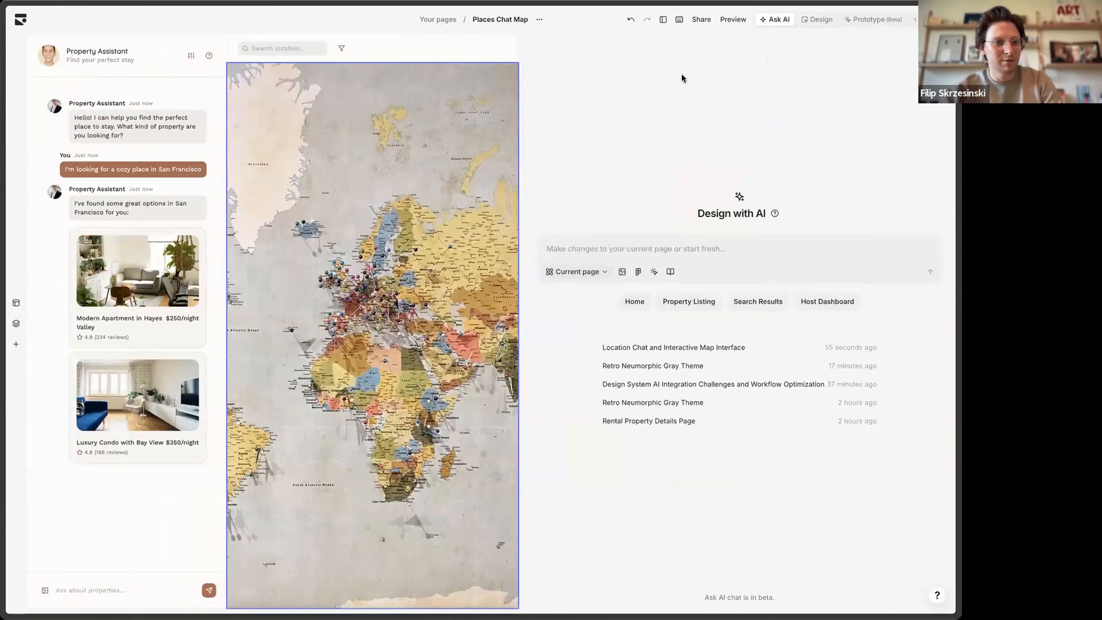
{"action": "left_click", "coordinate": [608, 245]}
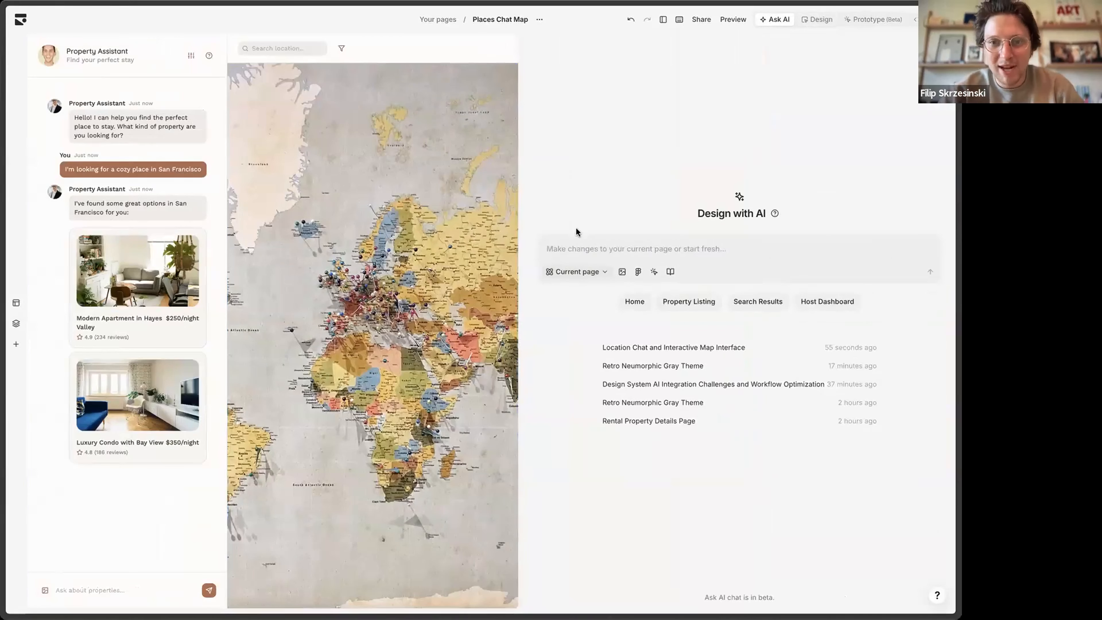
{"action": "left_click", "coordinate": [562, 272]}
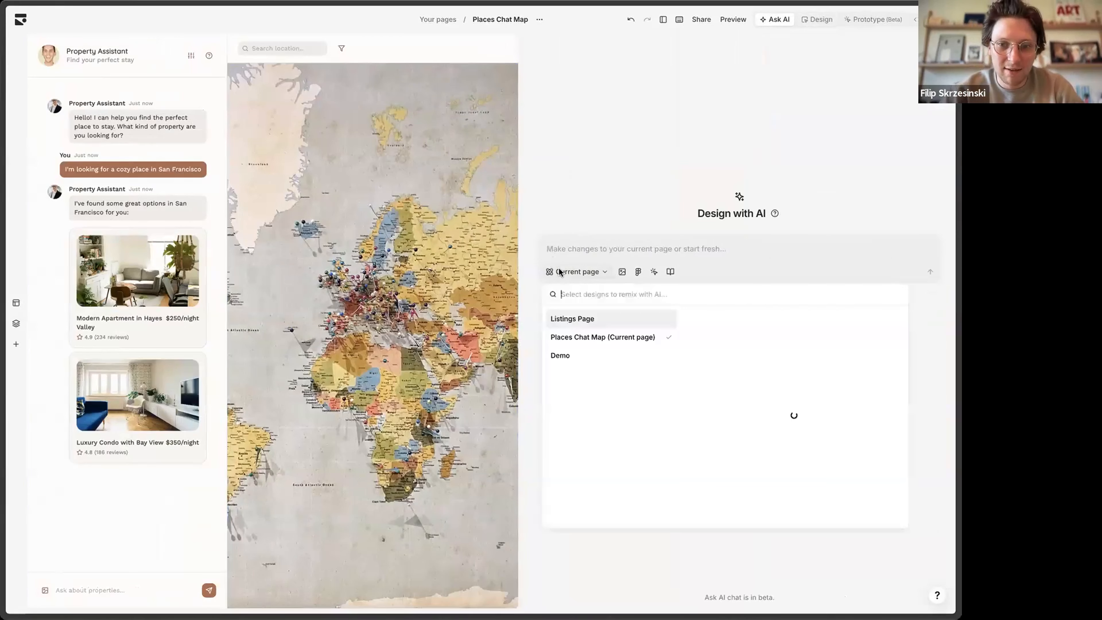
{"action": "left_click", "coordinate": [590, 320]}
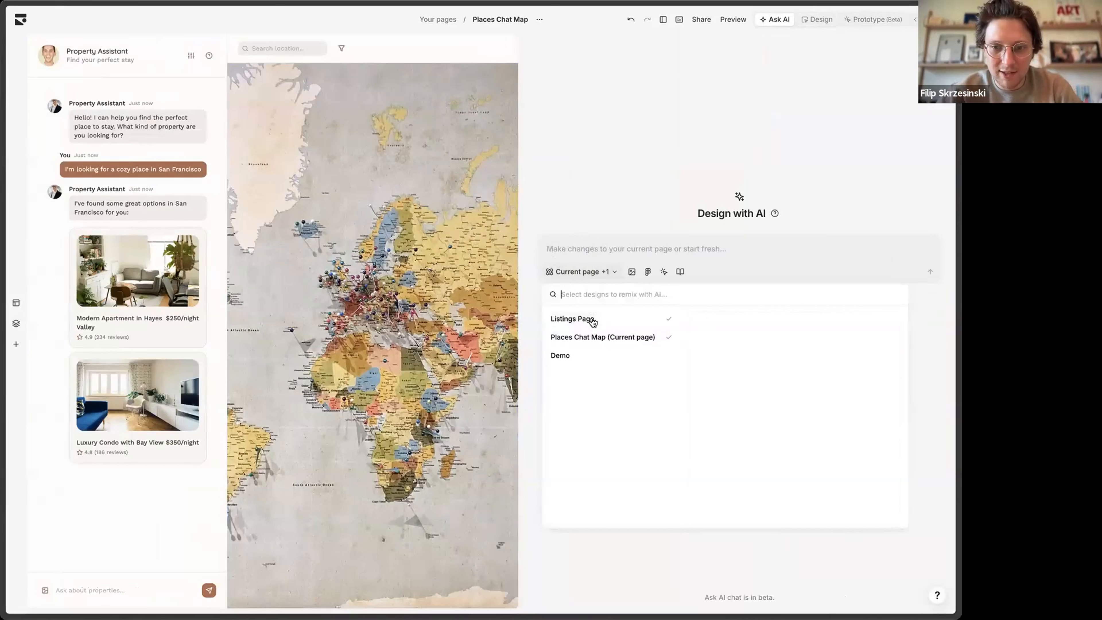
{"action": "left_click", "coordinate": [578, 251]}
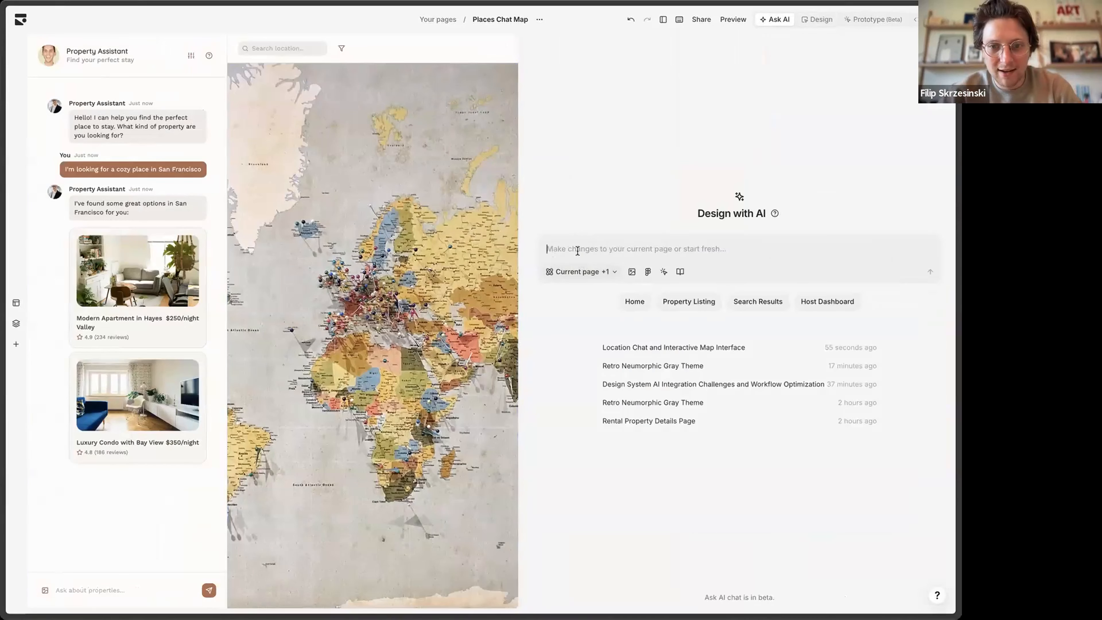
Step: Draft the prompt "take a look at the styles in the Listings Page, and think of better designs for the current Places"
{"action": "type", "text": "tak"}
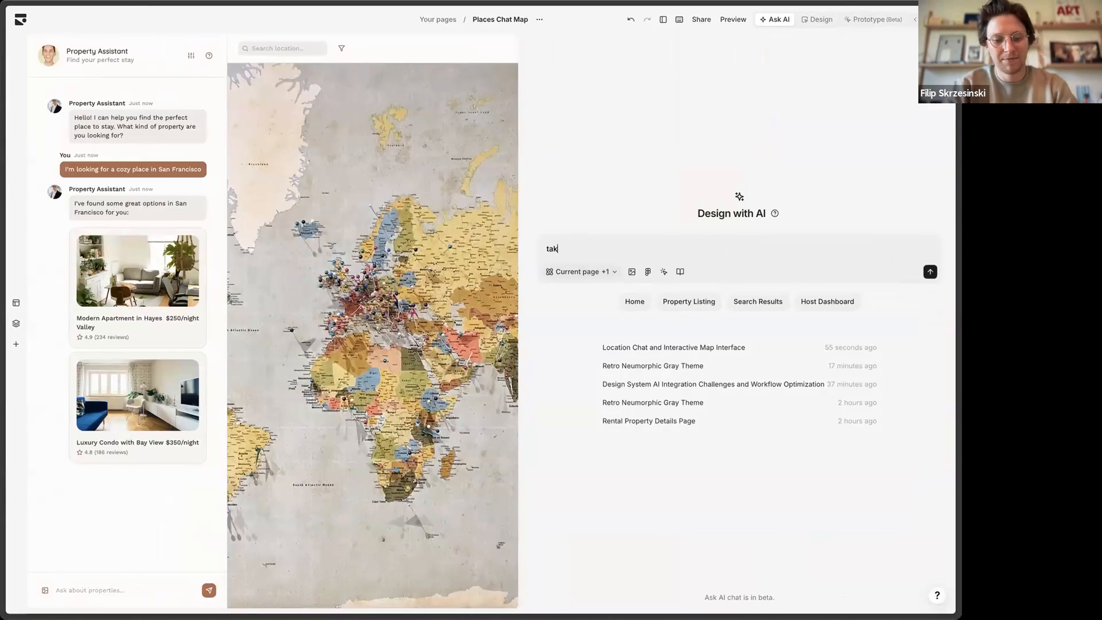
{"action": "type", "text": "e a look at the sty"}
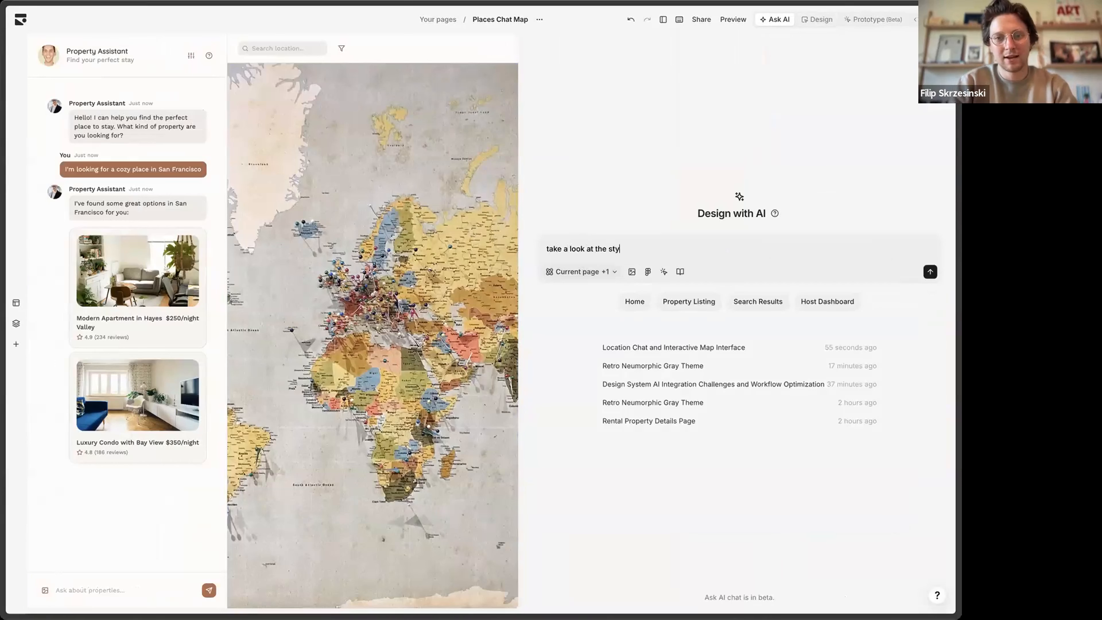
{"action": "type", "text": "le ss in the "}
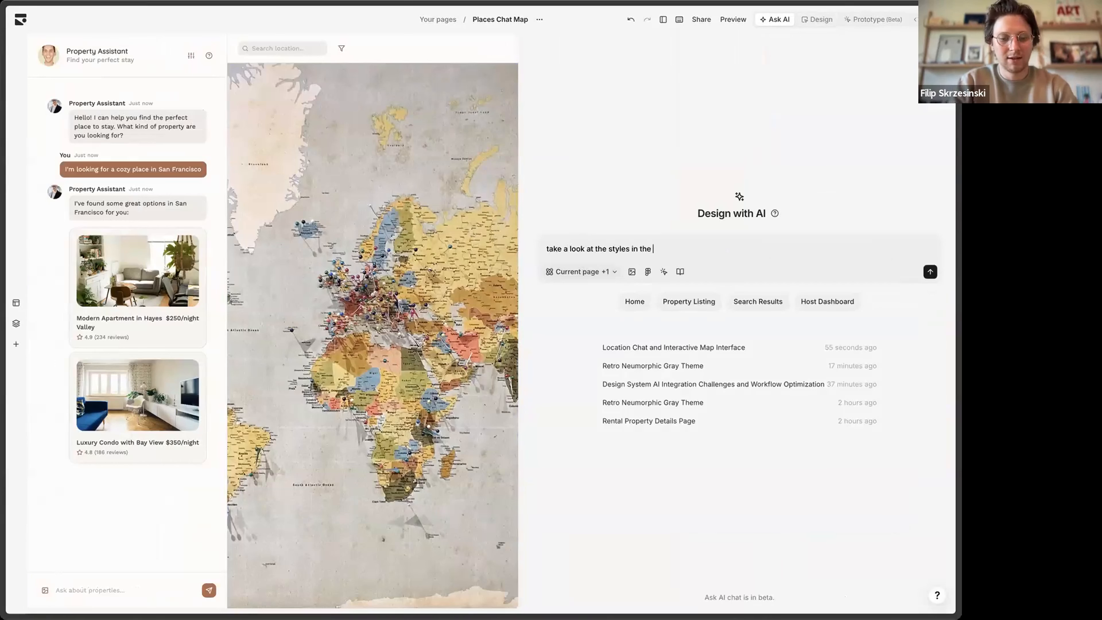
{"action": "type", "text": "Listings Page"}
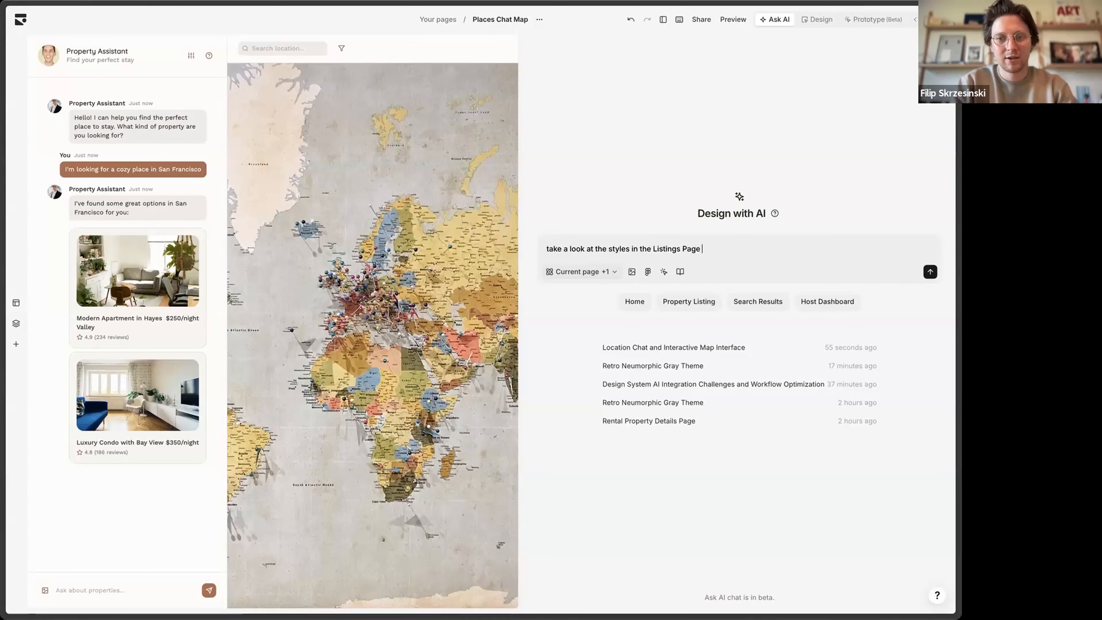
{"action": "type", "text": ", and "}
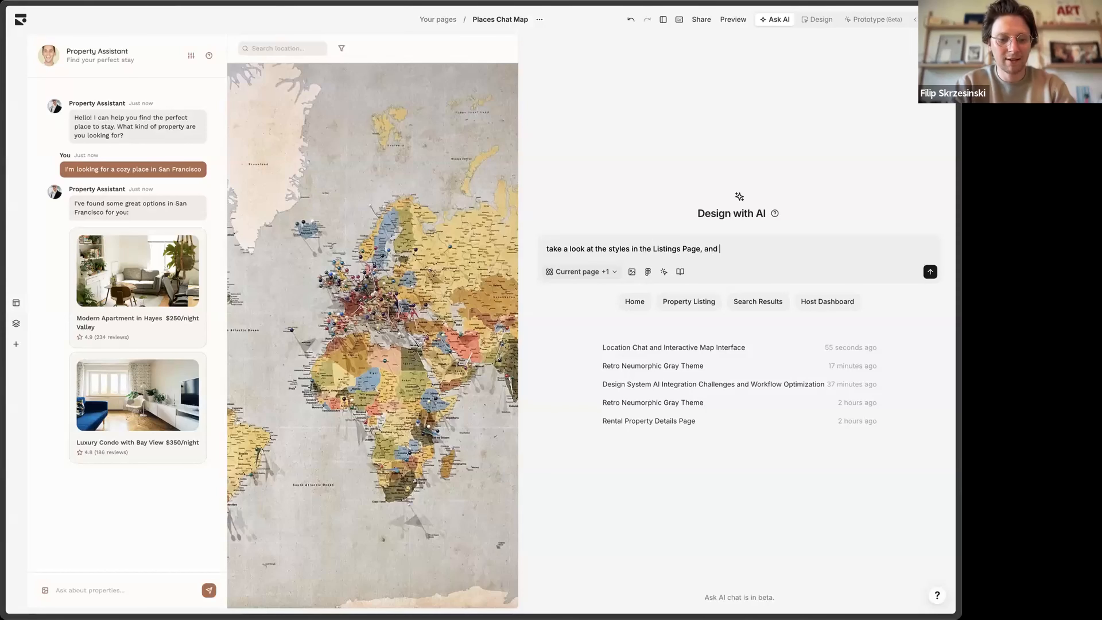
{"action": "type", "text": "think of bette"}
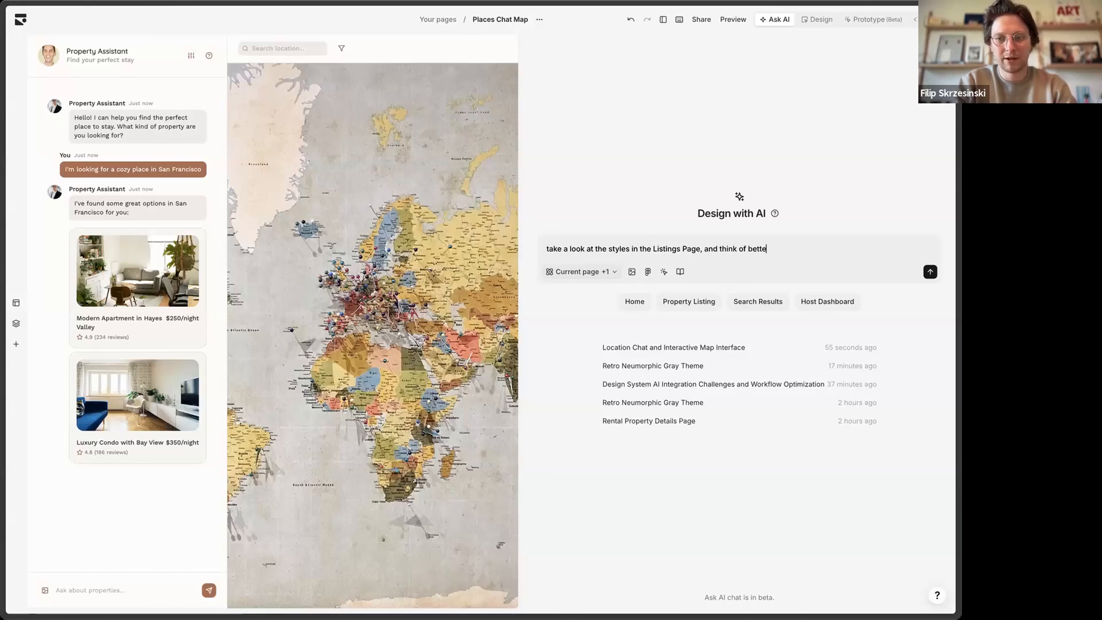
{"action": "type", "text": "r designs for "}
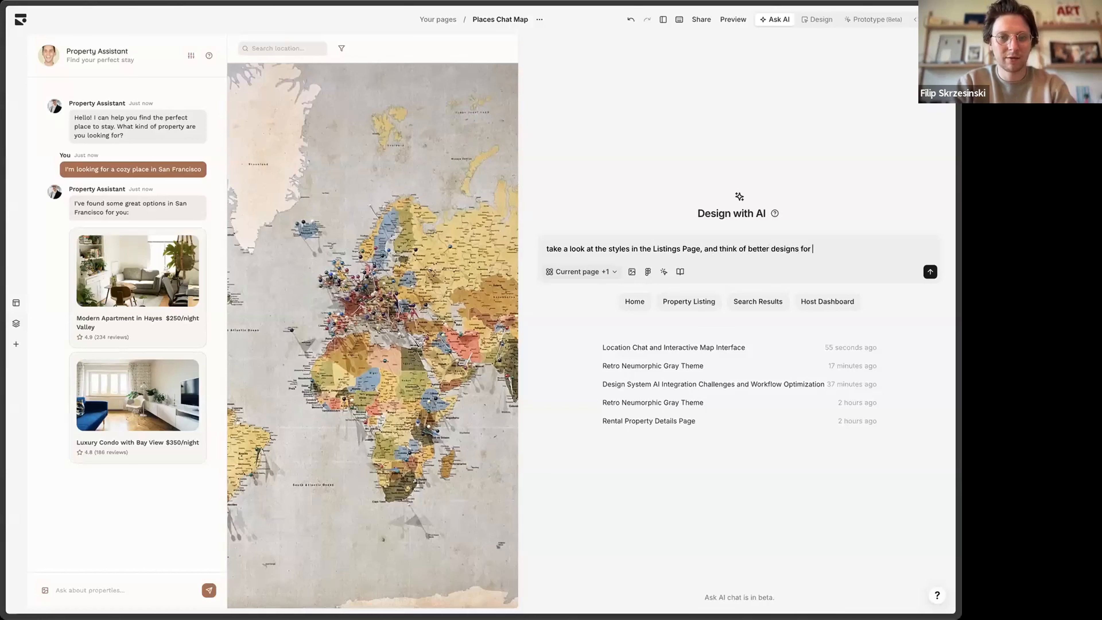
{"action": "type", "text": "the current Pla"}
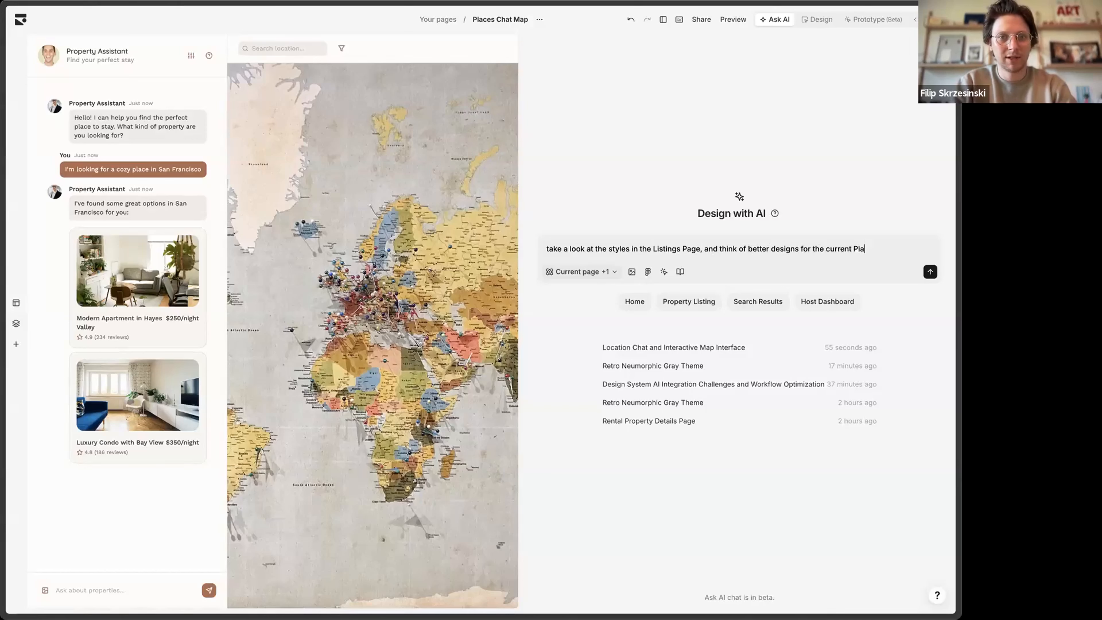
{"action": "type", "text": "ces map"}
{"action": "key", "text": "BackSpace"}
{"action": "key", "text": "BackSpace"}
{"action": "key", "text": "BackSpace"}
{"action": "key", "text": "BackSpace"}
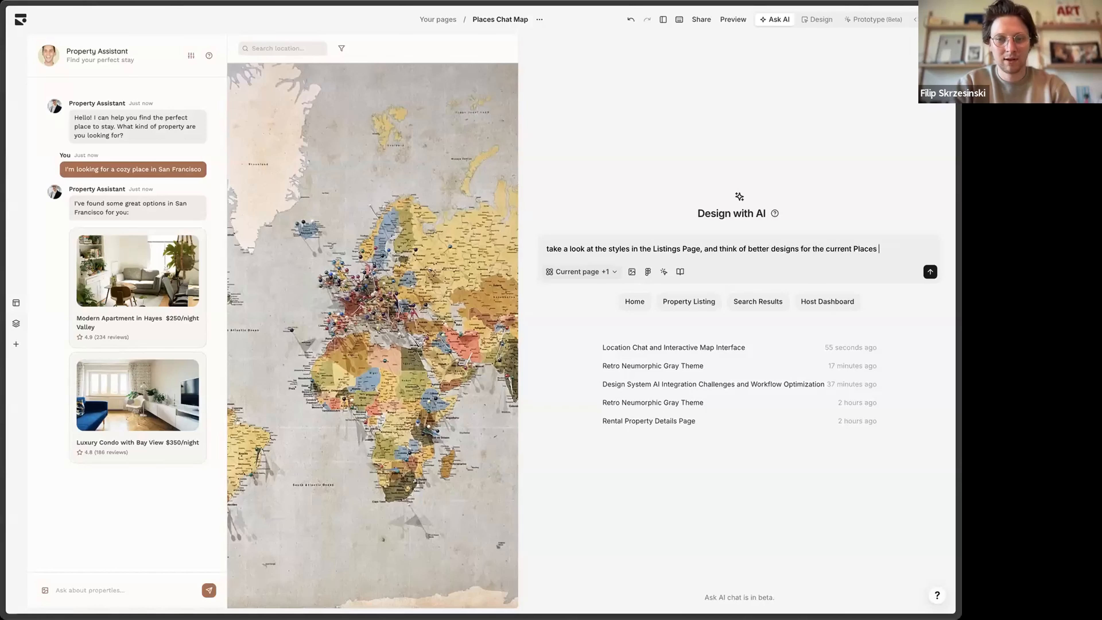
Step: Complete the prompt with "page that follow the neumorphic theme better. use large cards and padding on a layout level"
{"action": "type", "text": "page that "}
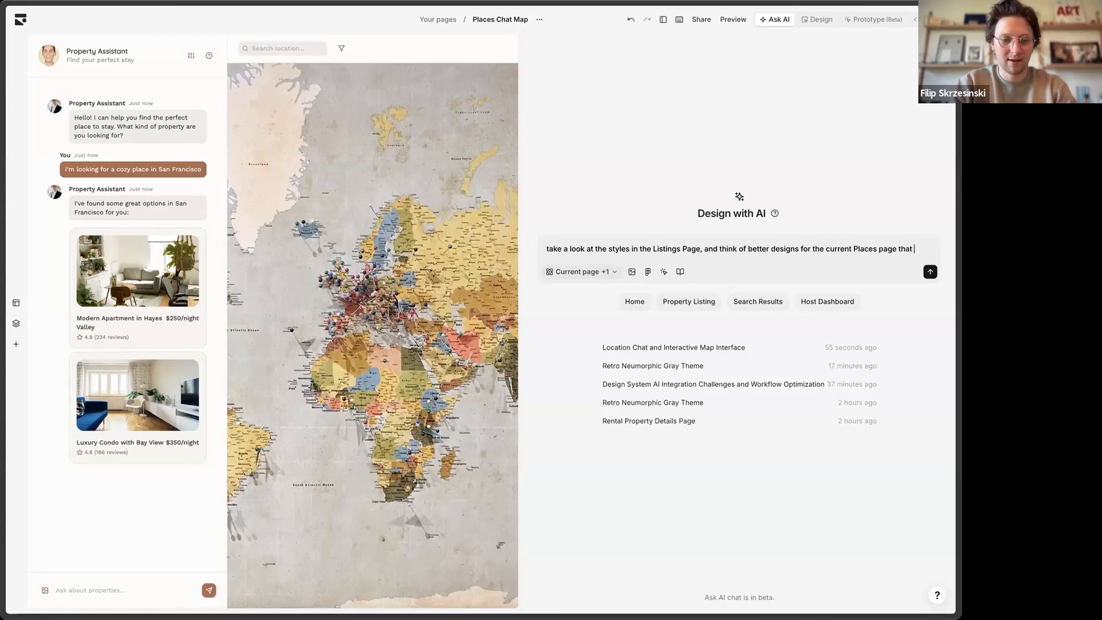
{"action": "type", "text": "follow the neu"}
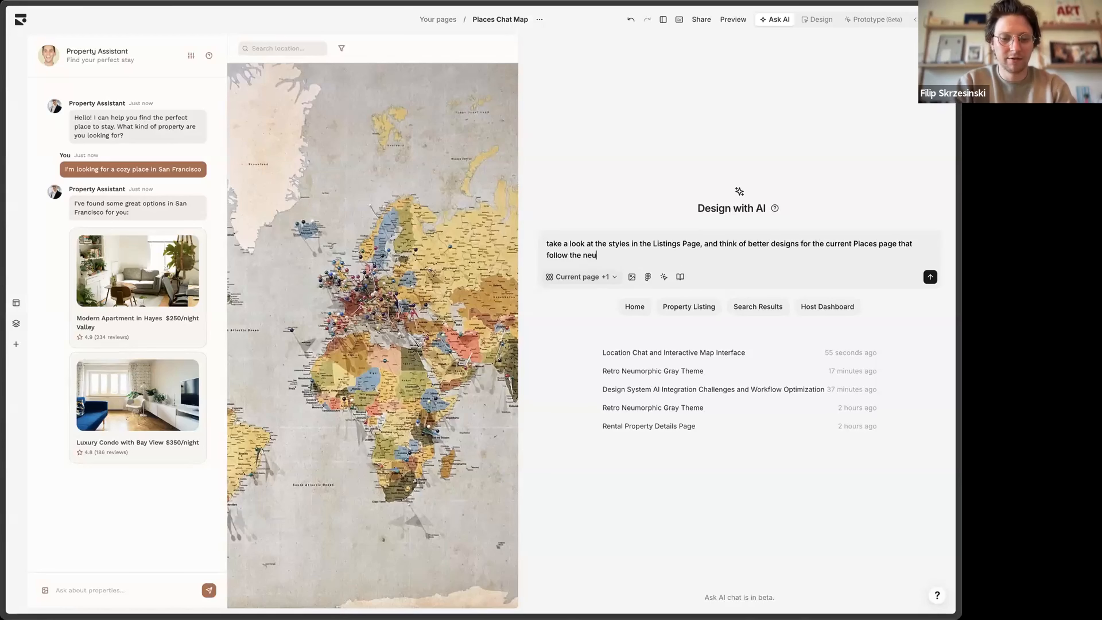
{"action": "type", "text": "omorph"}
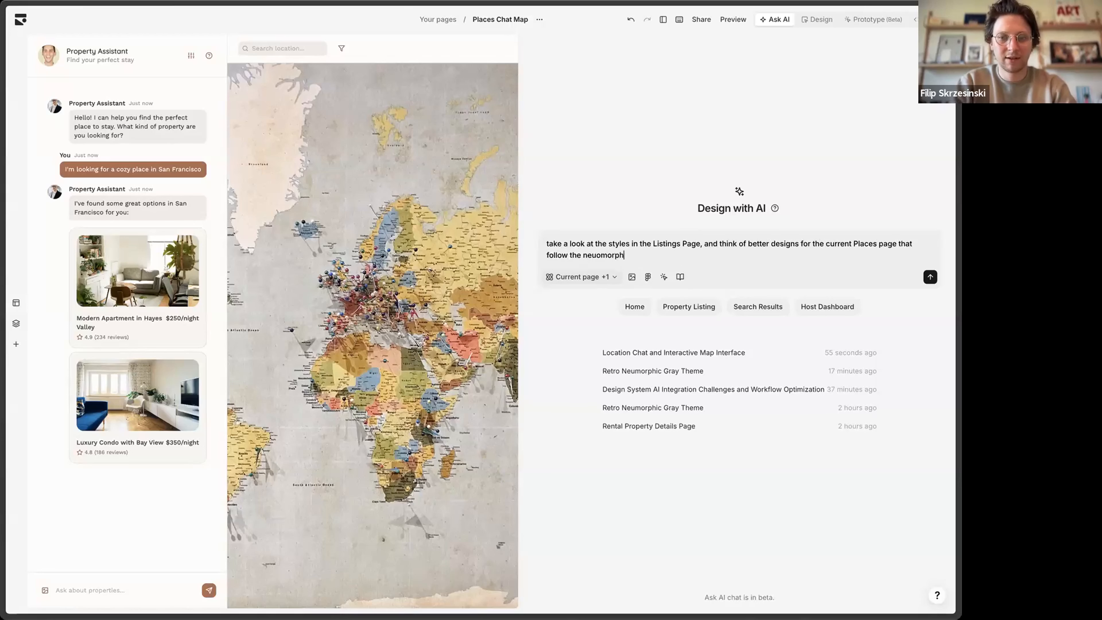
{"action": "type", "text": "ic theme bette"}
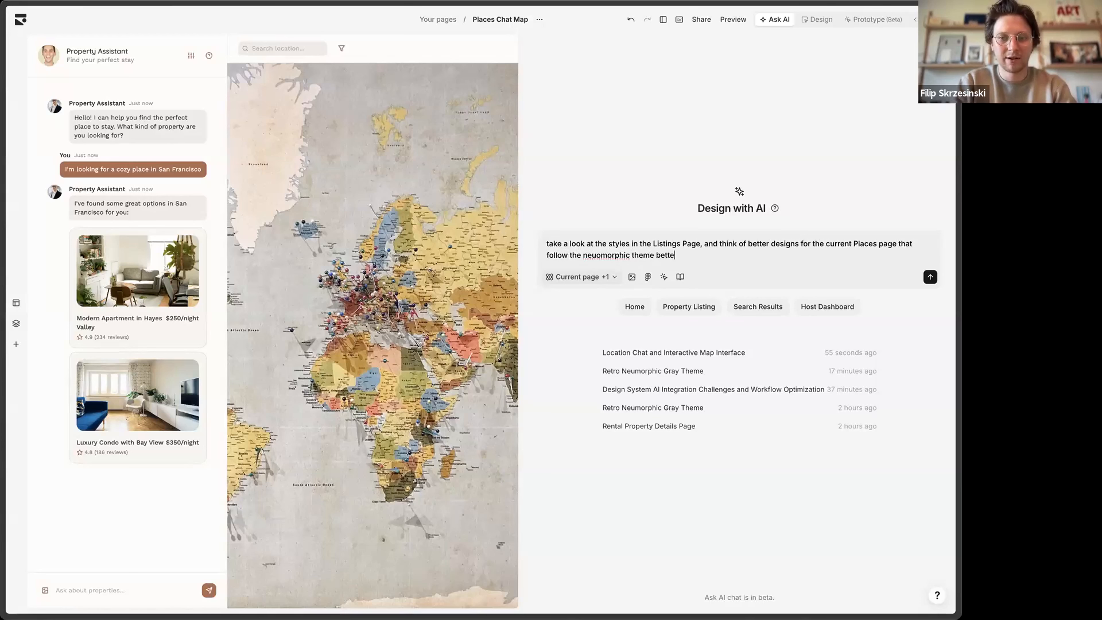
{"action": "type", "text": "r. userlar"}
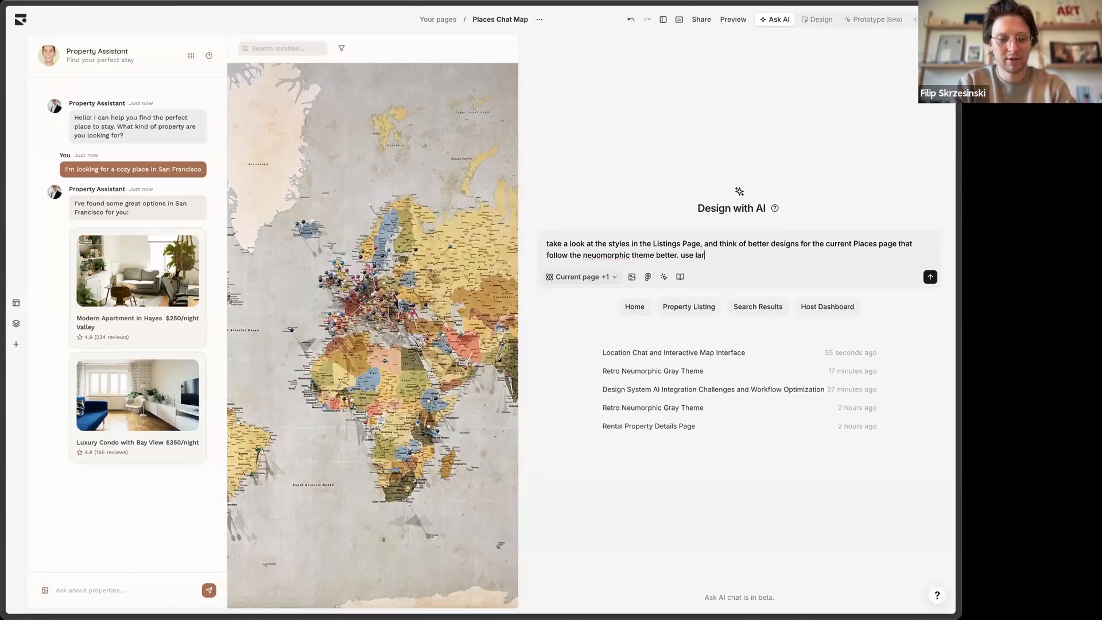
{"action": "type", "text": "ge cards and padding "}
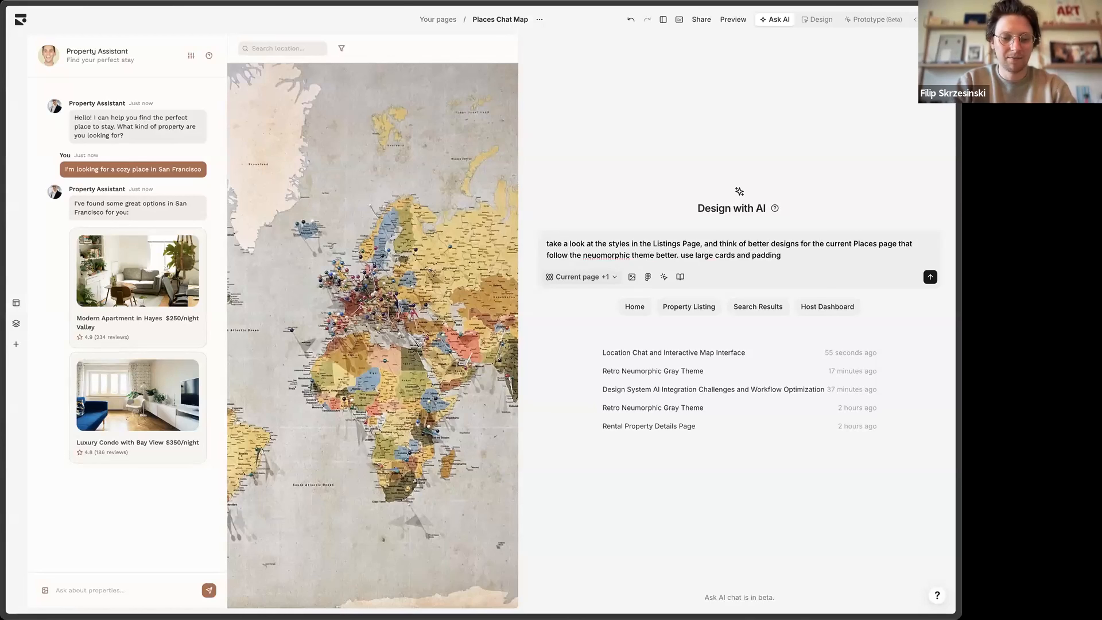
{"action": "type", "text": "on a layout level"}
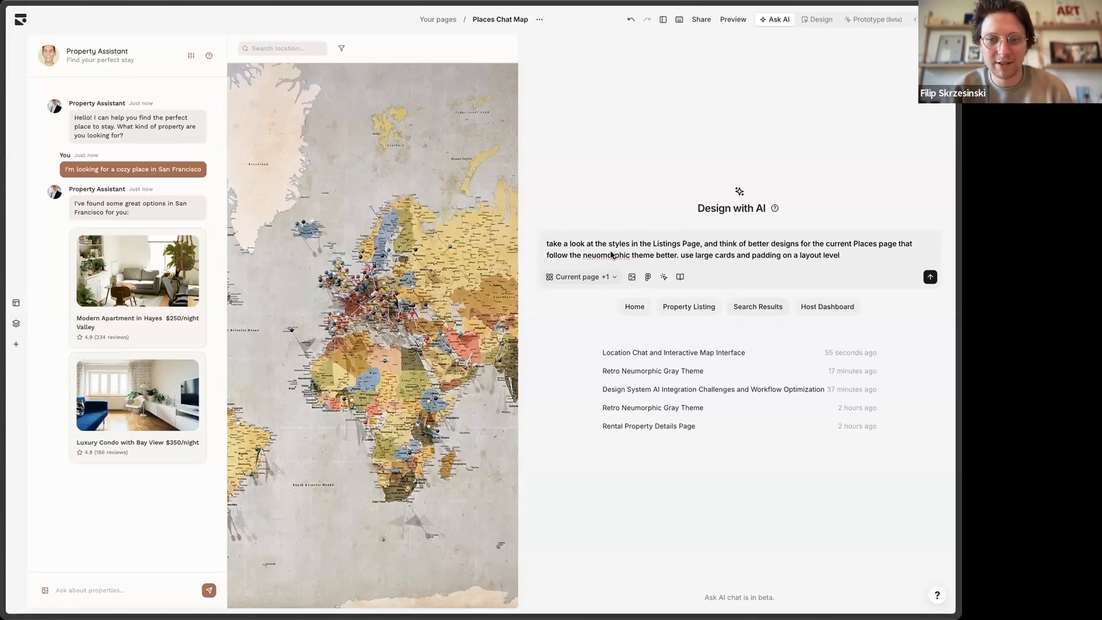
{"action": "left_click", "coordinate": [598, 256]}
{"action": "key", "text": "BackSpace"}
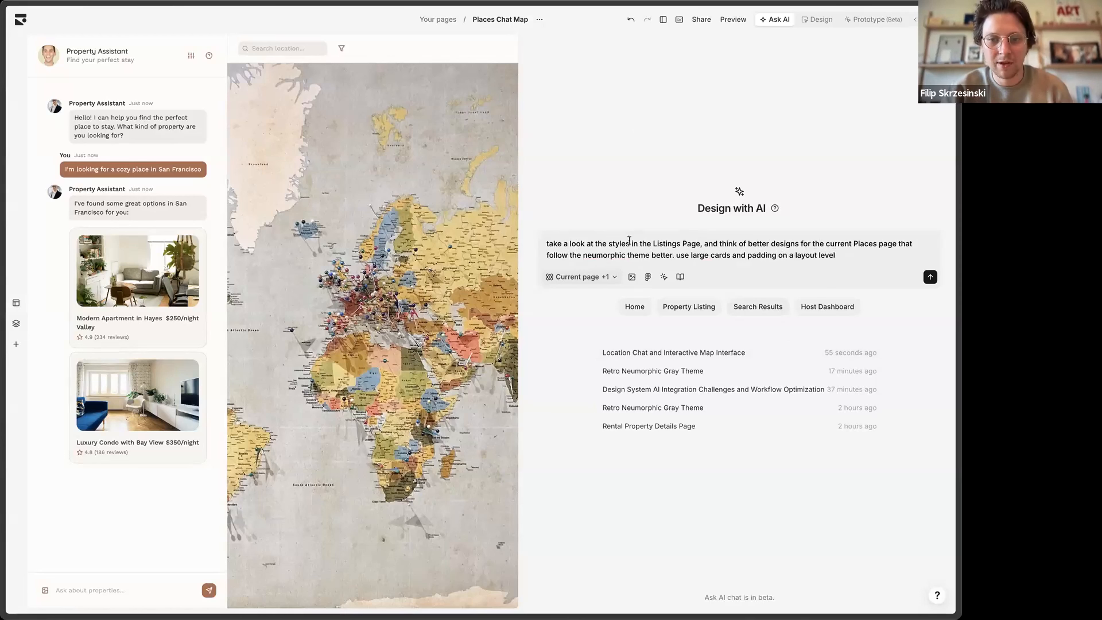
{"action": "left_click", "coordinate": [633, 243]}
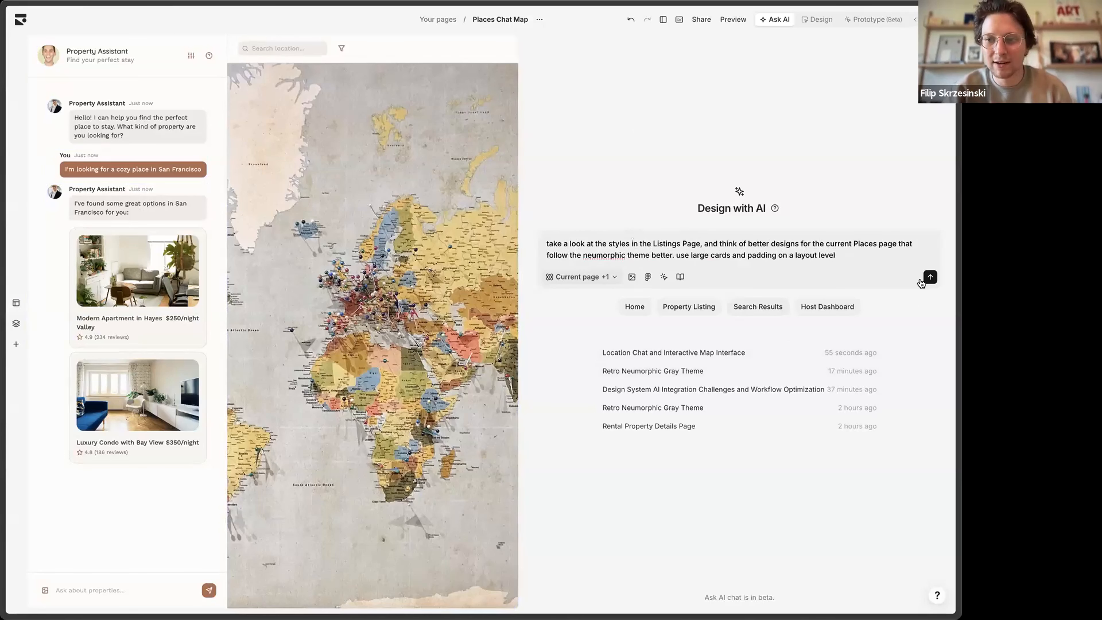
Step: Try a different background color on the stack that holds the chat messages in design mode
{"action": "left_click", "coordinate": [119, 150]}
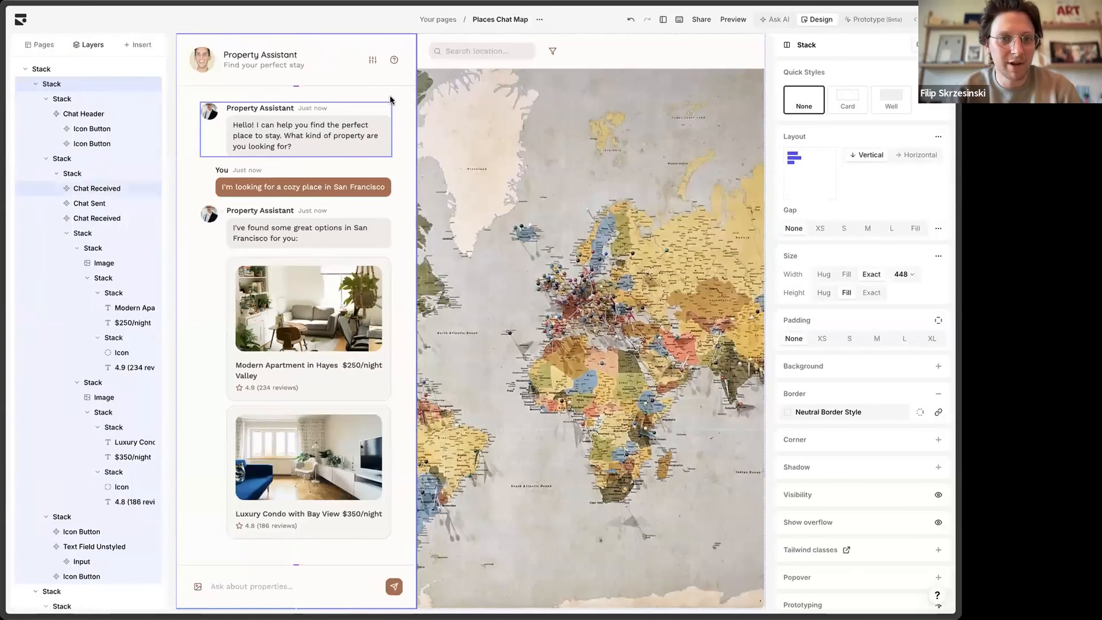
{"action": "right_click", "coordinate": [390, 99]}
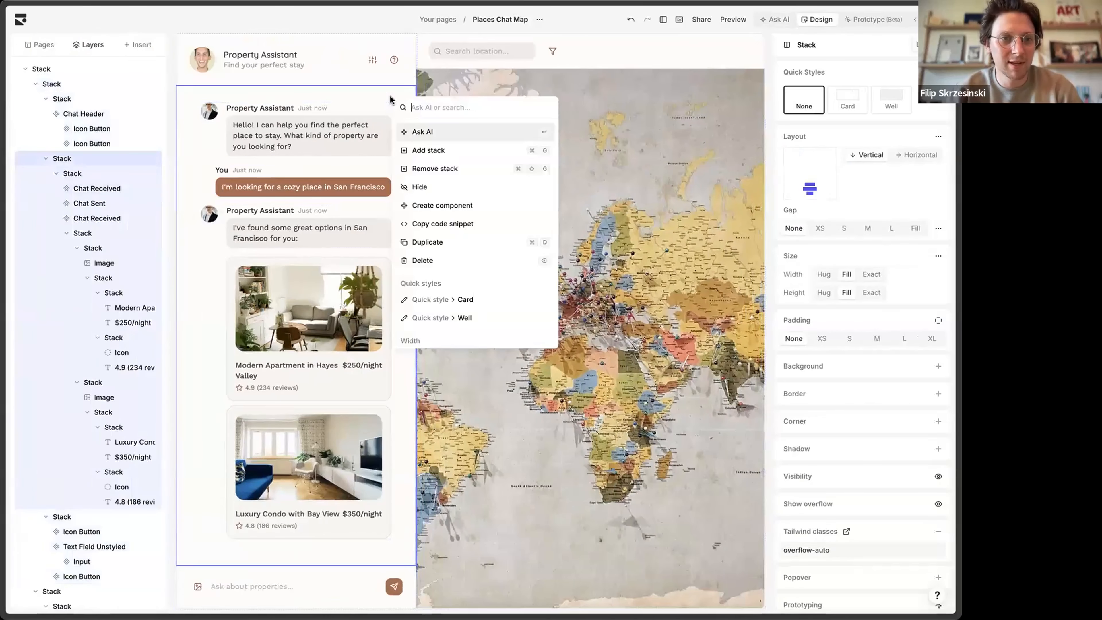
{"action": "left_click", "coordinate": [825, 369]}
{"action": "left_click", "coordinate": [839, 370]}
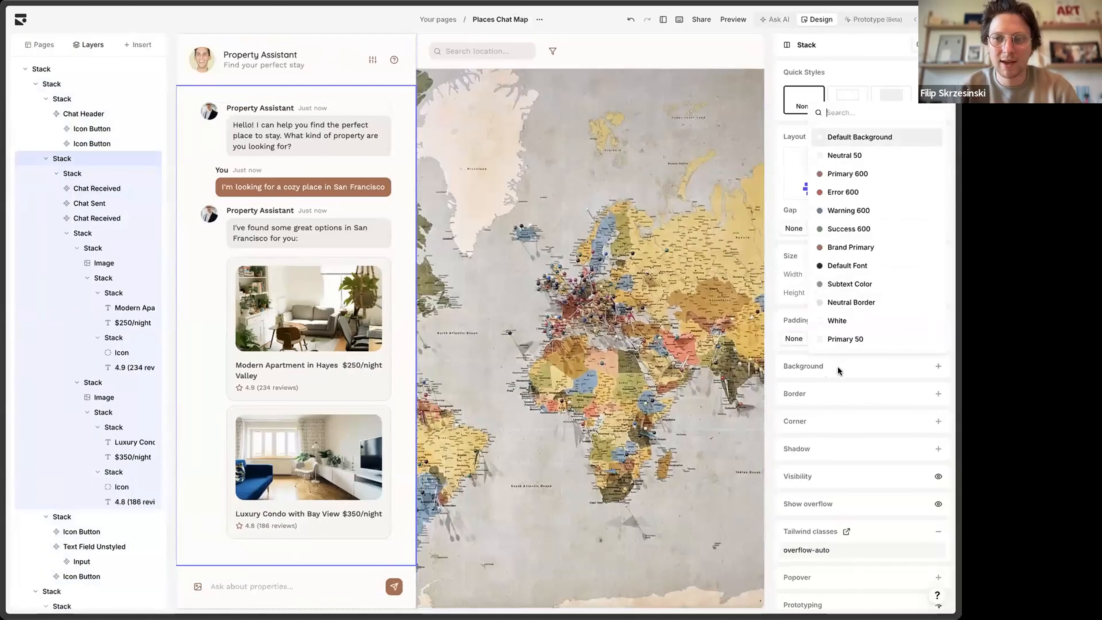
{"action": "scroll", "coordinate": [870, 332], "scroll_direction": "down", "scroll_amount": 1}
{"action": "left_click", "coordinate": [865, 339]}
{"action": "key", "text": "Escape"}
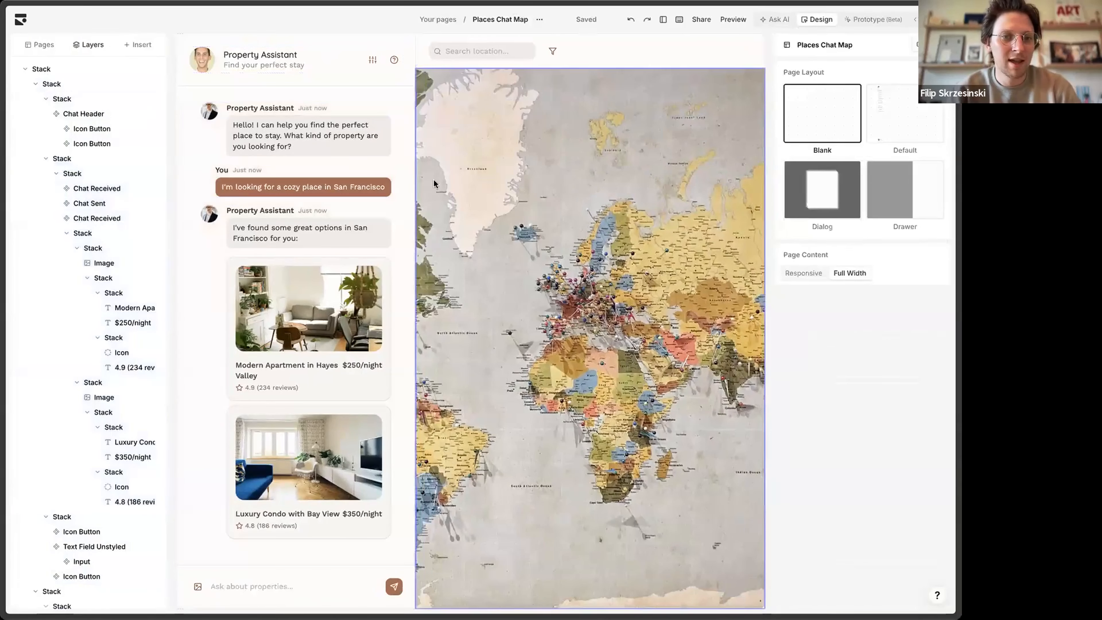
Step: Inspect the properties of the received and sent chat messages and of their parent stack
{"action": "left_click", "coordinate": [233, 215]}
{"action": "left_click", "coordinate": [233, 215]}
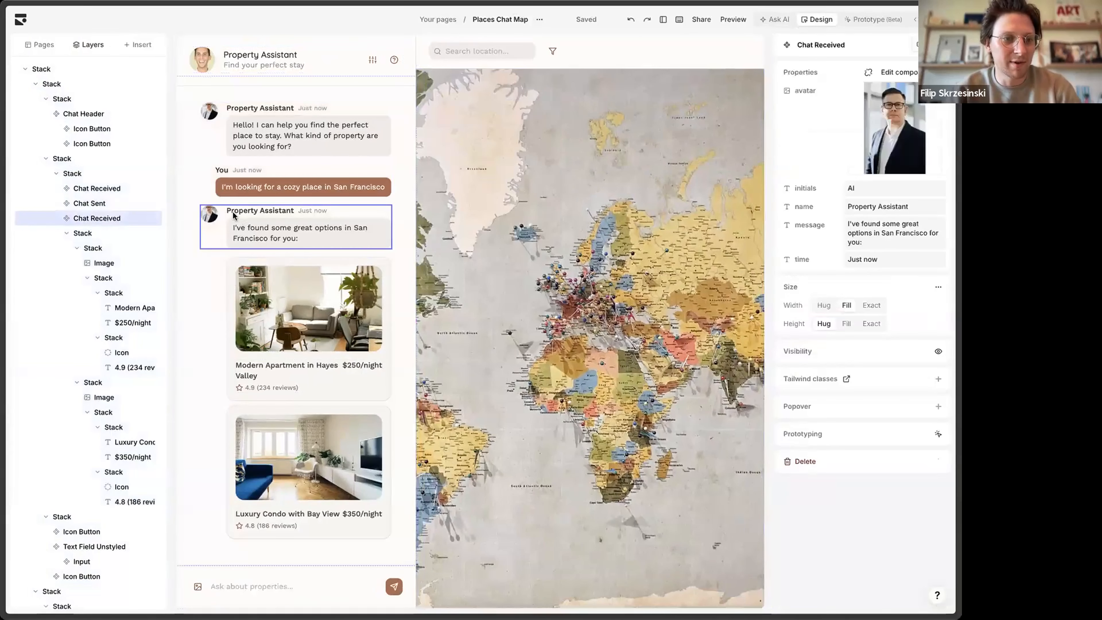
{"action": "left_click", "coordinate": [89, 188]}
{"action": "left_click", "coordinate": [94, 204]}
{"action": "left_click", "coordinate": [88, 179]}
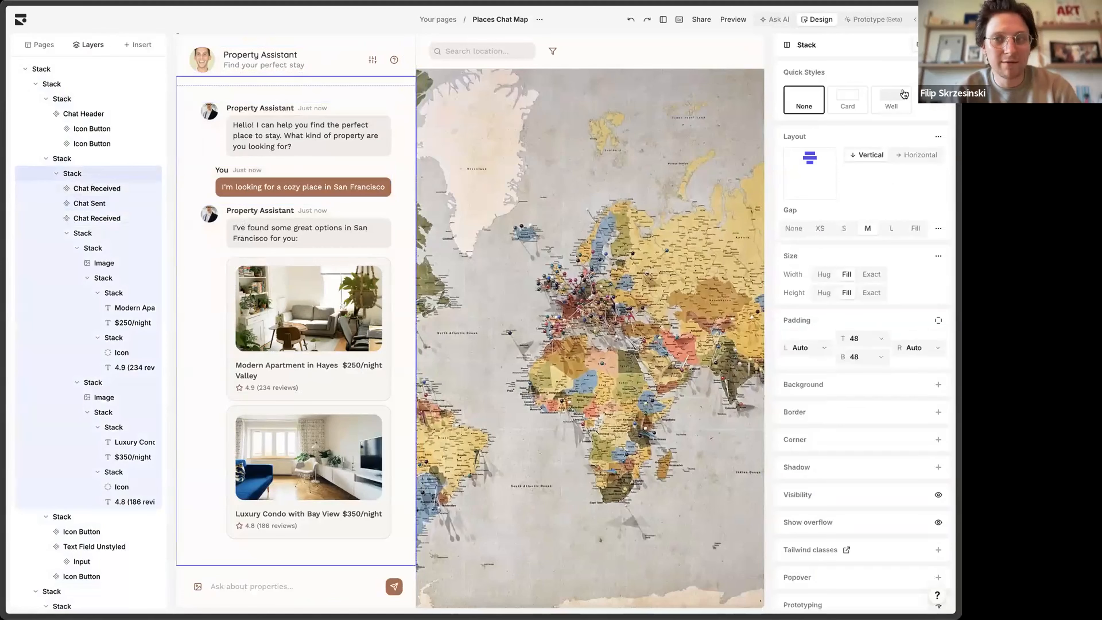
Step: Reopen the "Location Chat and Interactive Map Interface" AI chat and add Listings Page as a design reference for the follow-up
{"action": "left_click", "coordinate": [775, 19]}
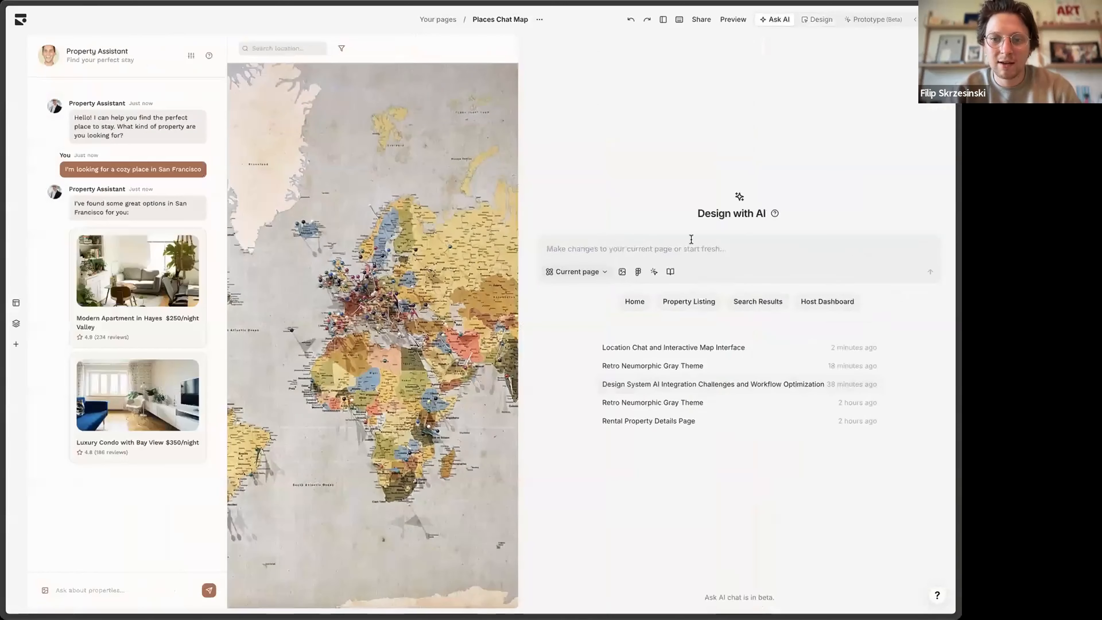
{"action": "left_click", "coordinate": [683, 350]}
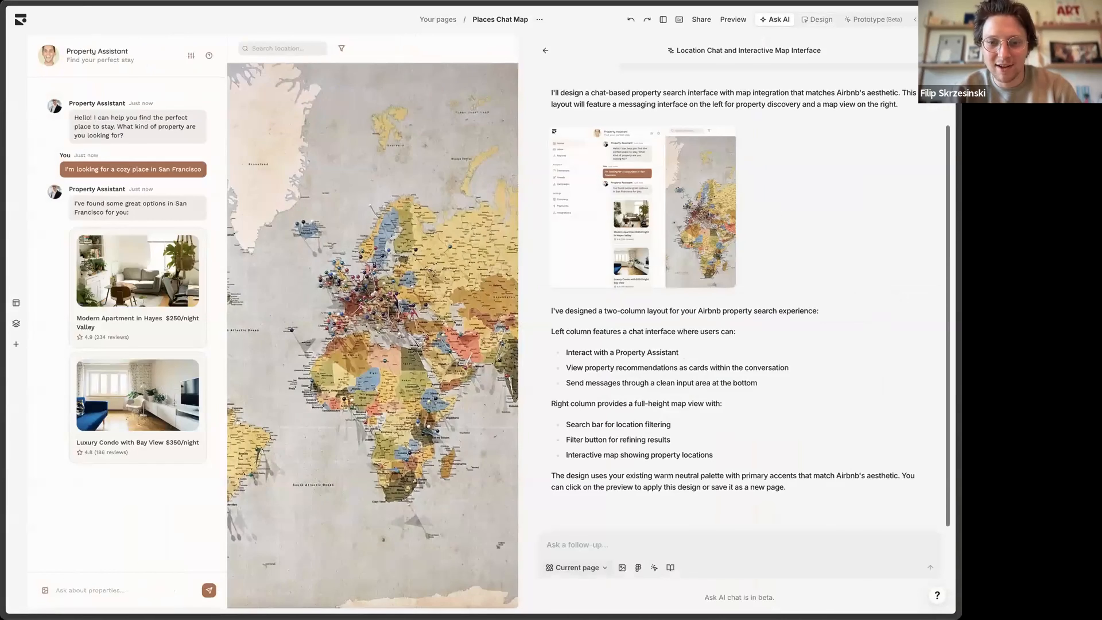
{"action": "left_click", "coordinate": [577, 569]}
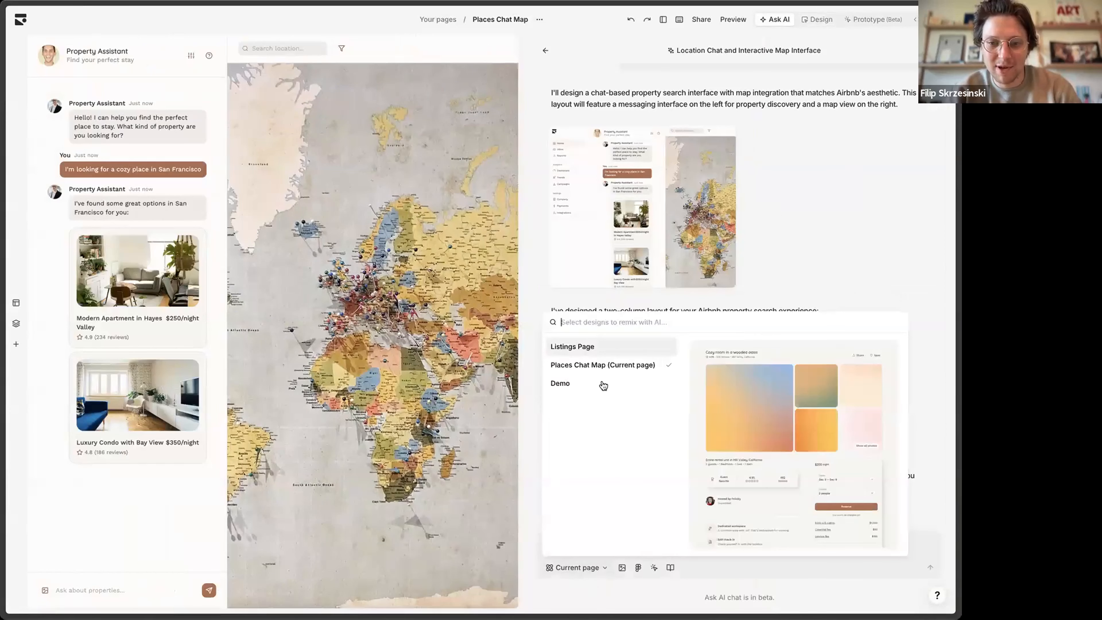
{"action": "left_click", "coordinate": [601, 349]}
{"action": "left_click", "coordinate": [566, 568]}
Step: Write the follow-up prompt "take a look at the Listings page and copy the neumorphic styles into the current places chat map"
{"action": "type", "text": "t"}
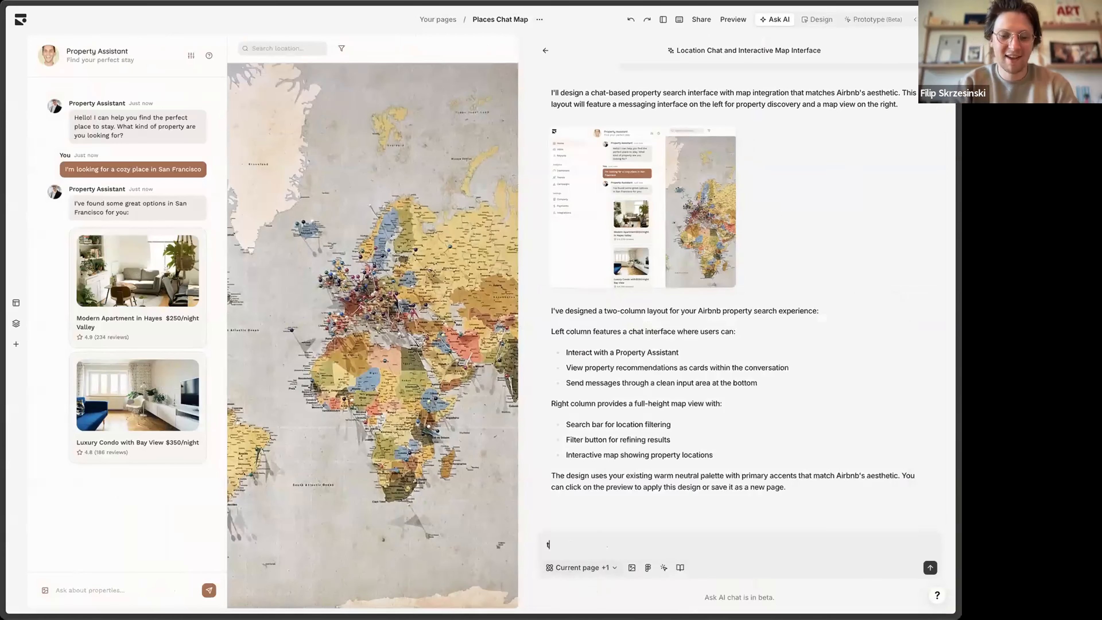
{"action": "type", "text": "ake a look at the "}
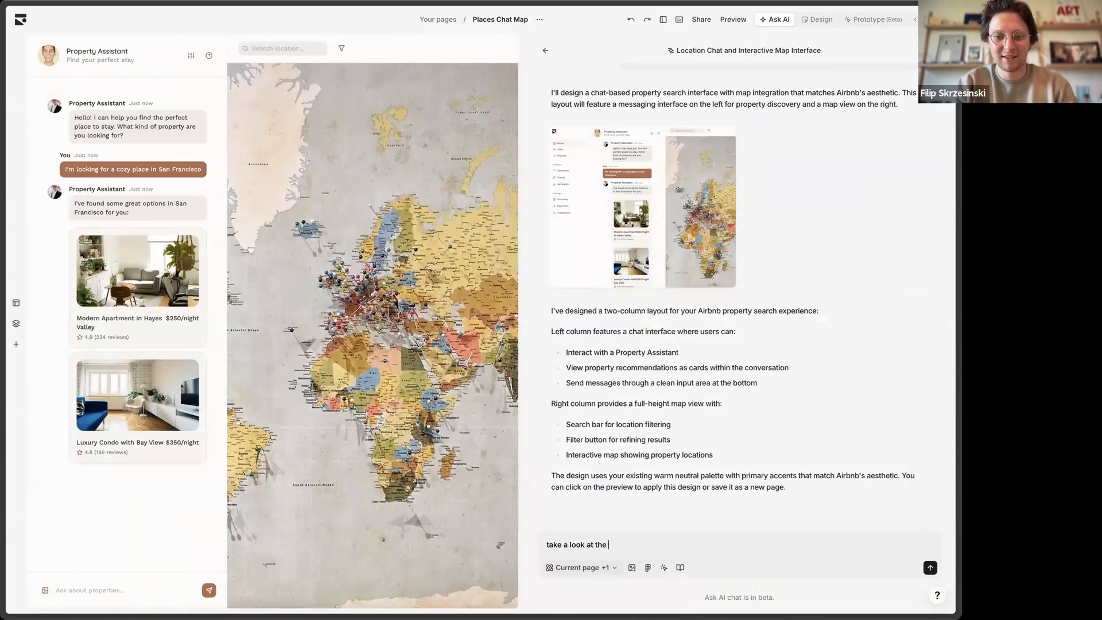
{"action": "type", "text": "Listings page a"}
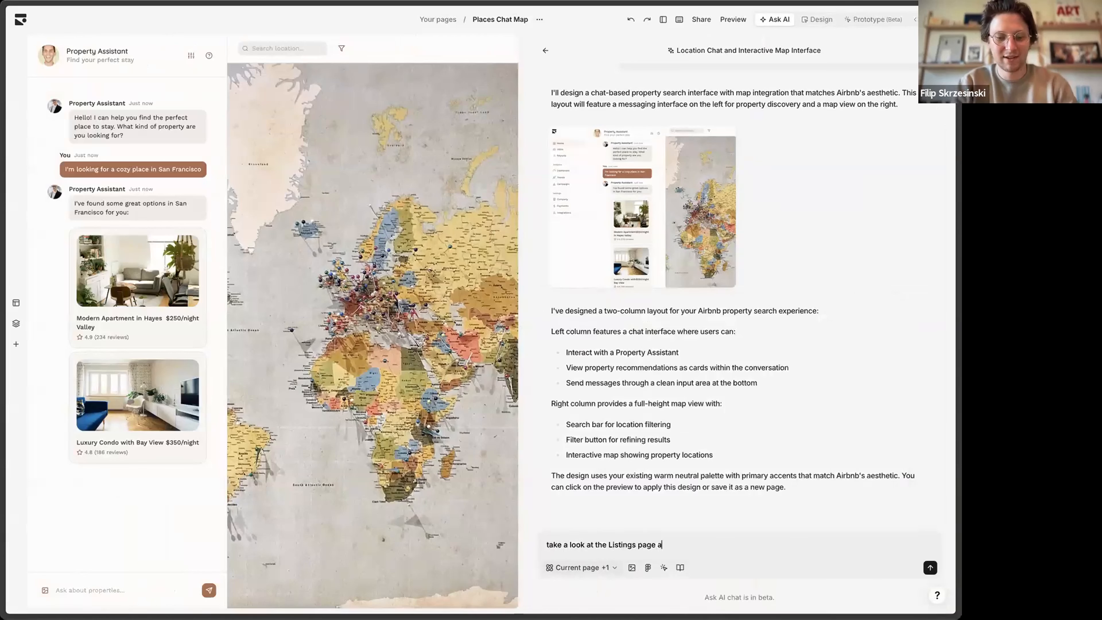
{"action": "type", "text": "nd copy the styles"}
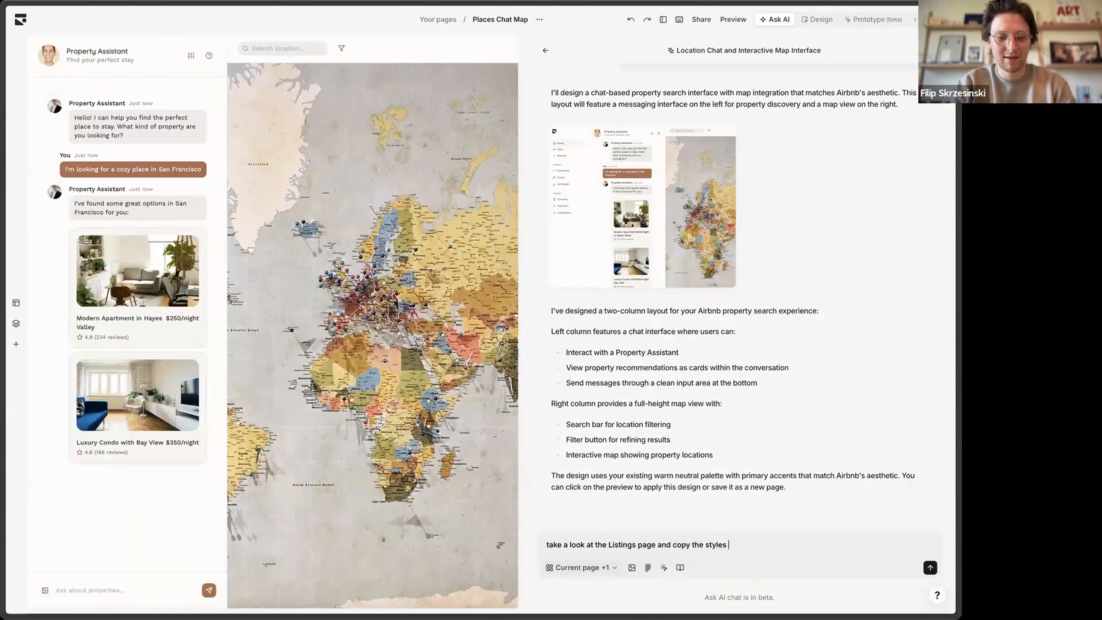
{"action": "key", "text": "BackSpace"}
{"action": "key", "text": "BackSpace"}
{"action": "key", "text": "BackSpace"}
{"action": "key", "text": "BackSpace"}
{"action": "key", "text": "BackSpace"}
{"action": "key", "text": "BackSpace"}
{"action": "key", "text": "BackSpace"}
{"action": "key", "text": "BackSpace"}
{"action": "key", "text": "BackSpace"}
{"action": "key", "text": "BackSpace"}
{"action": "key", "text": "BackSpace"}
{"action": "key", "text": "BackSpace"}
{"action": "key", "text": "BackSpace"}
{"action": "key", "text": "BackSpace"}
{"action": "key", "text": "BackSpace"}
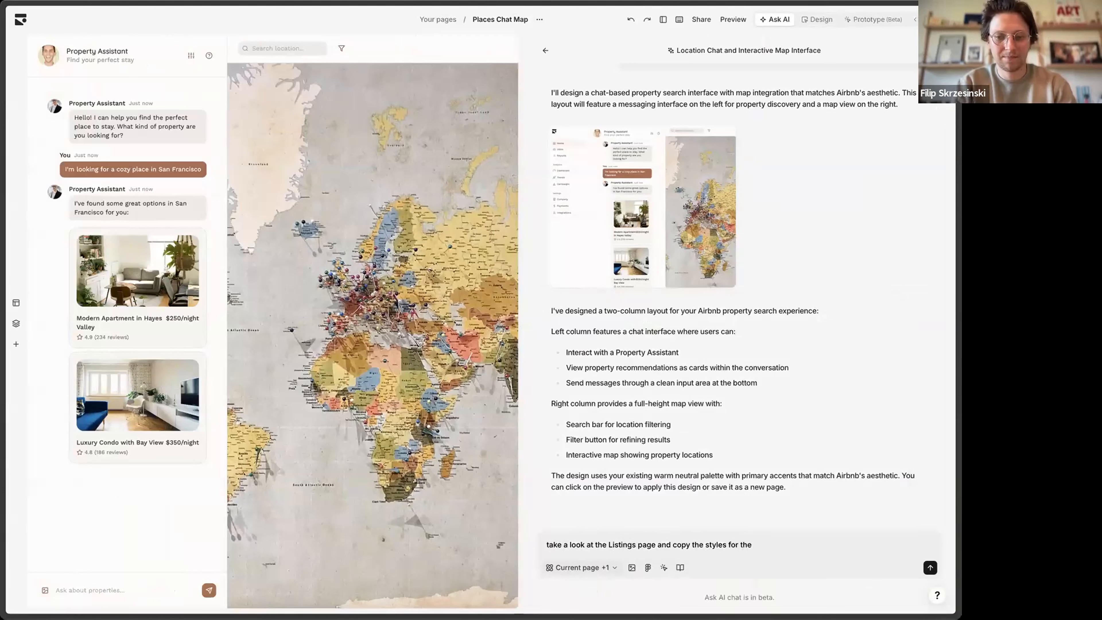
{"action": "type", "text": "neumorp"}
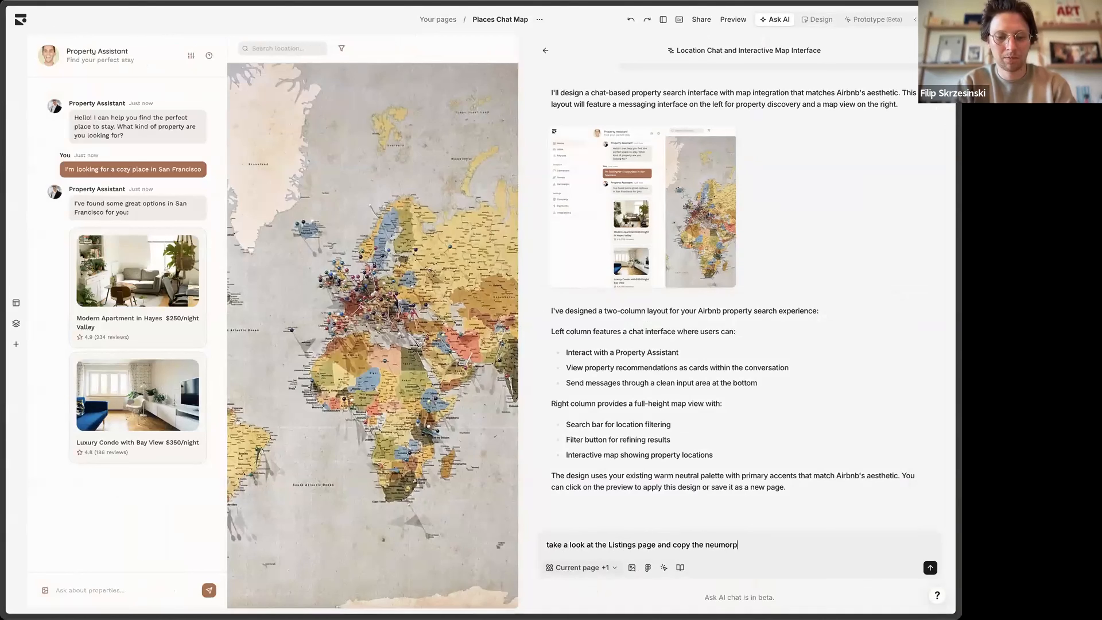
{"action": "type", "text": "hic styles in"}
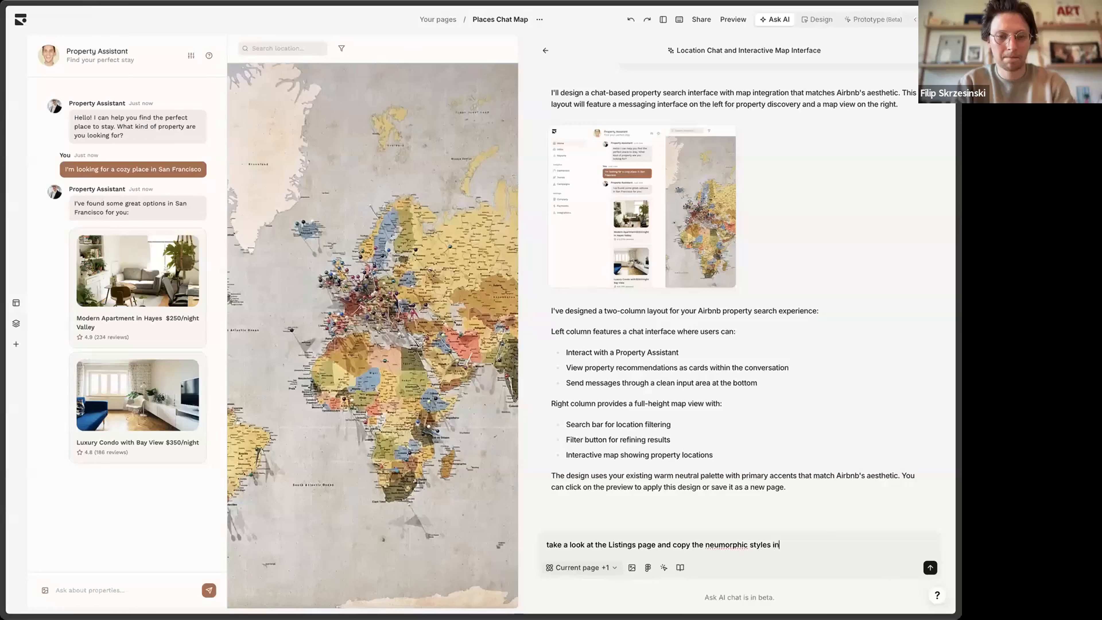
{"action": "type", "text": "to the current plac"}
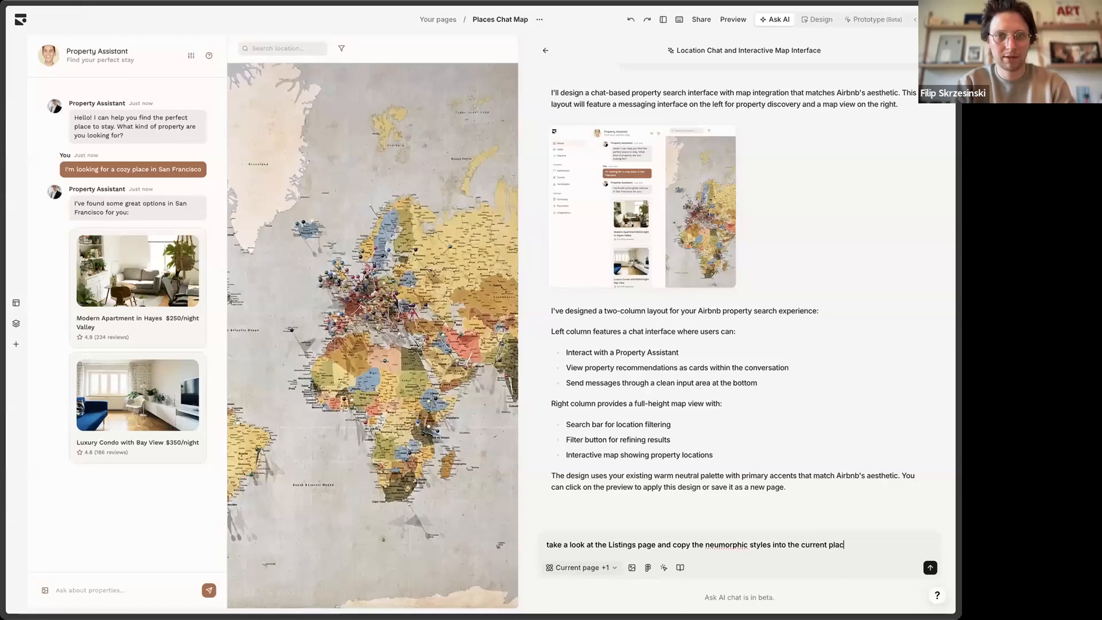
{"action": "type", "text": "es chat map"}
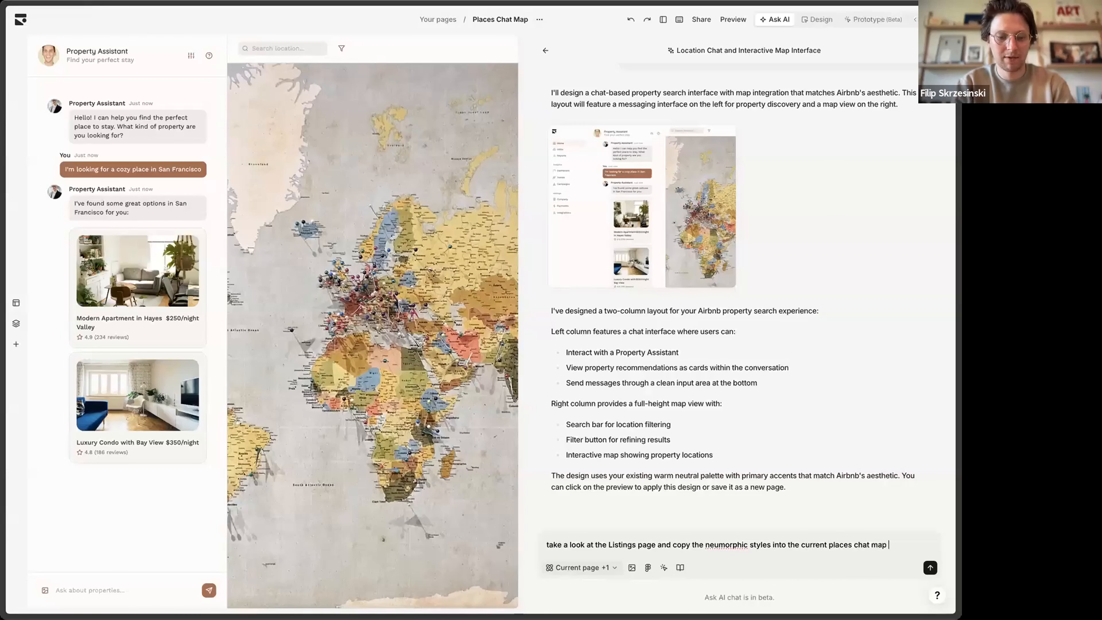
Step: Finish the prompt with "better. make use of large cards and padding on the layout level", check the attached designs and send it
{"action": "type", "text": " better. make us"}
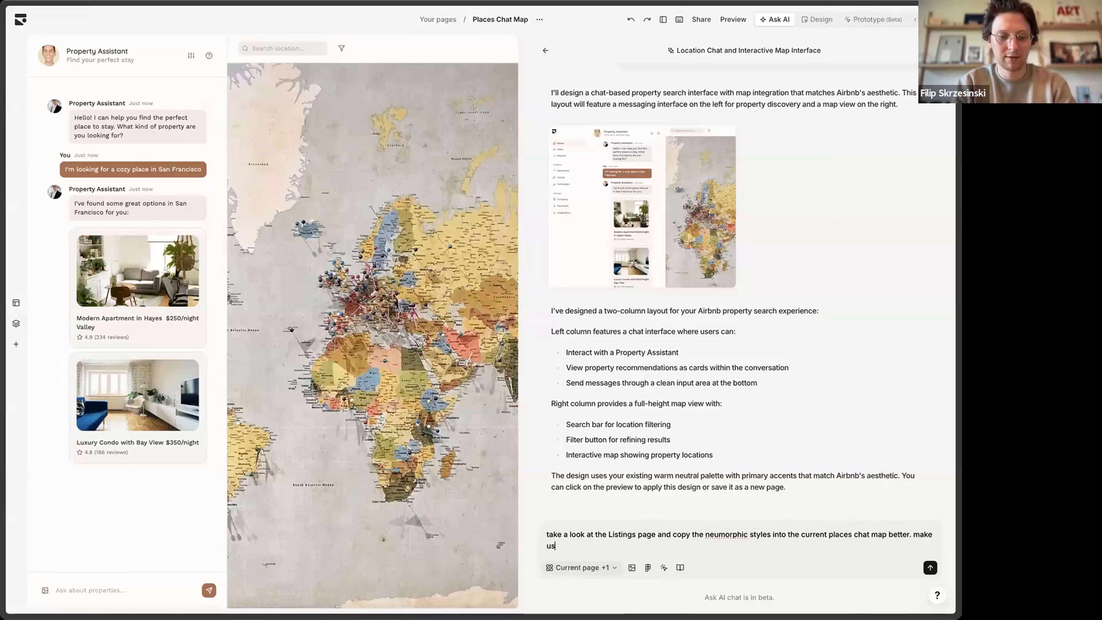
{"action": "type", "text": "e of large cards a"}
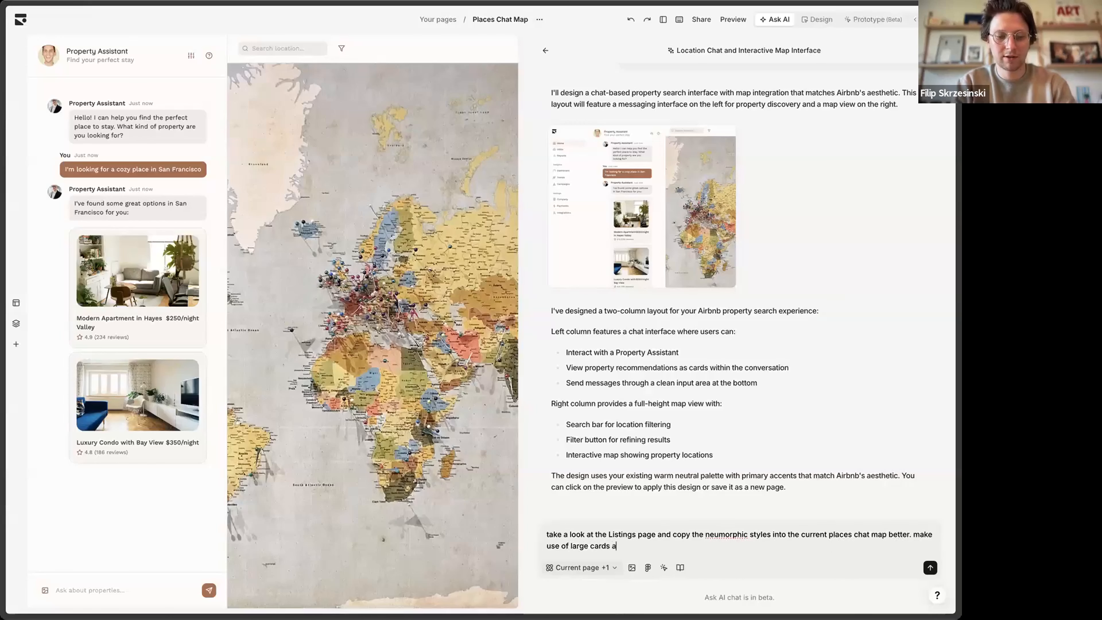
{"action": "type", "text": "nd padding on the layout level"}
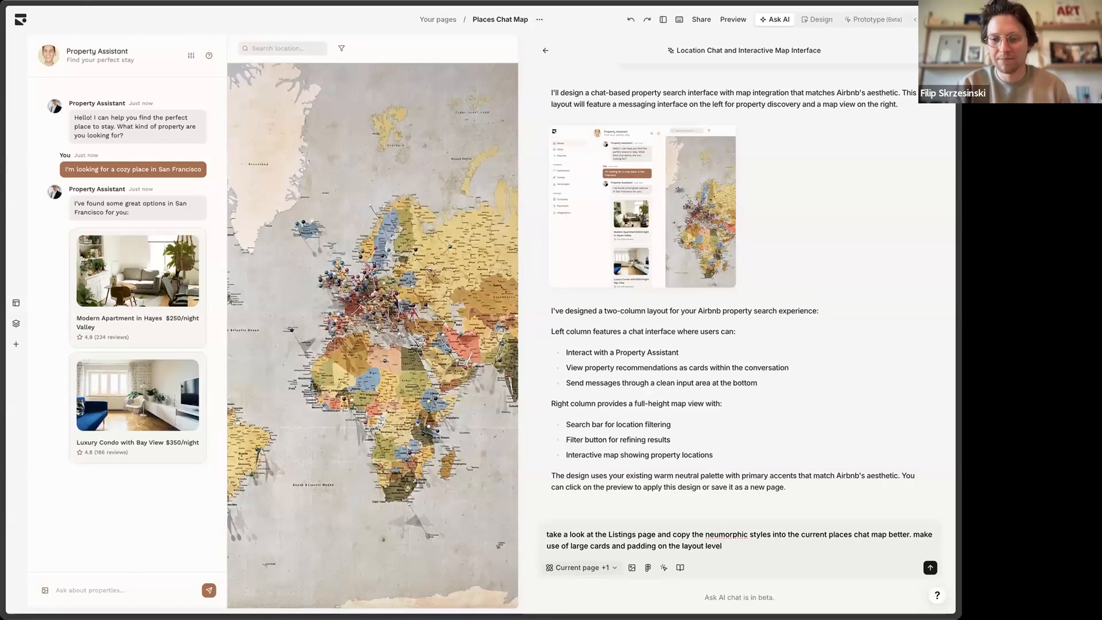
{"action": "left_click", "coordinate": [608, 567]}
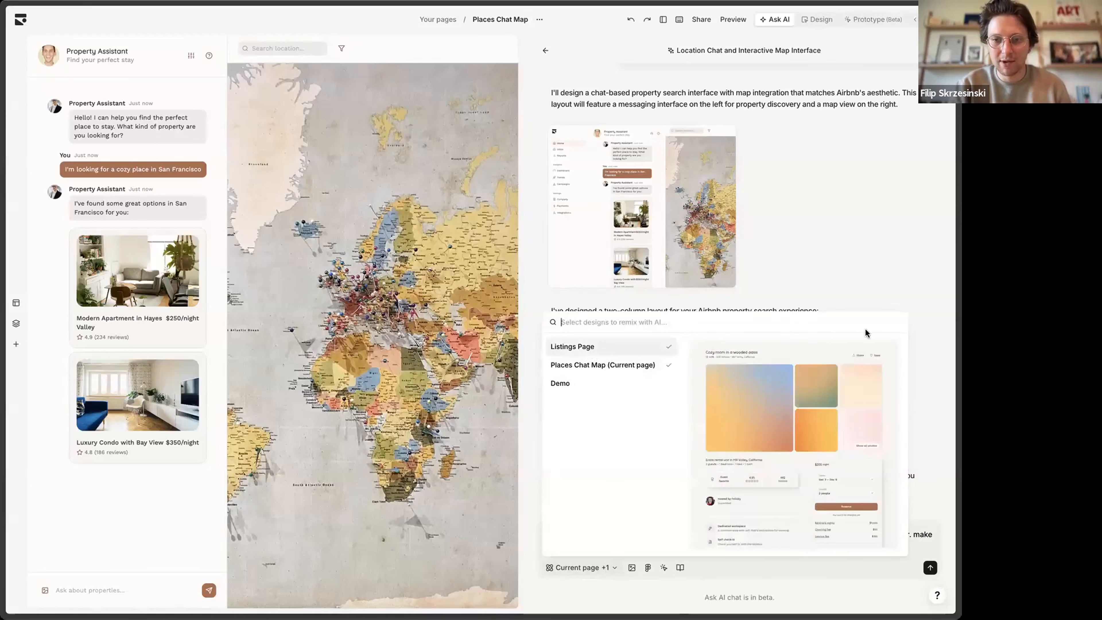
{"action": "left_click", "coordinate": [930, 567]}
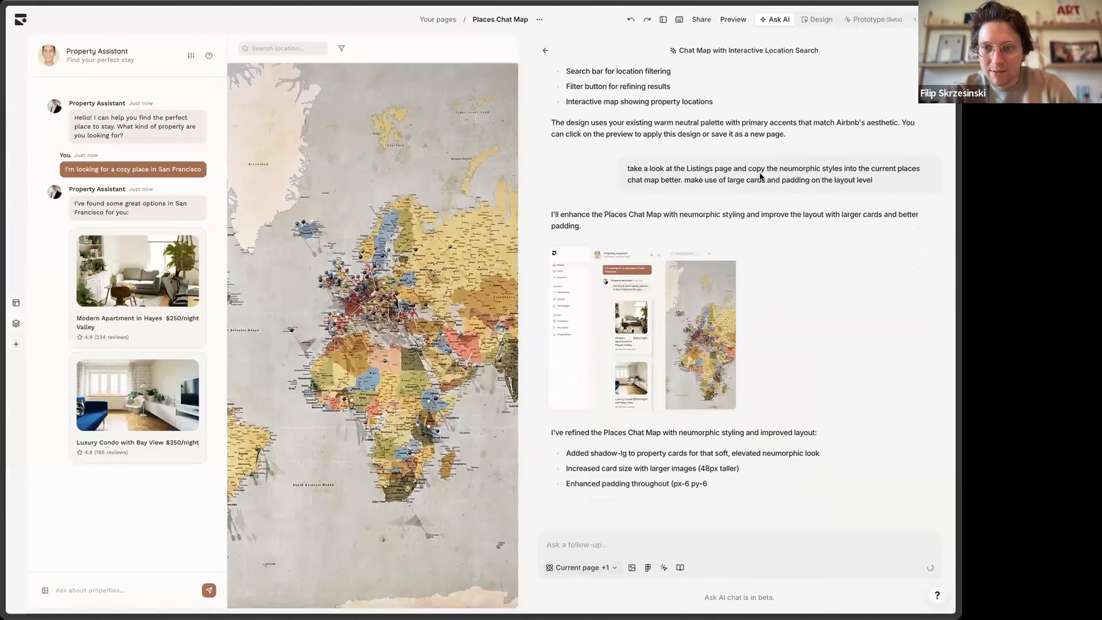
Step: Apply the generated neumorphic design to the Places Chat Map page and open the page in design mode
{"action": "left_click", "coordinate": [671, 300]}
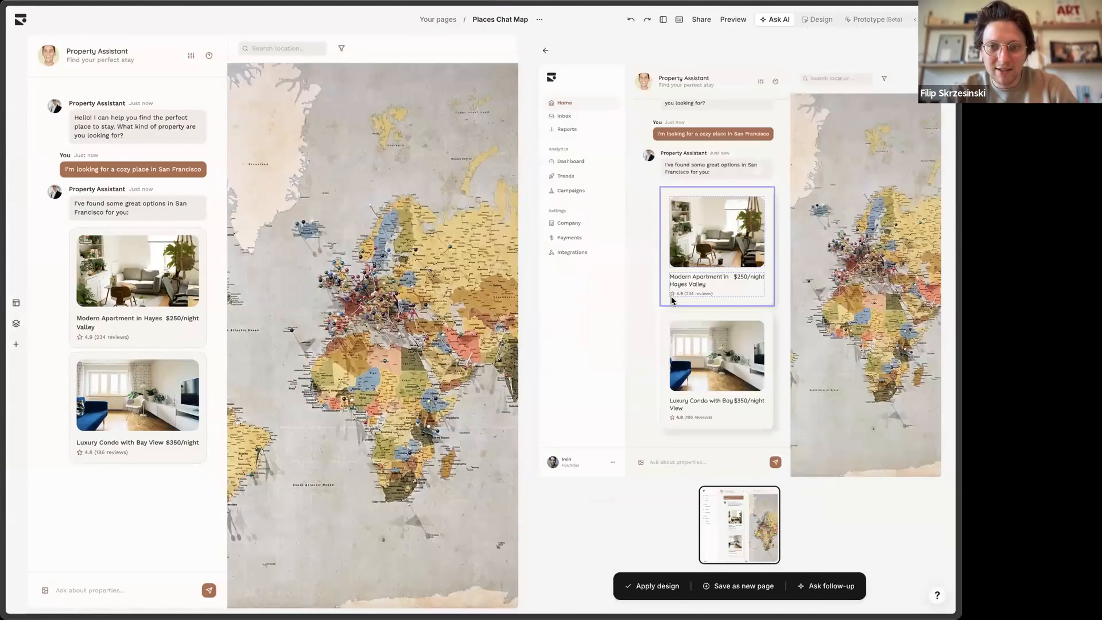
{"action": "left_click", "coordinate": [667, 587]}
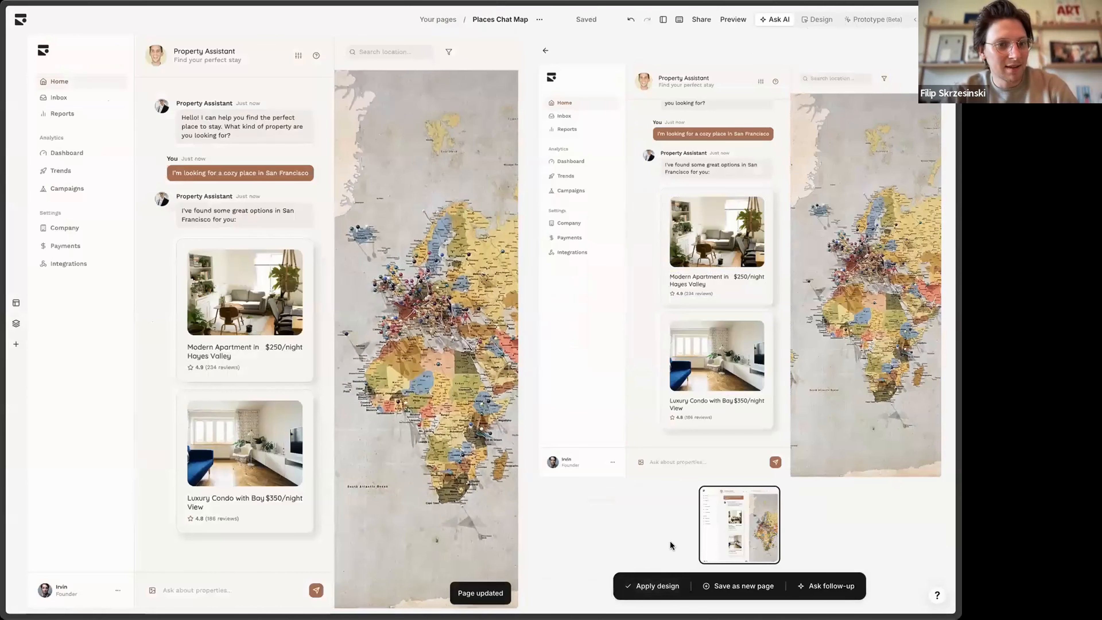
{"action": "left_click", "coordinate": [818, 20]}
Step: Remove the page layout with the sidebar navigation from the Places Chat Map page
{"action": "left_click", "coordinate": [564, 43]}
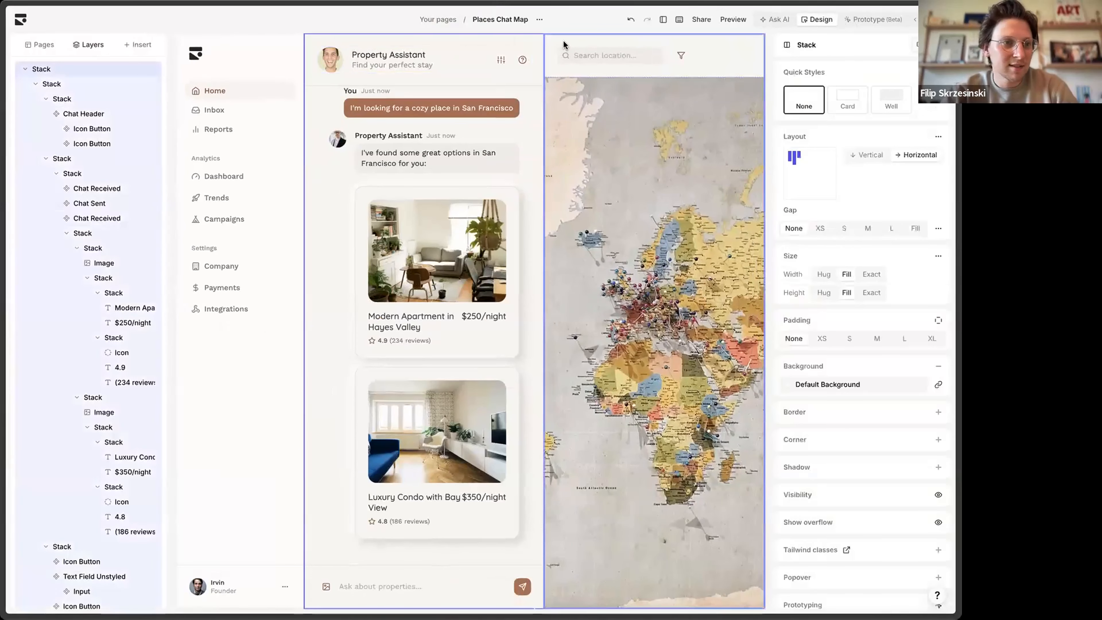
{"action": "left_click", "coordinate": [563, 44]}
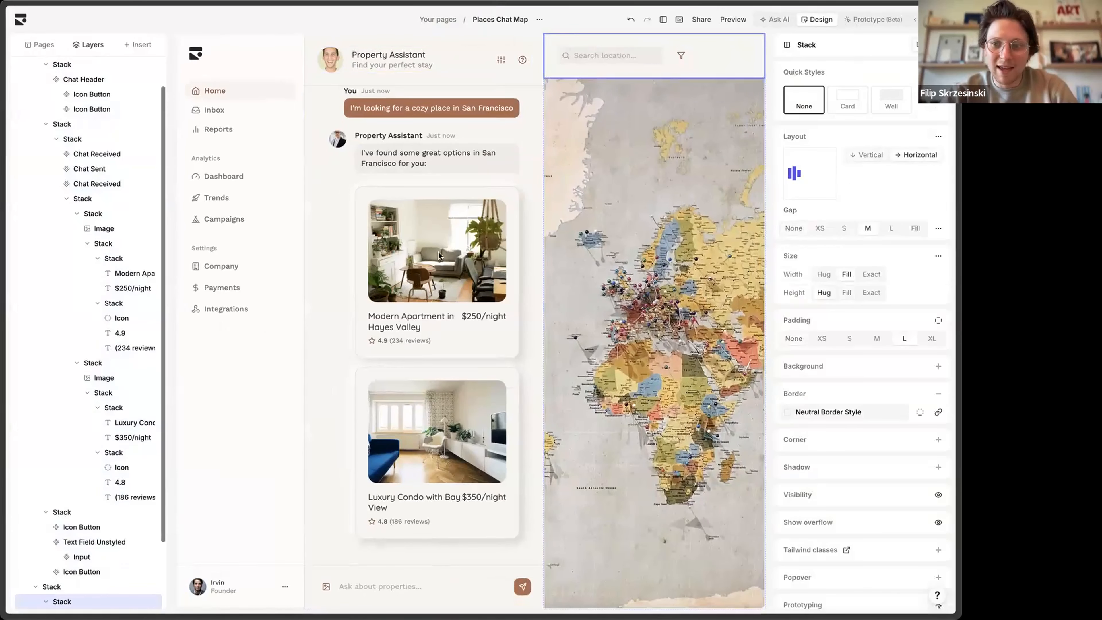
{"action": "left_click", "coordinate": [293, 44]}
{"action": "left_click", "coordinate": [822, 112]}
Step: Set the padding of the outermost page stack to L and the gap between its two columns to L
{"action": "left_click", "coordinate": [753, 75]}
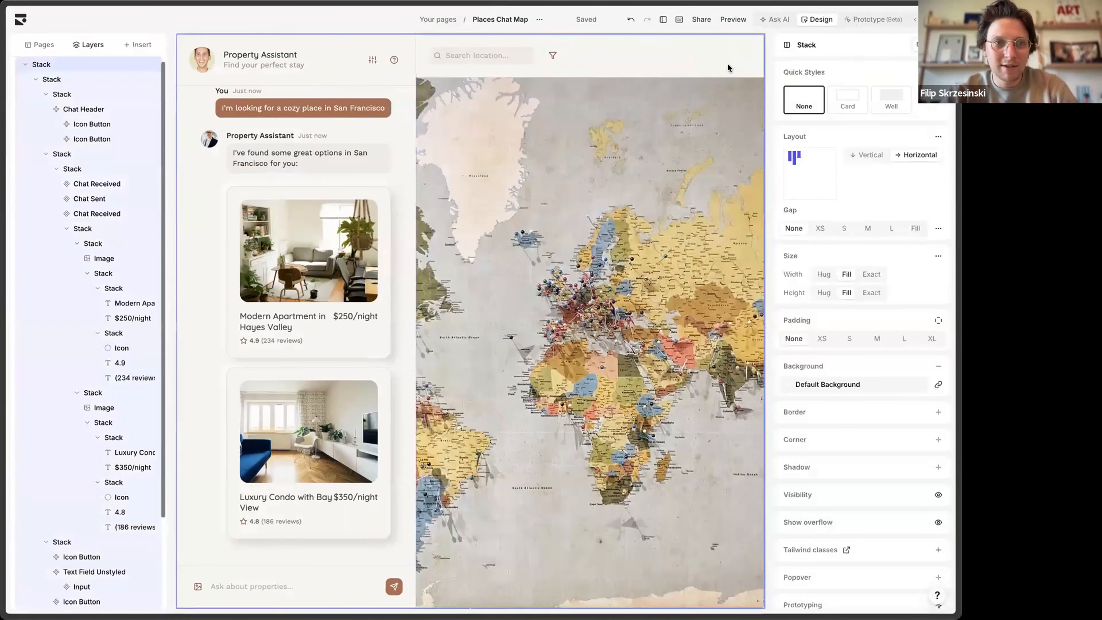
{"action": "left_click", "coordinate": [930, 339]}
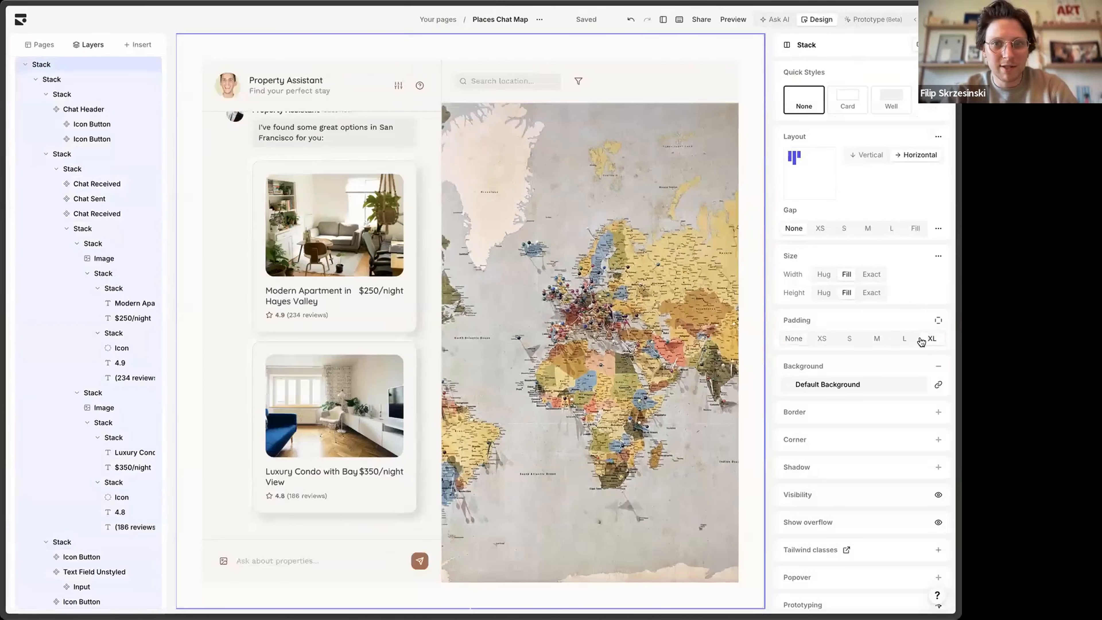
{"action": "left_click", "coordinate": [904, 338]}
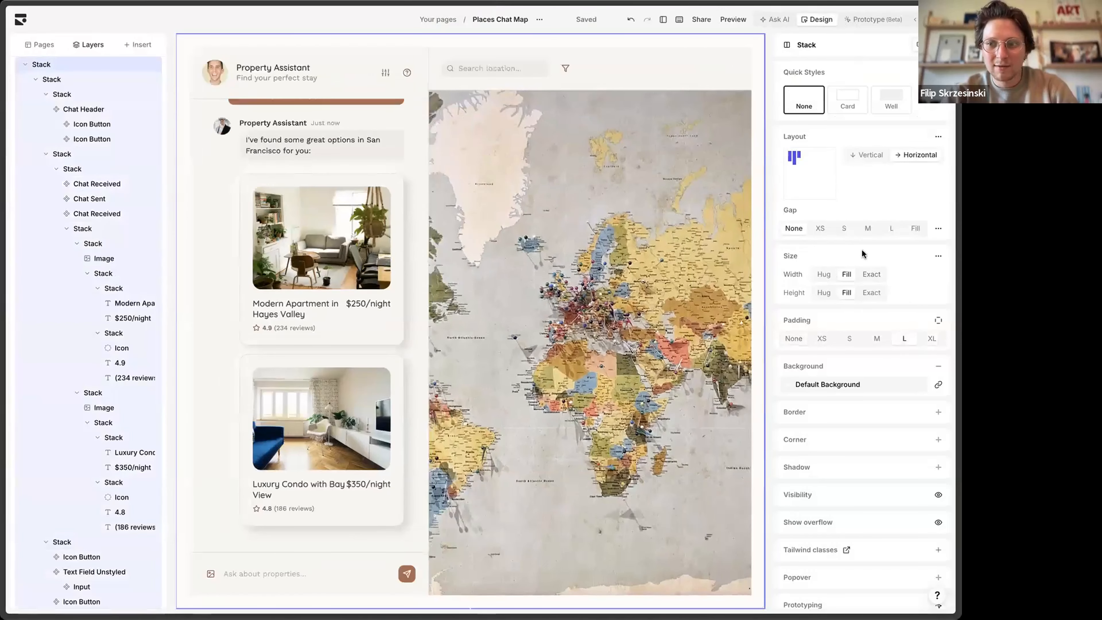
{"action": "left_click", "coordinate": [868, 229]}
{"action": "left_click", "coordinate": [891, 228]}
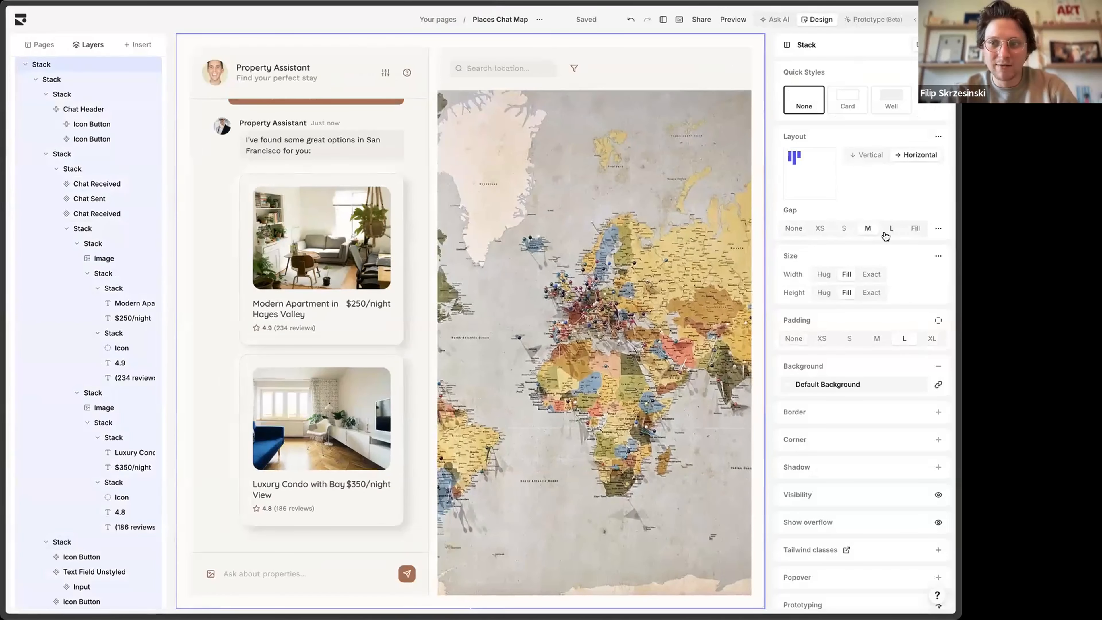
Step: Give the stack of the map column Rounded Large corners
{"action": "left_click", "coordinate": [487, 82]}
{"action": "left_click", "coordinate": [831, 438]}
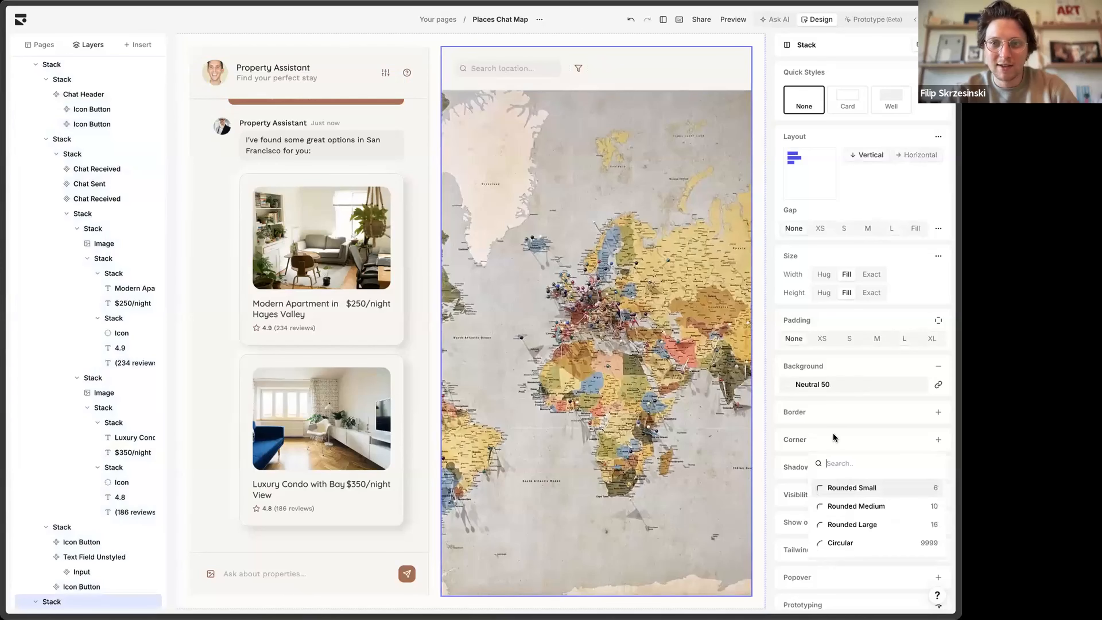
{"action": "left_click", "coordinate": [855, 525]}
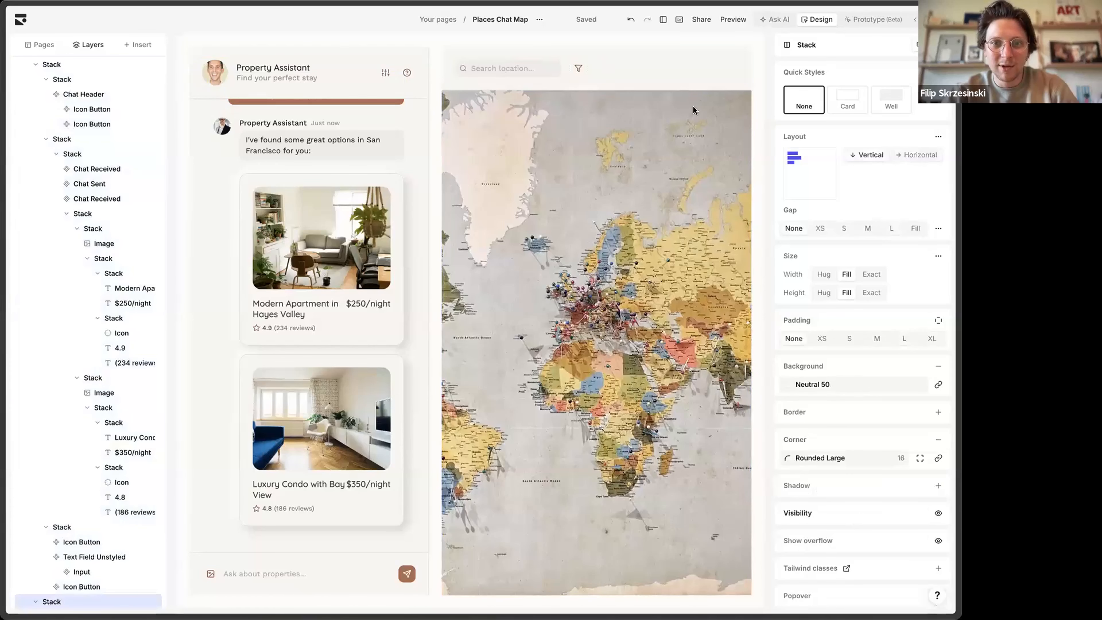
Step: Replace the separate side paddings of the inner stack that holds the chat messages with a uniform L padding
{"action": "left_click", "coordinate": [398, 101]}
{"action": "left_click", "coordinate": [425, 126]}
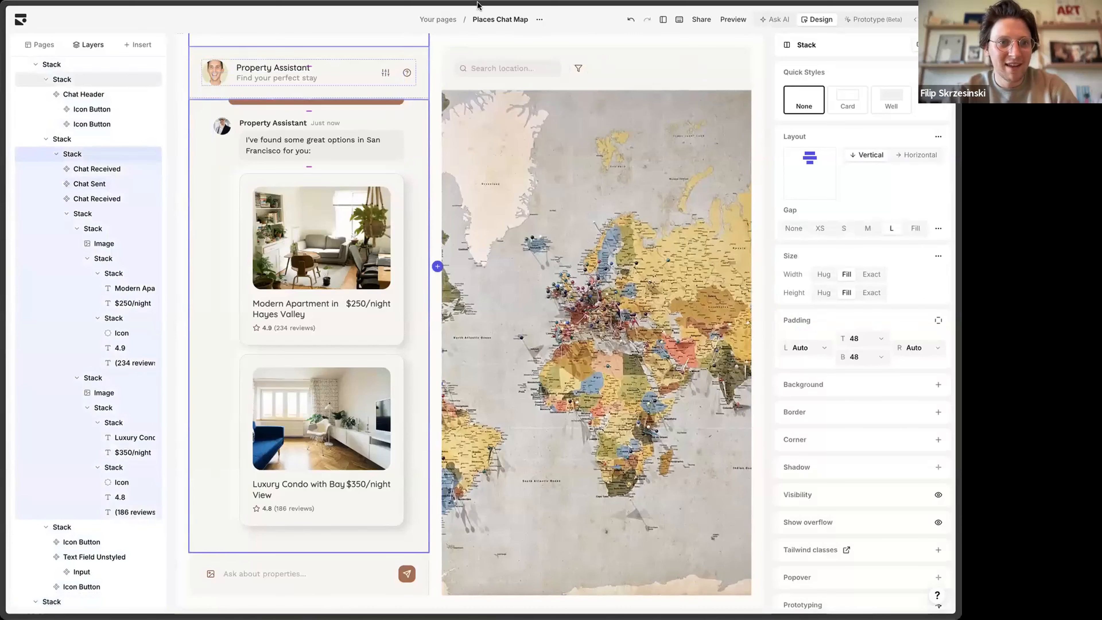
{"action": "left_click", "coordinate": [112, 144]}
{"action": "left_click", "coordinate": [109, 154]}
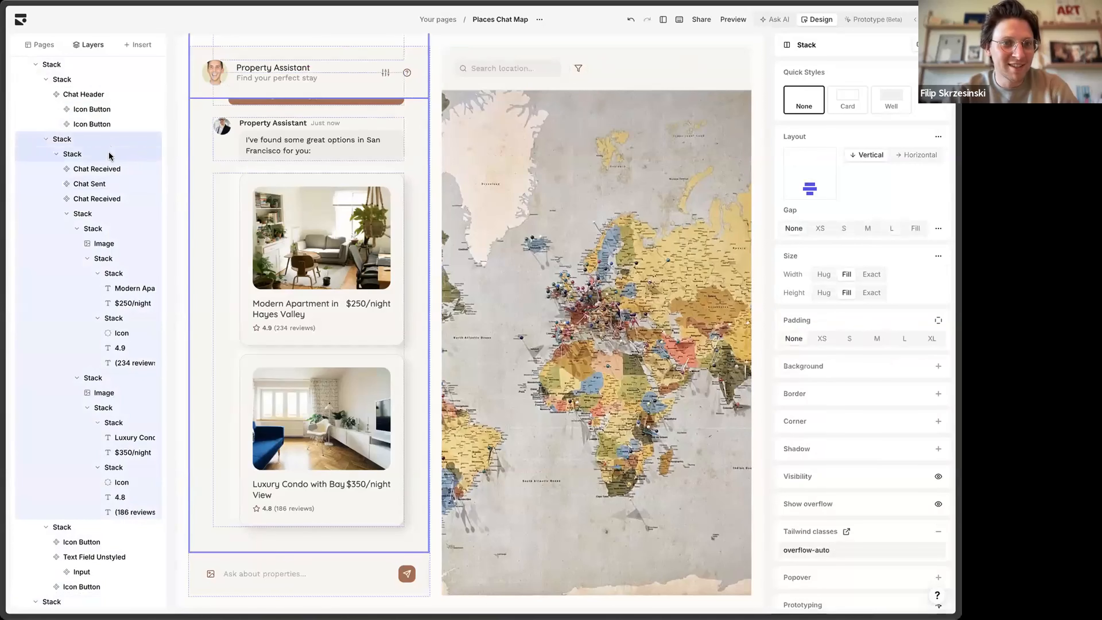
{"action": "left_click", "coordinate": [823, 292]}
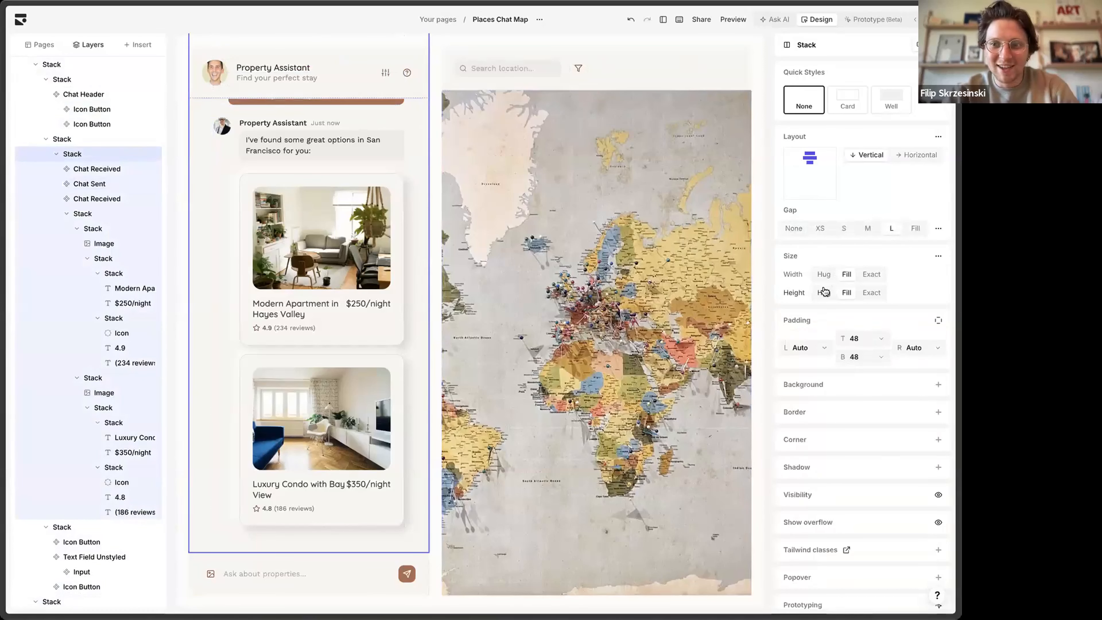
{"action": "left_click", "coordinate": [846, 292]}
{"action": "left_click", "coordinate": [938, 320]}
{"action": "left_click", "coordinate": [903, 342]}
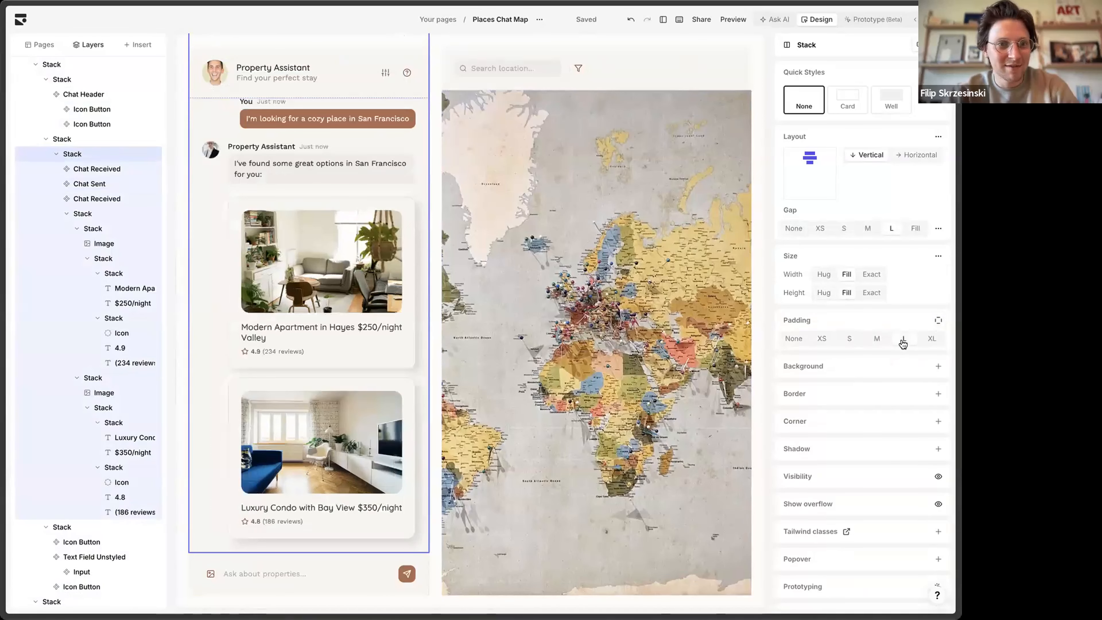
{"action": "left_click", "coordinate": [933, 342]}
{"action": "left_click", "coordinate": [905, 341]}
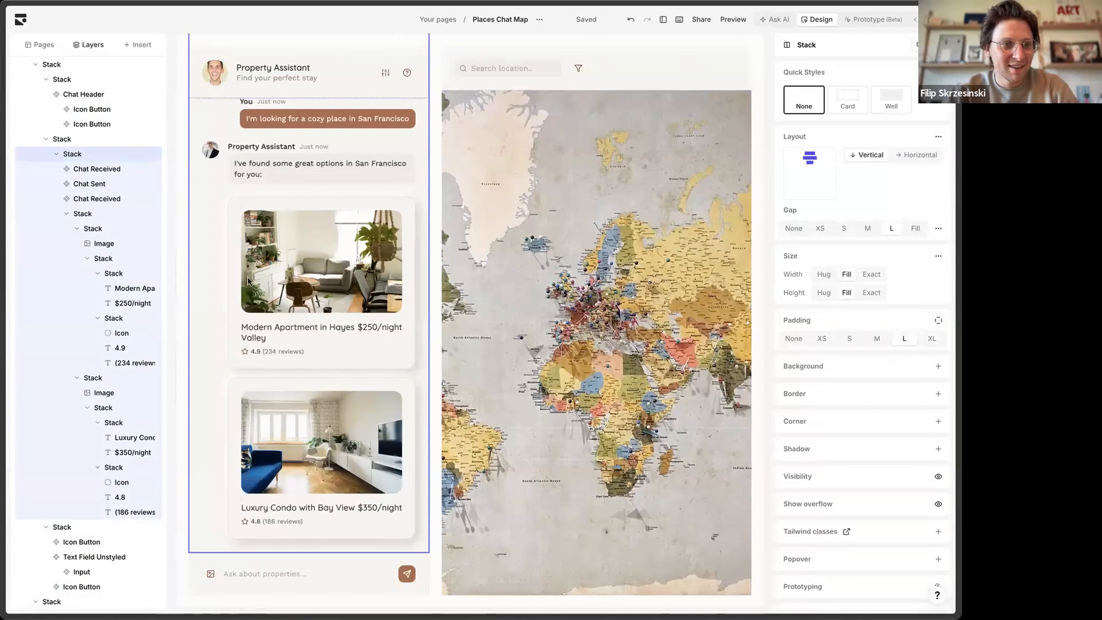
Step: Give the chat column's stack Rounded Large corners with hidden overflow and remove its border
{"action": "left_click", "coordinate": [73, 140]}
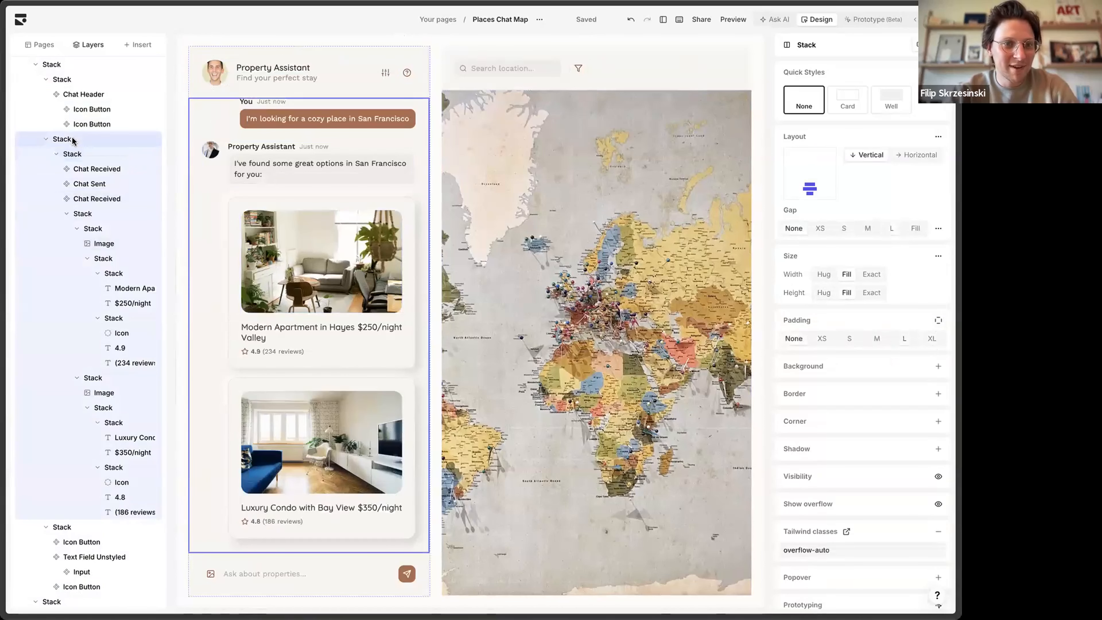
{"action": "left_click", "coordinate": [82, 79]}
{"action": "left_click", "coordinate": [82, 62]}
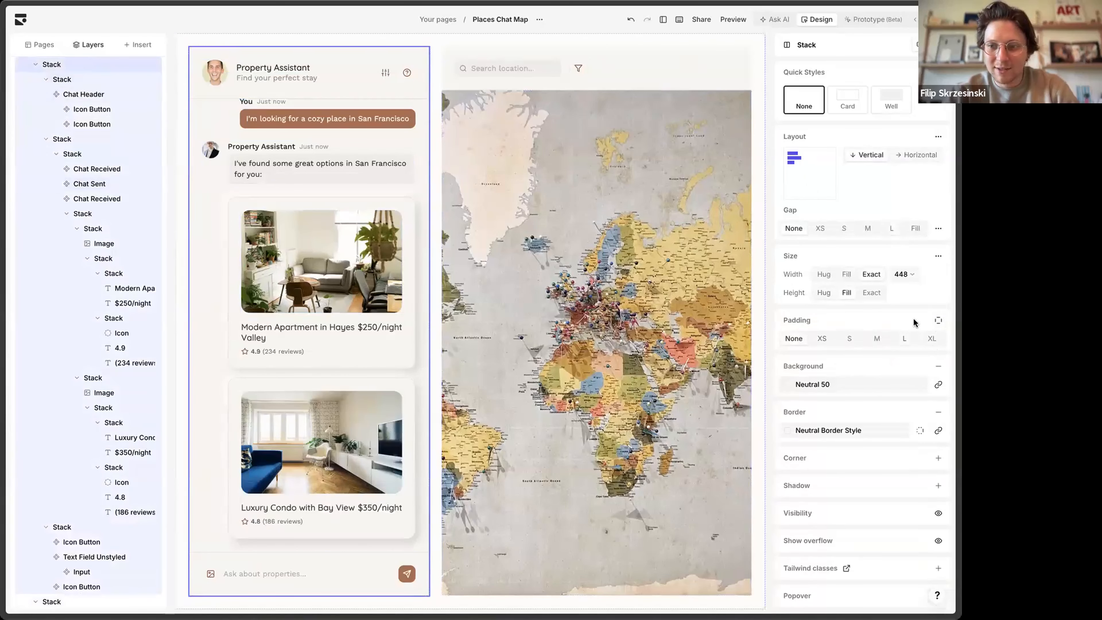
{"action": "scroll", "coordinate": [870, 388], "scroll_direction": "down", "scroll_amount": 3}
{"action": "left_click", "coordinate": [835, 406]}
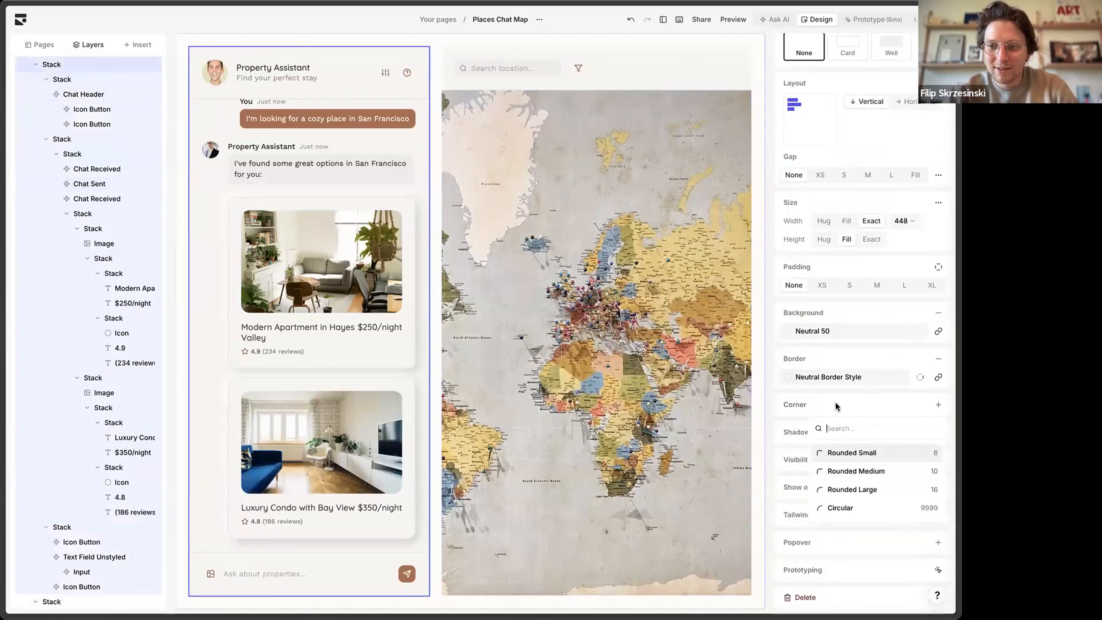
{"action": "left_click", "coordinate": [868, 489]}
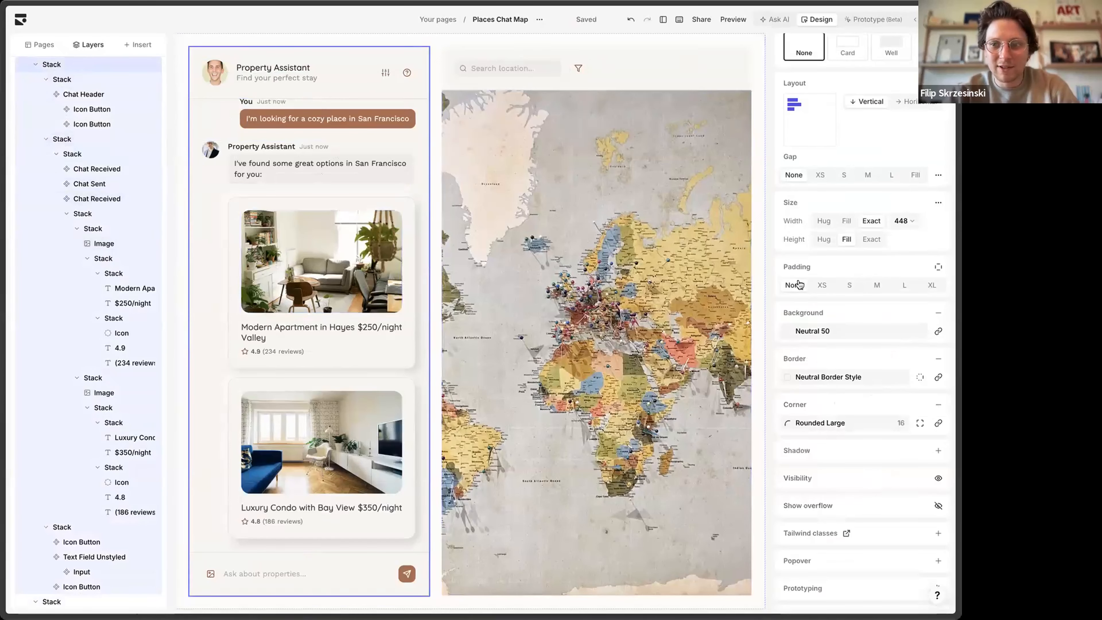
{"action": "left_click", "coordinate": [938, 358]}
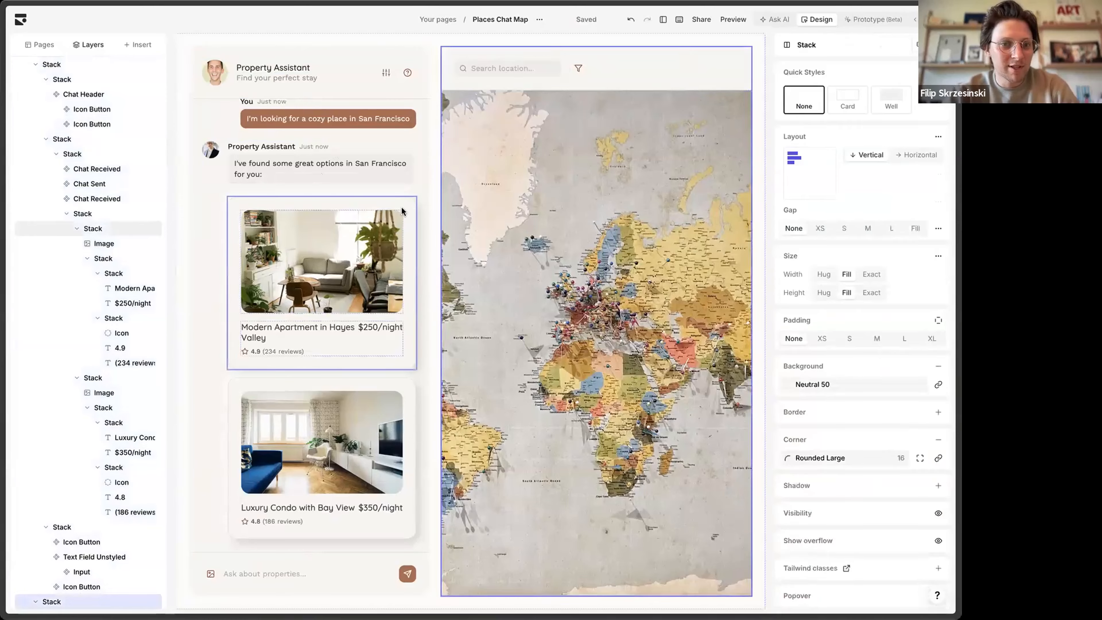
Step: Set the overflow of the outer stack that wraps the chat messages to Hidden
{"action": "left_click", "coordinate": [420, 189]}
{"action": "right_click", "coordinate": [419, 184]}
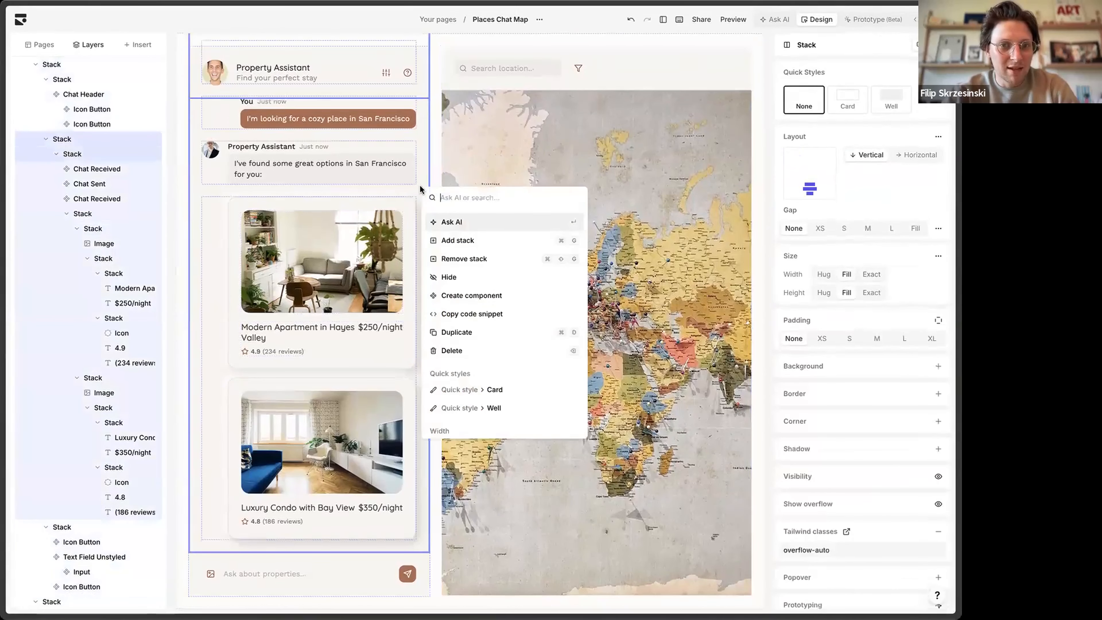
{"action": "type", "text": "over"}
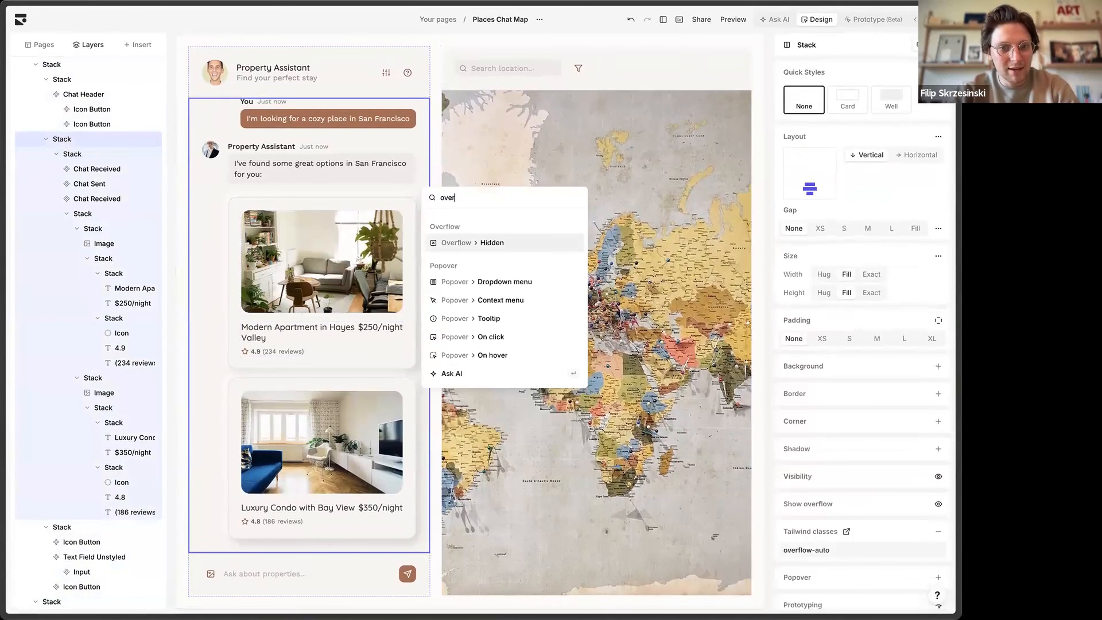
{"action": "key", "text": "Return"}
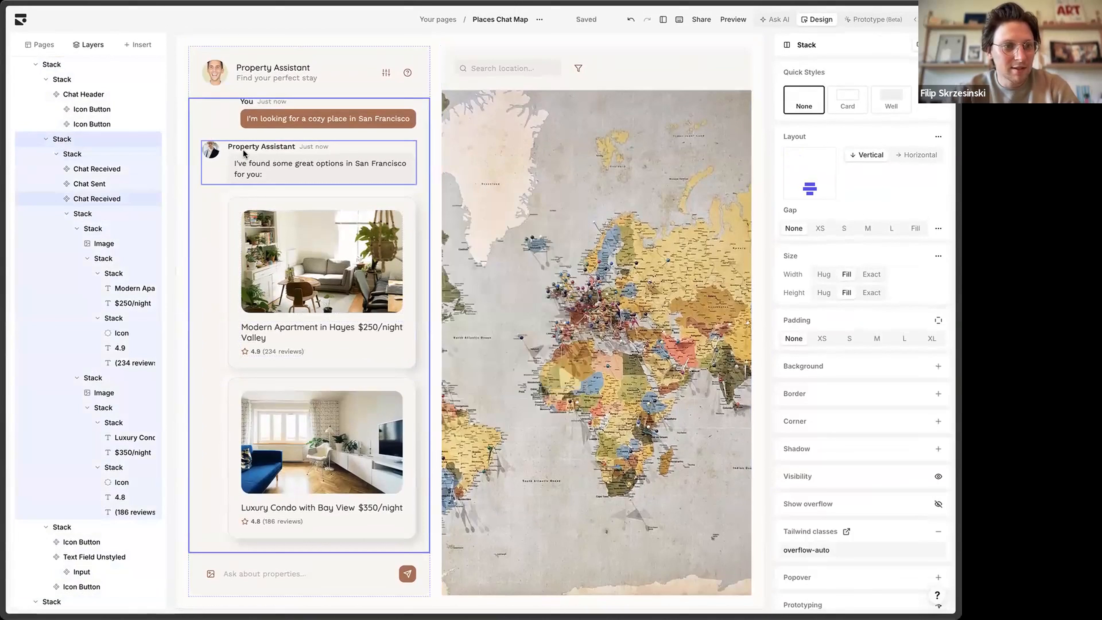
Step: Set the overflow of the inner stack that holds the chat messages to Scroll
{"action": "left_click", "coordinate": [104, 153]}
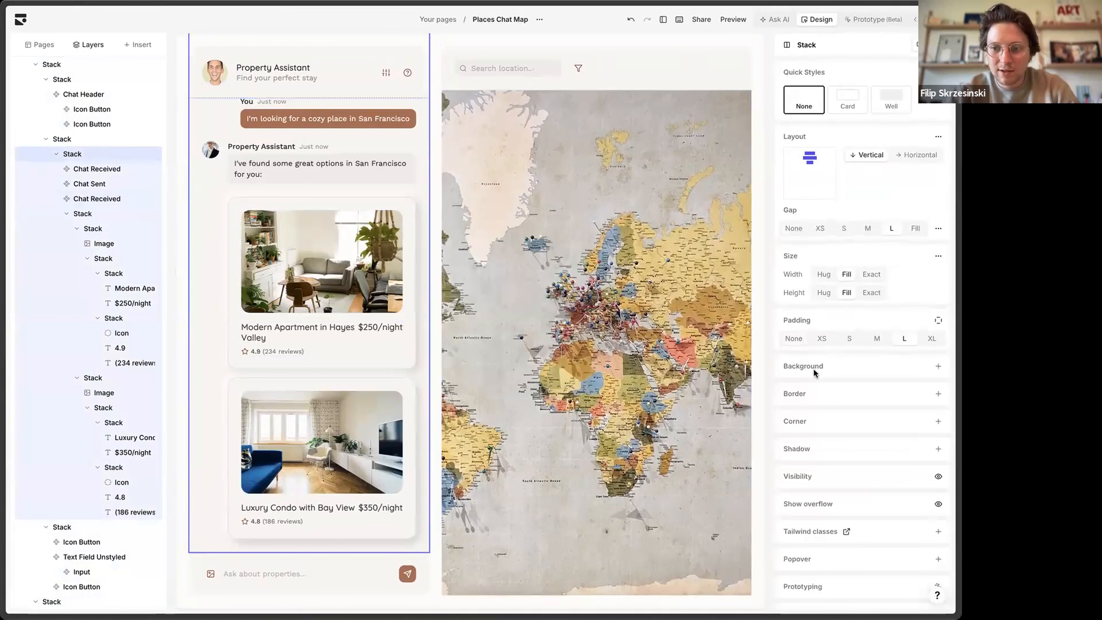
{"action": "right_click", "coordinate": [194, 132]}
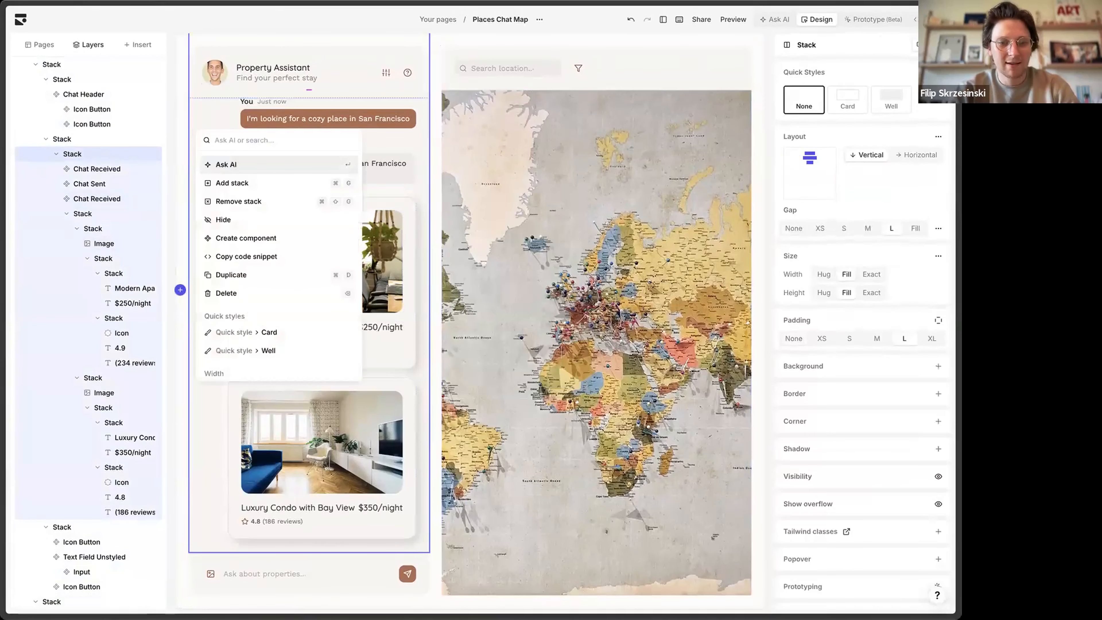
{"action": "type", "text": "over"}
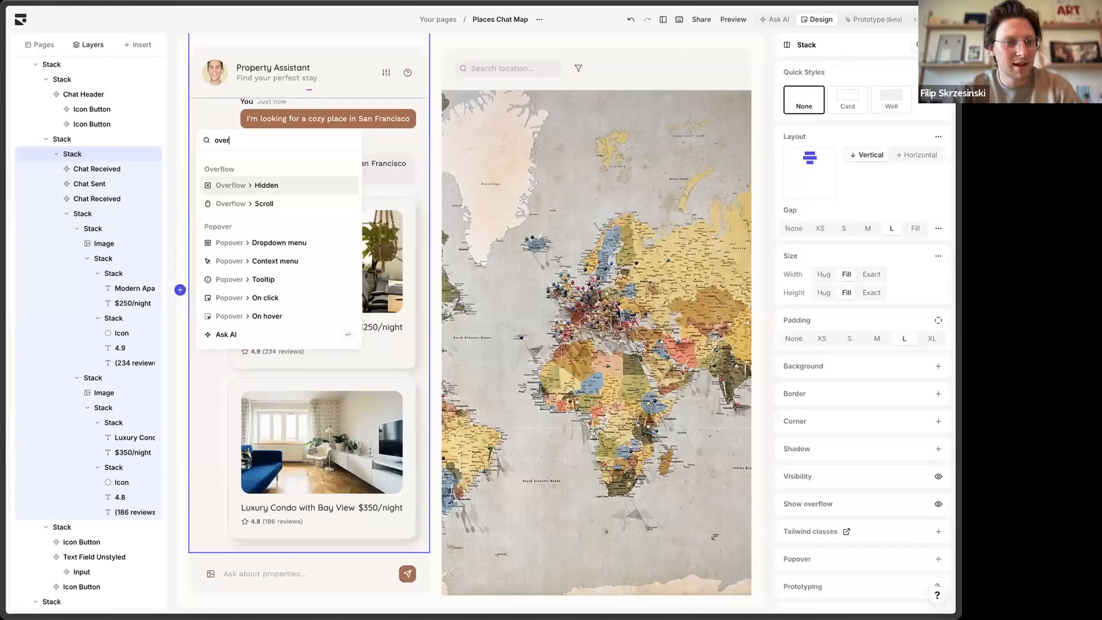
{"action": "key", "text": "Down"}
{"action": "key", "text": "Return"}
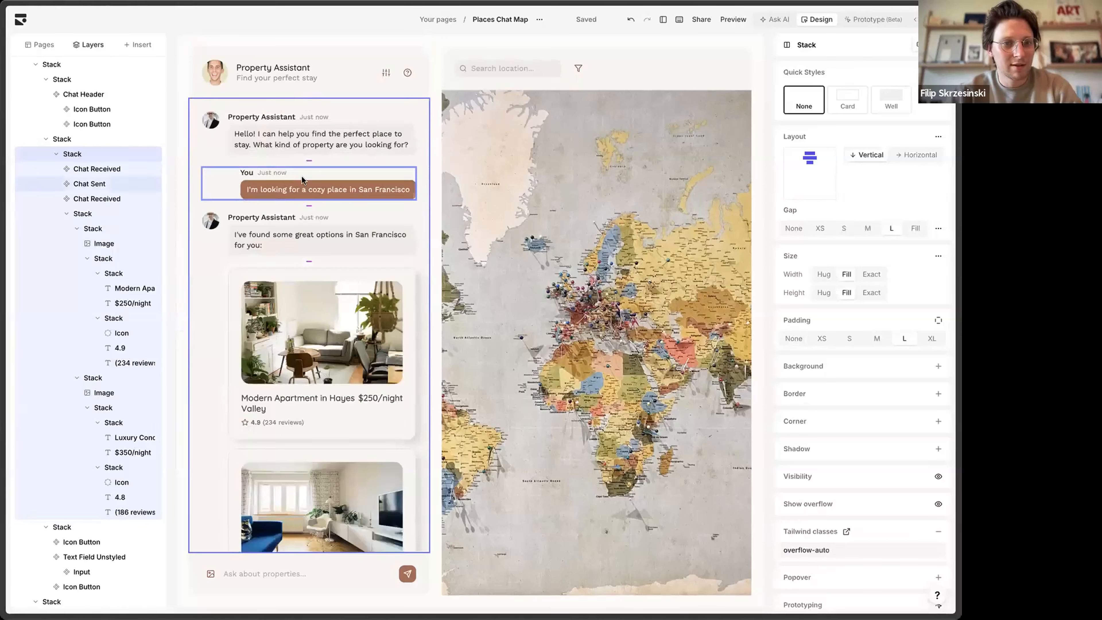
Step: Remove the overflow-auto Tailwind class from the outer chat messages stack and test scrolling through the conversation
{"action": "left_click", "coordinate": [91, 138]}
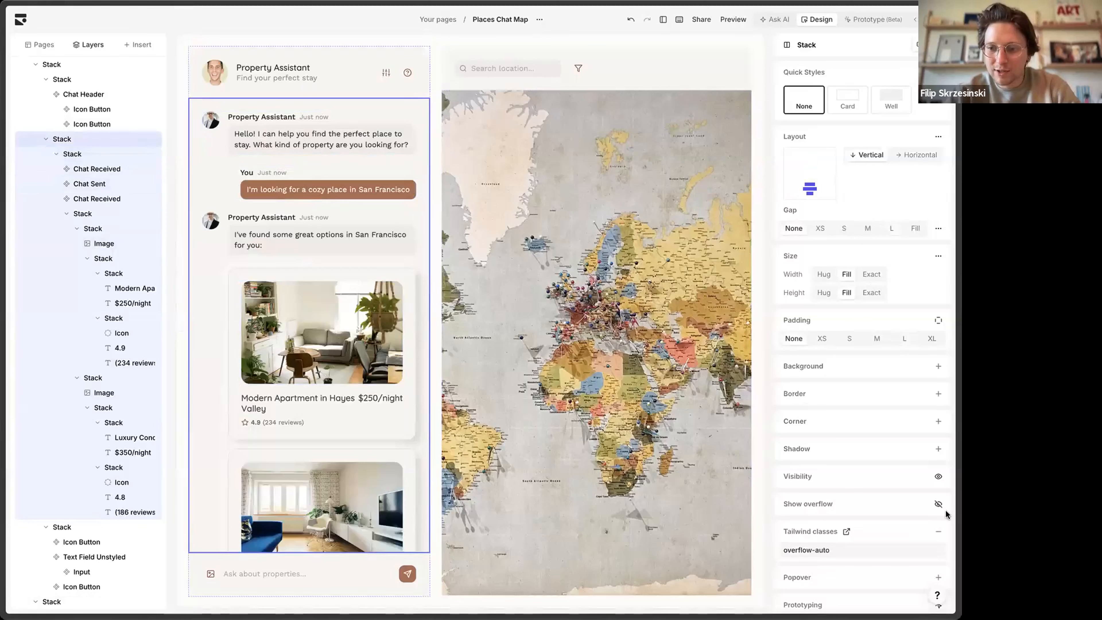
{"action": "left_click", "coordinate": [938, 532]}
{"action": "scroll", "coordinate": [153, 206], "scroll_direction": "down", "scroll_amount": 3}
{"action": "scroll", "coordinate": [293, 222], "scroll_direction": "down", "scroll_amount": 2}
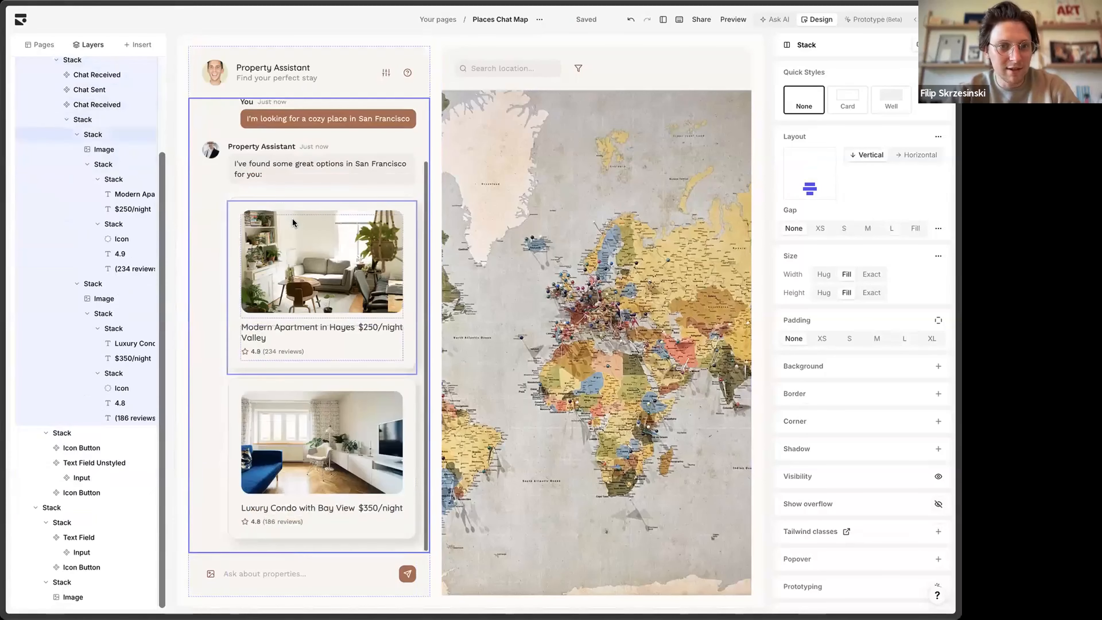
{"action": "scroll", "coordinate": [293, 222], "scroll_direction": "up", "scroll_amount": 2}
{"action": "scroll", "coordinate": [294, 222], "scroll_direction": "down", "scroll_amount": 2}
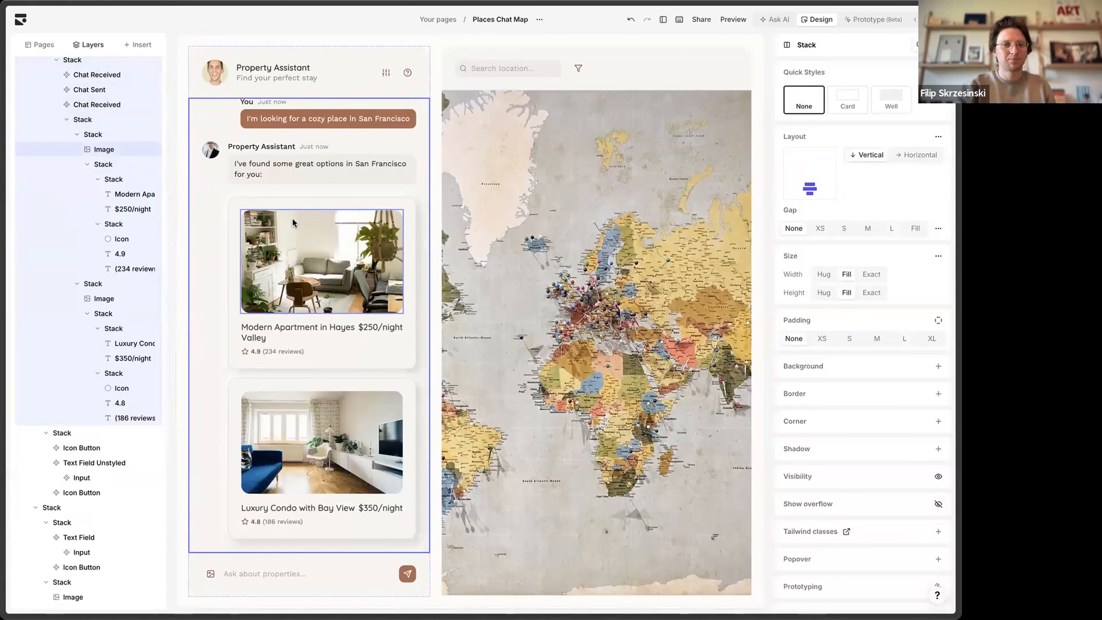
{"action": "scroll", "coordinate": [292, 218], "scroll_direction": "up", "scroll_amount": 2}
Step: Try a horizontal layout on the stack of the two property cards, and return it to vertical
{"action": "left_click", "coordinate": [323, 448]}
{"action": "left_click", "coordinate": [322, 443]}
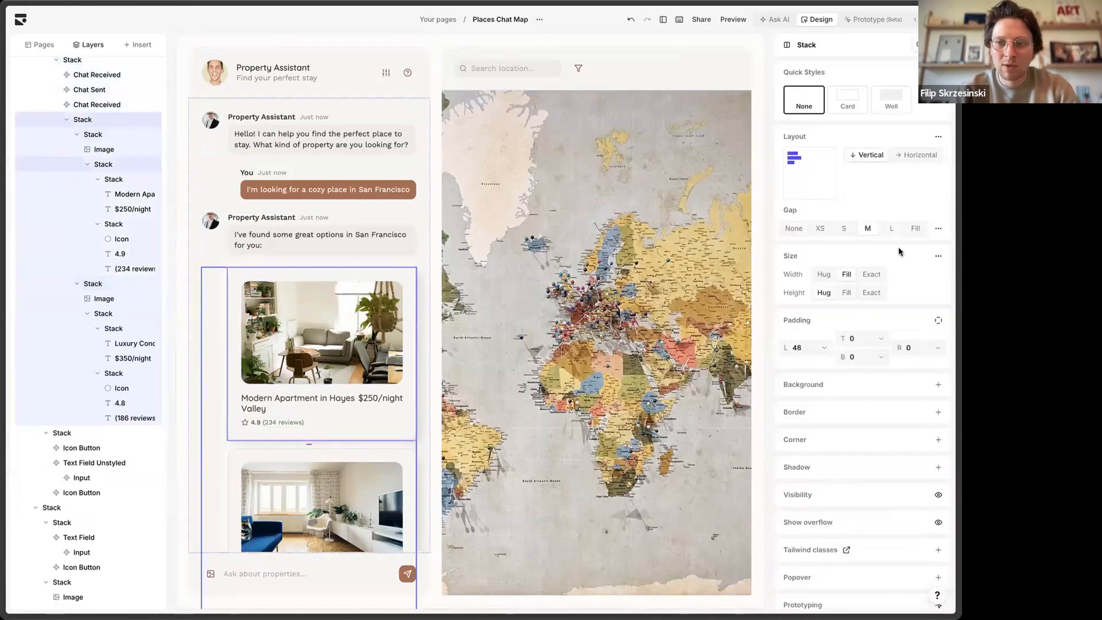
{"action": "left_click", "coordinate": [909, 156]}
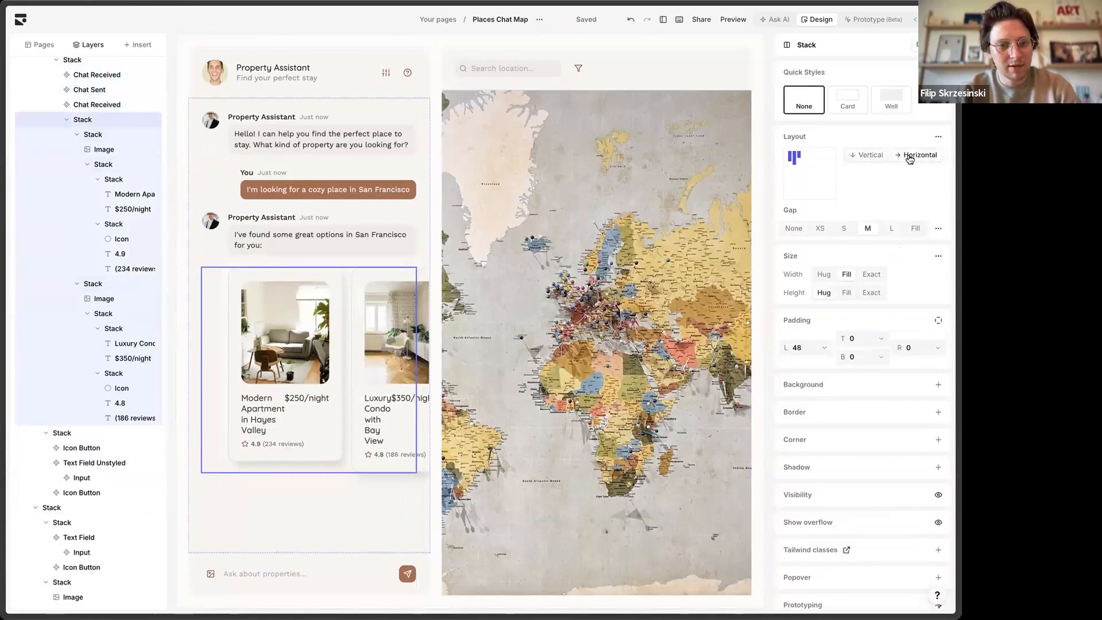
{"action": "left_click", "coordinate": [867, 155]}
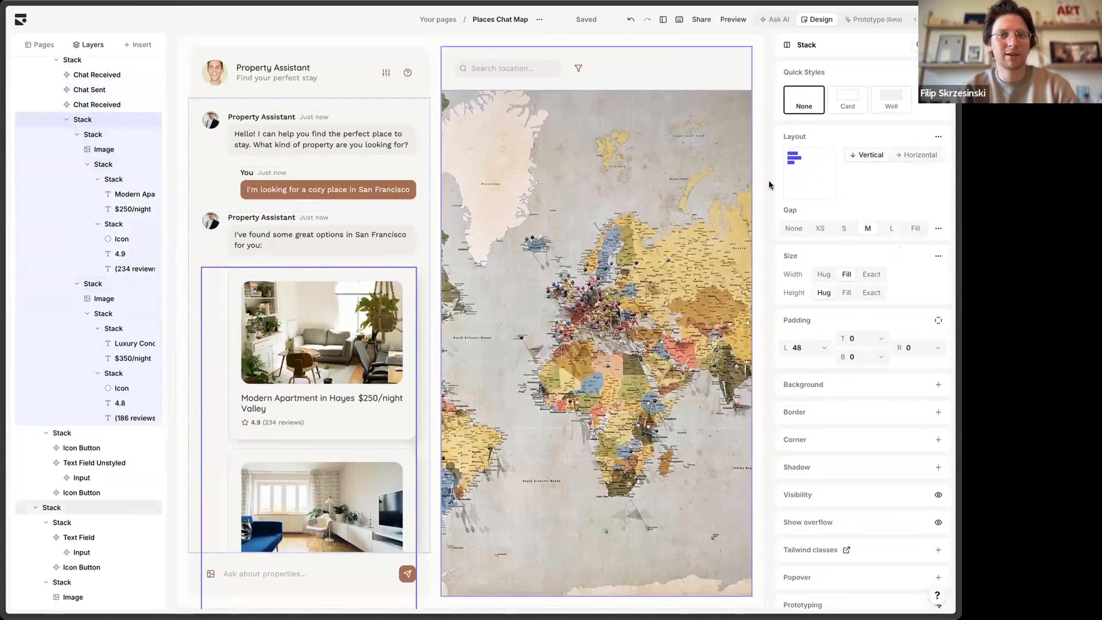
{"action": "left_click", "coordinate": [773, 78]}
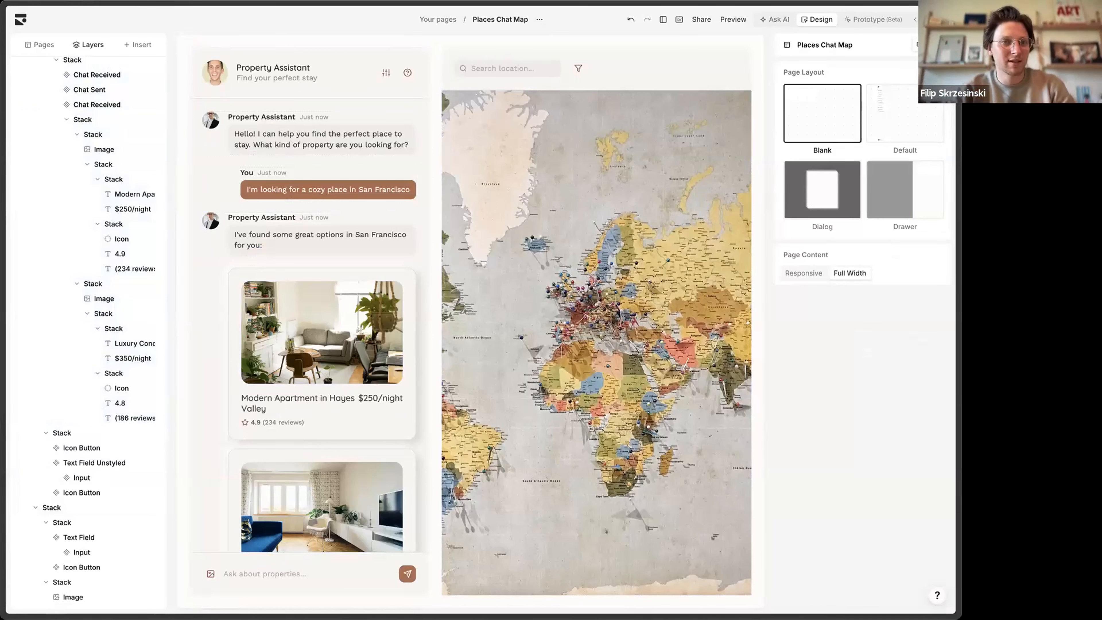
{"action": "left_click", "coordinate": [359, 83]}
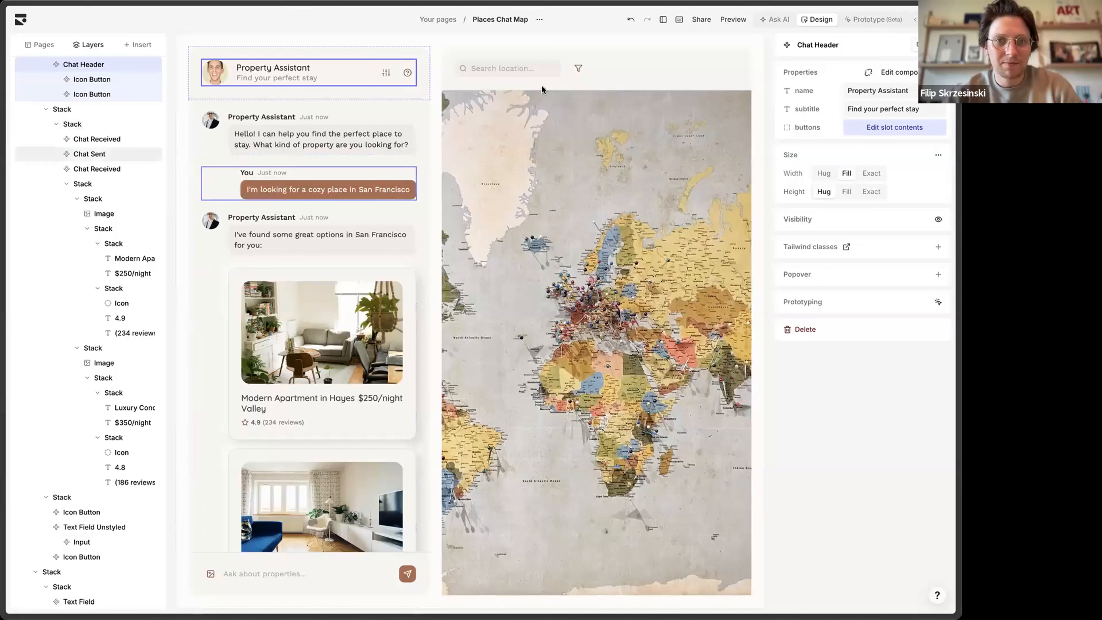
{"action": "left_click", "coordinate": [578, 68]}
{"action": "left_click", "coordinate": [579, 68]}
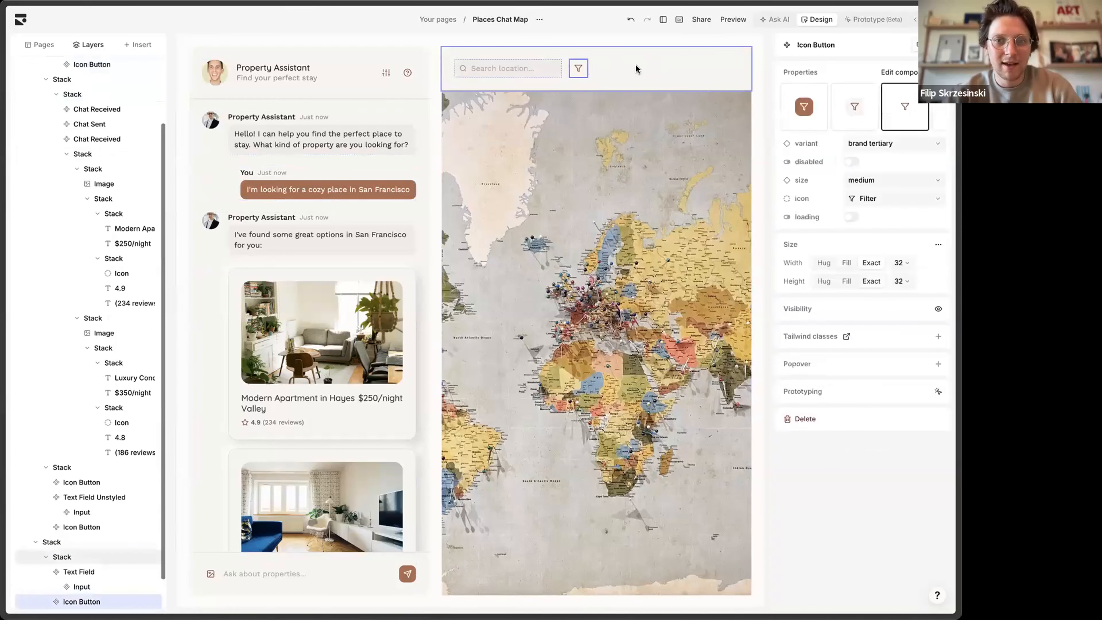
Step: Ask the AI on the map column's header stack to "add icon buttons for zooming in and out to the right"
{"action": "left_click", "coordinate": [635, 68]}
{"action": "right_click", "coordinate": [636, 68]}
{"action": "type", "text": "add bu"}
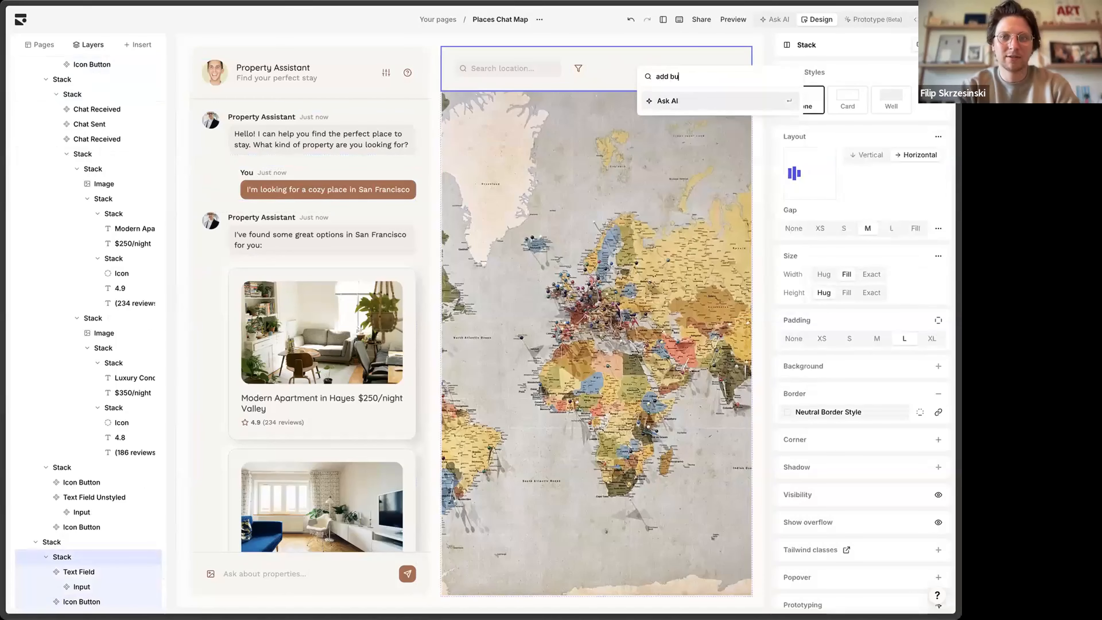
{"action": "type", "text": "ttons for zooming"}
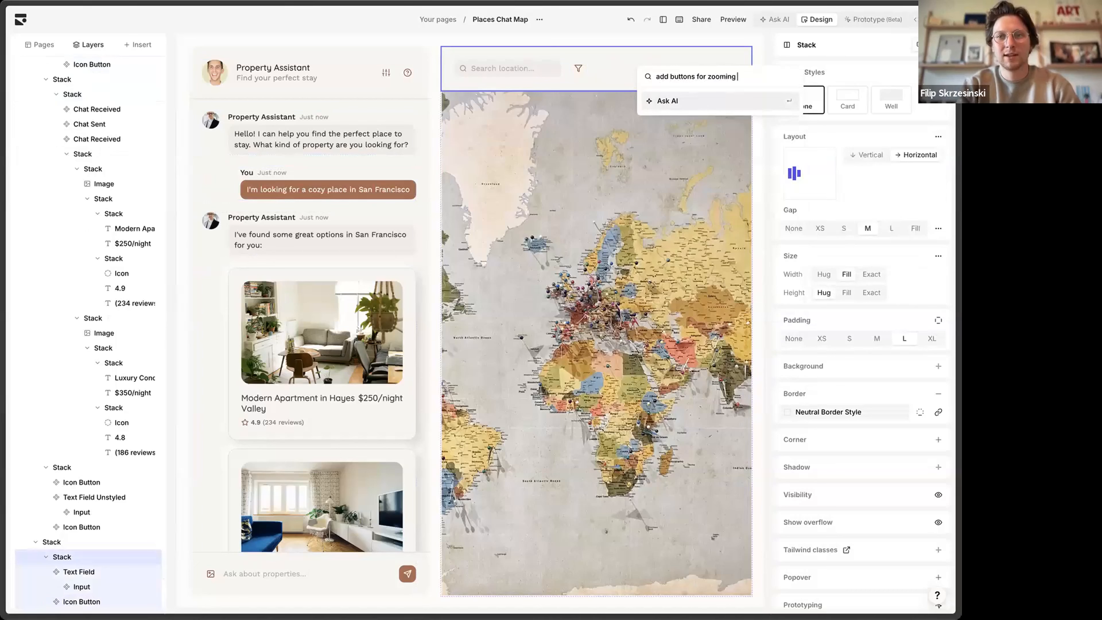
{"action": "key", "text": "ctrl+BackSpace"}
{"action": "key", "text": "ctrl+BackSpace"}
{"action": "key", "text": "ctrl+BackSpace"}
{"action": "type", "text": "icon"}
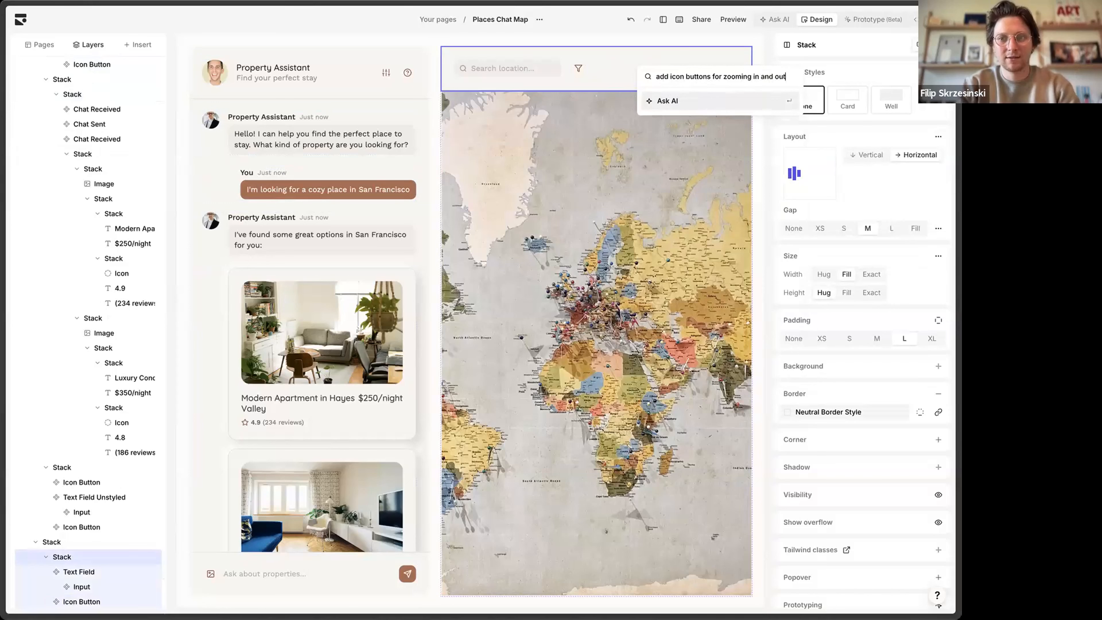
{"action": "type", "text": " to the rig"}
{"action": "type", "text": "ht"}
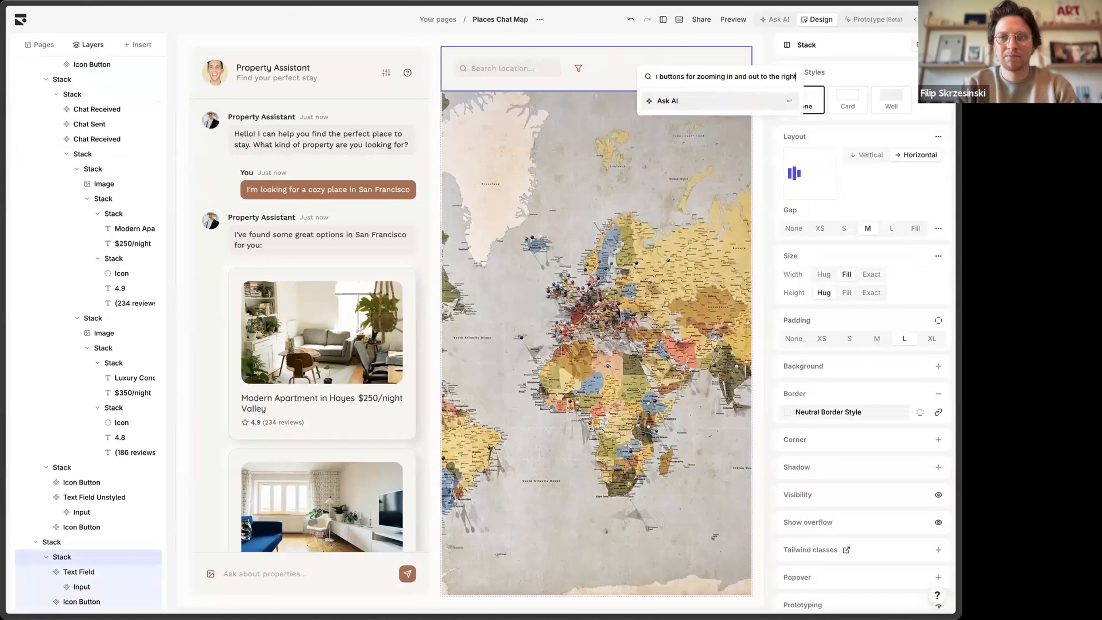
{"action": "key", "text": "Return"}
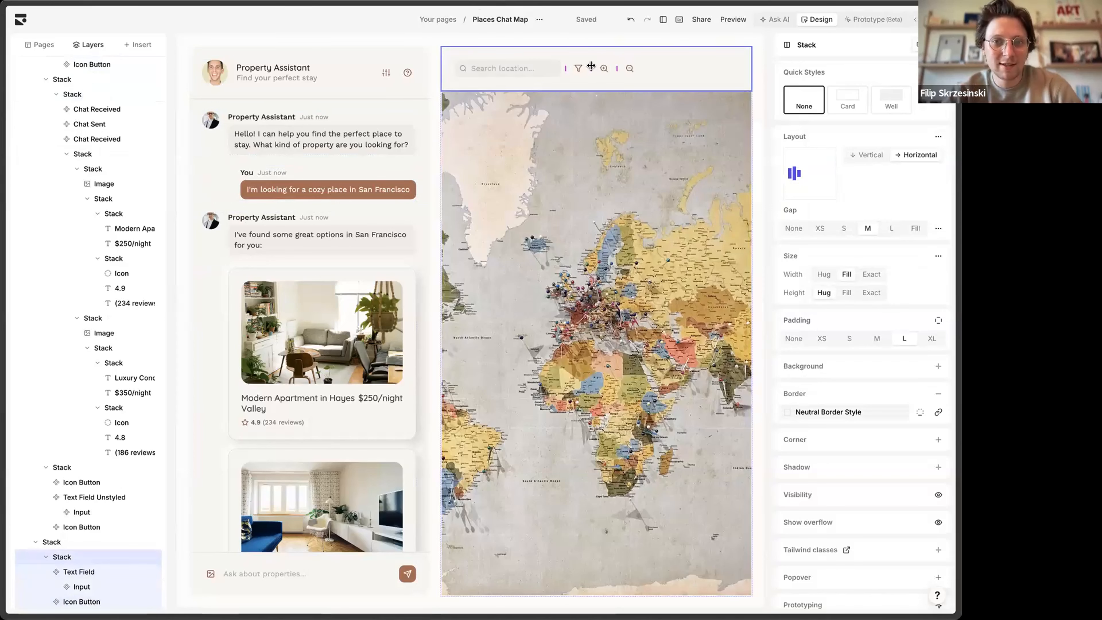
Step: Delete the location search field and the filter button from the map header and align its zoom buttons to the right
{"action": "left_click", "coordinate": [492, 72]}
{"action": "left_click", "coordinate": [492, 71]}
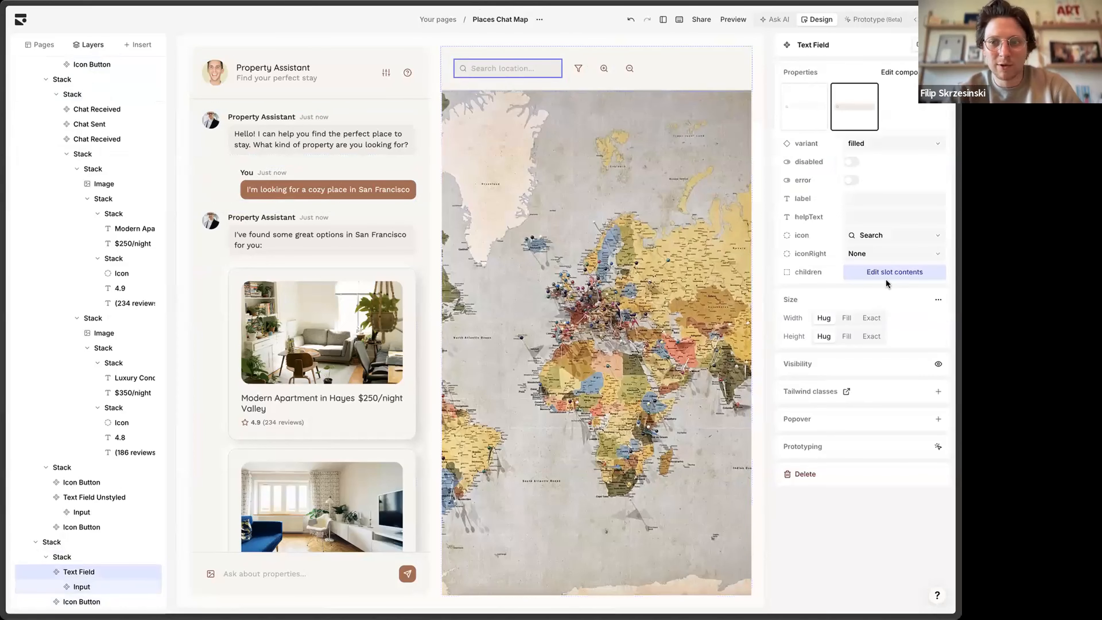
{"action": "key", "text": "Delete"}
{"action": "key", "text": "Delete"}
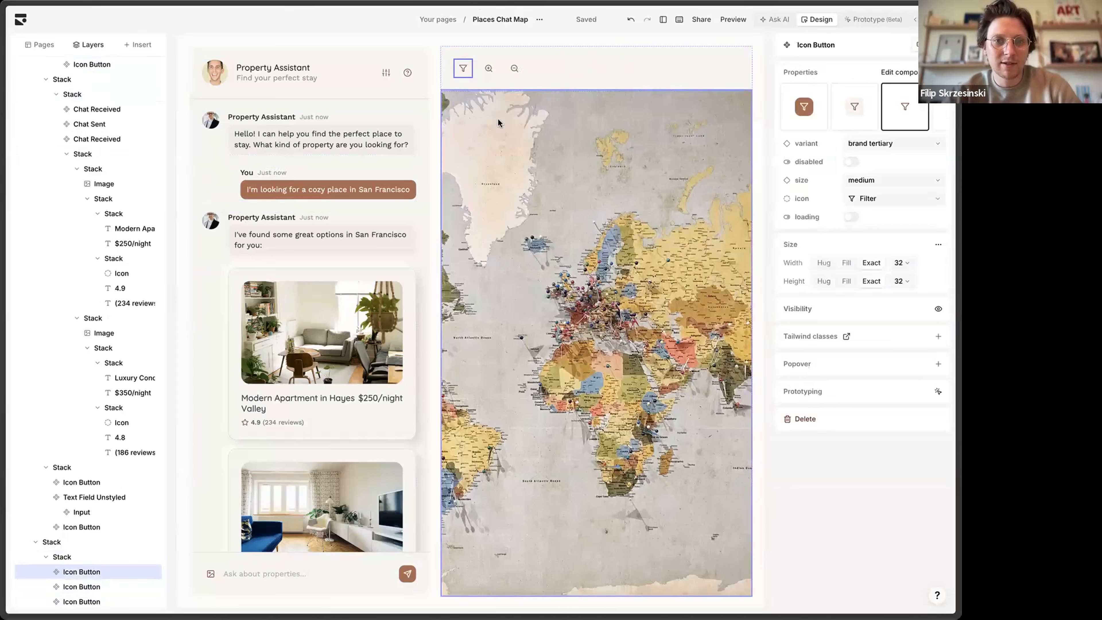
{"action": "left_click", "coordinate": [611, 68]}
{"action": "left_click", "coordinate": [826, 174]}
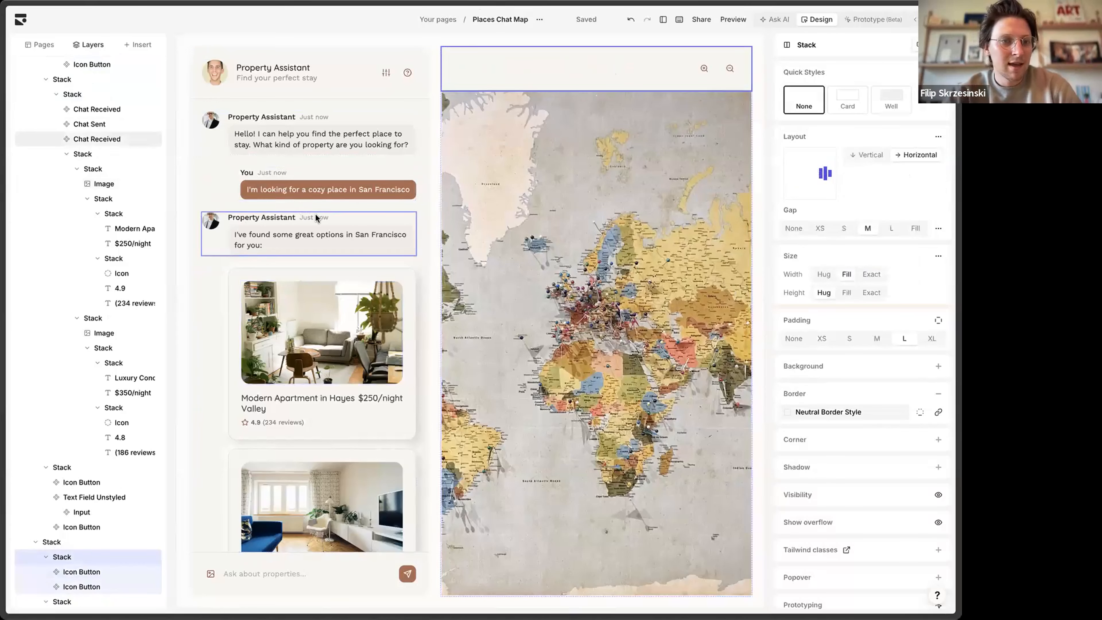
Step: Delete the Property Assistant header stack from the chat column
{"action": "scroll", "coordinate": [206, 129], "scroll_direction": "down", "scroll_amount": 1}
{"action": "left_click", "coordinate": [274, 69]}
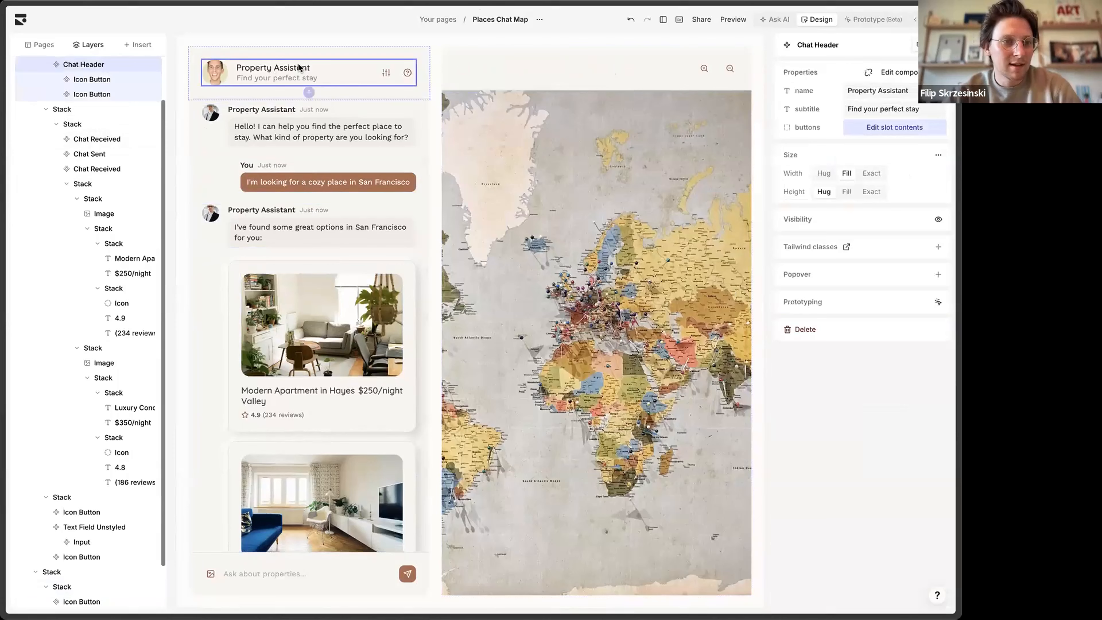
{"action": "left_click", "coordinate": [280, 54]}
{"action": "left_click", "coordinate": [295, 42]}
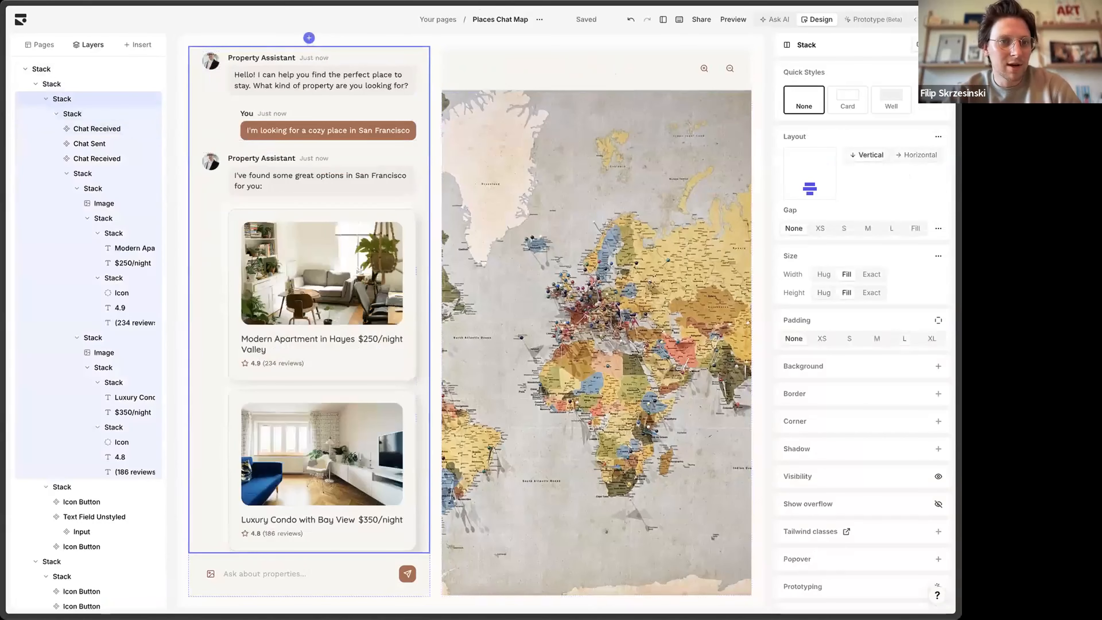
Step: Insert a new stack above the chat messages and add a Text element inside it
{"action": "left_click", "coordinate": [309, 38]}
{"action": "type", "text": "s"}
{"action": "key", "text": "Return"}
{"action": "left_click", "coordinate": [309, 38]}
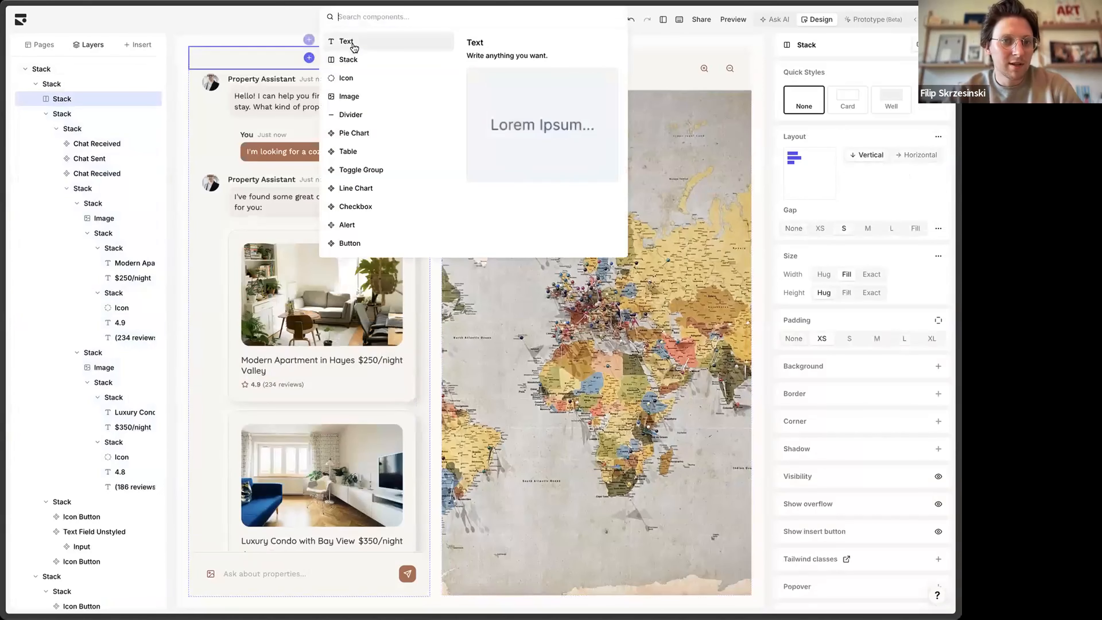
{"action": "left_click", "coordinate": [352, 43]}
Step: Raise the new label's text style to Heading Md and change its text to "Find a place via chat"
{"action": "left_click", "coordinate": [199, 57]}
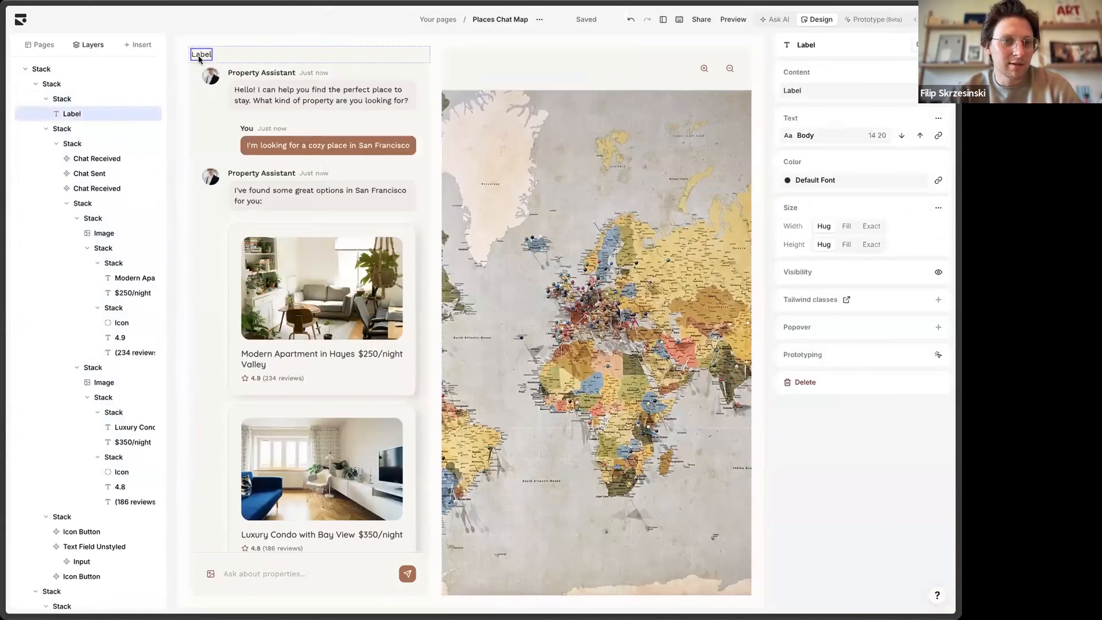
{"action": "left_click", "coordinate": [920, 135]}
{"action": "left_click", "coordinate": [920, 135]}
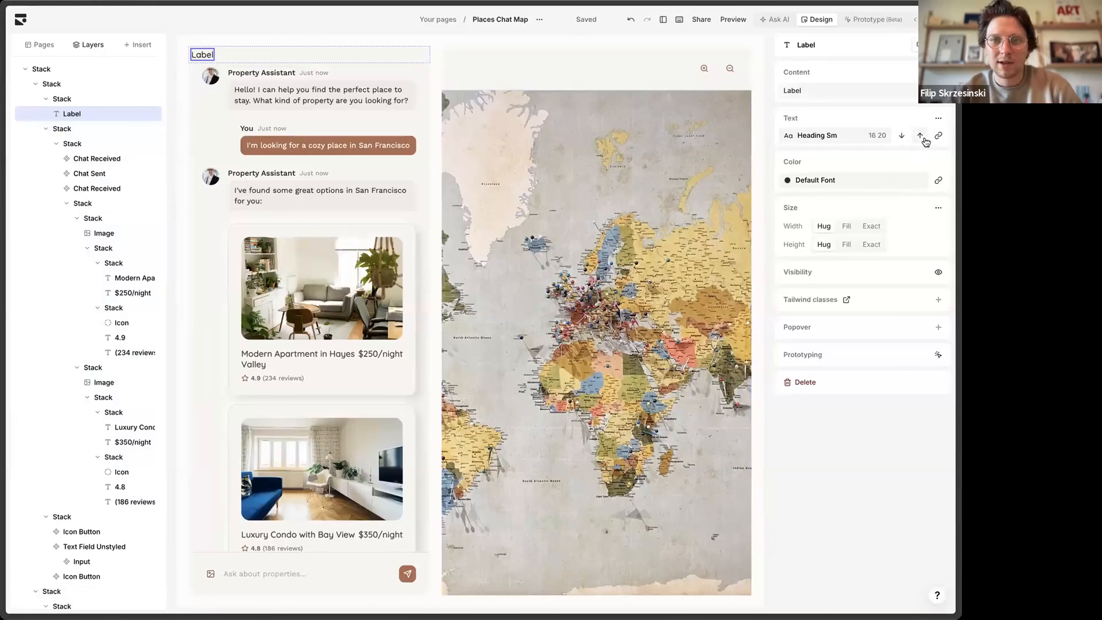
{"action": "left_click", "coordinate": [920, 135]}
{"action": "double_click", "coordinate": [199, 59]}
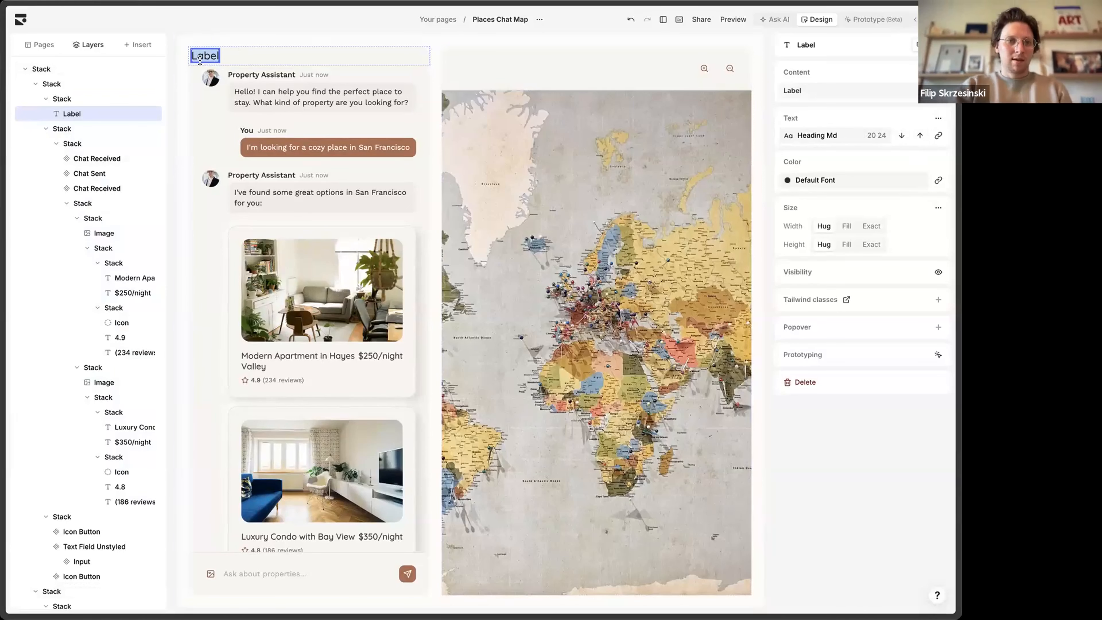
{"action": "key", "text": "BackSpace"}
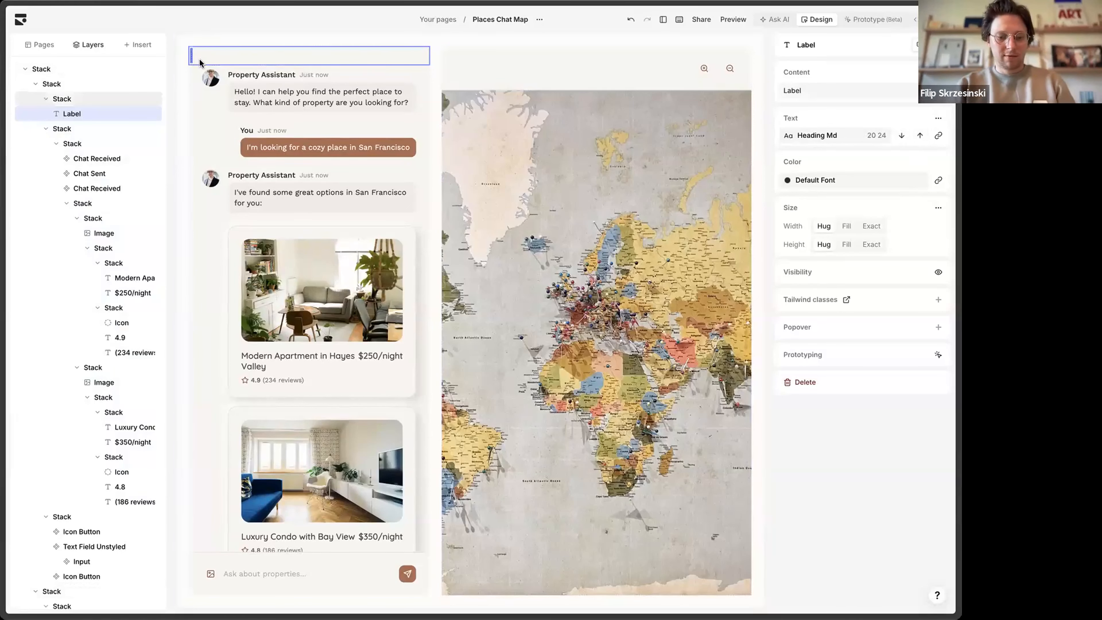
{"action": "type", "text": "Find a place via chat"}
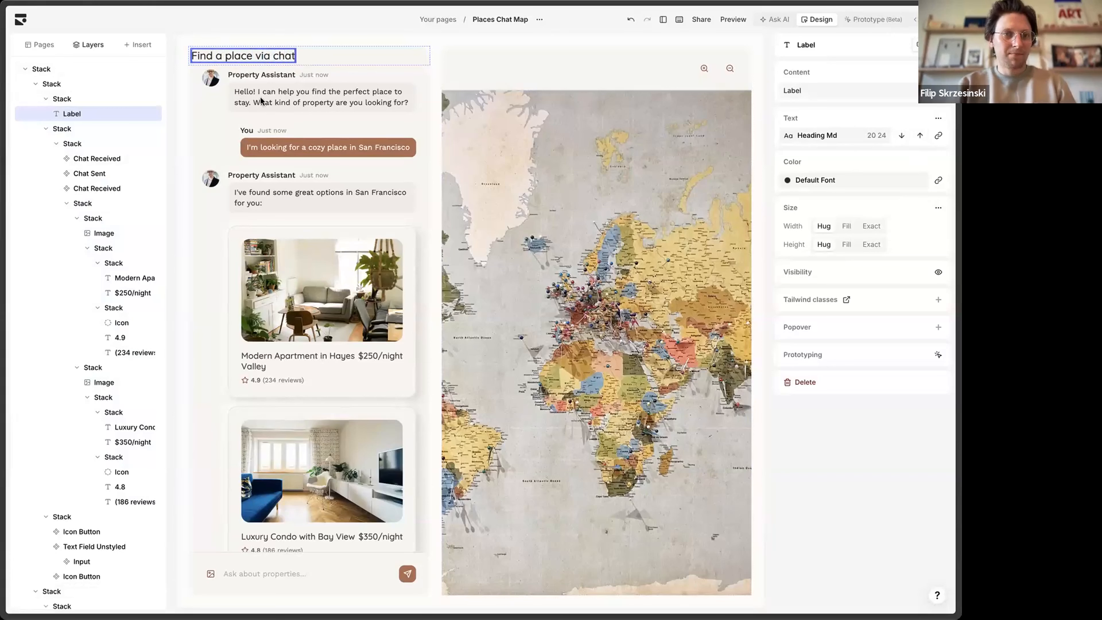
{"action": "left_click", "coordinate": [260, 100]}
Step: Set the padding of the map header stack holding the zoom buttons to M
{"action": "left_click", "coordinate": [385, 41]}
{"action": "left_click", "coordinate": [384, 46]}
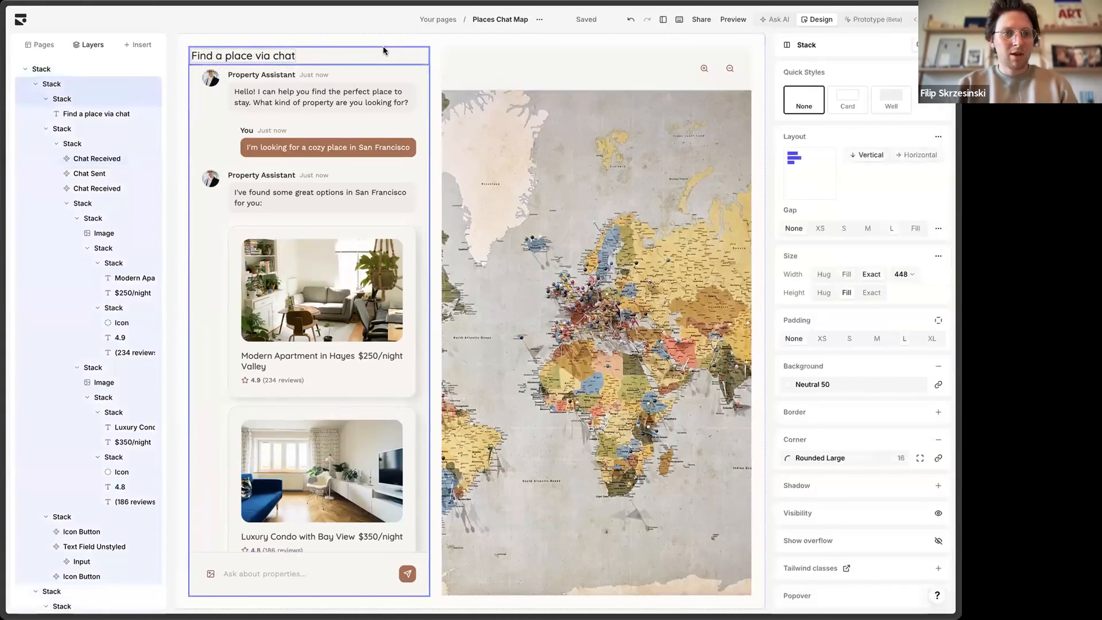
{"action": "left_click", "coordinate": [383, 49]}
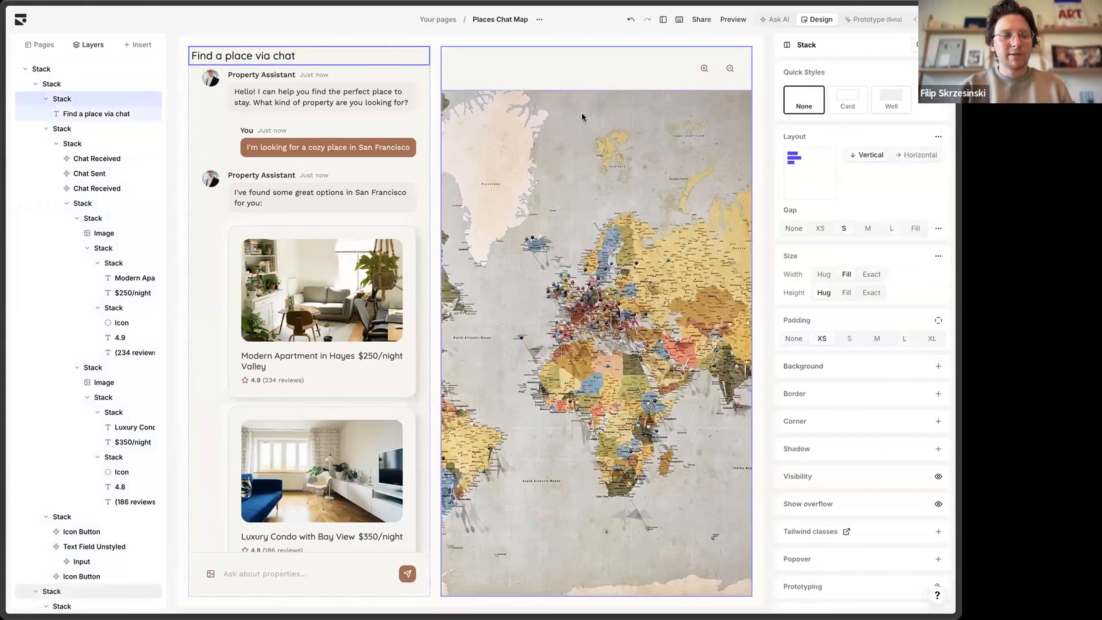
{"action": "left_click", "coordinate": [671, 85]}
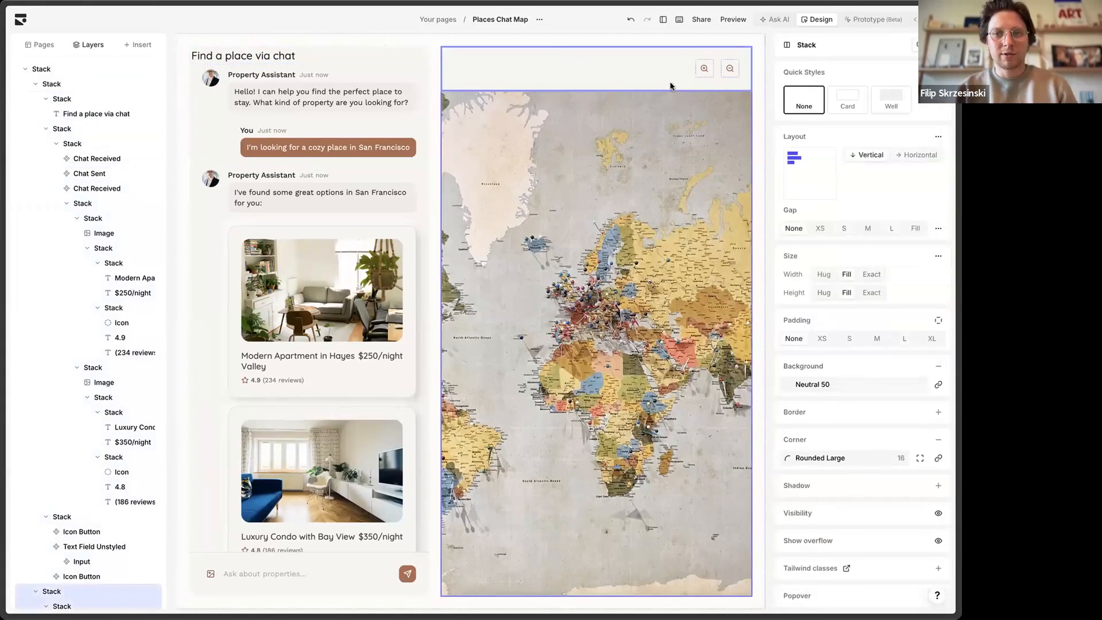
{"action": "left_click", "coordinate": [876, 338]}
Step: Set the padding of the "Find a place via chat" header stack to Medium
{"action": "left_click", "coordinate": [413, 60]}
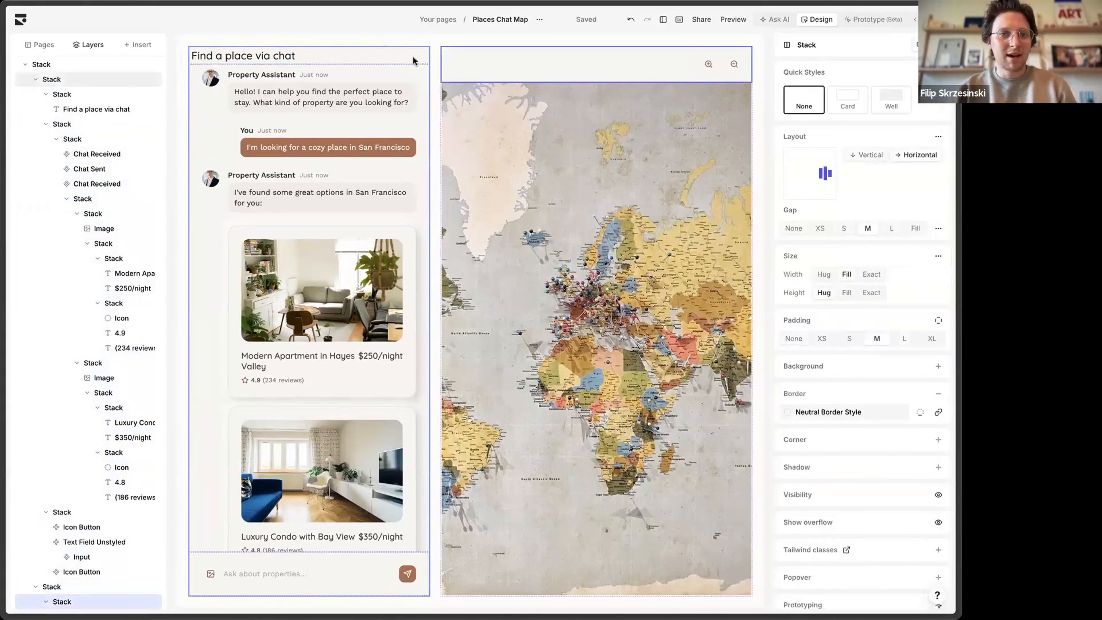
{"action": "right_click", "coordinate": [413, 60]}
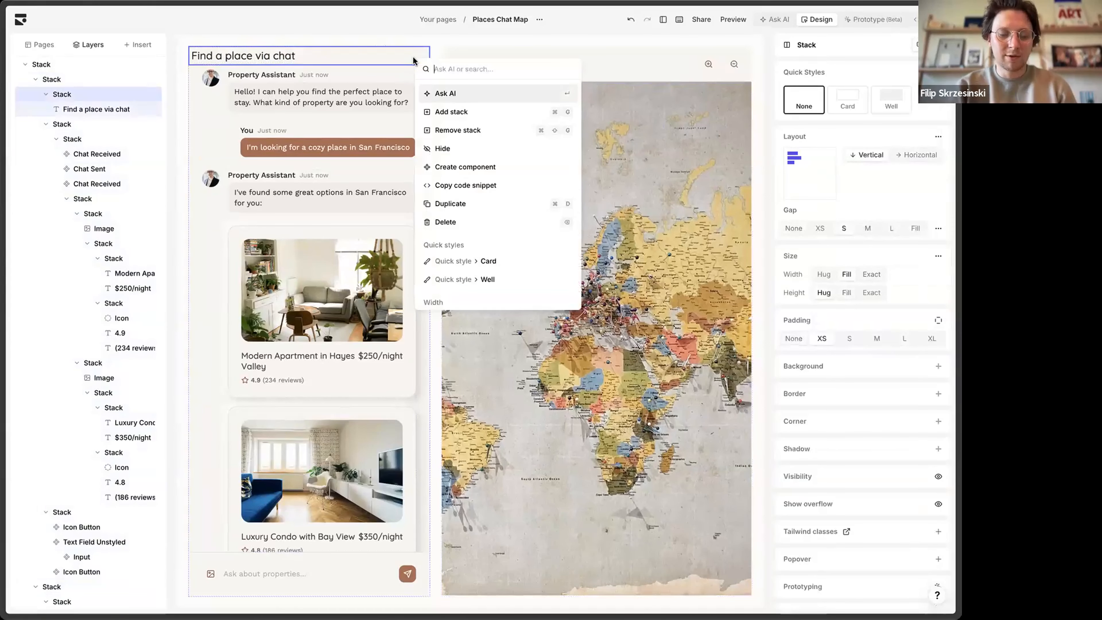
{"action": "type", "text": "sdkgljfhsdgkjh"}
{"action": "key", "text": "super+a"}
{"action": "key", "text": "BackSpace"}
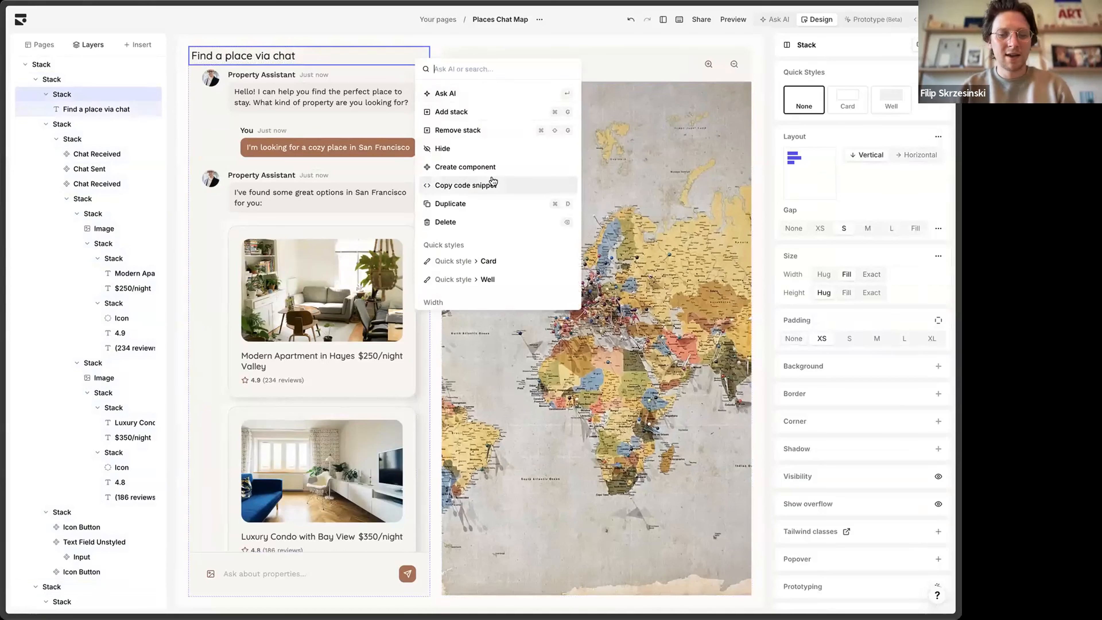
{"action": "type", "text": "padd"}
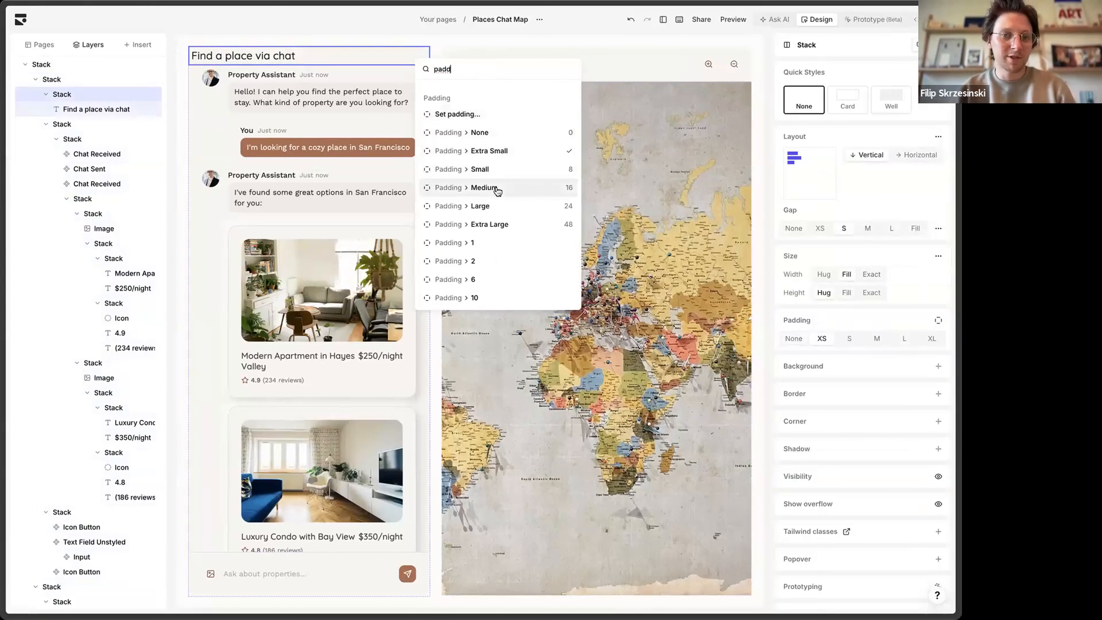
{"action": "left_click", "coordinate": [497, 192]}
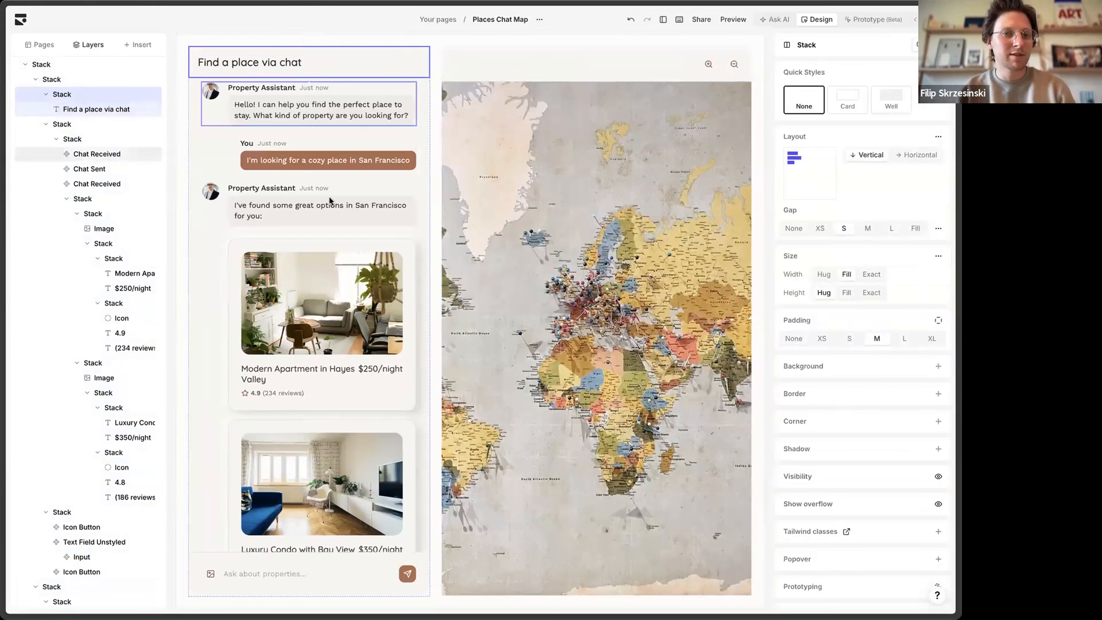
Step: Examine the scrolling chat area beneath the new header, including its message components and listing stack
{"action": "left_click", "coordinate": [423, 139]}
{"action": "scroll", "coordinate": [423, 140], "scroll_direction": "down", "scroll_amount": 2}
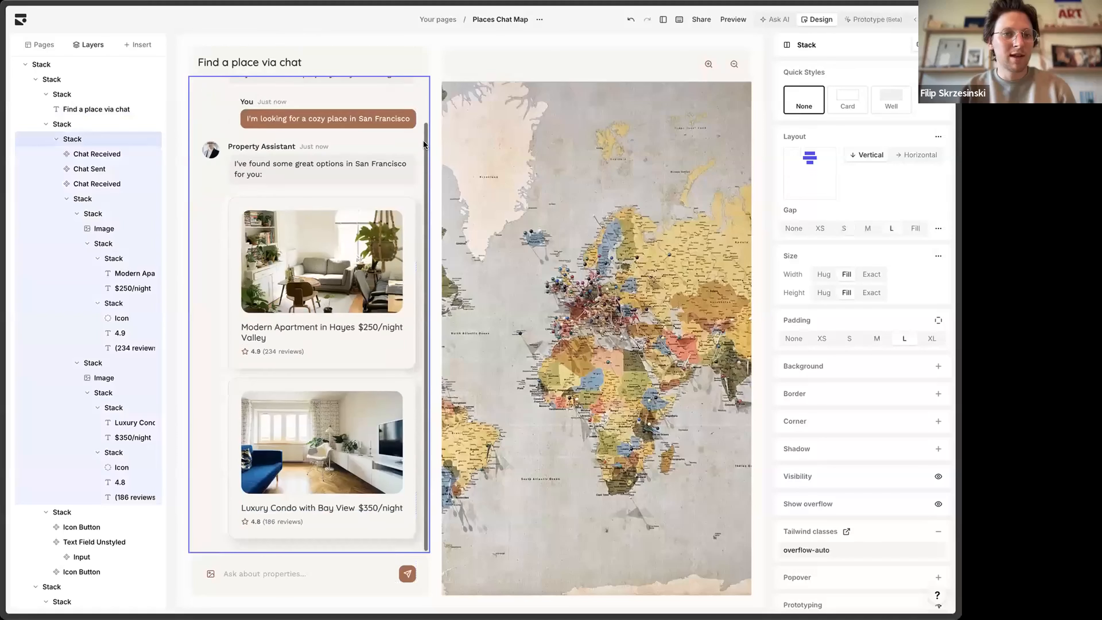
{"action": "scroll", "coordinate": [422, 139], "scroll_direction": "up", "scroll_amount": 2}
{"action": "left_click", "coordinate": [389, 60]}
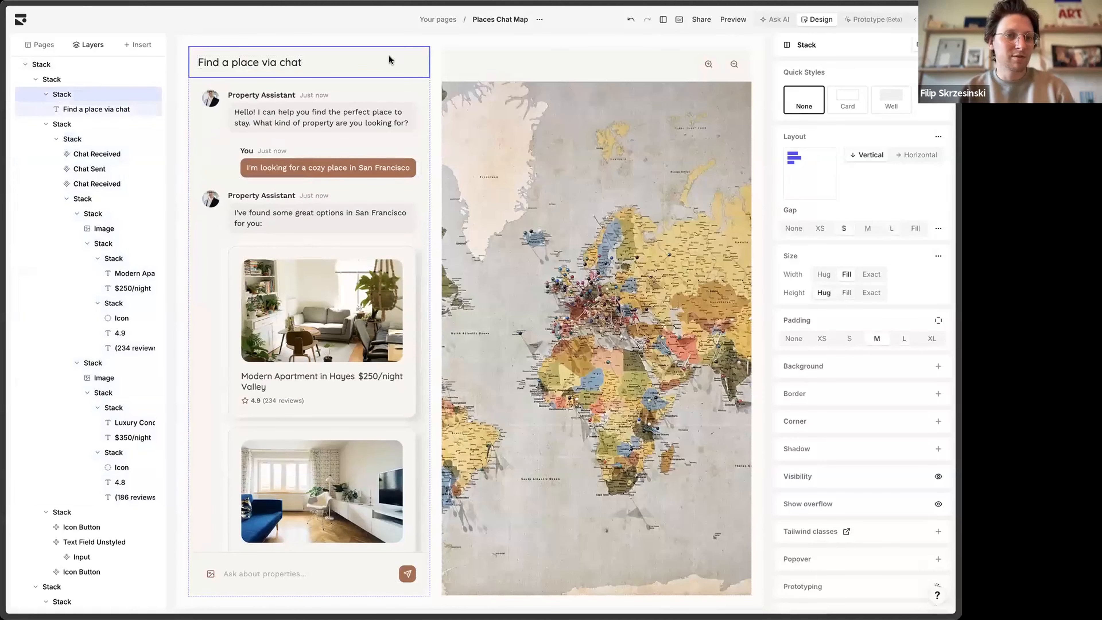
{"action": "left_click", "coordinate": [343, 105]}
{"action": "left_click", "coordinate": [96, 198]}
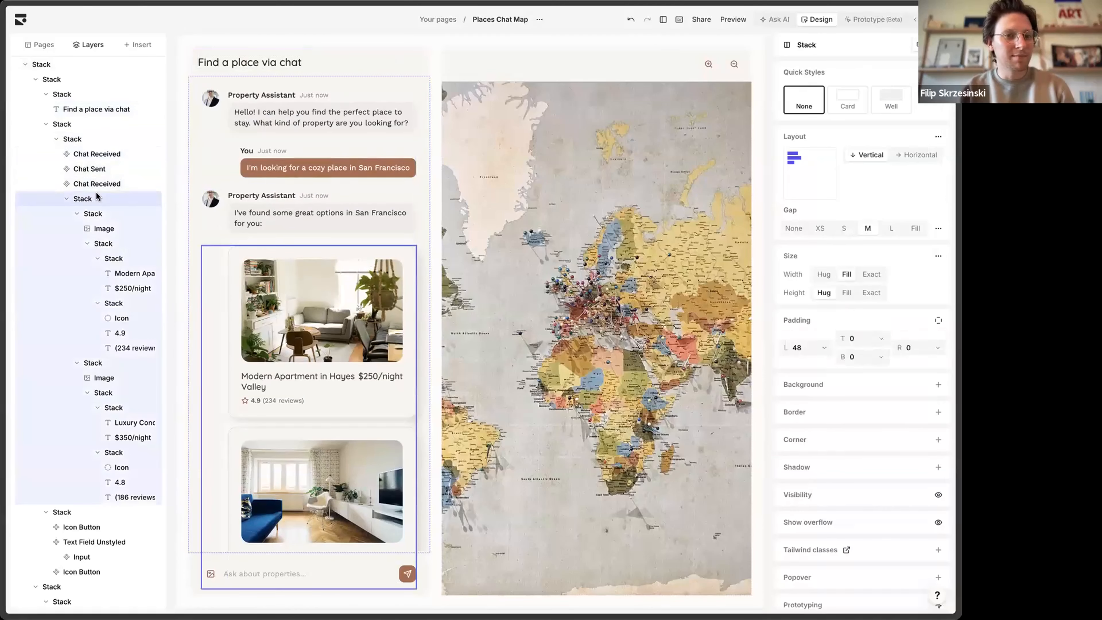
{"action": "scroll", "coordinate": [356, 223], "scroll_direction": "down", "scroll_amount": 1}
{"action": "left_click", "coordinate": [299, 170]}
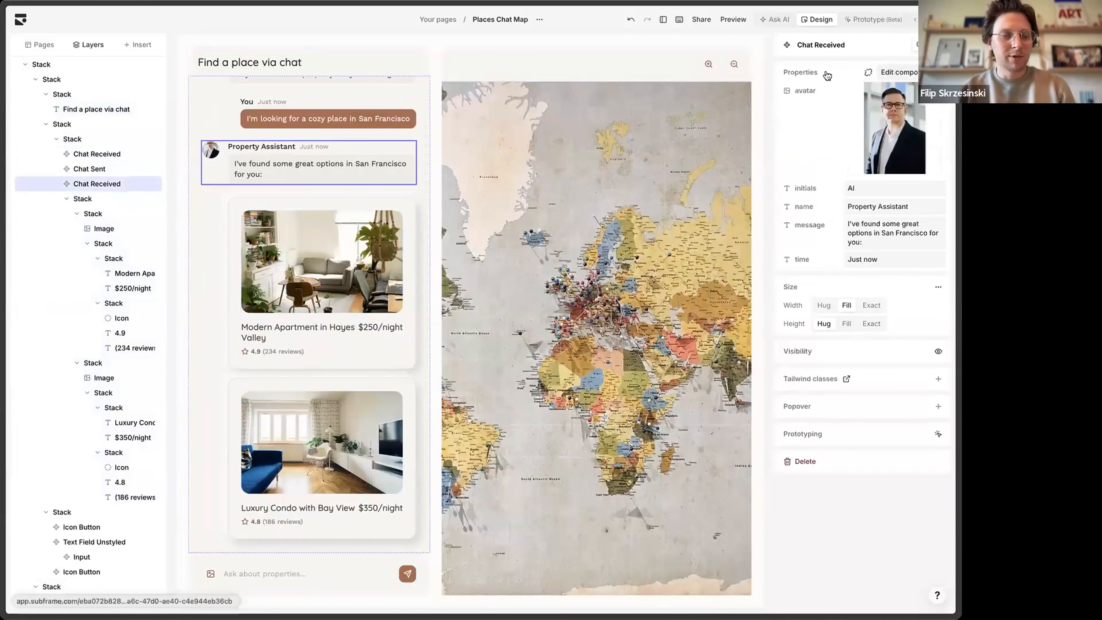
{"action": "scroll", "coordinate": [355, 108], "scroll_direction": "up", "scroll_amount": 1}
{"action": "scroll", "coordinate": [355, 108], "scroll_direction": "down", "scroll_amount": 1}
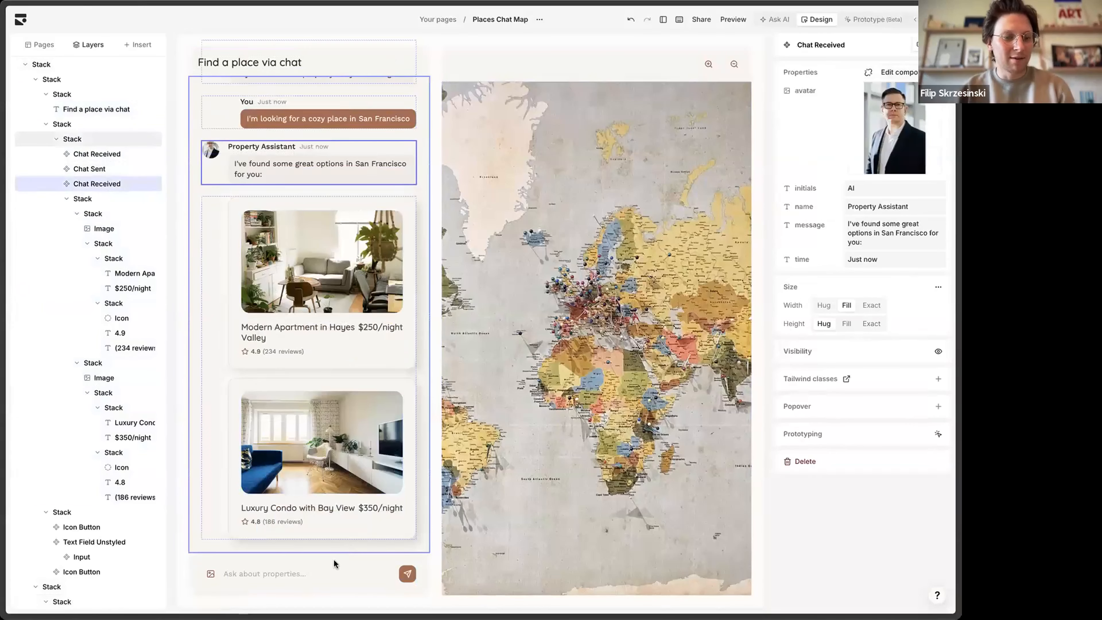
Step: Change the chat input's placeholder text to "Go anywhere..."
{"action": "left_click", "coordinate": [252, 577]}
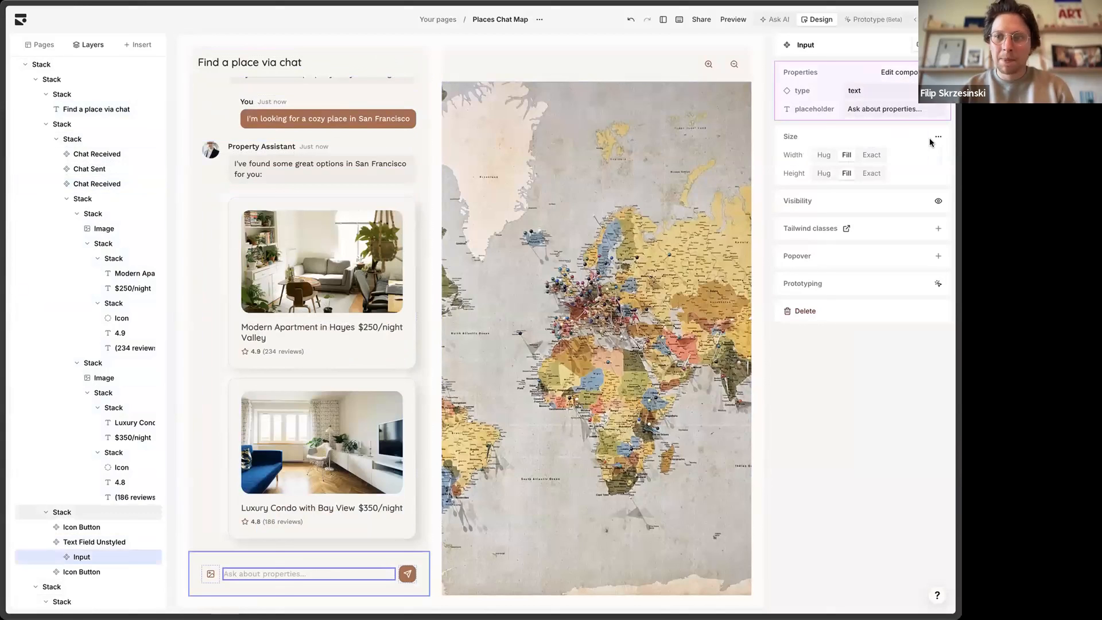
{"action": "left_click", "coordinate": [914, 103]}
{"action": "key", "text": "ctrl+a"}
{"action": "type", "text": "Go an"}
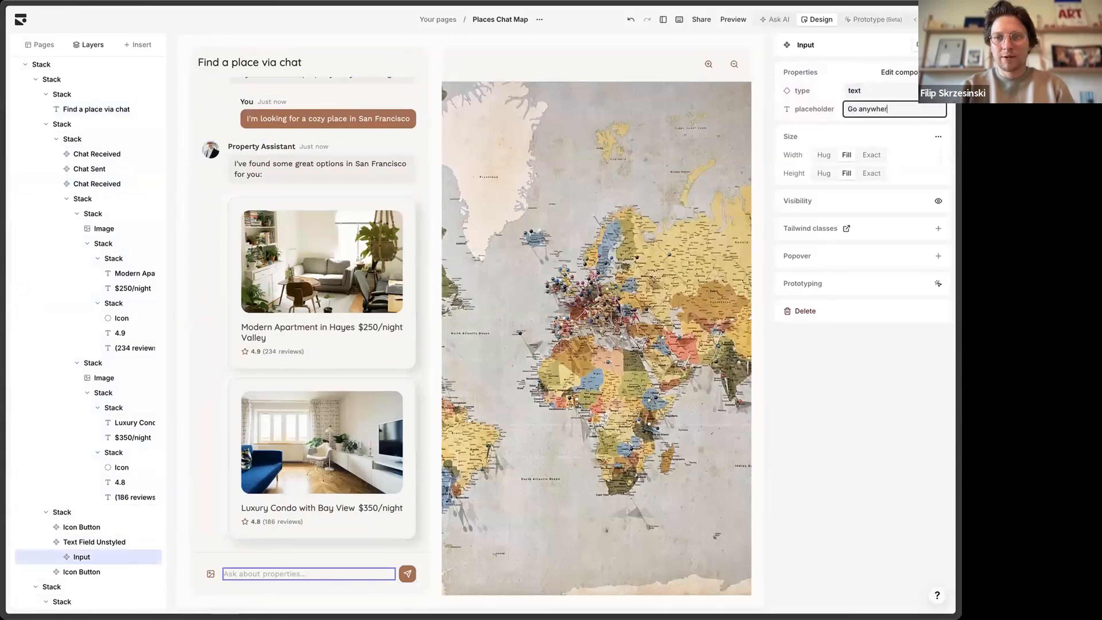
{"action": "type", "text": "ywhere..."}
{"action": "key", "text": "Return"}
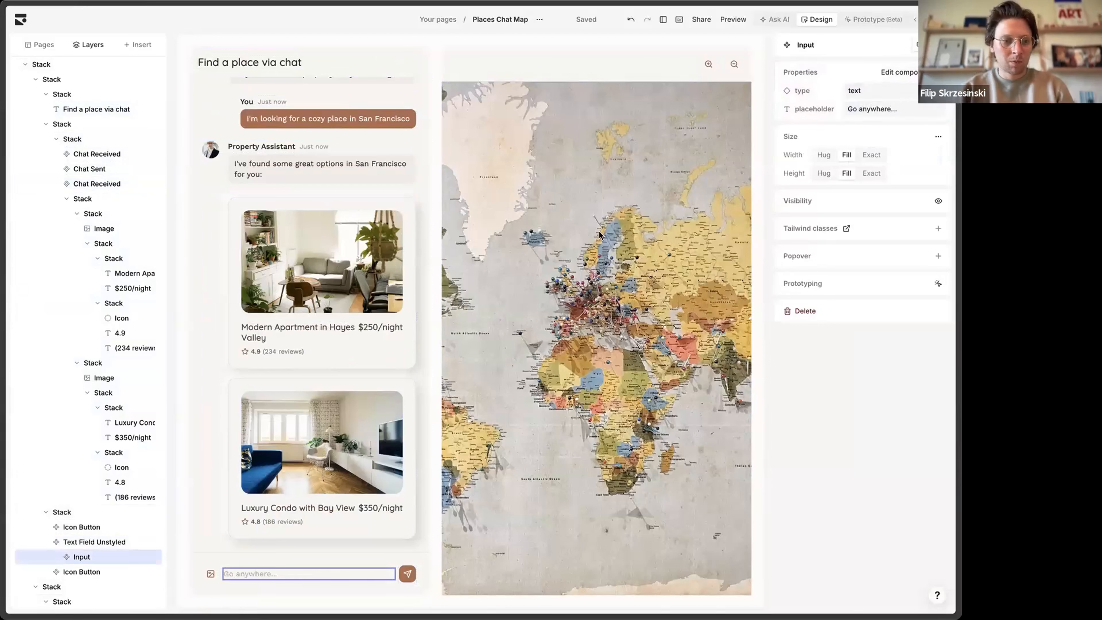
Step: Change the icon of the chat's send button to Map Pin
{"action": "left_click", "coordinate": [209, 575]}
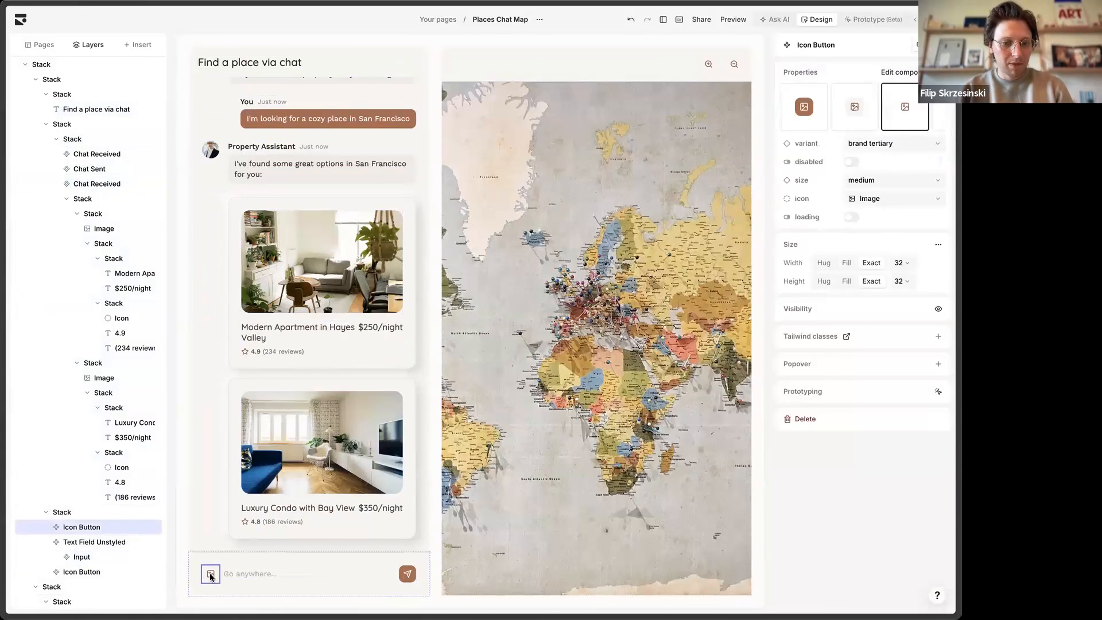
{"action": "left_click", "coordinate": [407, 579]}
{"action": "left_click", "coordinate": [874, 199]}
{"action": "type", "text": "map"}
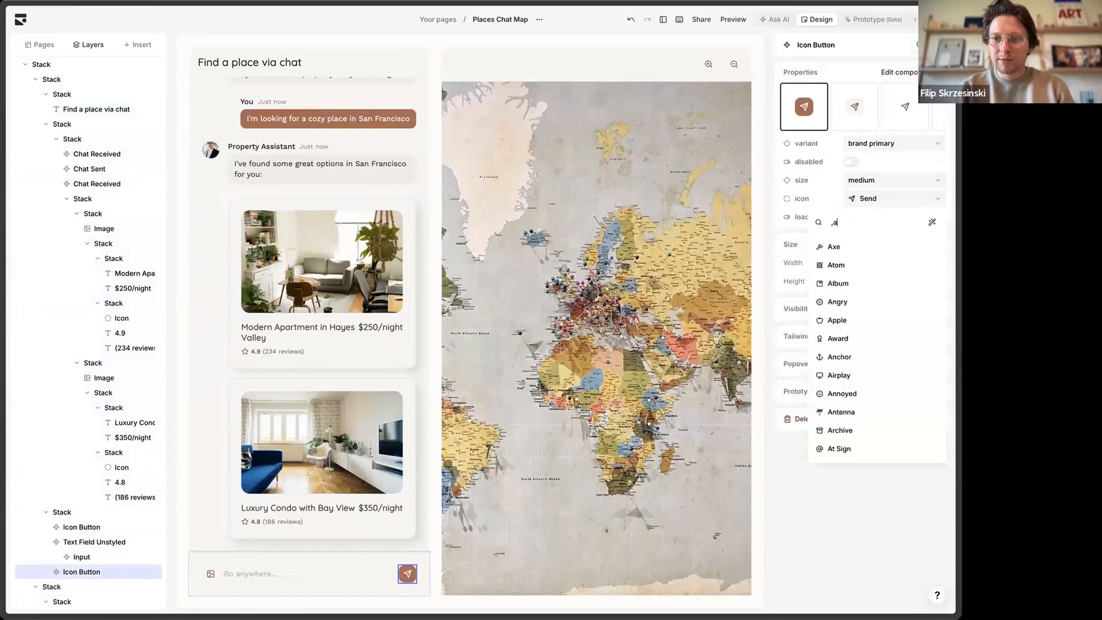
{"action": "key", "text": "Down"}
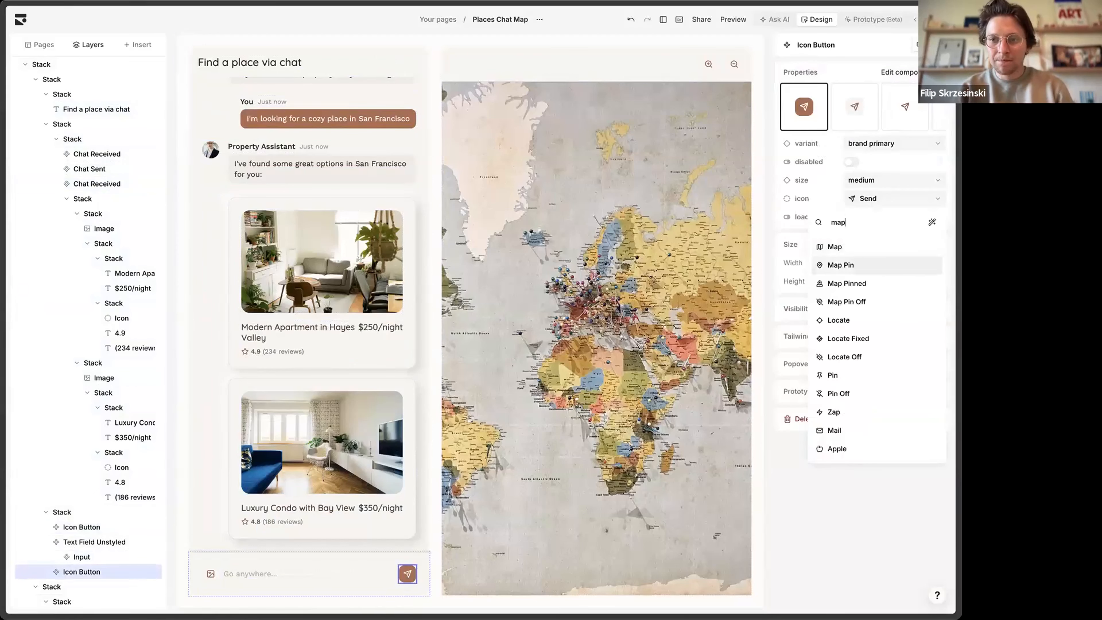
{"action": "key", "text": "Return"}
Step: Detach the two Chat Received instances and the Chat Sent instance from their components
{"action": "scroll", "coordinate": [216, 155], "scroll_direction": "up", "scroll_amount": 1}
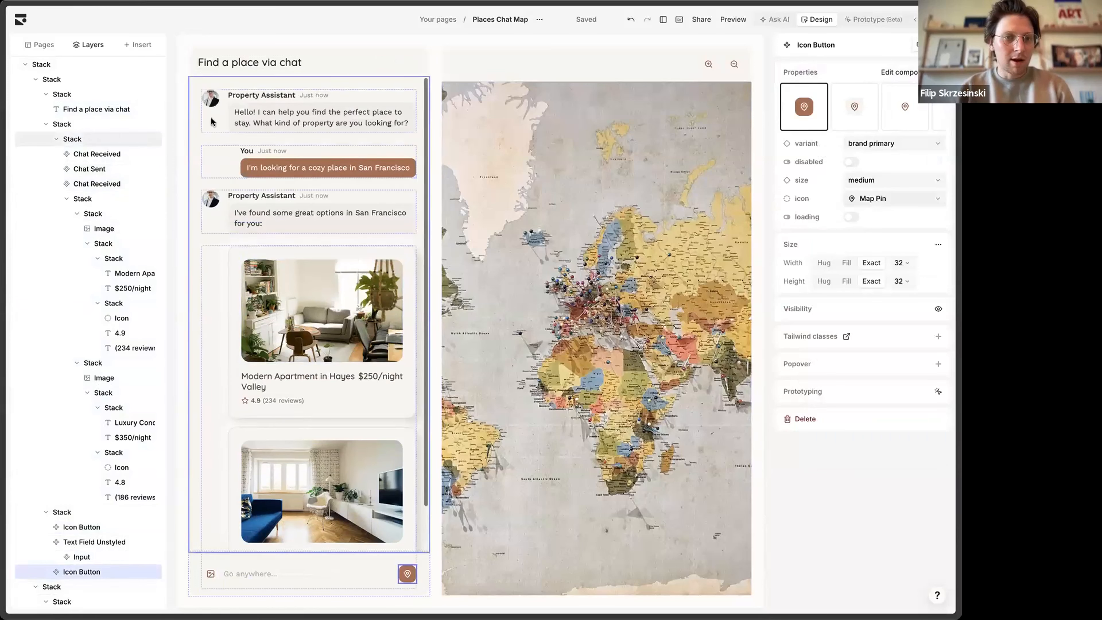
{"action": "left_click", "coordinate": [131, 154]}
{"action": "right_click", "coordinate": [104, 152]}
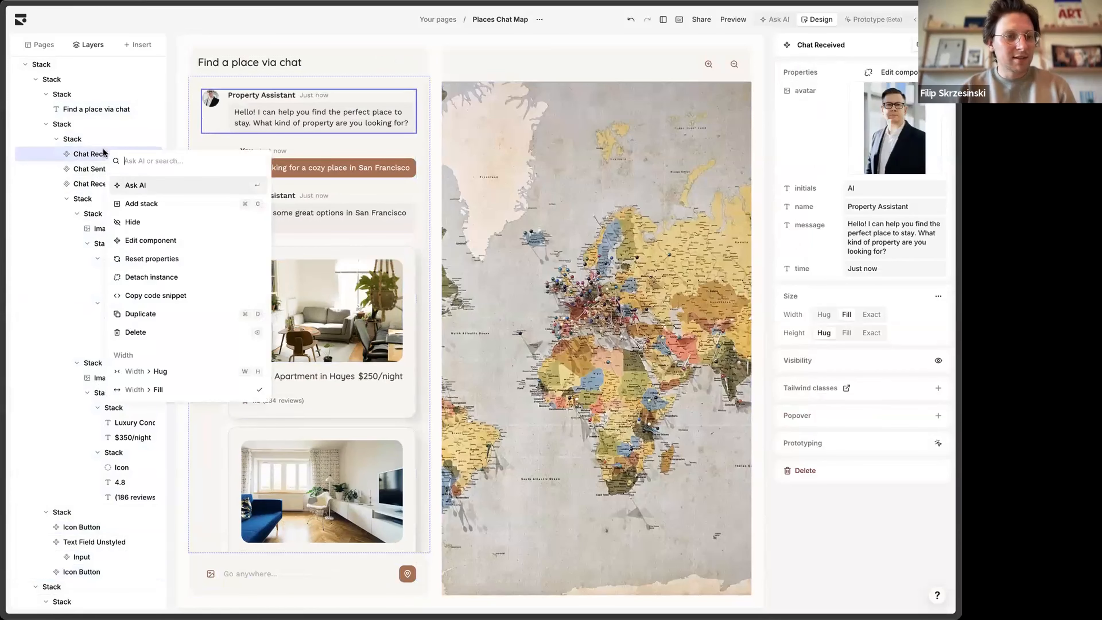
{"action": "left_click", "coordinate": [201, 278]}
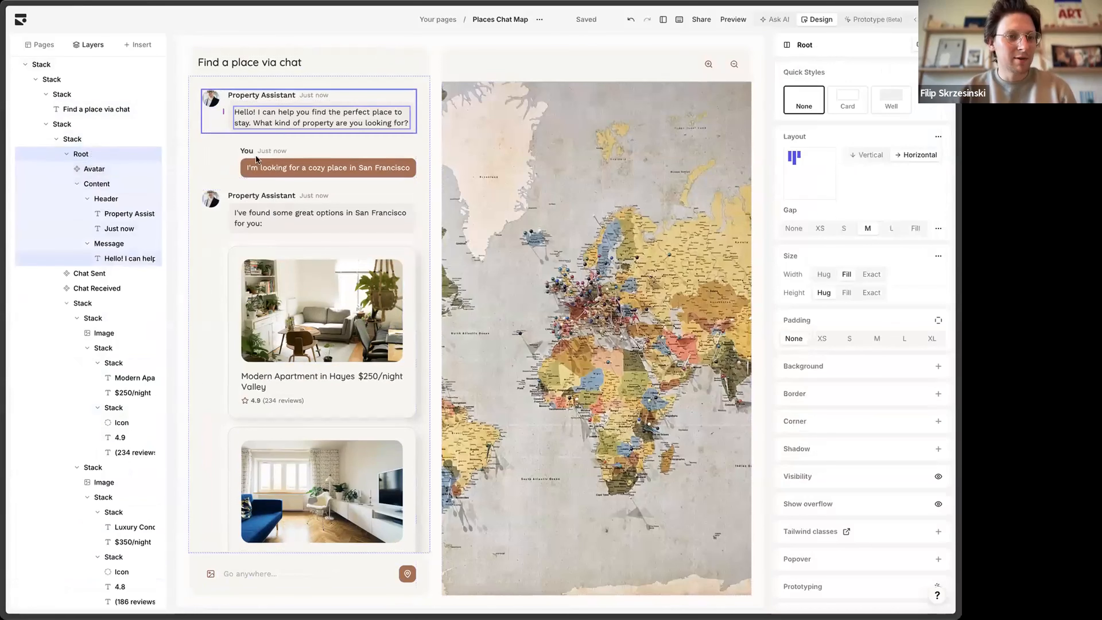
{"action": "left_click", "coordinate": [228, 164]}
{"action": "right_click", "coordinate": [233, 178]}
{"action": "left_click", "coordinate": [272, 290]}
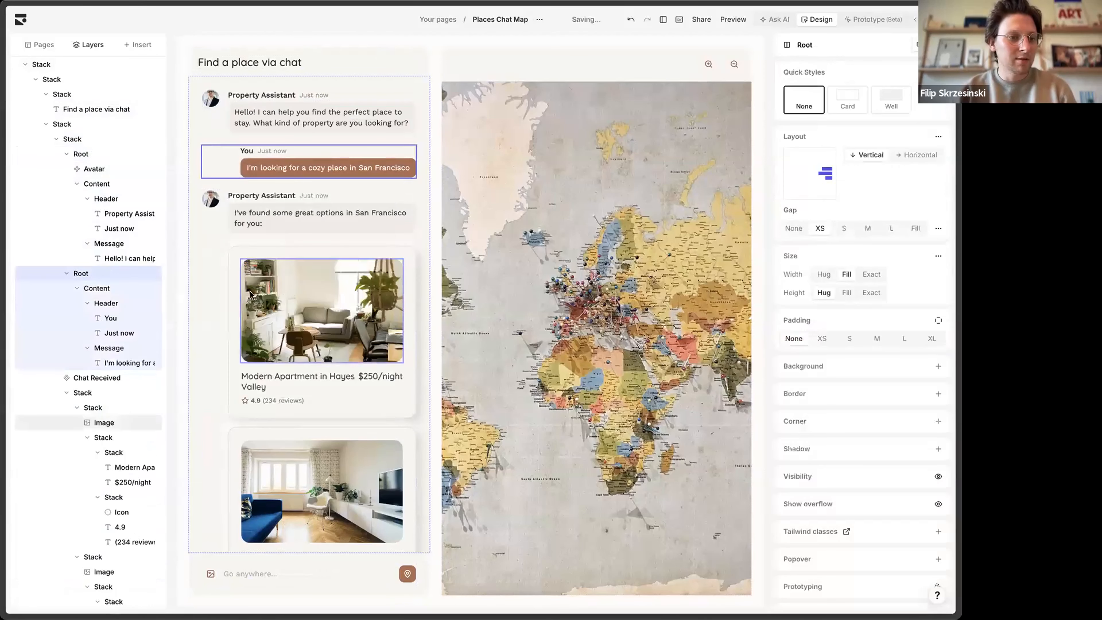
{"action": "left_click", "coordinate": [109, 378]}
{"action": "right_click", "coordinate": [109, 379]}
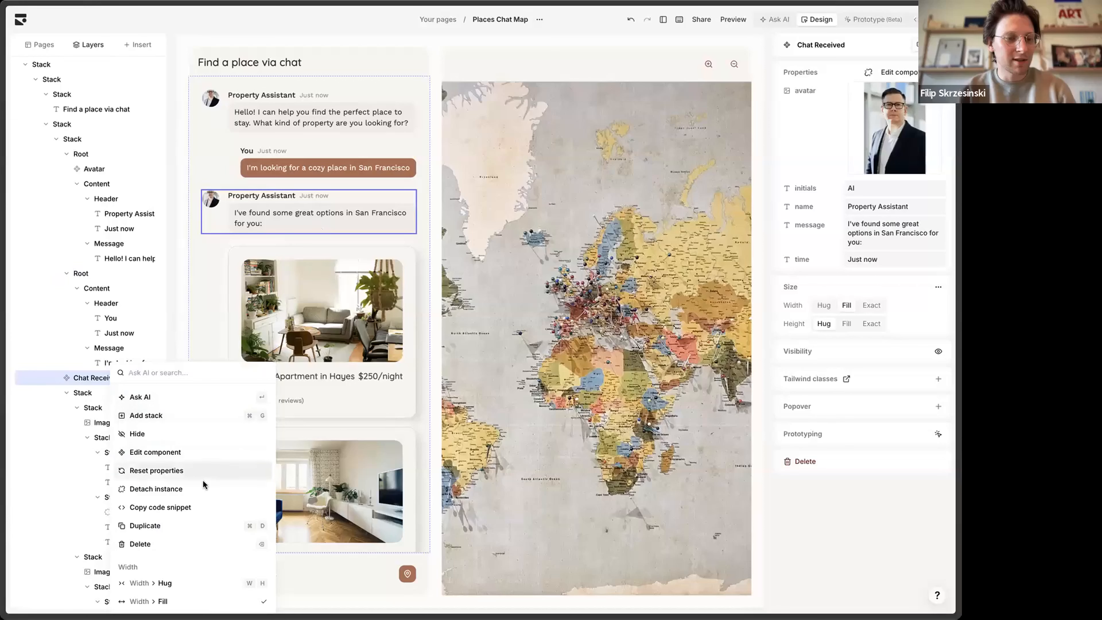
{"action": "left_click", "coordinate": [199, 488]}
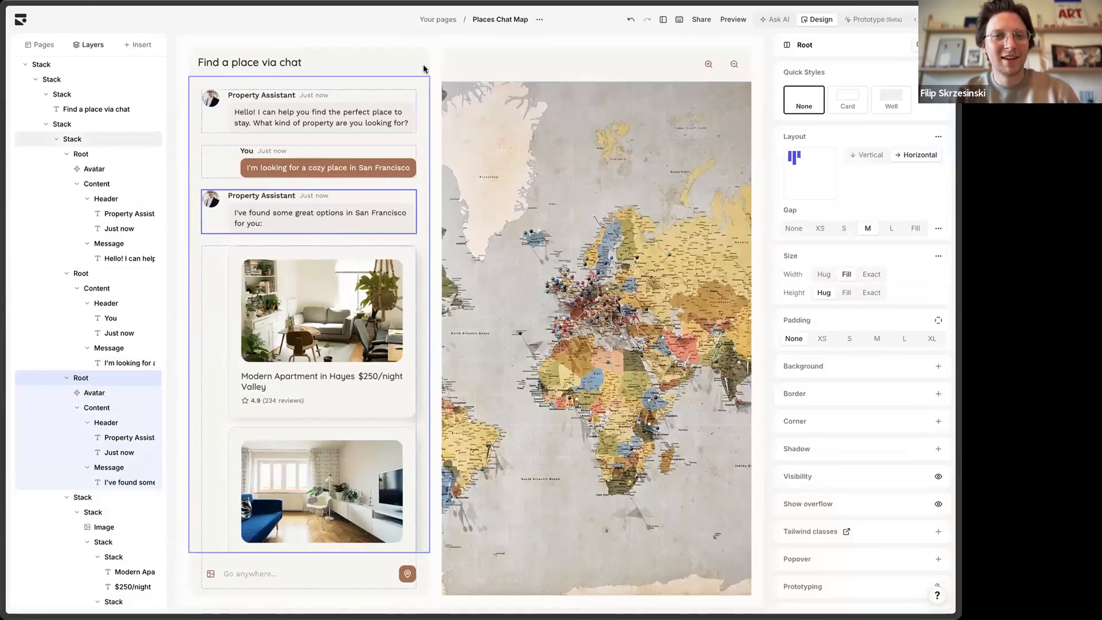
Step: Set the outermost page stack's padding to L and the gap between its two columns to M
{"action": "left_click", "coordinate": [432, 86]}
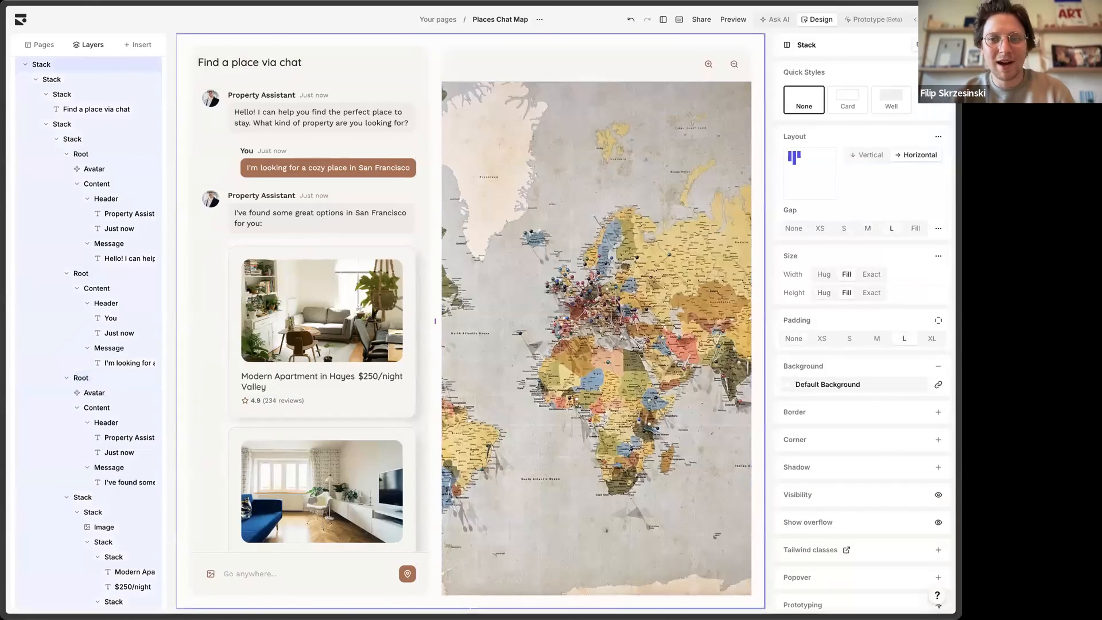
{"action": "left_click", "coordinate": [876, 338]}
{"action": "left_click", "coordinate": [909, 338]}
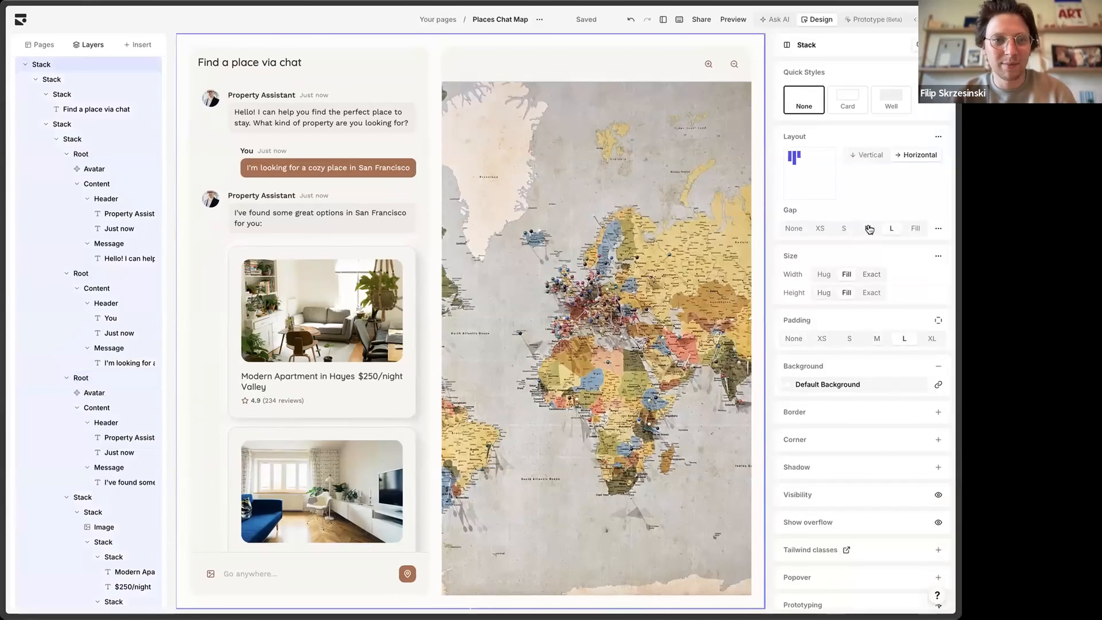
{"action": "left_click", "coordinate": [868, 228]}
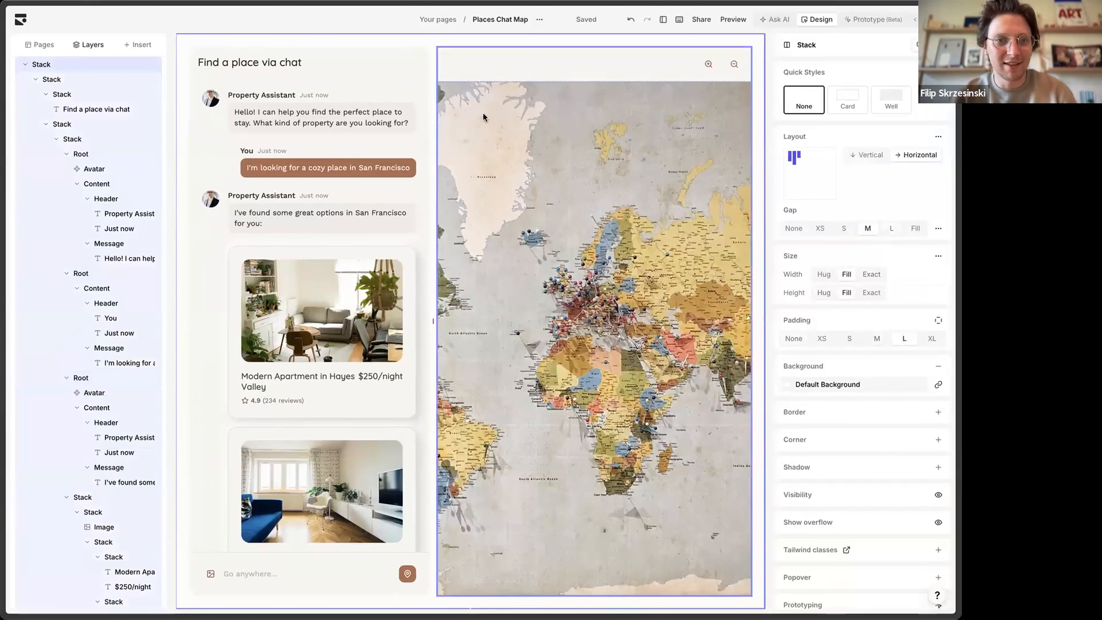
Step: Delete the second listing card, Luxury Condo with Bay View, from the chat
{"action": "left_click", "coordinate": [213, 116]}
{"action": "left_click", "coordinate": [316, 182]}
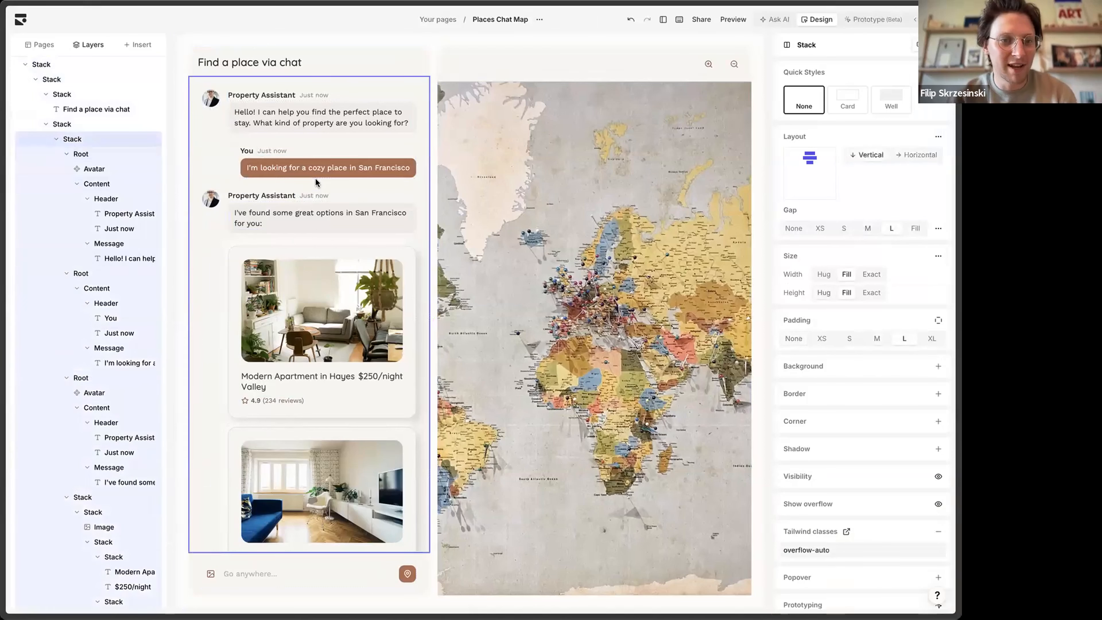
{"action": "left_click", "coordinate": [261, 414]}
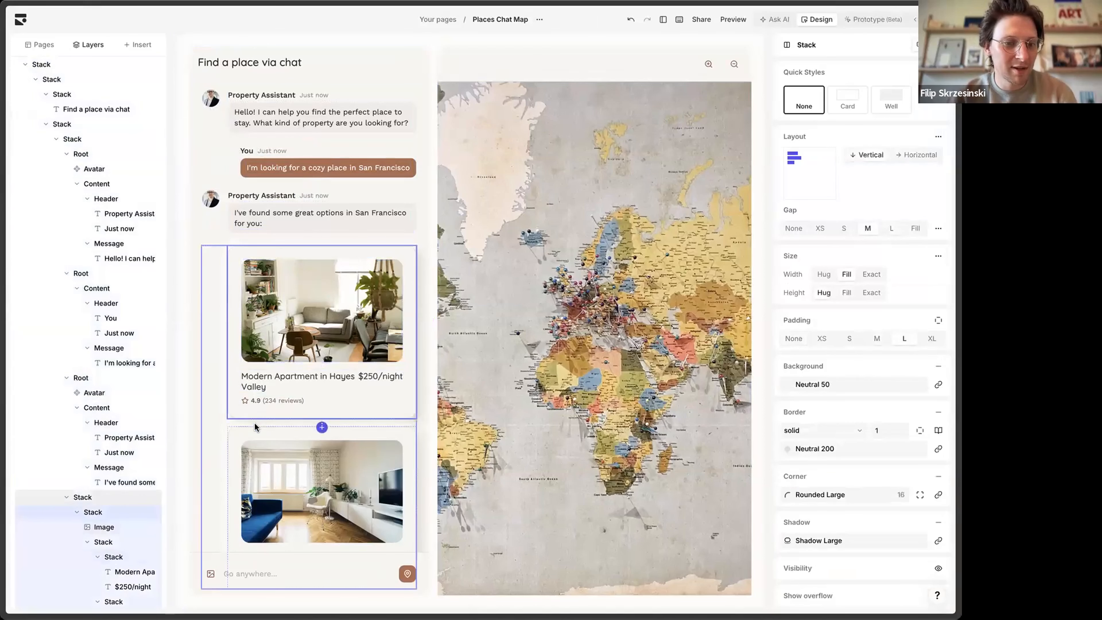
{"action": "left_click", "coordinate": [253, 435]}
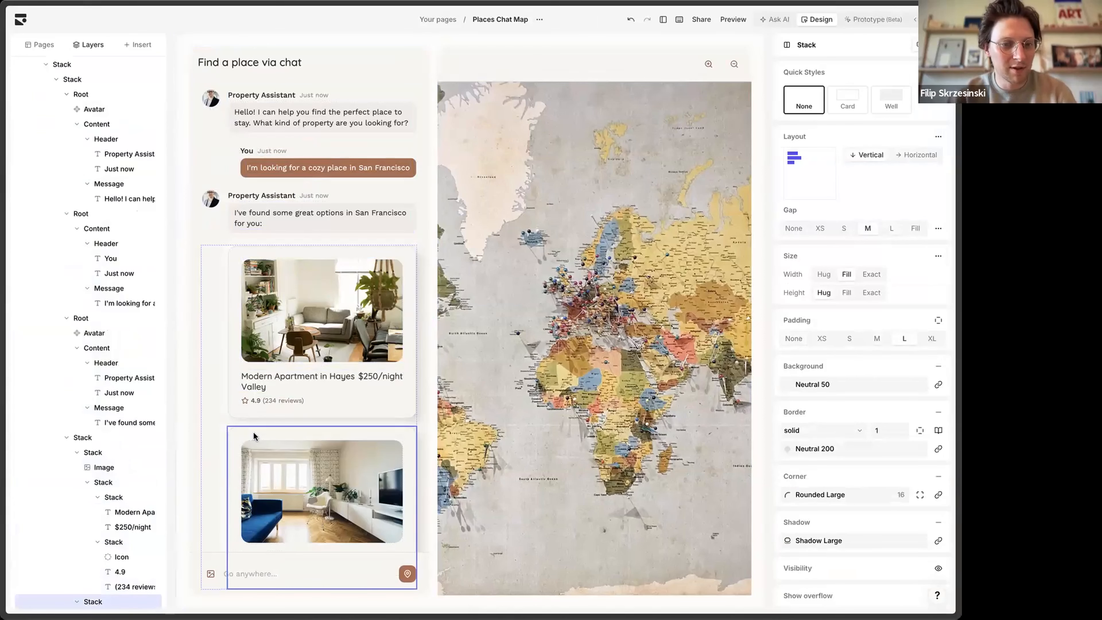
{"action": "key", "text": "Delete"}
Step: Wrap the avatar and content of the last Property Assistant message in a new stack, and select the listing card's outer stack
{"action": "left_click", "coordinate": [223, 220]}
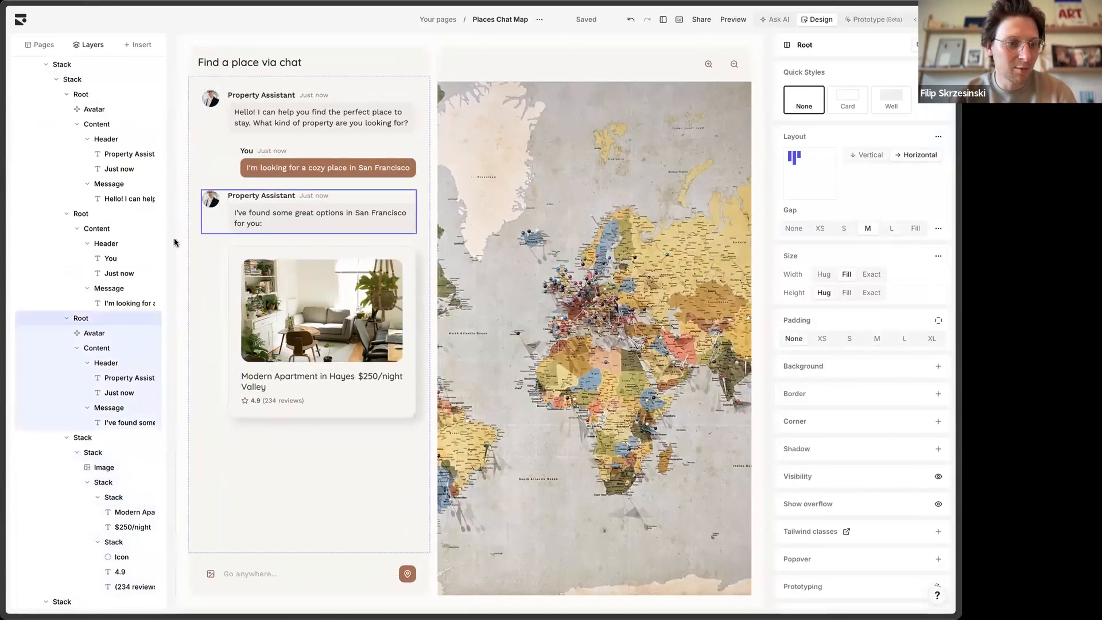
{"action": "left_click", "coordinate": [104, 333]}
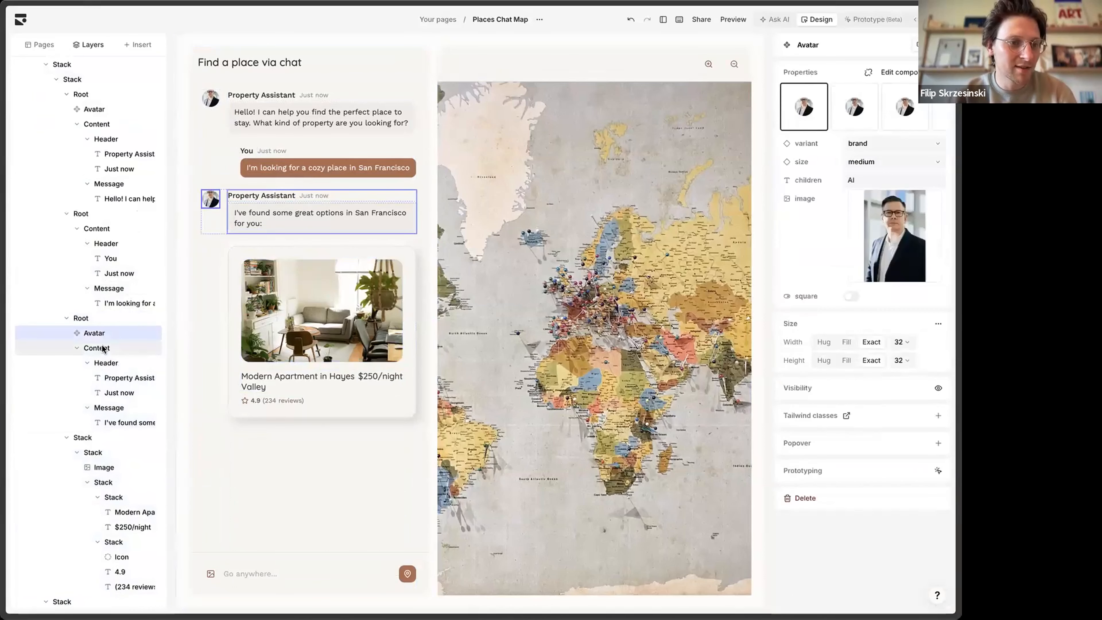
{"action": "left_click", "coordinate": [103, 348], "text": "shift"}
{"action": "key", "text": "super+g"}
{"action": "left_click", "coordinate": [93, 320]}
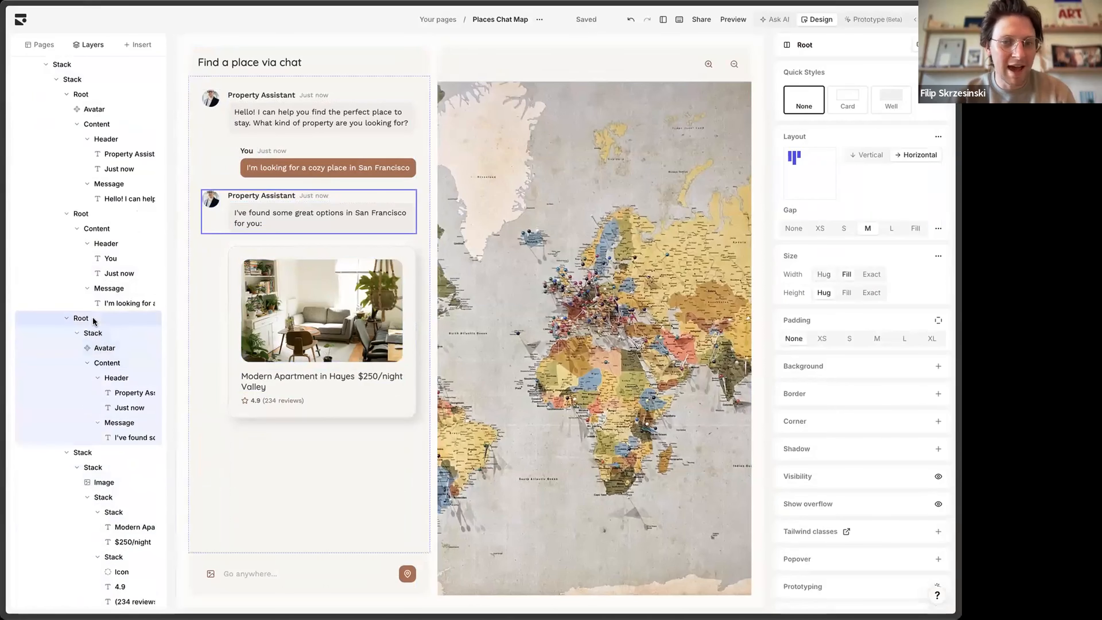
{"action": "left_click", "coordinate": [106, 452]}
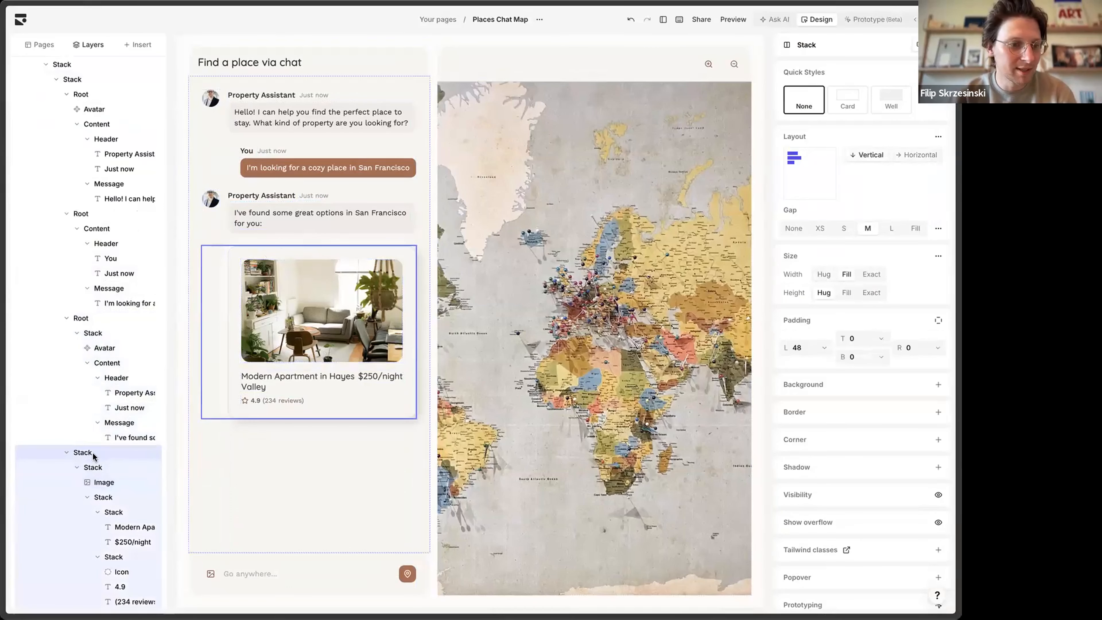
Step: Nest the listing card's outer stack inside the last Property Assistant message's root, below its avatar-and-content stack, and select the card
{"action": "left_click_drag", "start_coordinate": [92, 452], "coordinate": [104, 330]}
{"action": "key", "text": "super+z"}
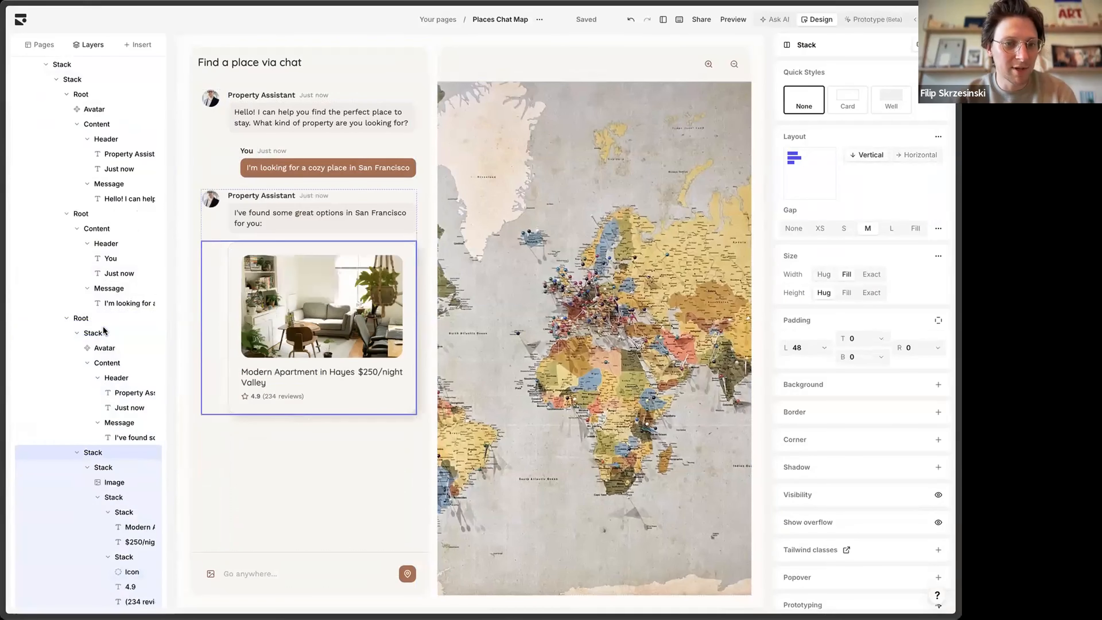
{"action": "left_click", "coordinate": [224, 237]}
{"action": "left_click", "coordinate": [244, 261]}
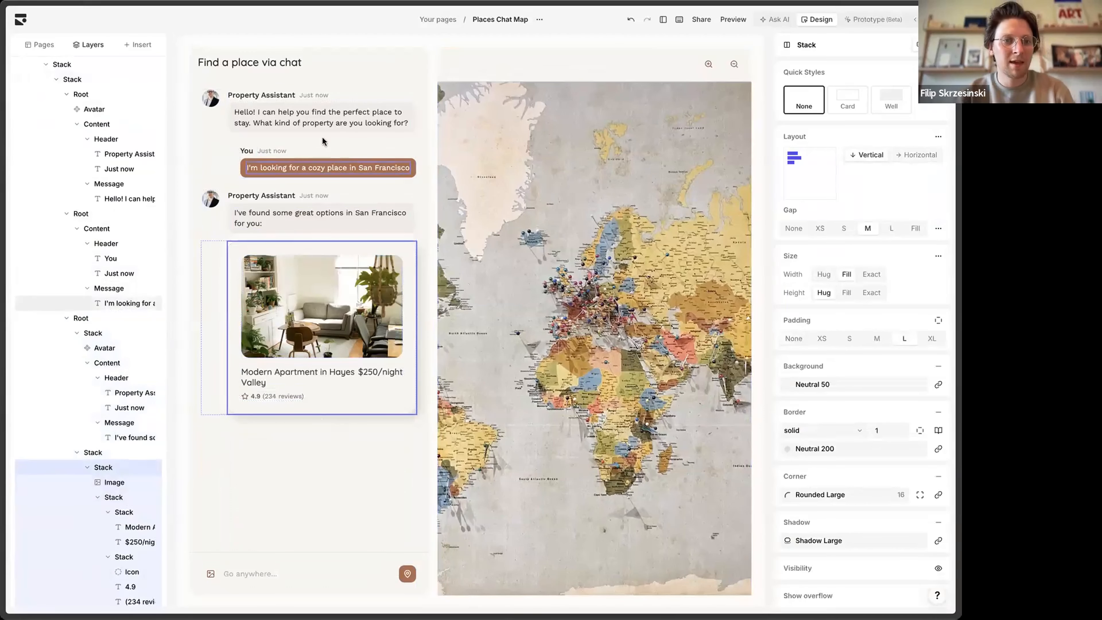
Step: Rename the sender in both Property Assistant message headers to Airbnb
{"action": "double_click", "coordinate": [262, 95]}
{"action": "type", "text": "A"}
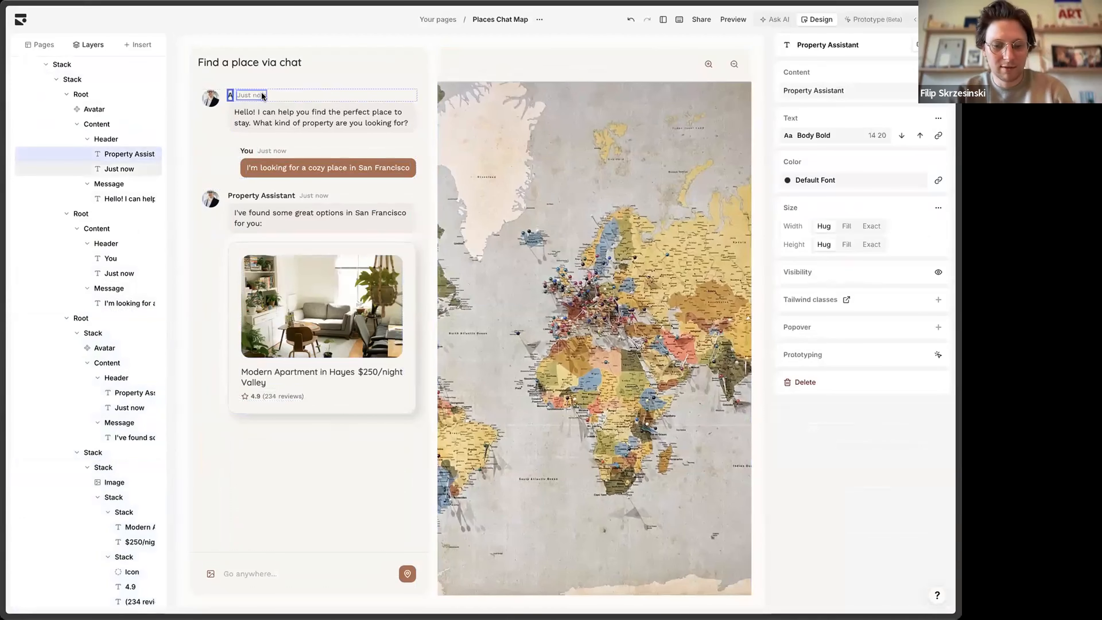
{"action": "type", "text": "irbnb"}
{"action": "double_click", "coordinate": [261, 195]}
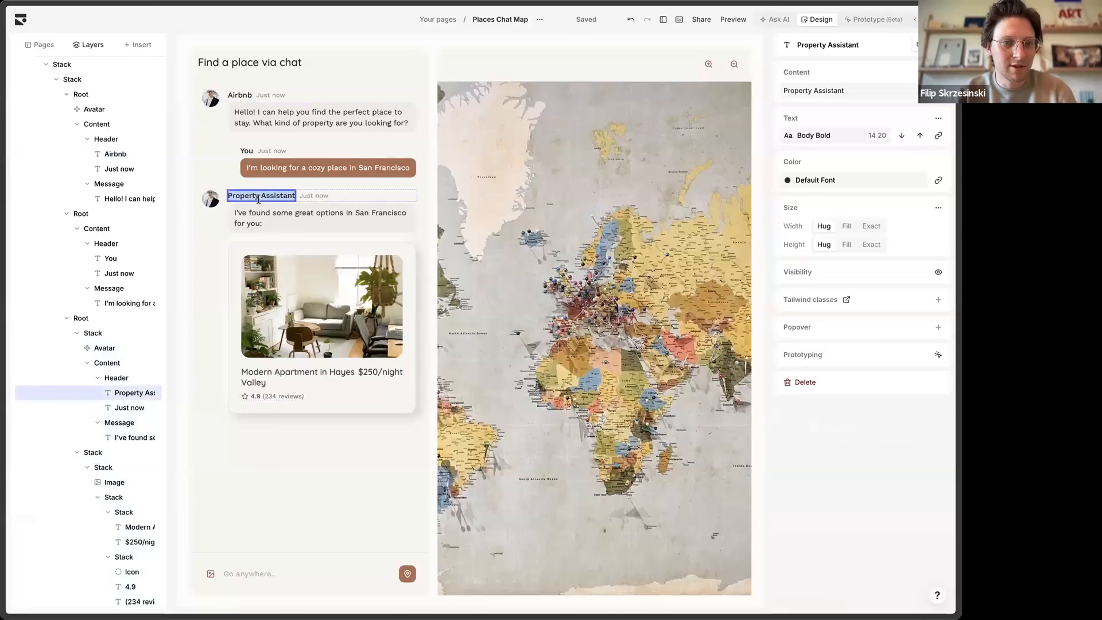
{"action": "type", "text": "Airbnb"}
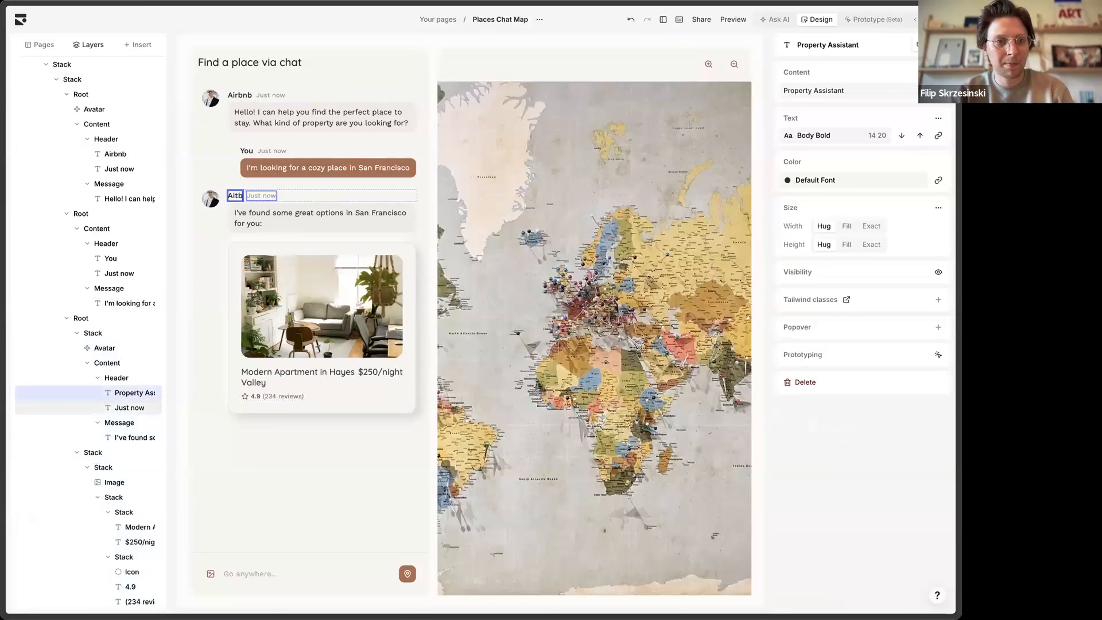
{"action": "key", "text": "BackSpace"}
{"action": "key", "text": "BackSpace"}
{"action": "key", "text": "BackSpace"}
{"action": "key", "text": "BackSpace"}
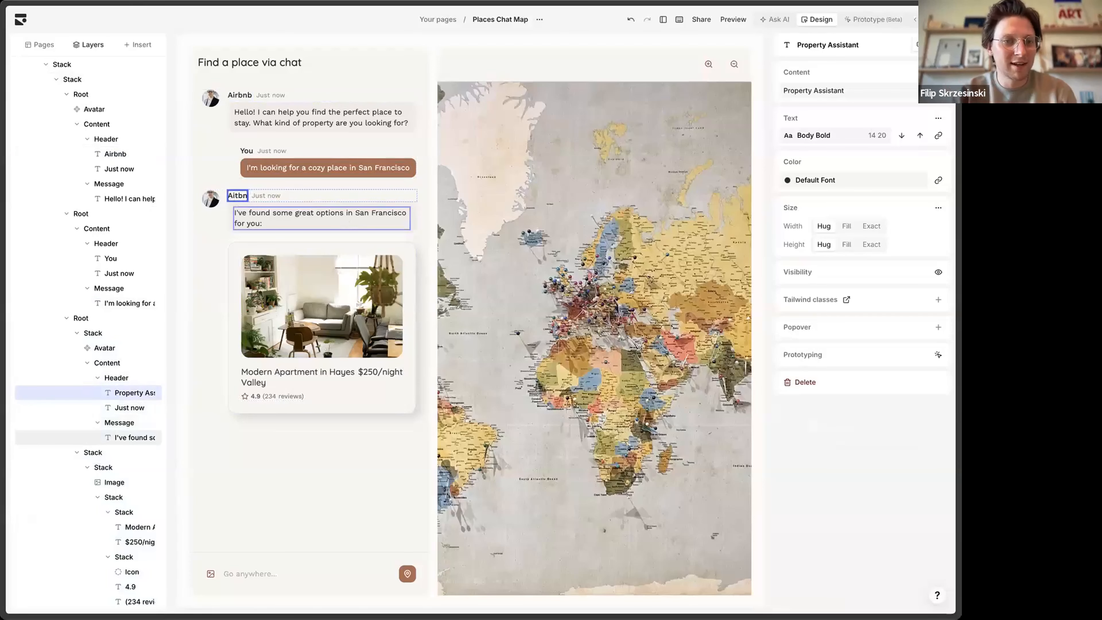
{"action": "type", "text": "rbnb"}
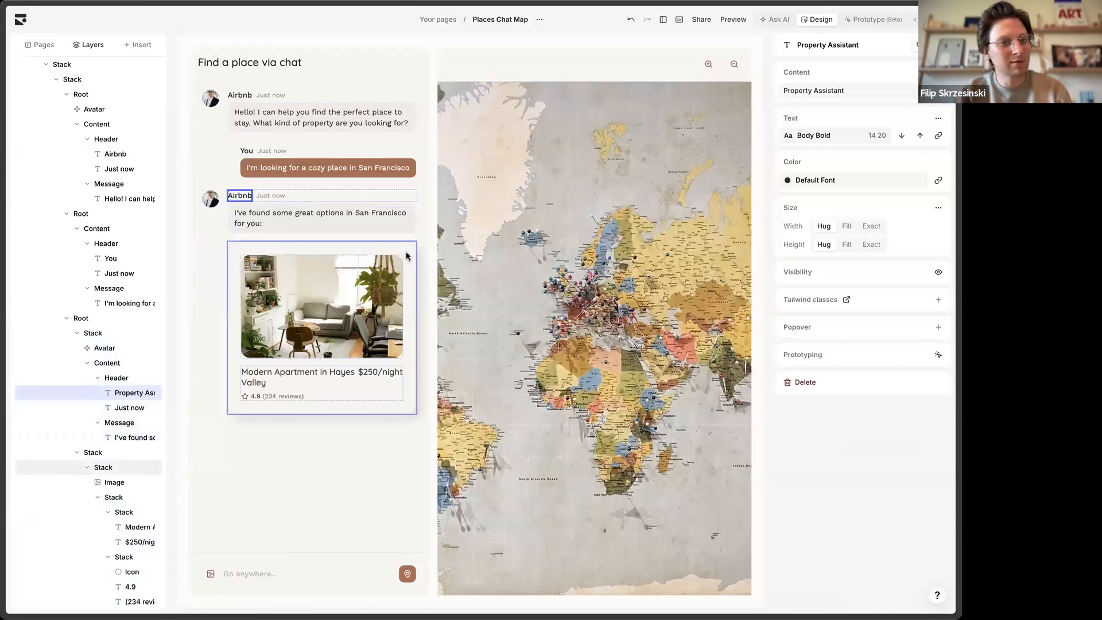
{"action": "left_click", "coordinate": [325, 120]}
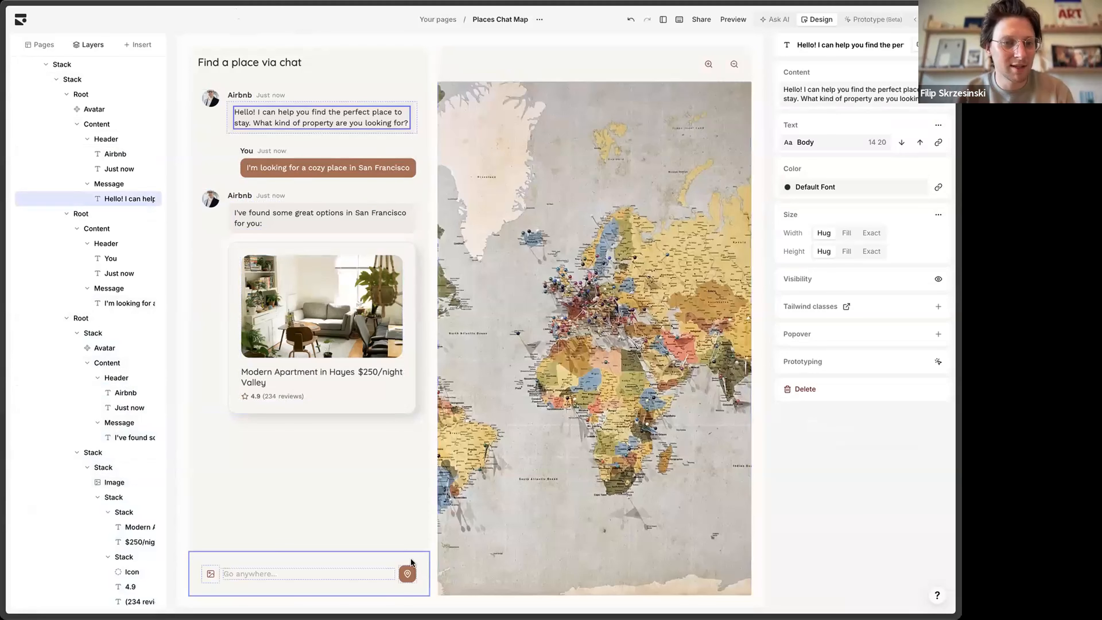
{"action": "left_click", "coordinate": [273, 235]}
{"action": "left_click", "coordinate": [262, 238]}
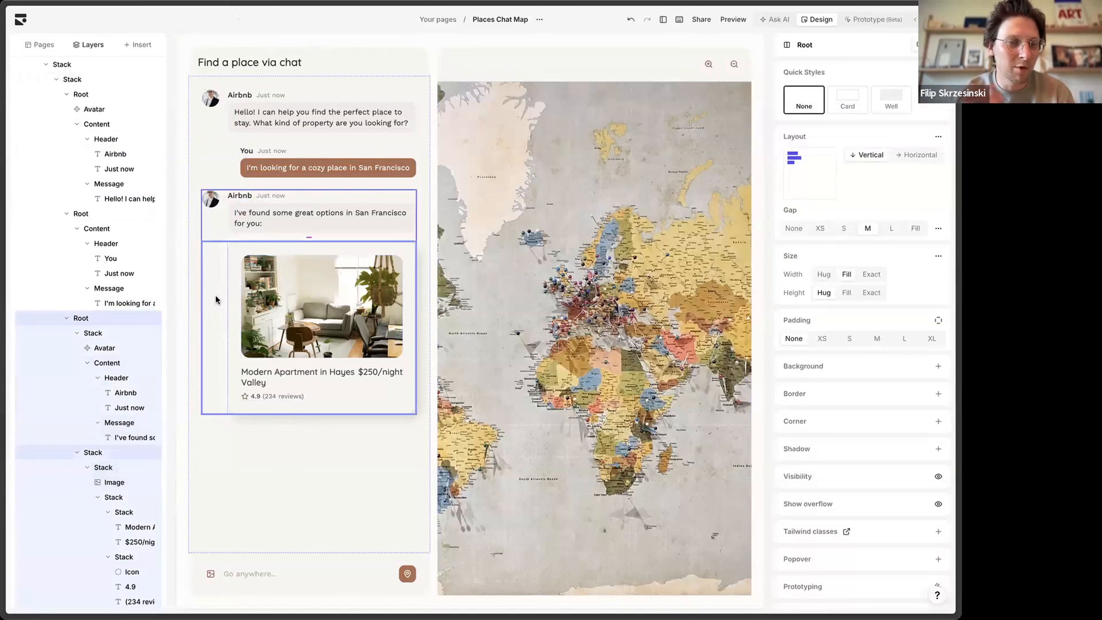
Step: Set the background of the sent message bubble, I'm looking for a cozy place in San Francisco, to Neutral 900
{"action": "left_click", "coordinate": [218, 162]}
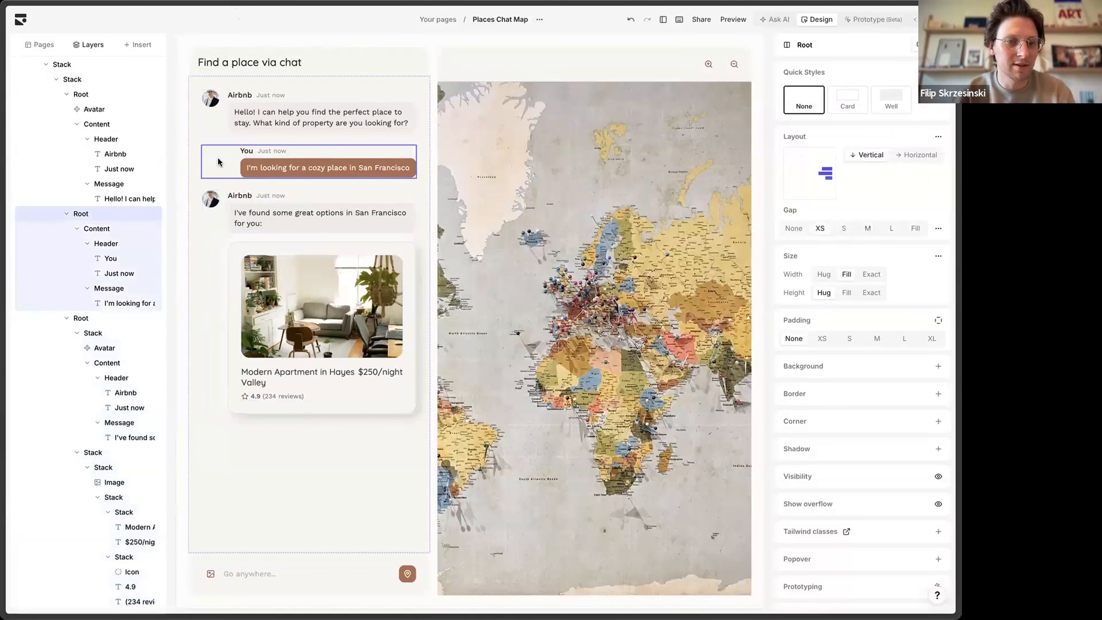
{"action": "left_click", "coordinate": [411, 165]}
{"action": "left_click", "coordinate": [411, 165]}
{"action": "left_click", "coordinate": [824, 422]}
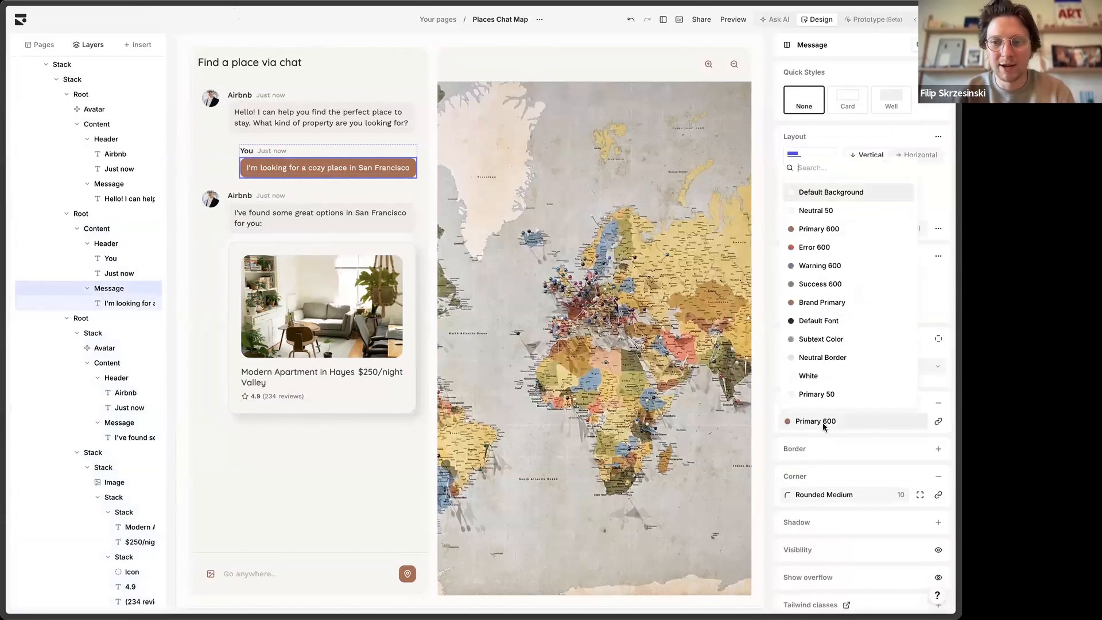
{"action": "scroll", "coordinate": [835, 320], "scroll_direction": "down", "scroll_amount": 10}
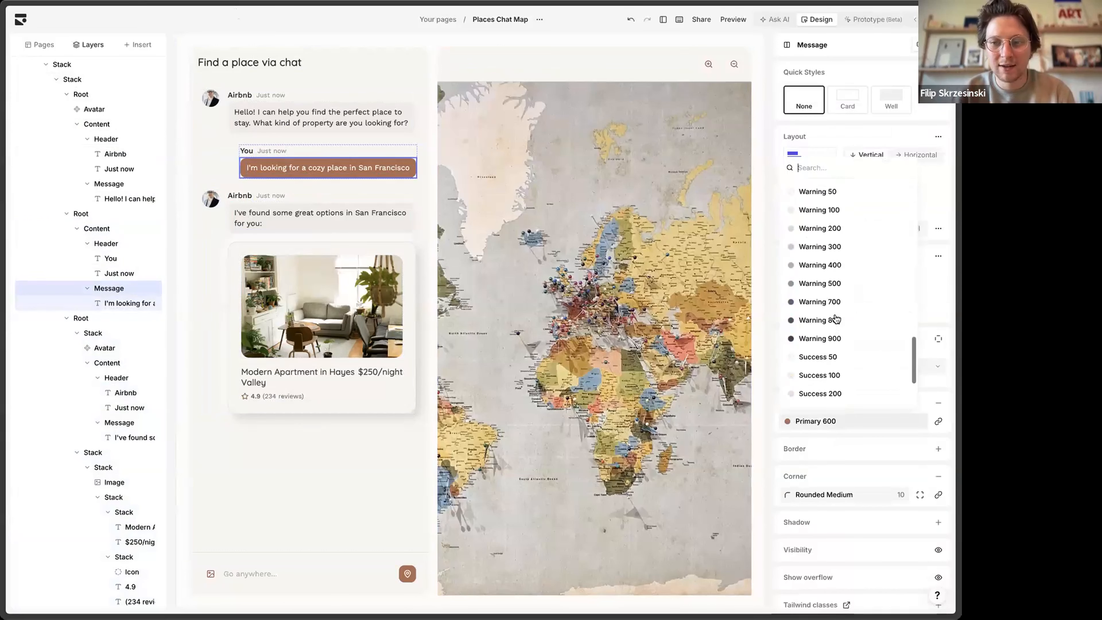
{"action": "scroll", "coordinate": [835, 320], "scroll_direction": "up", "scroll_amount": 5}
{"action": "scroll", "coordinate": [835, 320], "scroll_direction": "down", "scroll_amount": 4}
{"action": "scroll", "coordinate": [835, 319], "scroll_direction": "up", "scroll_amount": 10}
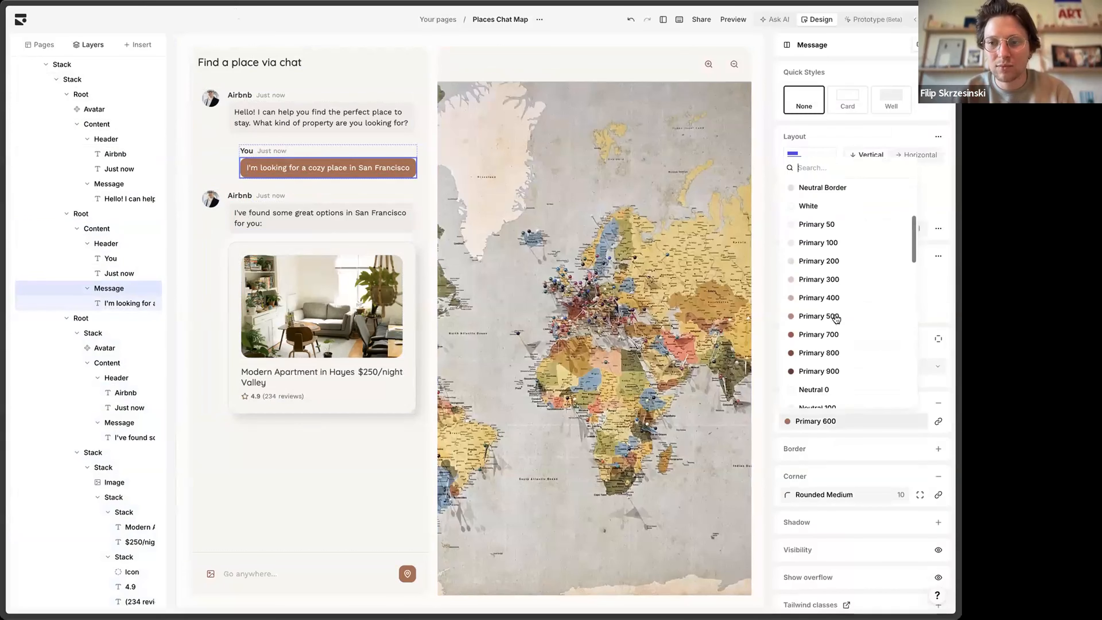
{"action": "scroll", "coordinate": [836, 319], "scroll_direction": "down", "scroll_amount": 5}
{"action": "left_click", "coordinate": [842, 339]}
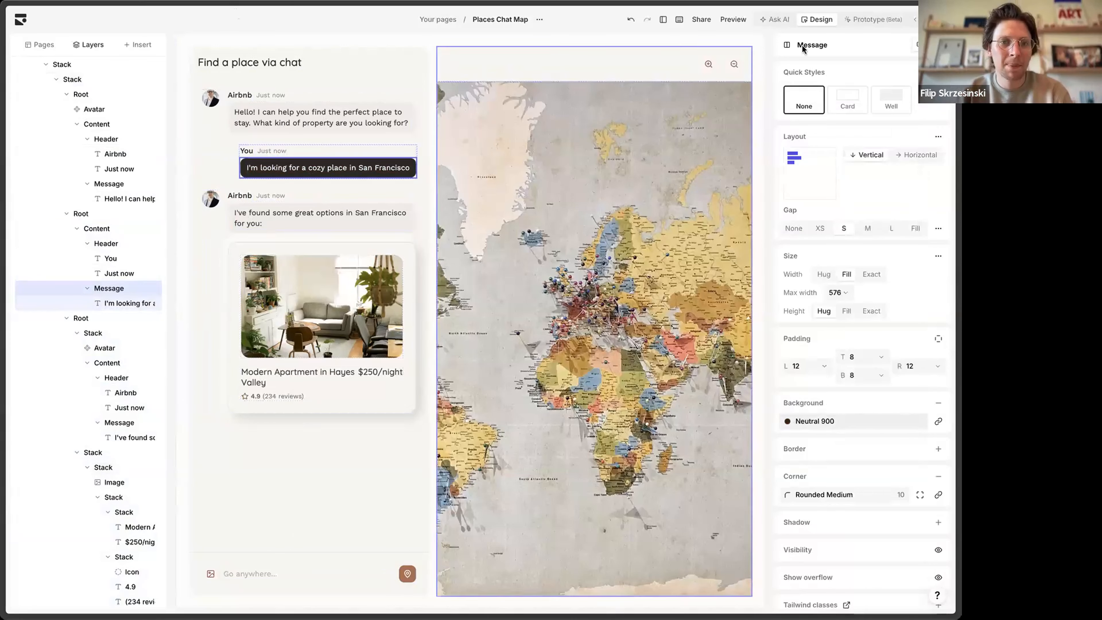
{"action": "left_click", "coordinate": [769, 73]}
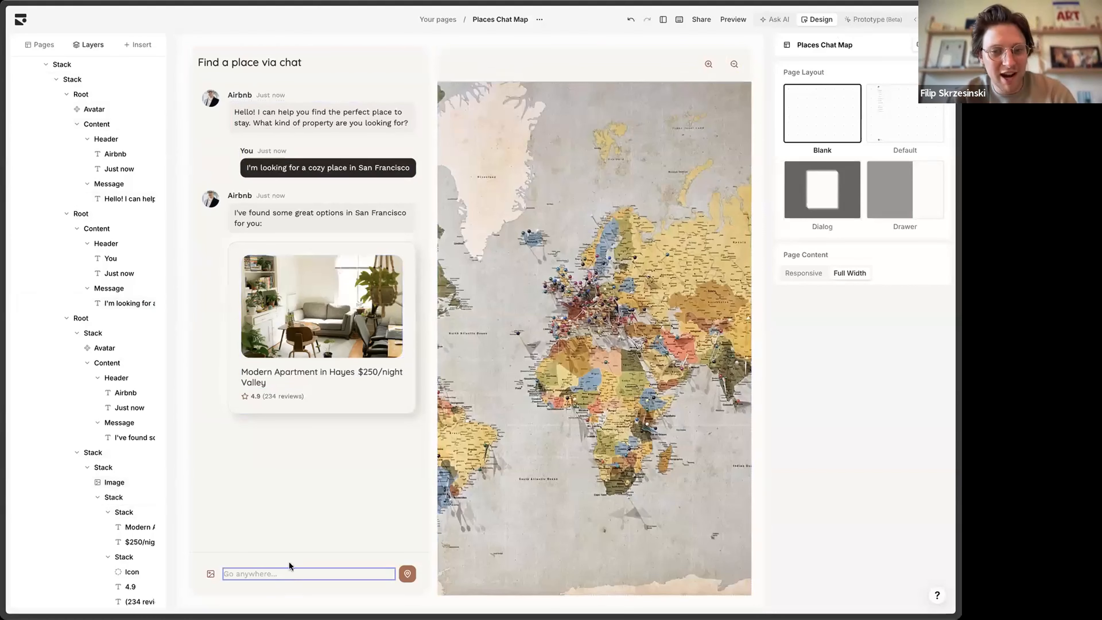
Step: Delete the world map image from the stack in the map column
{"action": "left_click", "coordinate": [692, 168]}
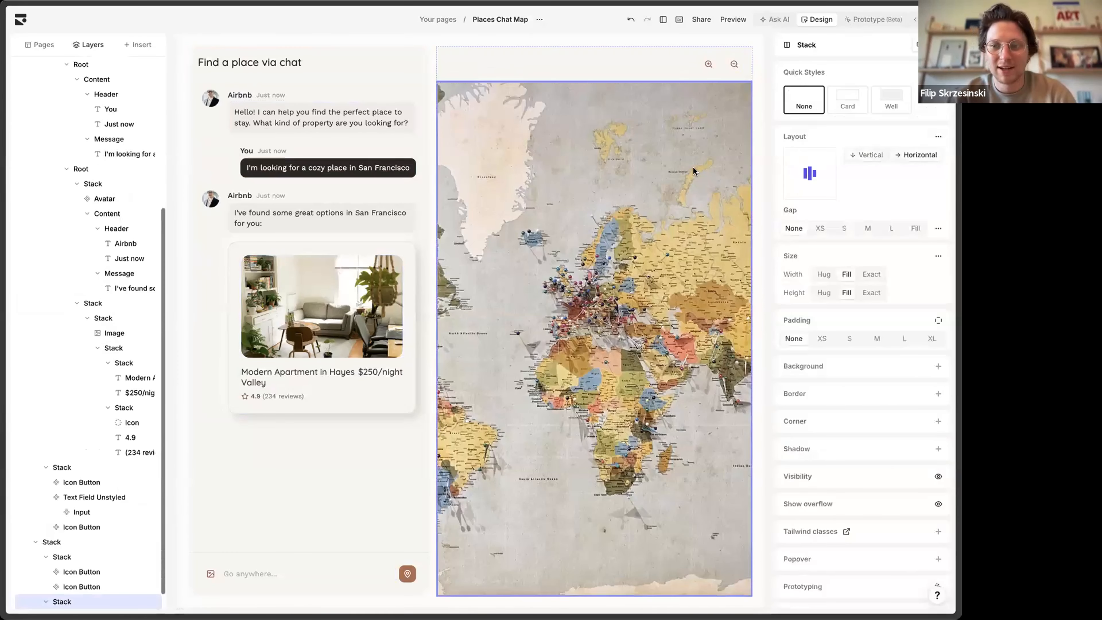
{"action": "left_click", "coordinate": [693, 168]}
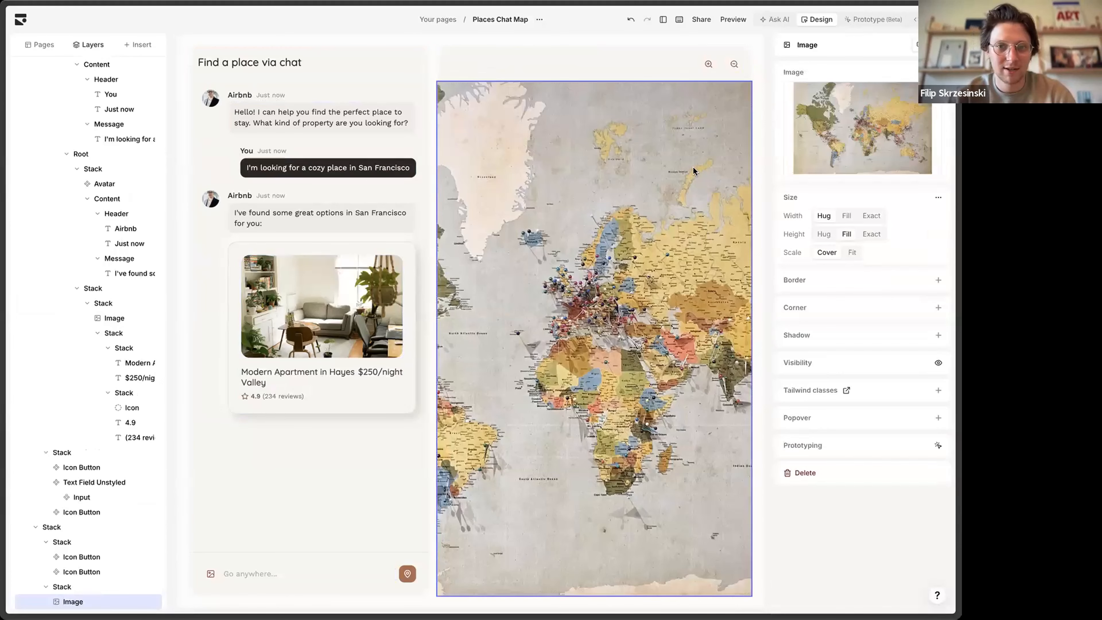
{"action": "key", "text": "Delete"}
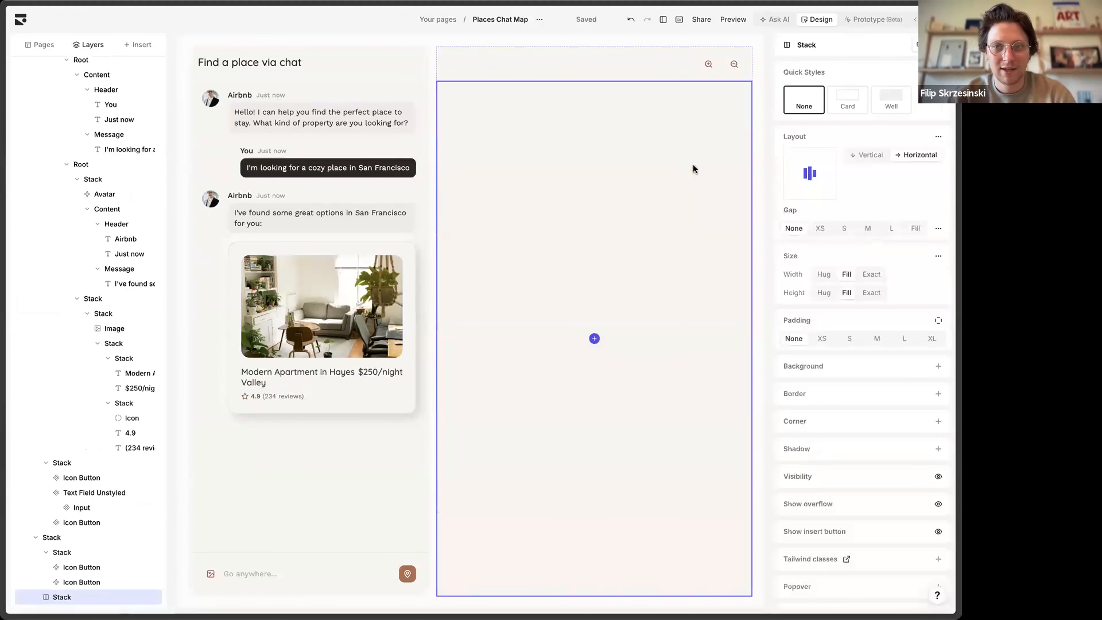
{"action": "left_click", "coordinate": [769, 112]}
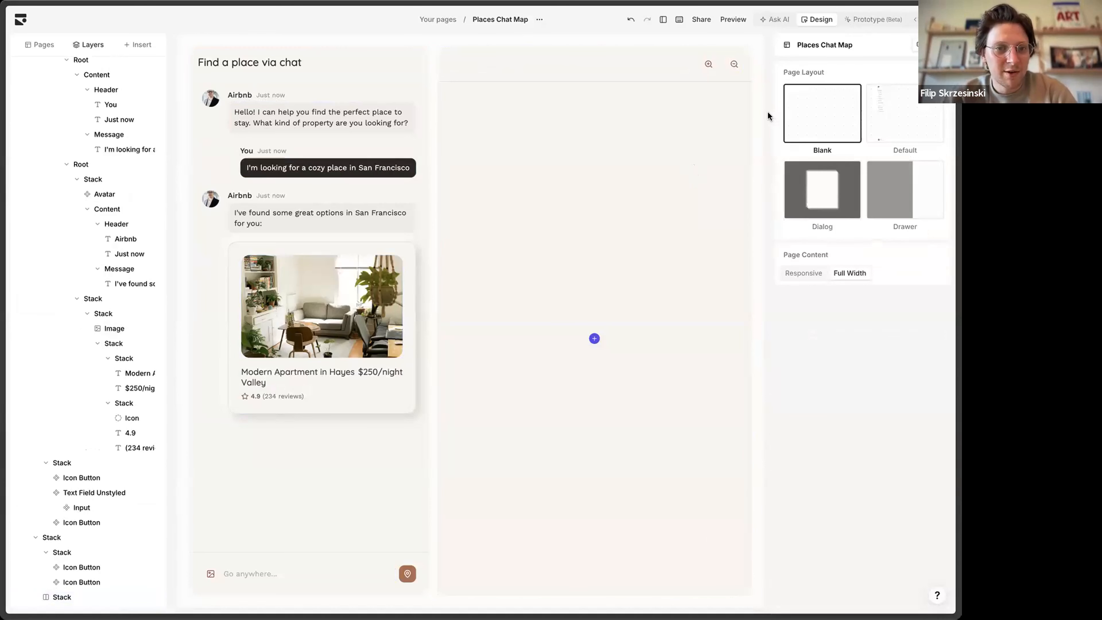
{"action": "left_click", "coordinate": [374, 212]}
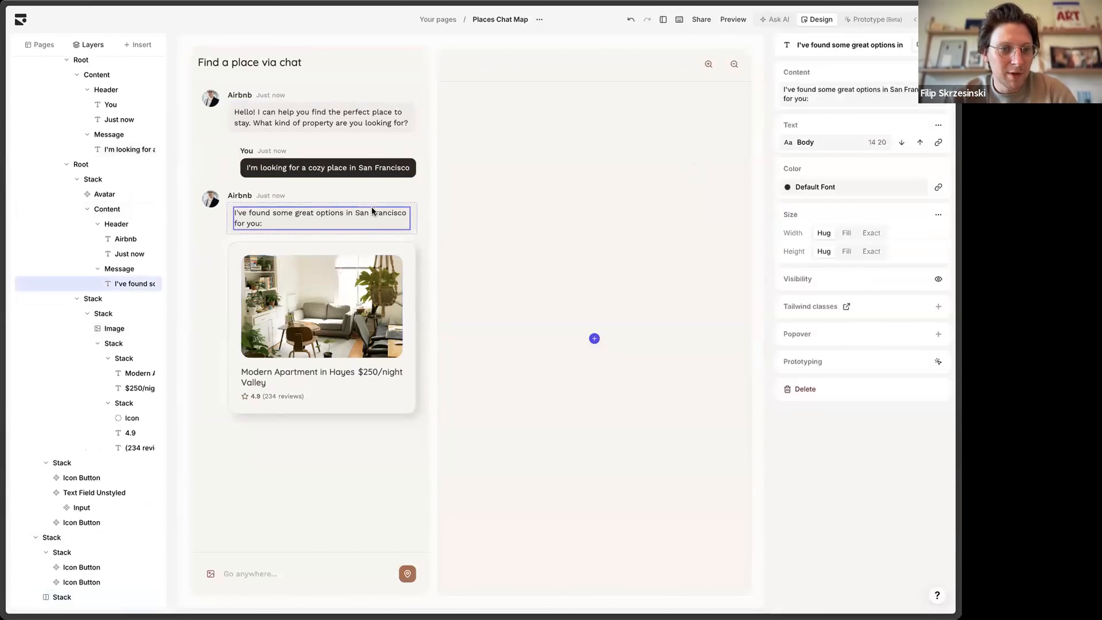
{"action": "left_click", "coordinate": [279, 198]}
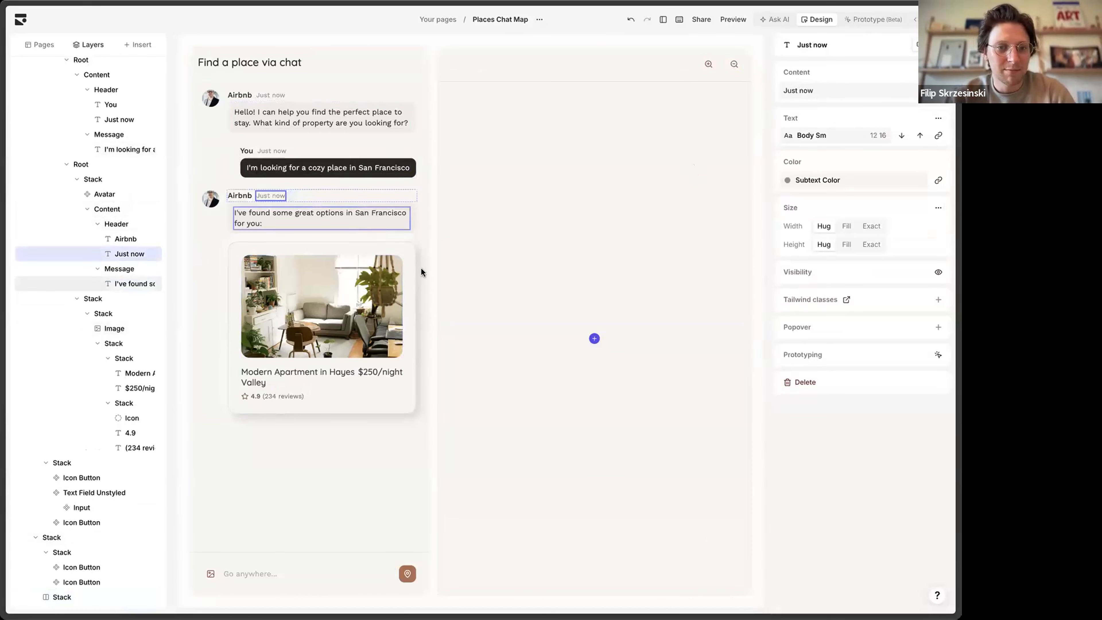
{"action": "key", "text": "Escape"}
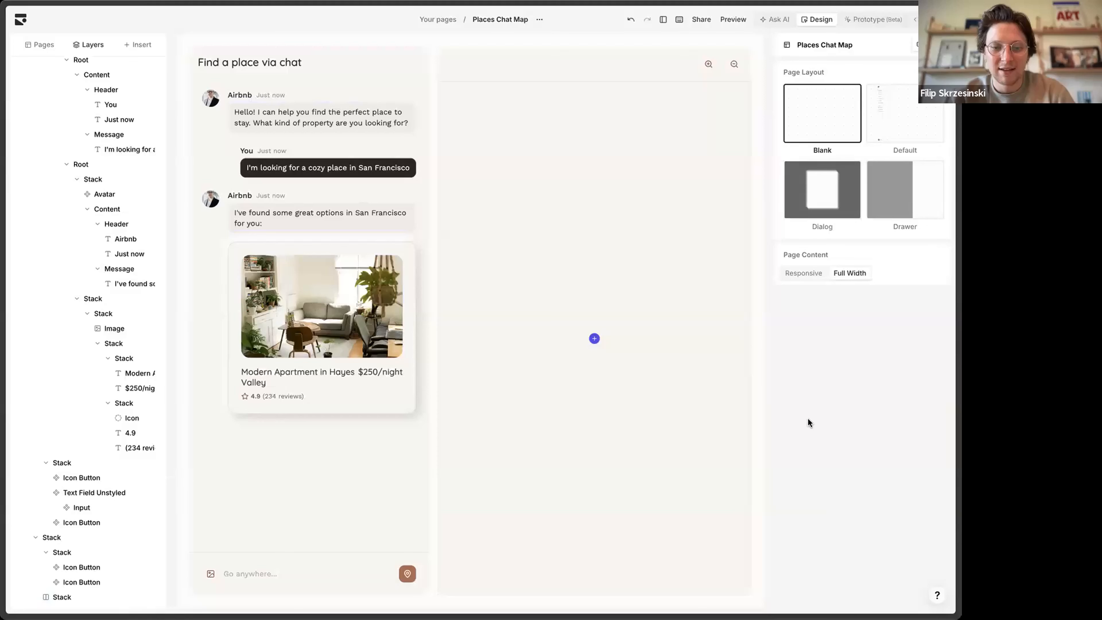
Step: Hide the overflow of the map column's outer stack
{"action": "left_click", "coordinate": [728, 489]}
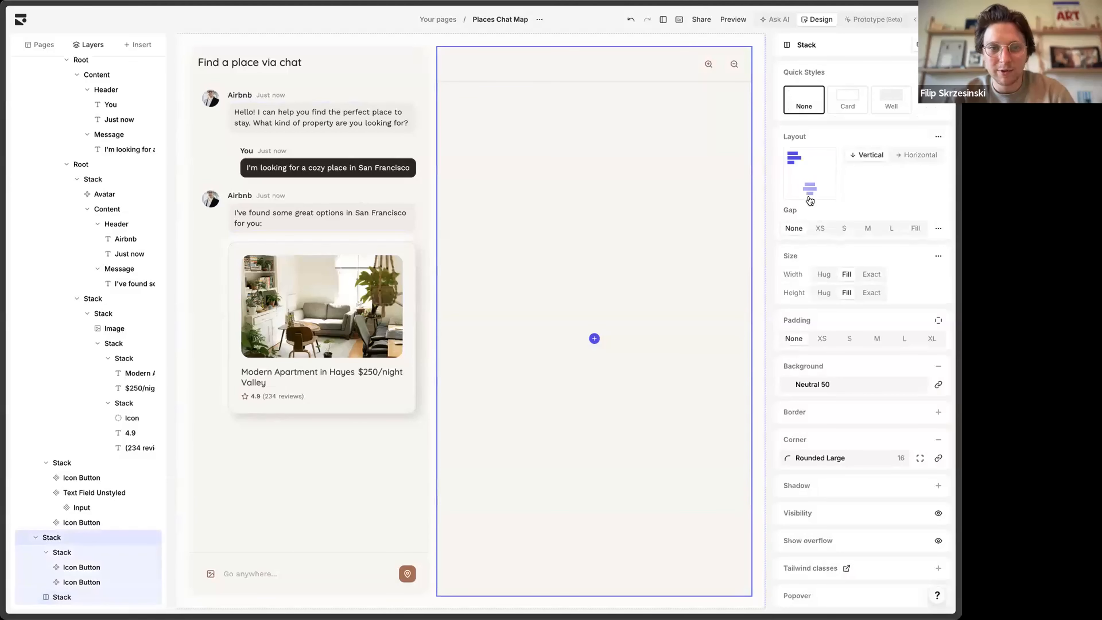
{"action": "left_click", "coordinate": [811, 540]}
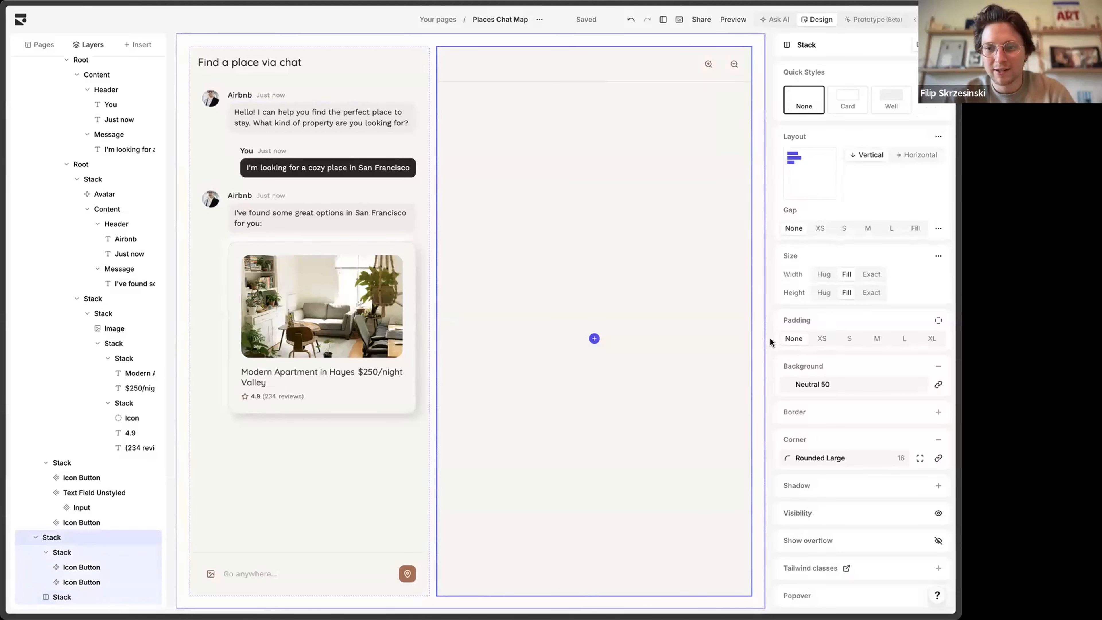
{"action": "left_click", "coordinate": [771, 343]}
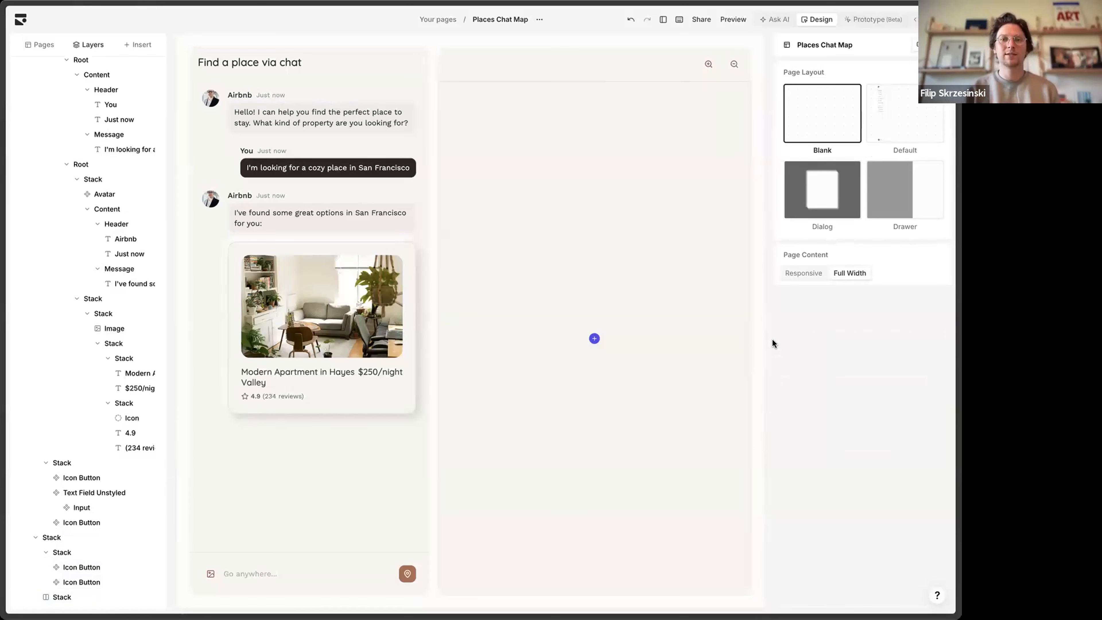
Step: Preview the page, try the chat input with sample text, clear it, and return to the design view
{"action": "left_click", "coordinate": [421, 66]}
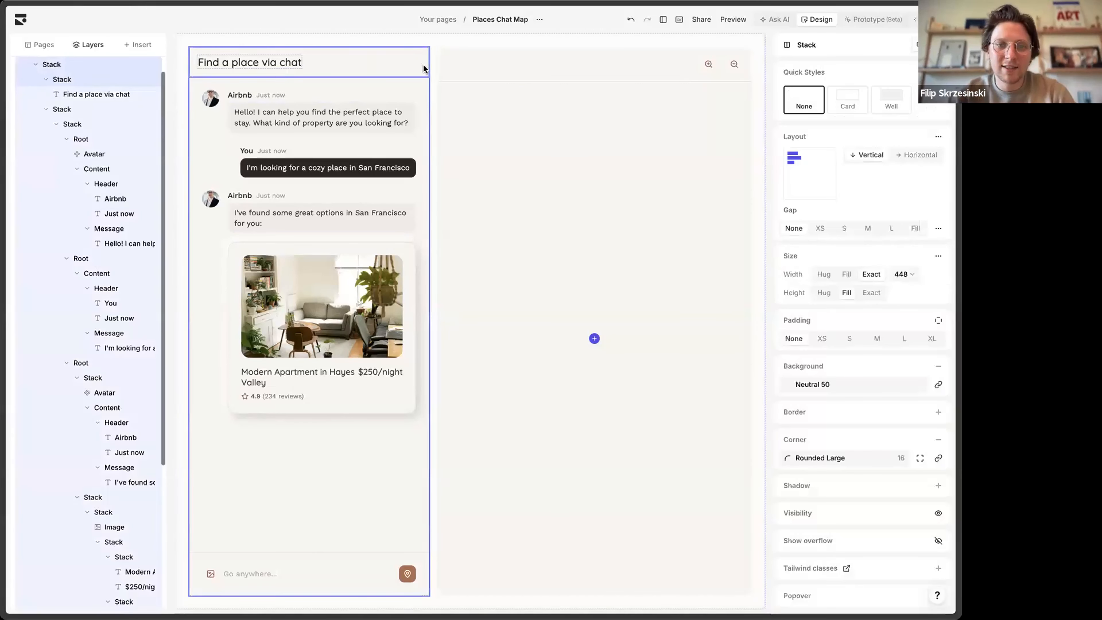
{"action": "left_click", "coordinate": [733, 19]}
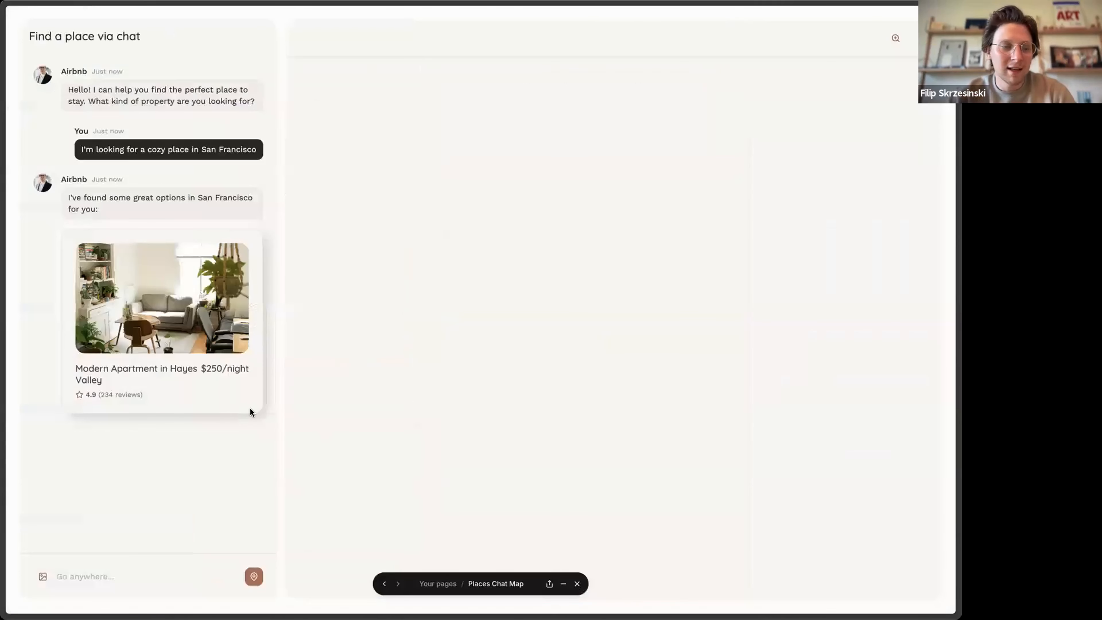
{"action": "left_click", "coordinate": [107, 576]}
{"action": "type", "text": "jaglk;hndksja;ghnsdakjgn"}
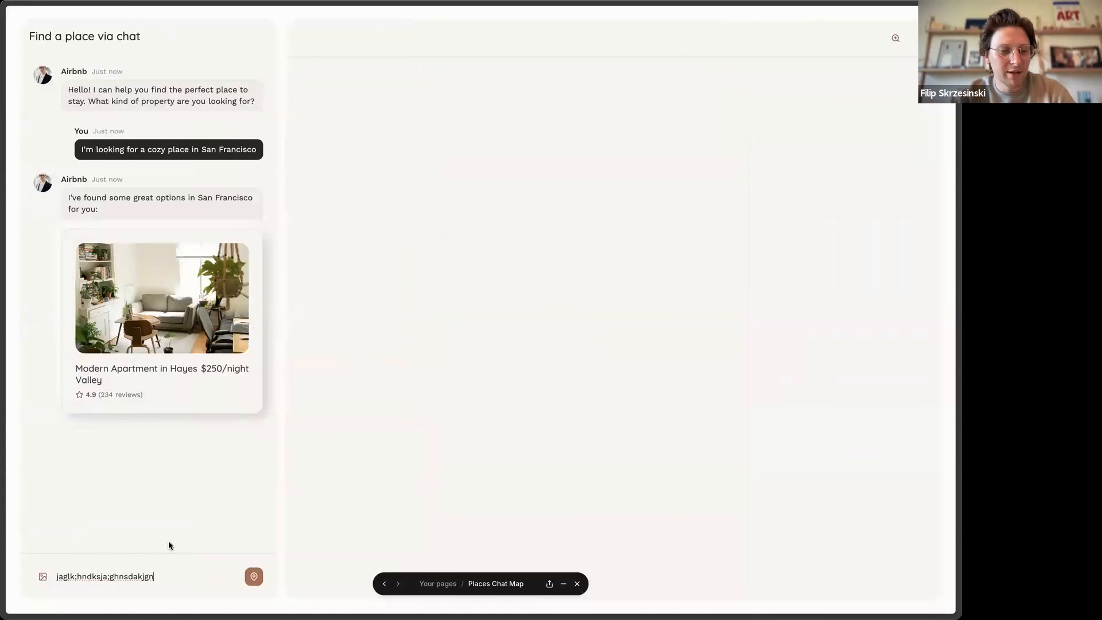
{"action": "key", "text": "ctrl+a"}
{"action": "key", "text": "BackSpace"}
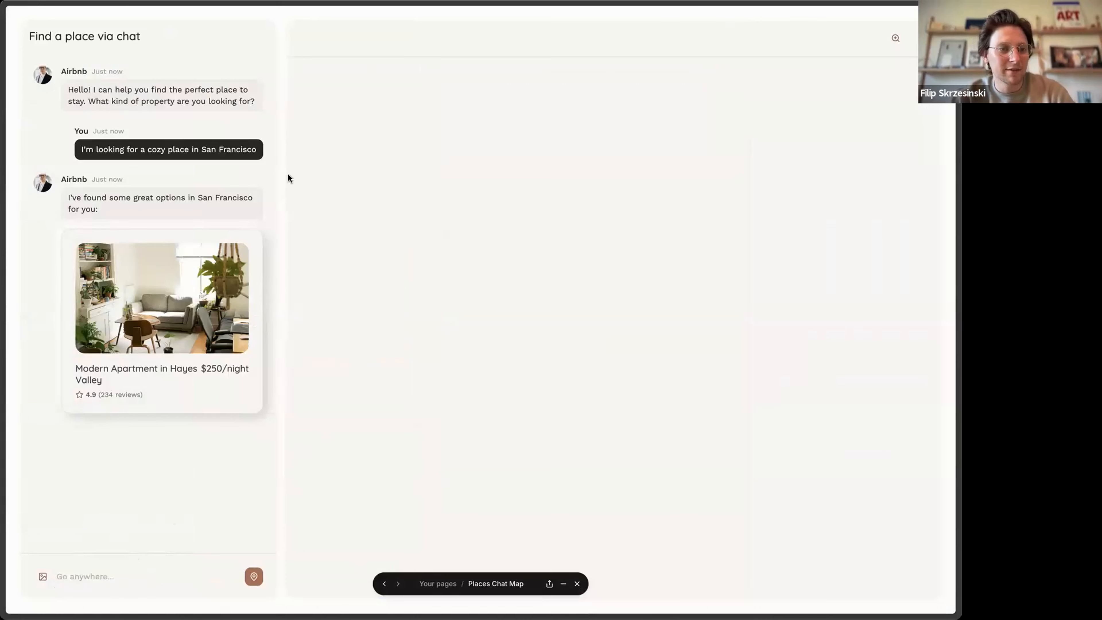
{"action": "key", "text": "Escape"}
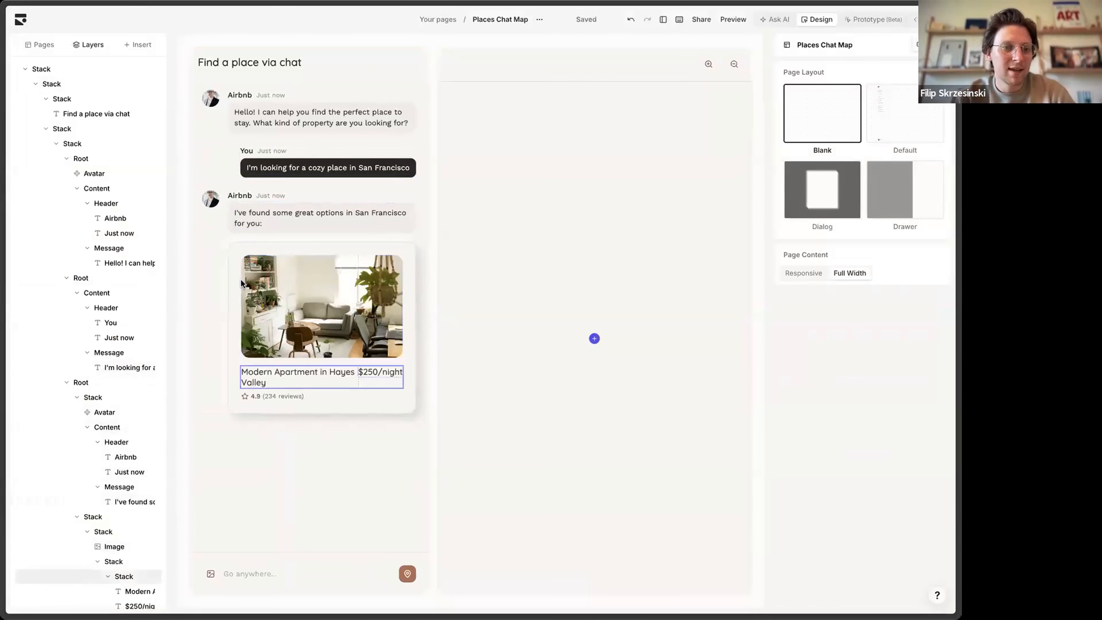
Step: Insert an Accordion component above the listing card in the last Airbnb message
{"action": "left_click", "coordinate": [322, 304]}
{"action": "left_click", "coordinate": [322, 232]}
{"action": "type", "text": "ac"}
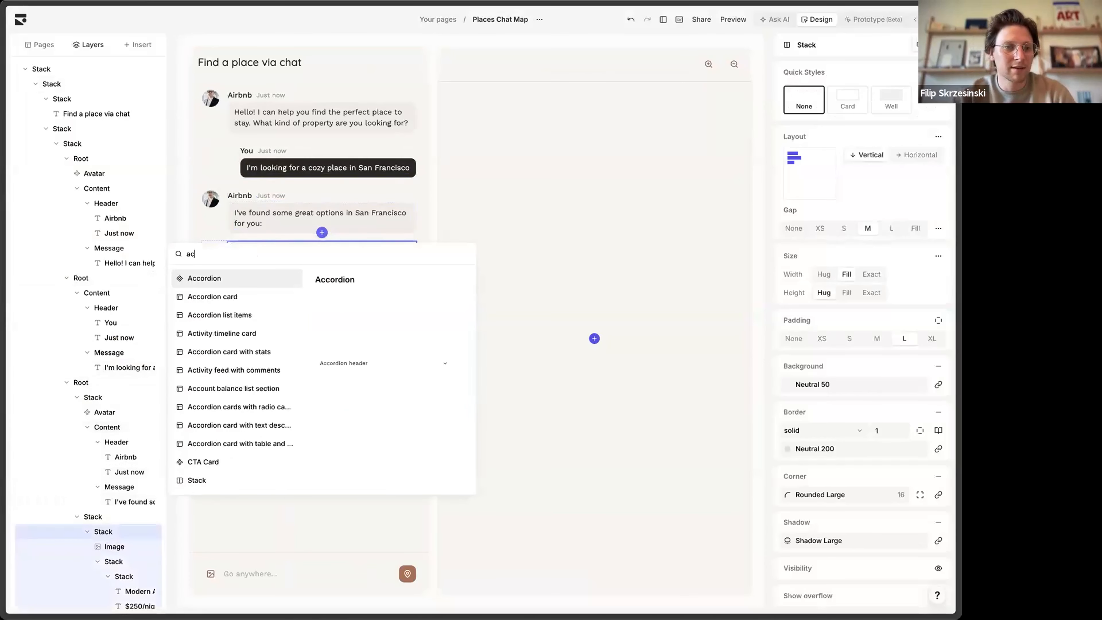
{"action": "key", "text": "Return"}
Step: Preview the page, toggle the accordion open and closed, and return to the design view
{"action": "left_click", "coordinate": [737, 19]}
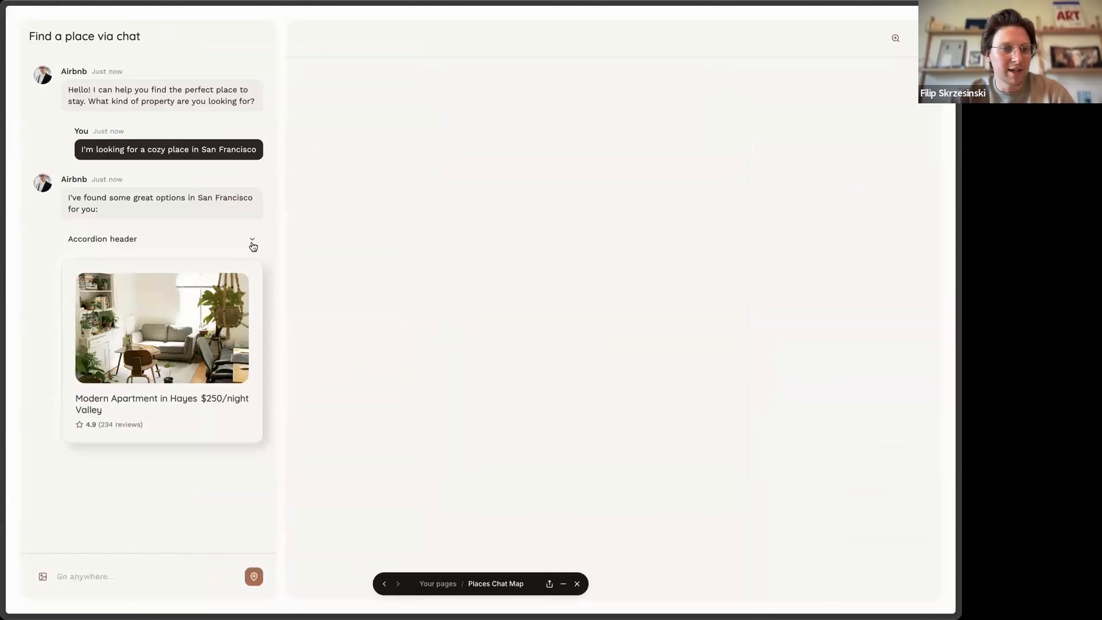
{"action": "left_click", "coordinate": [252, 240]}
{"action": "left_click", "coordinate": [249, 241]}
{"action": "key", "text": "Escape"}
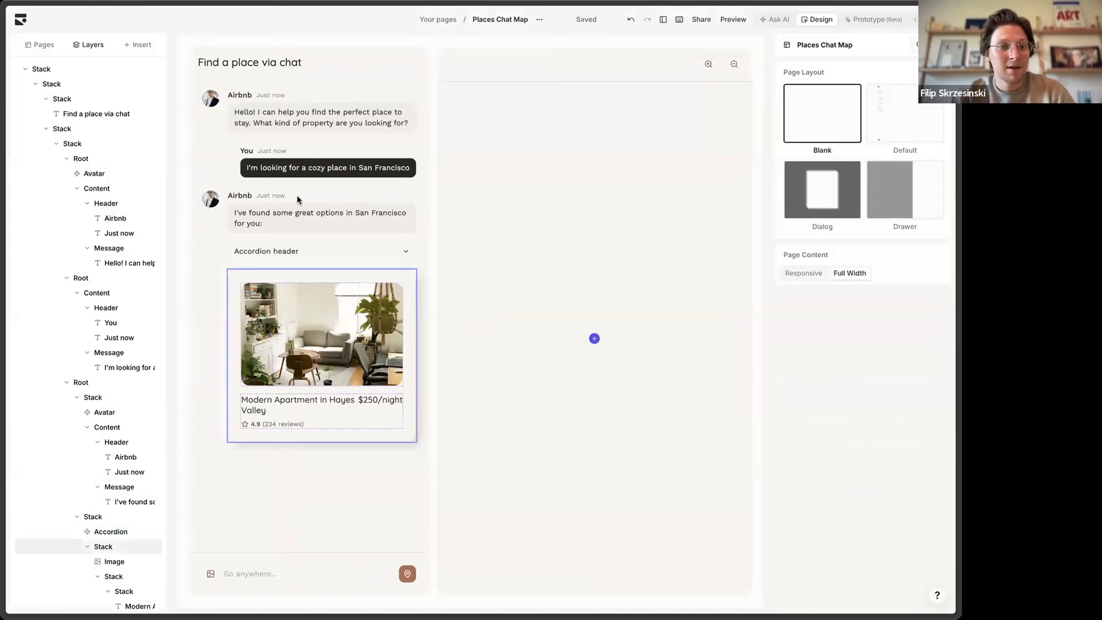
Step: Delete the accordion above the listing card and select the empty stack in the map column
{"action": "left_click", "coordinate": [287, 252]}
{"action": "key", "text": "Delete"}
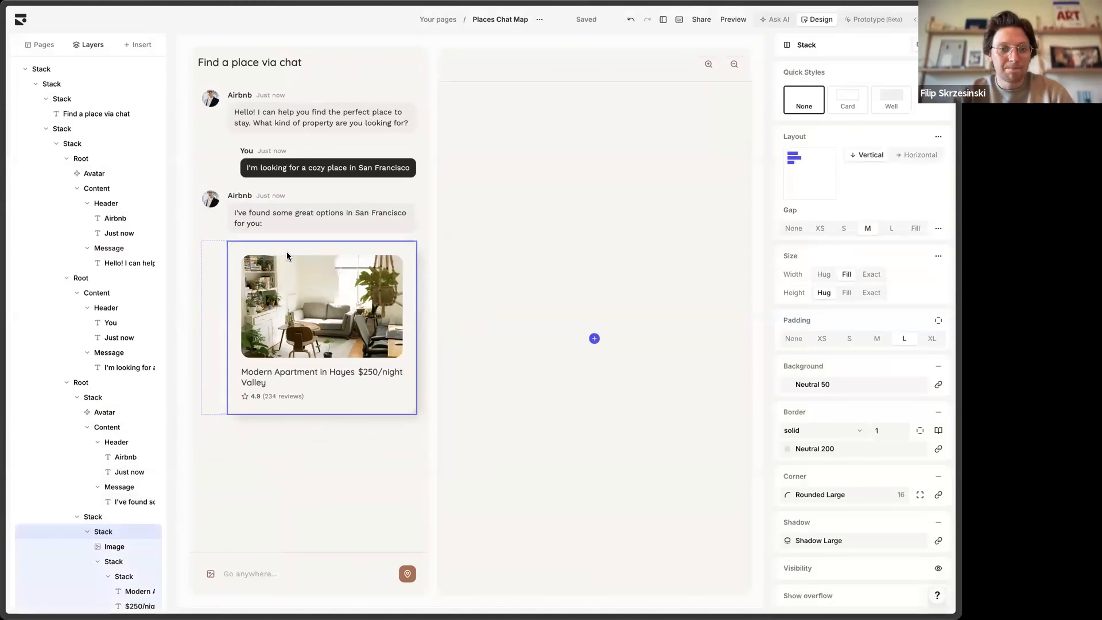
{"action": "left_click", "coordinate": [527, 129]}
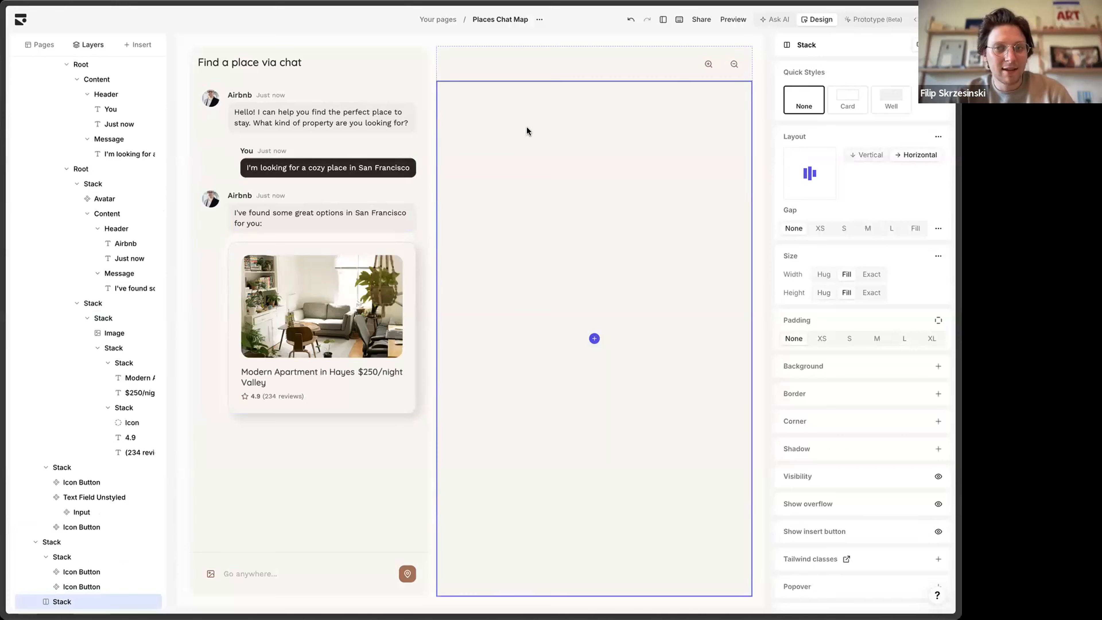
Step: Open the code view and examine the React export for the page, last Airbnb message, location button, map column and root stack
{"action": "left_click", "coordinate": [928, 19]}
{"action": "key", "text": "Escape"}
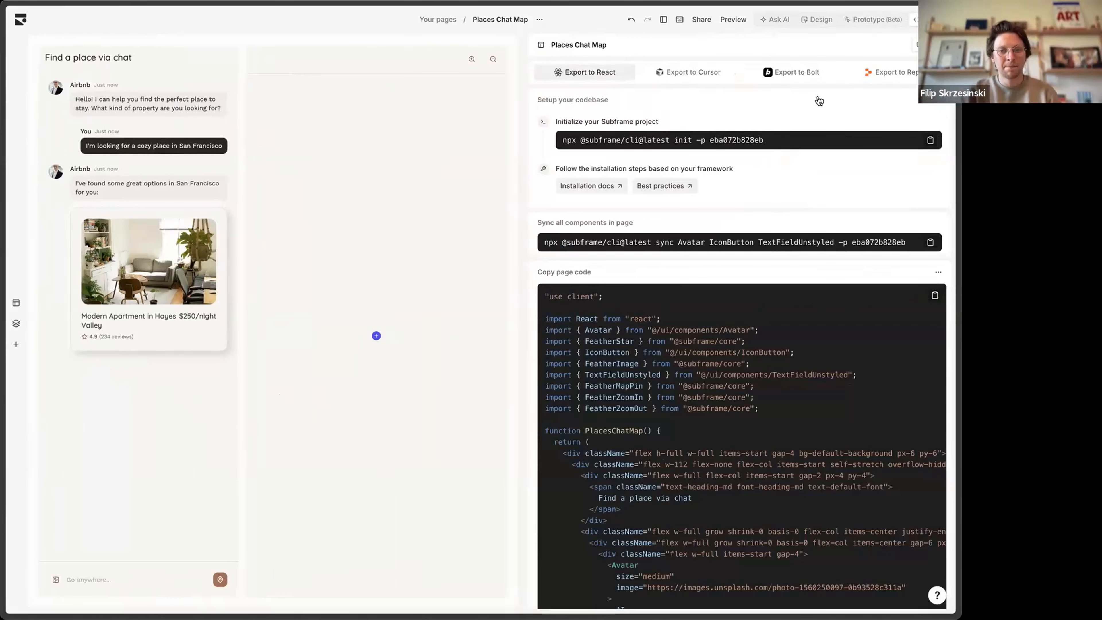
{"action": "scroll", "coordinate": [831, 413], "scroll_direction": "down", "scroll_amount": 10}
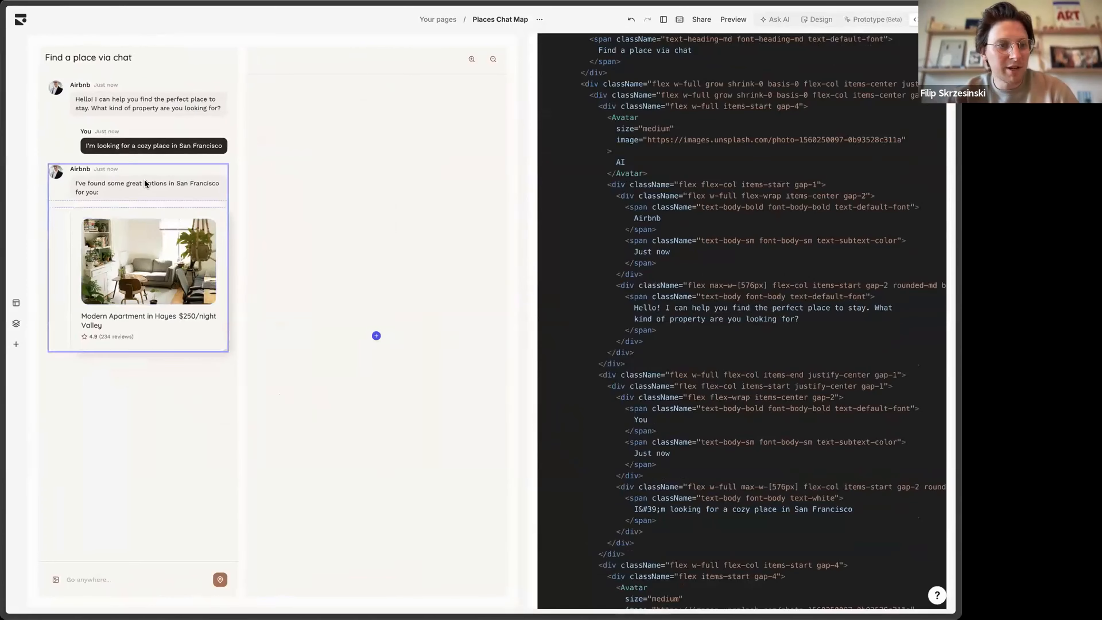
{"action": "left_click", "coordinate": [146, 183]}
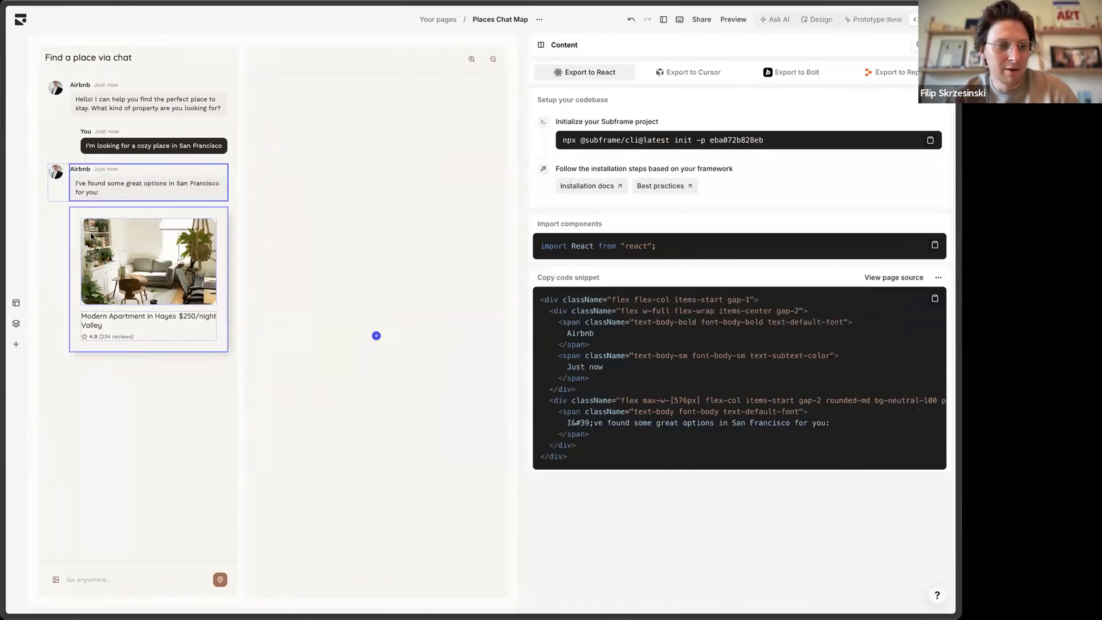
{"action": "left_click", "coordinate": [221, 582]}
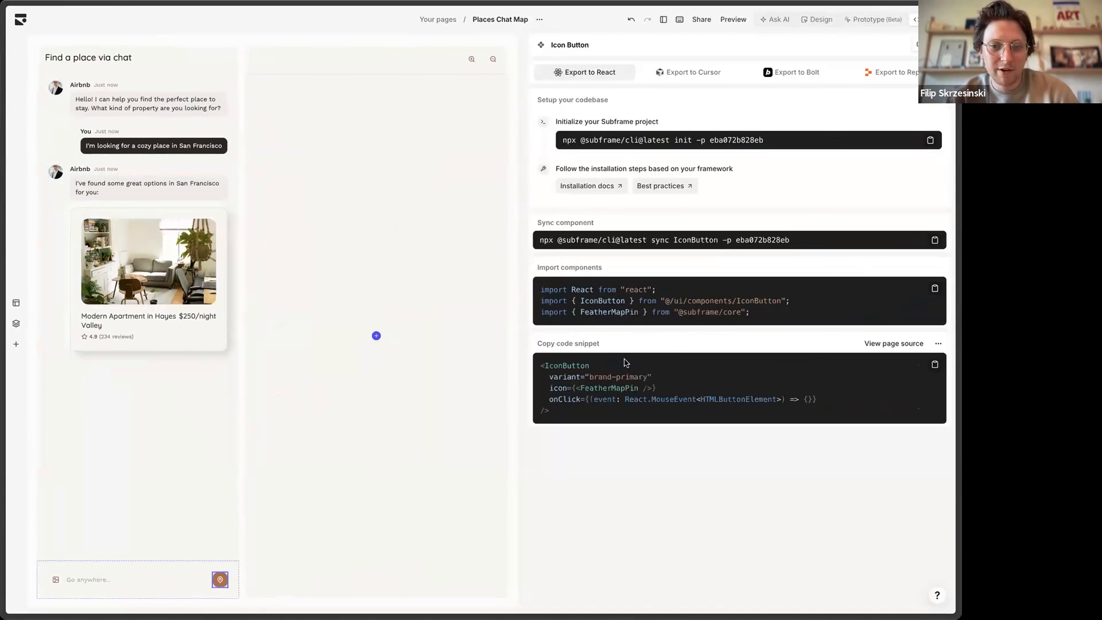
{"action": "left_click", "coordinate": [252, 71]}
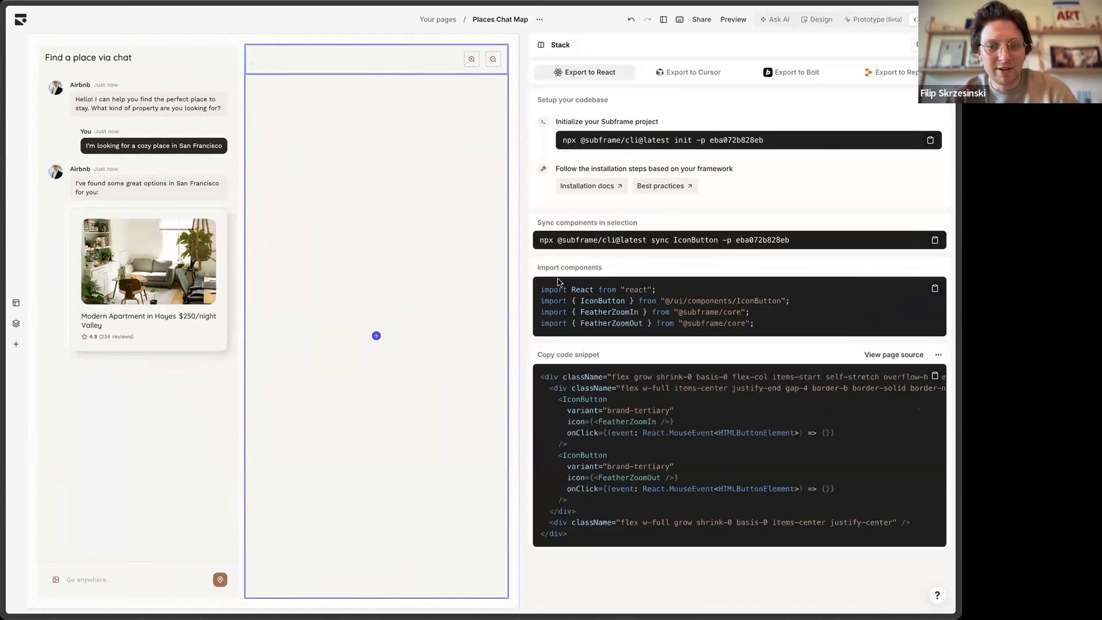
{"action": "left_click", "coordinate": [512, 41]}
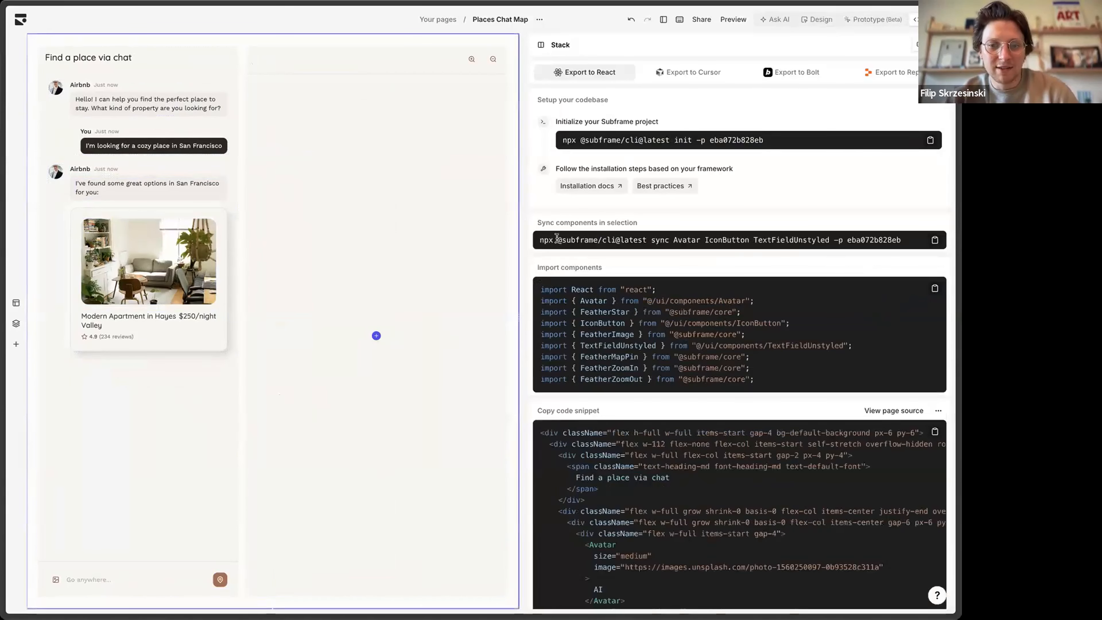
{"action": "left_click", "coordinate": [768, 379]}
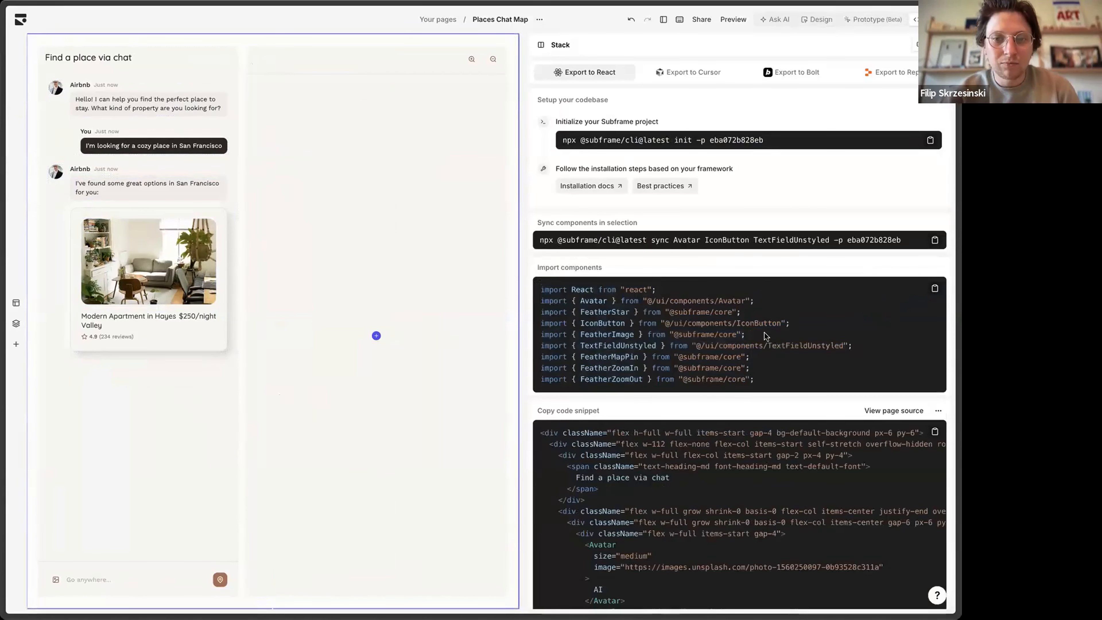
{"action": "left_click", "coordinate": [522, 72]}
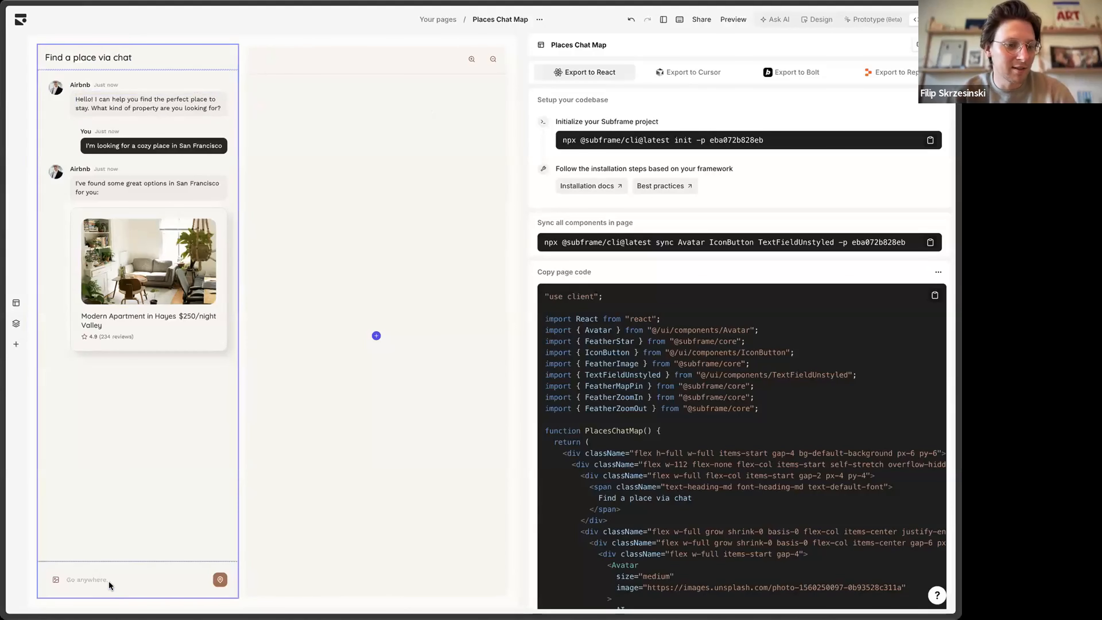
Step: Inspect the React code snippet for the chat input row
{"action": "left_click", "coordinate": [107, 567]}
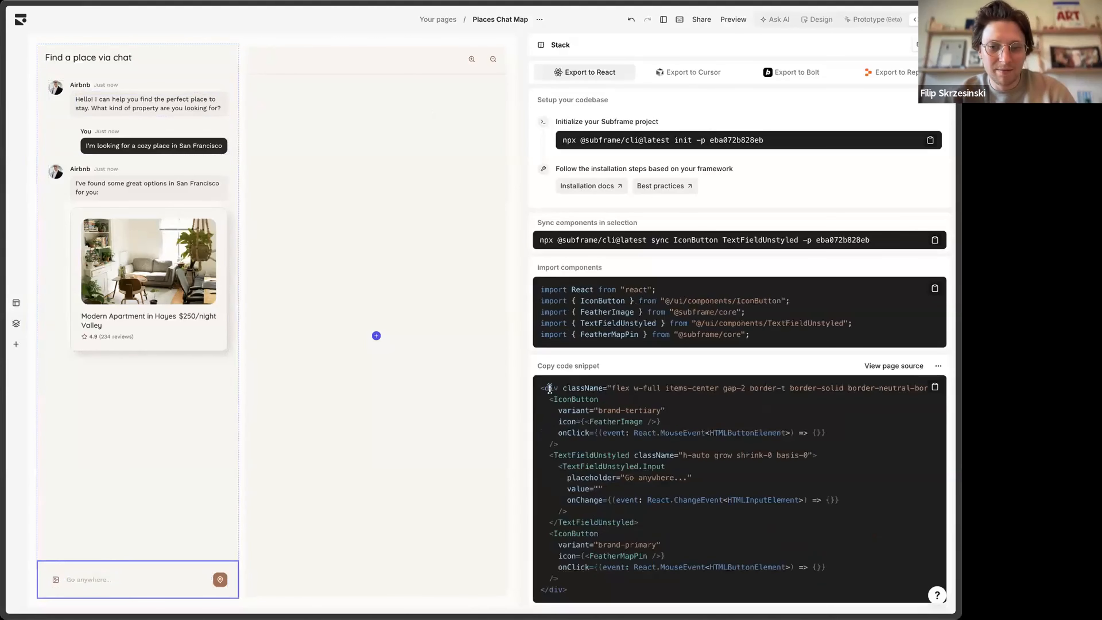
{"action": "left_click_drag", "start_coordinate": [550, 389], "coordinate": [568, 581]}
{"action": "left_click", "coordinate": [568, 581]}
{"action": "triple_click", "coordinate": [580, 404]}
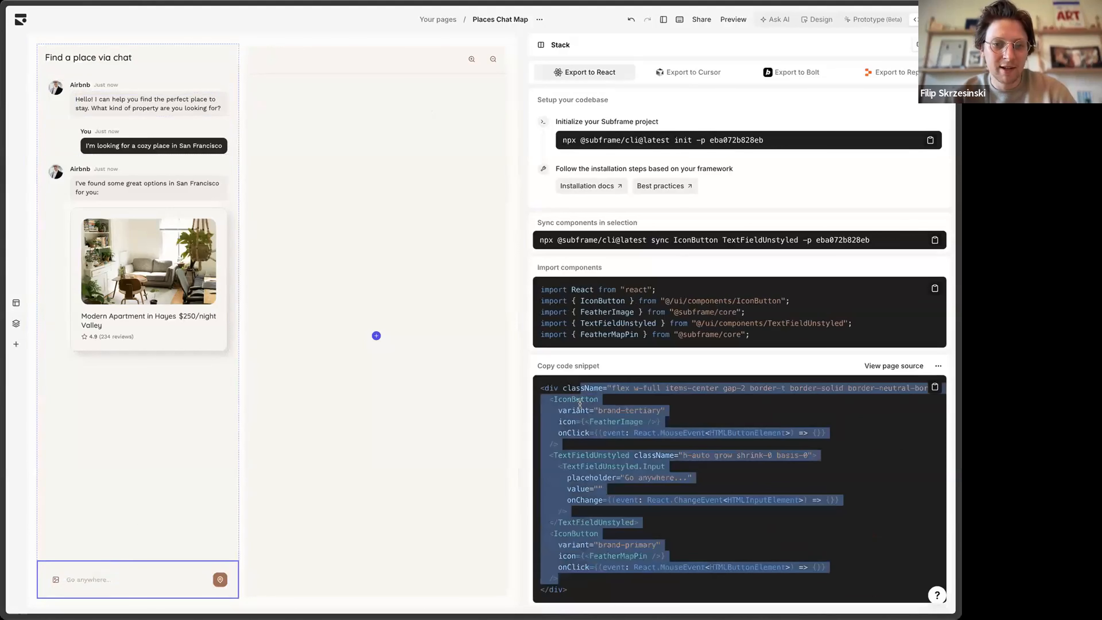
{"action": "left_click", "coordinate": [580, 404]}
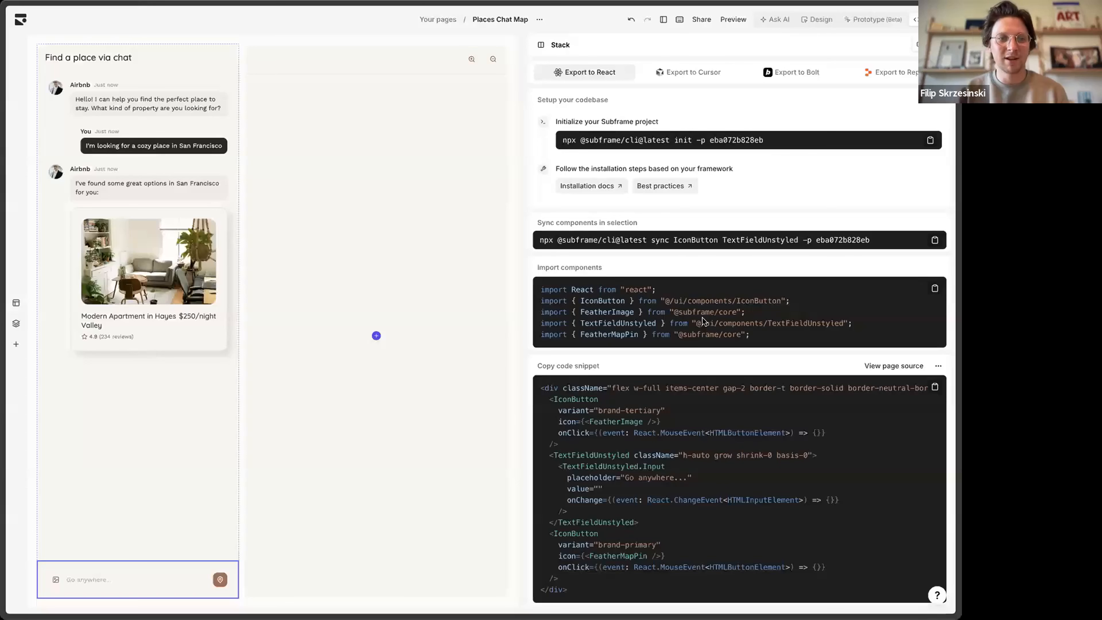
Step: Inspect the apartment listing card's React code snippet, including its styling classes, and return to the whole page's code
{"action": "left_click", "coordinate": [205, 212]}
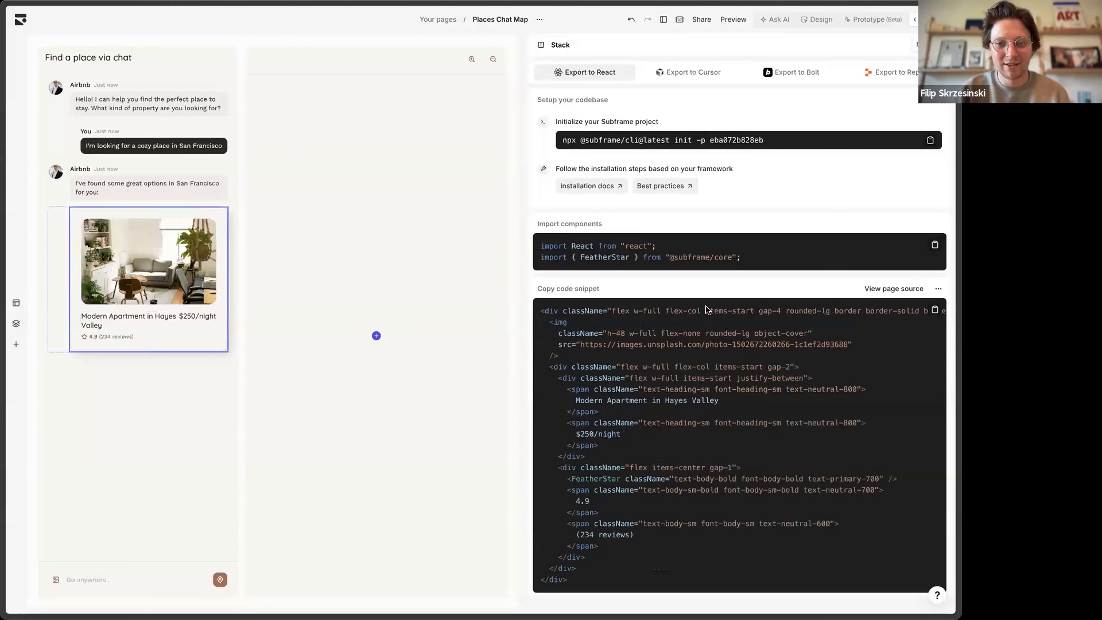
{"action": "scroll", "coordinate": [737, 308], "scroll_direction": "right", "scroll_amount": 5}
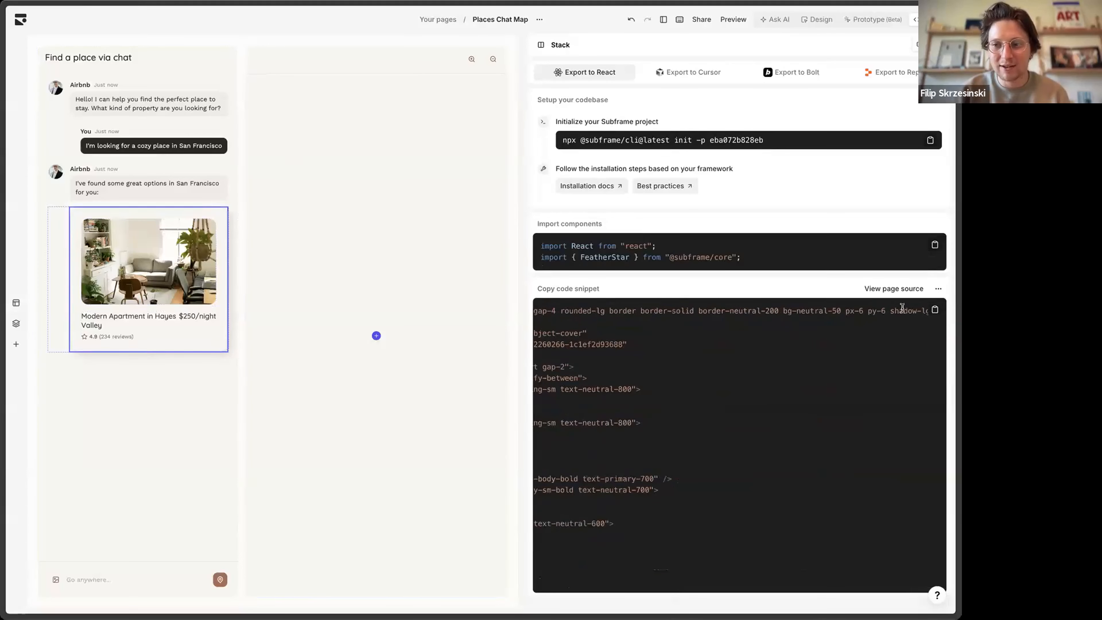
{"action": "scroll", "coordinate": [875, 309], "scroll_direction": "left", "scroll_amount": 5}
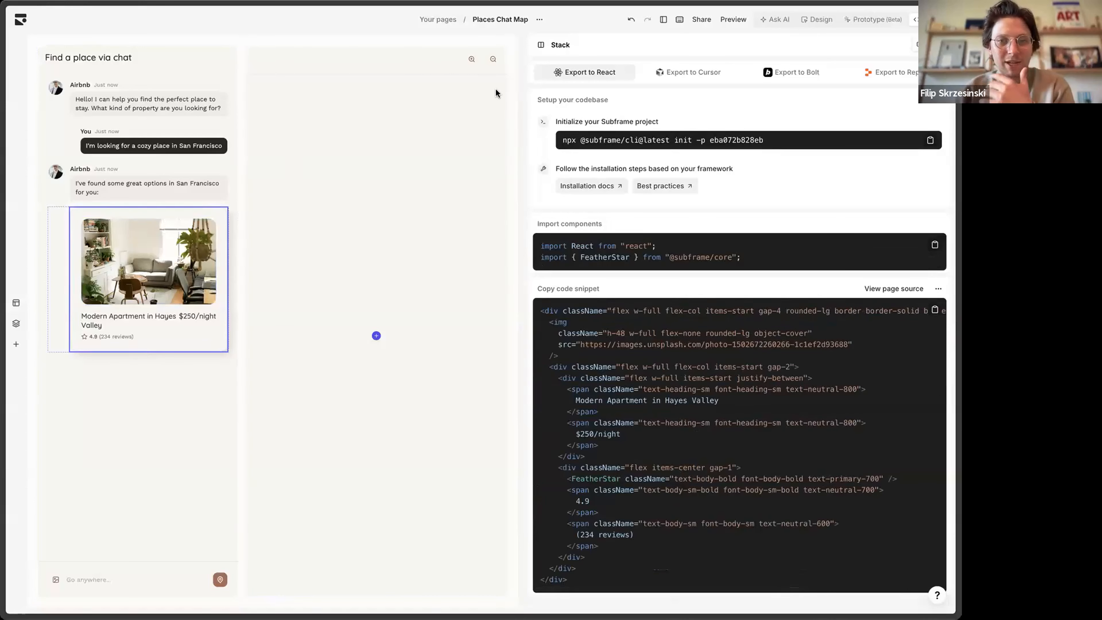
{"action": "left_click", "coordinate": [524, 77]}
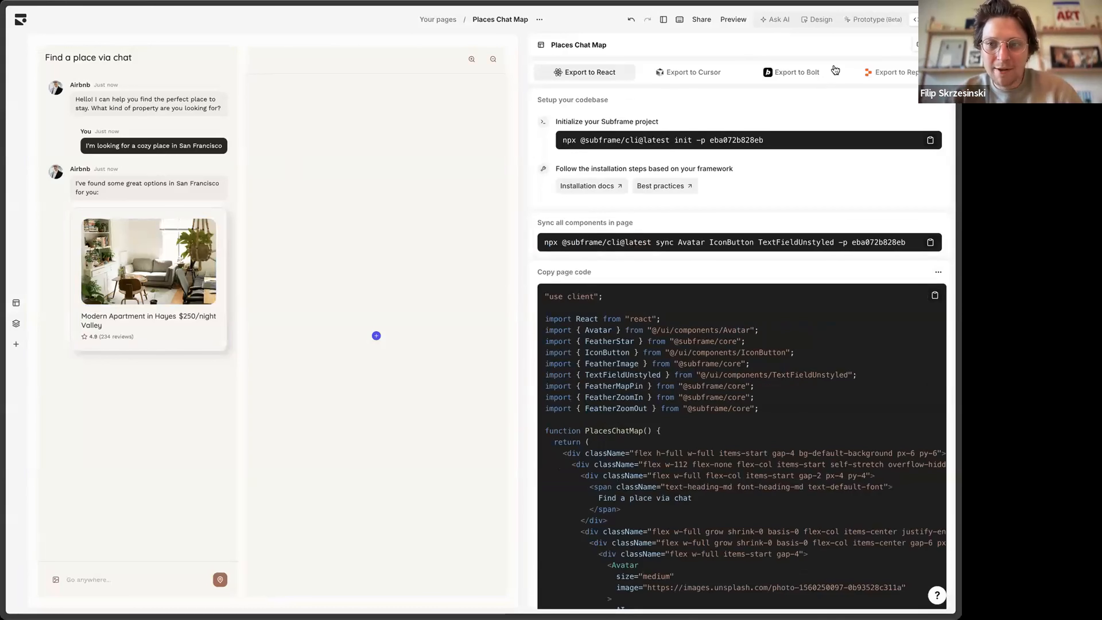
Step: Switch the export target to Bolt and open a new Bolt Vite app, expanding it to a full page
{"action": "left_click", "coordinate": [792, 81]}
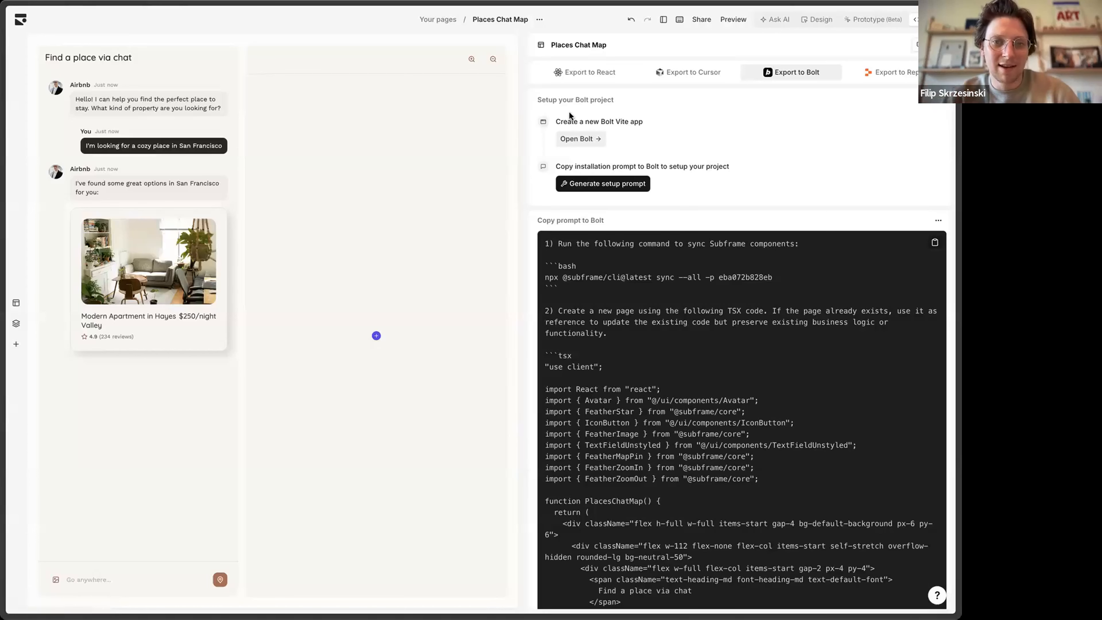
{"action": "left_click", "coordinate": [581, 139]}
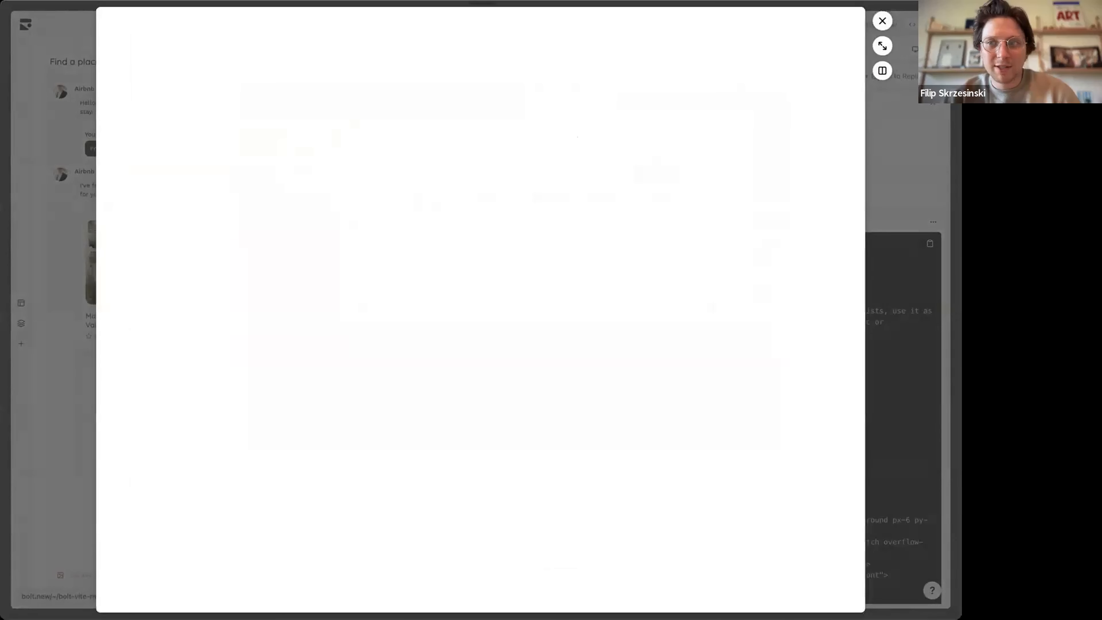
{"action": "left_click", "coordinate": [884, 45]}
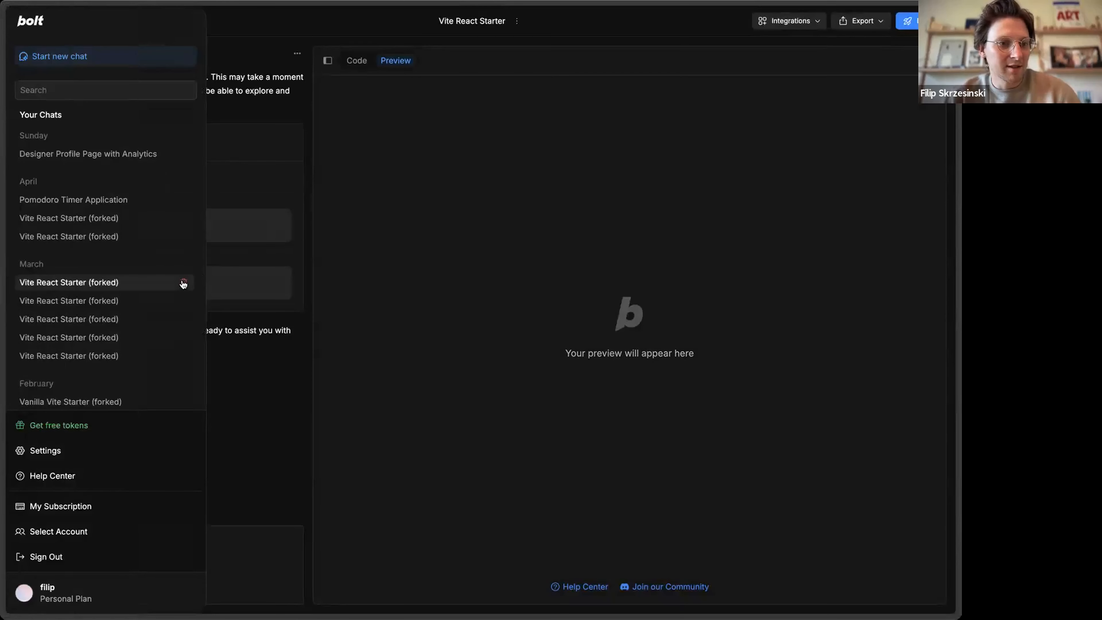
Step: Return to the Places Chat Map page in Subframe, generate the Bolt setup prompt and copy it
{"action": "mouse_move", "coordinate": [72, 290]}
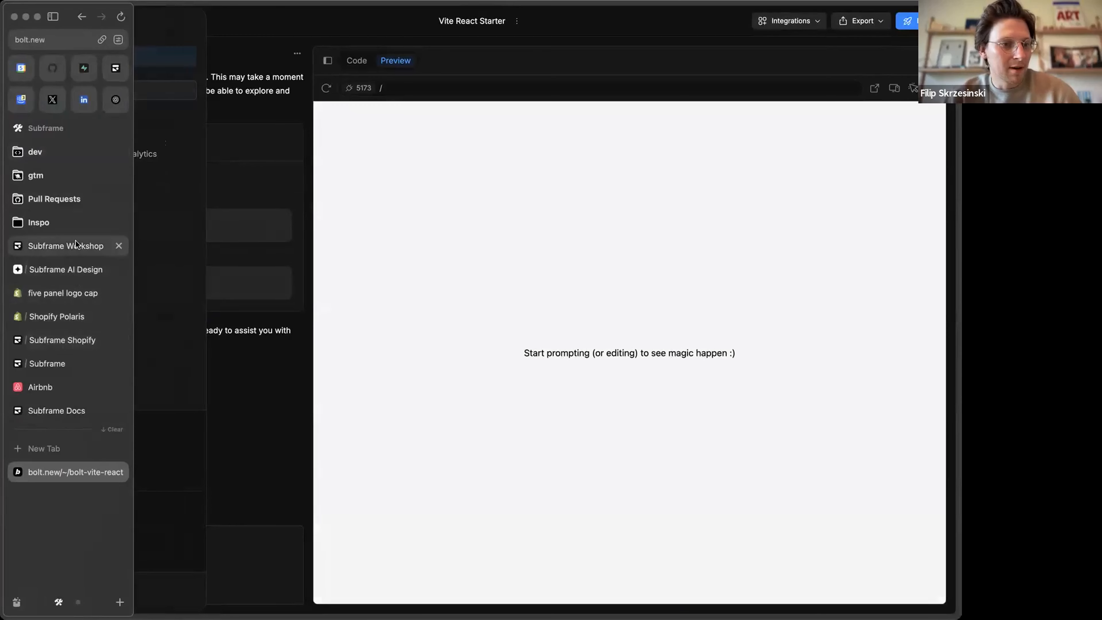
{"action": "left_click", "coordinate": [64, 339]}
{"action": "left_click", "coordinate": [59, 360]}
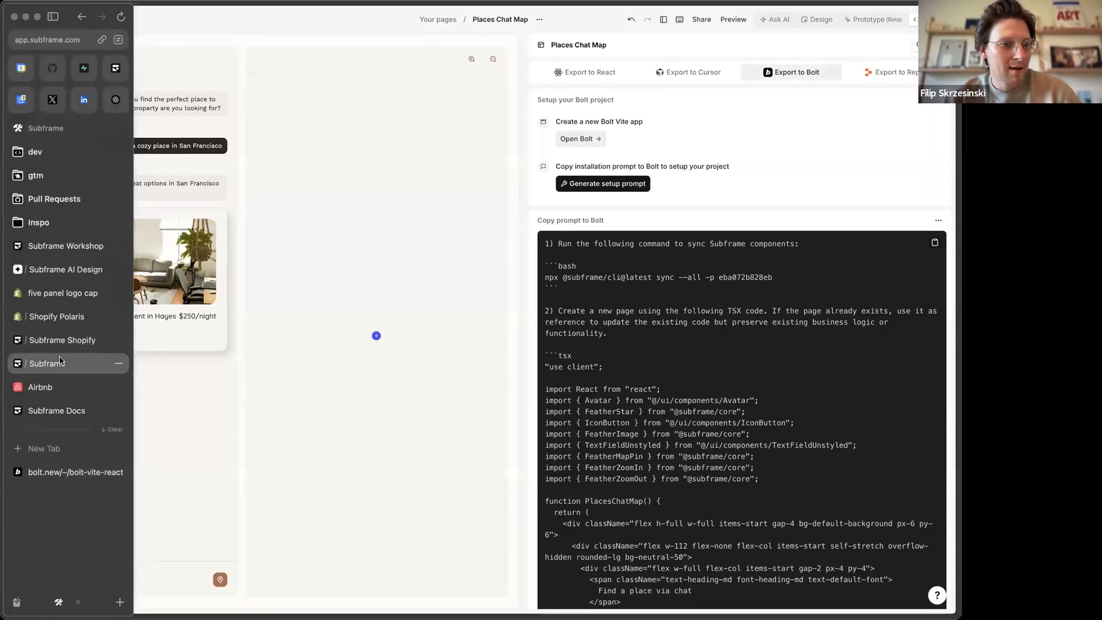
{"action": "left_click", "coordinate": [636, 184]}
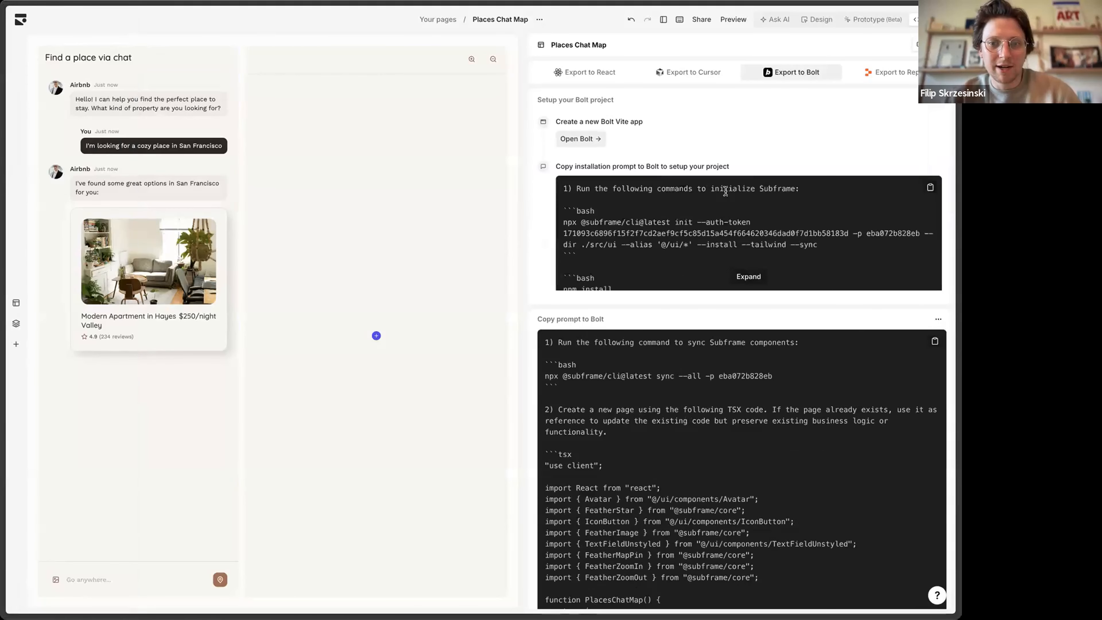
{"action": "scroll", "coordinate": [850, 224], "scroll_direction": "down", "scroll_amount": 2}
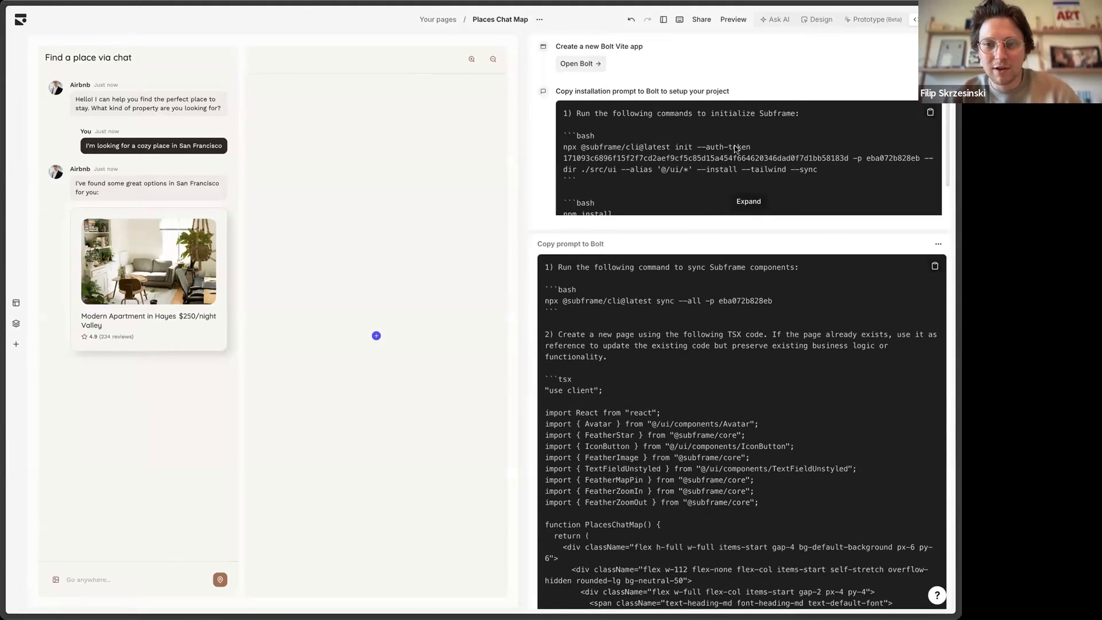
{"action": "left_click", "coordinate": [930, 115]}
Step: Switch to the Bolt project, paste the Subframe setup prompt with its auth token into the chat and submit it
{"action": "mouse_move", "coordinate": [3, 473]}
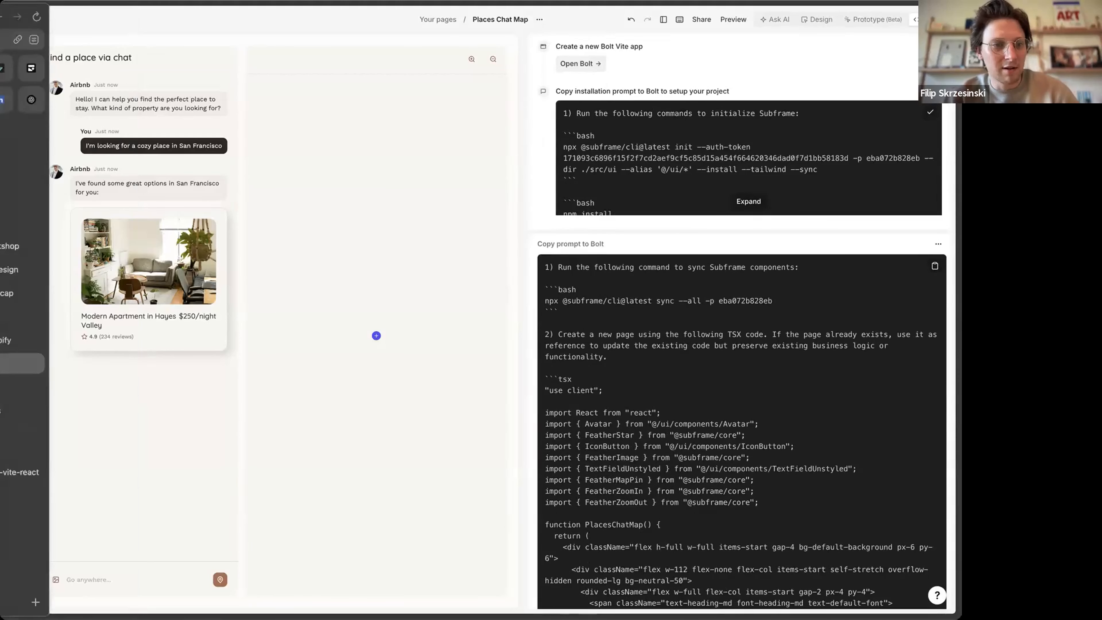
{"action": "left_click", "coordinate": [74, 477]}
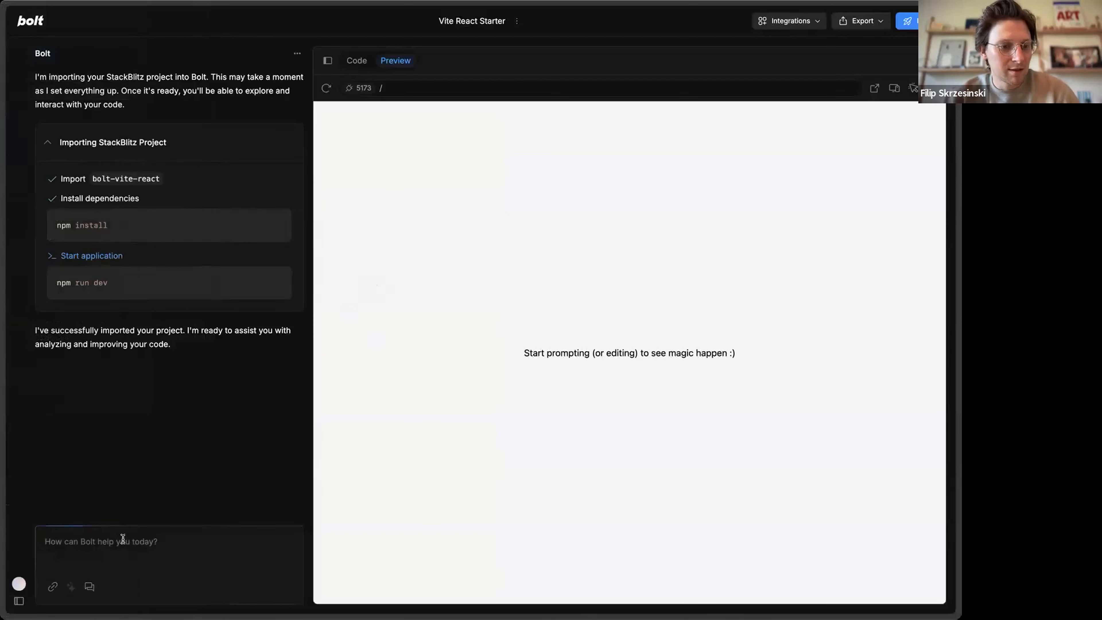
{"action": "key", "text": "super+v"}
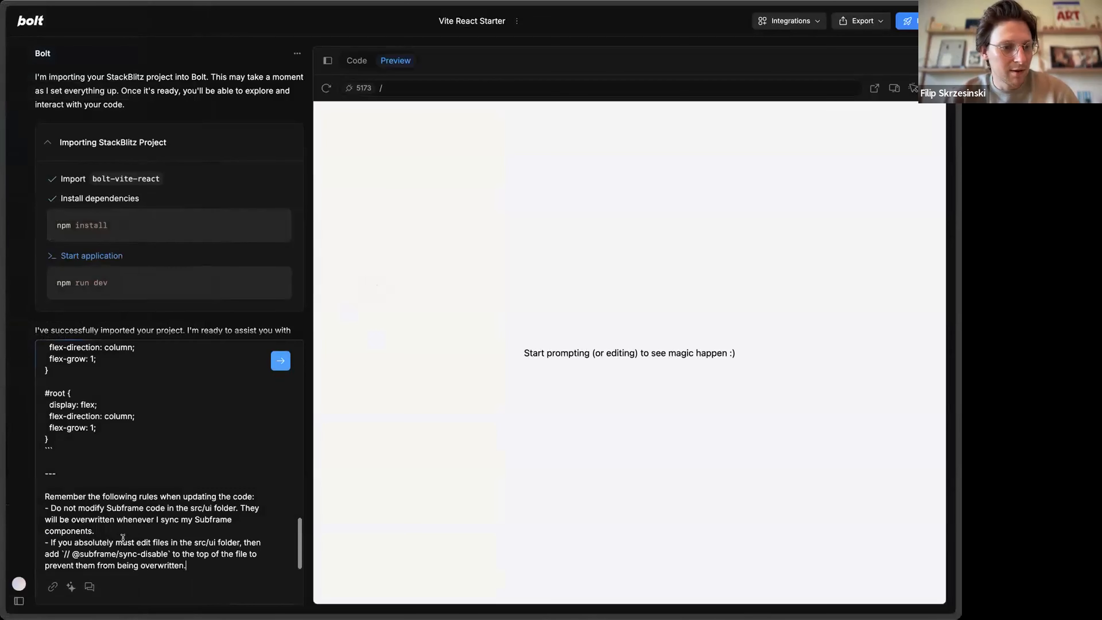
{"action": "left_click", "coordinate": [281, 361]}
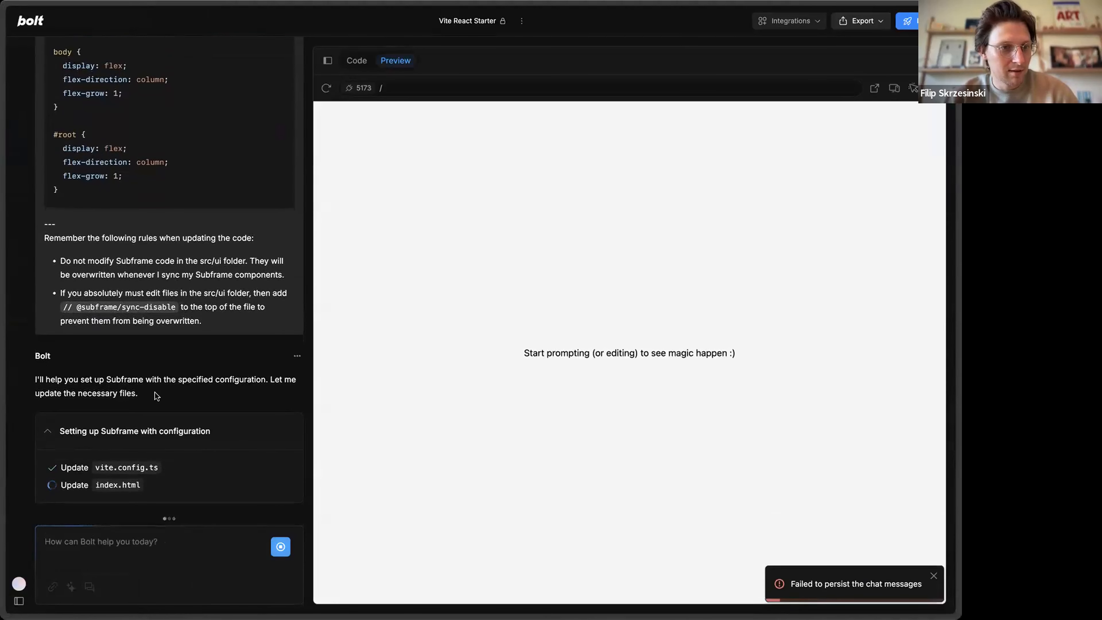
Step: Review the submitted setup instructions and Bolt's configuration progress in the chat
{"action": "scroll", "coordinate": [152, 382], "scroll_direction": "up", "scroll_amount": 20}
{"action": "scroll", "coordinate": [147, 329], "scroll_direction": "up", "scroll_amount": 3}
{"action": "scroll", "coordinate": [196, 304], "scroll_direction": "down", "scroll_amount": 6}
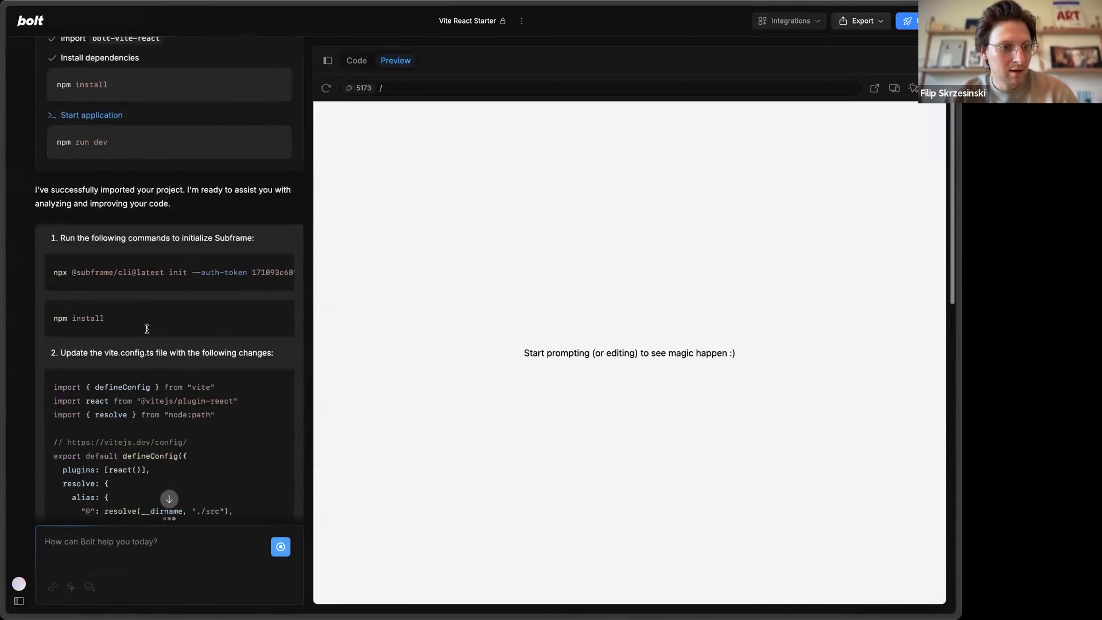
{"action": "scroll", "coordinate": [194, 359], "scroll_direction": "down", "scroll_amount": 6}
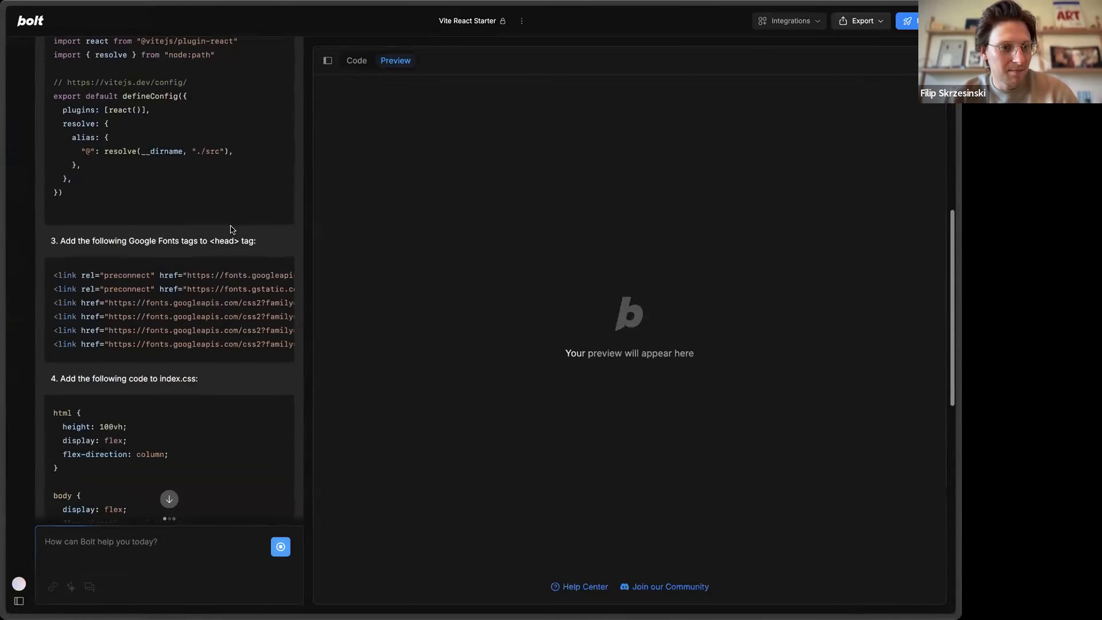
{"action": "scroll", "coordinate": [194, 358], "scroll_direction": "down", "scroll_amount": 15}
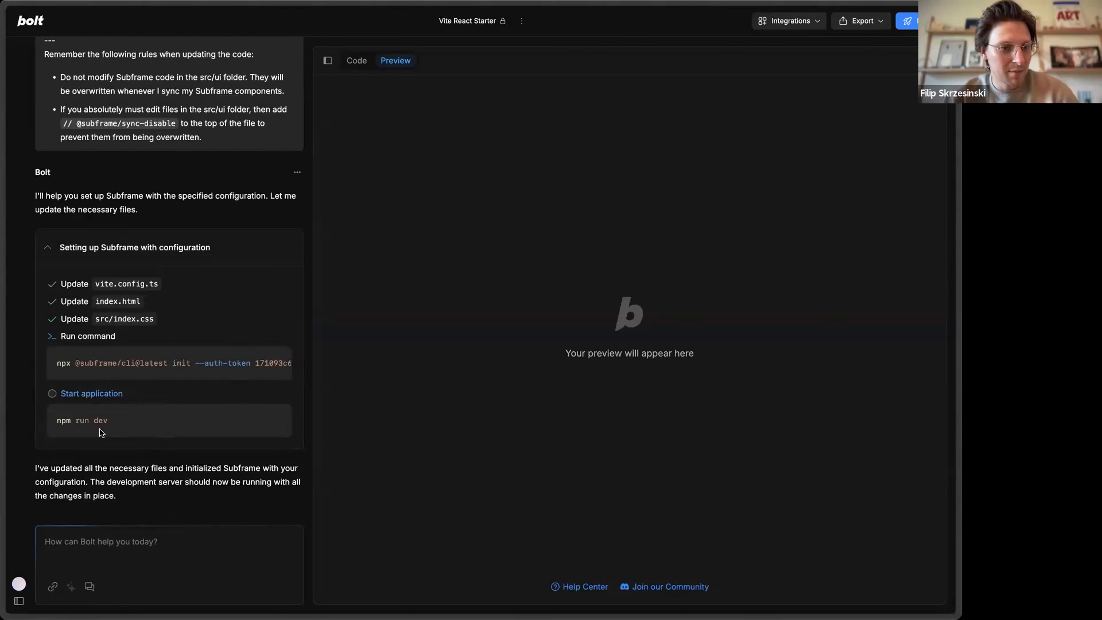
Step: Return to the Places Chat Map page in Subframe and copy the page prompt for Bolt
{"action": "mouse_move", "coordinate": [41, 429]}
{"action": "mouse_move", "coordinate": [2, 390]}
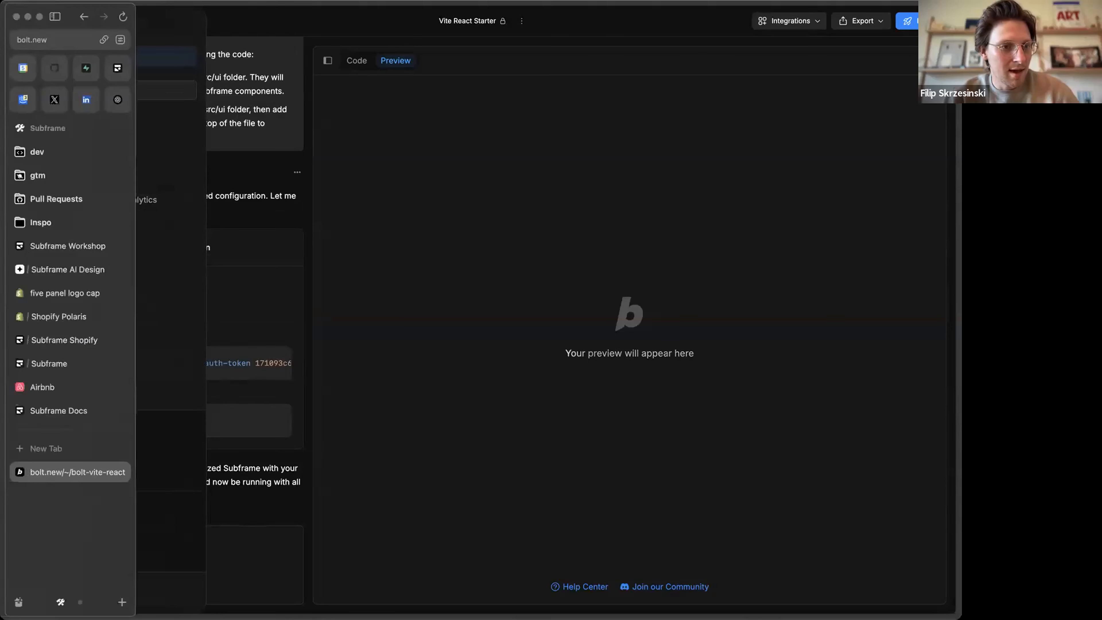
{"action": "left_click", "coordinate": [63, 269]}
{"action": "left_click", "coordinate": [61, 246]}
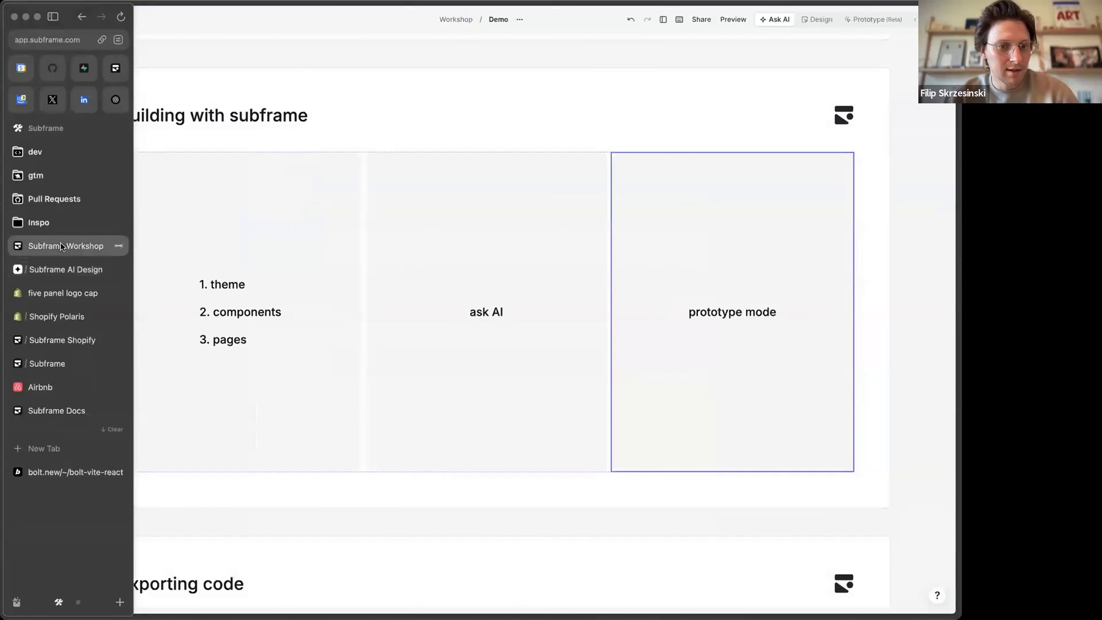
{"action": "left_click", "coordinate": [52, 321]}
{"action": "left_click", "coordinate": [58, 342]}
{"action": "left_click", "coordinate": [52, 362]}
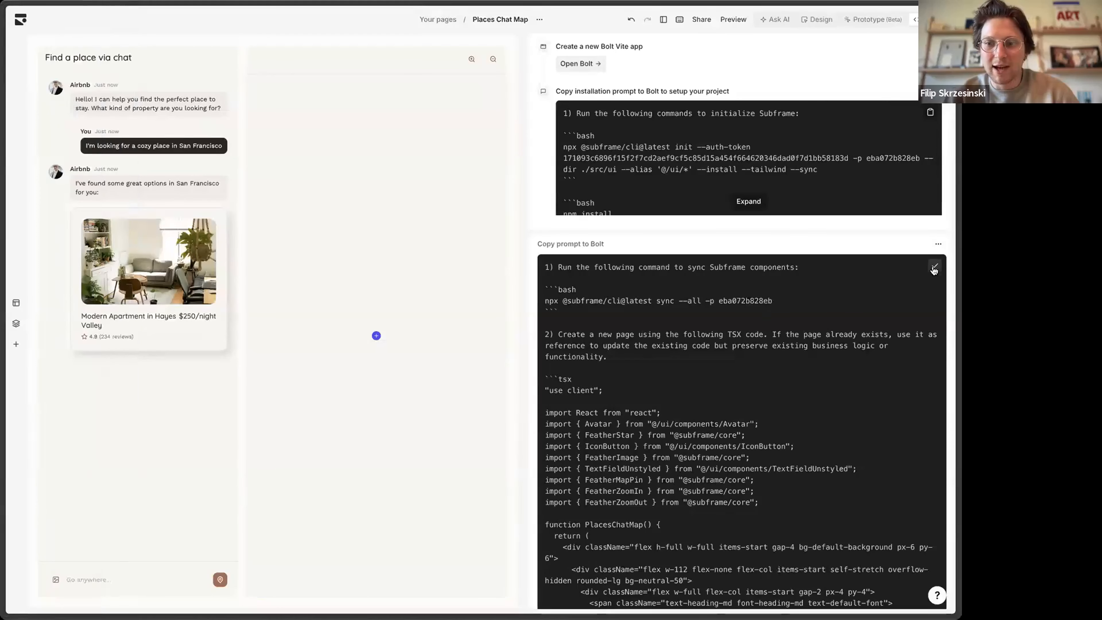
Step: Look over the page prompt and the initialization command in the Bolt setup prompt
{"action": "scroll", "coordinate": [701, 329], "scroll_direction": "down", "scroll_amount": 15}
{"action": "scroll", "coordinate": [701, 328], "scroll_direction": "down", "scroll_amount": 5}
{"action": "scroll", "coordinate": [651, 347], "scroll_direction": "up", "scroll_amount": 20}
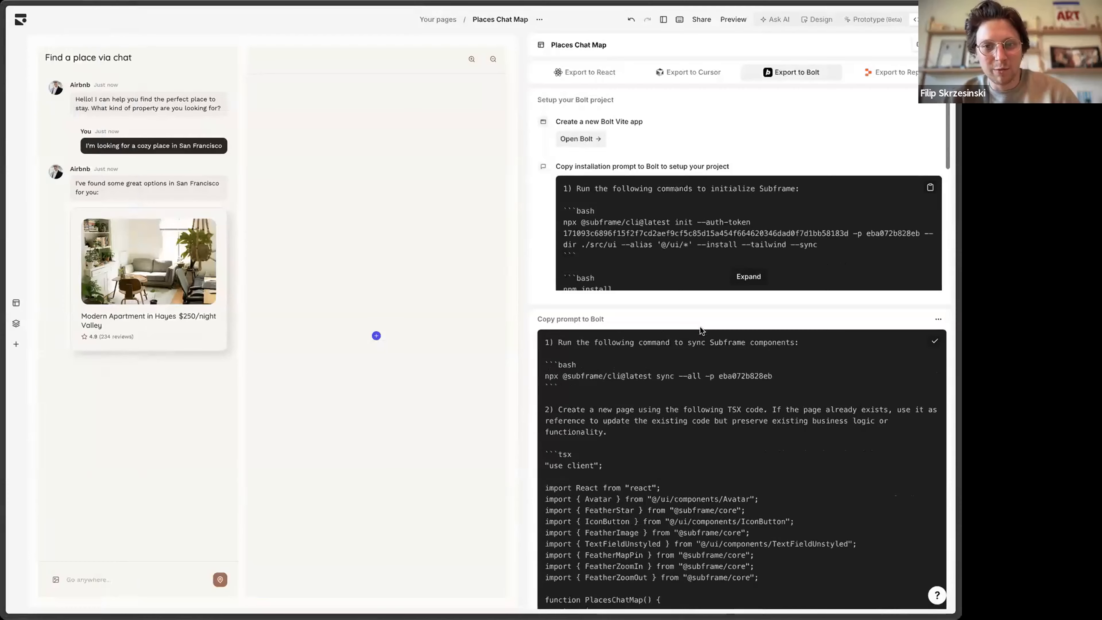
{"action": "left_click_drag", "start_coordinate": [695, 250], "coordinate": [709, 222]}
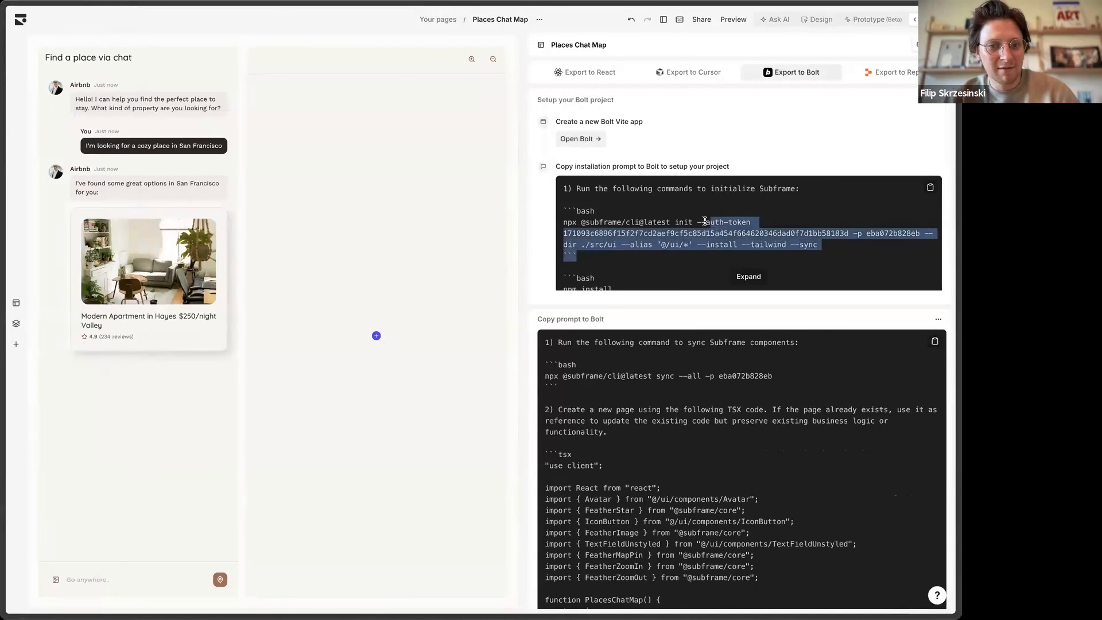
{"action": "left_click", "coordinate": [421, 243]}
Step: Switch to the Bolt project and paste the Places Chat Map page prompt into the chat
{"action": "mouse_move", "coordinate": [40, 389]}
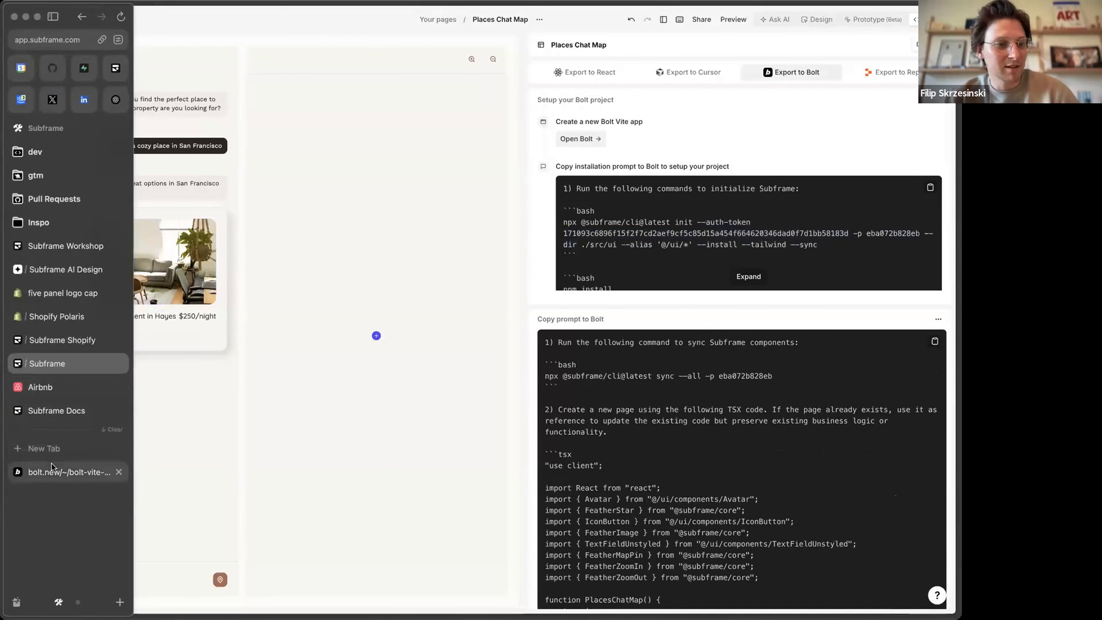
{"action": "left_click", "coordinate": [76, 472]}
{"action": "left_click", "coordinate": [176, 539]}
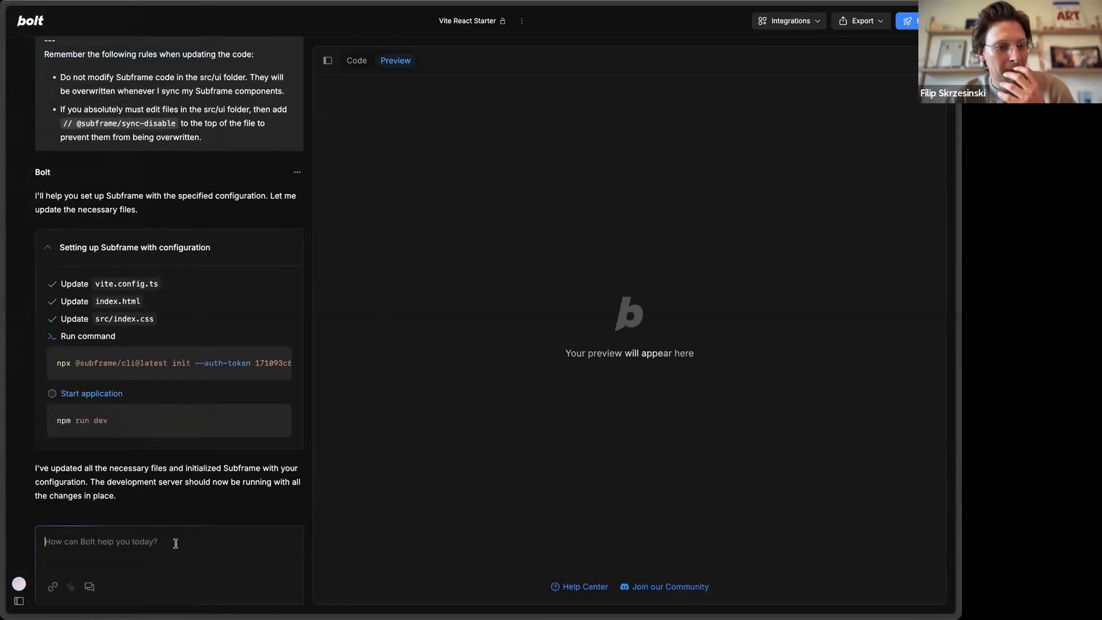
{"action": "key", "text": "ctrl+v"}
{"action": "scroll", "coordinate": [172, 461], "scroll_direction": "up", "scroll_amount": 20}
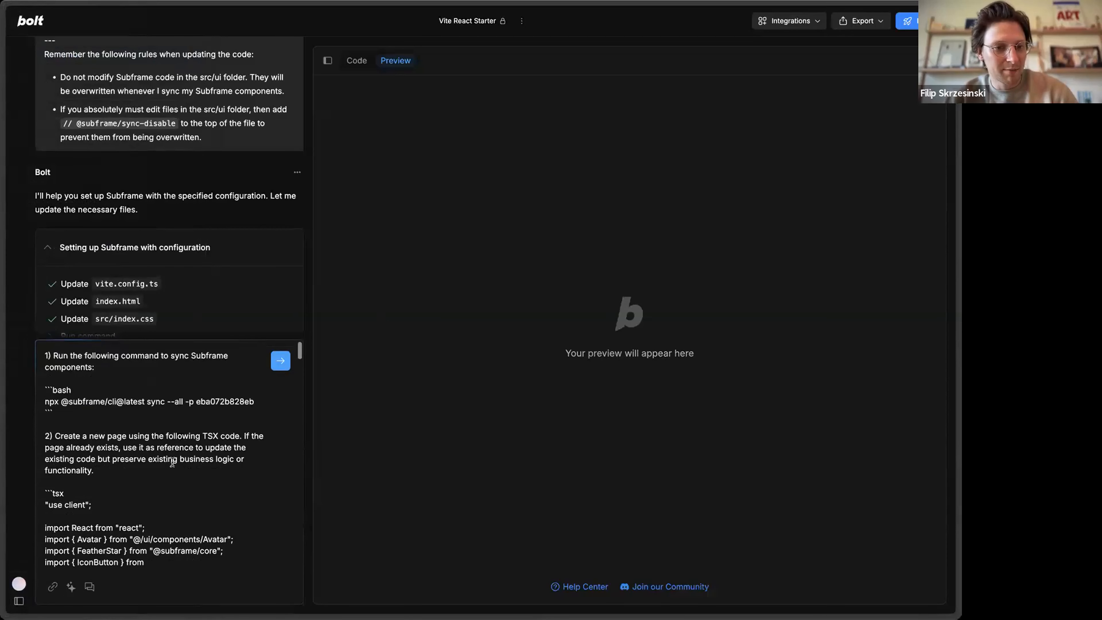
Step: Change the prompt's second instruction to ask for a new default page, and submit the prompt
{"action": "left_click_drag", "start_coordinate": [106, 367], "coordinate": [70, 356]}
{"action": "left_click", "coordinate": [69, 357]}
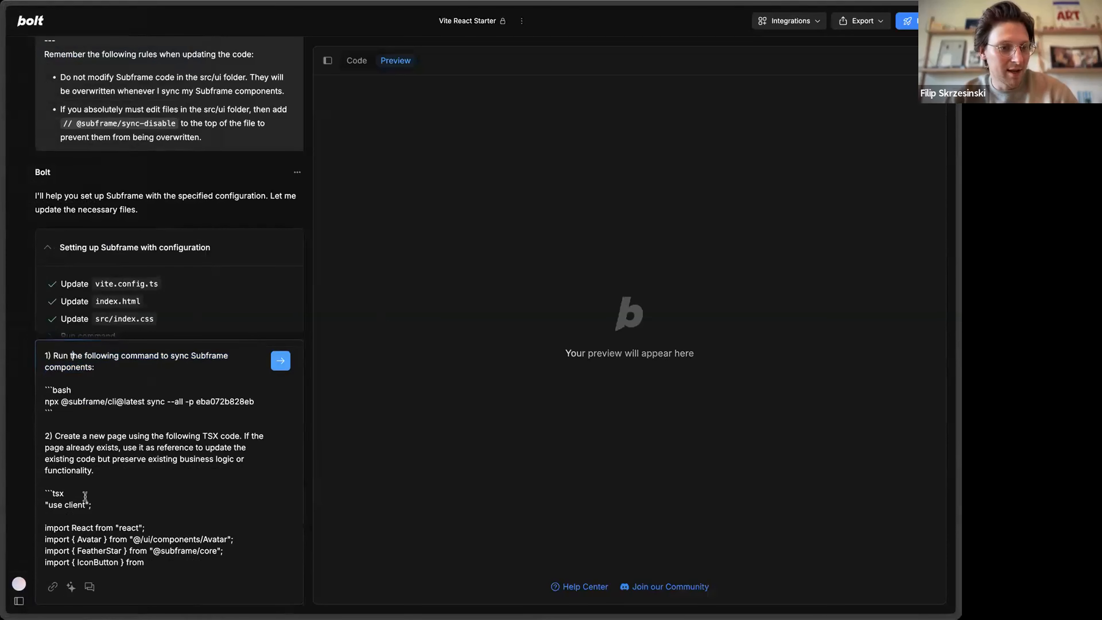
{"action": "scroll", "coordinate": [85, 417], "scroll_direction": "down", "scroll_amount": 1}
{"action": "left_click_drag", "start_coordinate": [86, 412], "coordinate": [89, 399]}
{"action": "left_click", "coordinate": [103, 383]}
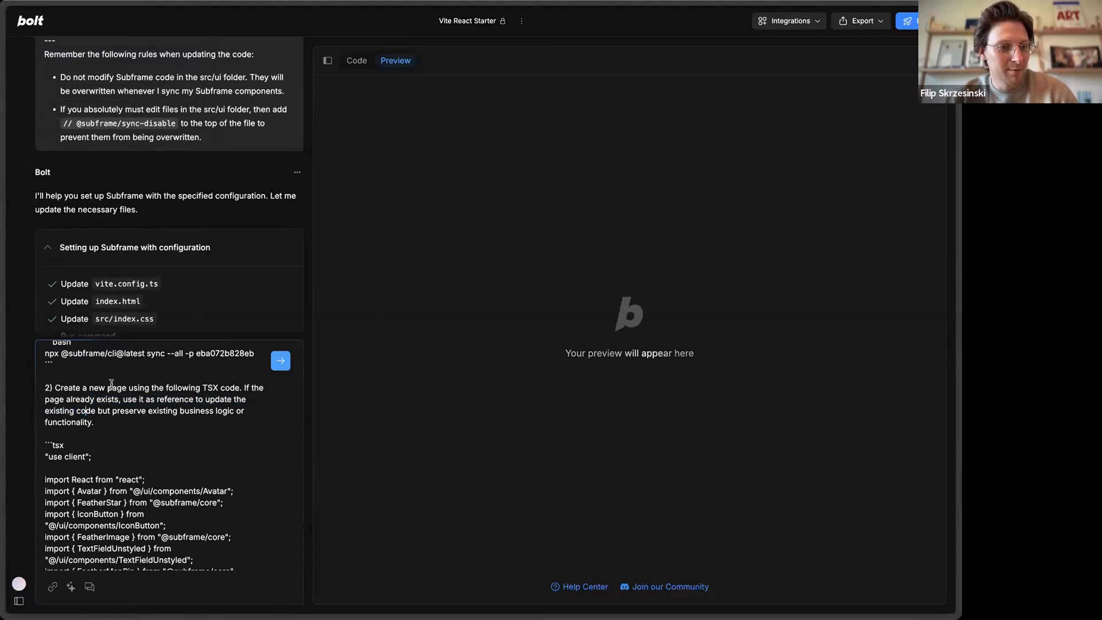
{"action": "type", "text": "default"}
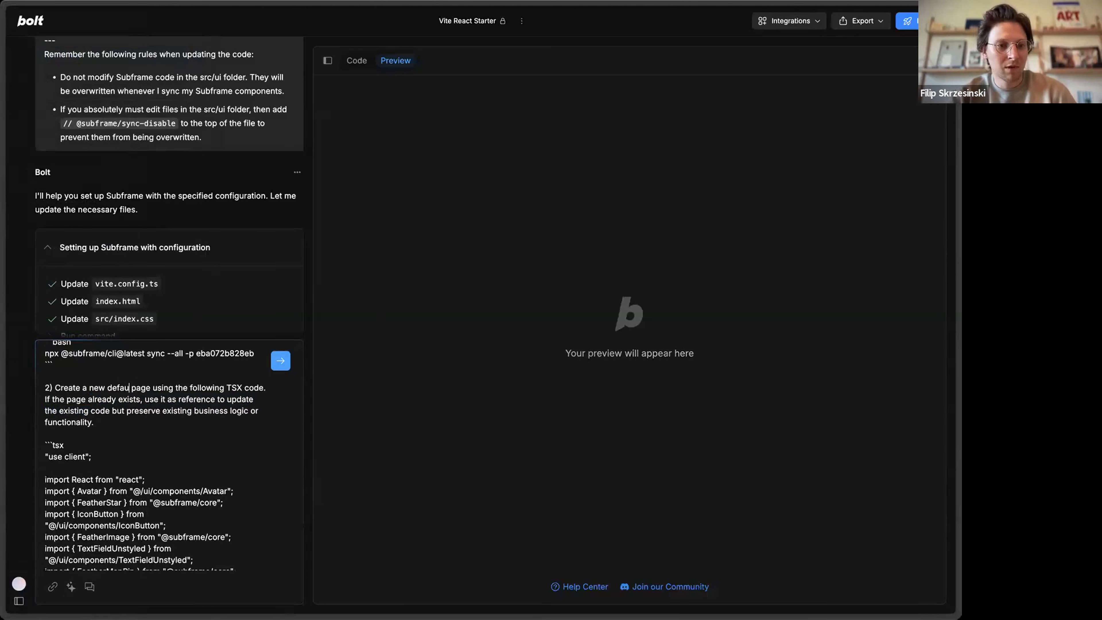
{"action": "left_click_drag", "start_coordinate": [111, 399], "coordinate": [130, 426]}
{"action": "left_click", "coordinate": [131, 430]}
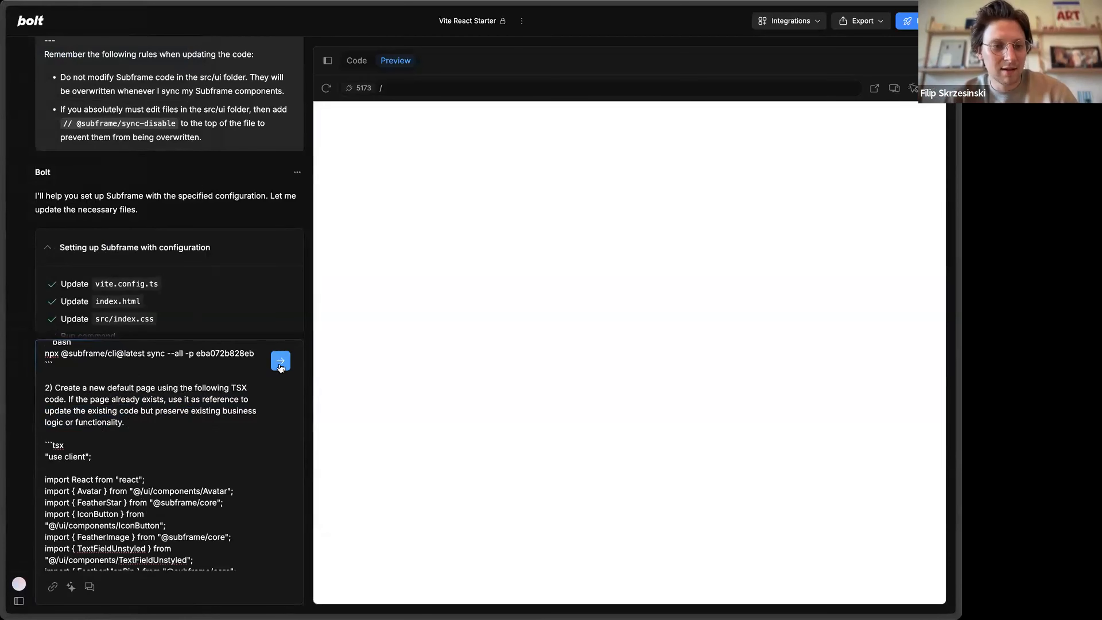
{"action": "left_click", "coordinate": [281, 361]}
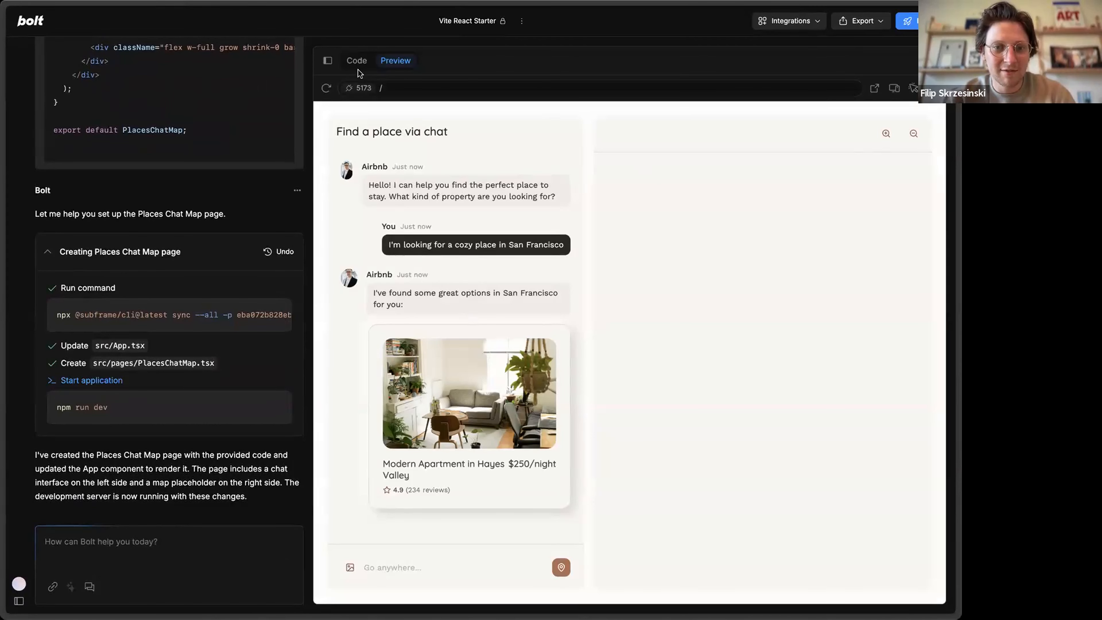
Step: Look through the project code, expanding the ui components folder and opening component files such as Alert.tsx and Calendar.tsx
{"action": "left_click", "coordinate": [358, 61]}
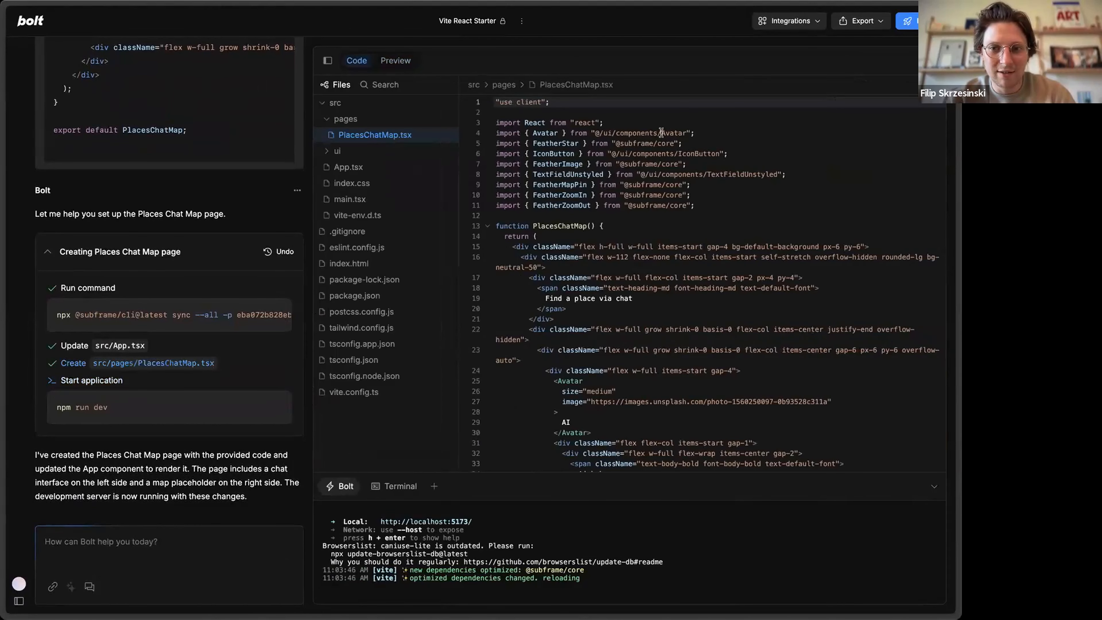
{"action": "left_click", "coordinate": [330, 152]}
{"action": "left_click", "coordinate": [344, 166]}
{"action": "left_click", "coordinate": [365, 215]}
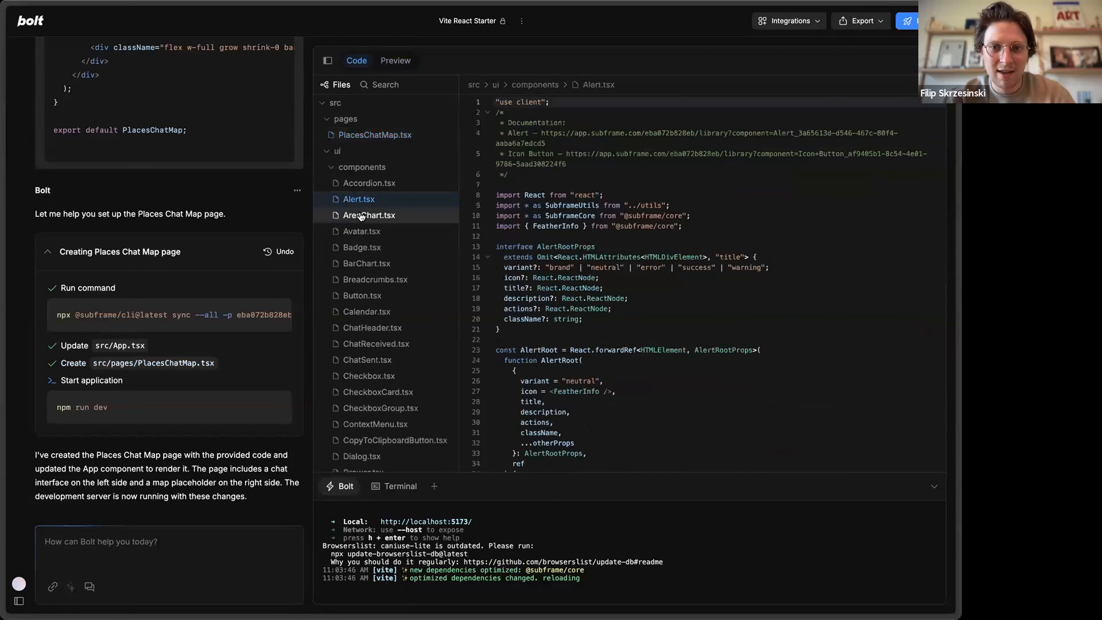
{"action": "left_click", "coordinate": [377, 311]}
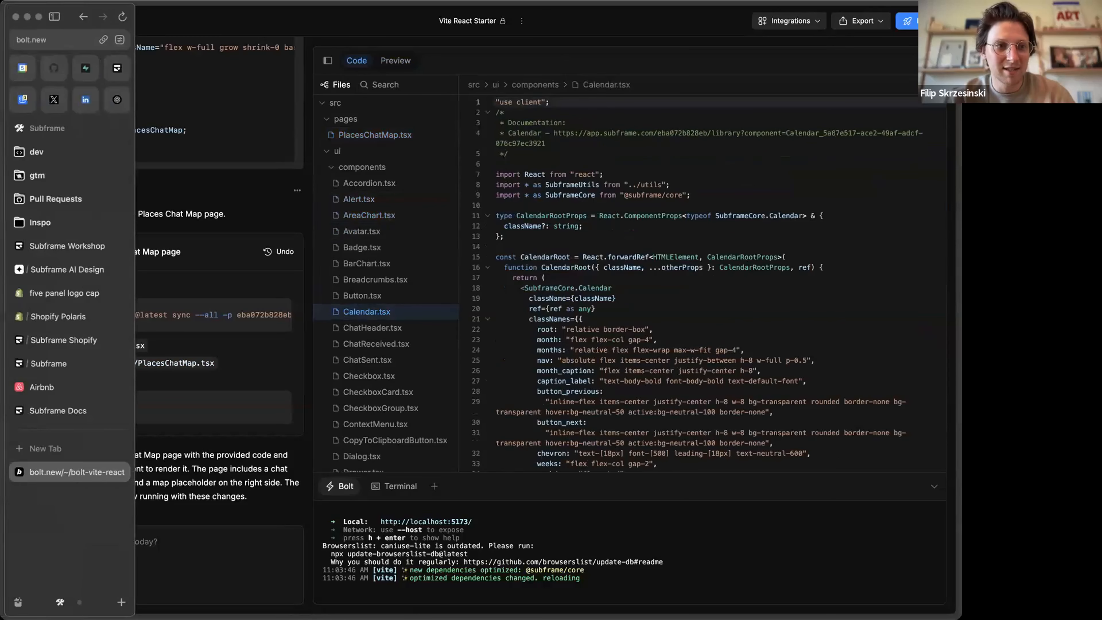
Step: Switch to Subframe, open the Button component for editing and set the default button's corners to Circular
{"action": "left_click", "coordinate": [109, 70]}
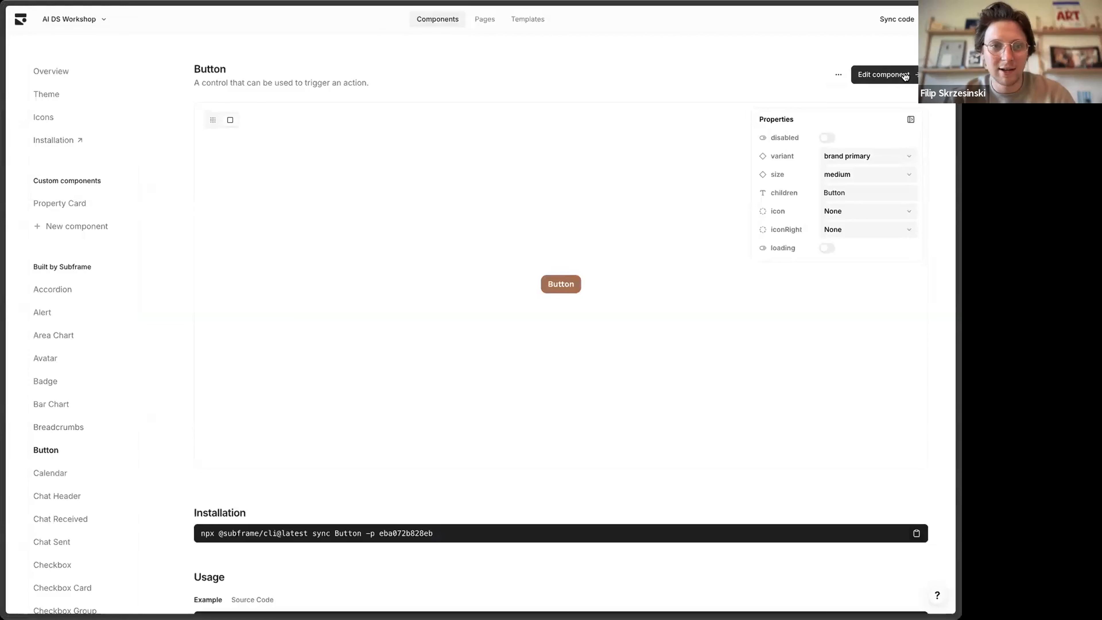
{"action": "left_click", "coordinate": [249, 117]}
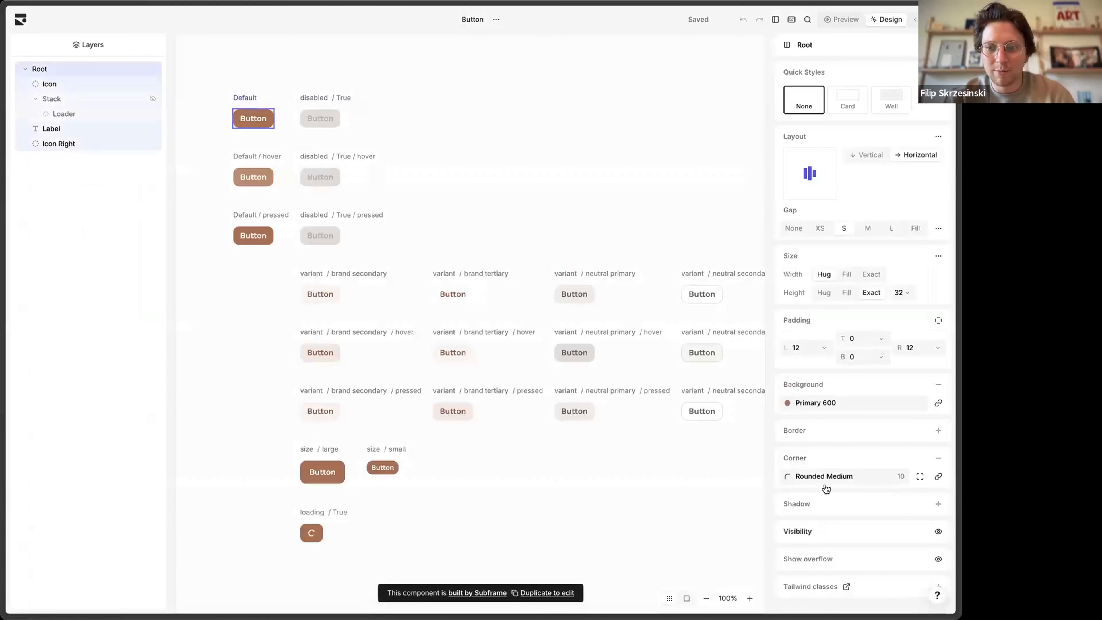
{"action": "left_click", "coordinate": [846, 477]}
{"action": "left_click", "coordinate": [837, 577]}
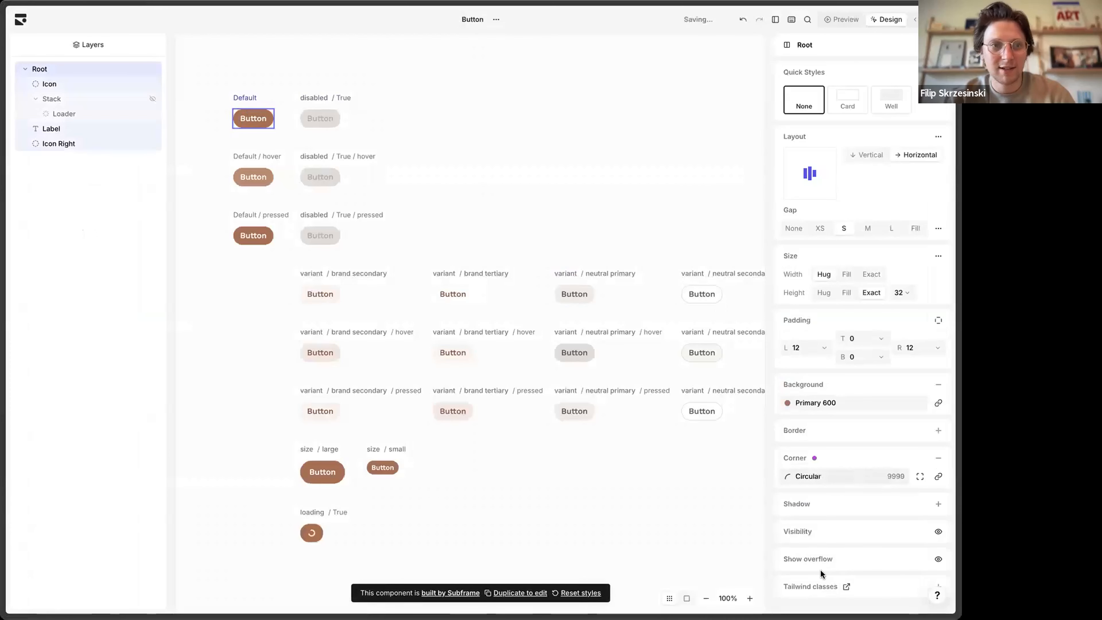
Step: Reduce the default button label's text style to Body Sm Bold
{"action": "double_click", "coordinate": [252, 118]}
{"action": "left_click", "coordinate": [901, 134]}
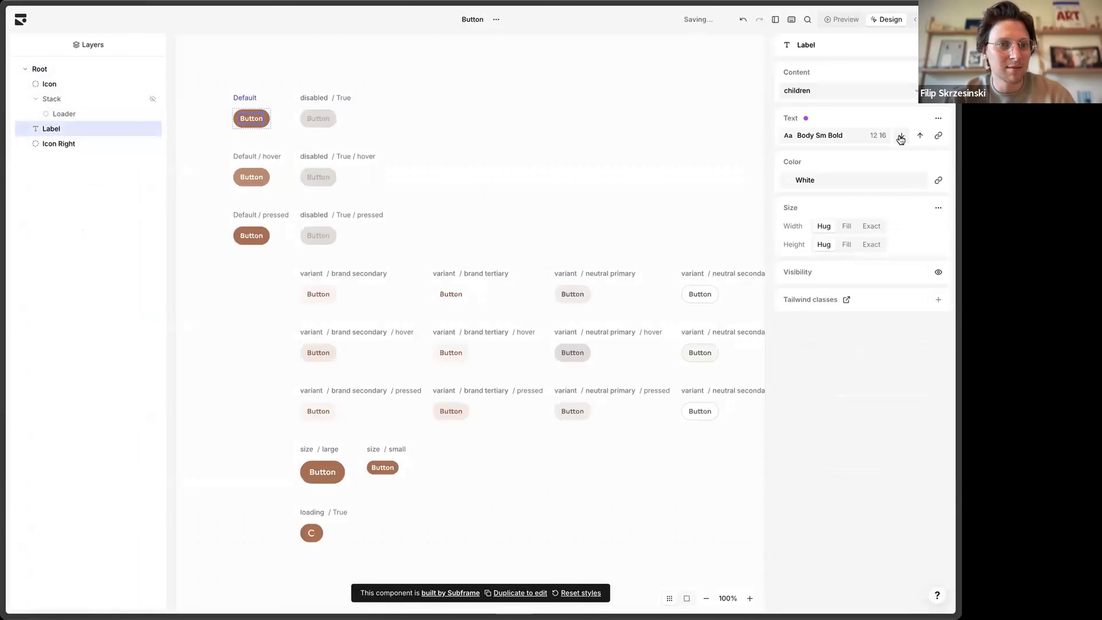
{"action": "left_click", "coordinate": [246, 97]}
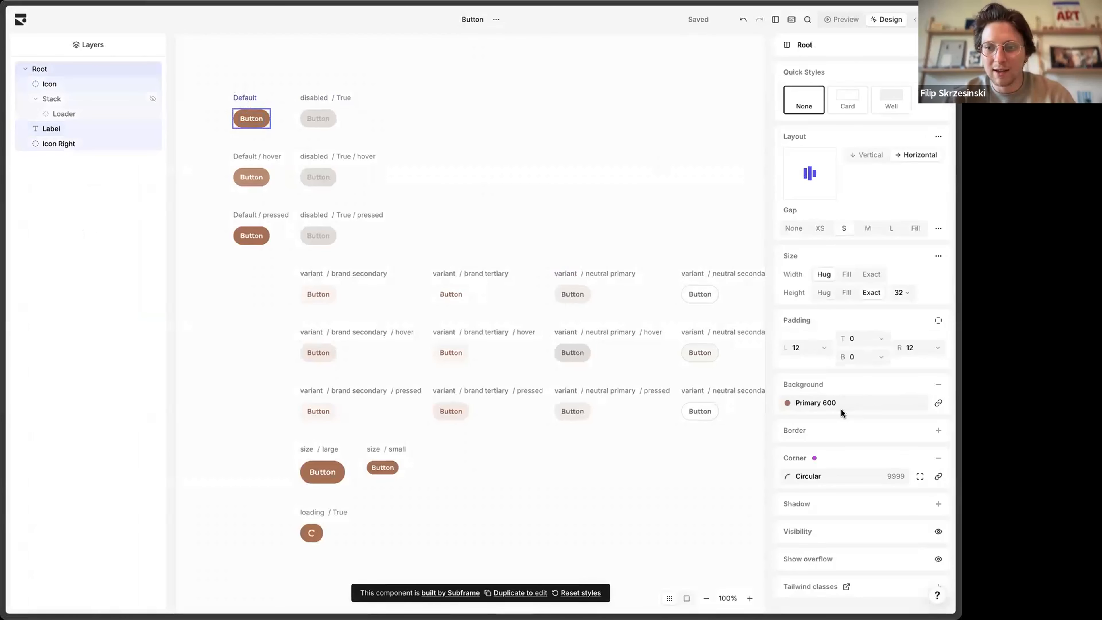
{"action": "left_click", "coordinate": [841, 411]}
{"action": "left_click", "coordinate": [546, 181]}
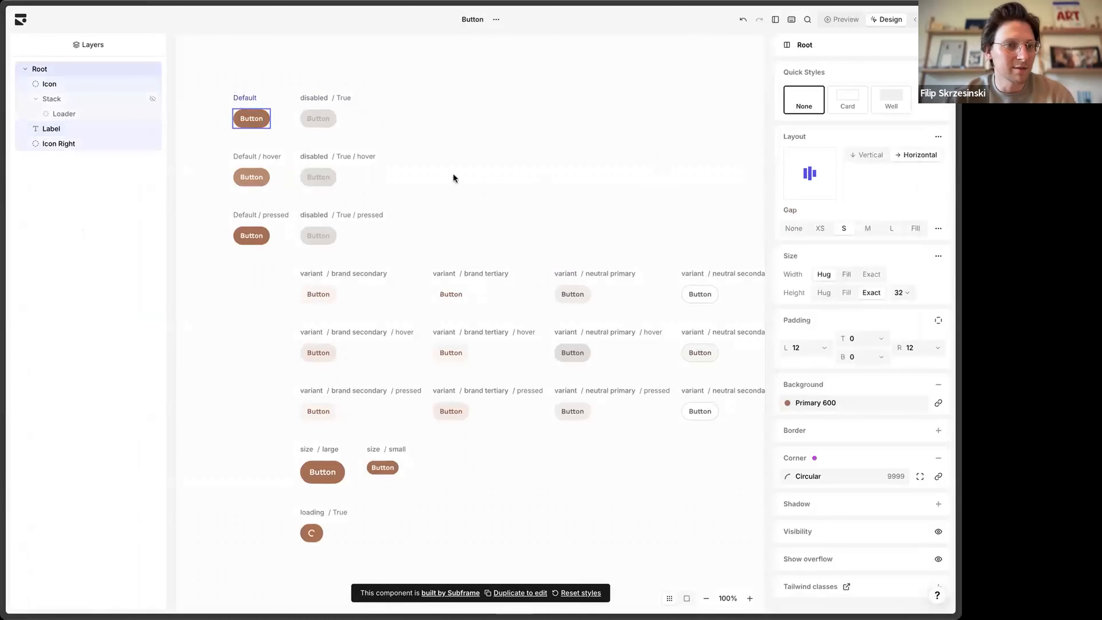
Step: Switch to the Bolt project and check the page in its preview
{"action": "mouse_move", "coordinate": [4, 304]}
{"action": "left_click", "coordinate": [60, 473]}
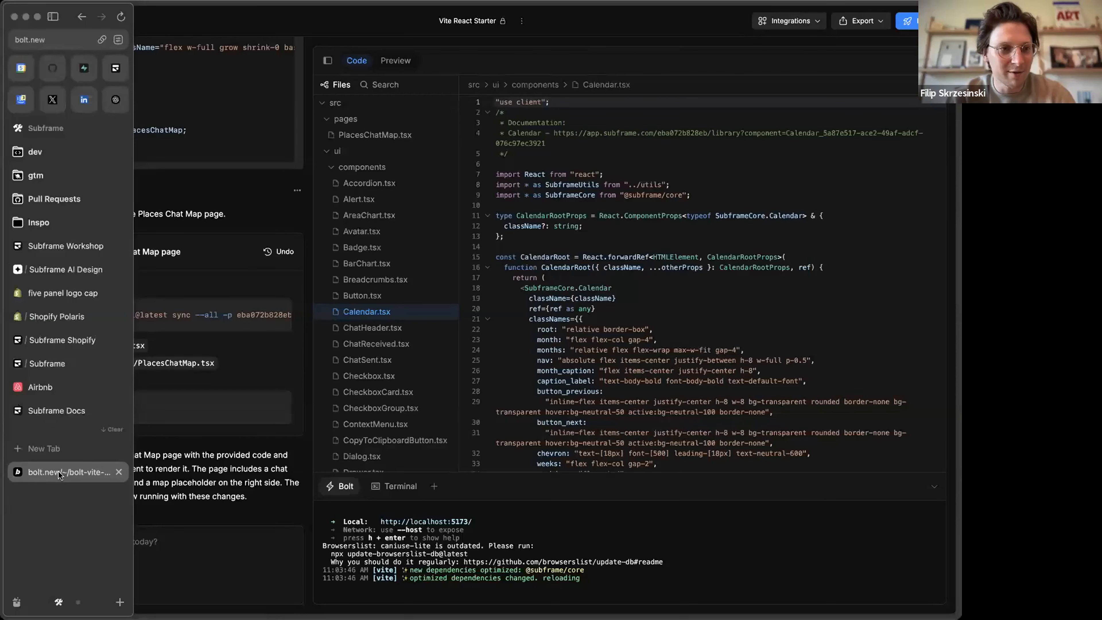
{"action": "left_click", "coordinate": [396, 61]}
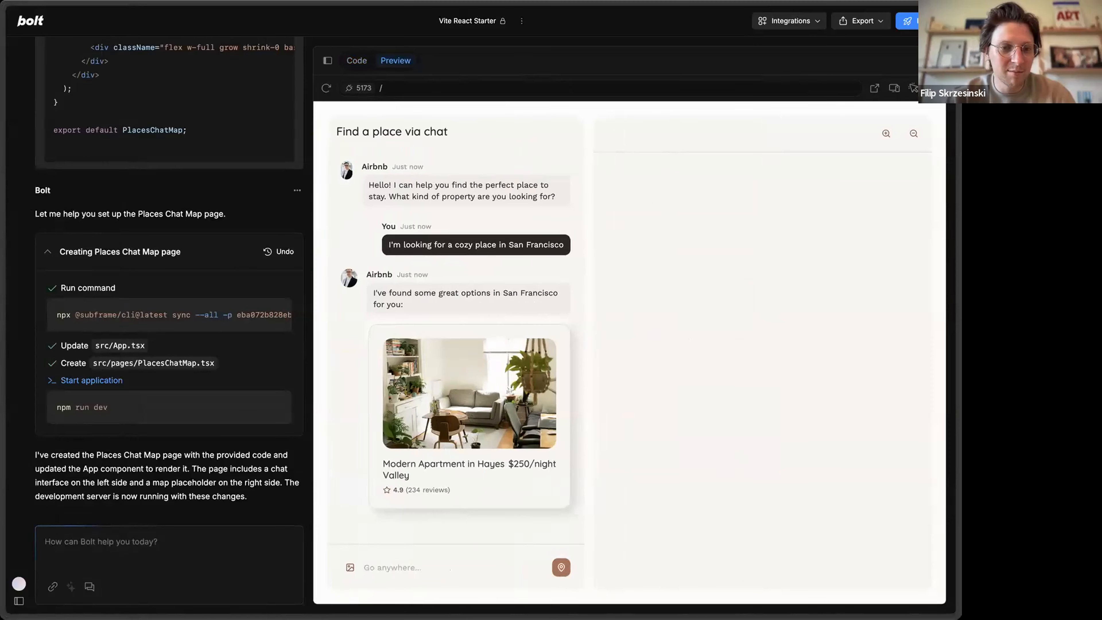
Step: Return to the Button component in Subframe and undo the label's text style change
{"action": "mouse_move", "coordinate": [4, 217]}
{"action": "left_click", "coordinate": [116, 72]}
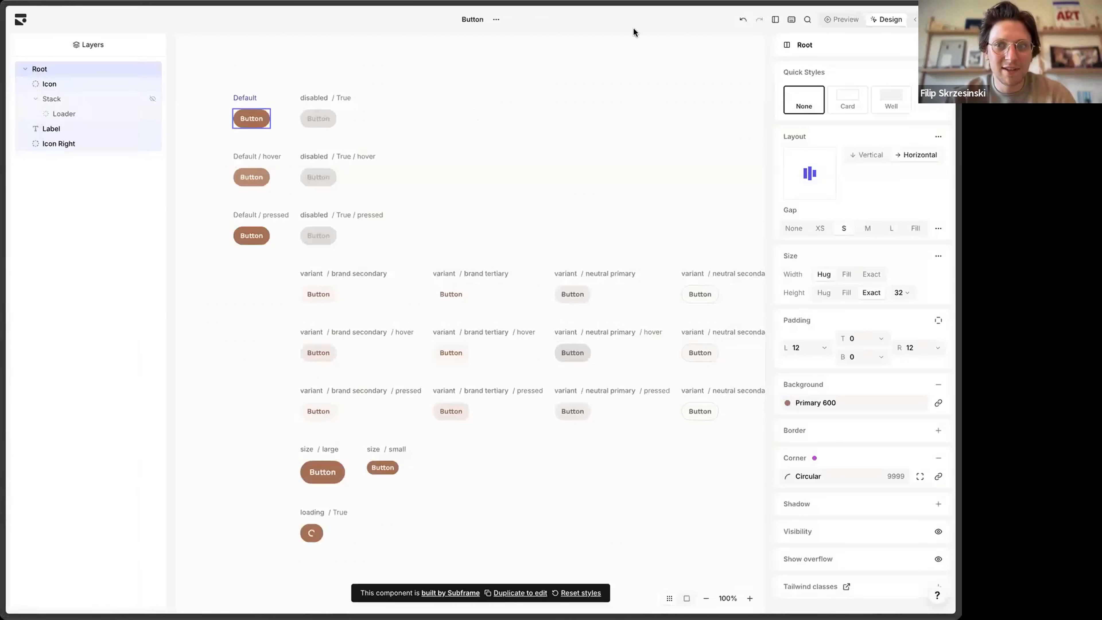
{"action": "left_click", "coordinate": [742, 20]}
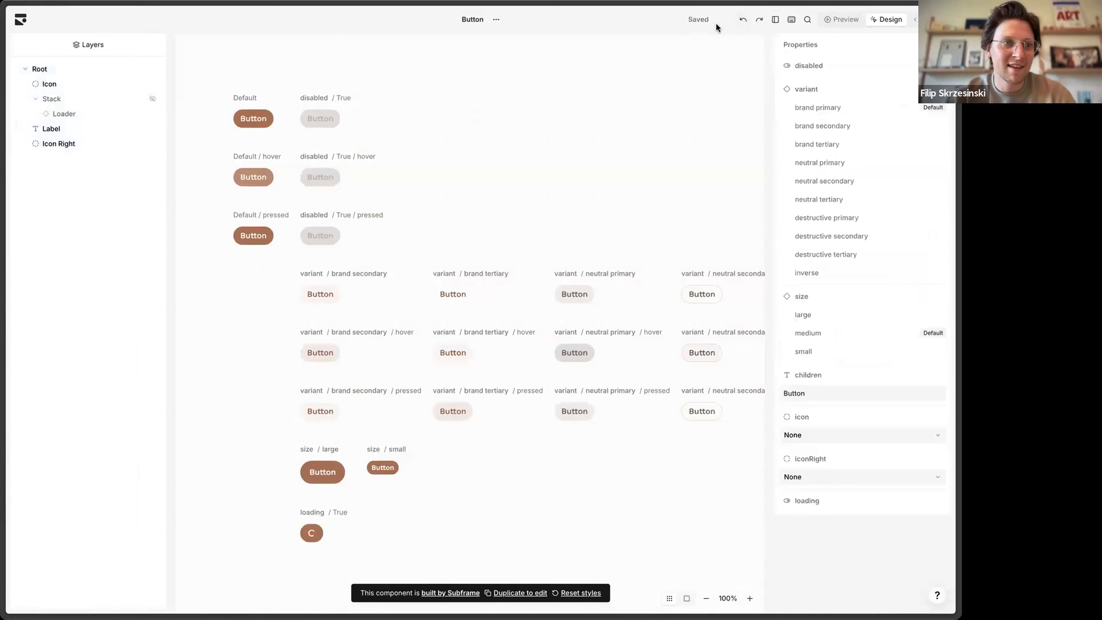
Step: Go back to the component library and open the Icon Button component for editing
{"action": "left_click", "coordinate": [22, 20]}
{"action": "scroll", "coordinate": [77, 445], "scroll_direction": "down", "scroll_amount": 10}
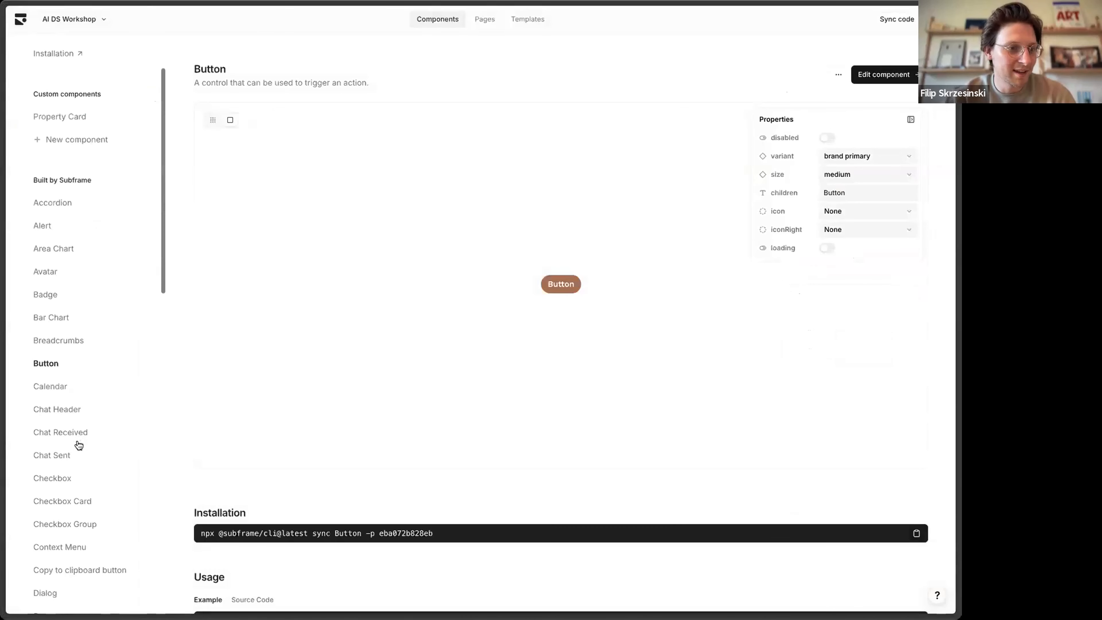
{"action": "left_click", "coordinate": [88, 377]}
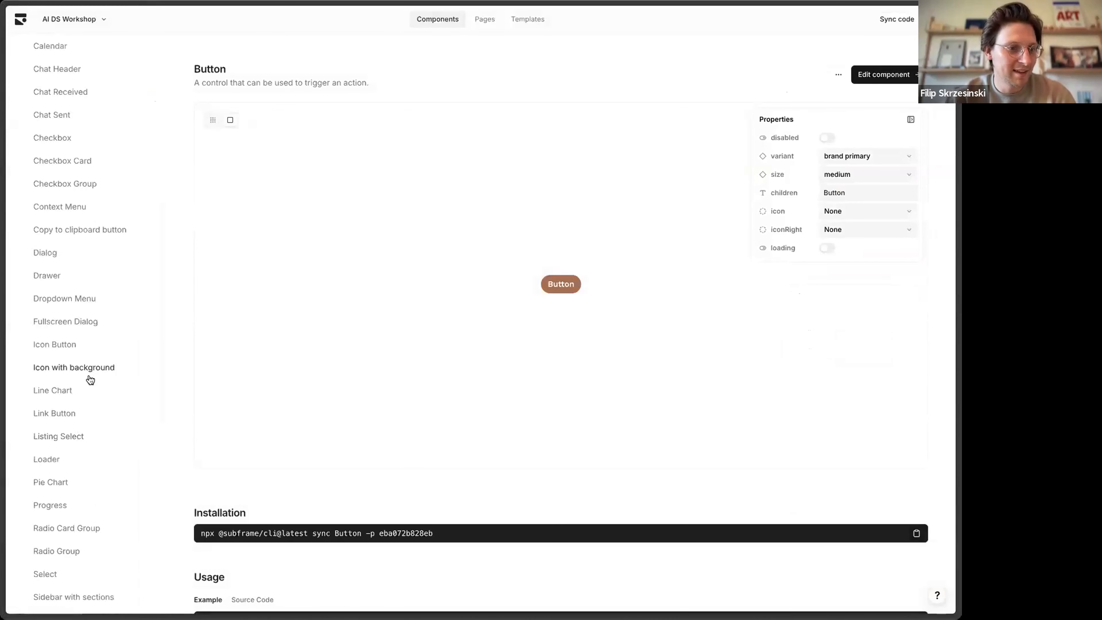
{"action": "left_click", "coordinate": [69, 349]}
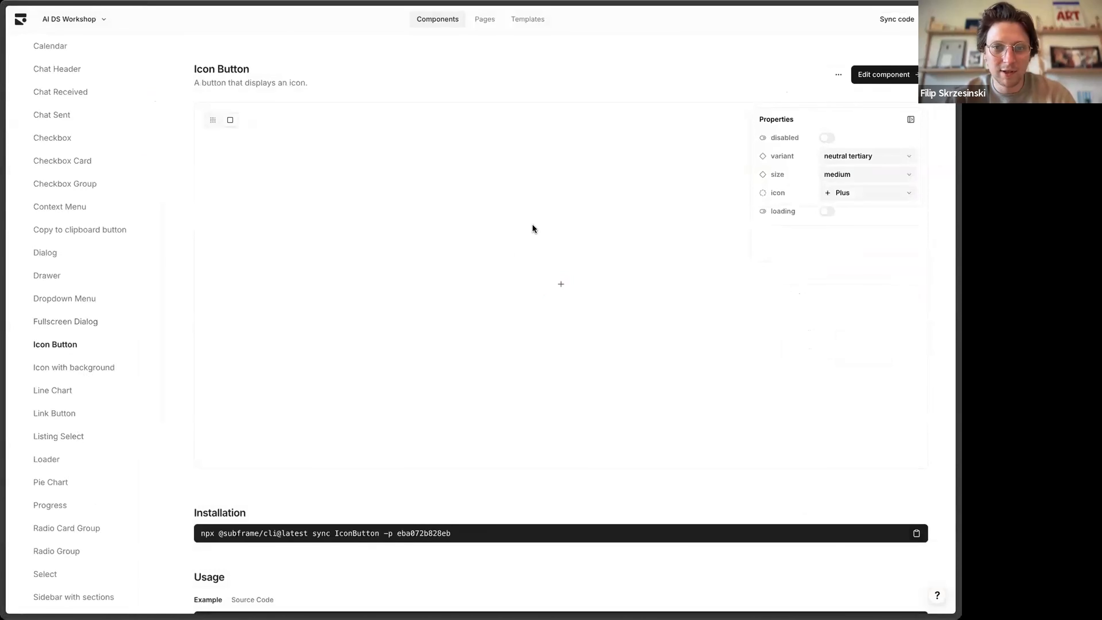
{"action": "left_click", "coordinate": [870, 76]}
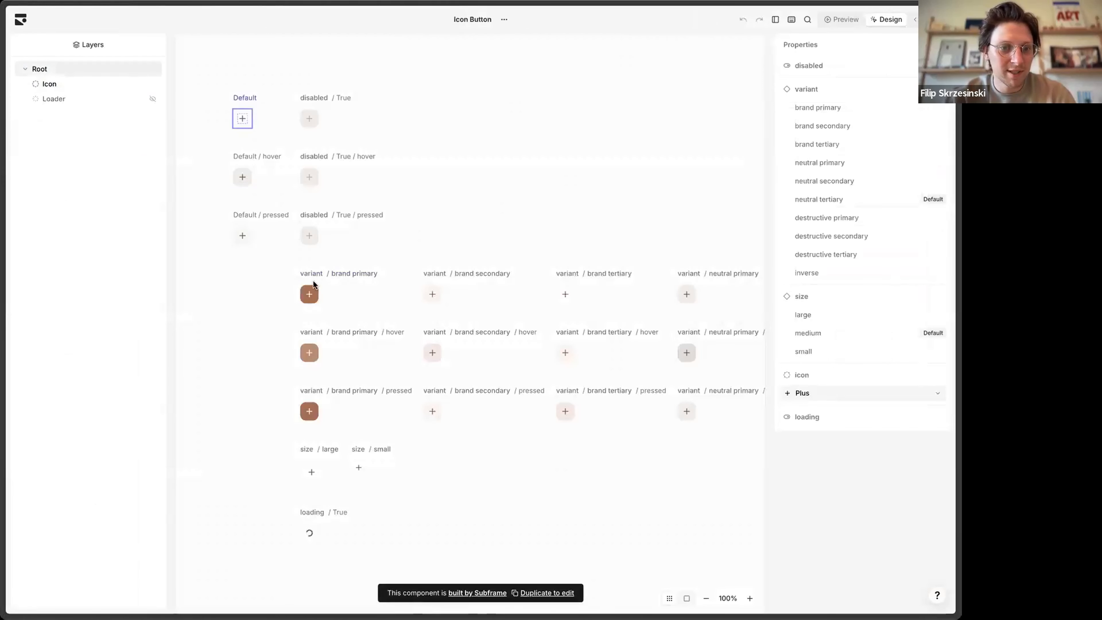
Step: Set the corners of the Icon Button's default variant to Circular
{"action": "left_click", "coordinate": [309, 294]}
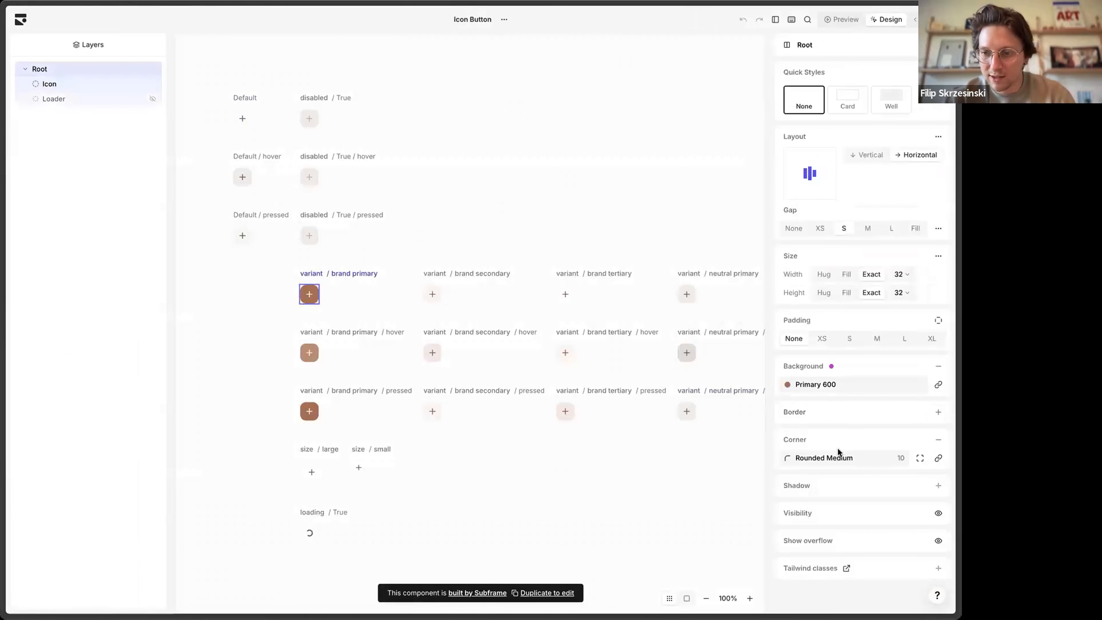
{"action": "left_click", "coordinate": [833, 456]}
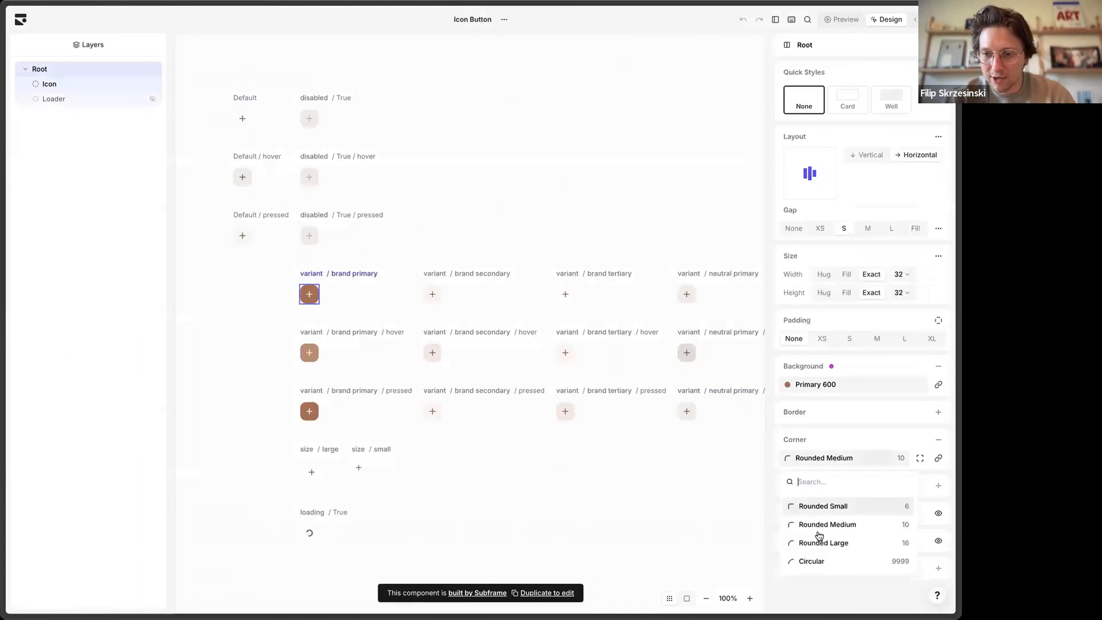
{"action": "left_click", "coordinate": [241, 104]}
{"action": "left_click", "coordinate": [835, 442]}
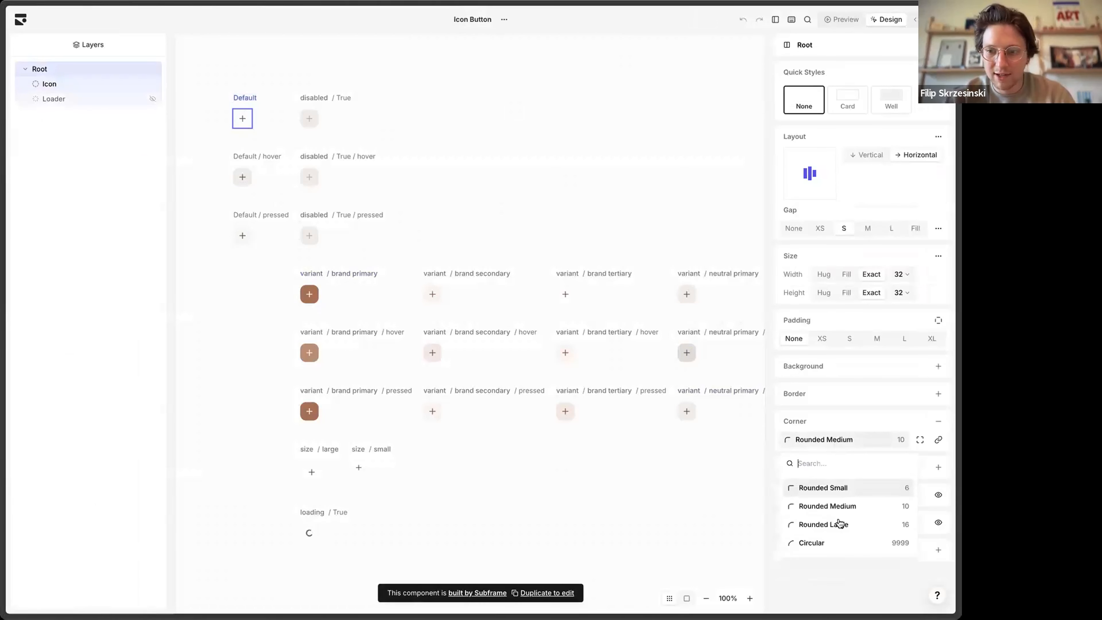
{"action": "left_click", "coordinate": [833, 544]}
Step: Set the background of the Icon Button's brand primary variant to Neutral 900
{"action": "left_click", "coordinate": [342, 280]}
{"action": "left_click", "coordinate": [831, 384]}
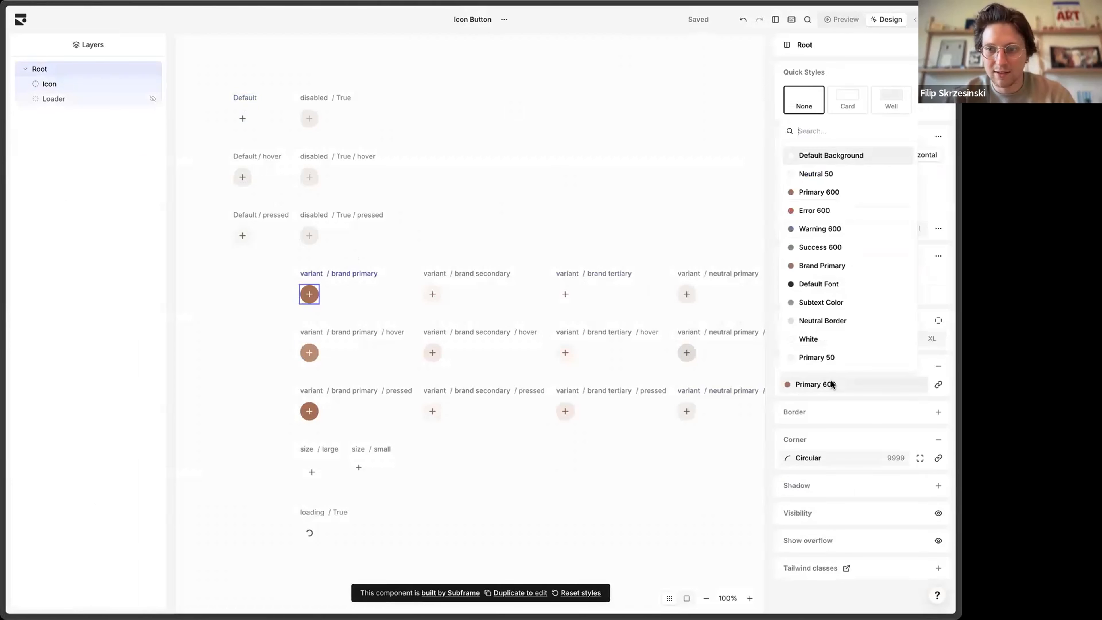
{"action": "type", "text": "neu"}
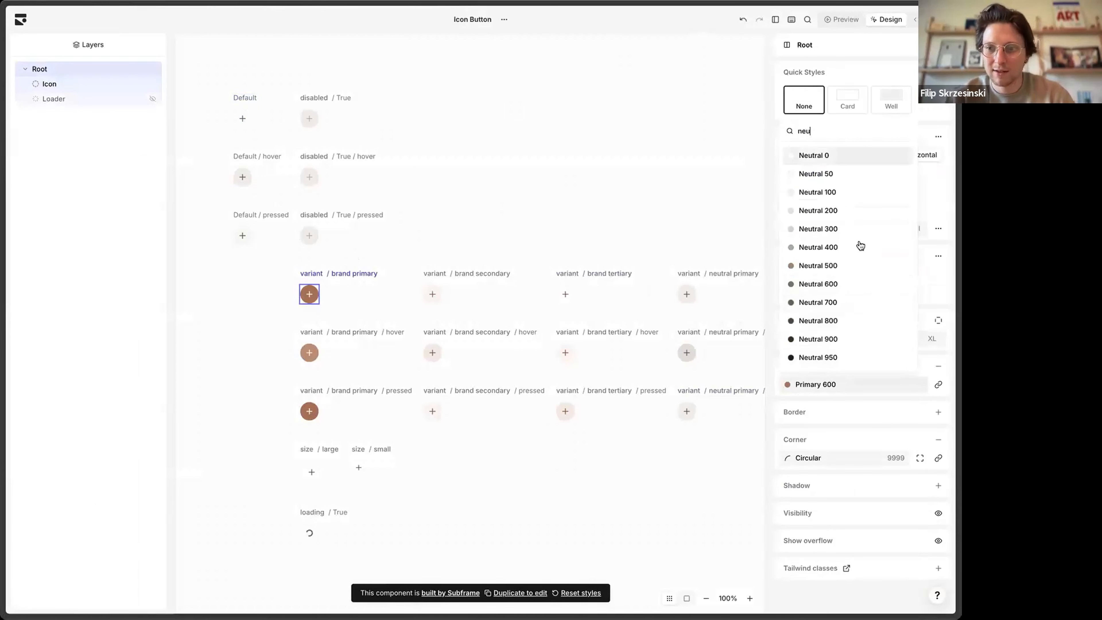
{"action": "left_click", "coordinate": [824, 339]}
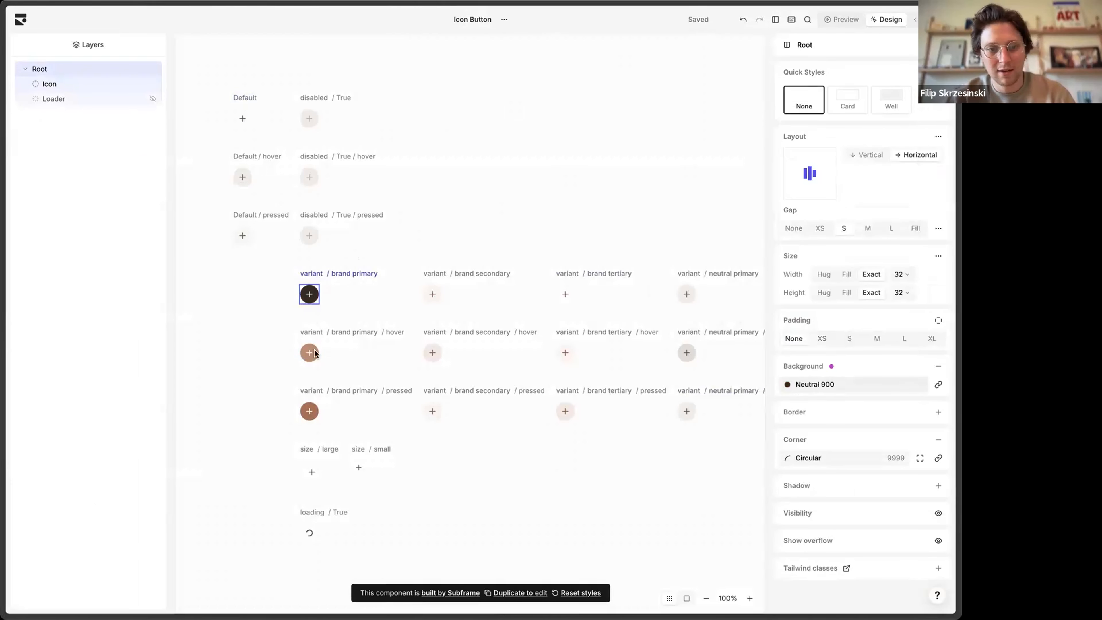
{"action": "left_click", "coordinate": [343, 115]}
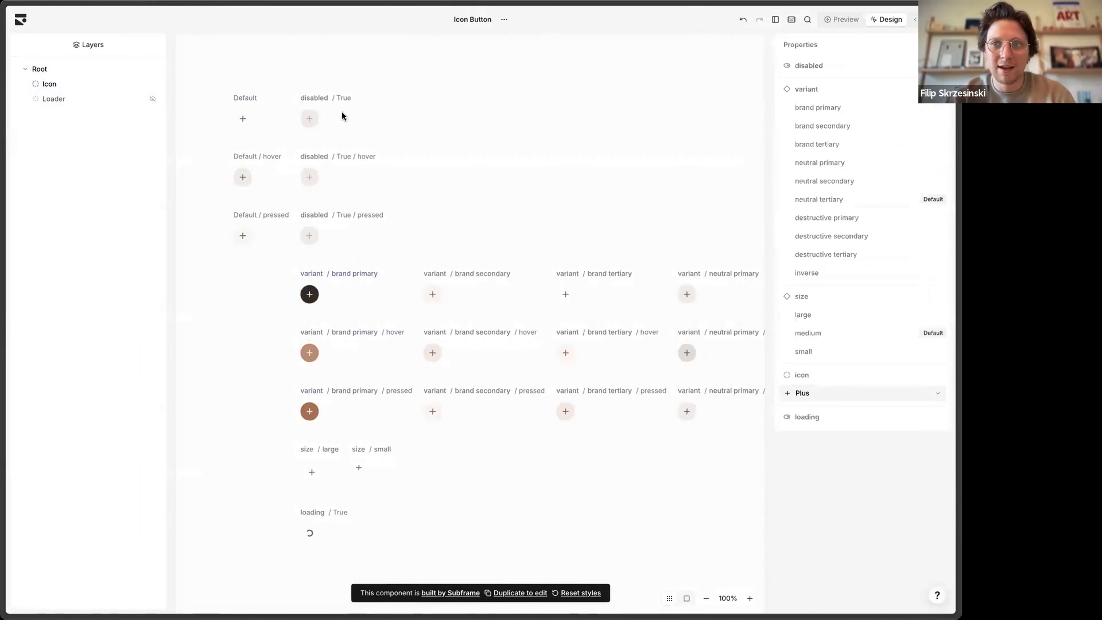
Step: Copy the sync command from the Icon Button's component code and switch to the Bolt project
{"action": "left_click", "coordinate": [927, 19]}
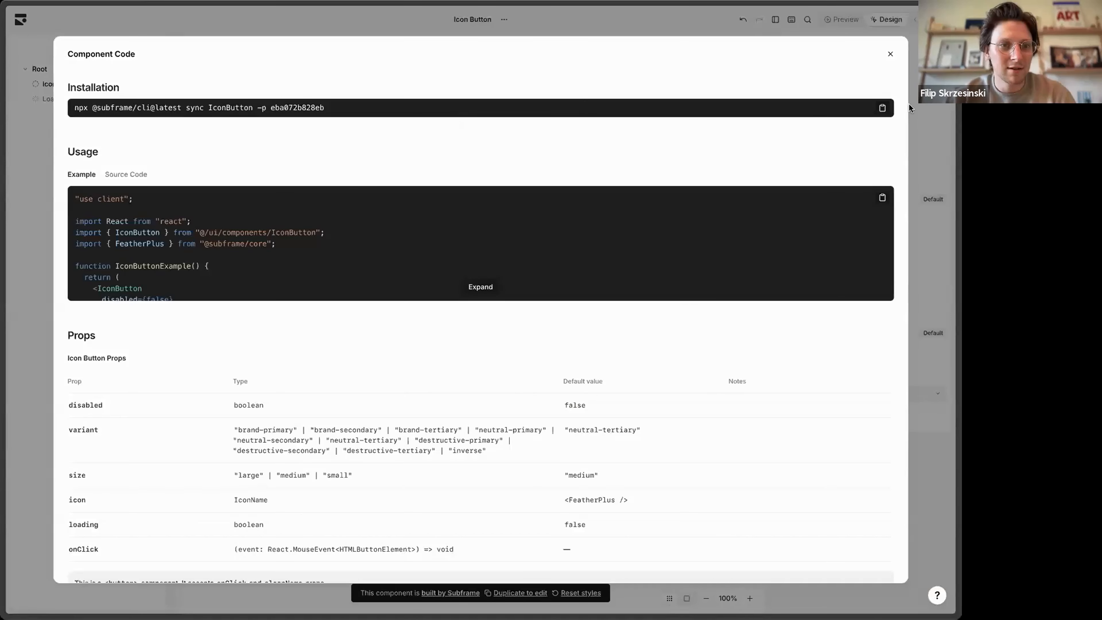
{"action": "left_click", "coordinate": [883, 107]}
{"action": "mouse_move", "coordinate": [81, 101]}
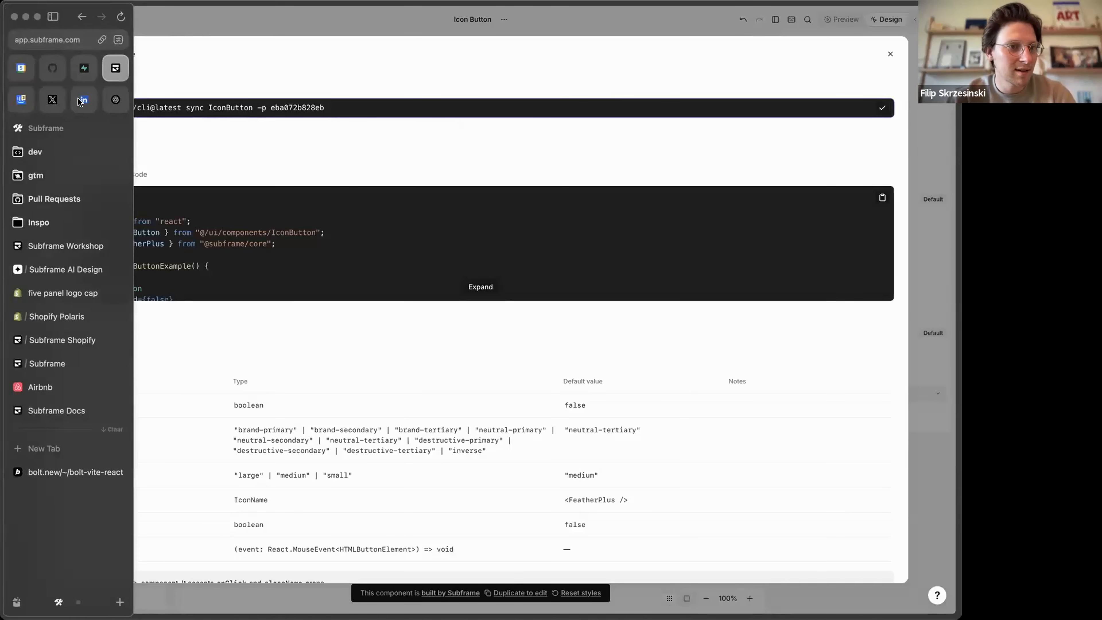
{"action": "left_click", "coordinate": [65, 472]}
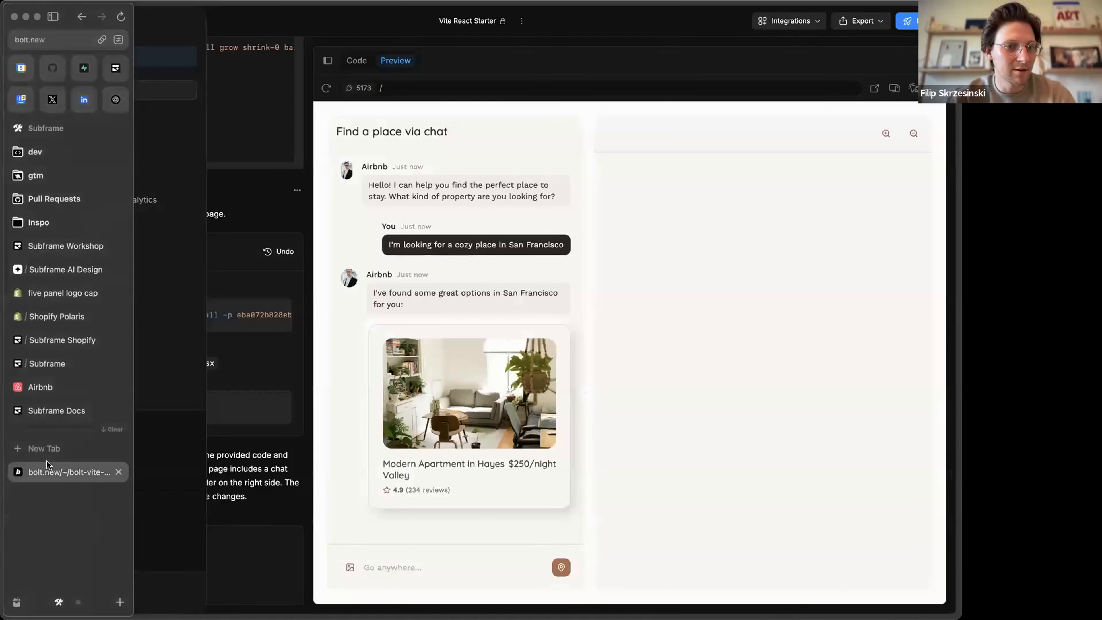
Step: Send the copied IconButton sync command to Bolt so the preview picks up the restyled icon button
{"action": "key", "text": "super+v"}
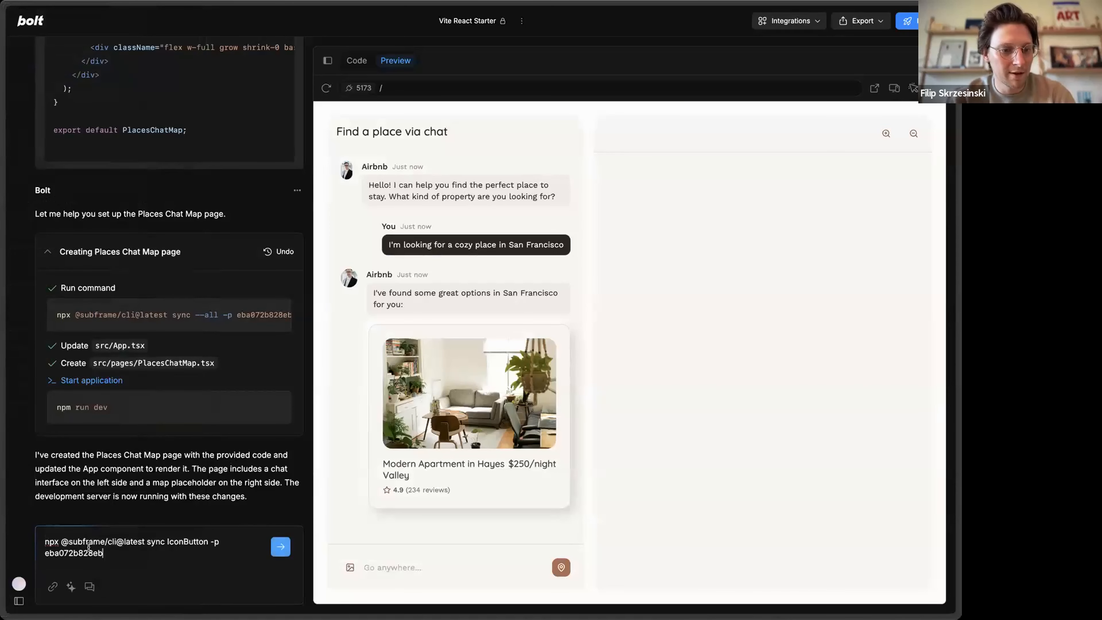
{"action": "key", "text": "Return"}
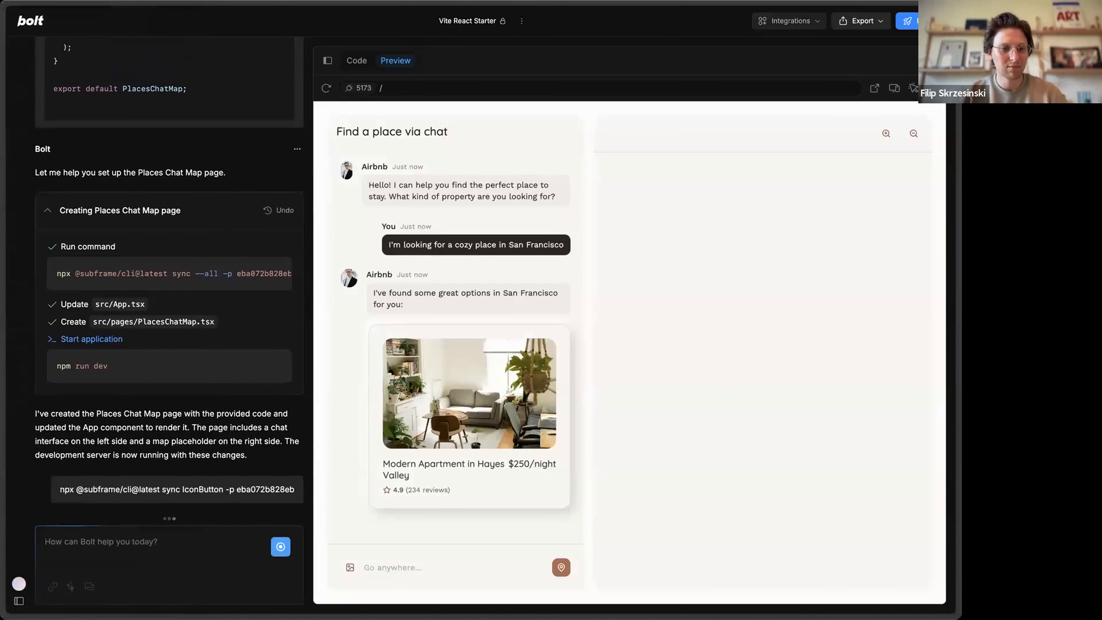
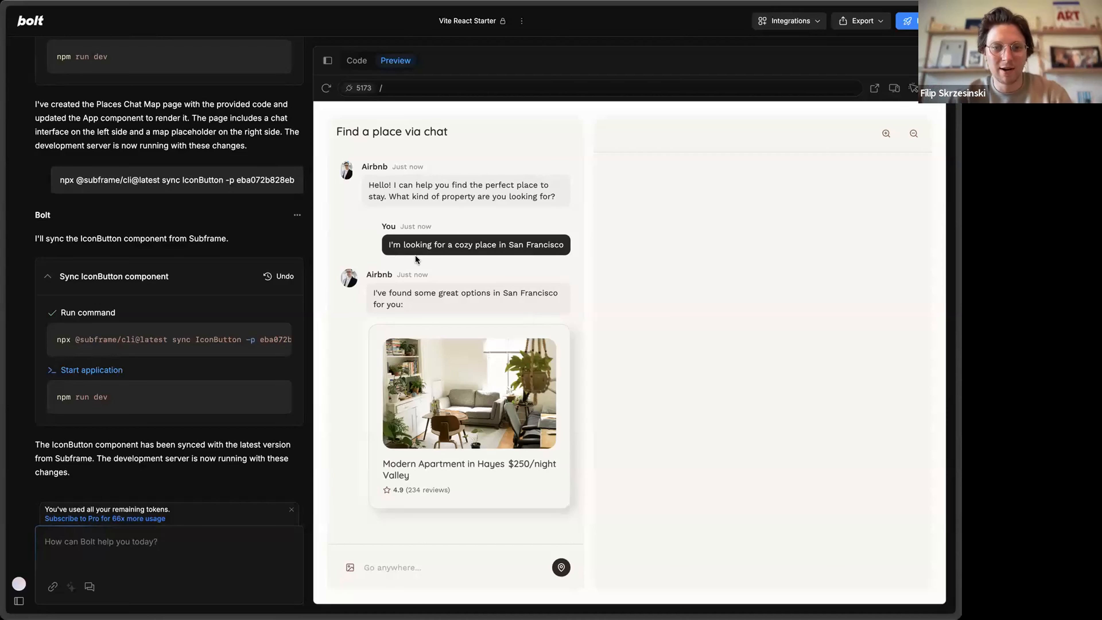
{"action": "left_click_drag", "start_coordinate": [404, 254], "coordinate": [404, 223]}
{"action": "left_click", "coordinate": [404, 223]}
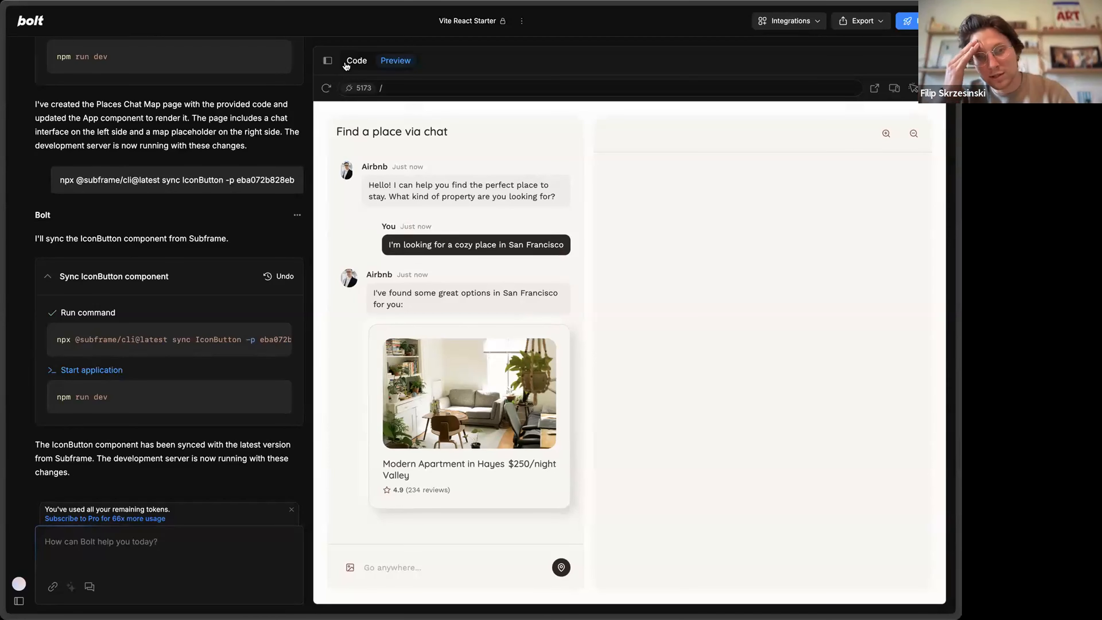
Step: Look through the synced component files in the Bolt project's code and return to the page preview
{"action": "left_click", "coordinate": [364, 70]}
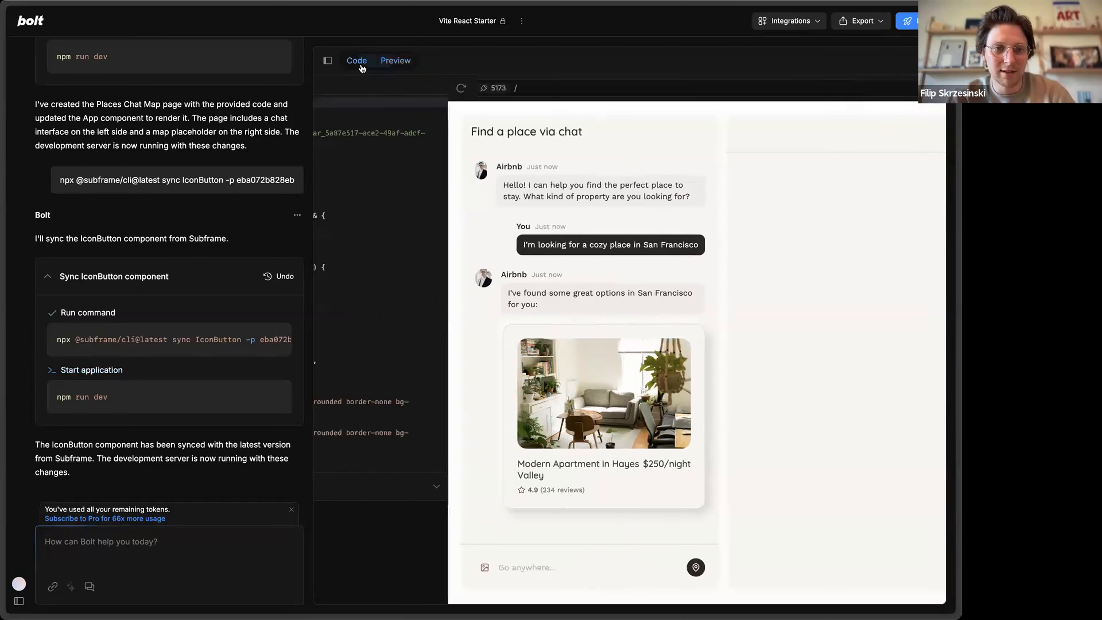
{"action": "scroll", "coordinate": [379, 144], "scroll_direction": "down", "scroll_amount": 1}
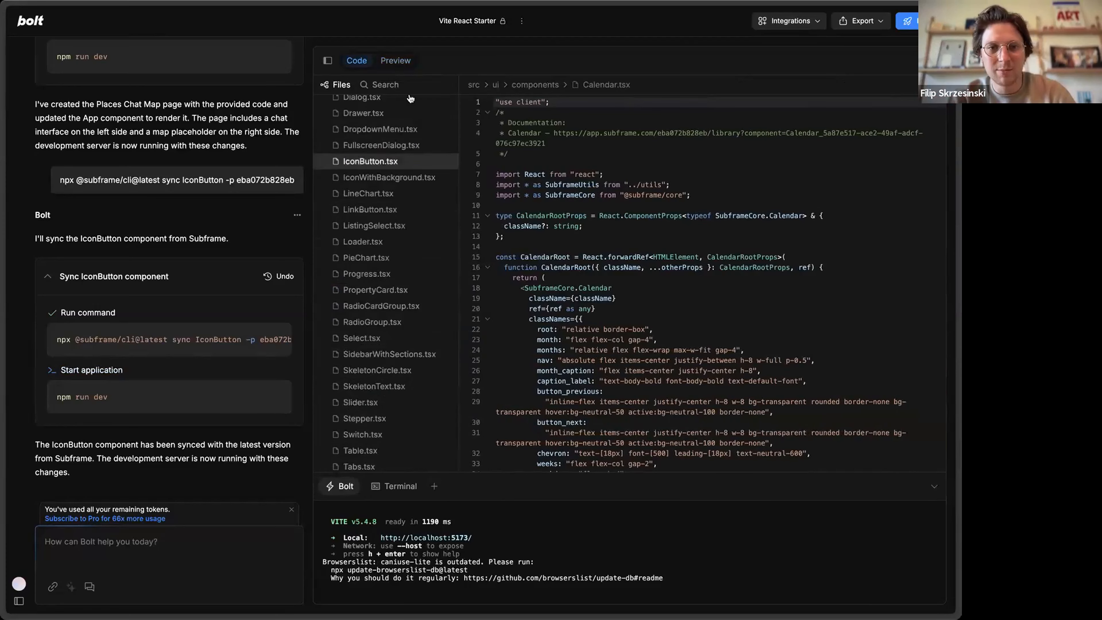
{"action": "left_click", "coordinate": [399, 60]}
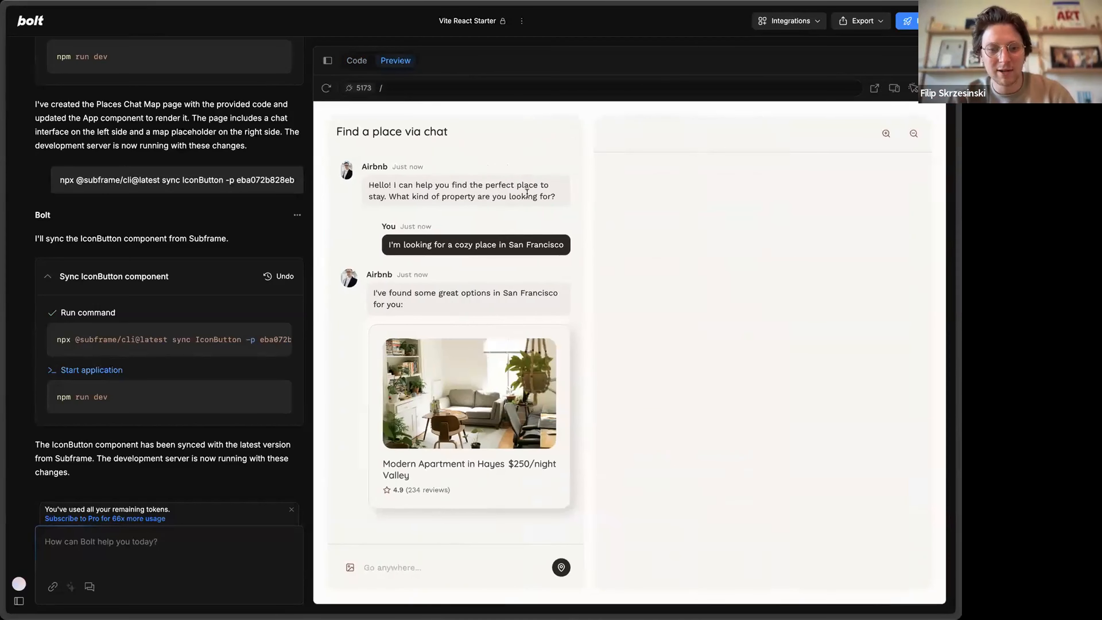
{"action": "mouse_move", "coordinate": [49, 328]}
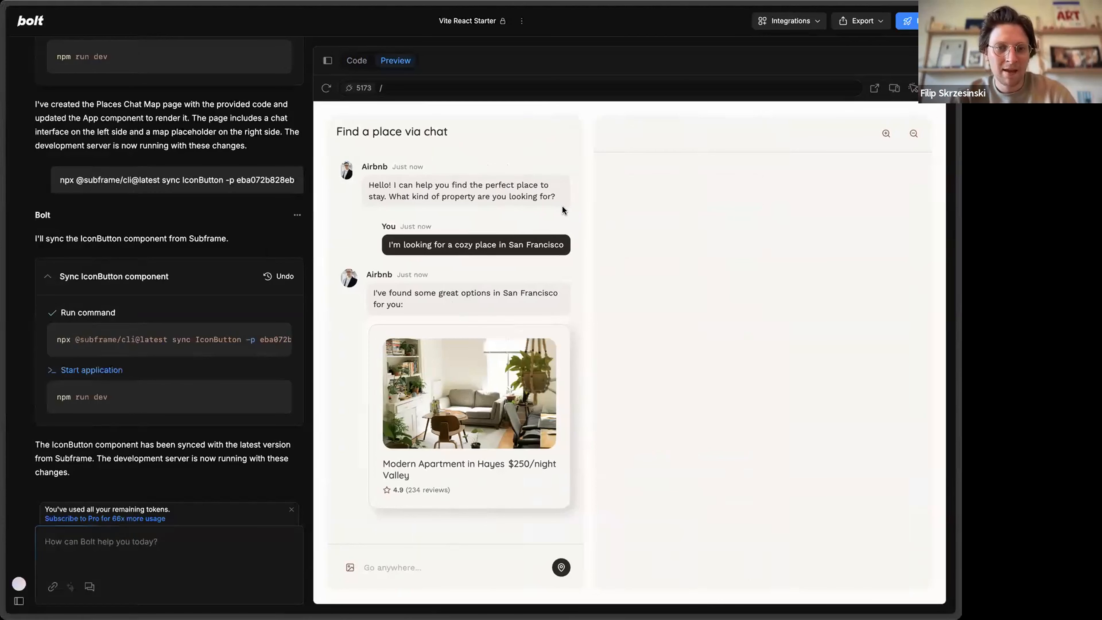
{"action": "left_click_drag", "start_coordinate": [512, 236], "coordinate": [502, 199]}
{"action": "left_click", "coordinate": [502, 199]}
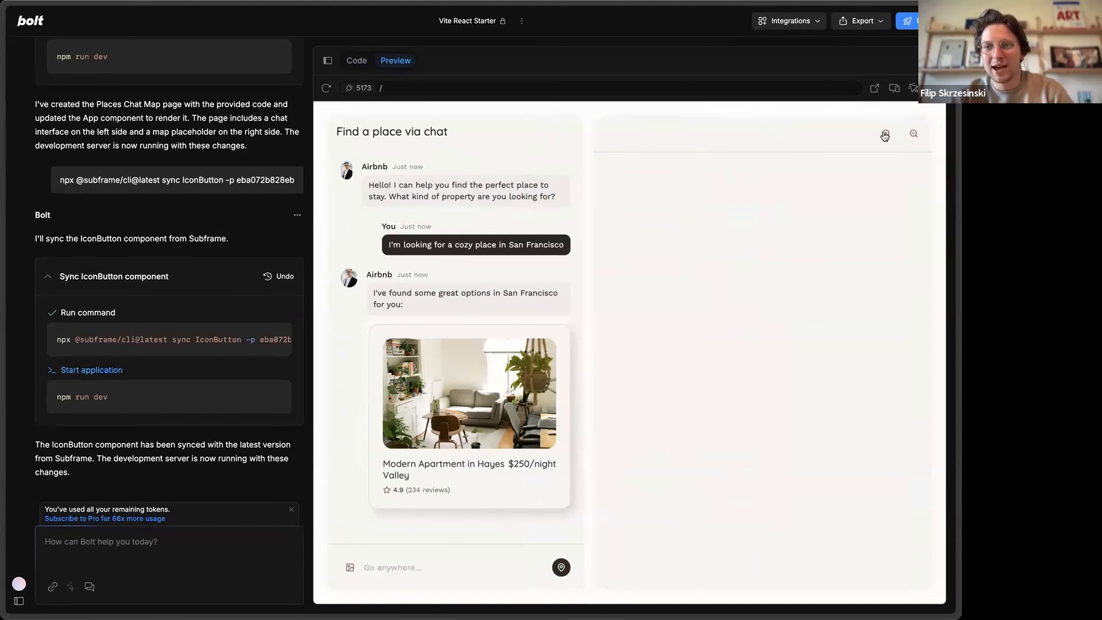
Step: Switch to the Subframe Workshop demo page and bring up the exporting code slide
{"action": "mouse_move", "coordinate": [2, 226]}
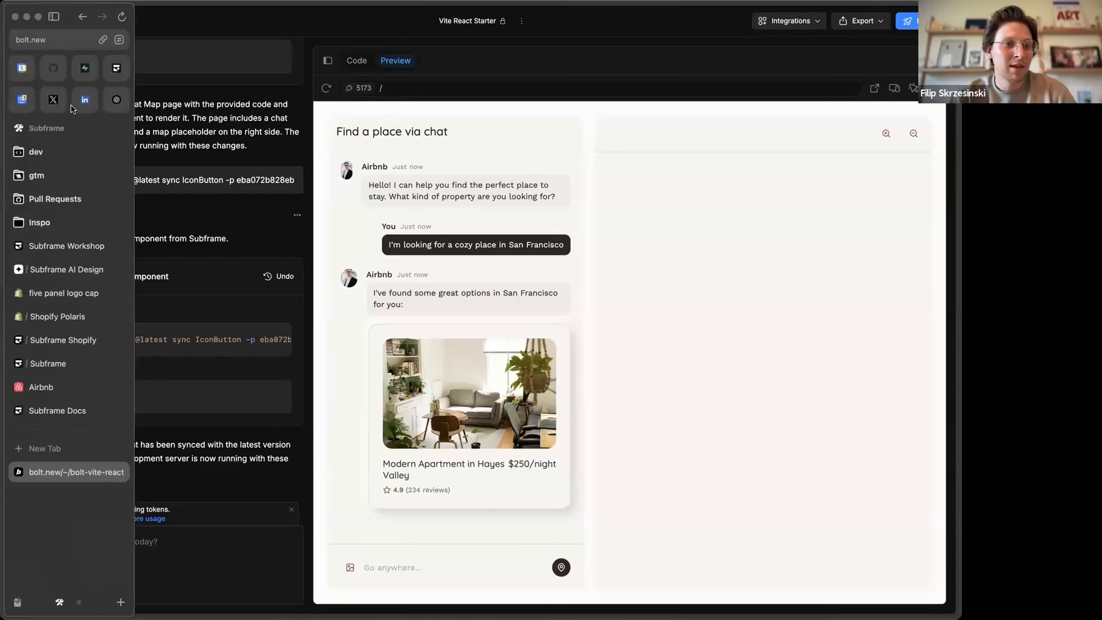
{"action": "left_click", "coordinate": [69, 339]}
{"action": "left_click", "coordinate": [58, 363]}
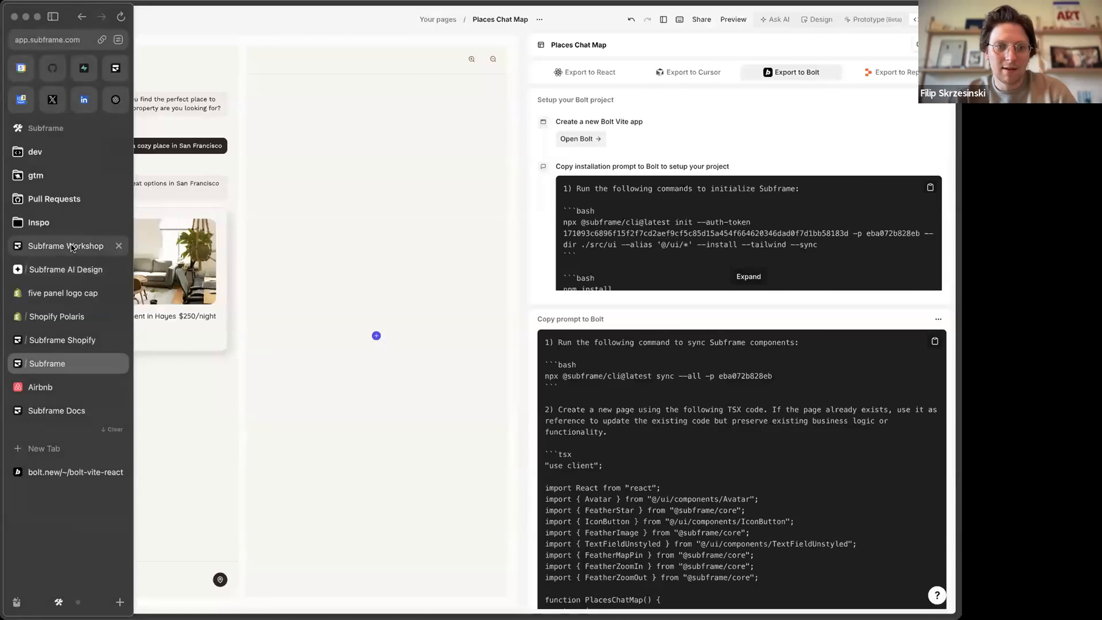
{"action": "left_click", "coordinate": [72, 248]}
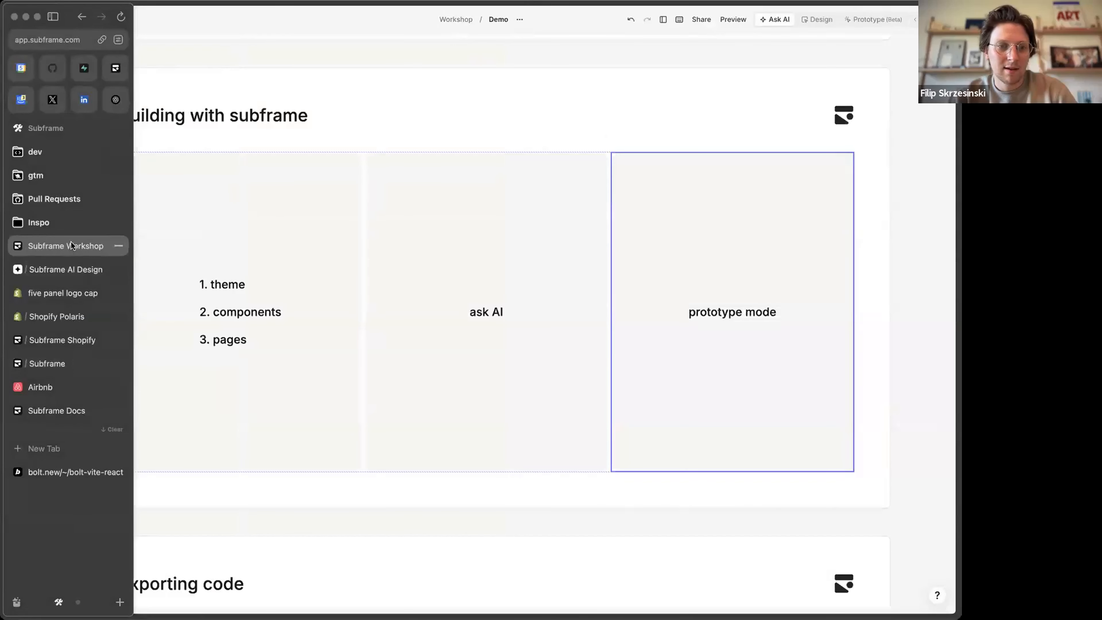
{"action": "scroll", "coordinate": [390, 276], "scroll_direction": "down", "scroll_amount": 10}
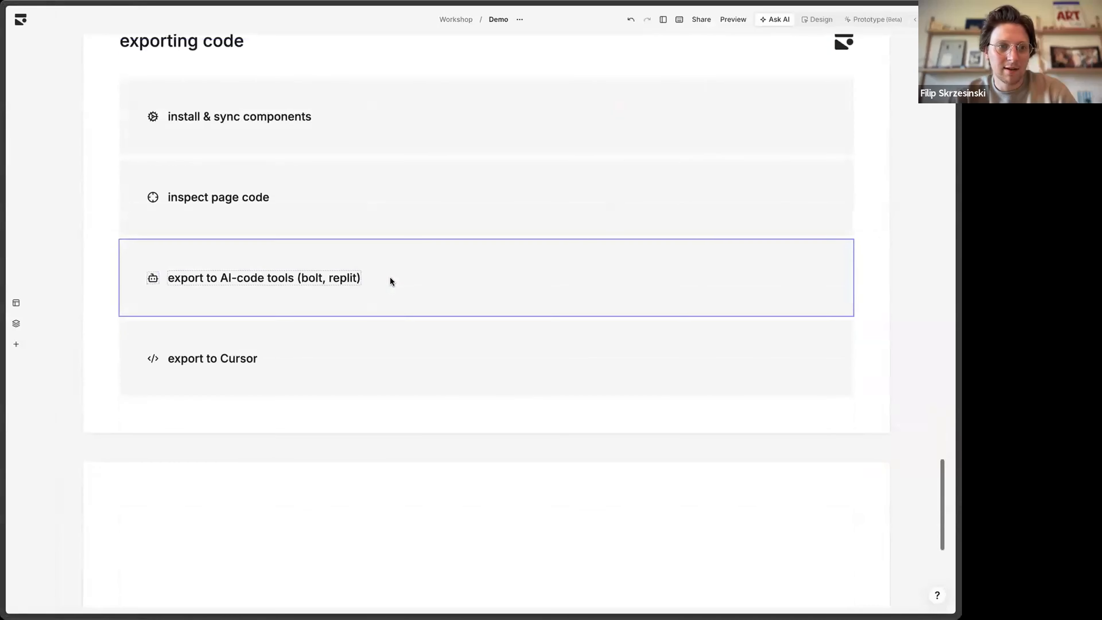
{"action": "scroll", "coordinate": [390, 277], "scroll_direction": "down", "scroll_amount": 3}
{"action": "scroll", "coordinate": [390, 276], "scroll_direction": "up", "scroll_amount": 4}
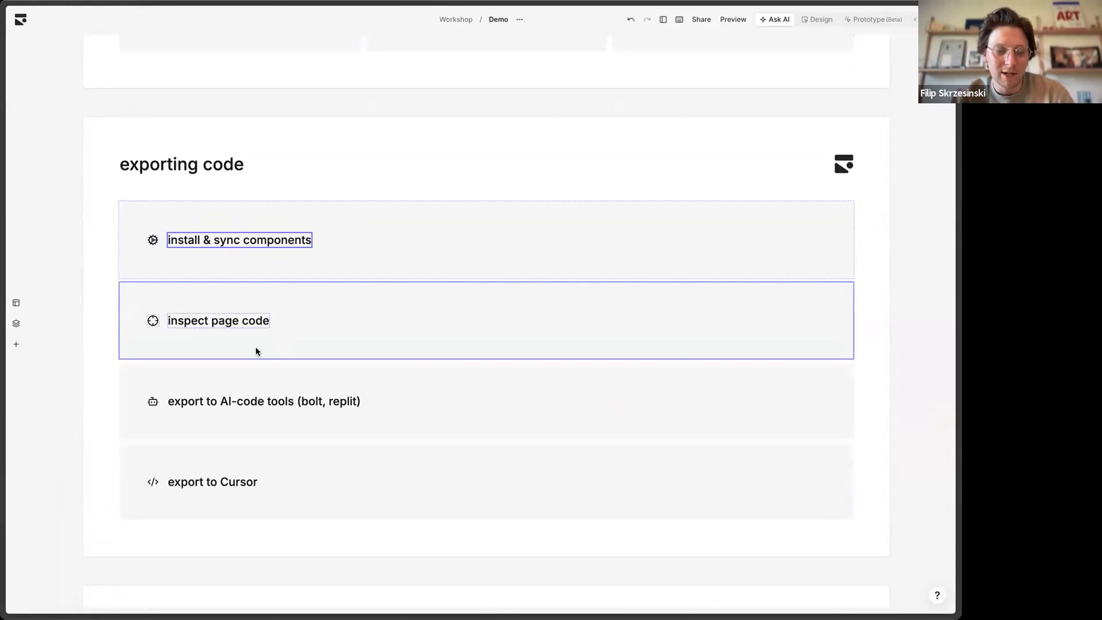
Step: Go through the inspect page code, AI-code tools and Cursor export items, continuing to the q&a slide
{"action": "left_click", "coordinate": [231, 332]}
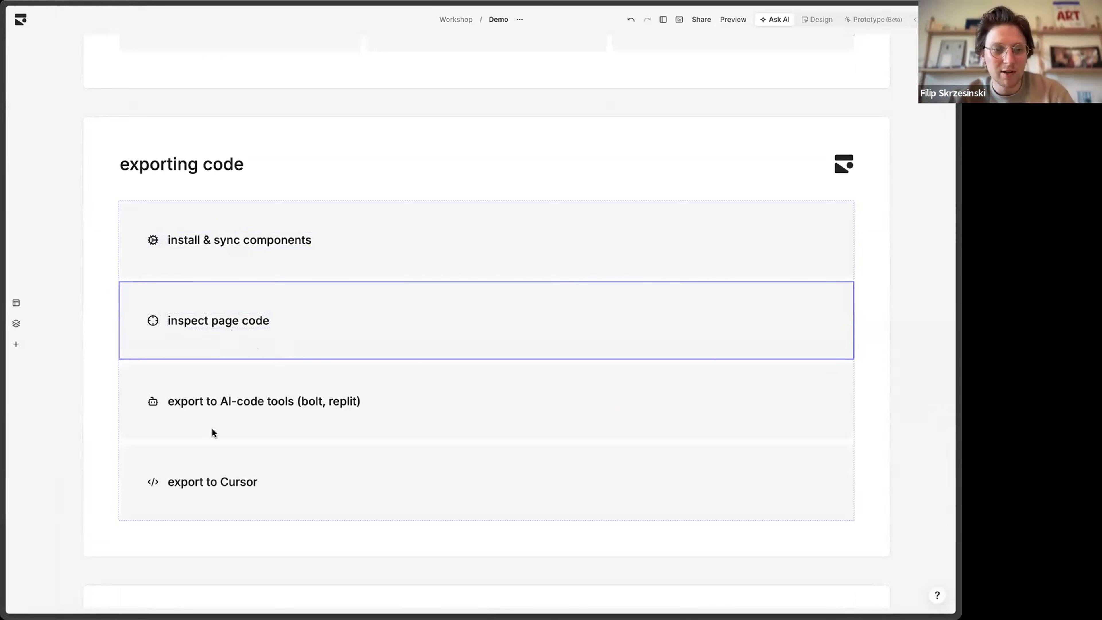
{"action": "left_click", "coordinate": [214, 403]}
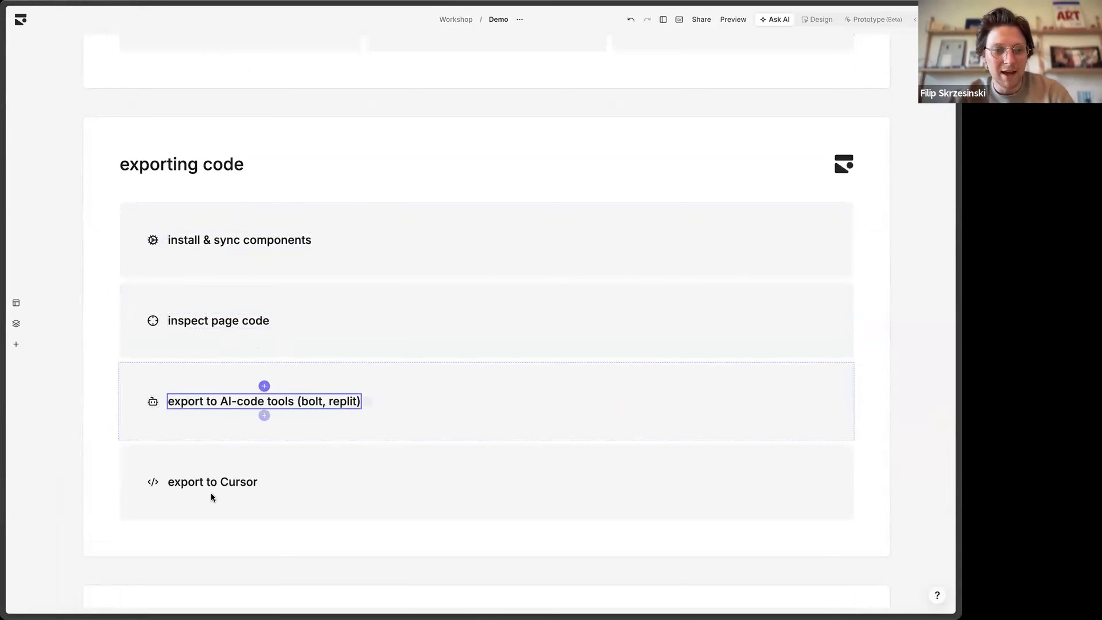
{"action": "left_click", "coordinate": [217, 483]}
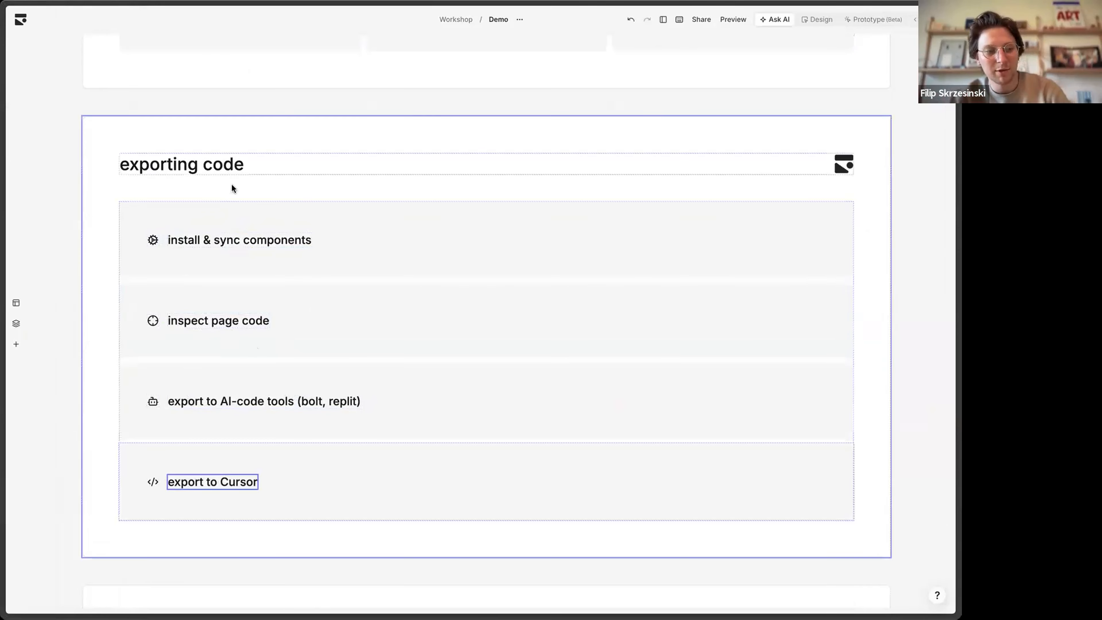
{"action": "mouse_move", "coordinate": [2, 362]}
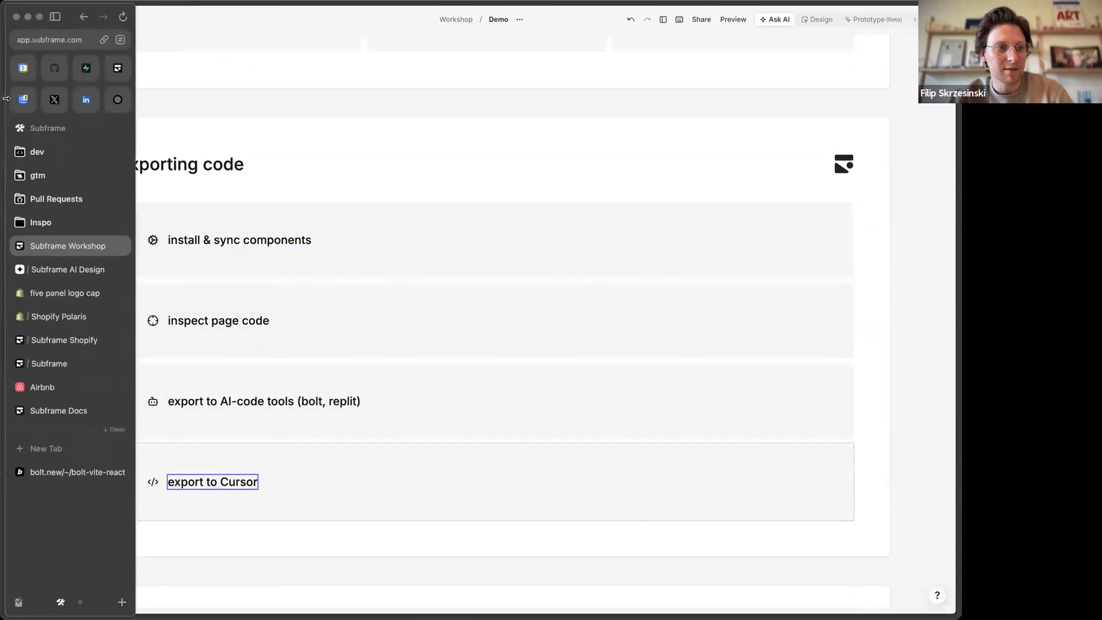
{"action": "mouse_move", "coordinate": [2, 217]}
{"action": "scroll", "coordinate": [311, 319], "scroll_direction": "down", "scroll_amount": 10}
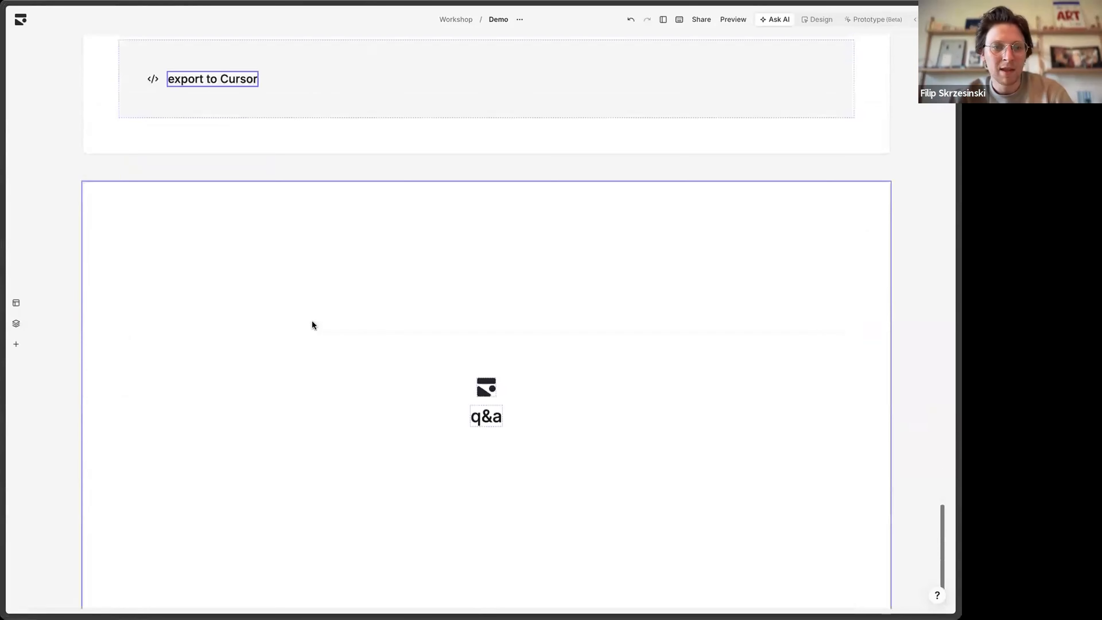
Step: Return to the Places Chat Map page in Subframe and view its Cursor and React export instructions
{"action": "mouse_move", "coordinate": [2, 319]}
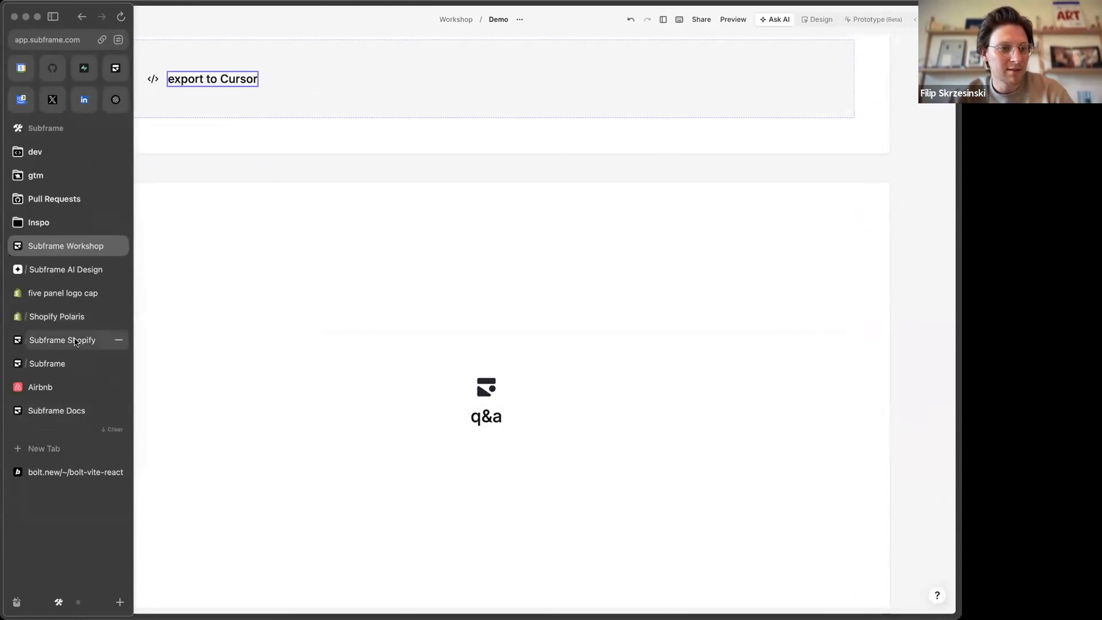
{"action": "left_click", "coordinate": [68, 343]}
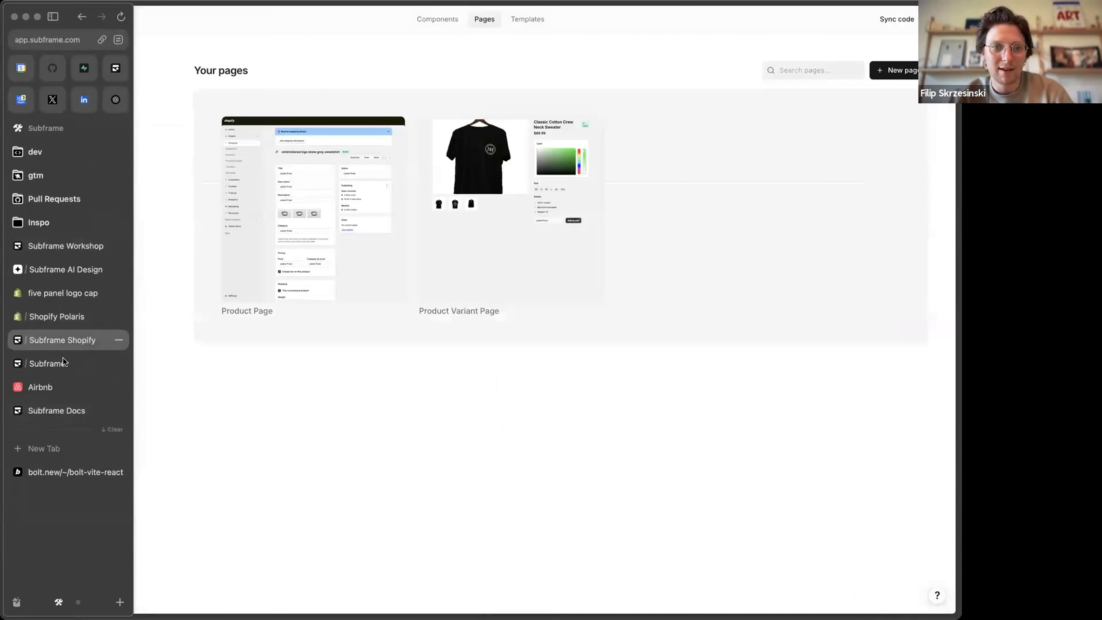
{"action": "left_click", "coordinate": [65, 363]}
{"action": "left_click", "coordinate": [311, 112]}
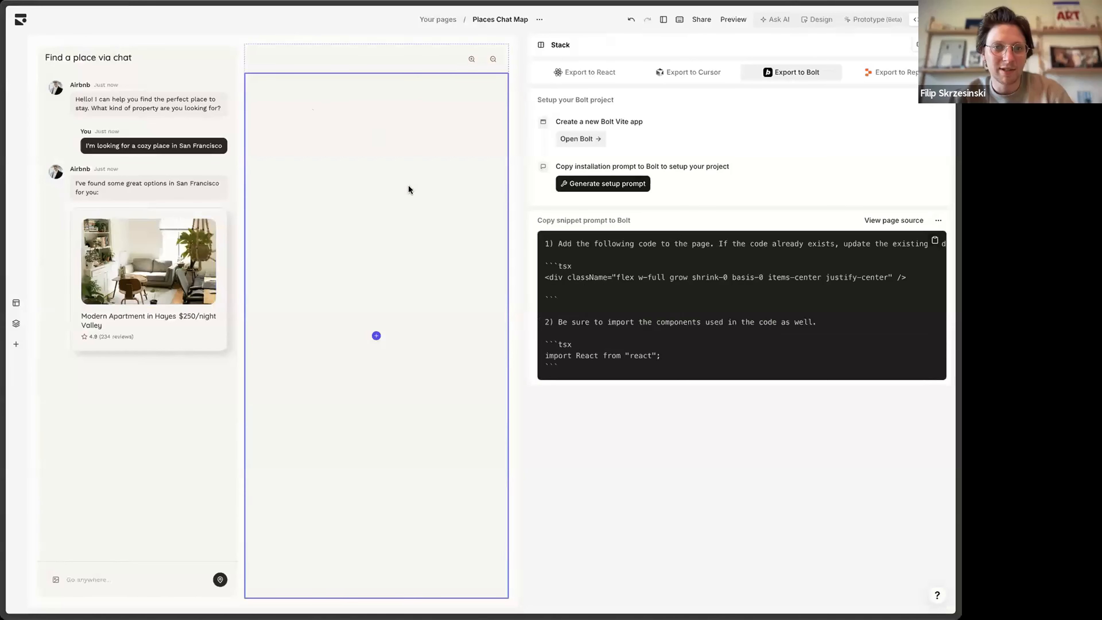
{"action": "left_click", "coordinate": [697, 74]}
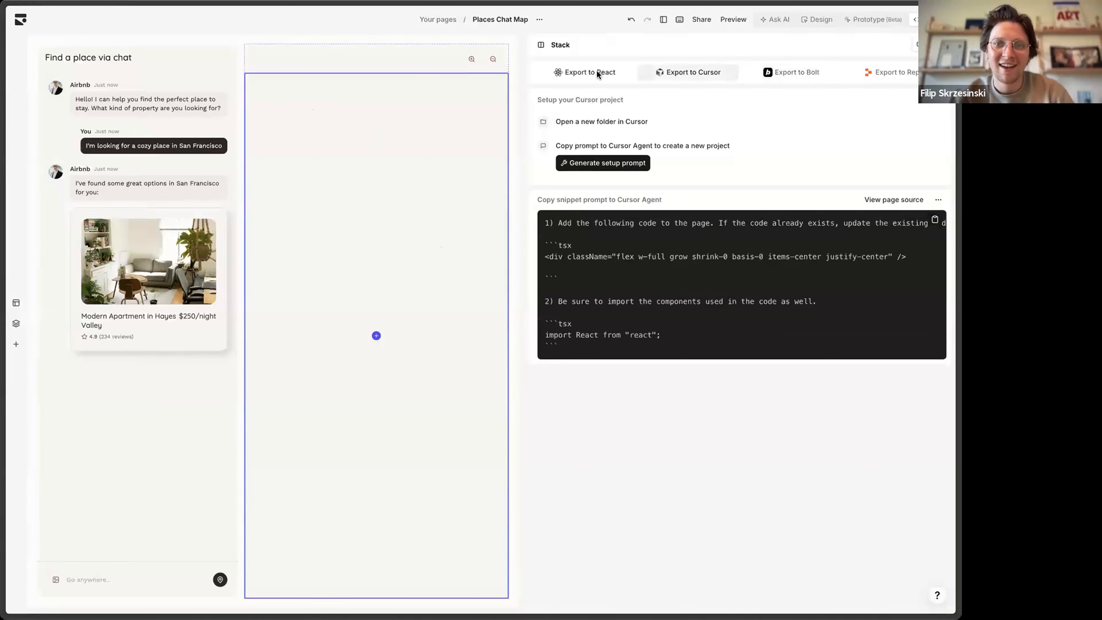
{"action": "left_click", "coordinate": [597, 73]}
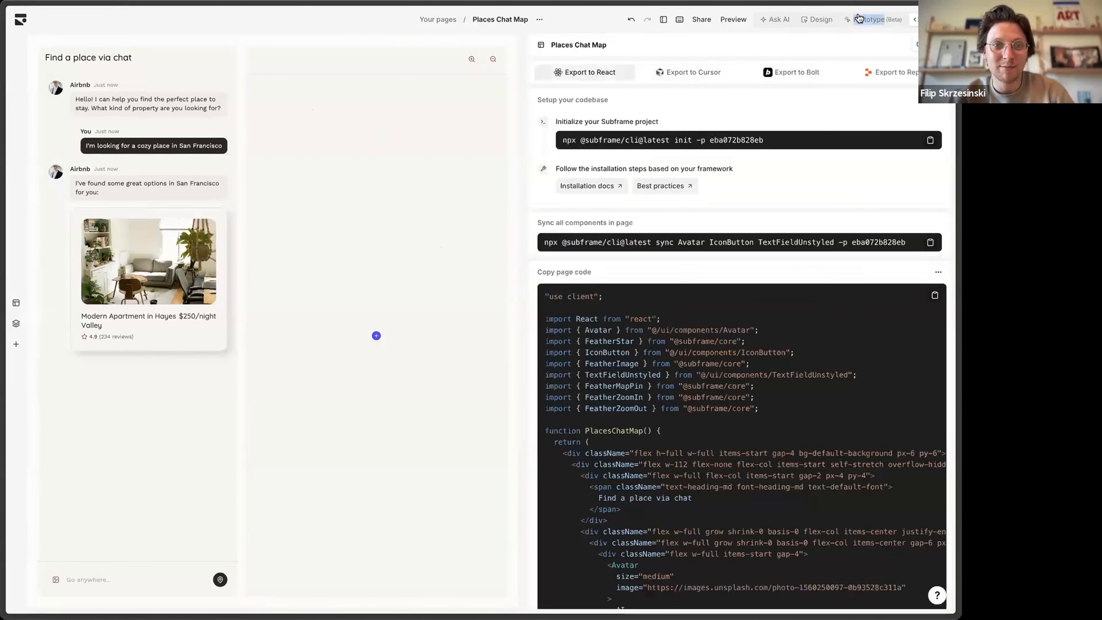
Step: Put the Places Chat Map page into prototype mode and activate the empty behavior annotation
{"action": "left_click", "coordinate": [864, 19]}
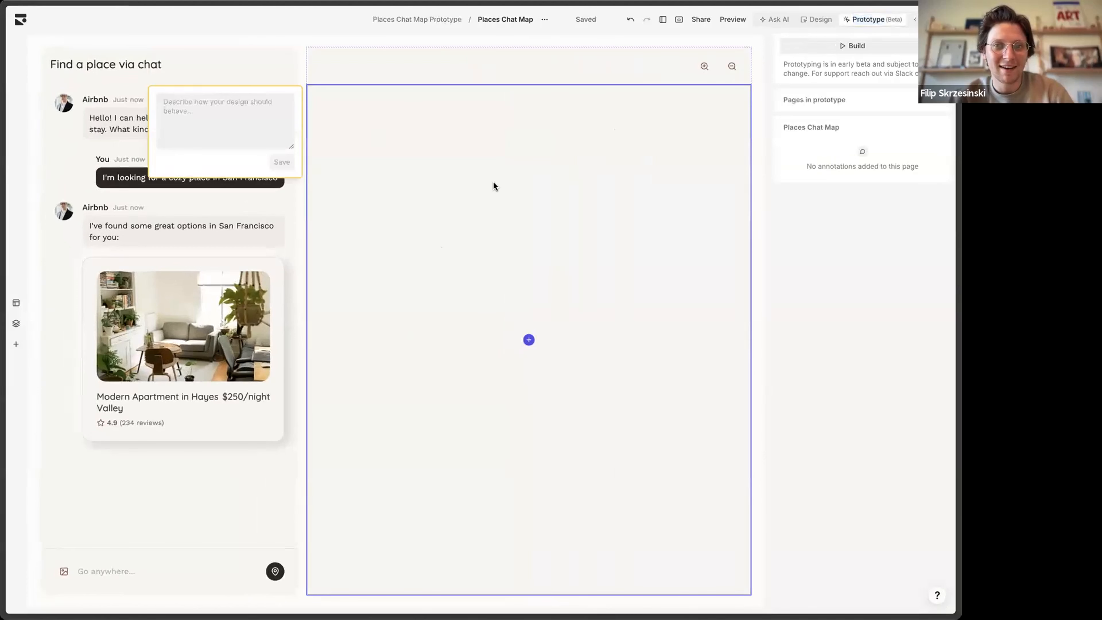
{"action": "left_click", "coordinate": [189, 116]}
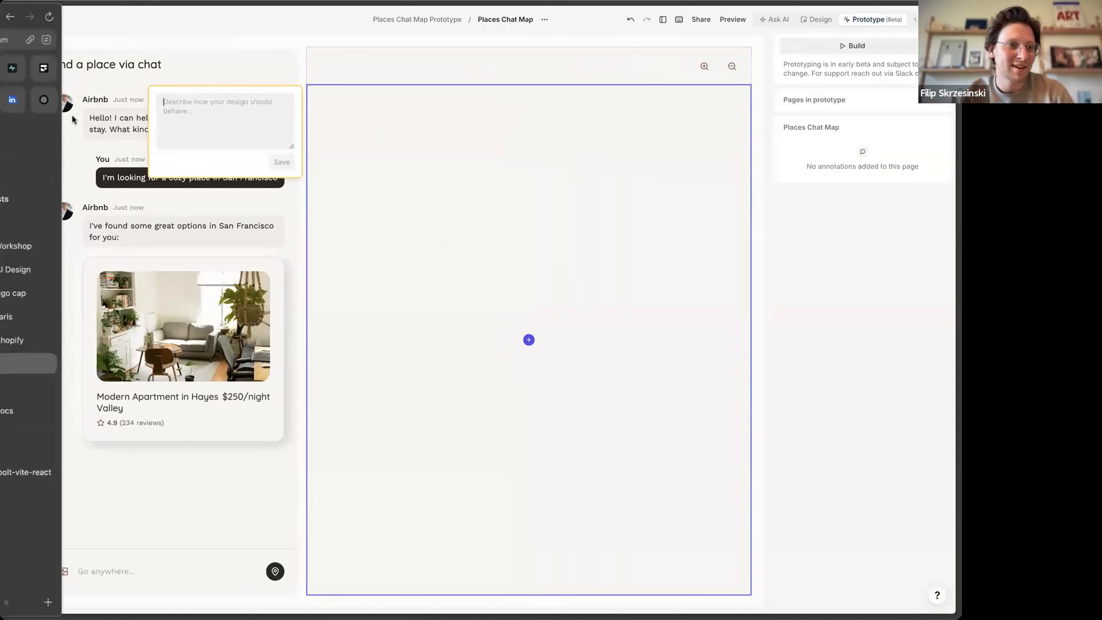
Step: Leave the Icon Button editor and switch from the AI DS Workshop workspace to Subframe Demo
{"action": "mouse_move", "coordinate": [3, 58]}
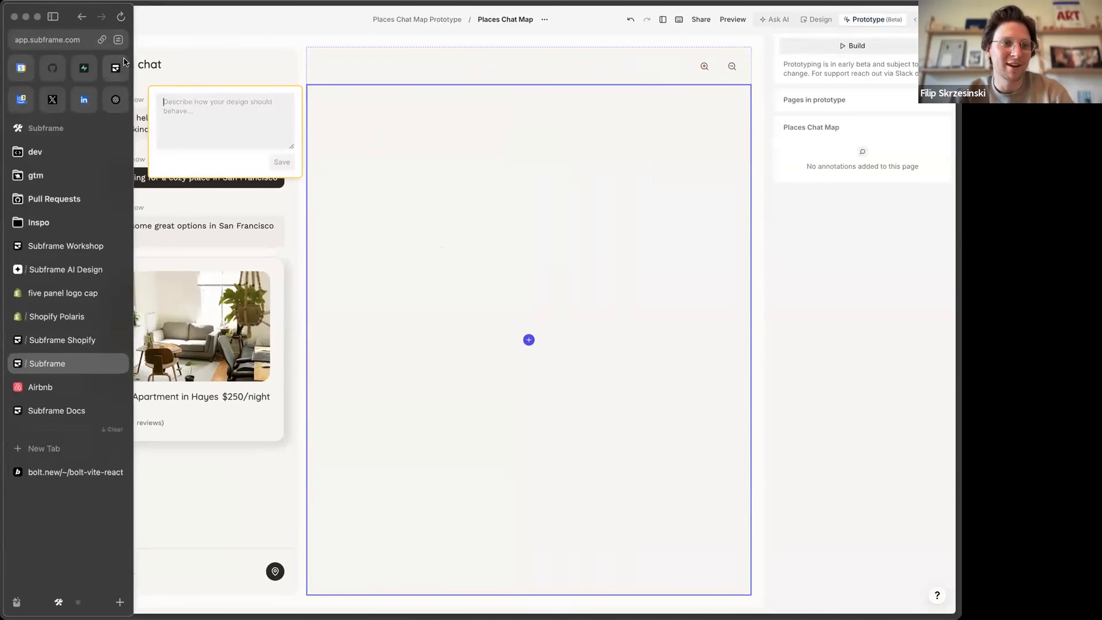
{"action": "left_click", "coordinate": [120, 67]}
{"action": "left_click", "coordinate": [175, 22]}
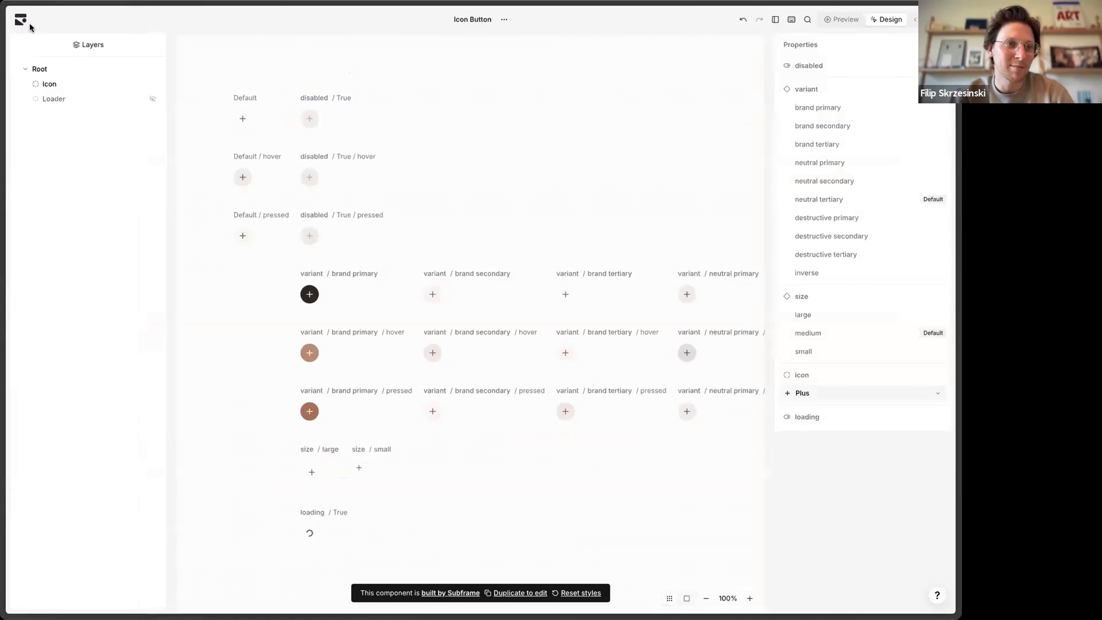
{"action": "left_click", "coordinate": [26, 22]}
{"action": "left_click", "coordinate": [87, 24]}
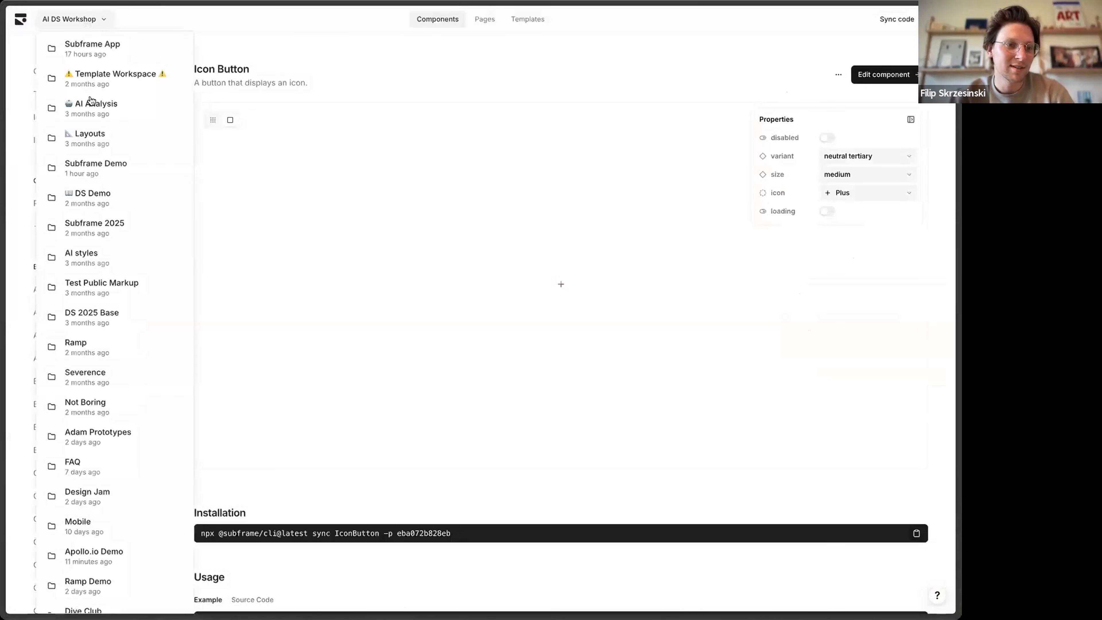
{"action": "left_click", "coordinate": [97, 169]}
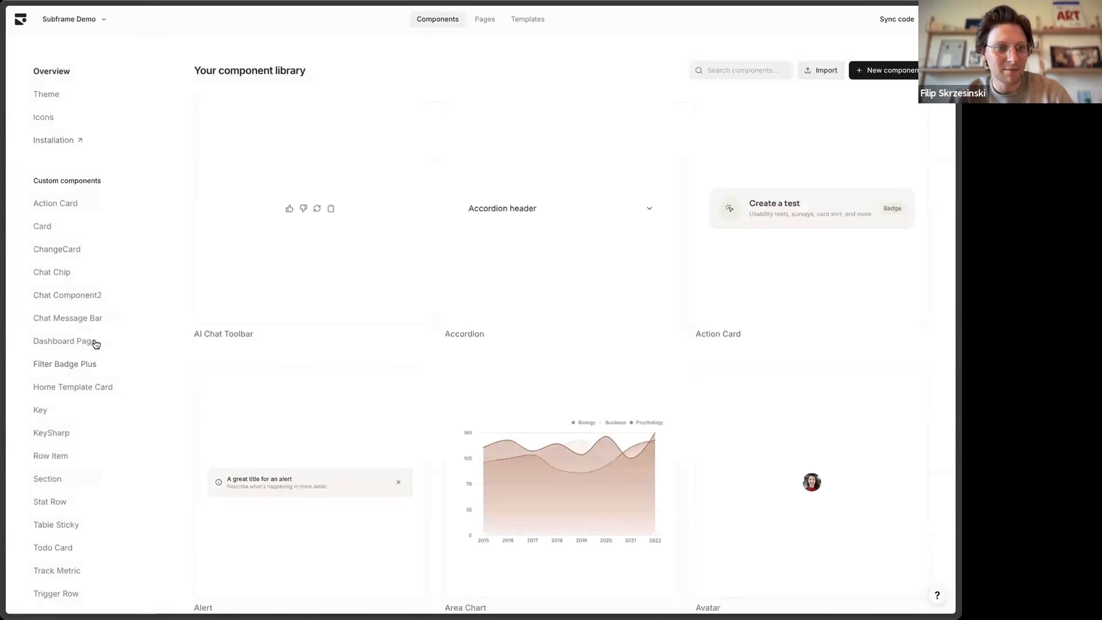
Step: Open the Voter Guide Hub2 page from the Voter Guide Hub2 Prototype flow in the workspace's pages
{"action": "scroll", "coordinate": [95, 342], "scroll_direction": "down", "scroll_amount": 10}
{"action": "scroll", "coordinate": [96, 344], "scroll_direction": "down", "scroll_amount": 15}
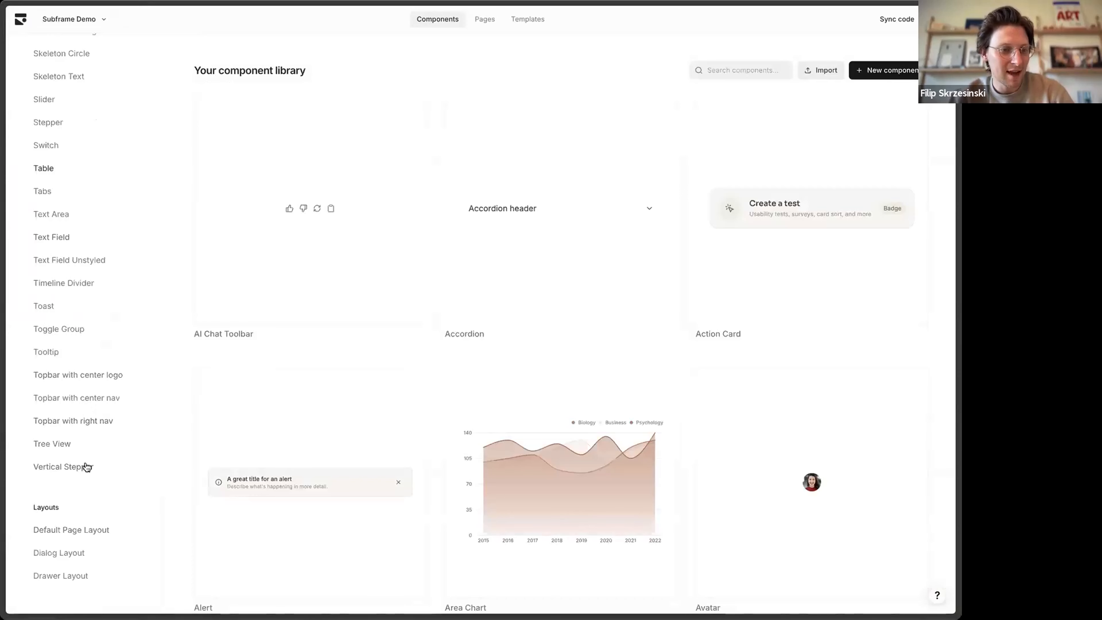
{"action": "scroll", "coordinate": [91, 304], "scroll_direction": "up", "scroll_amount": 20}
{"action": "left_click", "coordinate": [484, 18]}
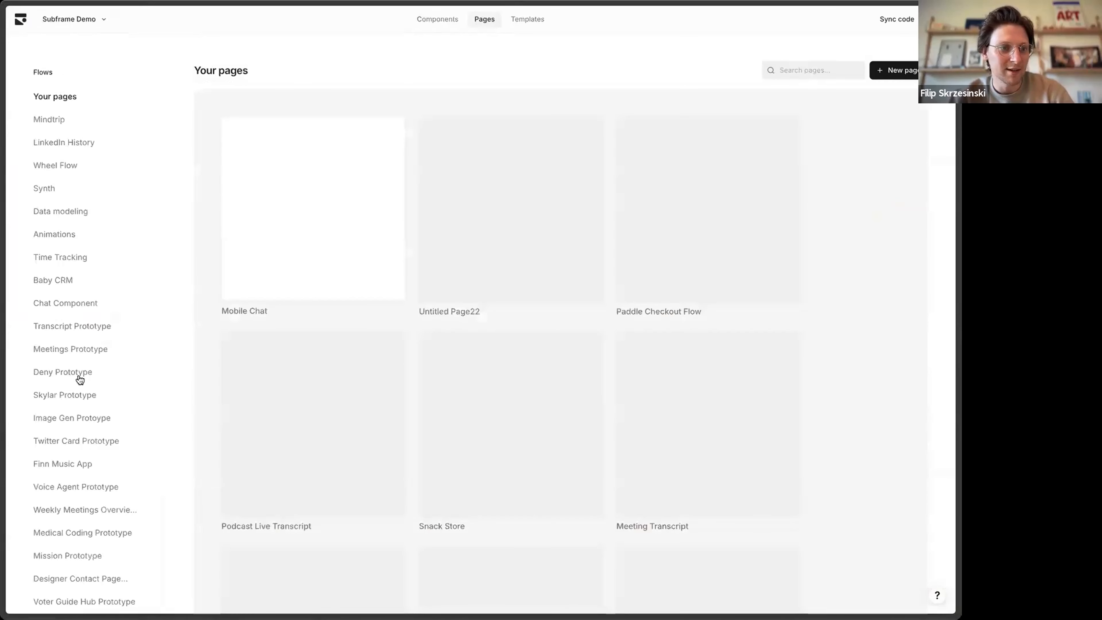
{"action": "scroll", "coordinate": [78, 377], "scroll_direction": "down", "scroll_amount": 5}
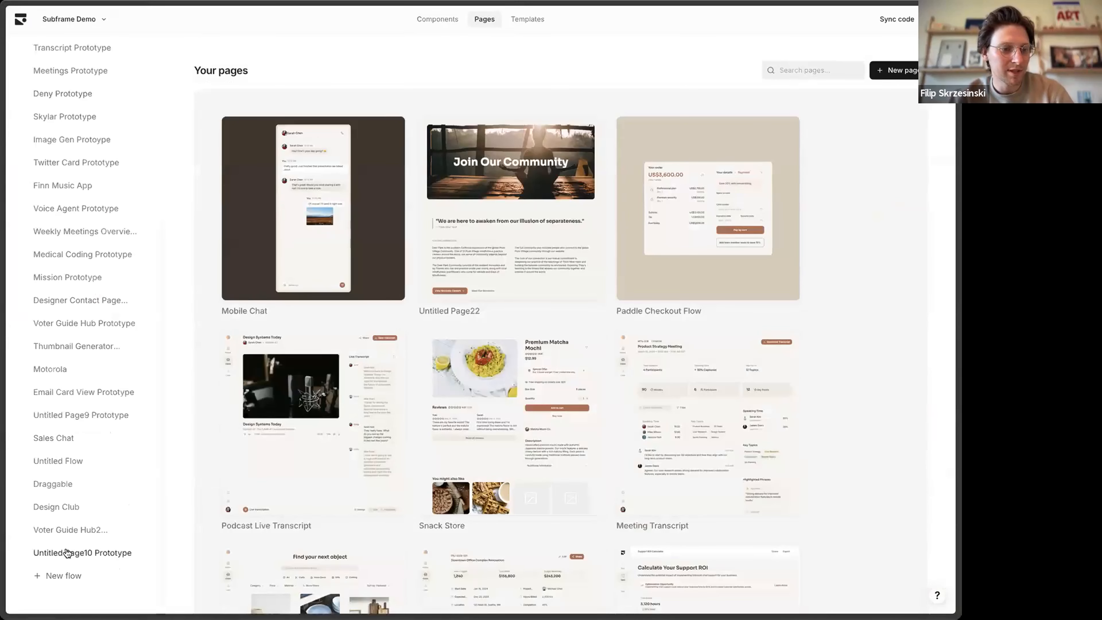
{"action": "left_click", "coordinate": [68, 530]}
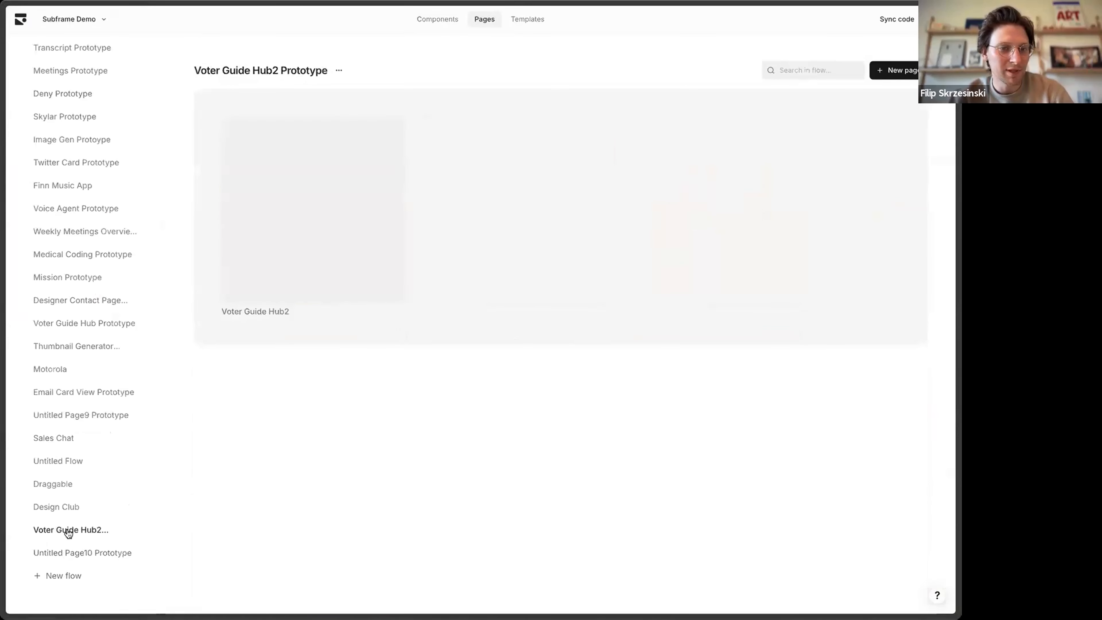
{"action": "left_click", "coordinate": [375, 199]}
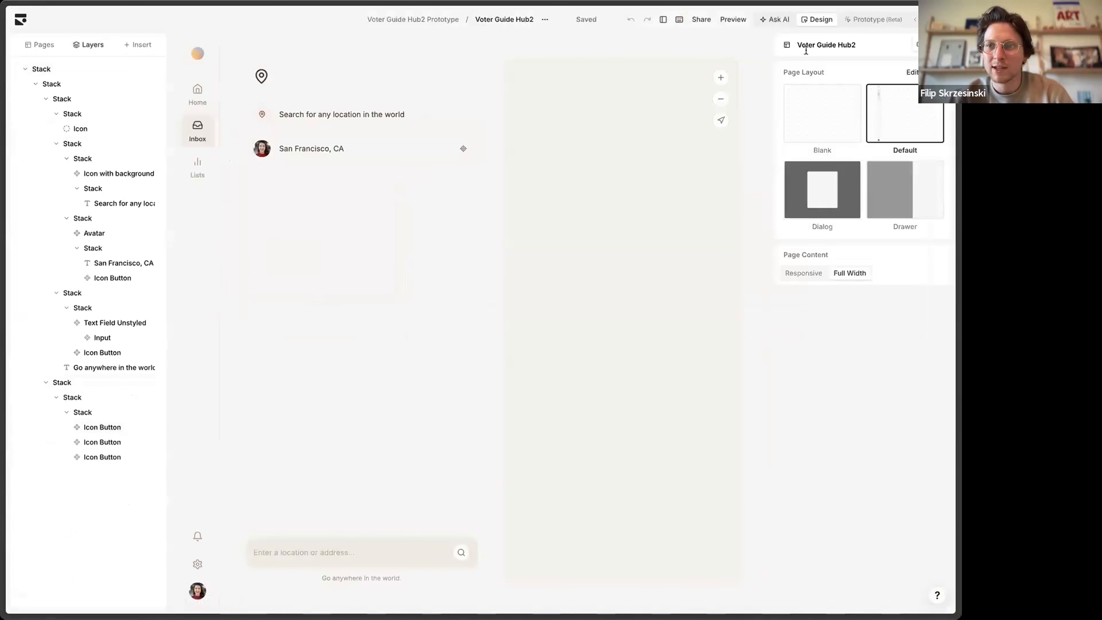
Step: Switch the Voter Guide Hub2 page to prototype mode, run the Asphalt version from its history, and test moving the map
{"action": "left_click", "coordinate": [892, 21]}
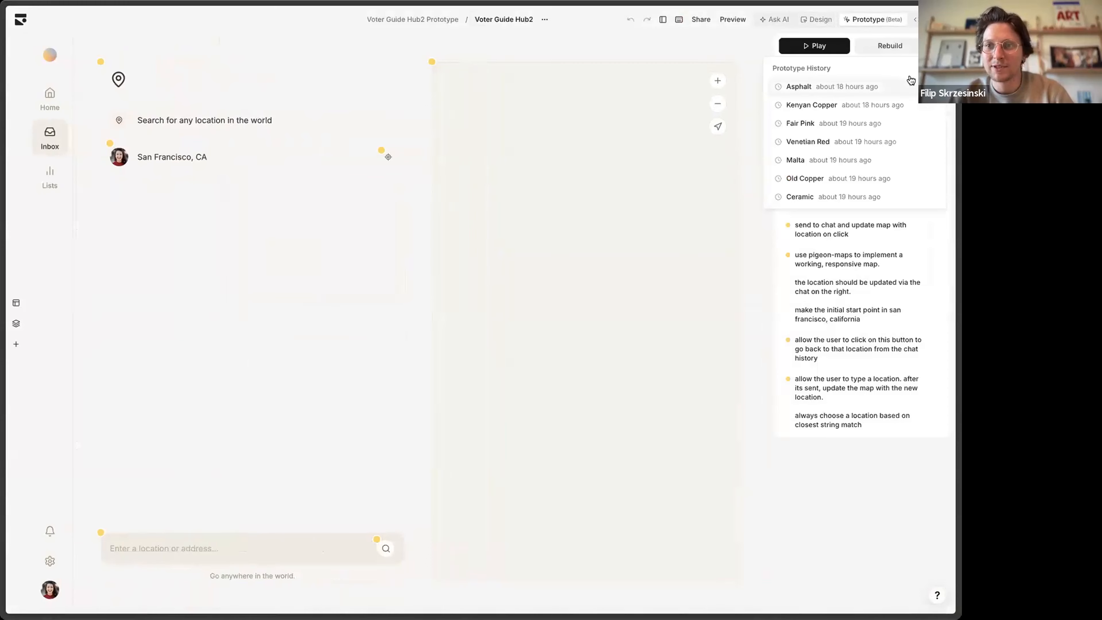
{"action": "left_click", "coordinate": [912, 86]}
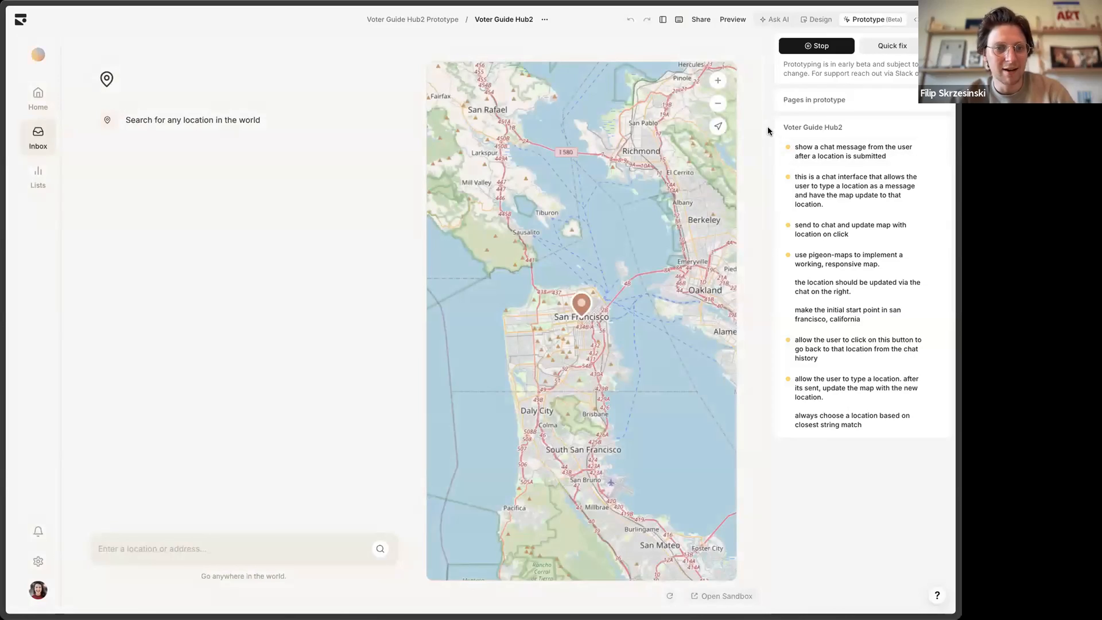
{"action": "left_click_drag", "start_coordinate": [545, 218], "coordinate": [660, 95]}
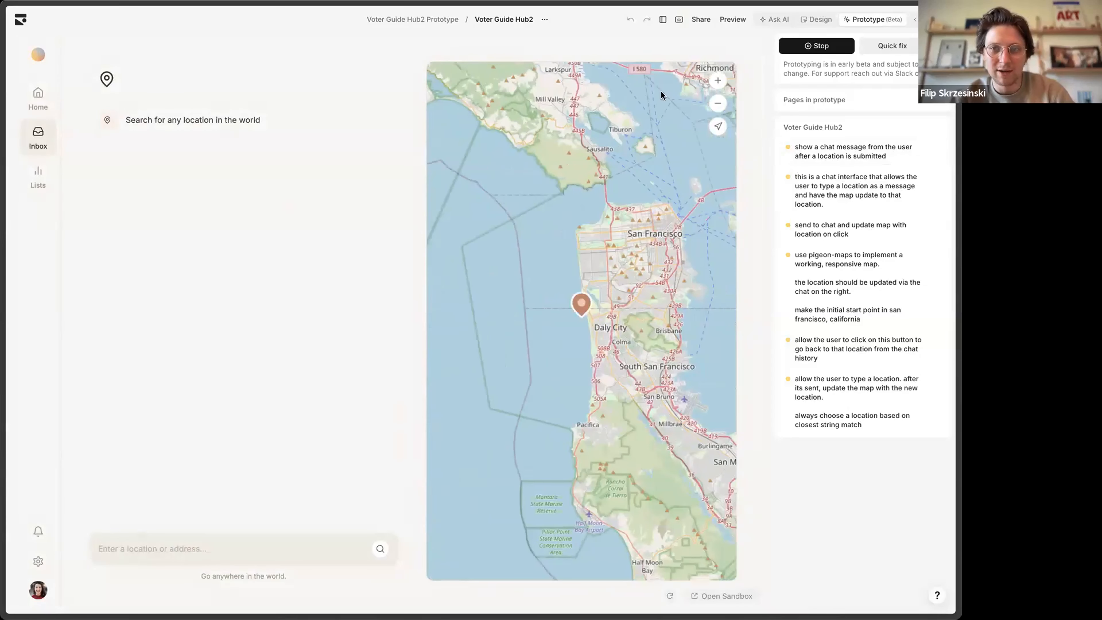
{"action": "left_click", "coordinate": [663, 20]}
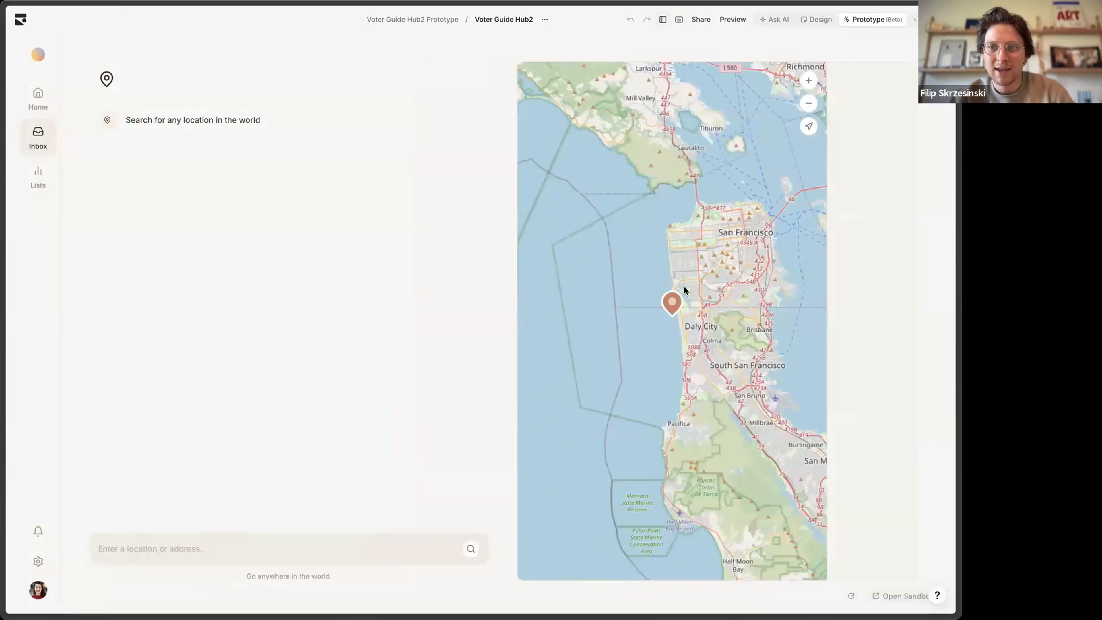
{"action": "left_click", "coordinate": [662, 19]}
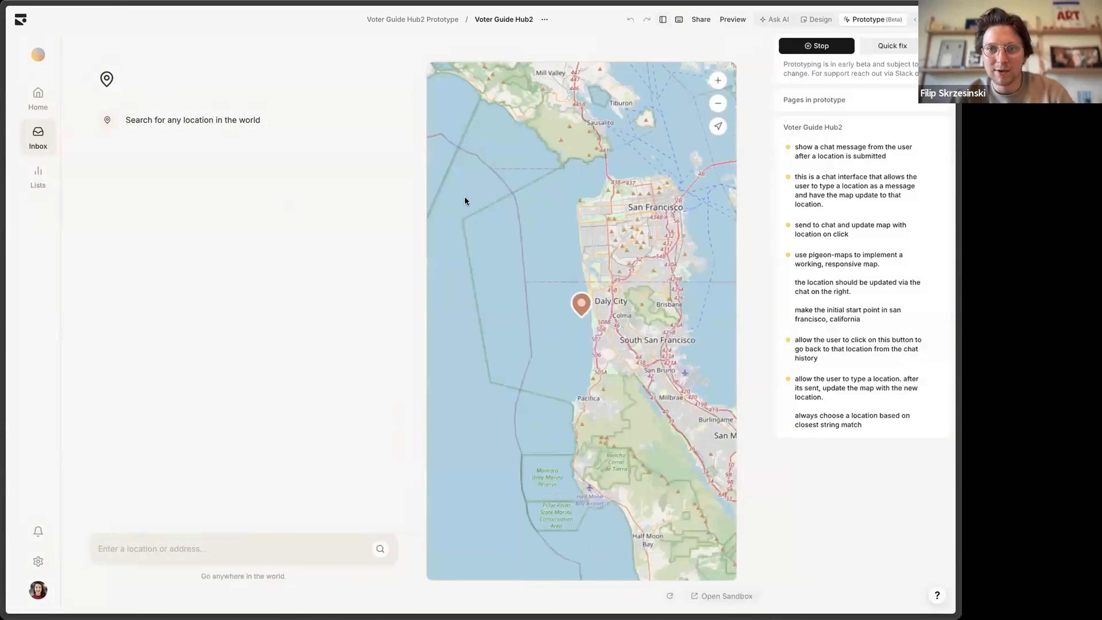
{"action": "left_click_drag", "start_coordinate": [147, 119], "coordinate": [185, 174]}
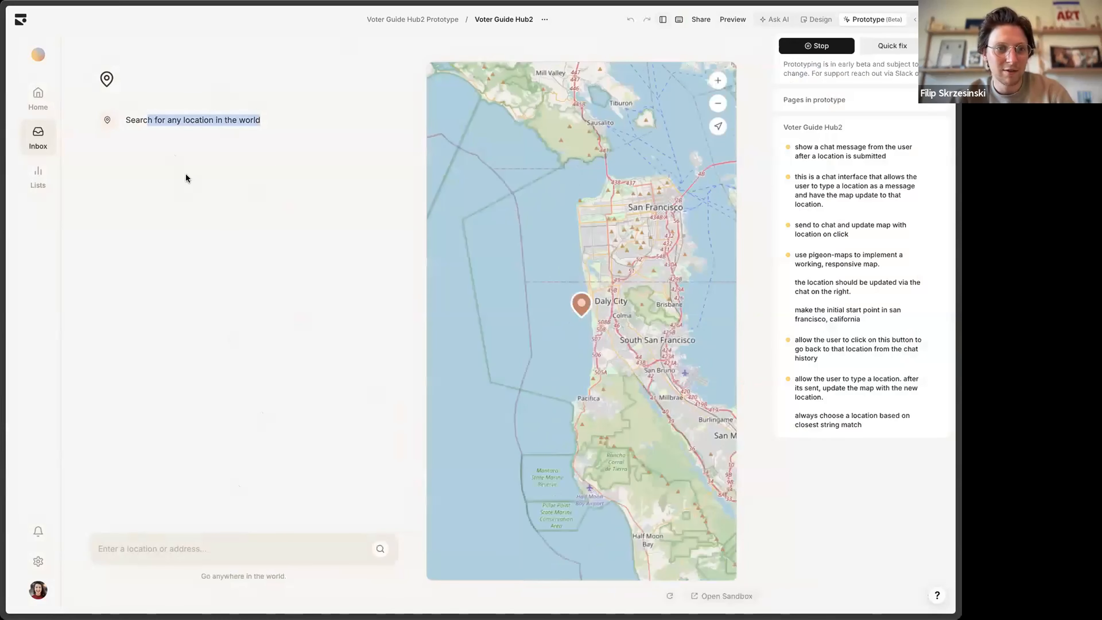
{"action": "left_click", "coordinate": [185, 175]}
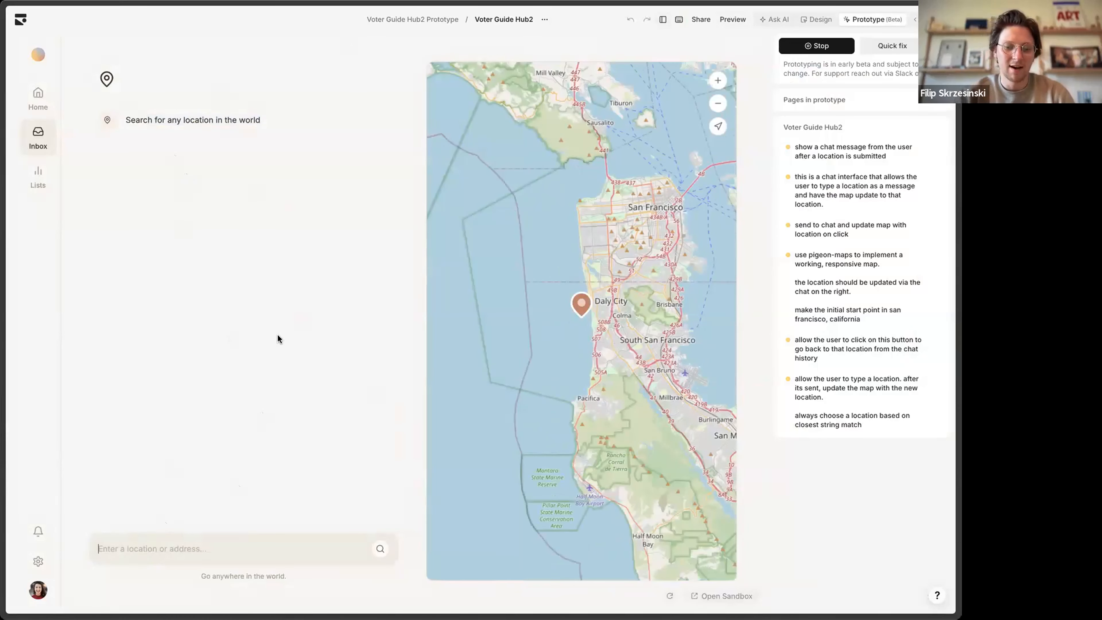
Step: Submit the locations "portland, or" and "chicago, il" in the running prototype's chat
{"action": "type", "text": "portla"}
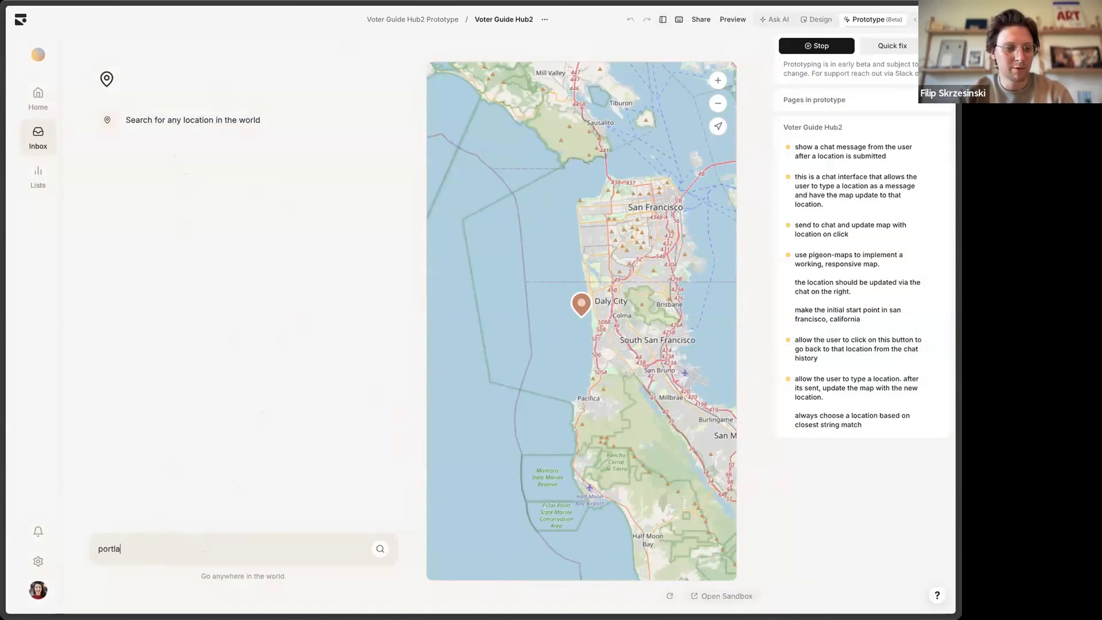
{"action": "type", "text": "nd, "}
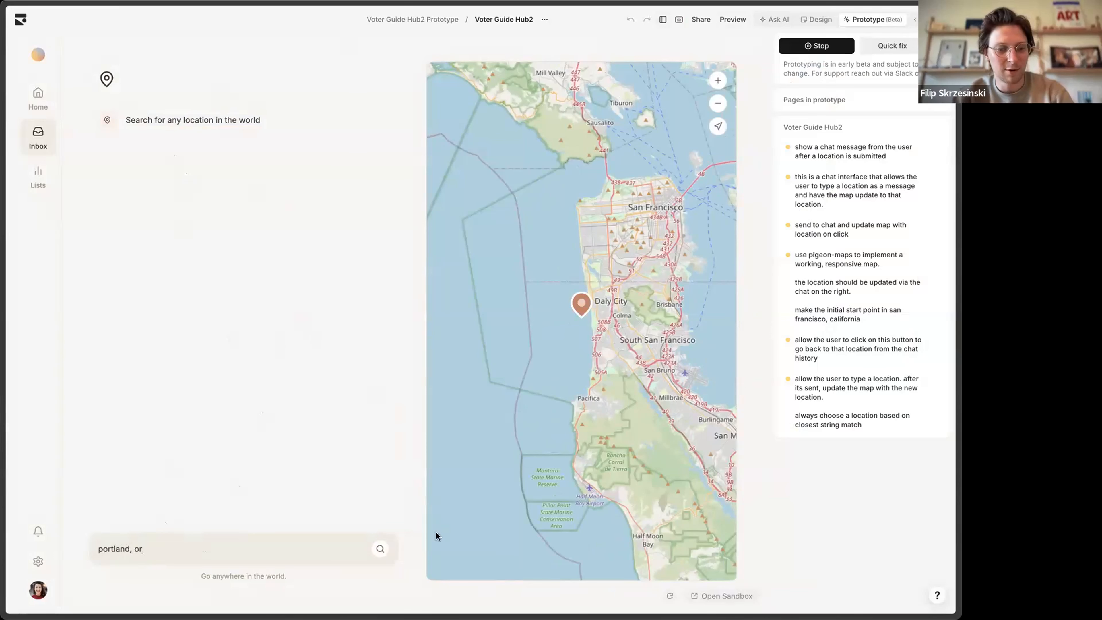
{"action": "type", "text": "or"}
{"action": "left_click", "coordinate": [382, 551]}
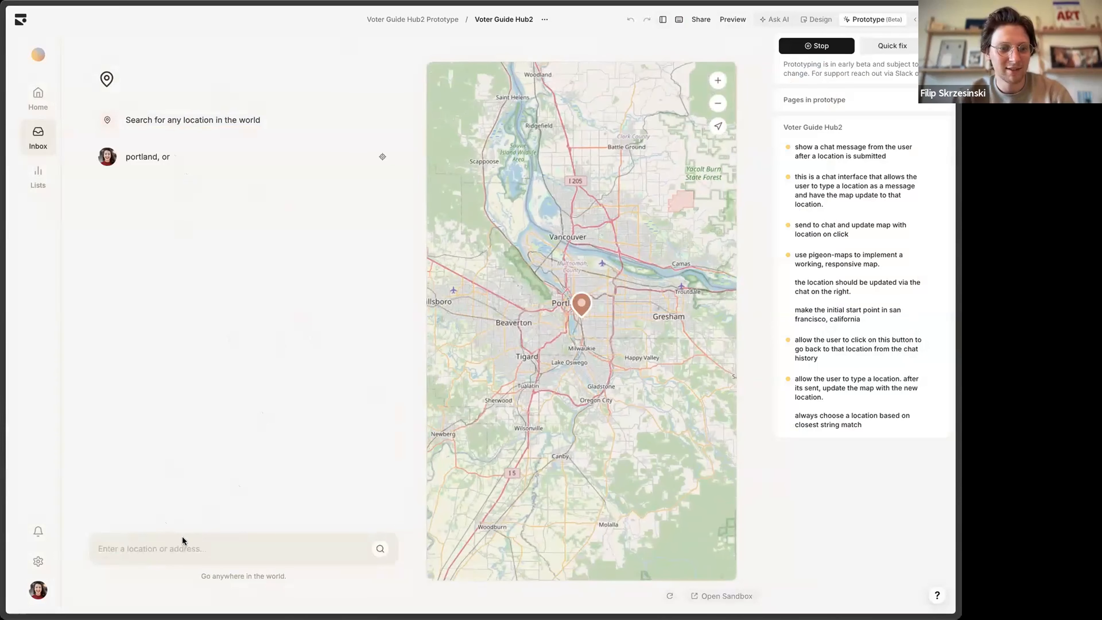
{"action": "left_click", "coordinate": [166, 549]}
{"action": "type", "text": "d"}
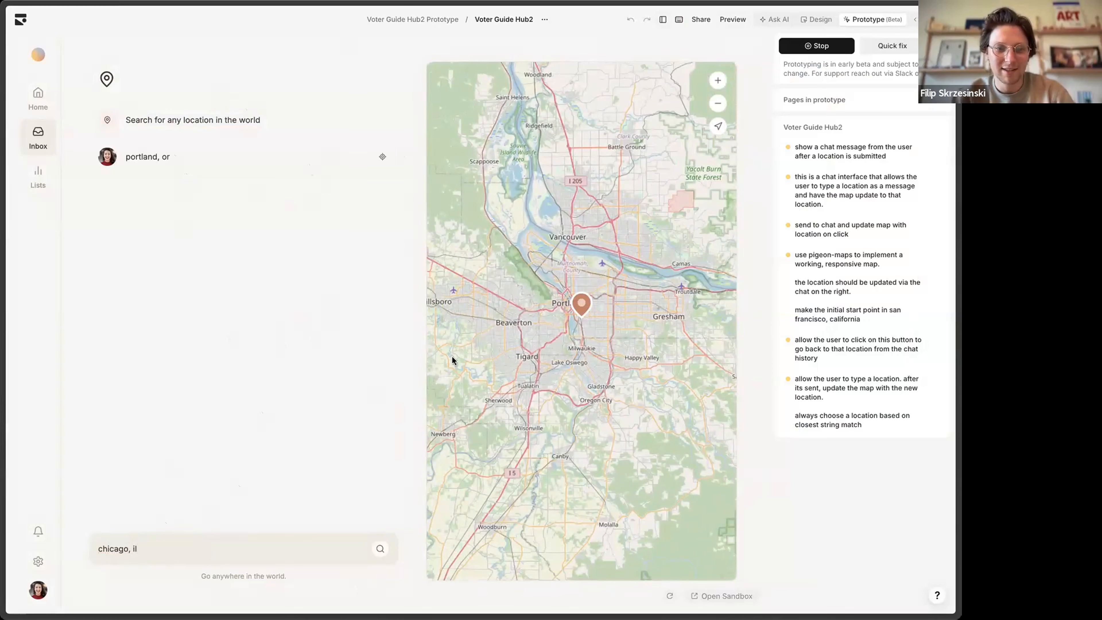
{"action": "key", "text": "Return"}
Step: Test the location buttons in the chat history by alternating the map between Portland and Chicago
{"action": "left_click", "coordinate": [383, 156]}
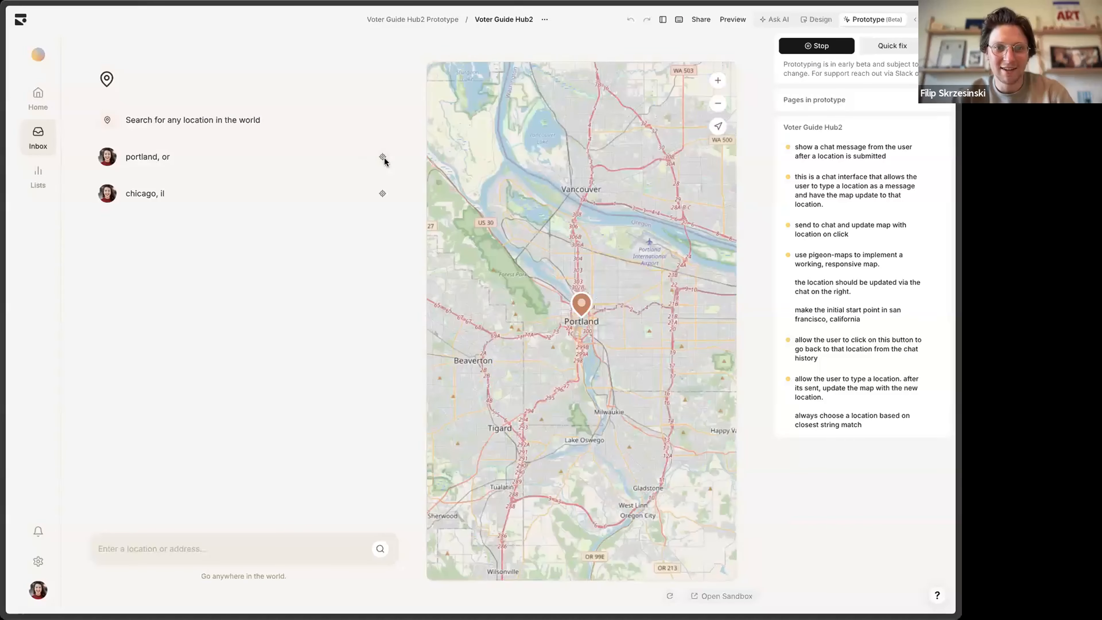
{"action": "left_click", "coordinate": [382, 193]}
{"action": "left_click", "coordinate": [386, 161]}
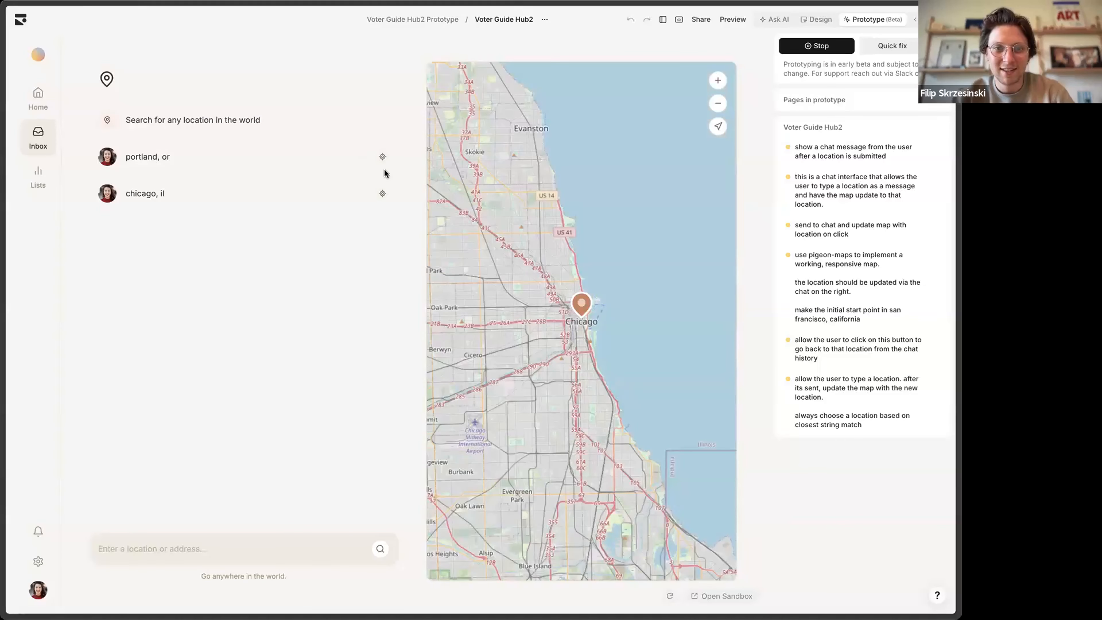
{"action": "left_click", "coordinate": [384, 197]}
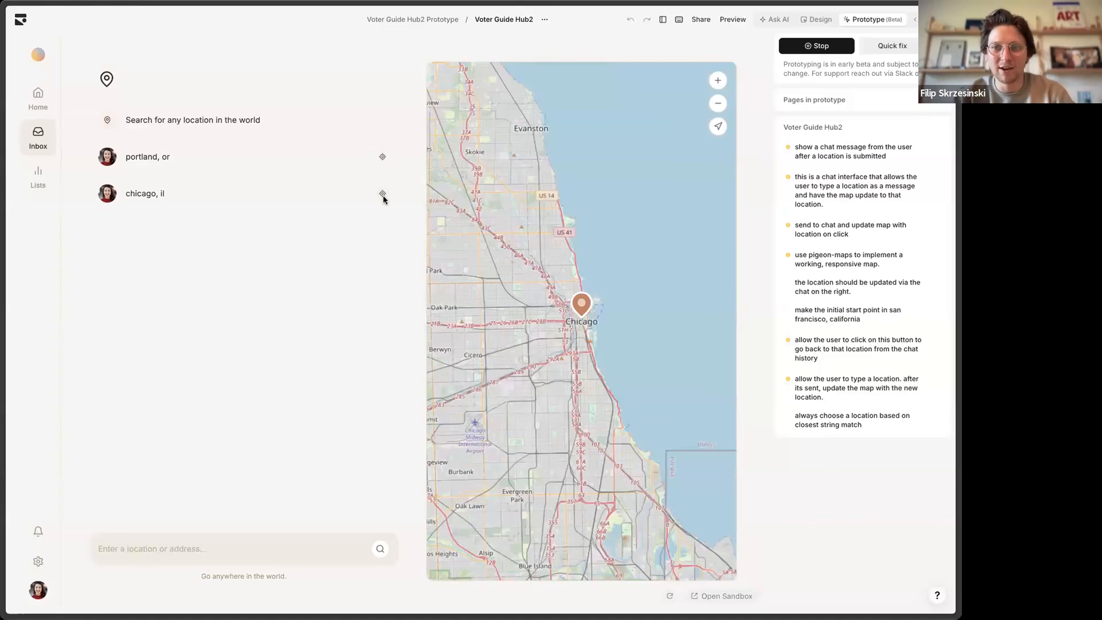
Step: Test the prototype map's zoom-out control and its panning around the Chicago area
{"action": "left_click", "coordinate": [712, 106]}
{"action": "left_click", "coordinate": [712, 105]}
{"action": "left_click", "coordinate": [712, 105]}
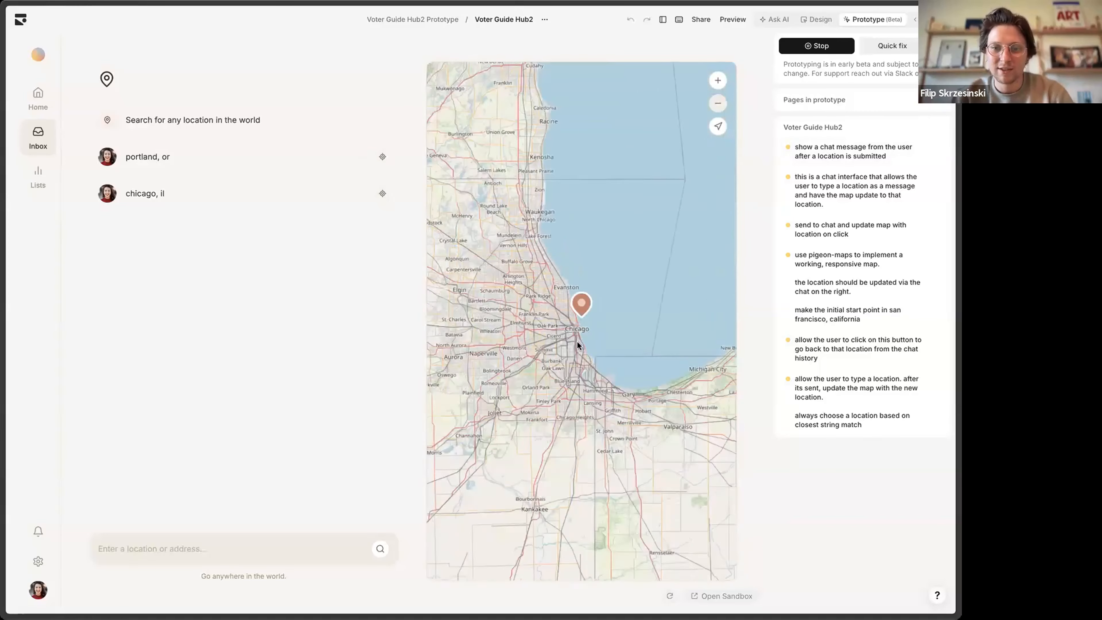
{"action": "mouse_move", "coordinate": [577, 345]}
{"action": "left_mouse_down"}
{"action": "mouse_move", "coordinate": [573, 244]}
{"action": "mouse_move", "coordinate": [659, 239]}
{"action": "mouse_move", "coordinate": [503, 419]}
{"action": "mouse_move", "coordinate": [502, 329]}
{"action": "mouse_move", "coordinate": [600, 214]}
{"action": "mouse_move", "coordinate": [664, 186]}
{"action": "left_mouse_up"}
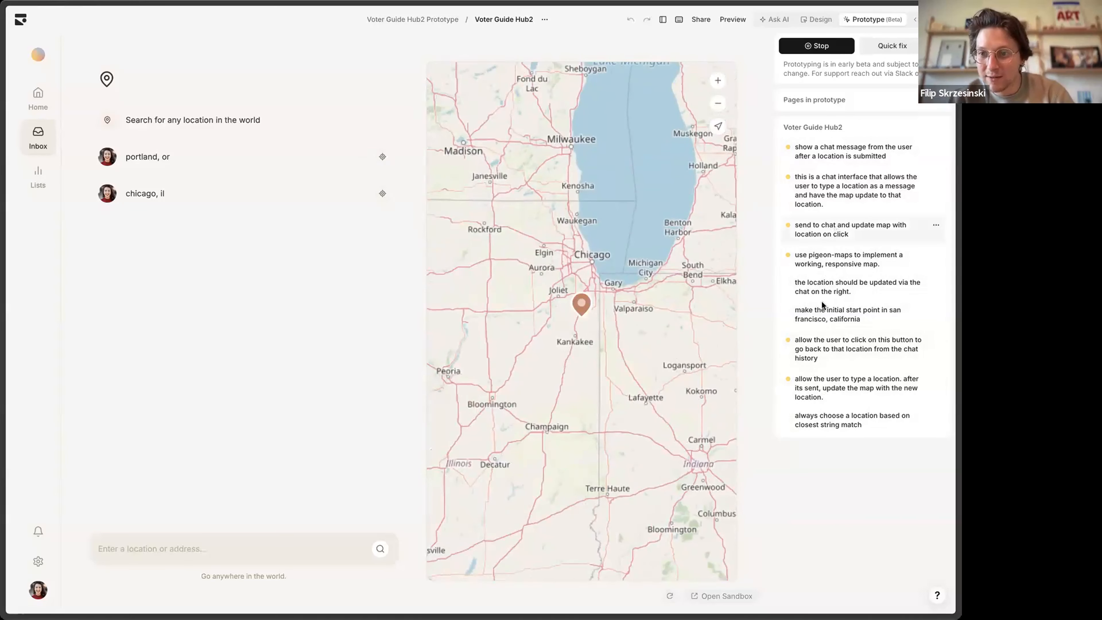
Step: Stop the prototype and review the map area's annotation about using pigeon-maps for a working, responsive map
{"action": "left_click", "coordinate": [794, 266]}
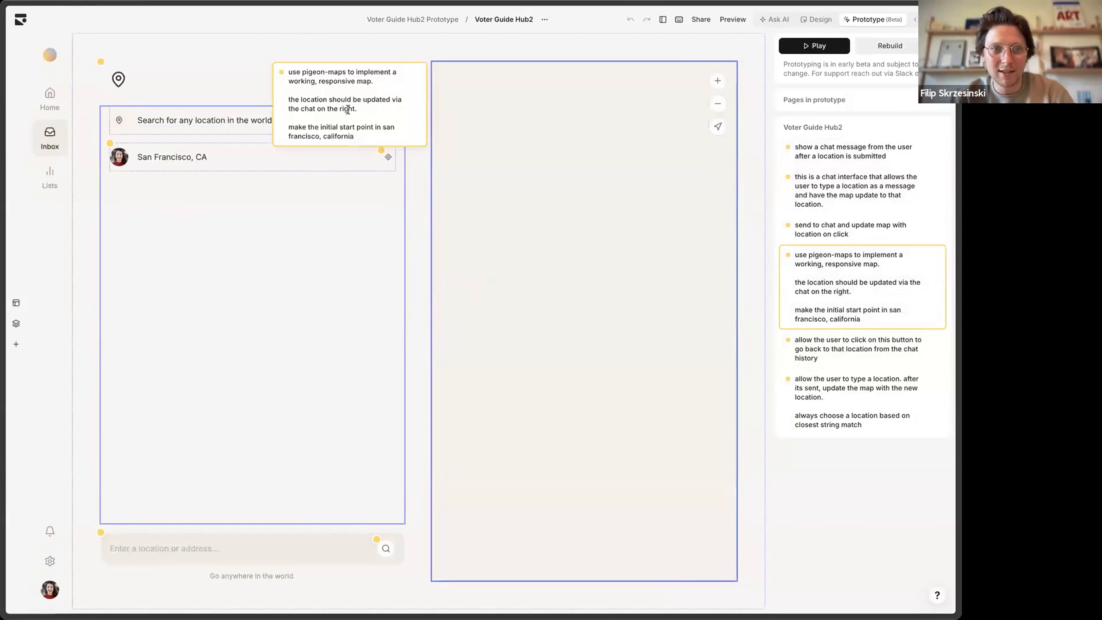
{"action": "left_click_drag", "start_coordinate": [343, 72], "coordinate": [340, 87]}
{"action": "left_click", "coordinate": [333, 115]}
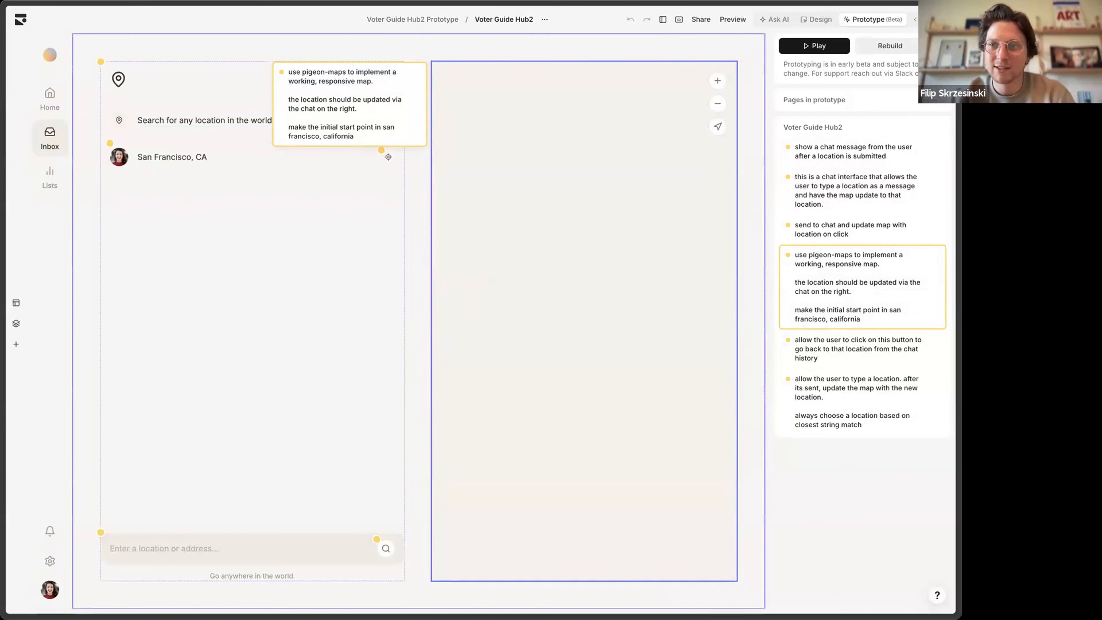
Step: Run the Asphalt version from the prototype history again and move its map
{"action": "left_click", "coordinate": [938, 45]}
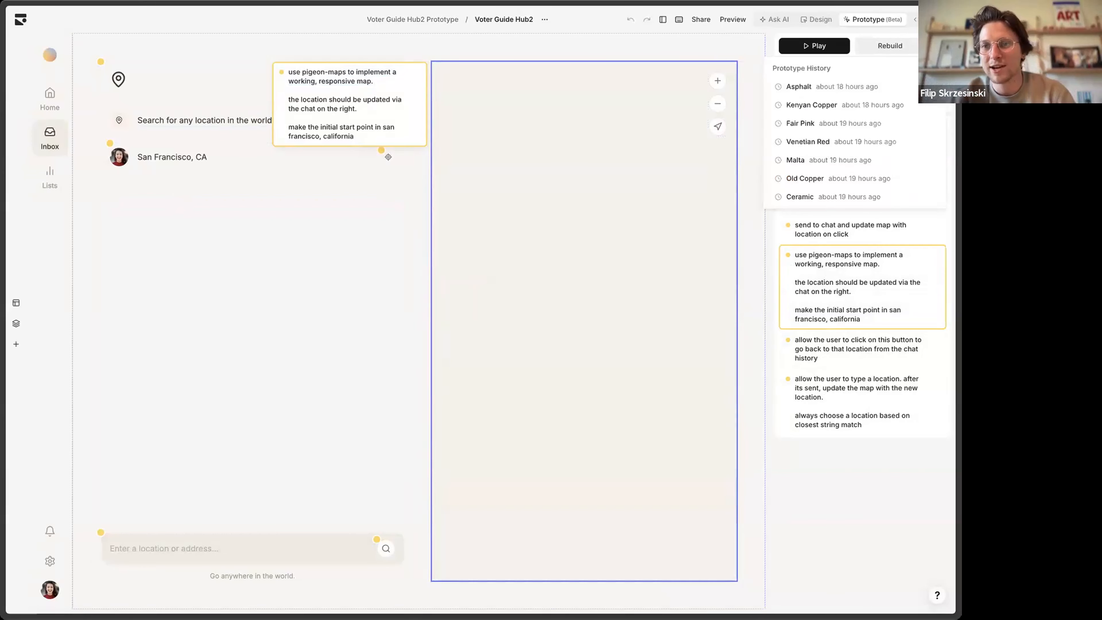
{"action": "left_click", "coordinate": [811, 87]}
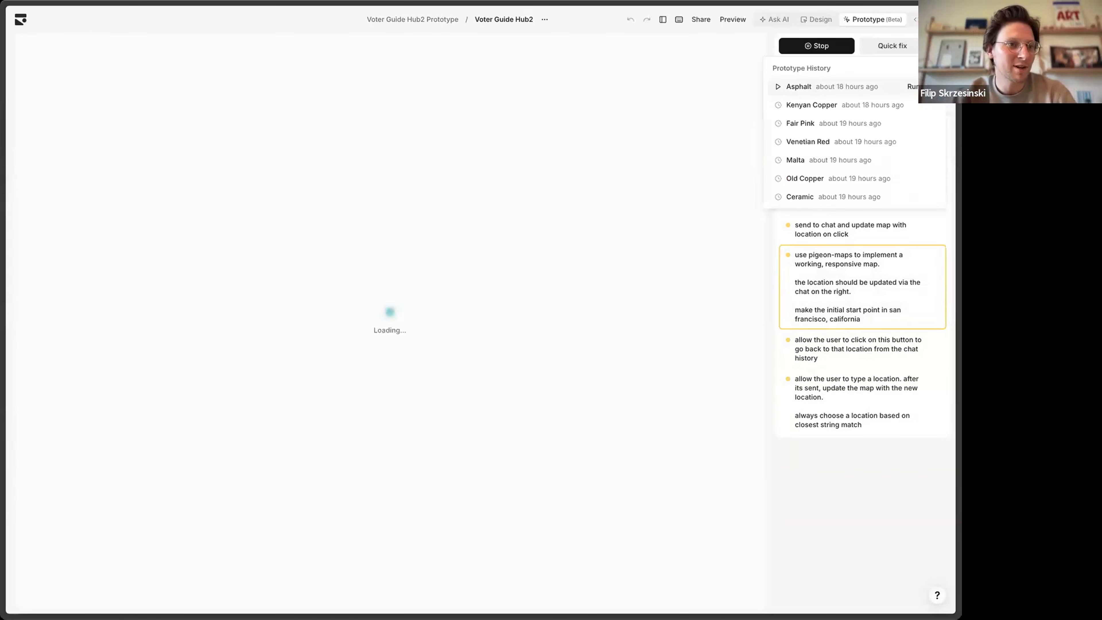
{"action": "mouse_move", "coordinate": [2, 87]}
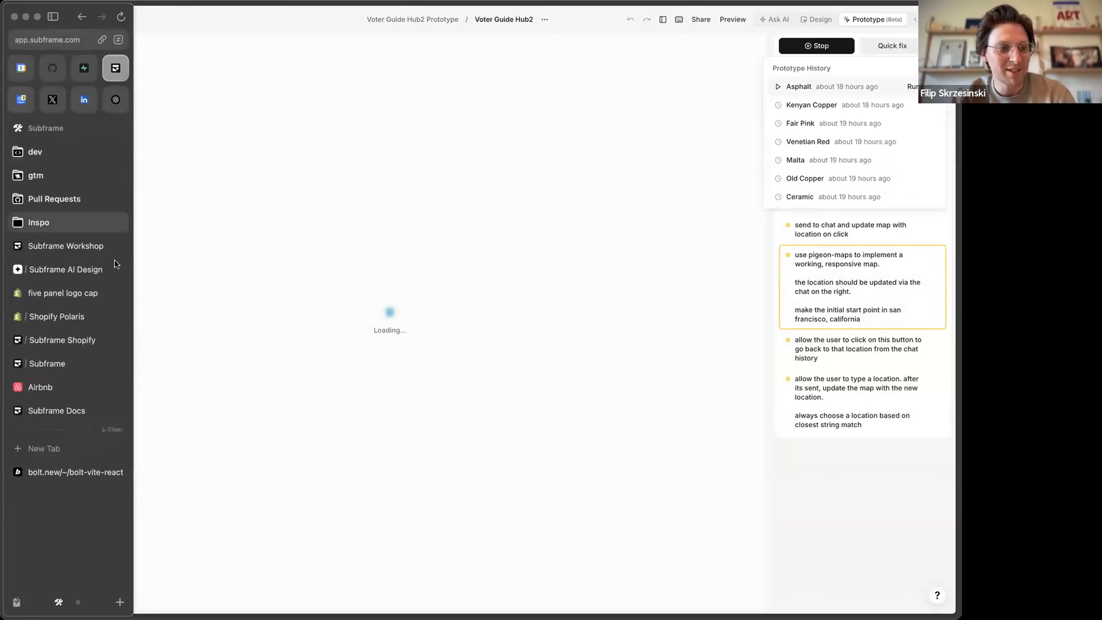
{"action": "left_click_drag", "start_coordinate": [642, 273], "coordinate": [648, 212]}
Step: Switch to the Bolt project and examine the exported chat page in its preview
{"action": "mouse_move", "coordinate": [2, 391]}
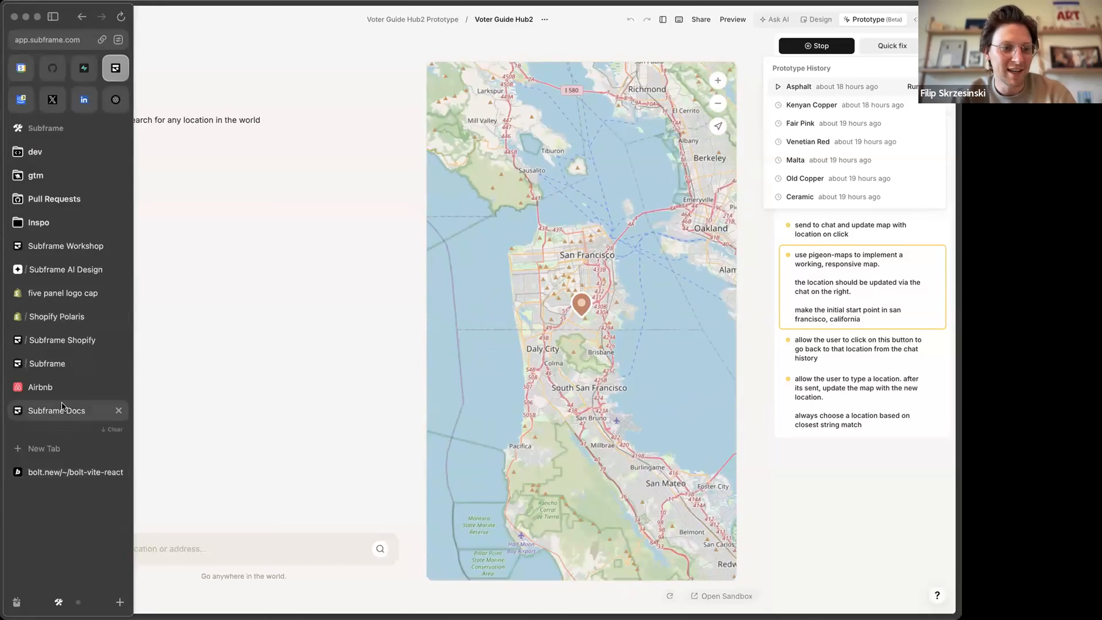
{"action": "left_click", "coordinate": [65, 363]}
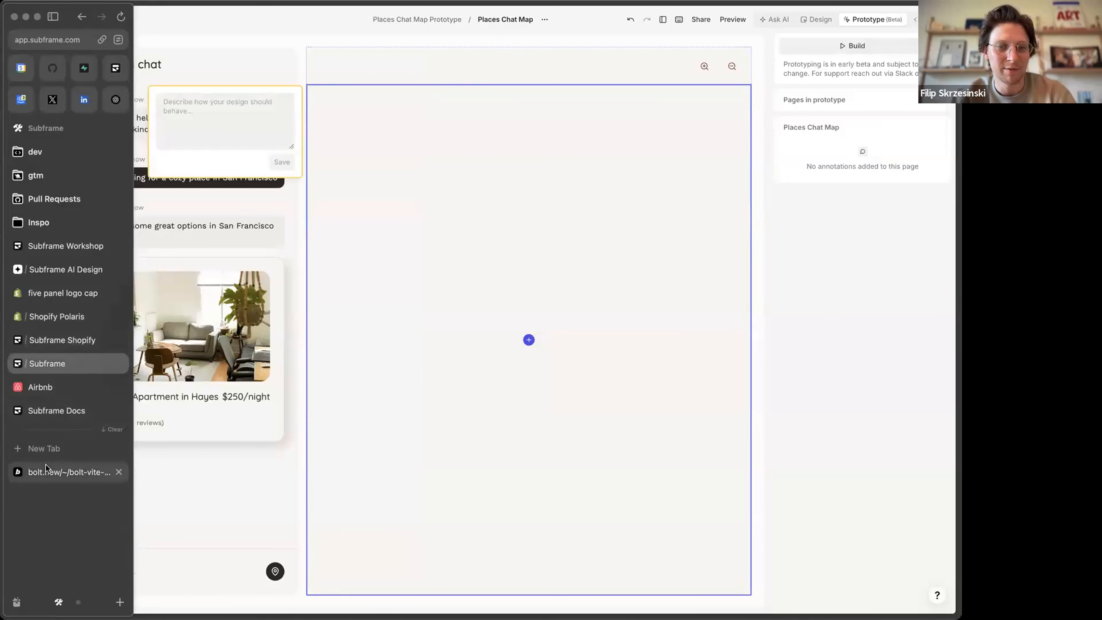
{"action": "left_click", "coordinate": [52, 471]}
{"action": "left_click_drag", "start_coordinate": [477, 232], "coordinate": [476, 451]}
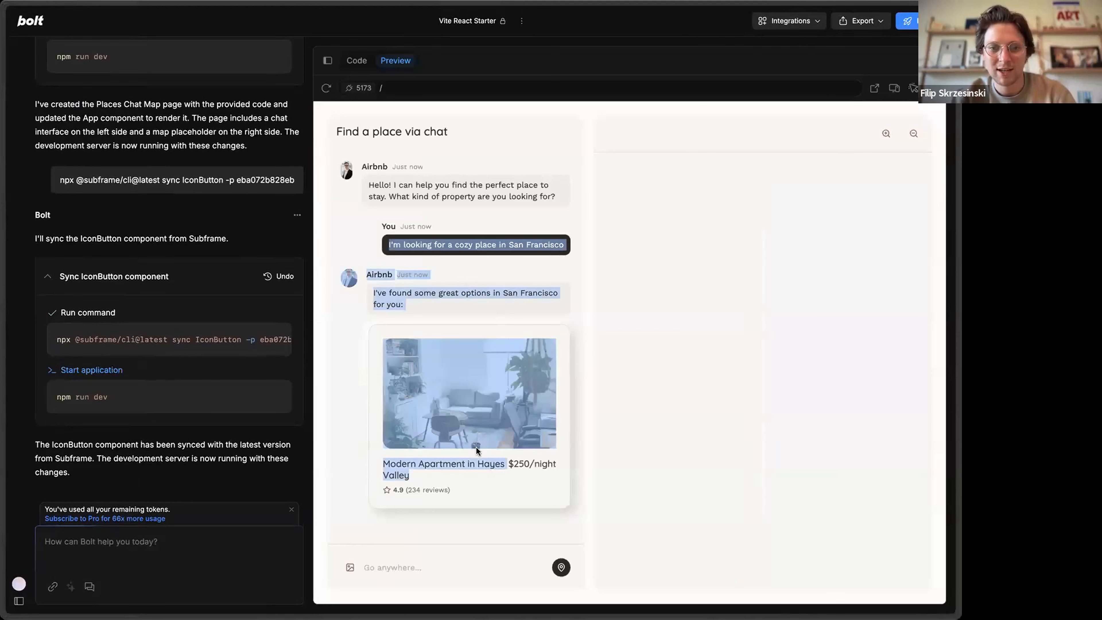
{"action": "left_click", "coordinate": [422, 286]}
Step: Switch to the Subframe Workshop's Demo page and show its q&a section
{"action": "mouse_move", "coordinate": [2, 251]}
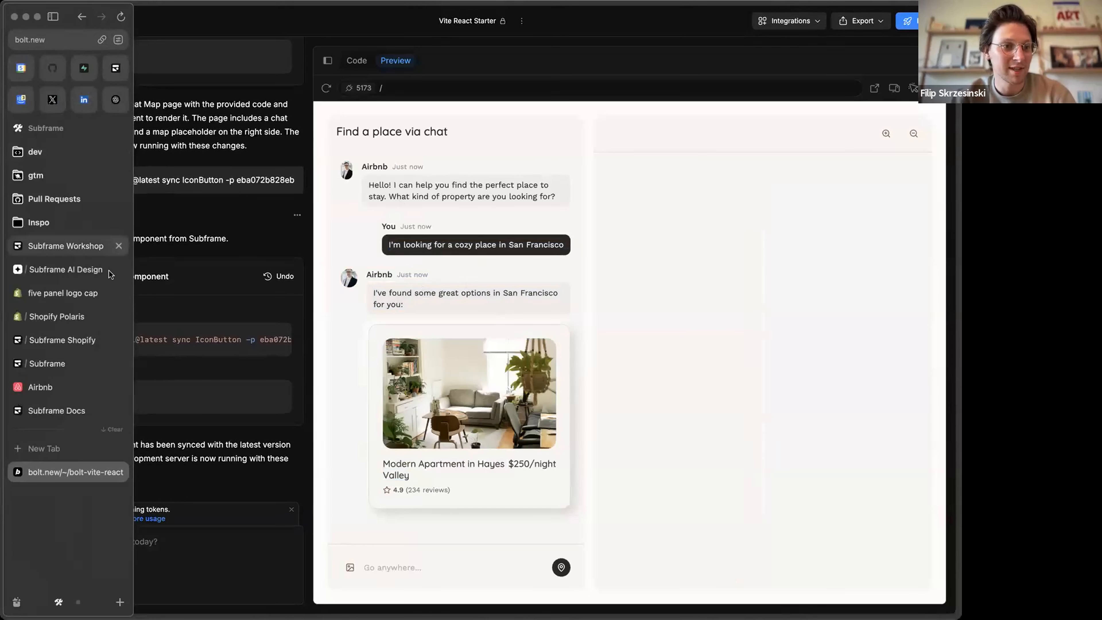
{"action": "left_click", "coordinate": [68, 268]}
{"action": "left_click", "coordinate": [61, 339]}
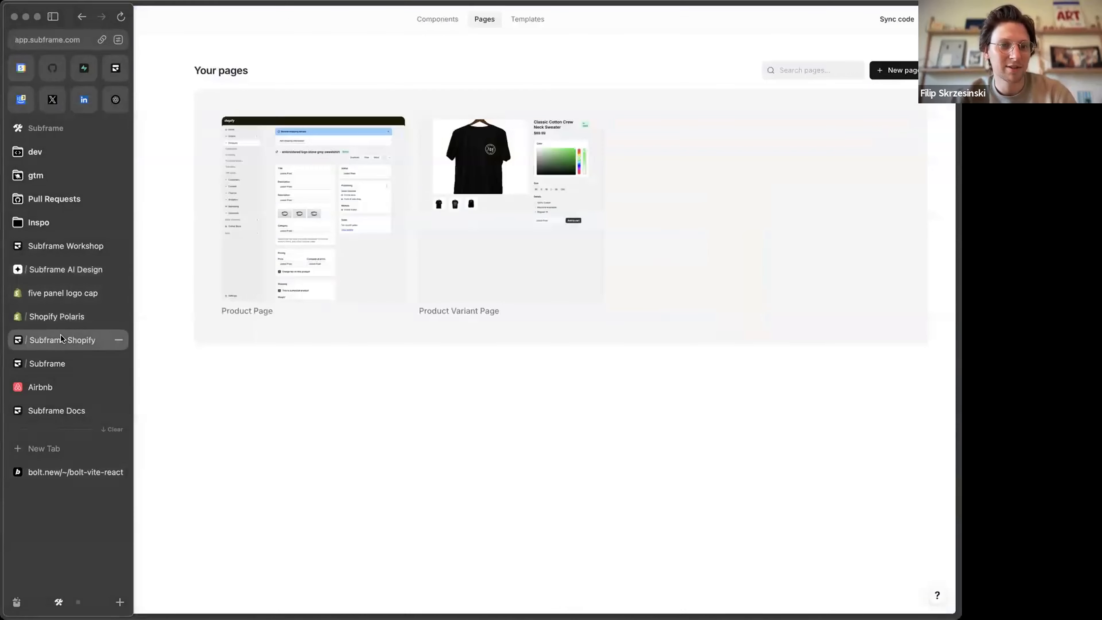
{"action": "left_click", "coordinate": [66, 358]}
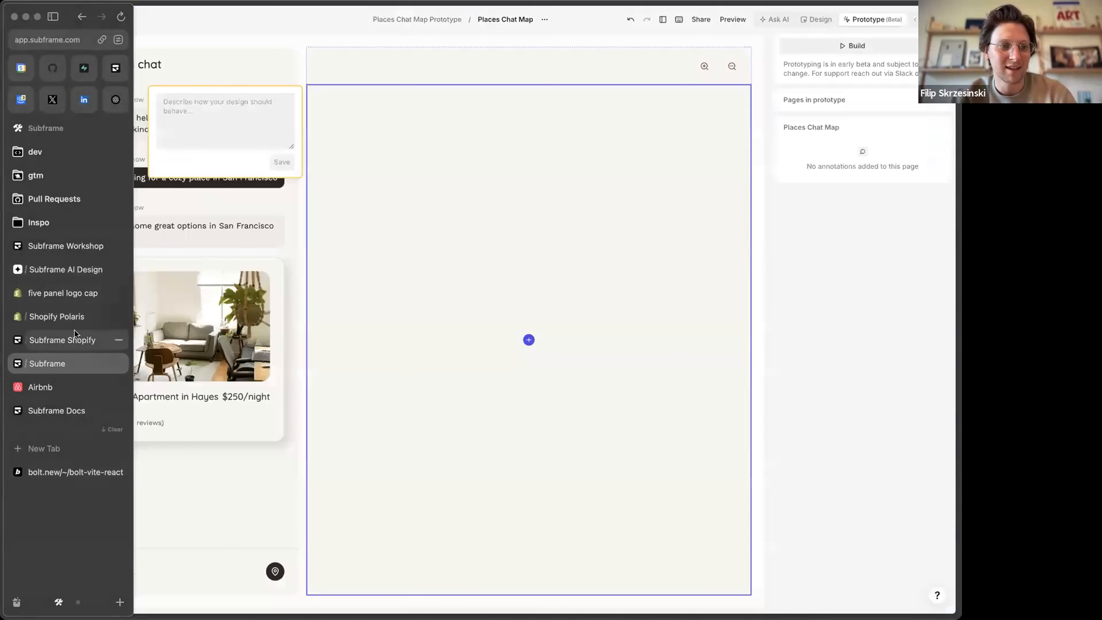
{"action": "left_click", "coordinate": [69, 246]}
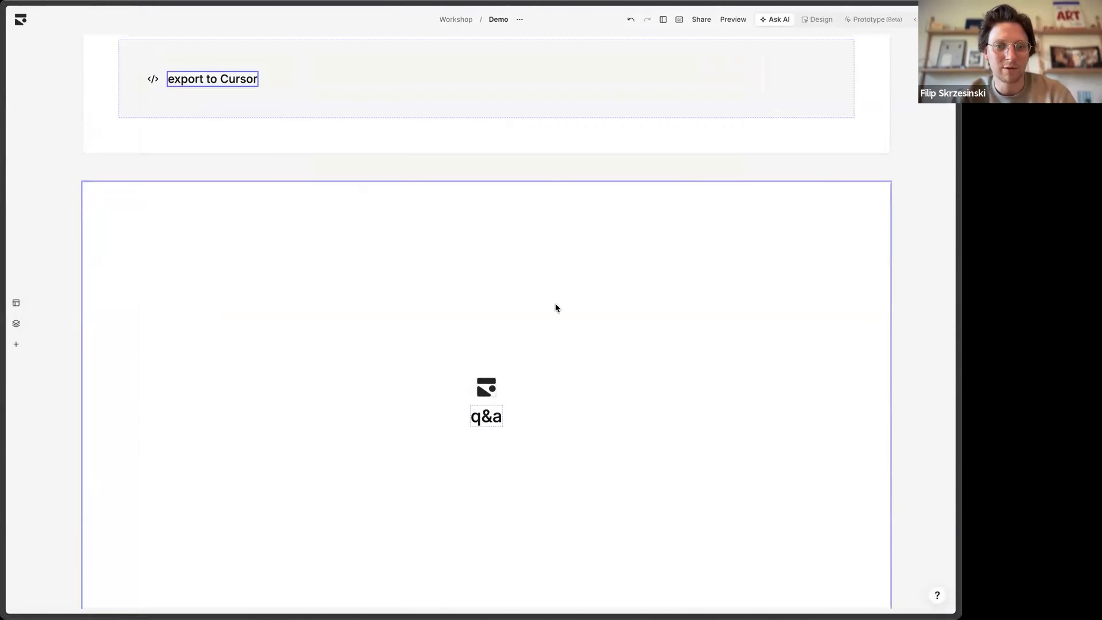